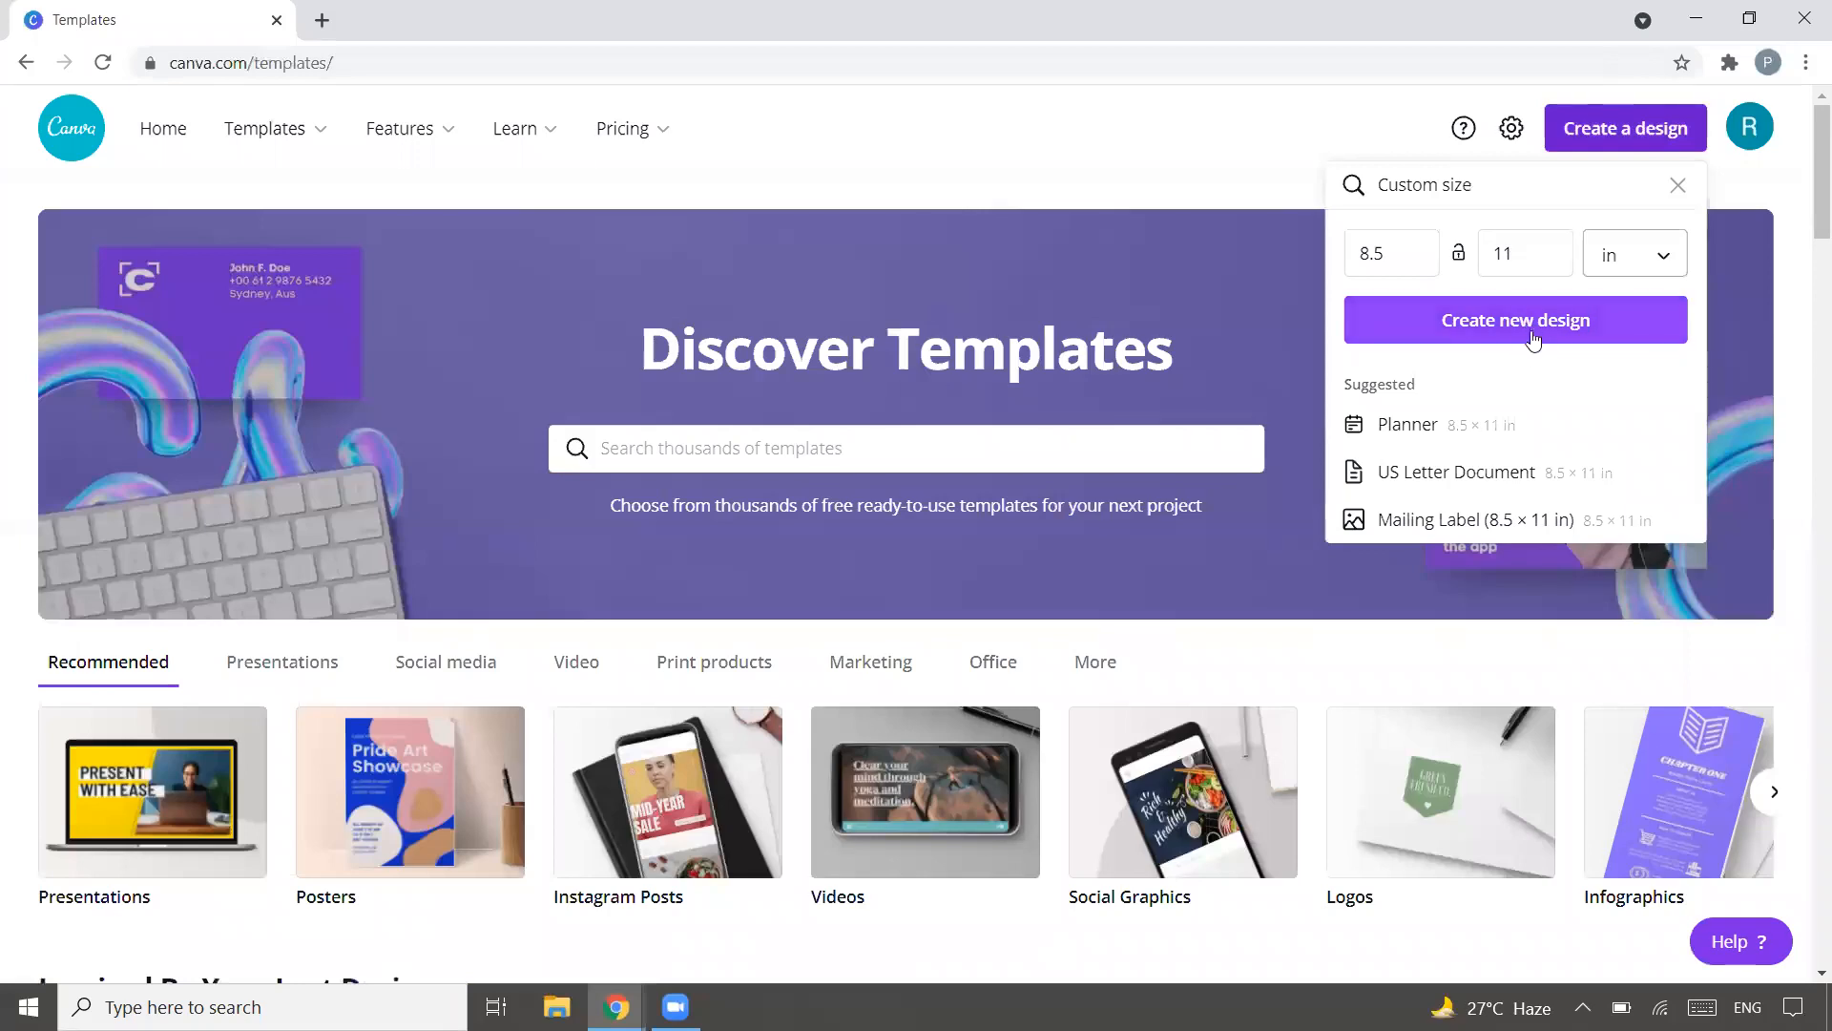
Step: Create a new 8.5 × 11 in custom-size design and check whether its margins are set to show
click(1531, 324)
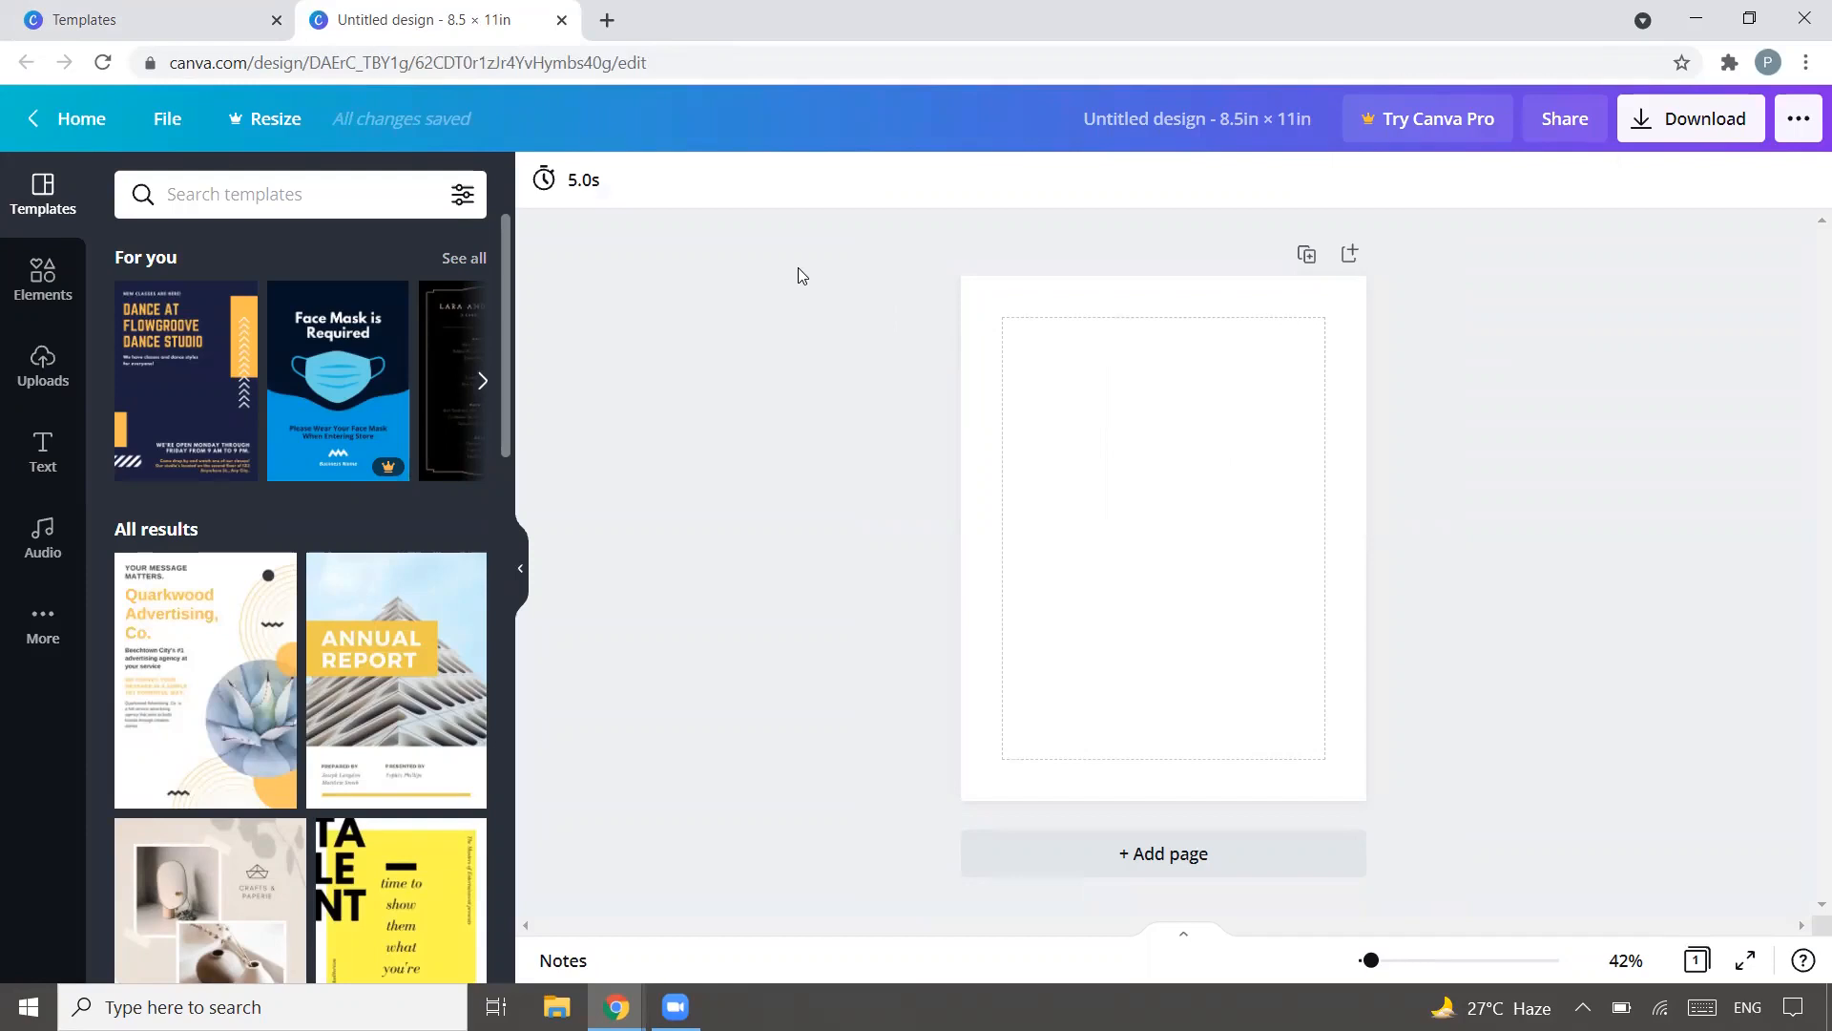
click(160, 118)
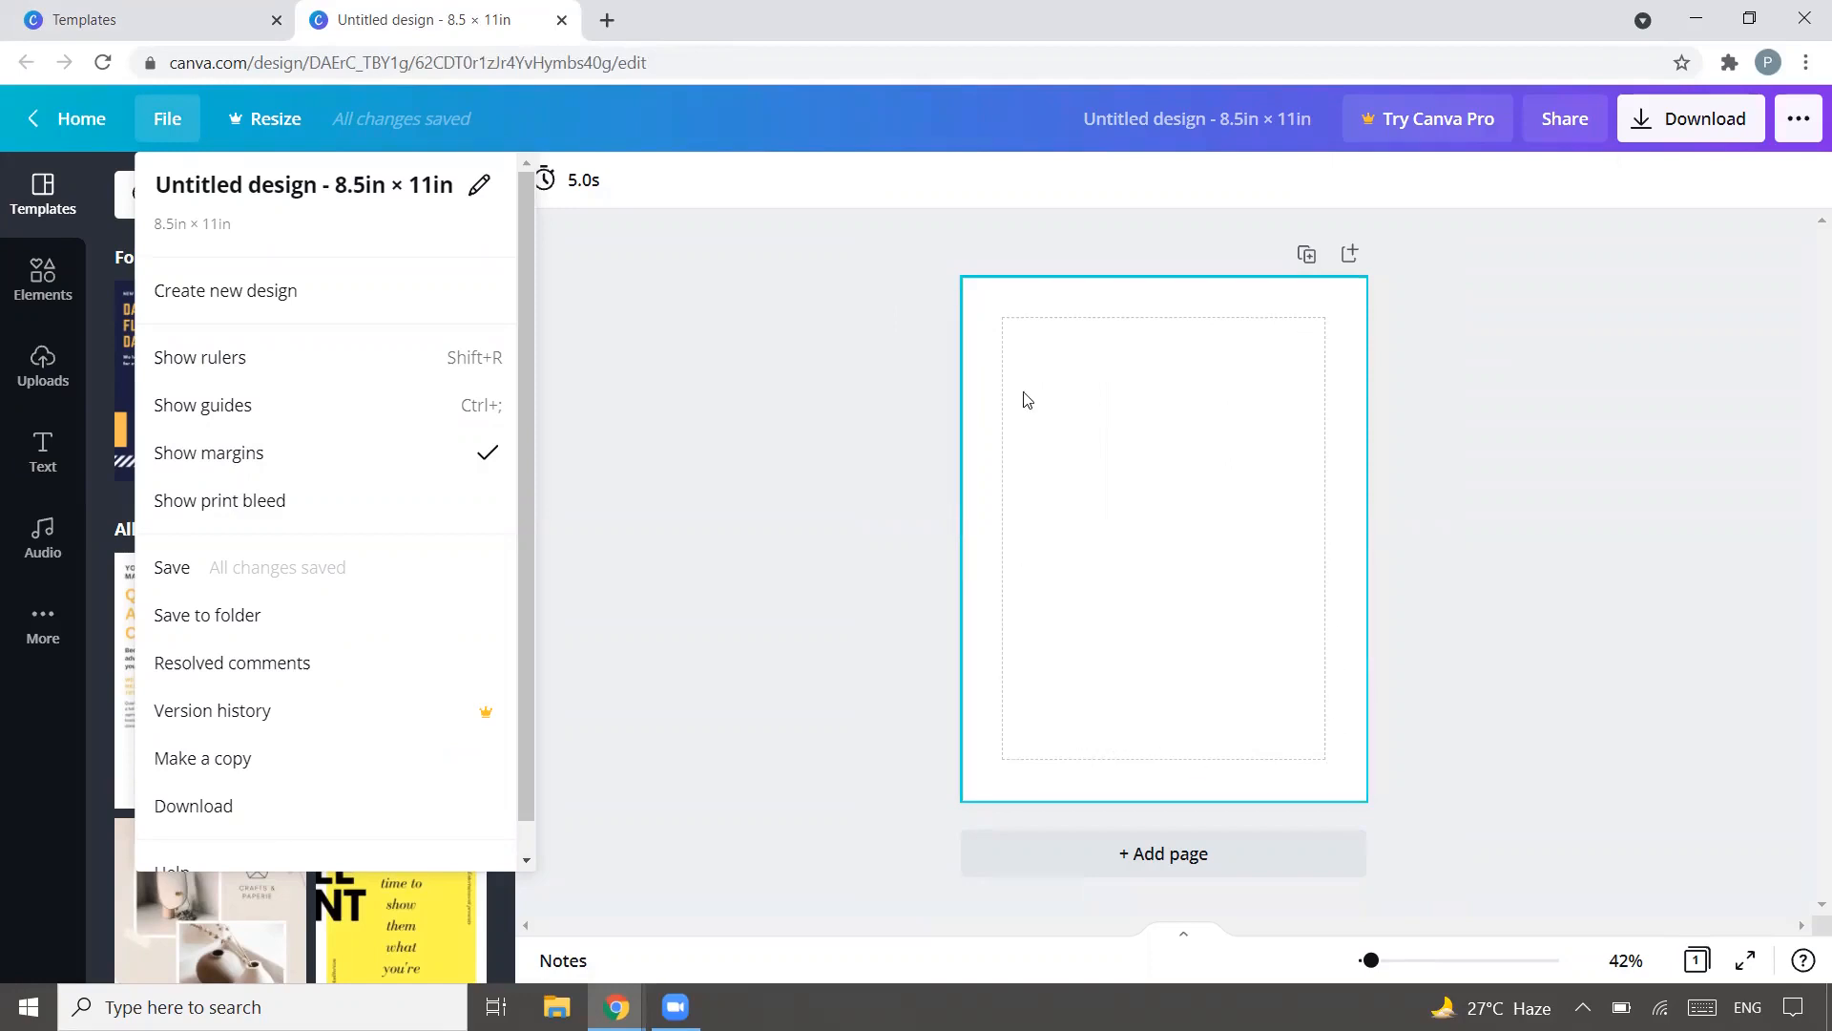
click(1468, 315)
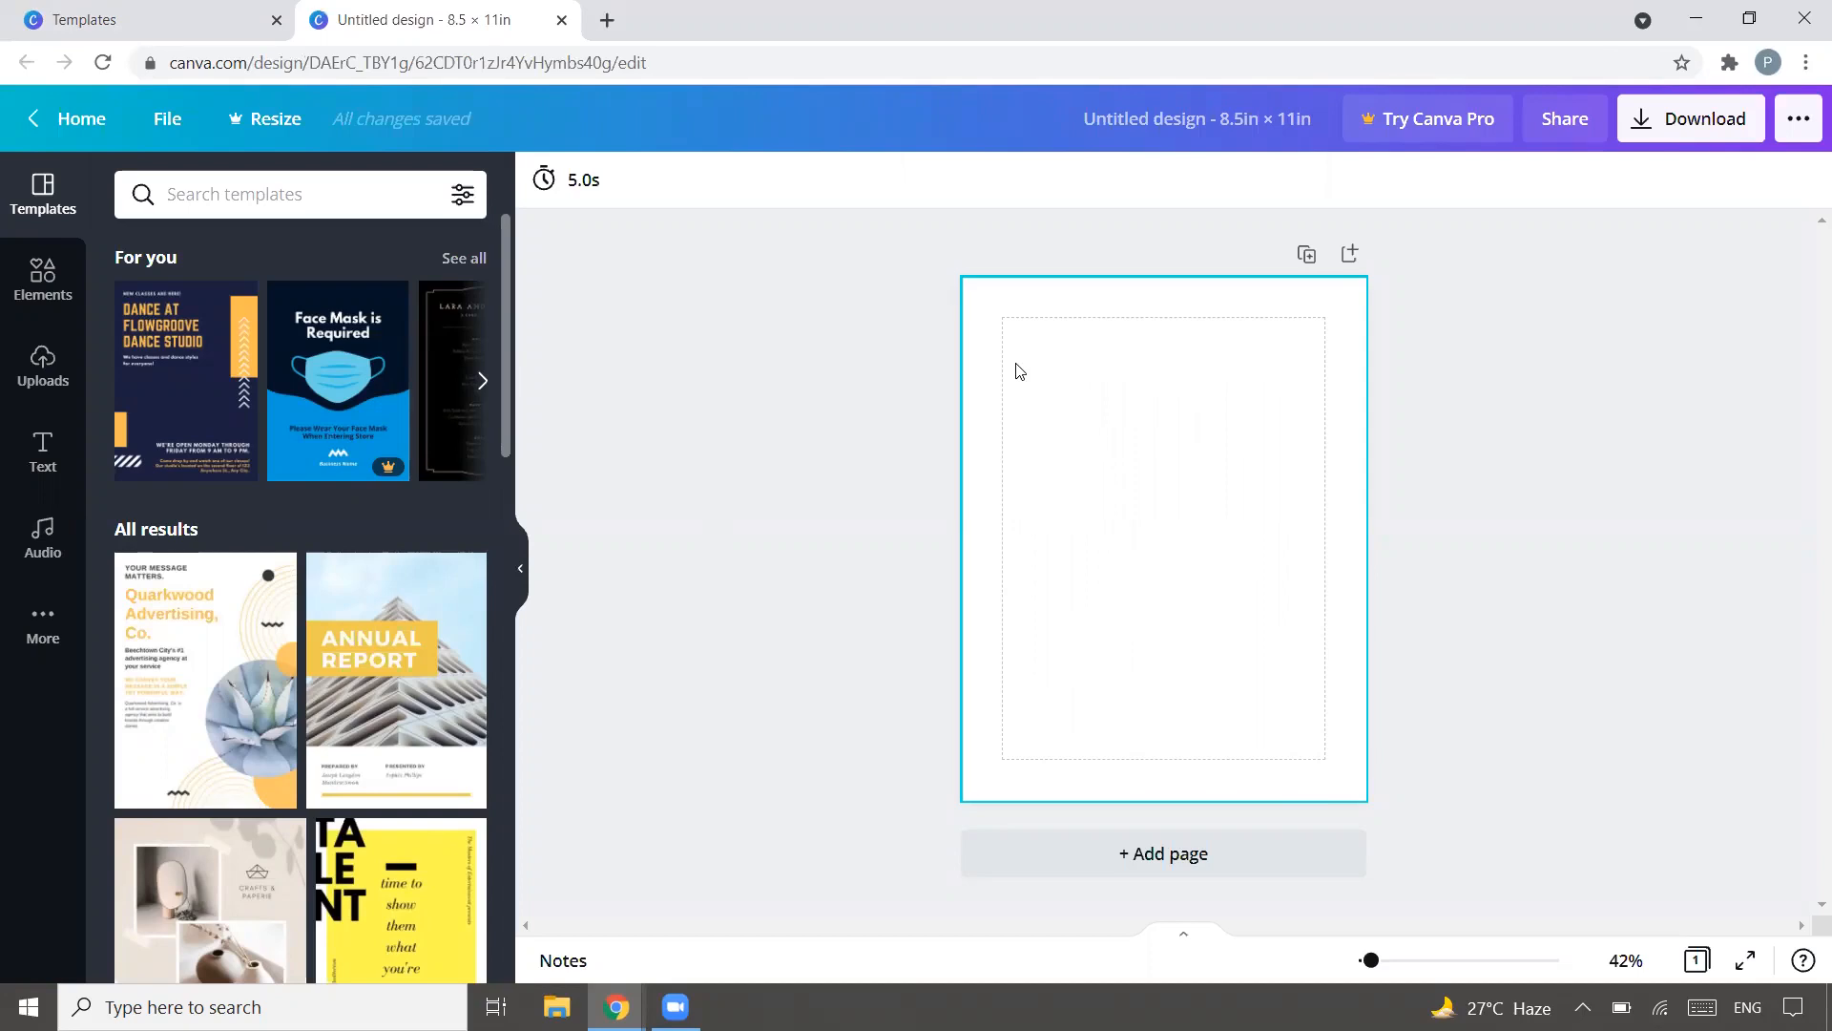
Step: Search the elements library for "border" and limit the results to graphics
click(49, 291)
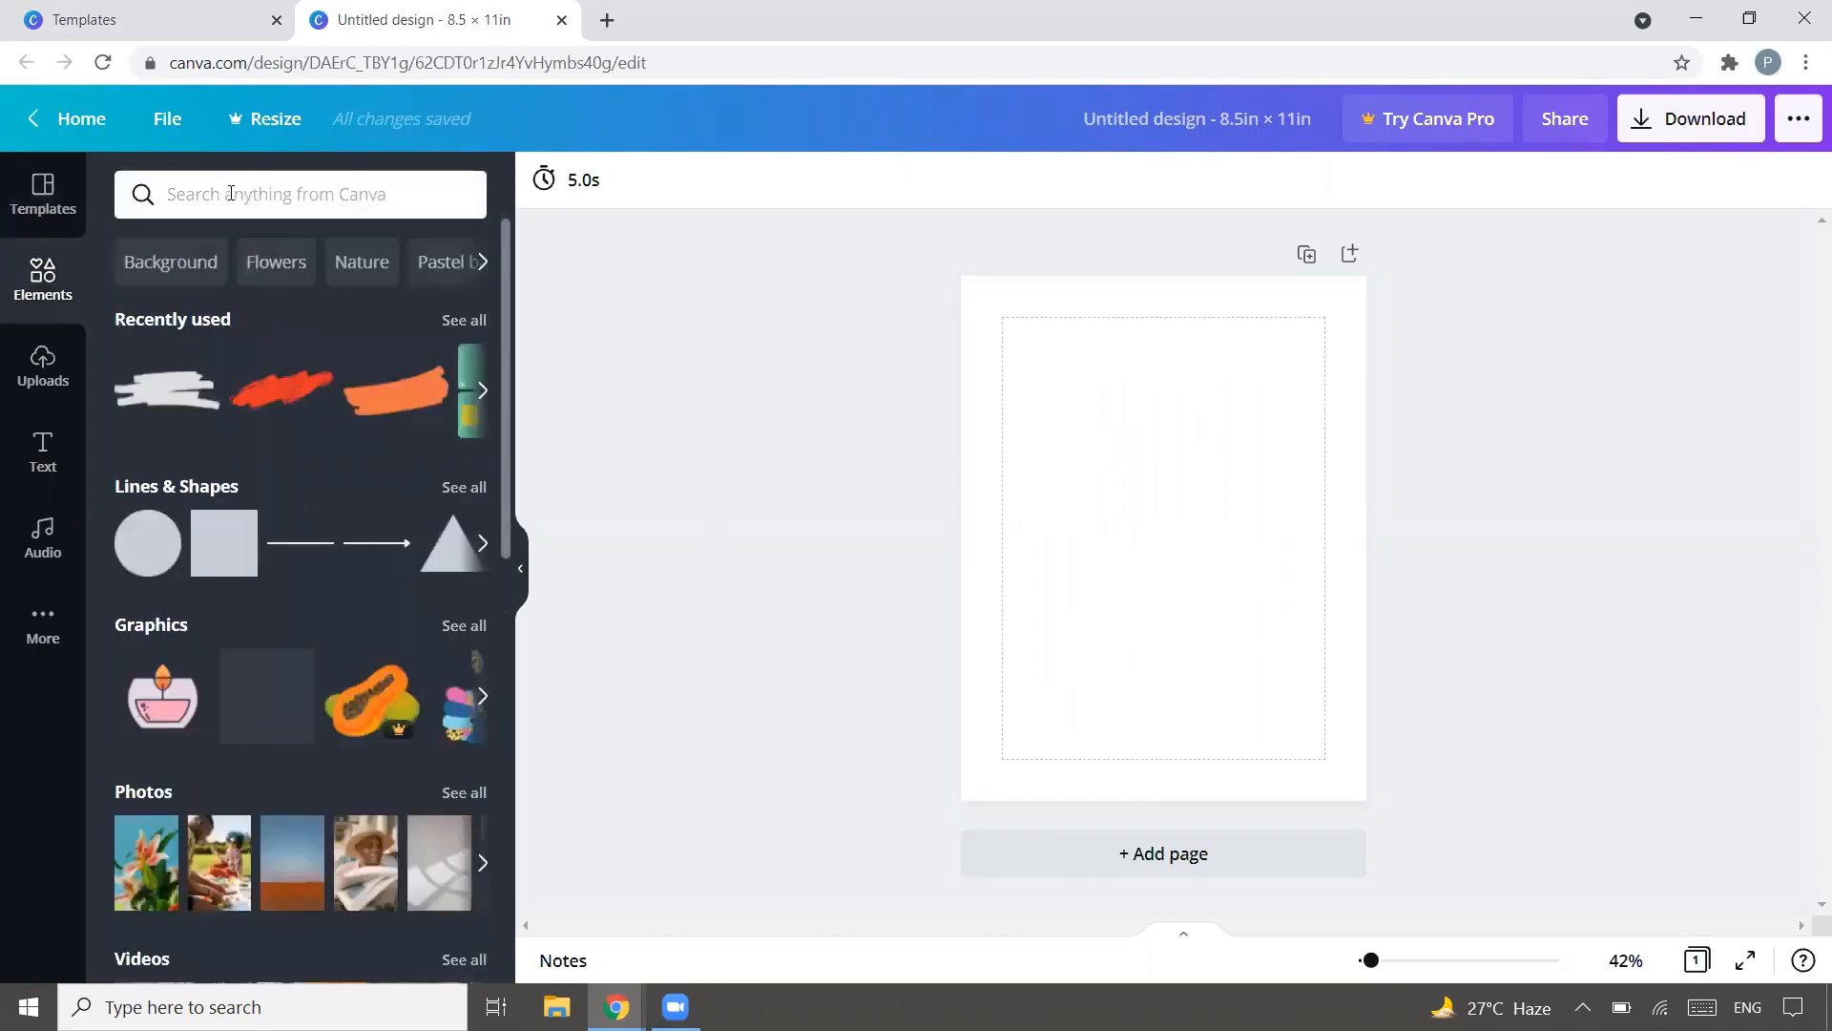
click(231, 193)
text(border)
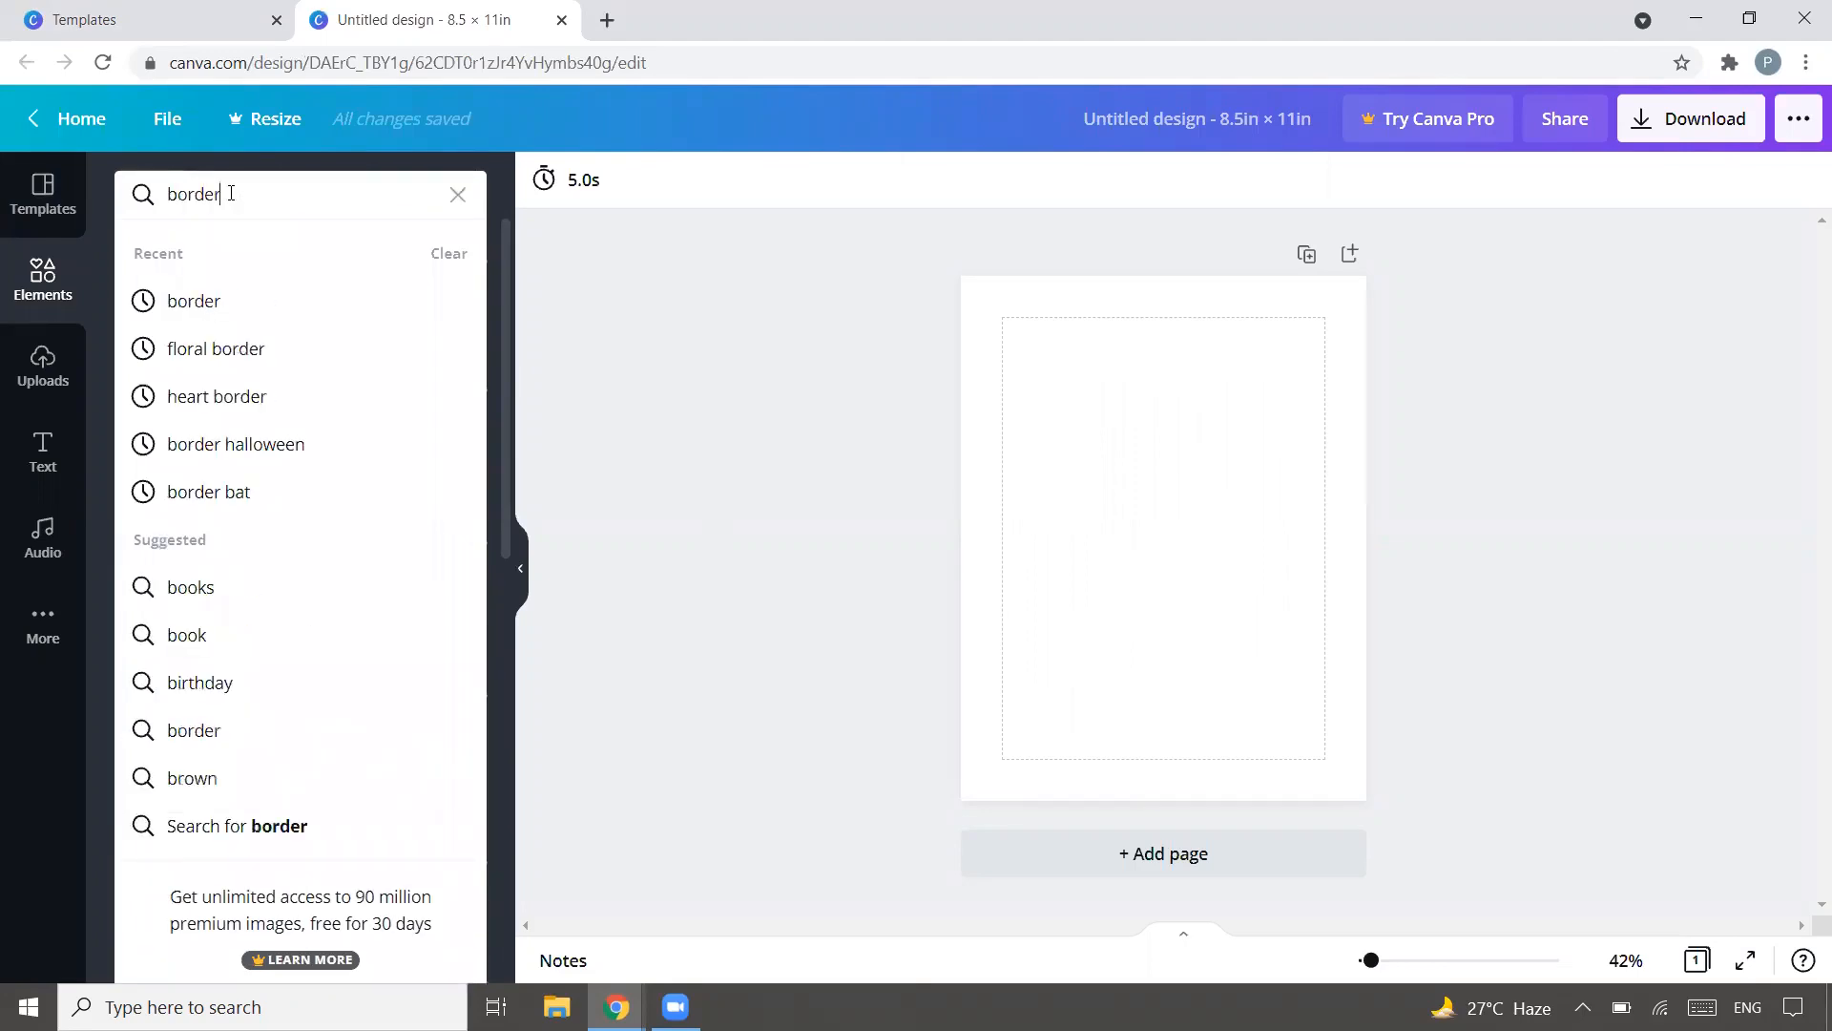
key(Return)
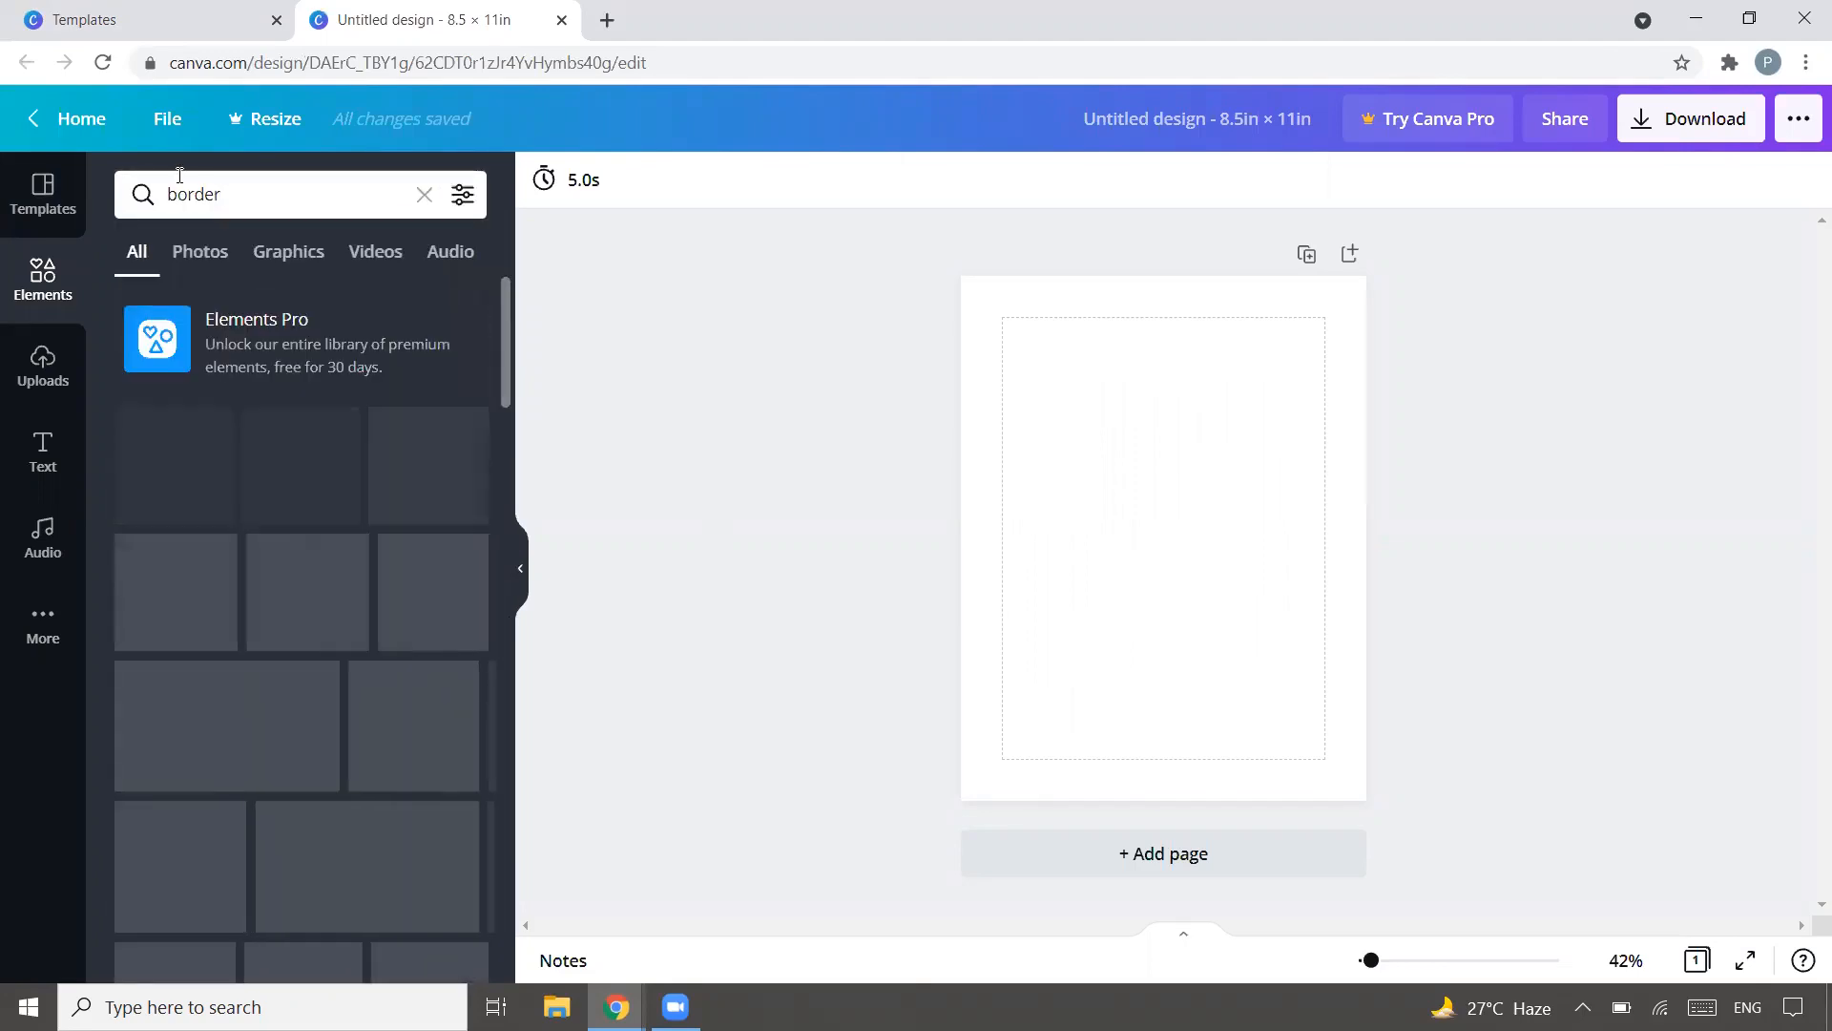
scroll(238, 561, down, 6)
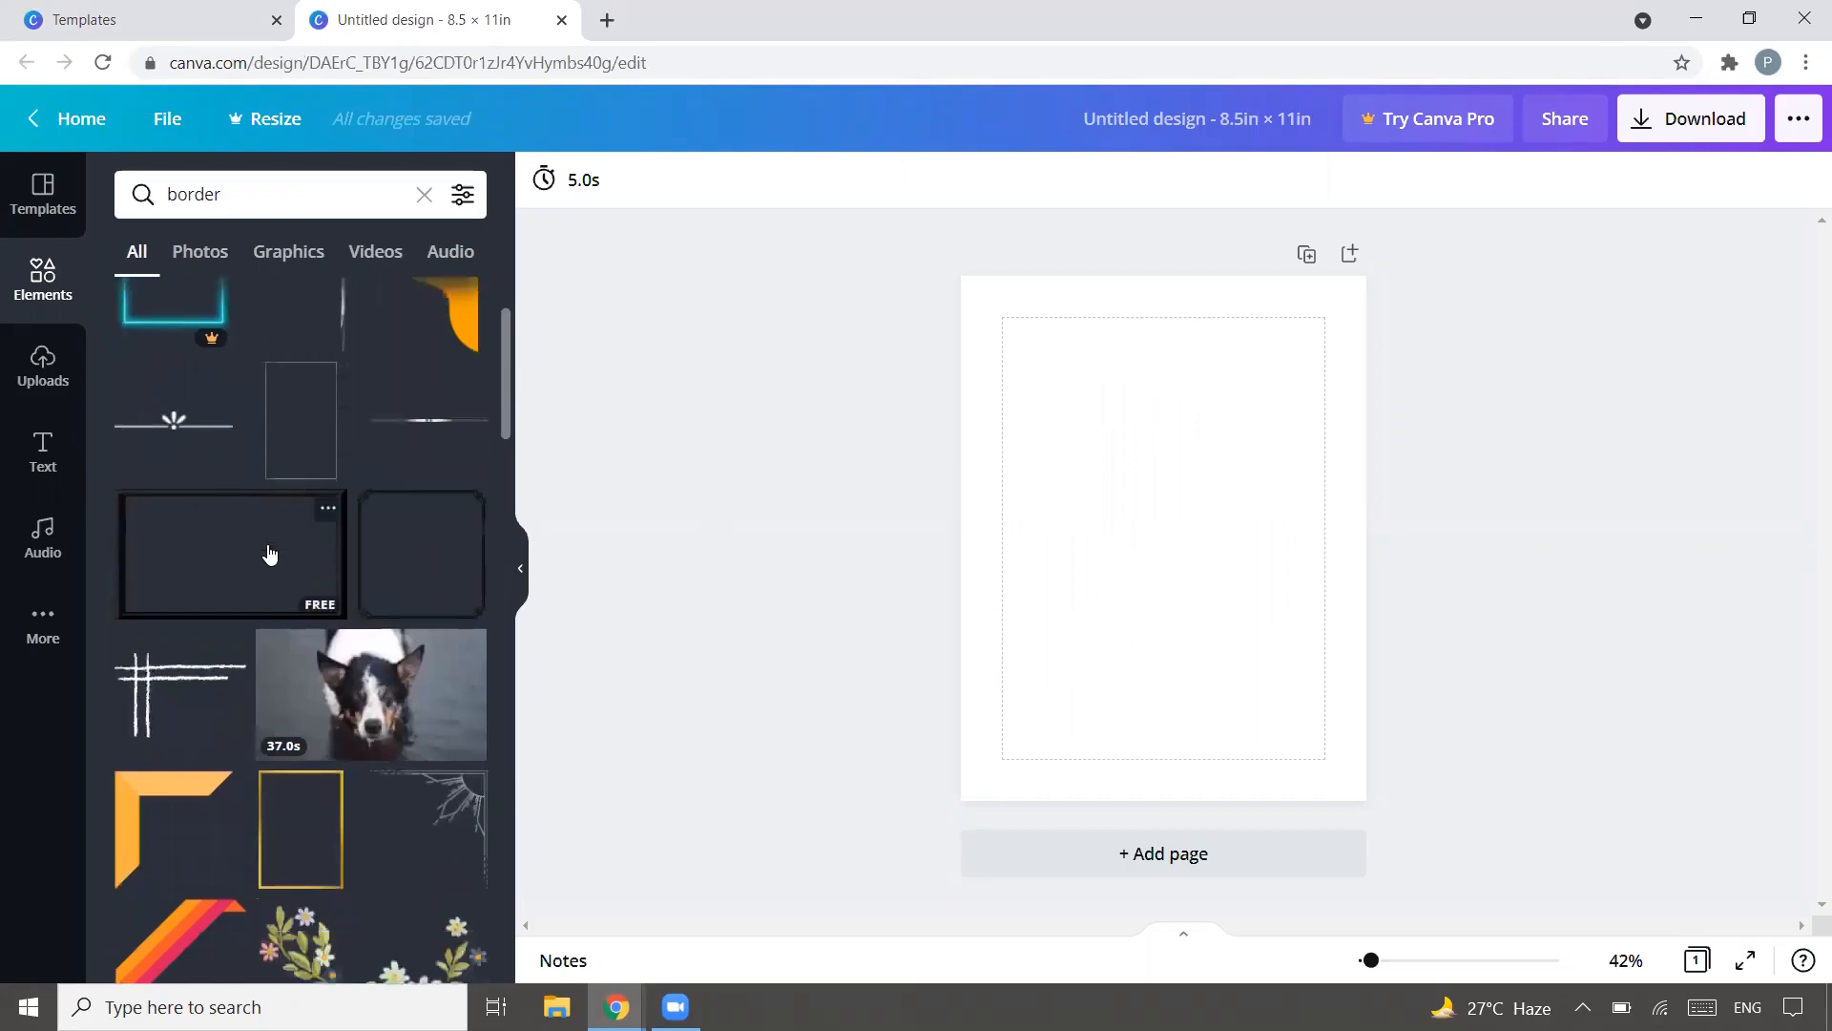
scroll(259, 535, down, 3)
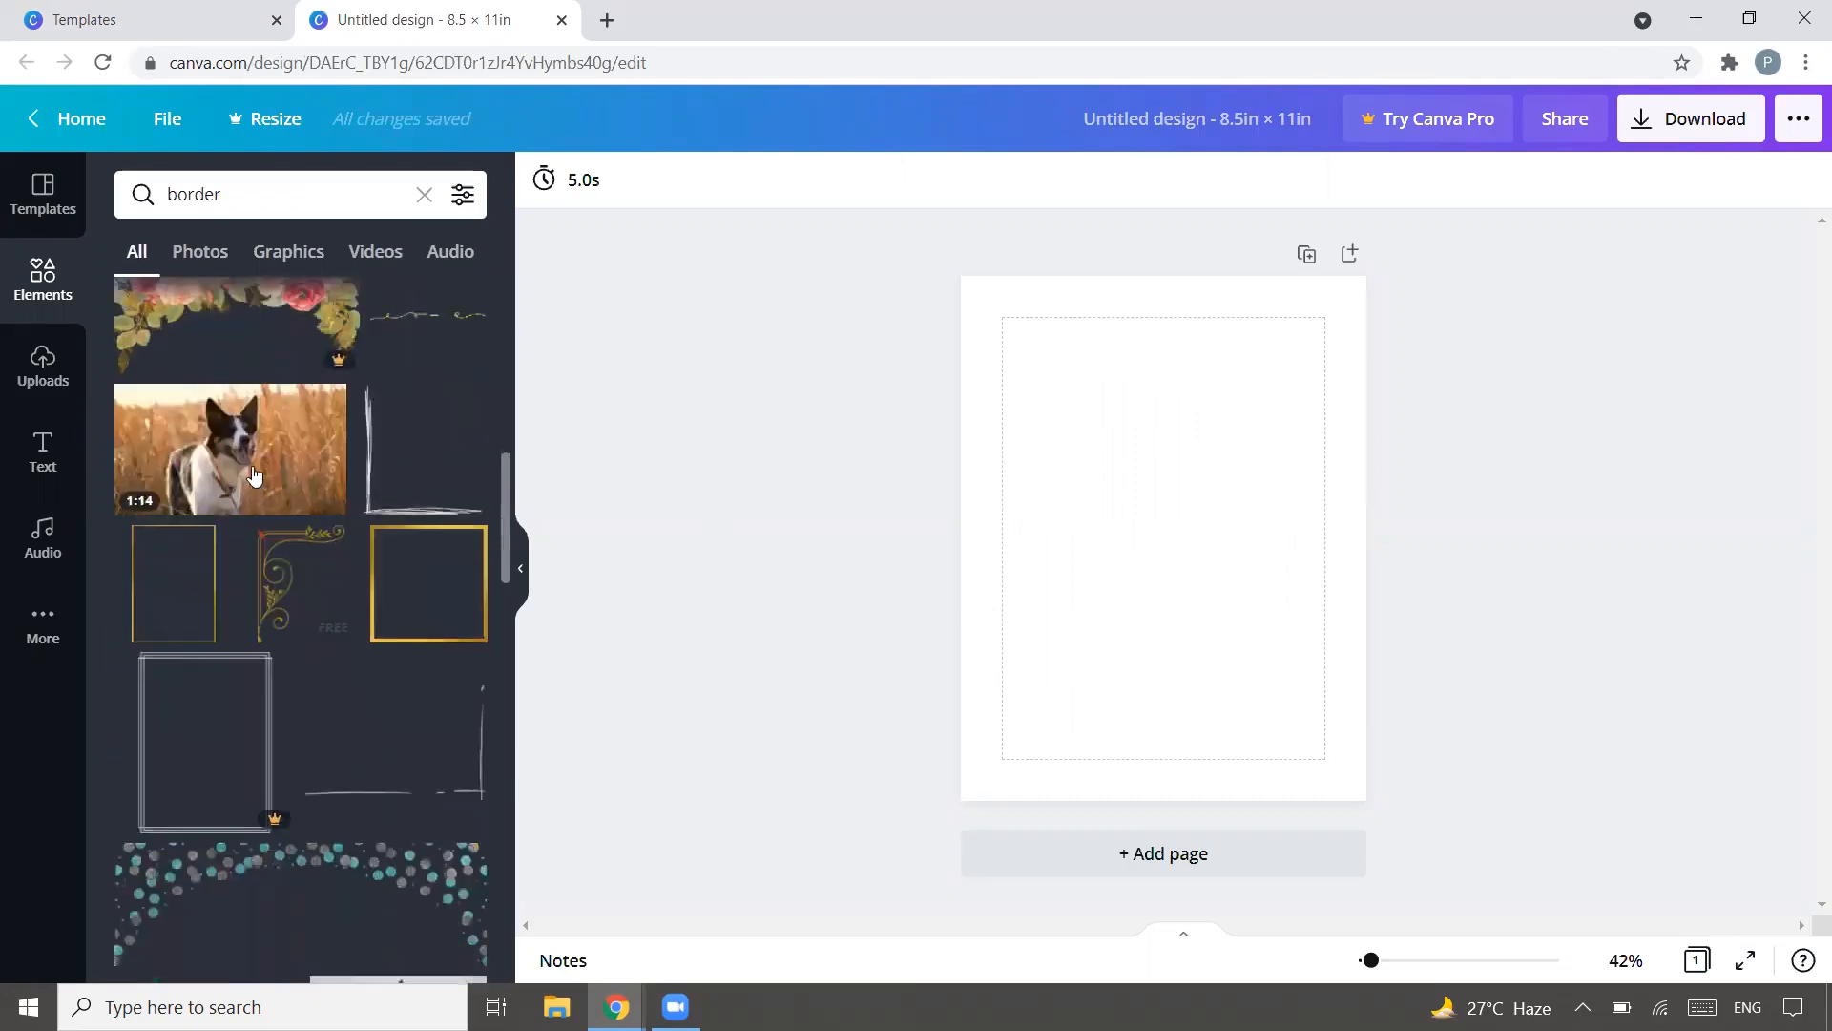
click(259, 255)
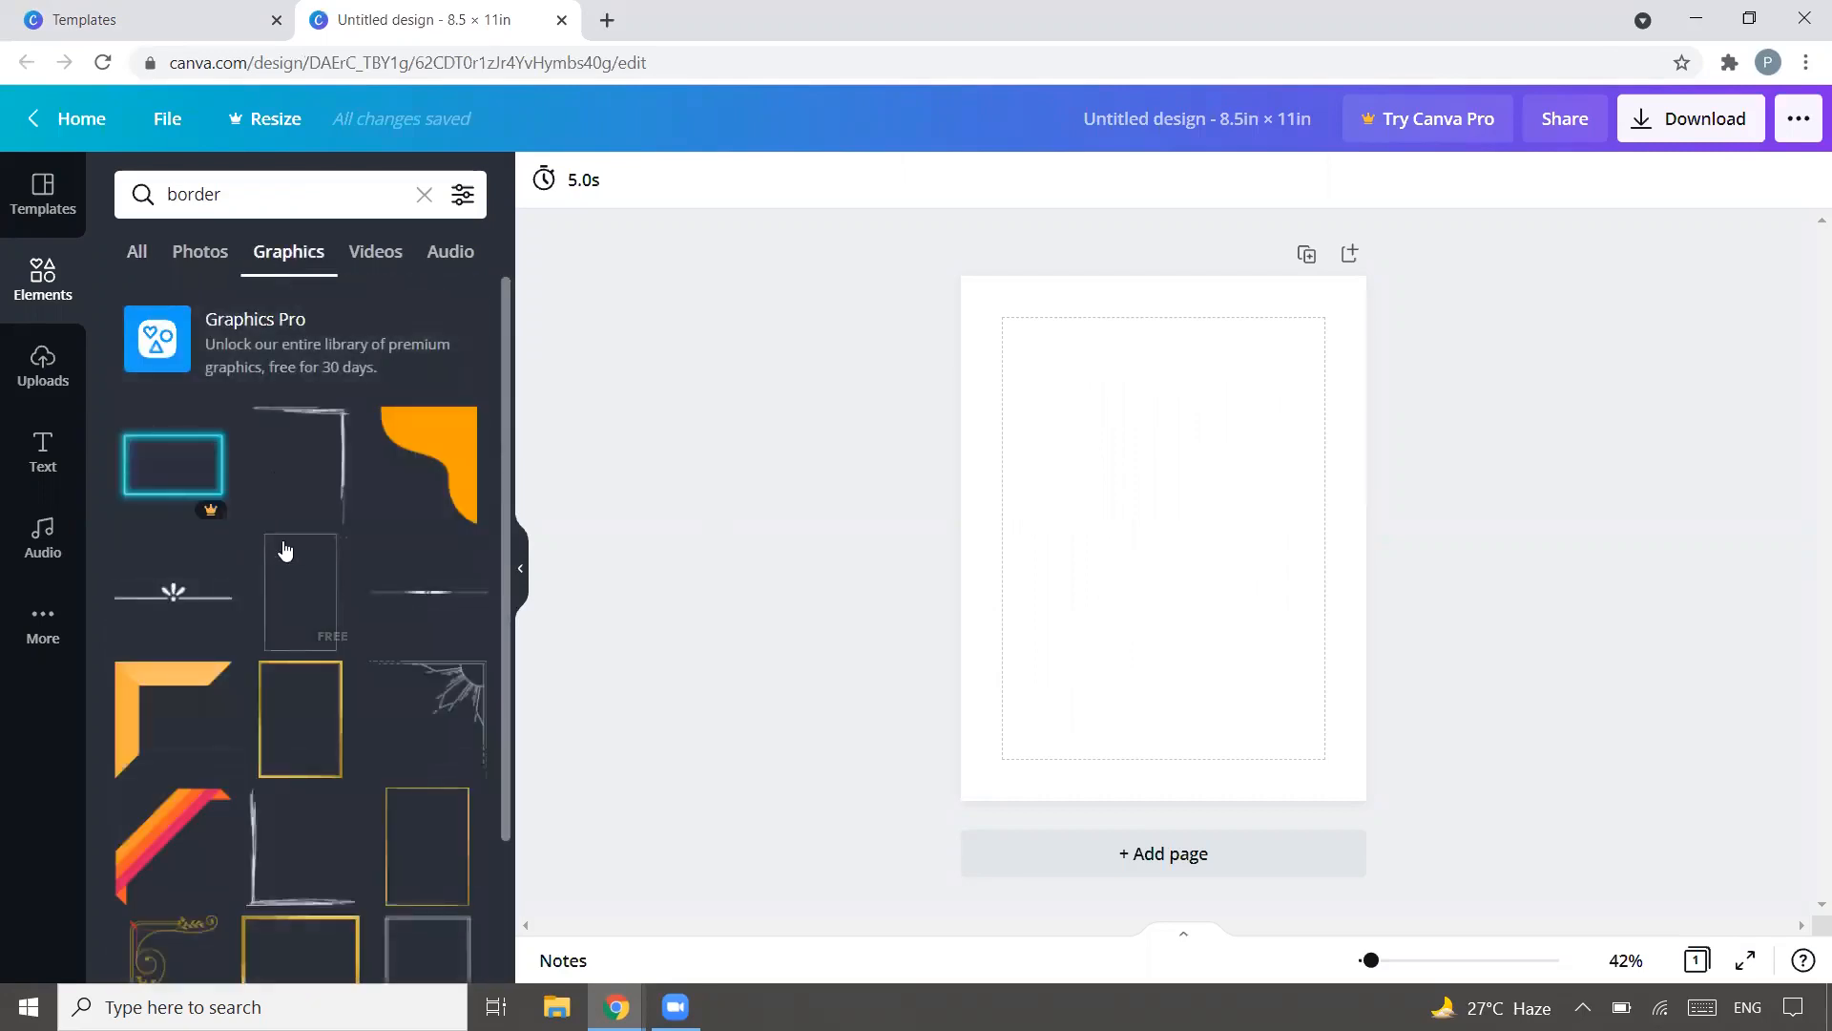
Step: Add the square scrollwork border with ornamental corners from the border graphics to the page
scroll(284, 542, down, 2)
scroll(267, 515, down, 12)
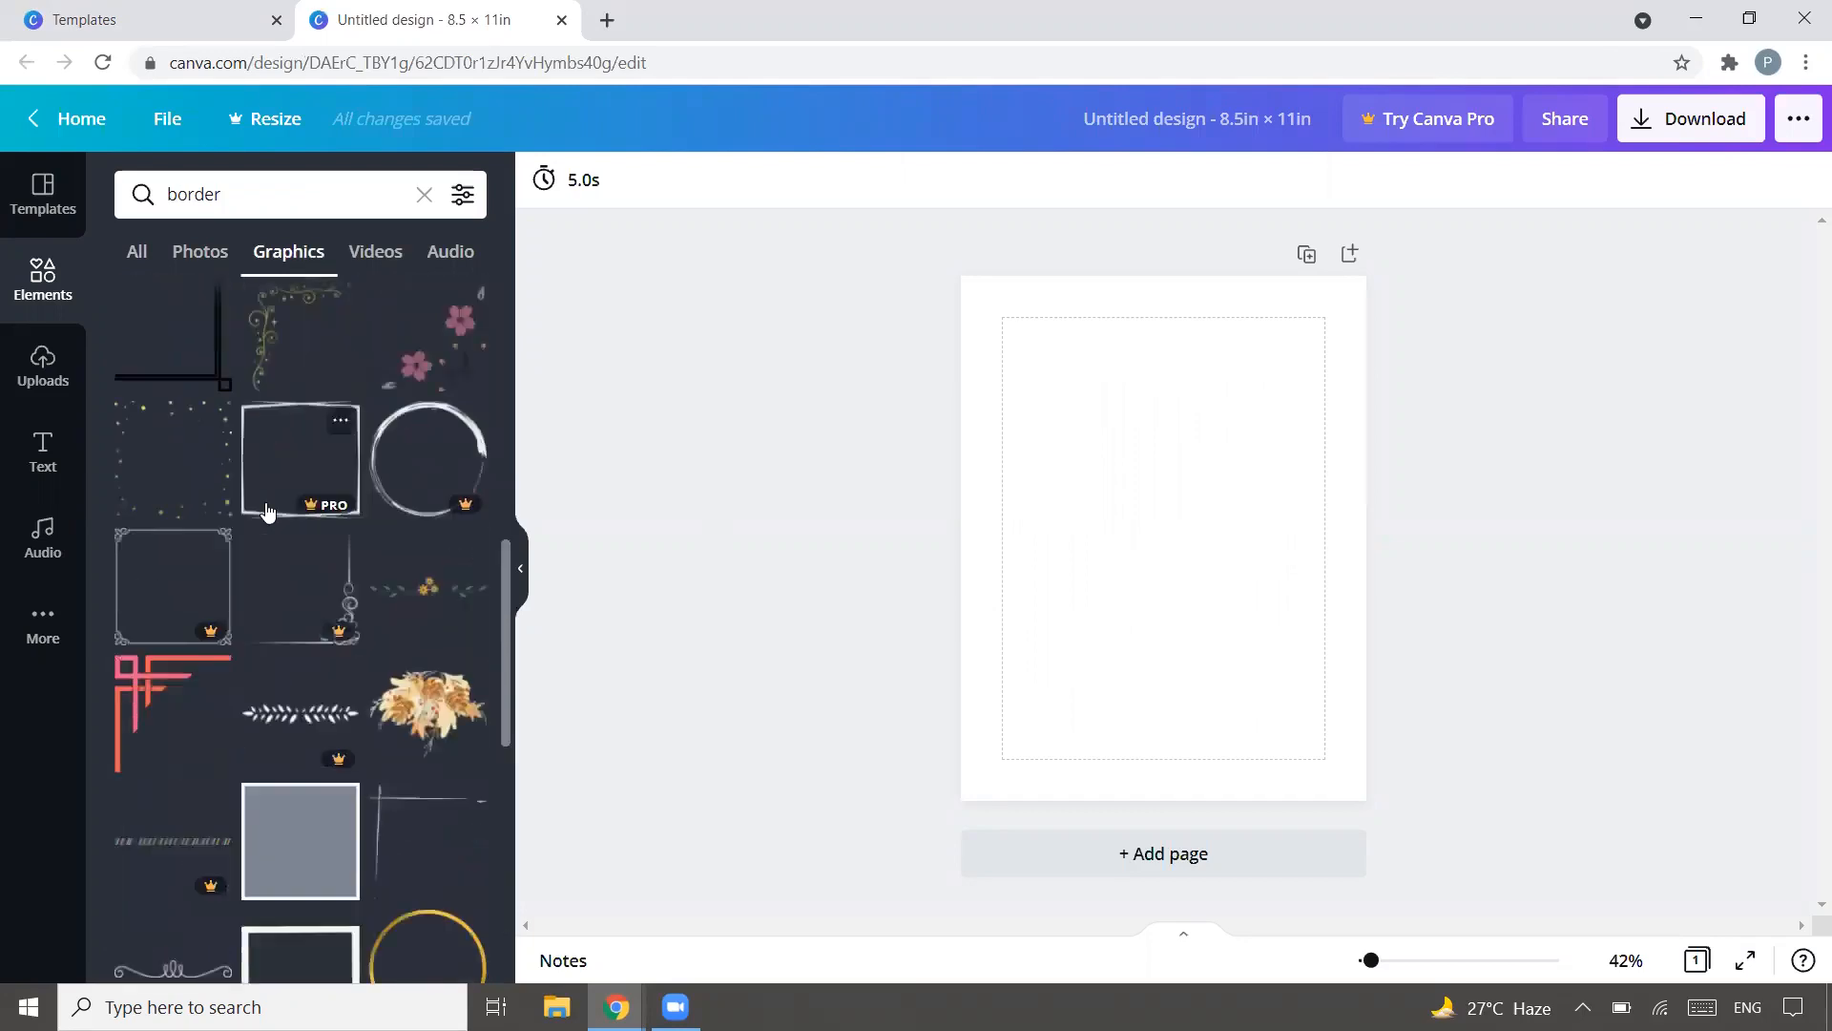
scroll(265, 506, down, 7)
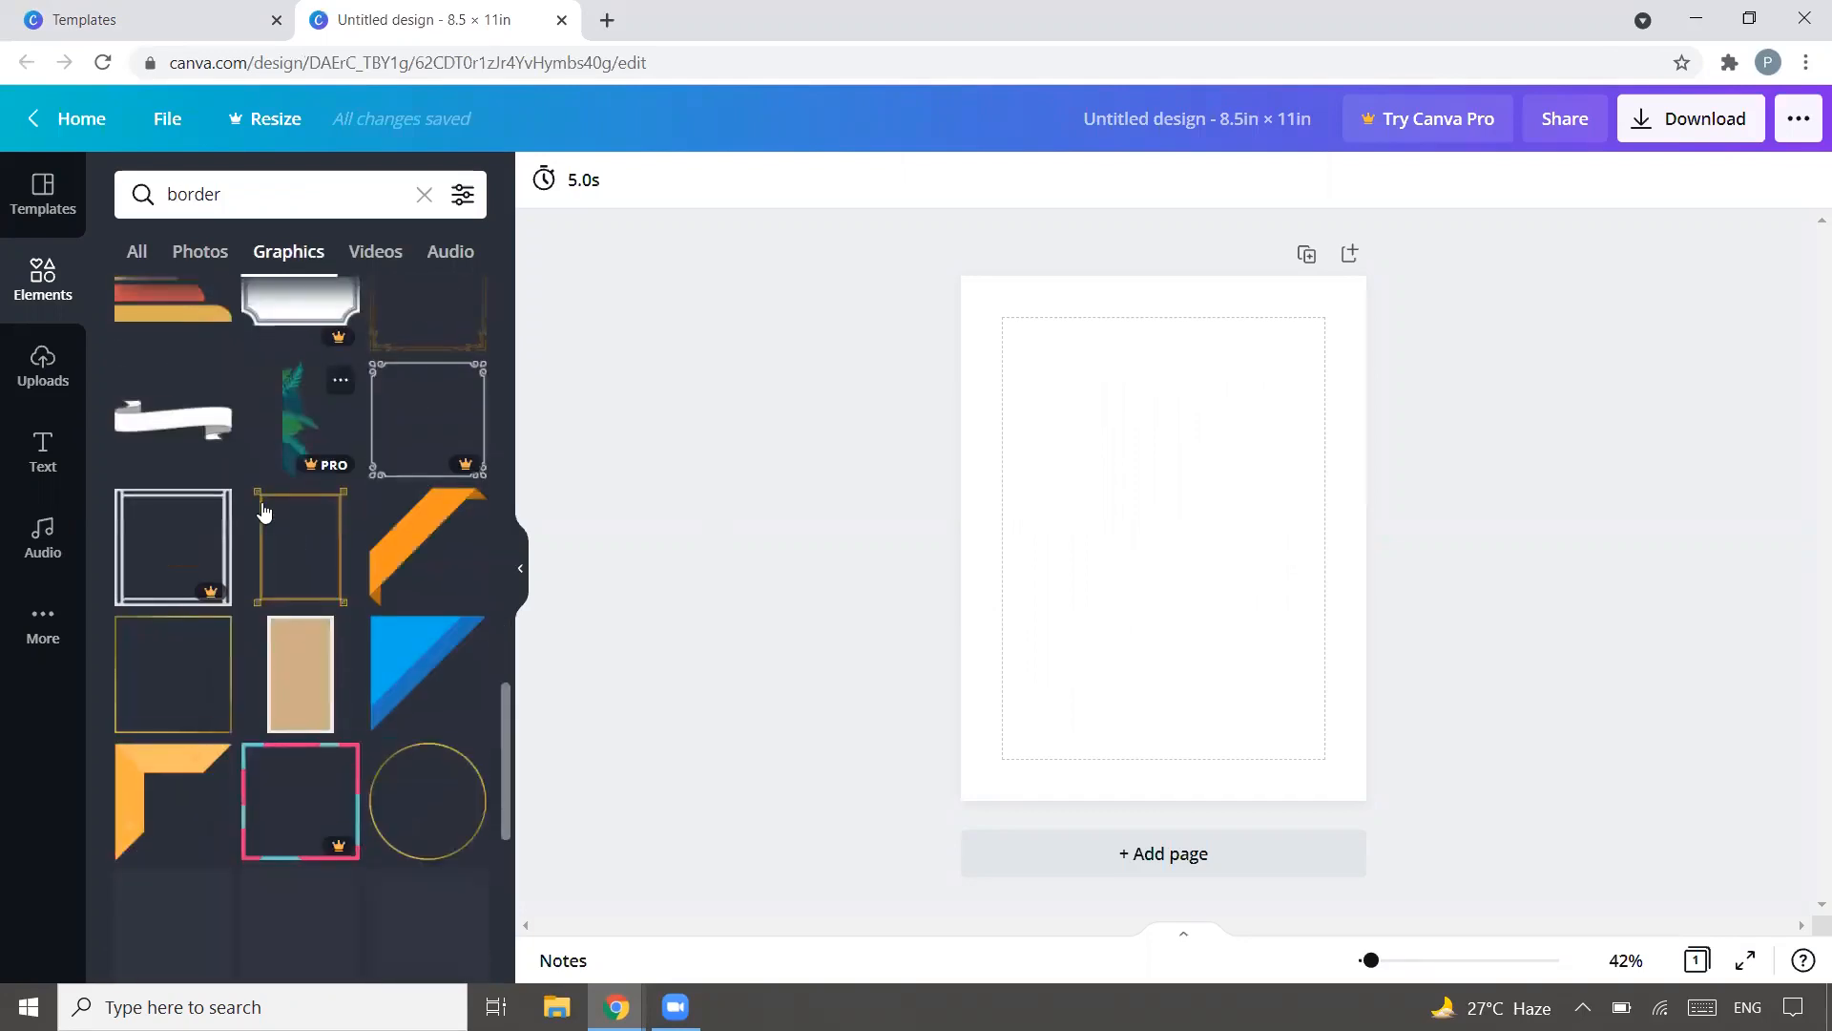
scroll(264, 508, down, 10)
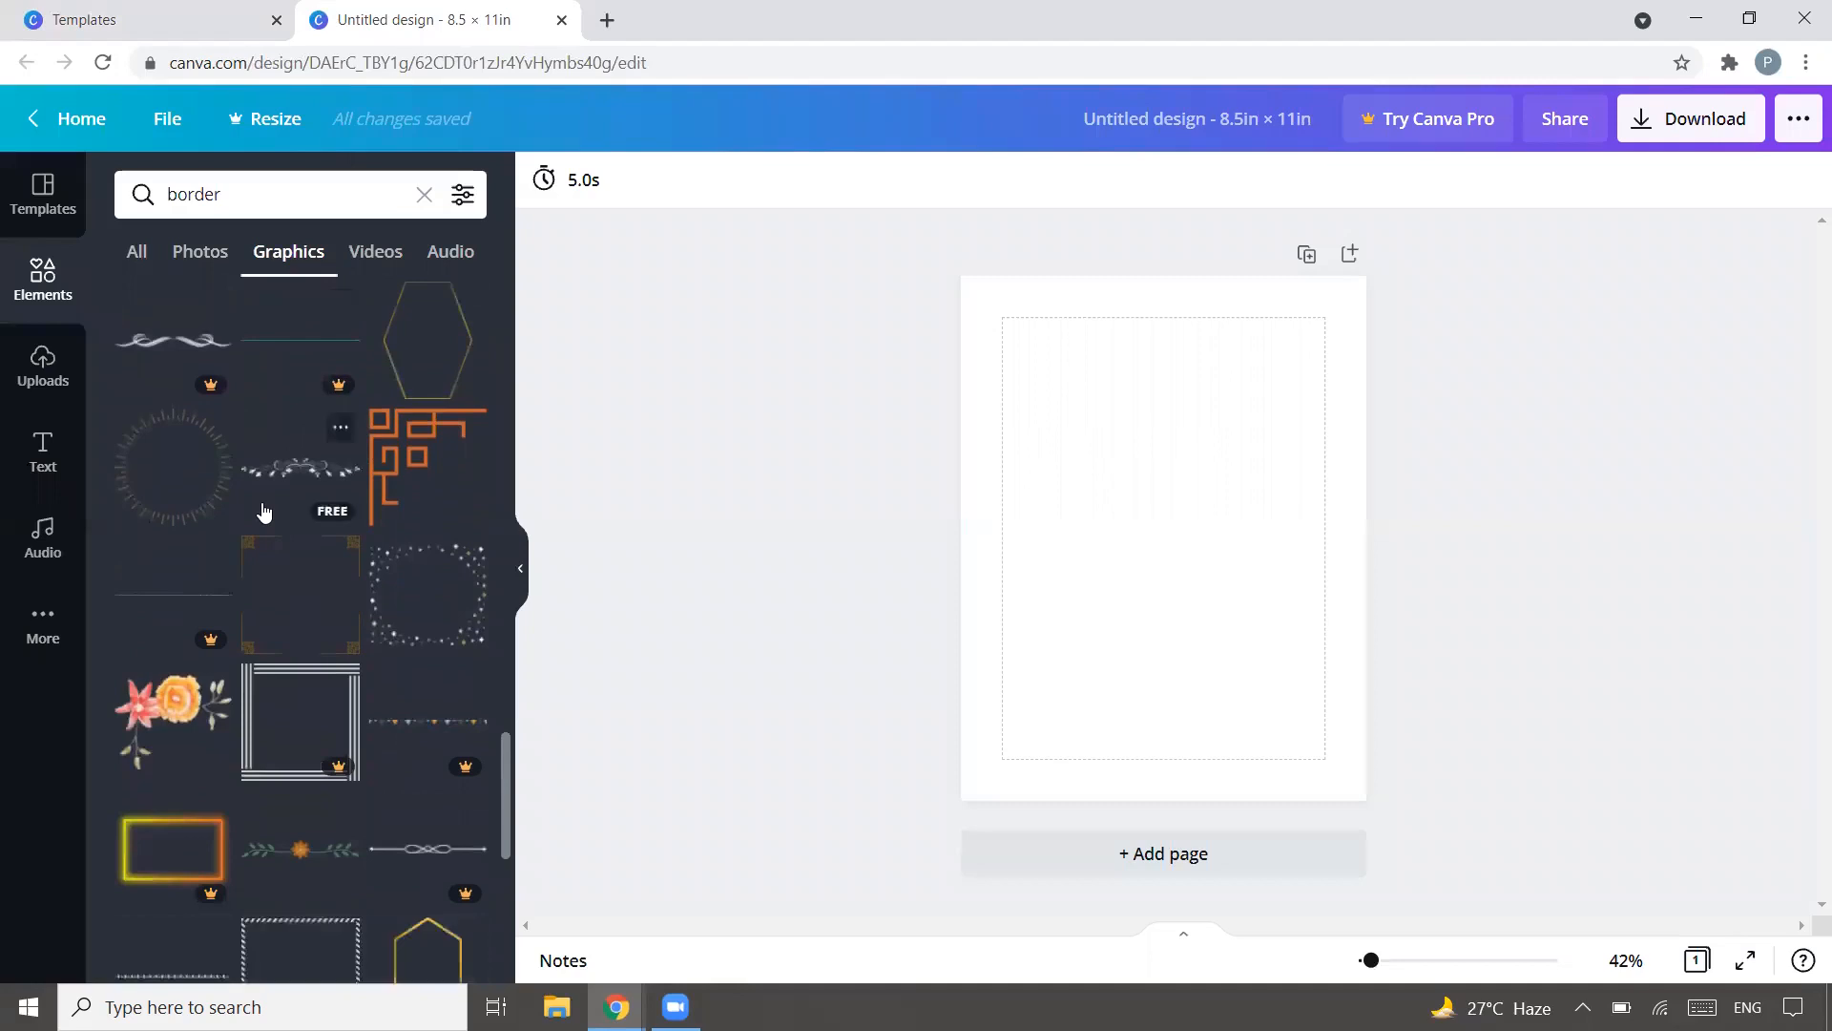
scroll(265, 513, down, 6)
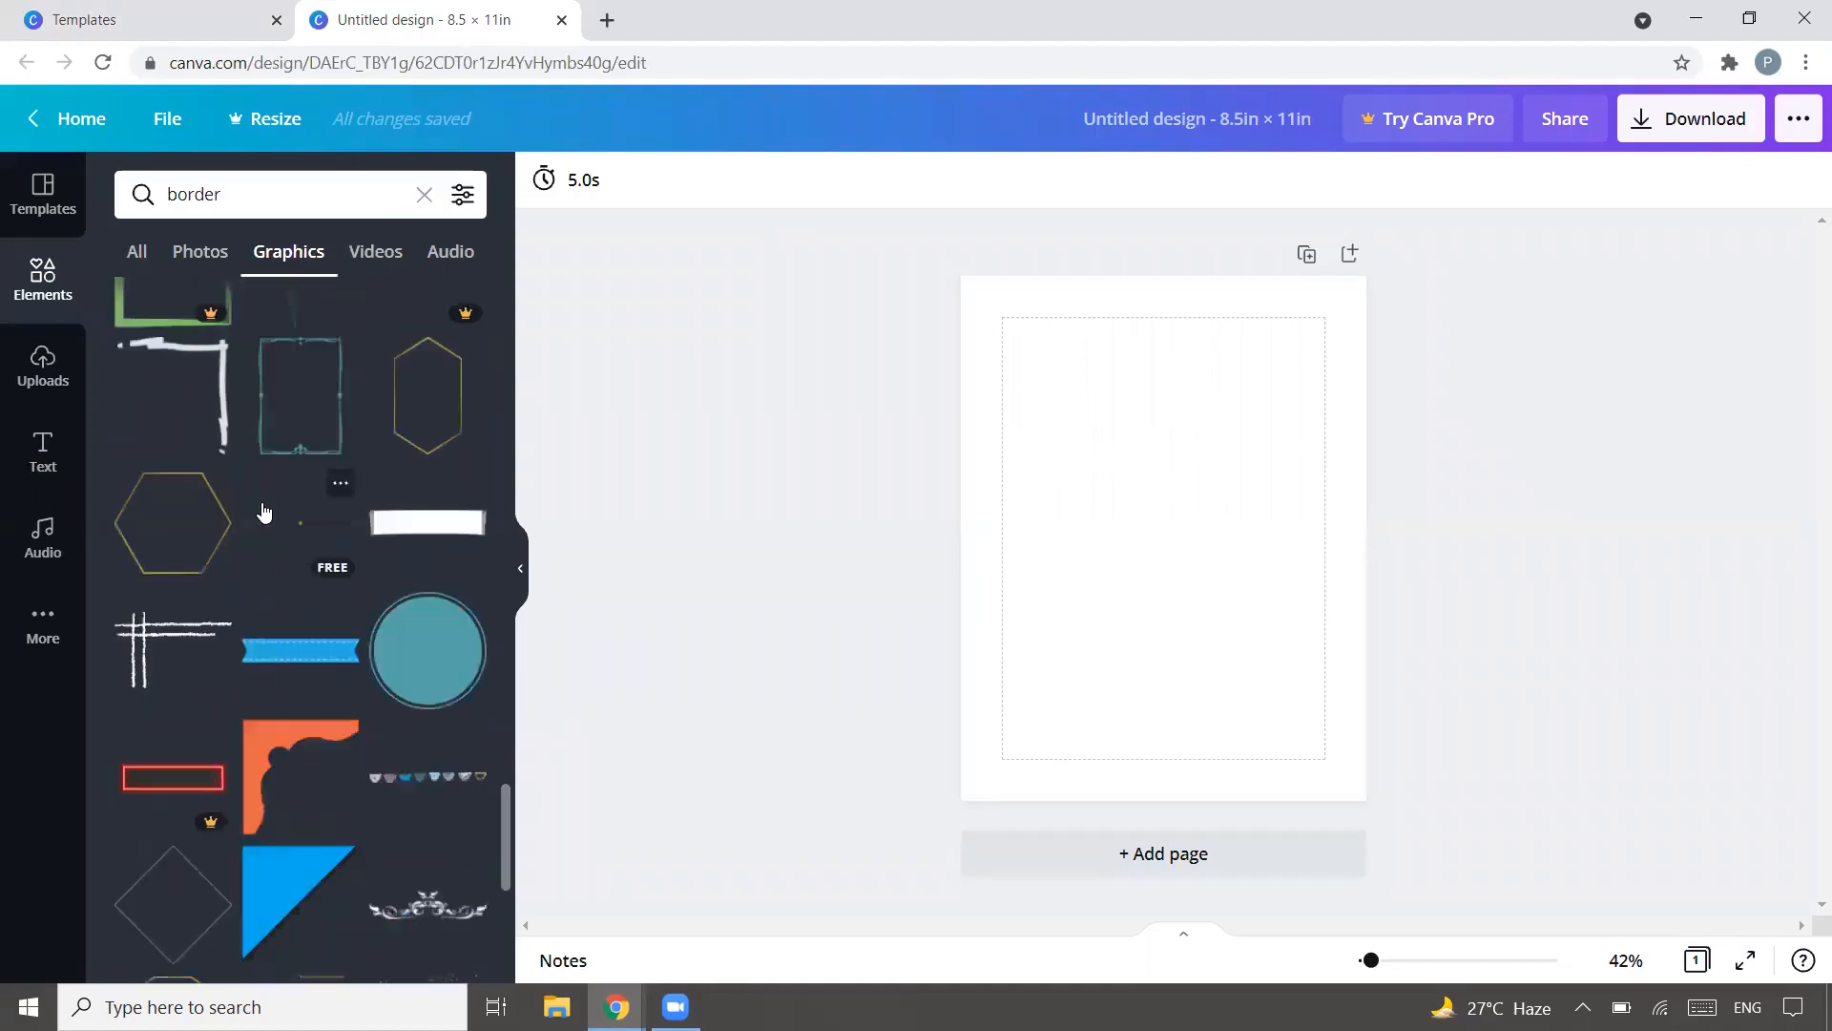
scroll(264, 511, down, 6)
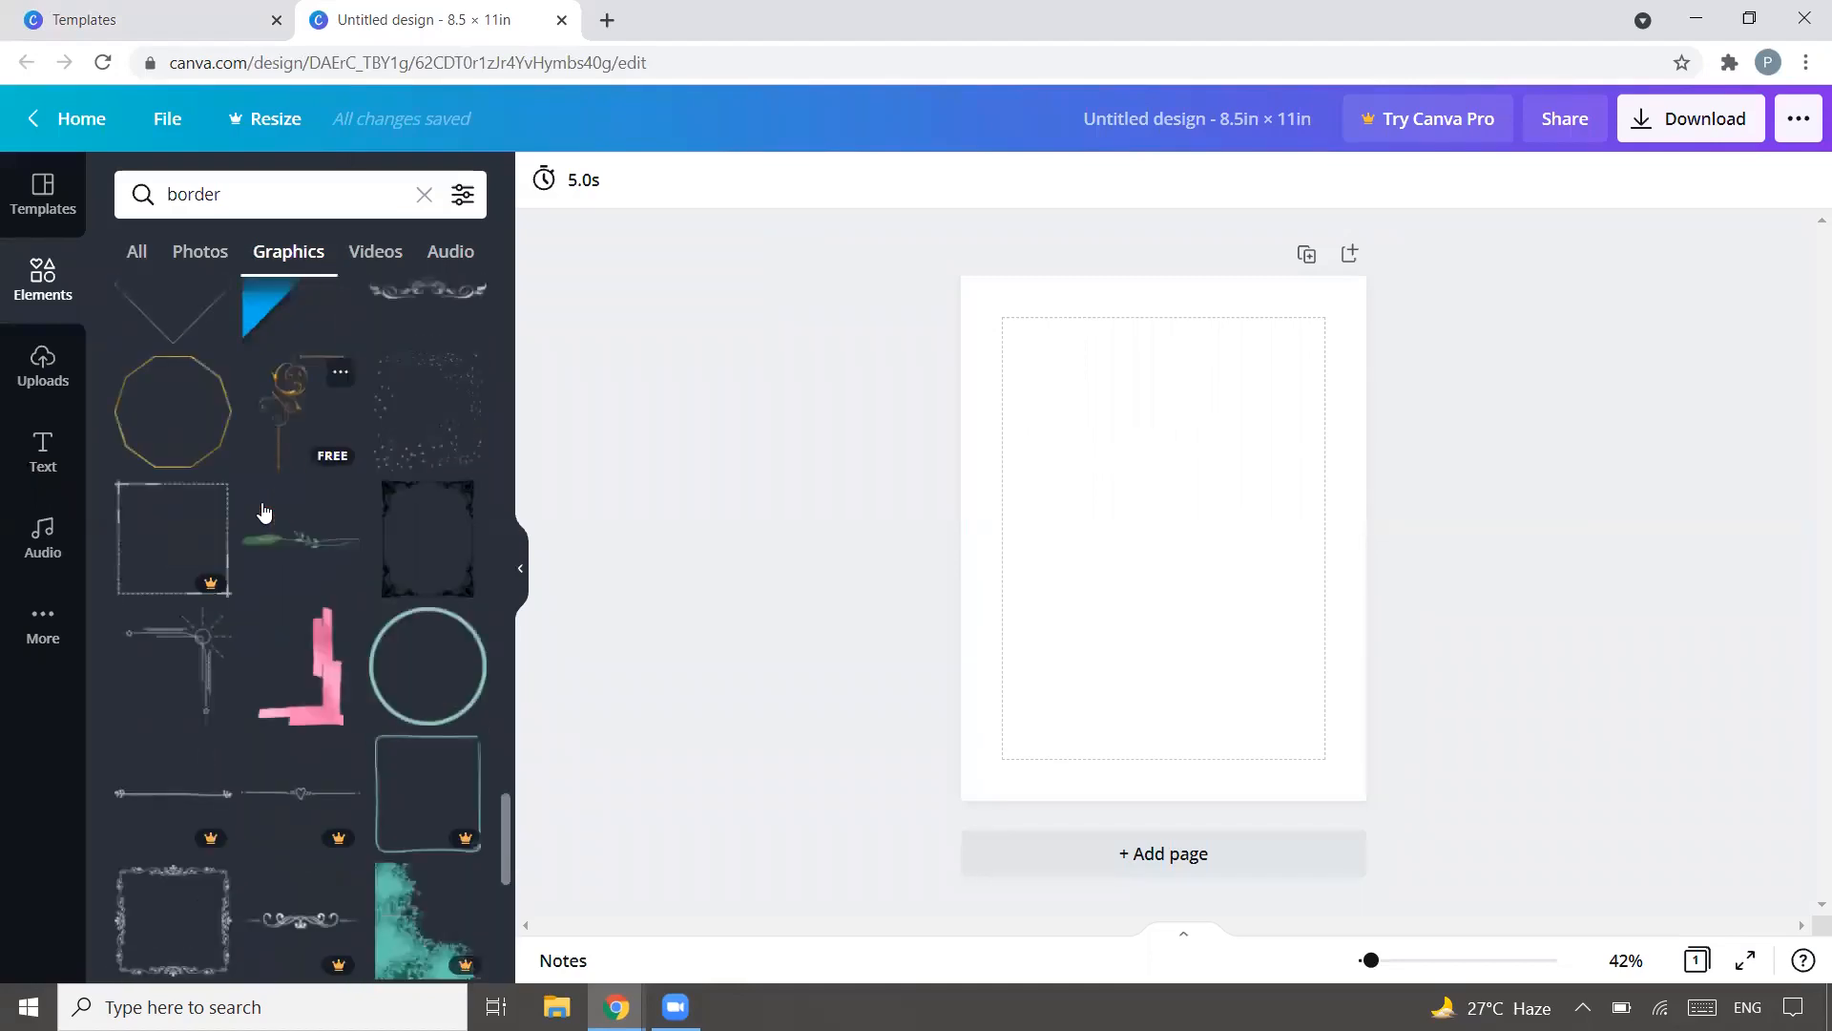
click(168, 655)
Step: Position the border at the upper end of the margin area and resize it to fit just inside the side margins
drag(1146, 519, 1065, 363)
drag(1166, 470, 1360, 549)
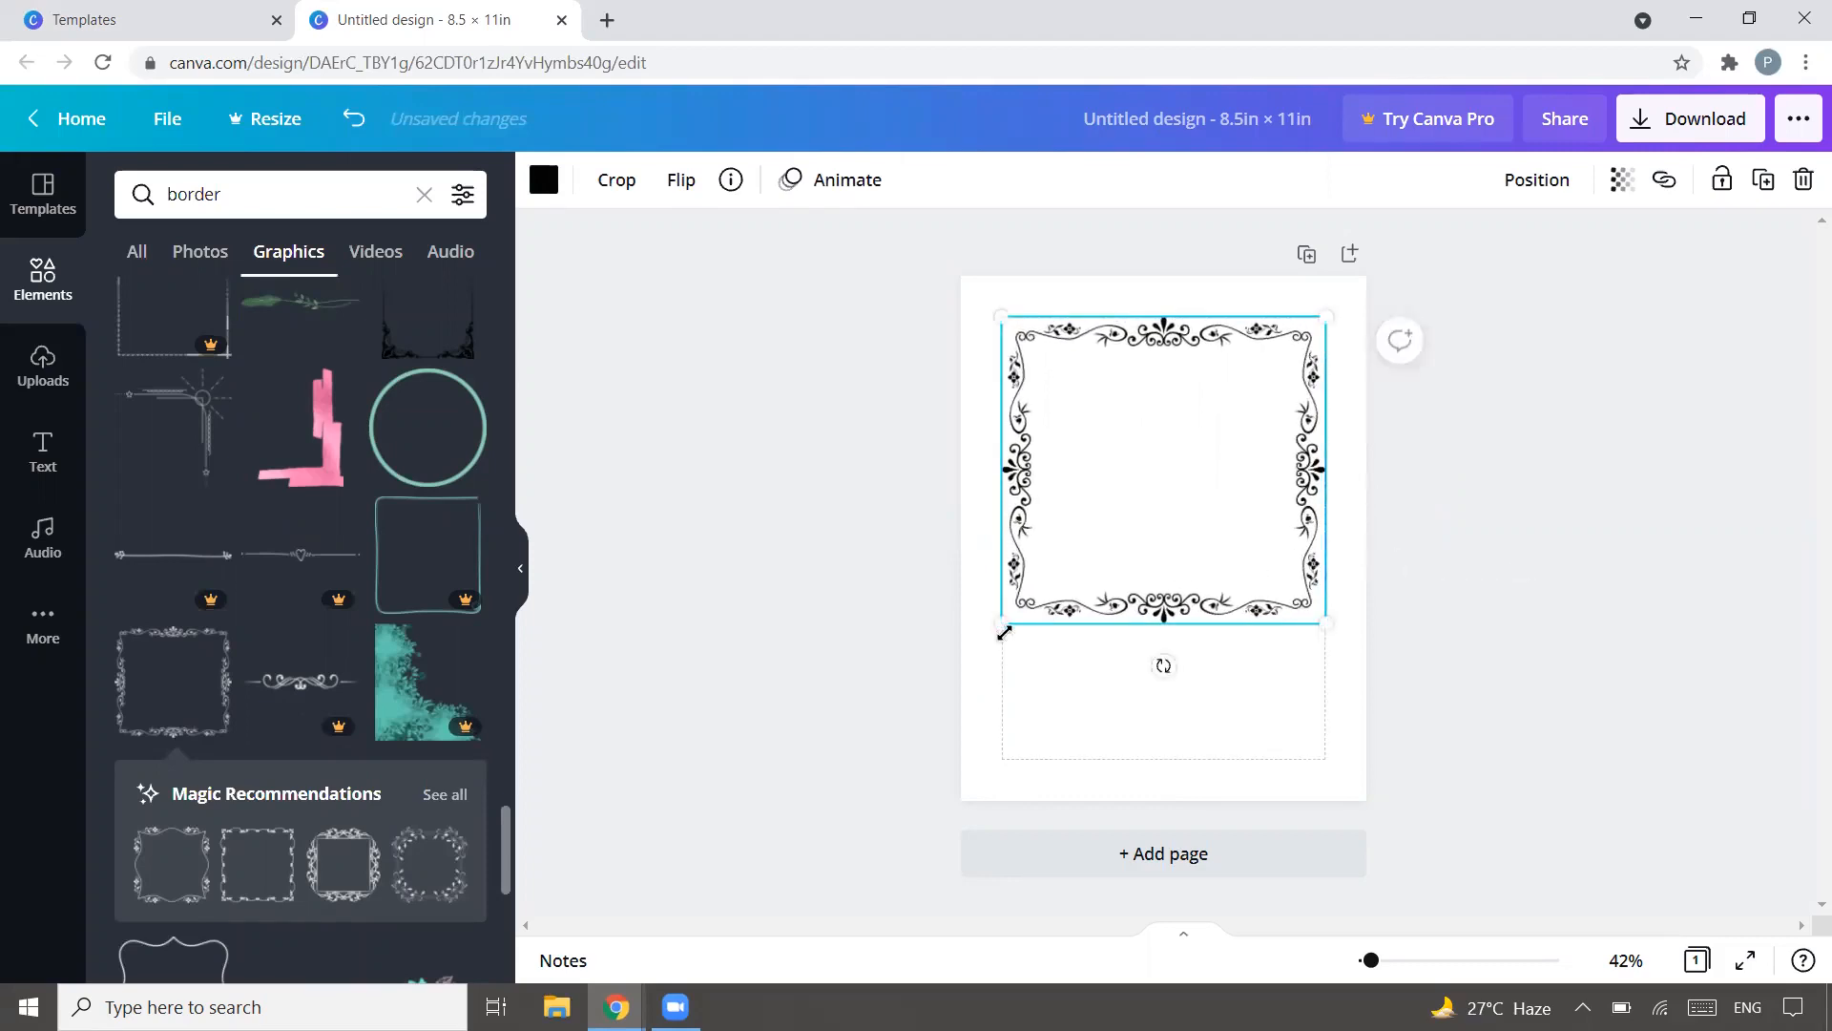
drag(1000, 625, 1016, 611)
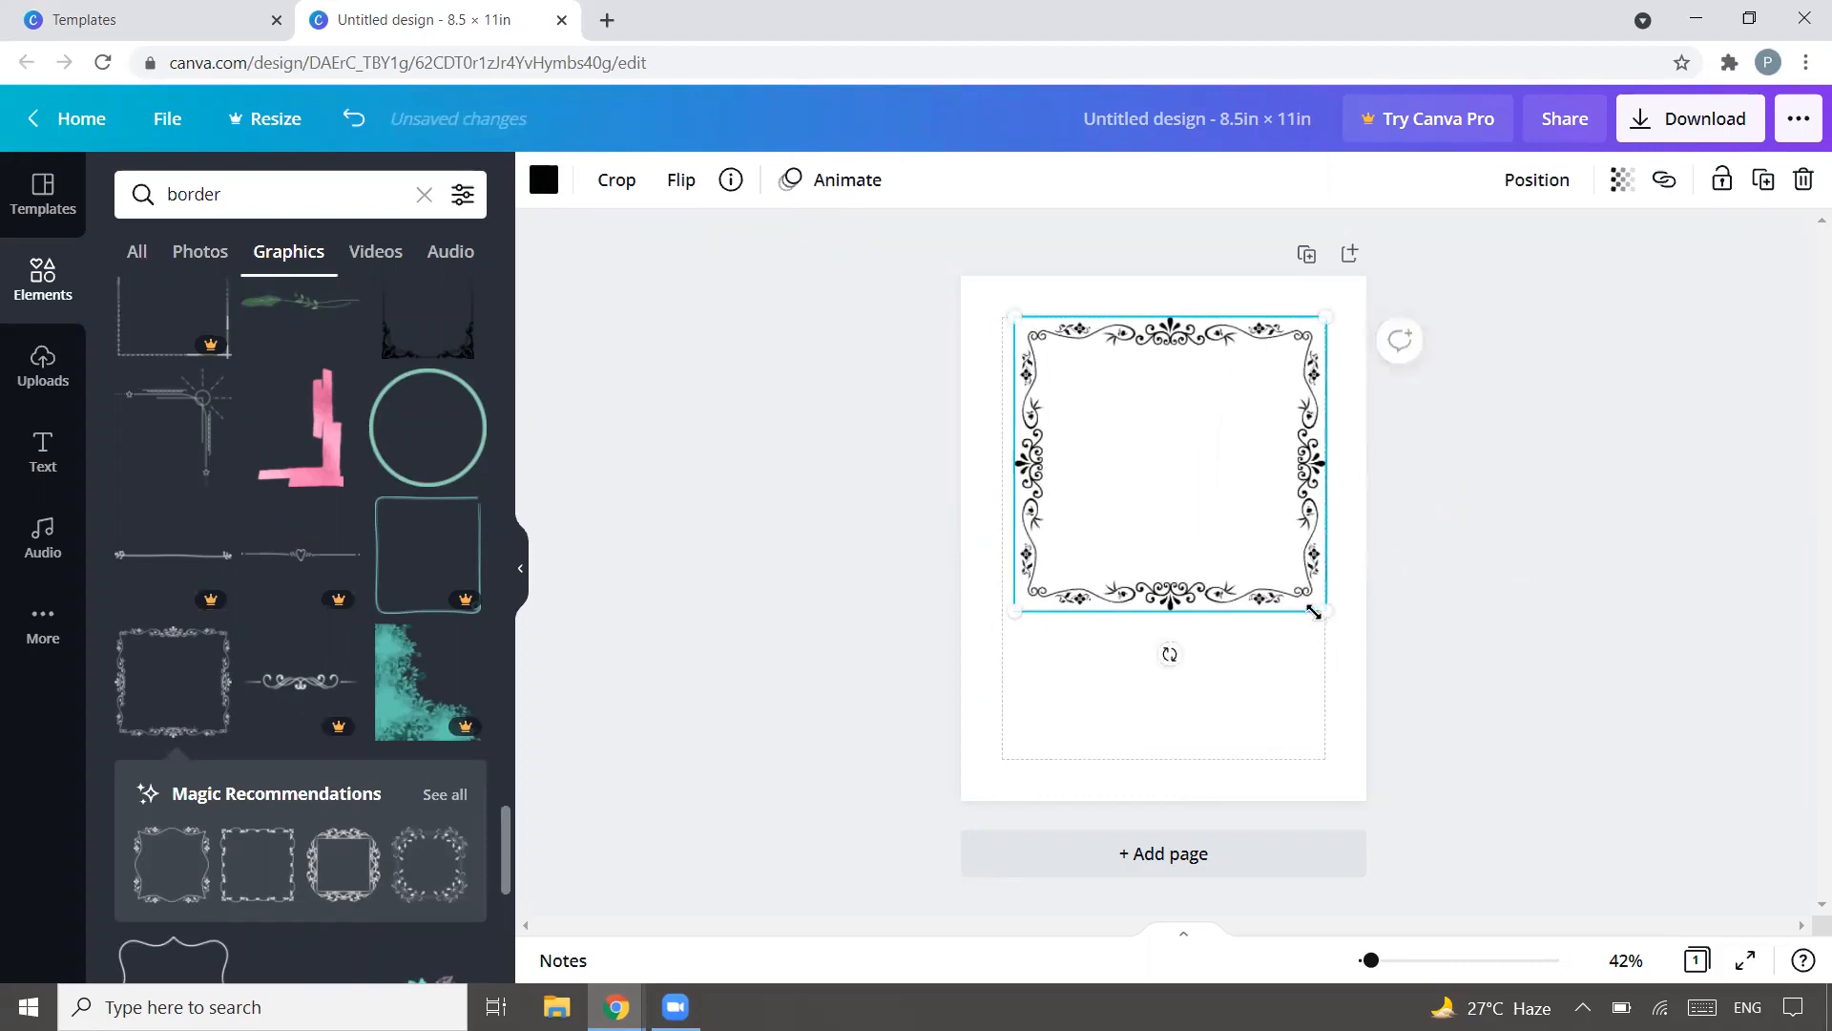
drag(1320, 607, 1317, 603)
drag(1014, 607, 1011, 607)
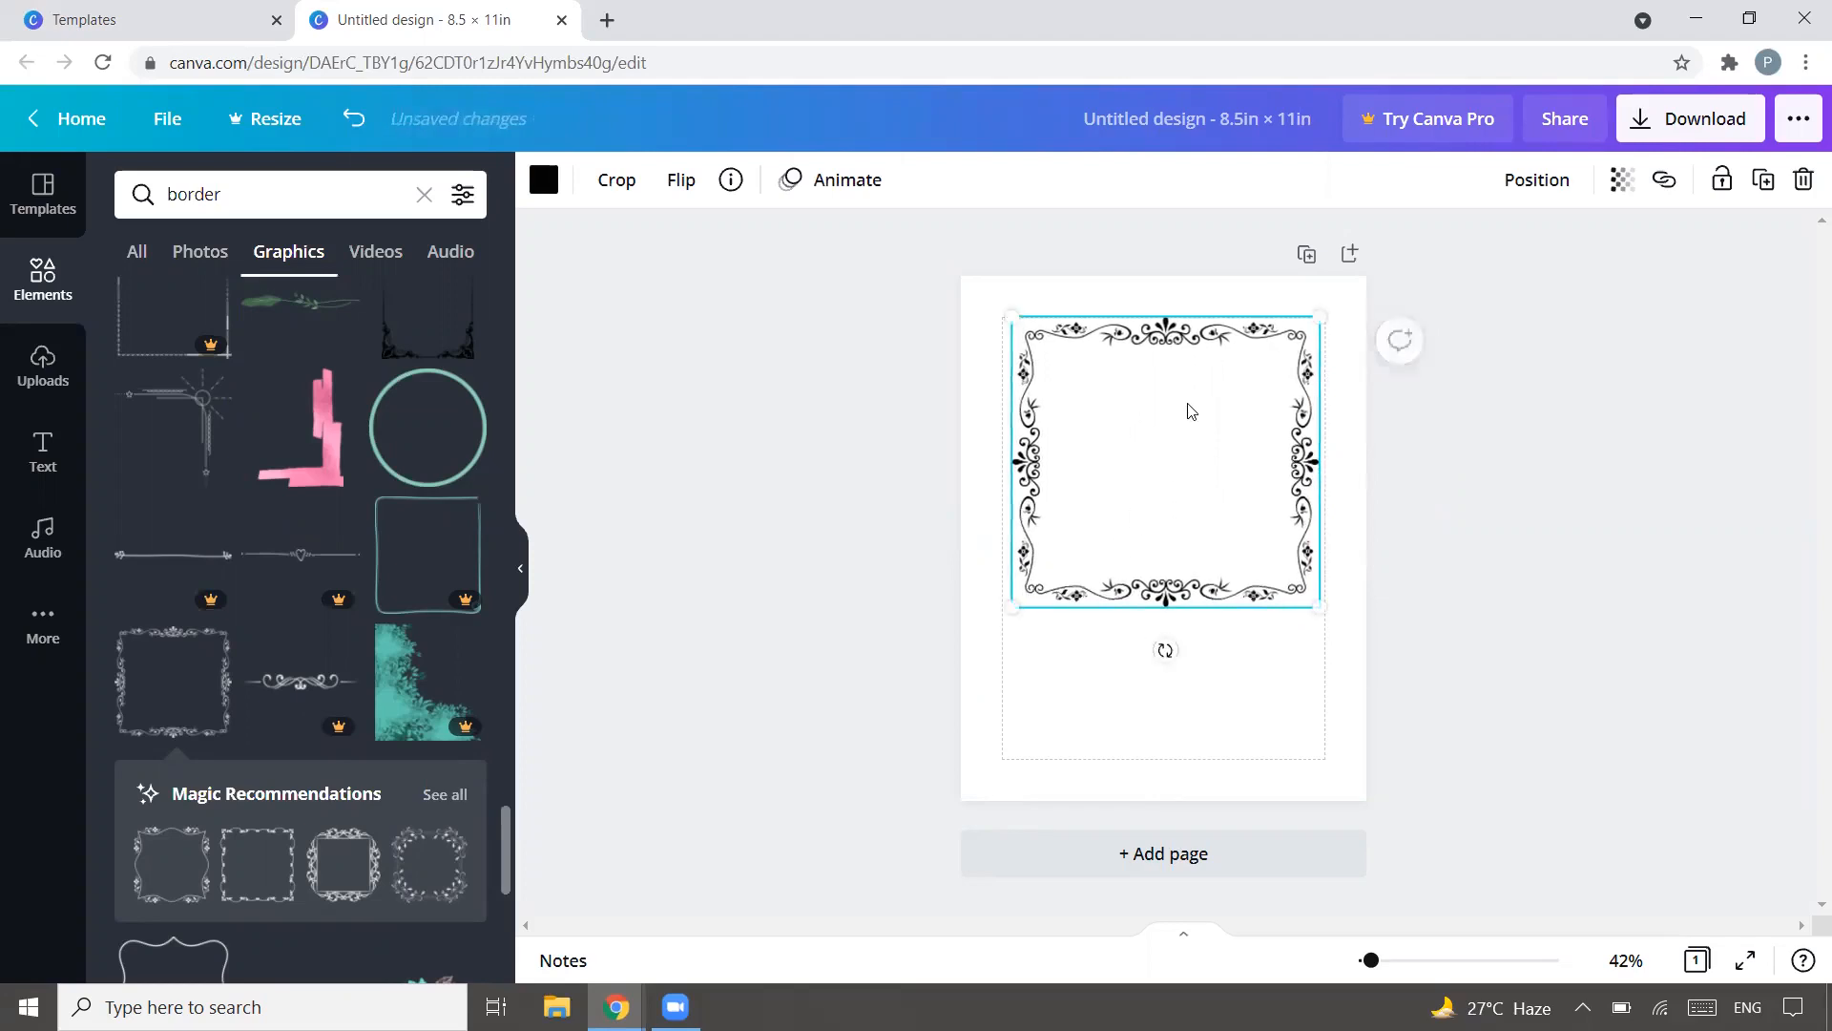
key(Down)
key(Down)
key(Down)
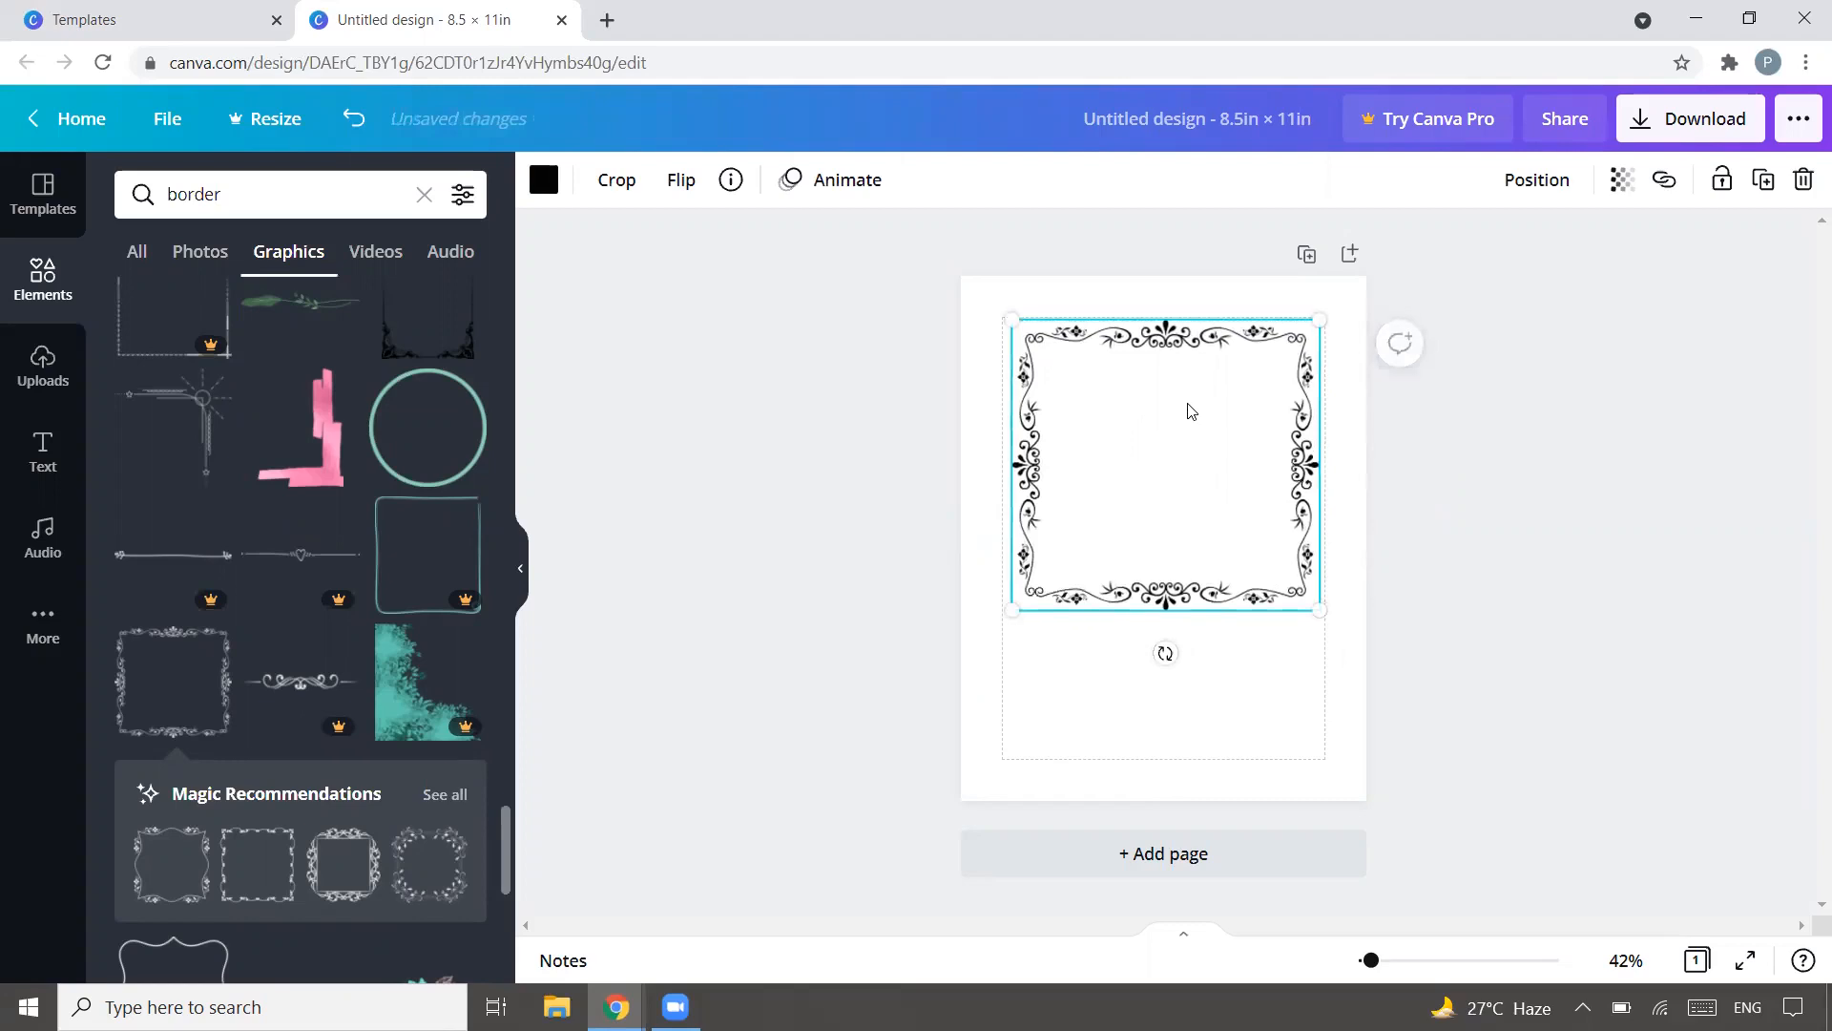
click(1606, 573)
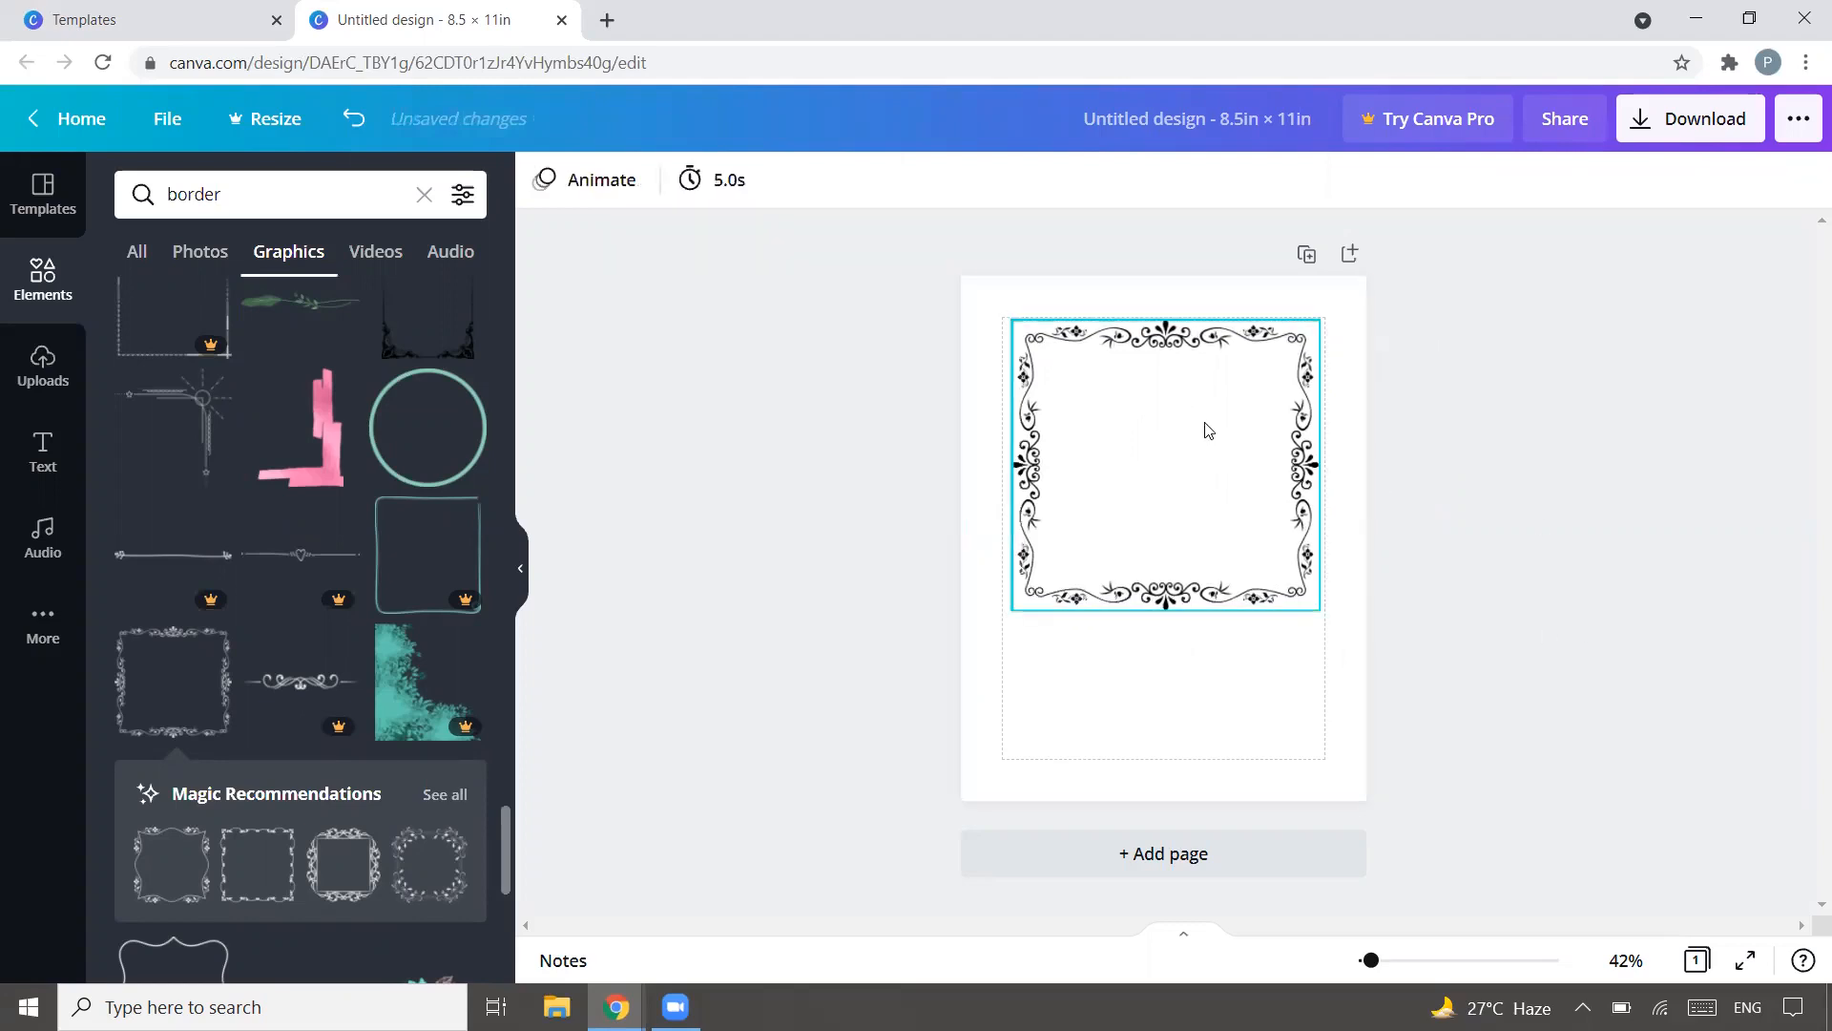
Step: Duplicate the border and place the copy over the lower part of the page, just above the lower margin line
click(1204, 429)
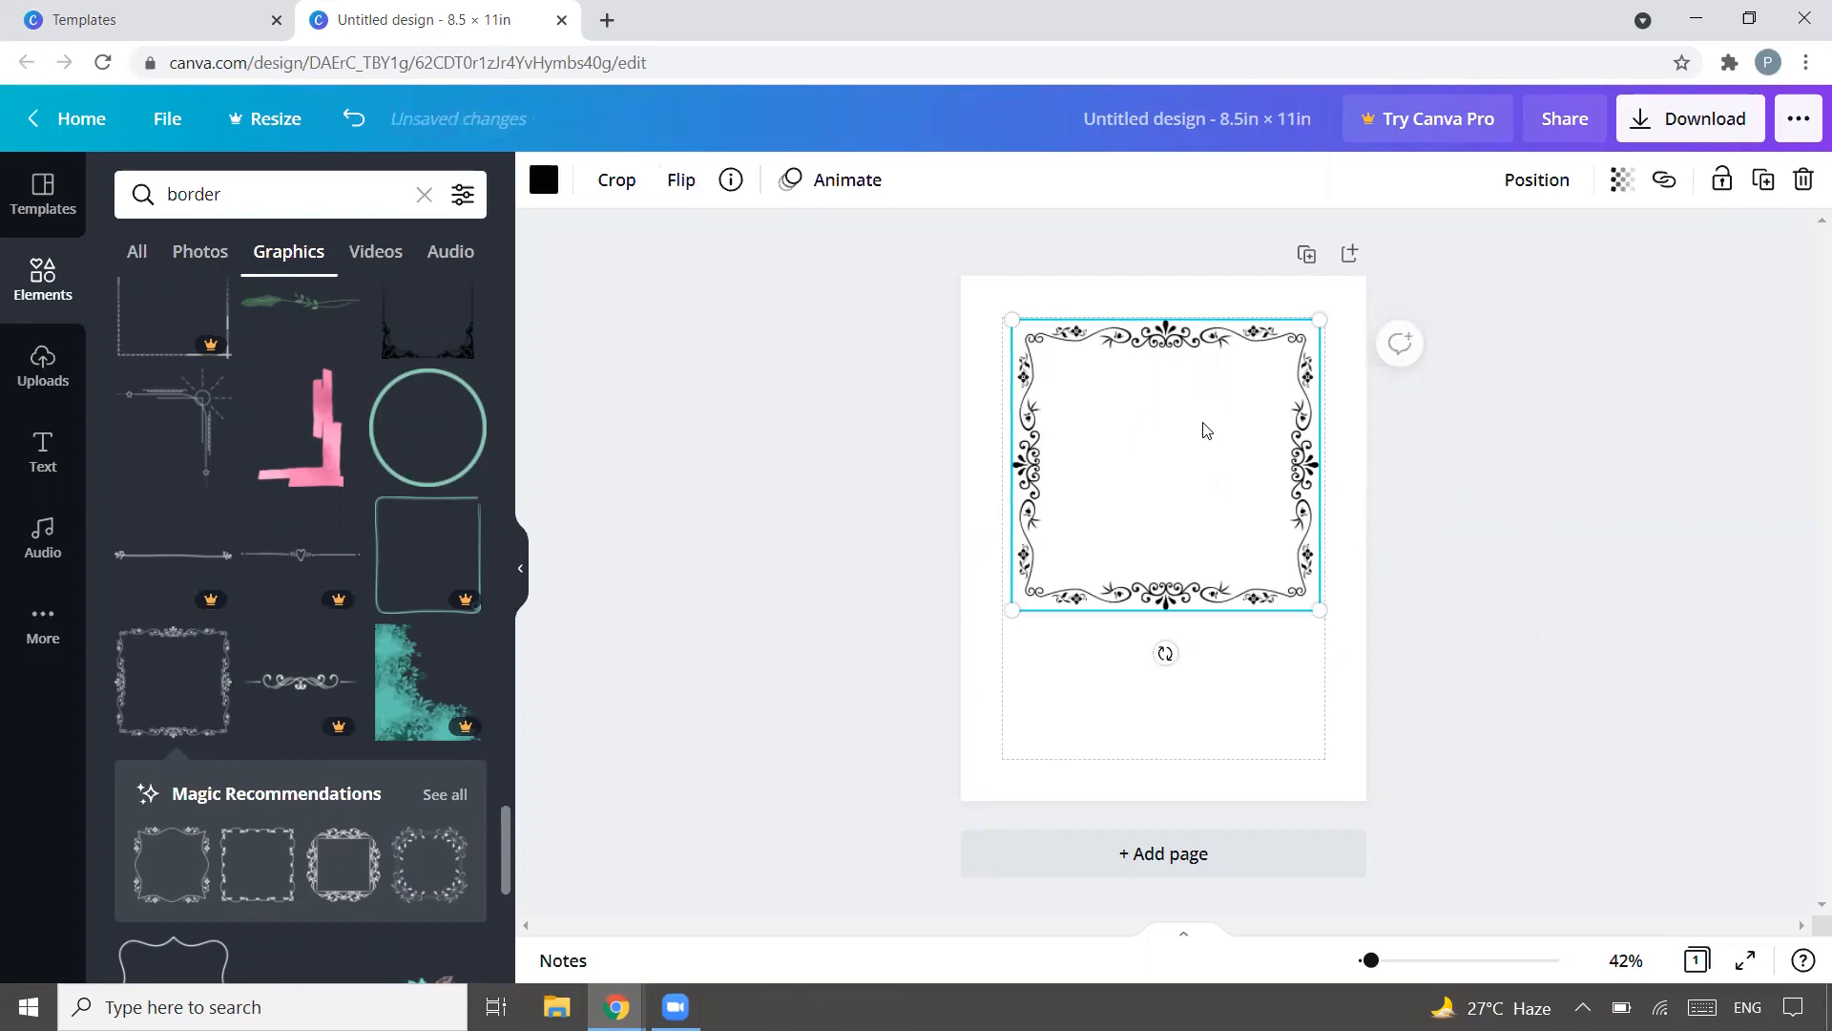
click(1499, 478)
click(1239, 463)
key(ctrl+d)
drag(1230, 470, 1218, 602)
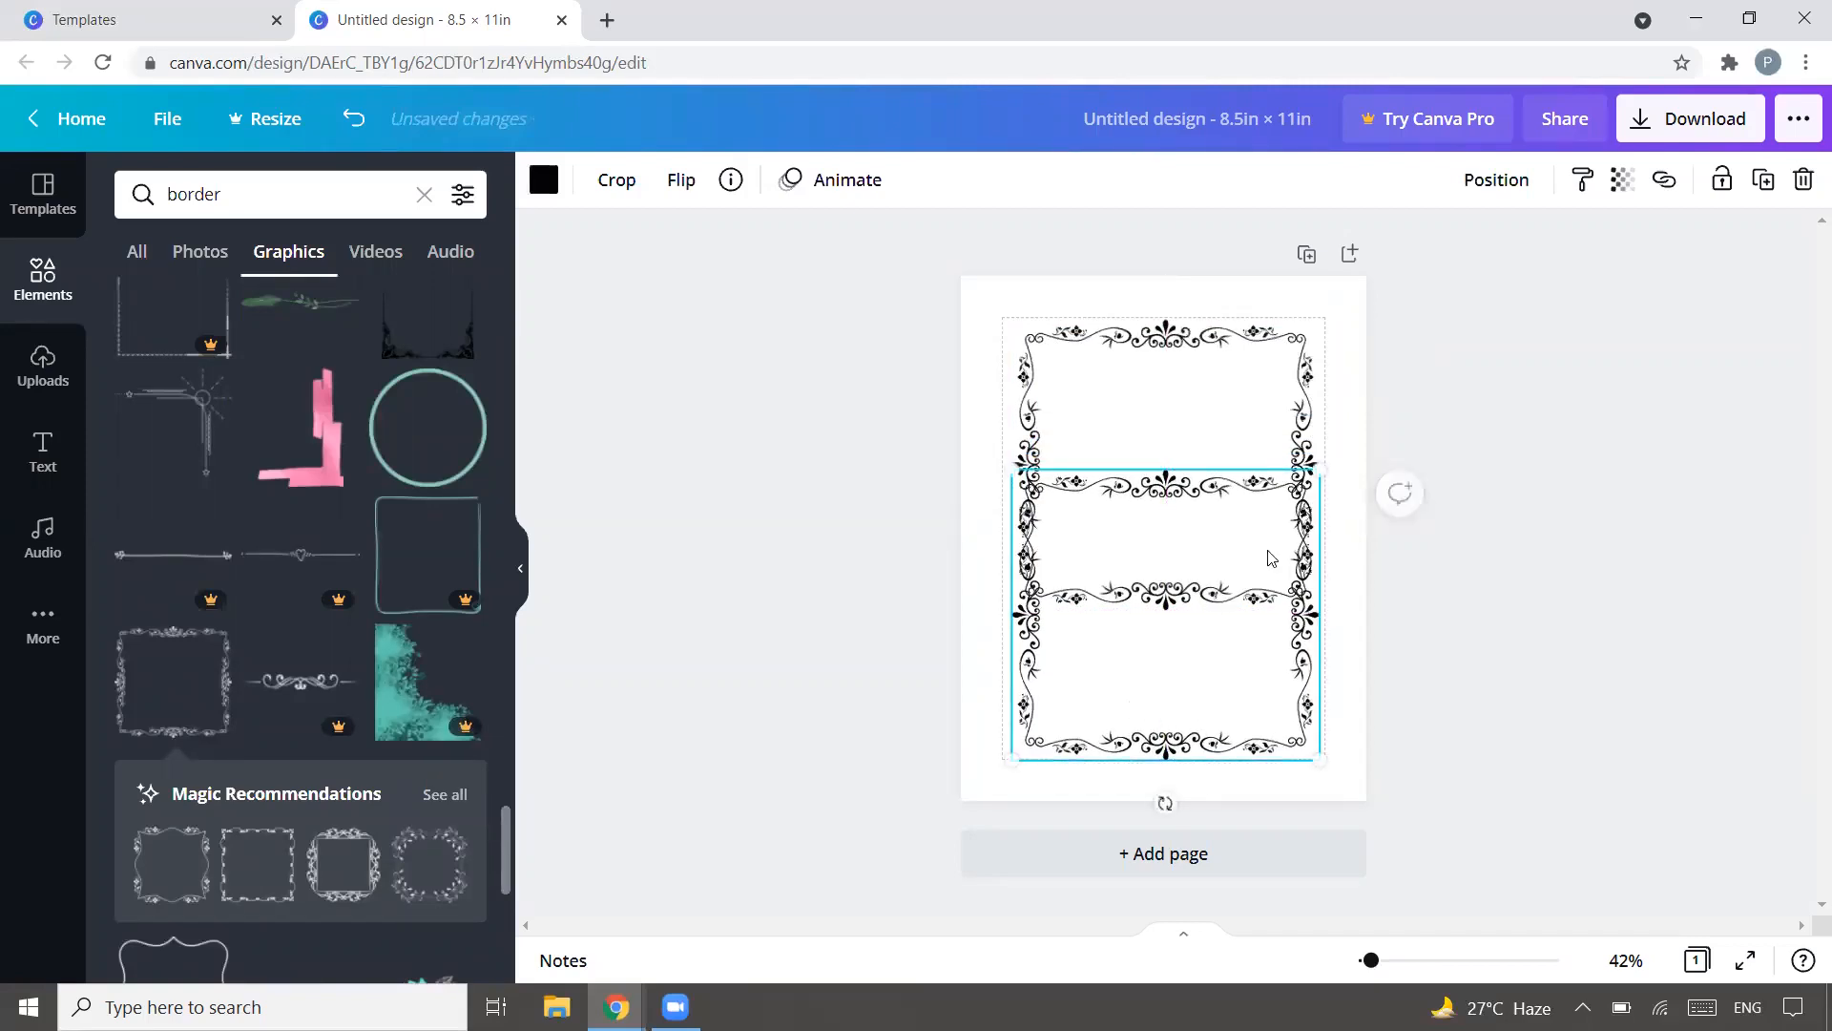
key(Up)
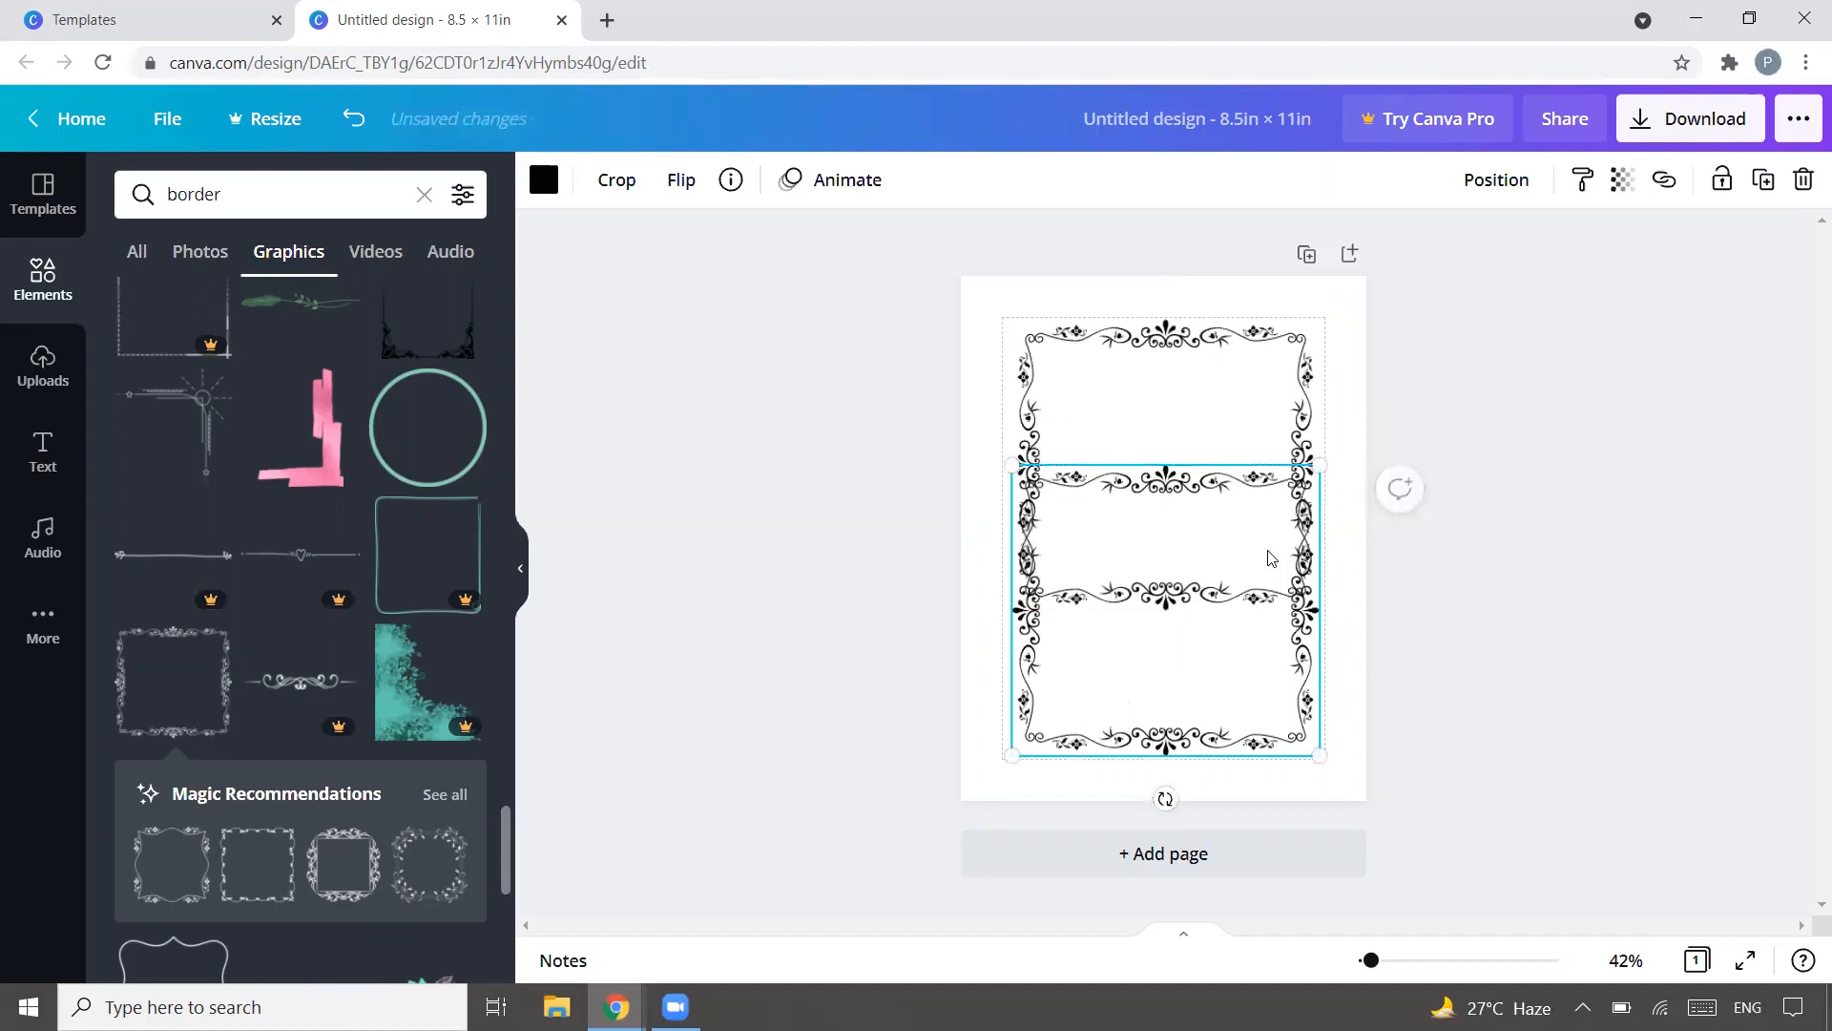
click(1503, 641)
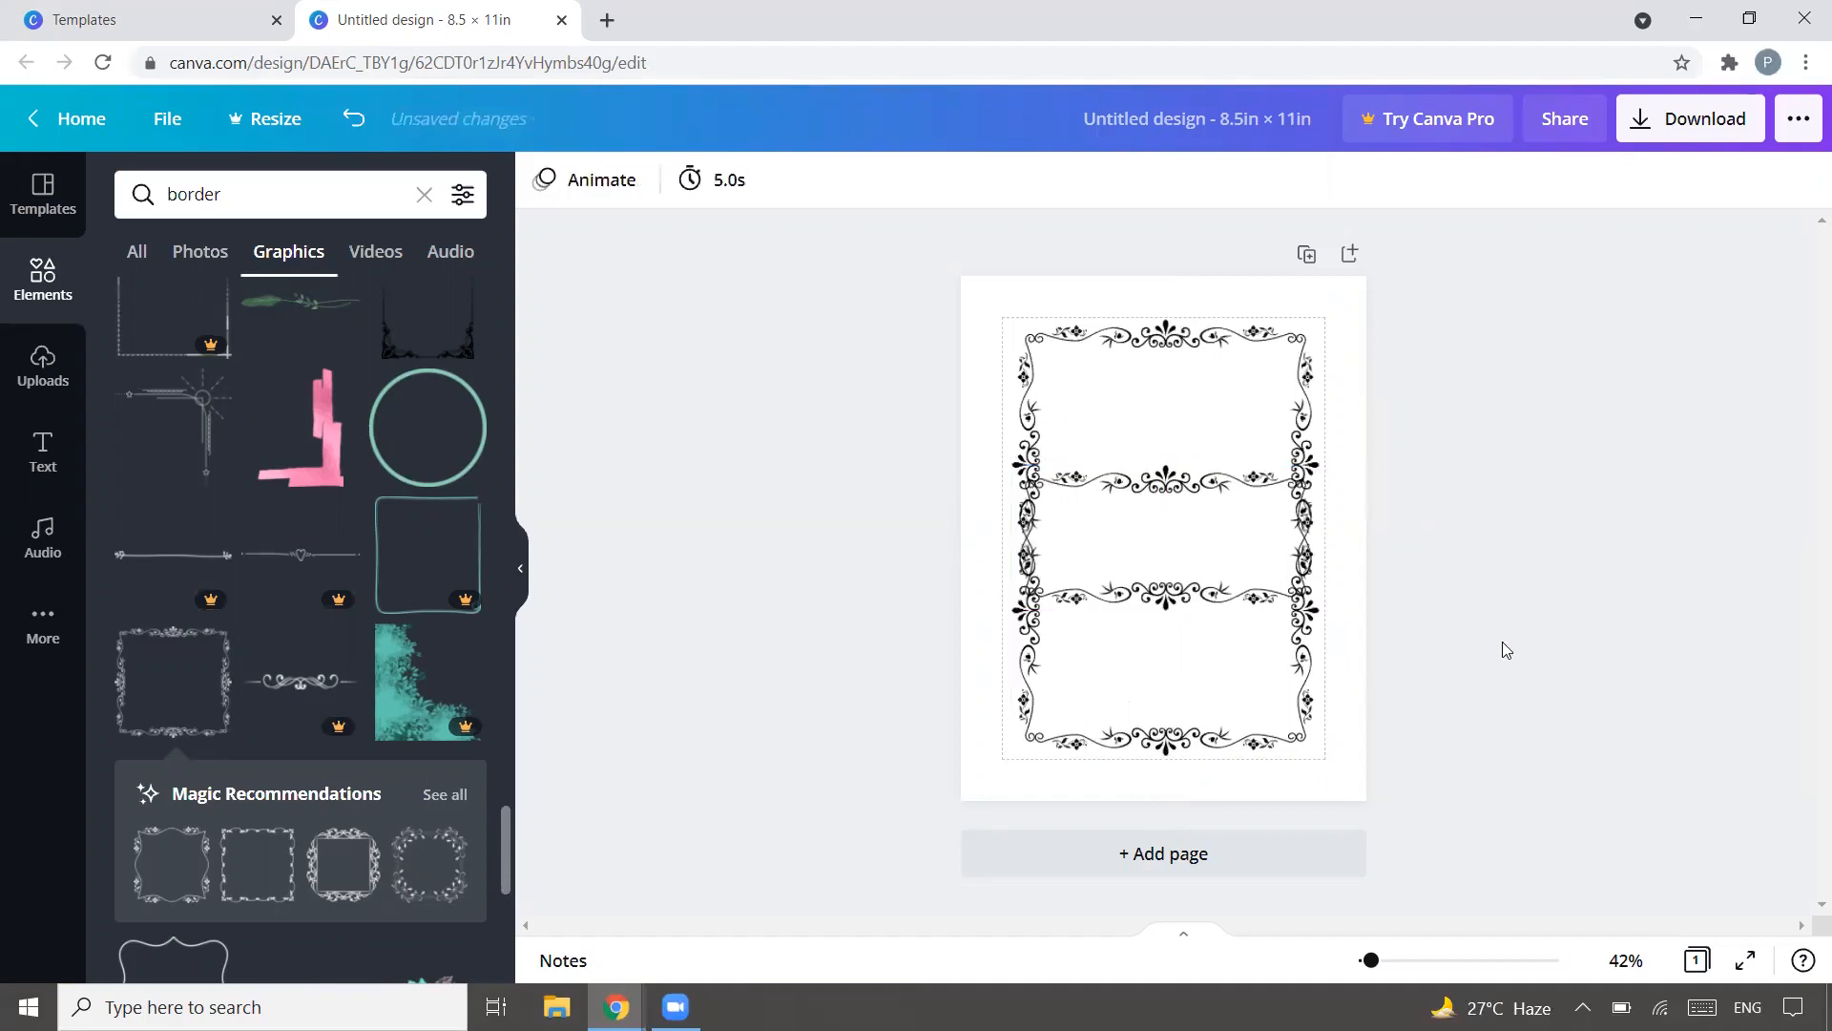
Step: Line up the duplicate border's side edges with those of the original border
click(1214, 547)
mouse_move(1210, 546)
mouse_down()
mouse_move(1395, 585)
mouse_move(1473, 696)
mouse_move(1217, 597)
mouse_move(1186, 524)
mouse_move(1202, 535)
mouse_up()
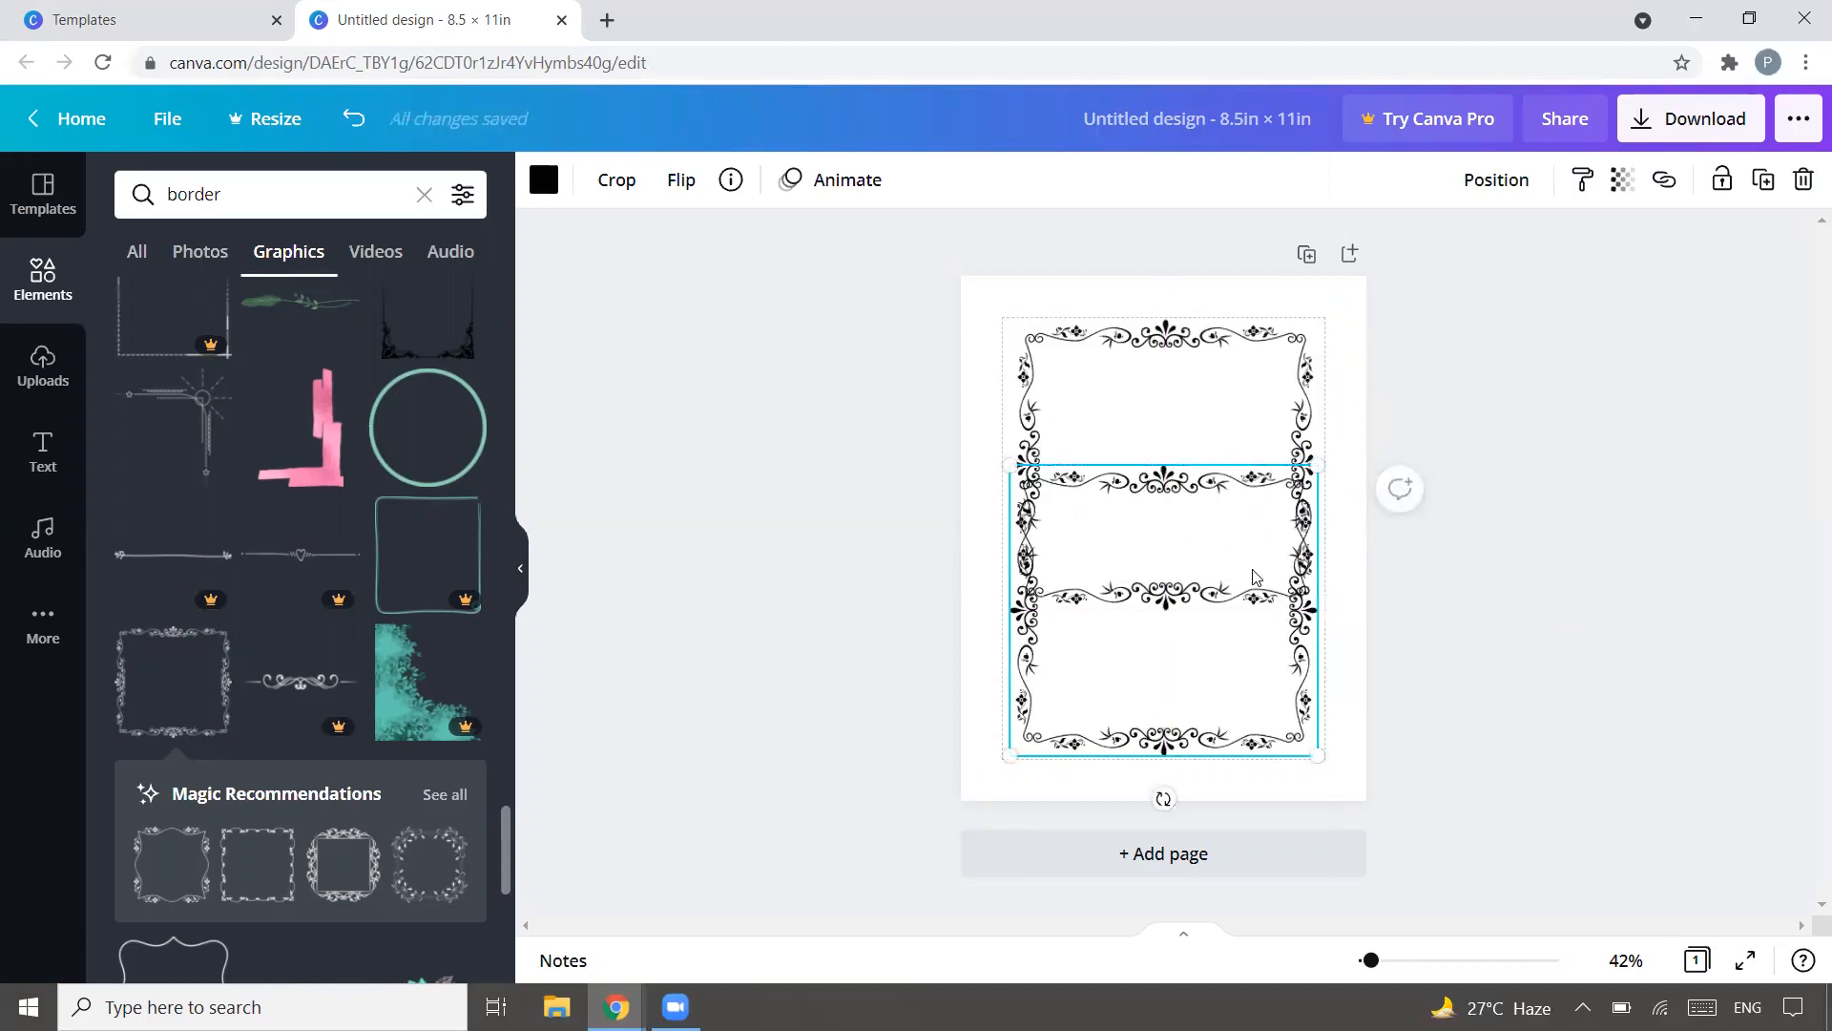
drag(1304, 611, 1254, 570)
key(Right)
key(Right)
key(Right)
key(Right)
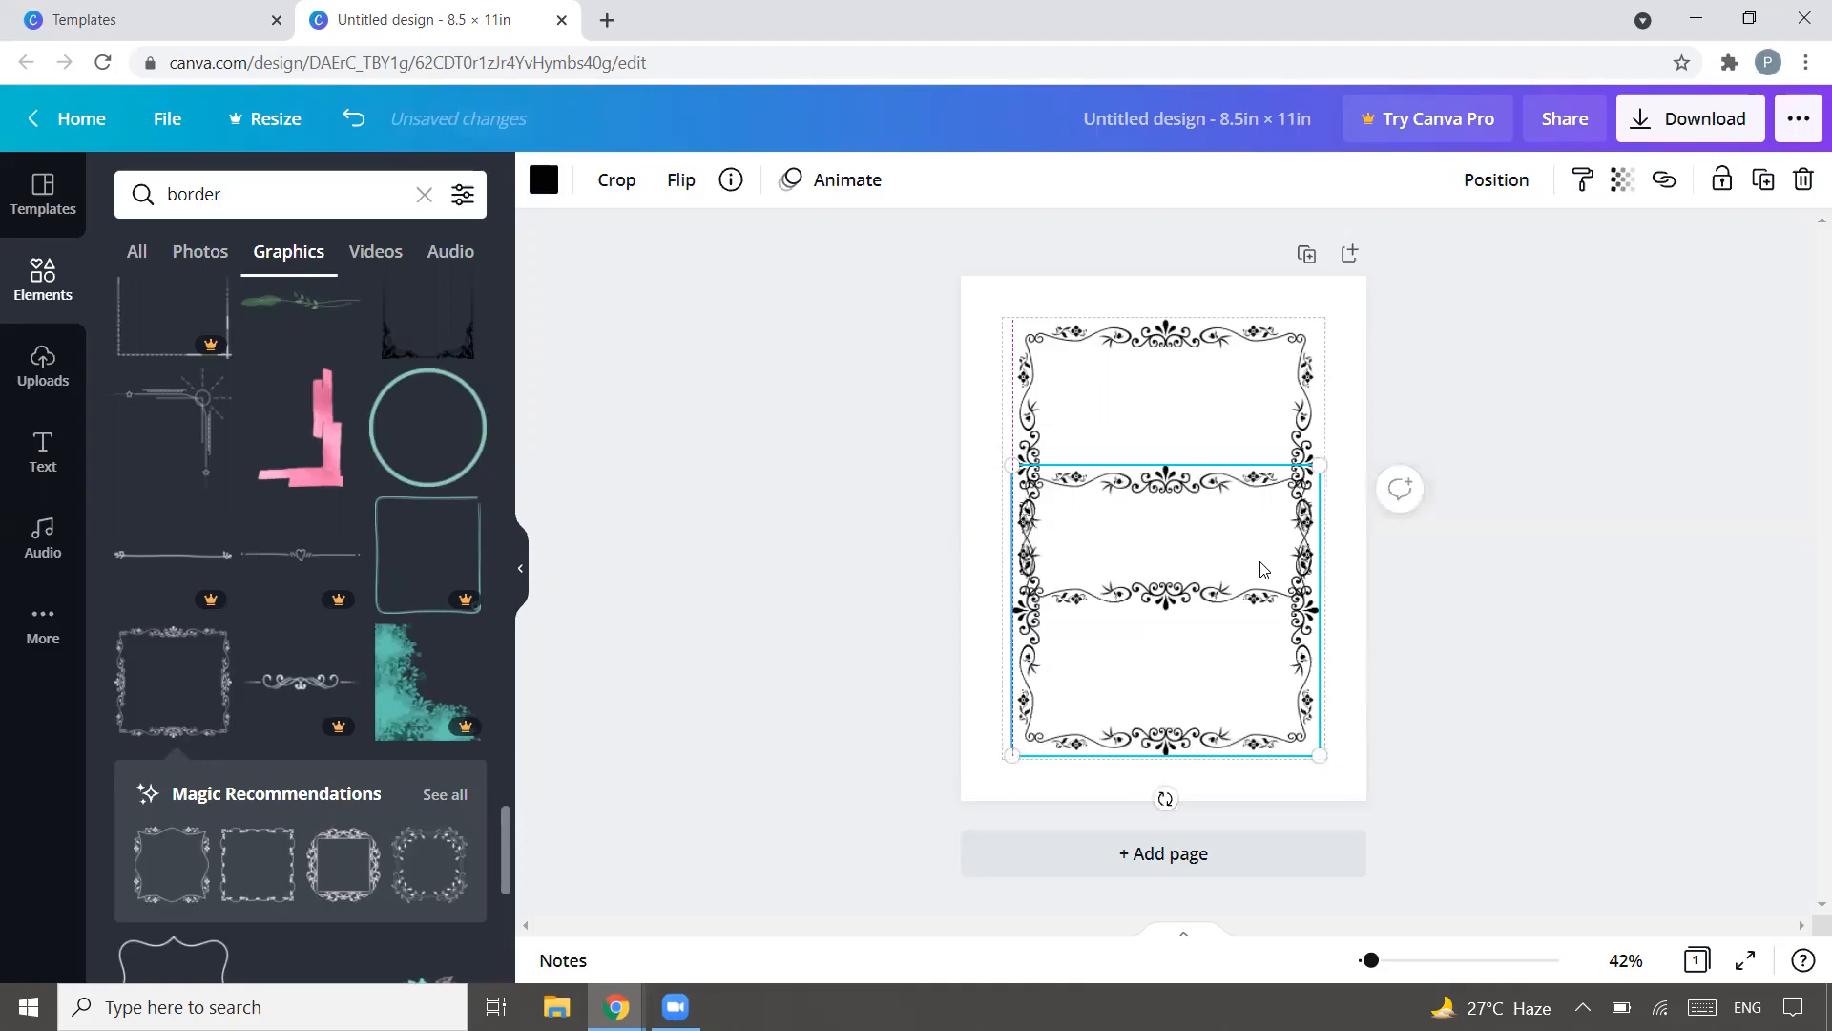
key(Right)
key(Right)
key(Right)
key(Left)
key(Right)
key(Left)
key(Right)
key(Left)
key(Left)
key(Left)
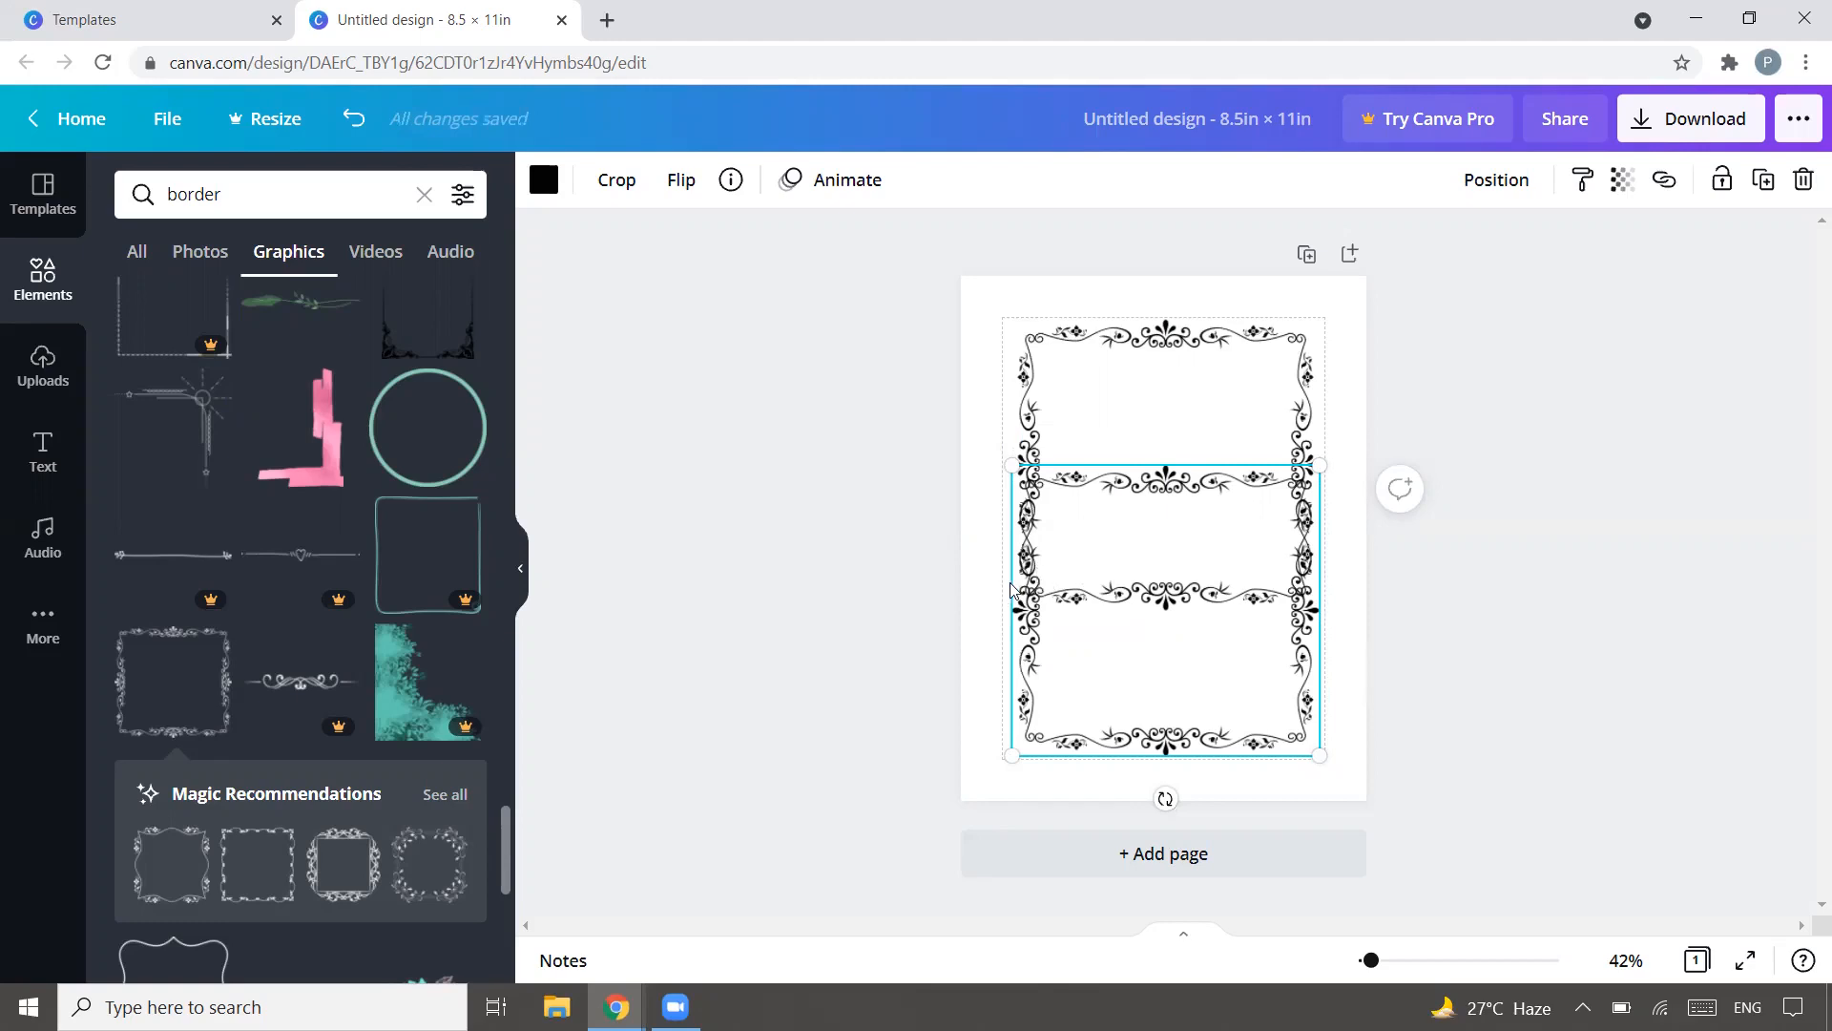
Step: Move the duplicate border aside, partly off the page, and crop the lower edge off the original border
drag(1205, 599, 1548, 670)
click(616, 183)
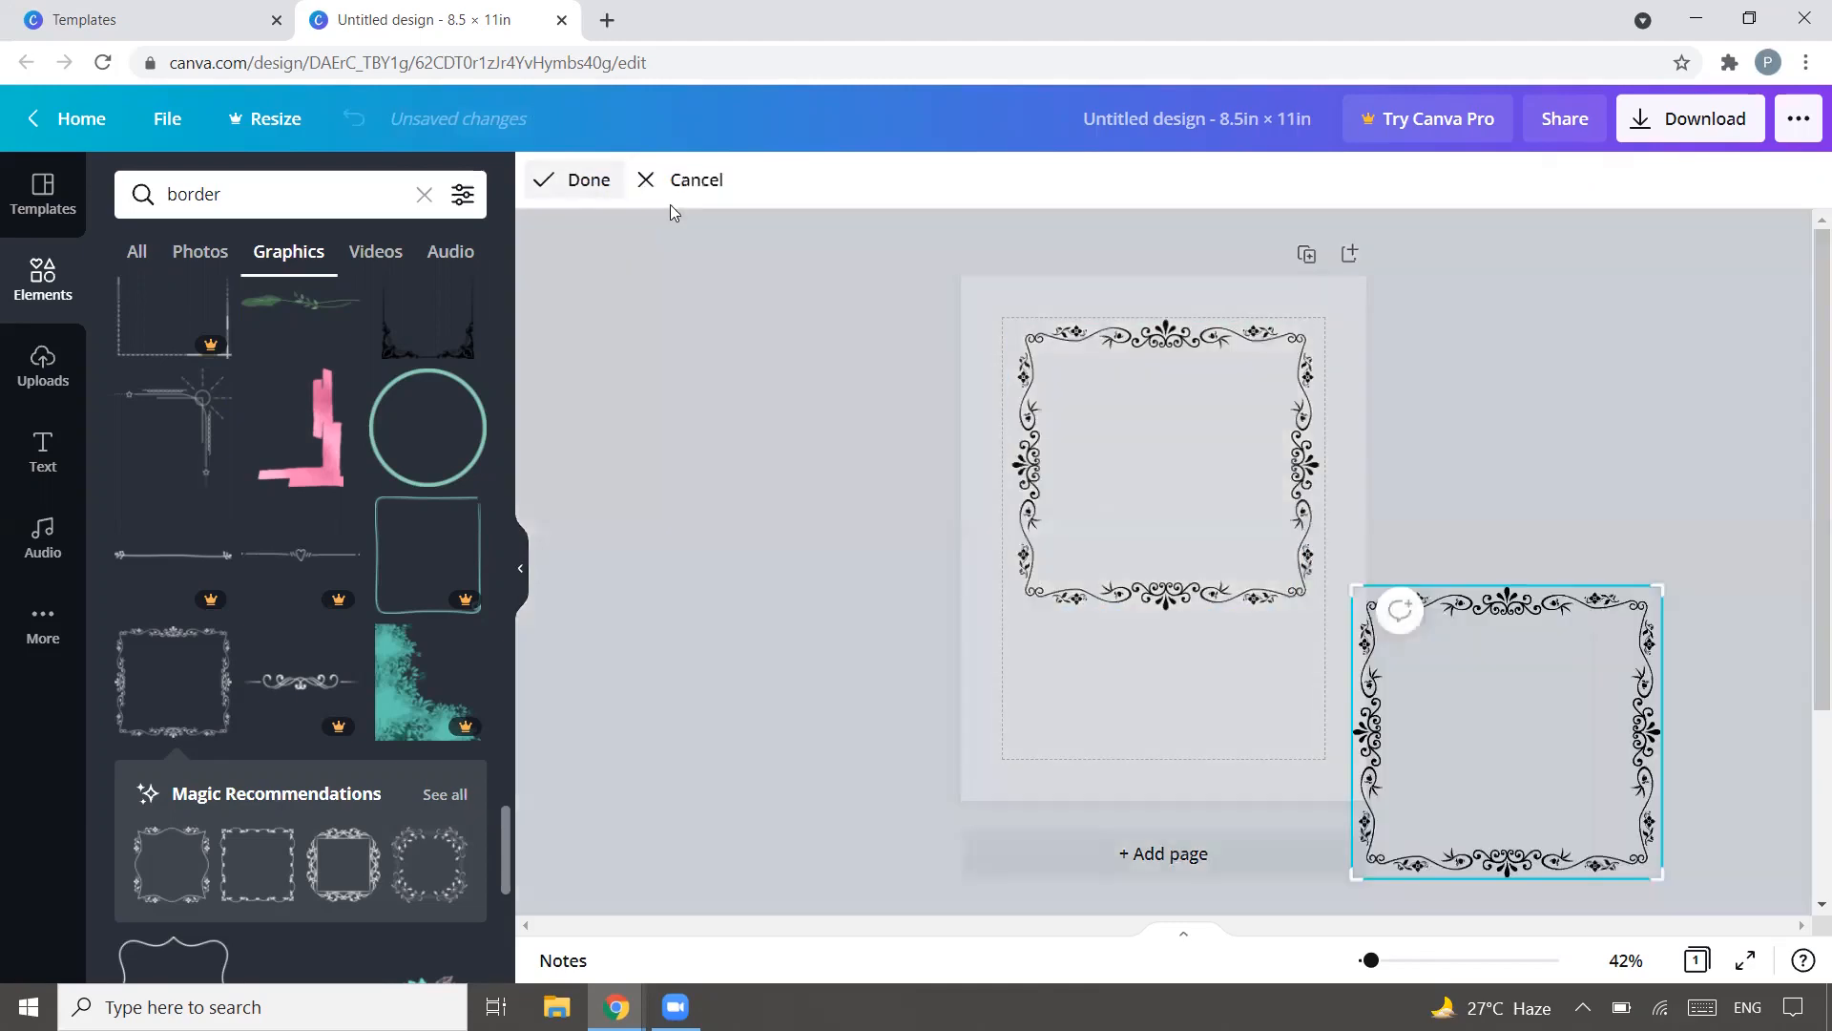
click(1382, 380)
click(1136, 362)
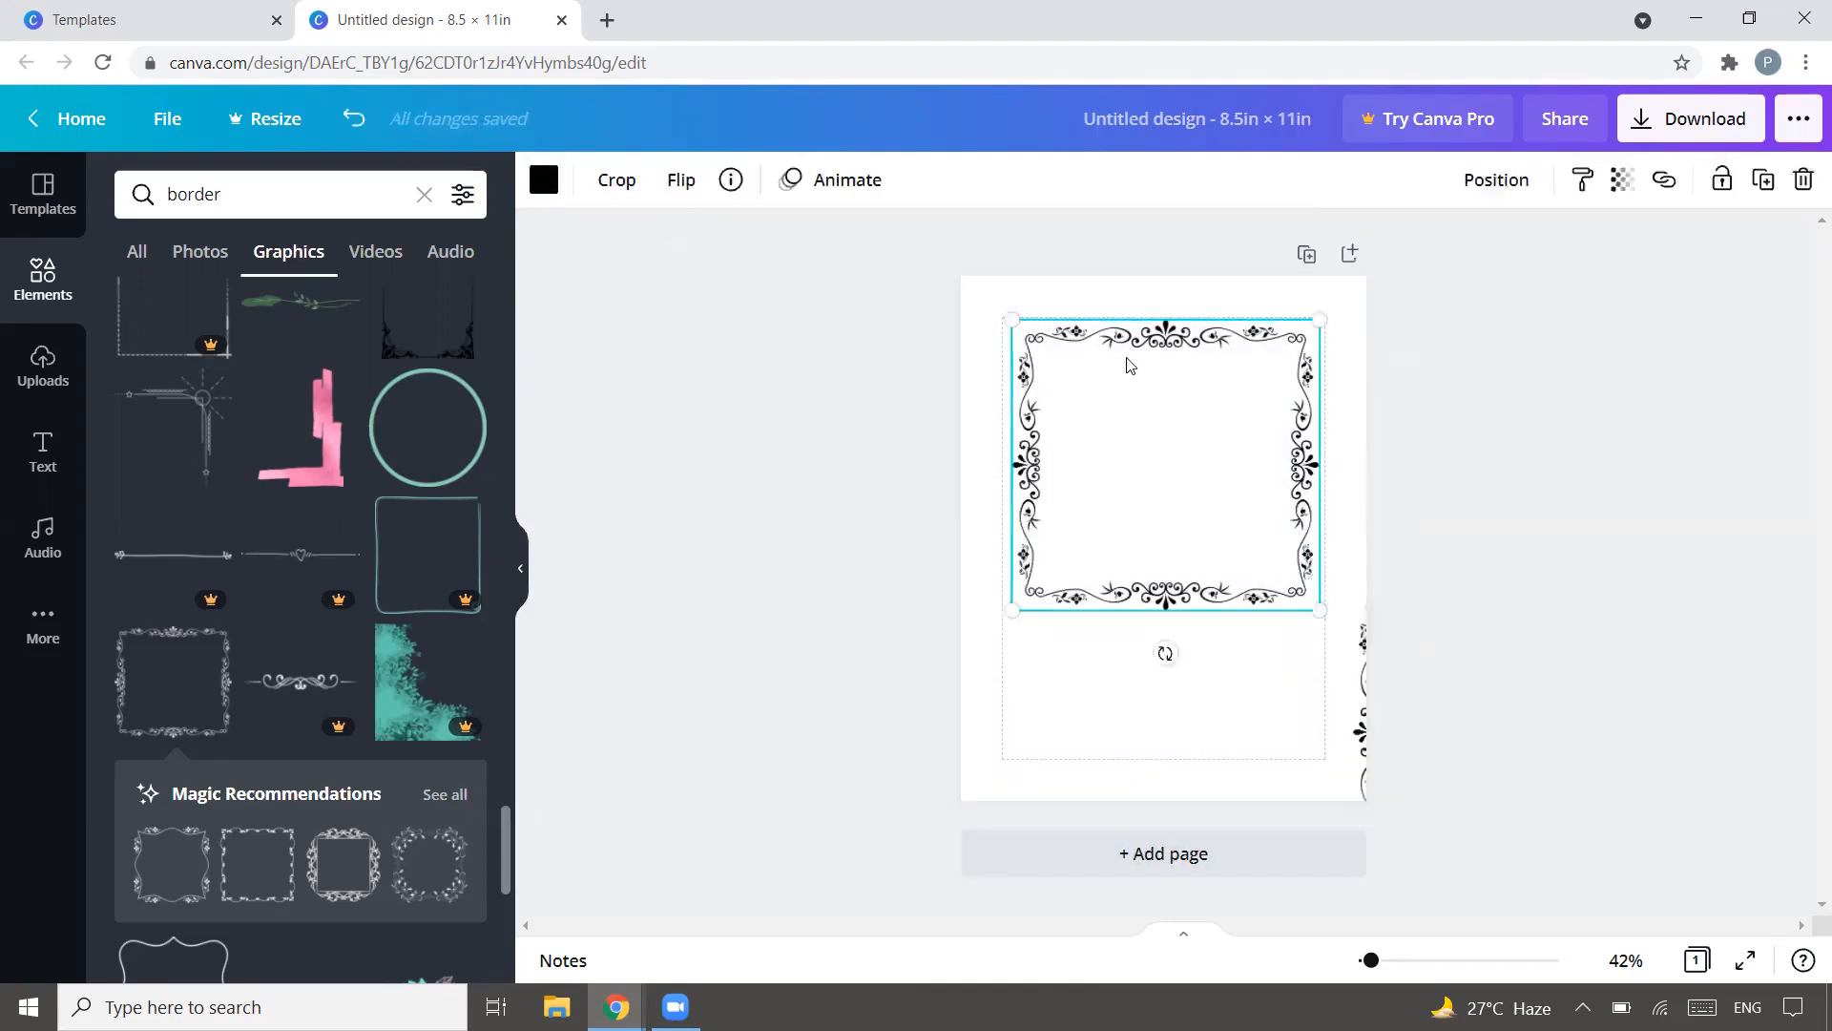
click(616, 181)
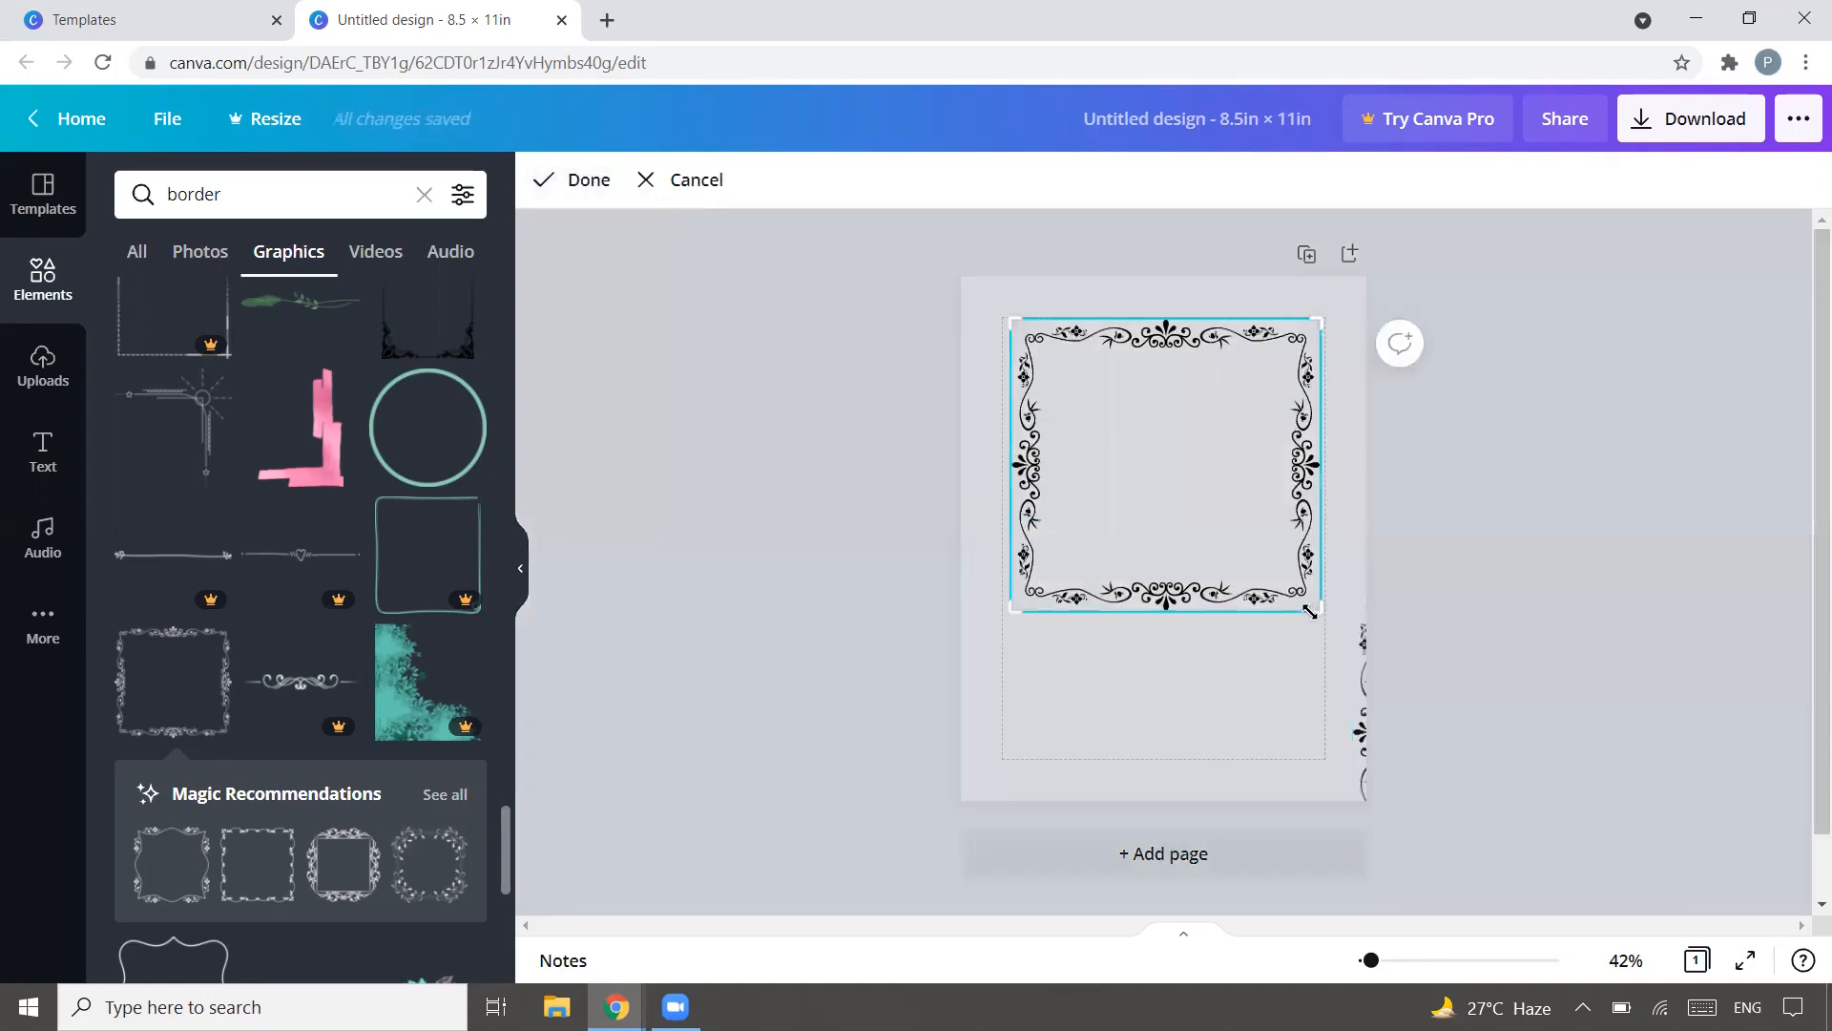
drag(1321, 604, 1324, 577)
click(1429, 518)
Step: Move the duplicate back beneath the original border, aligned with its sides, and crop off the duplicate's upper edge
drag(1351, 687, 1019, 562)
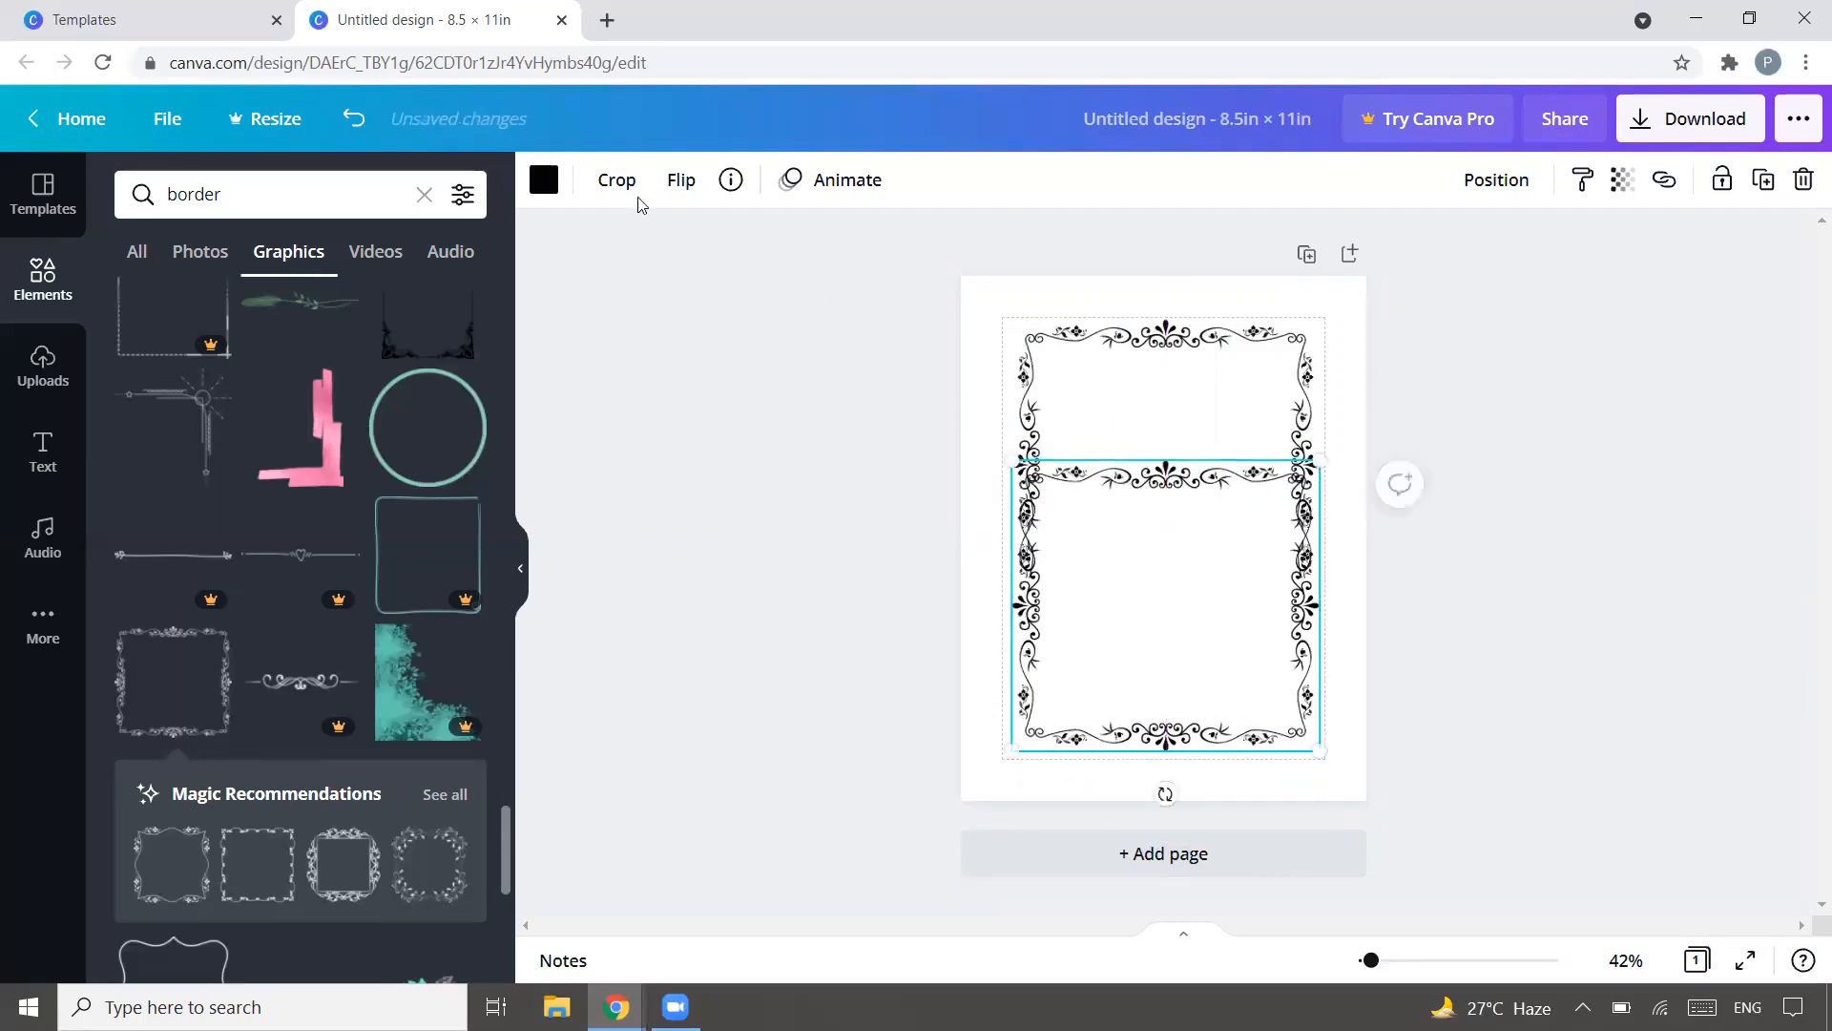
click(635, 190)
drag(1320, 462, 1316, 569)
click(1456, 563)
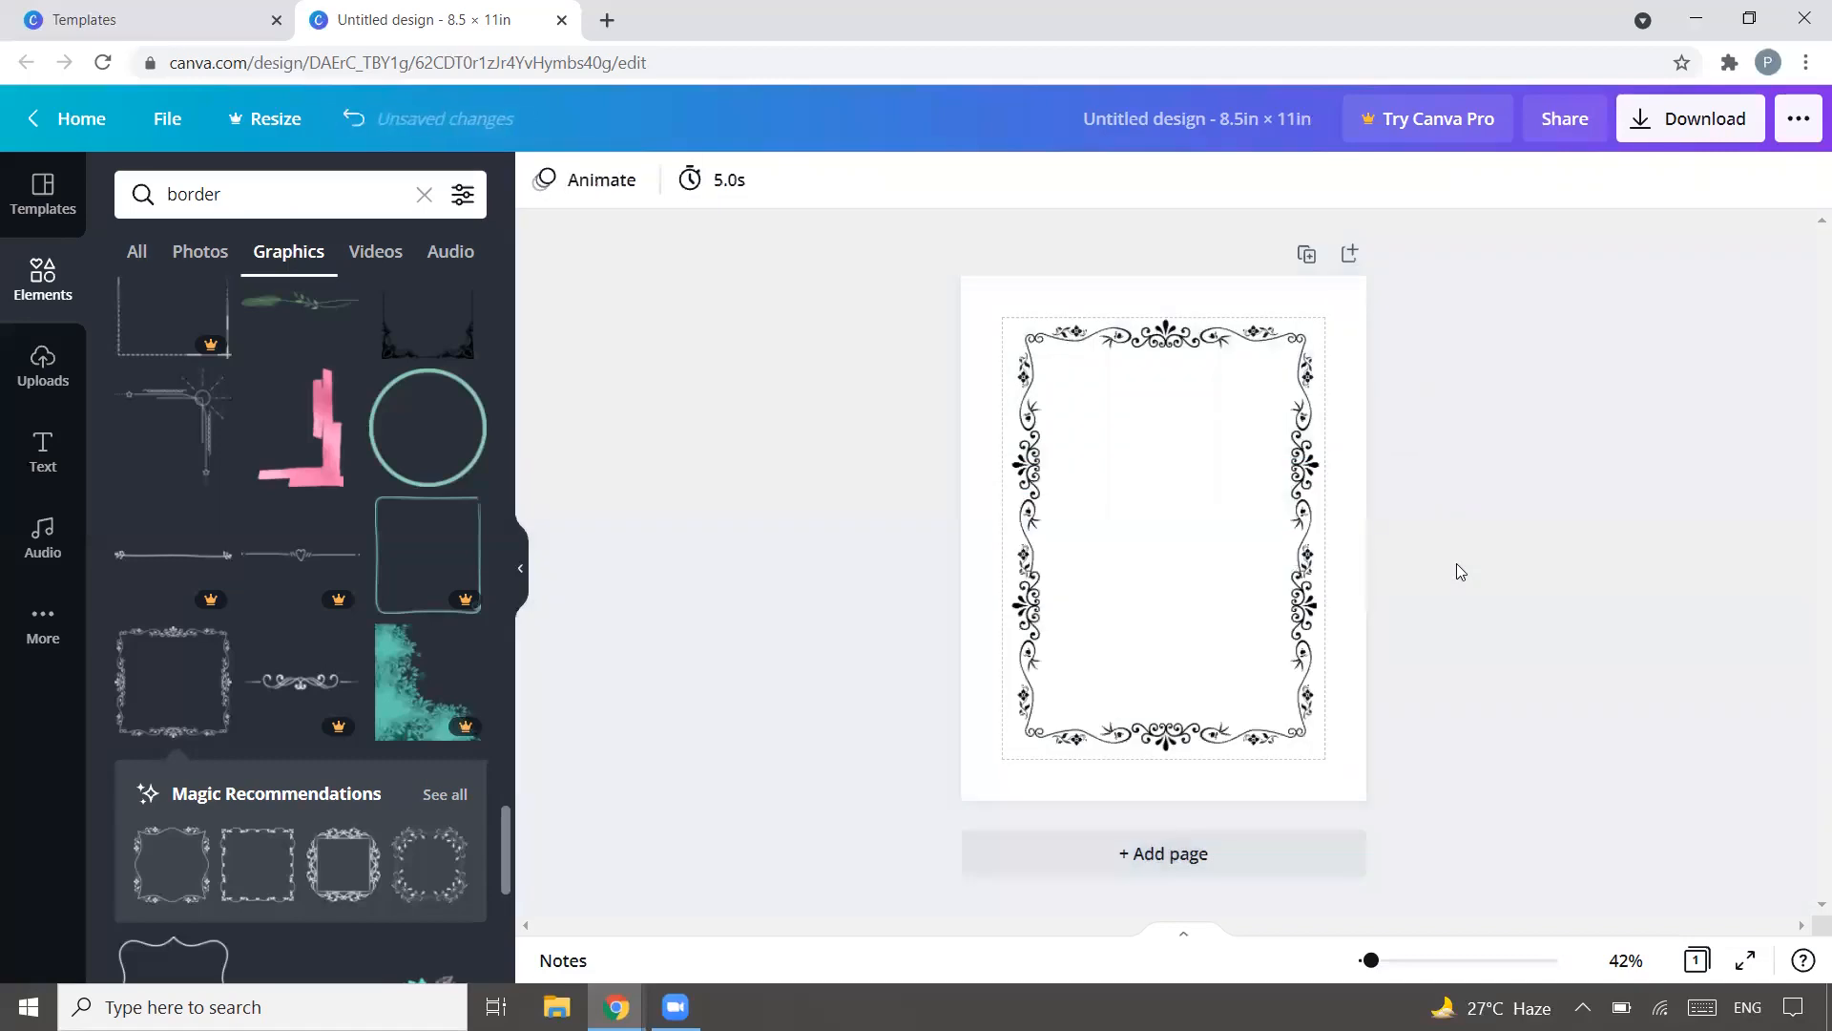
Step: Fine-tune the positions of the border pieces so their side ornaments join into one continuous portrait frame
drag(1236, 703, 1234, 696)
click(1537, 628)
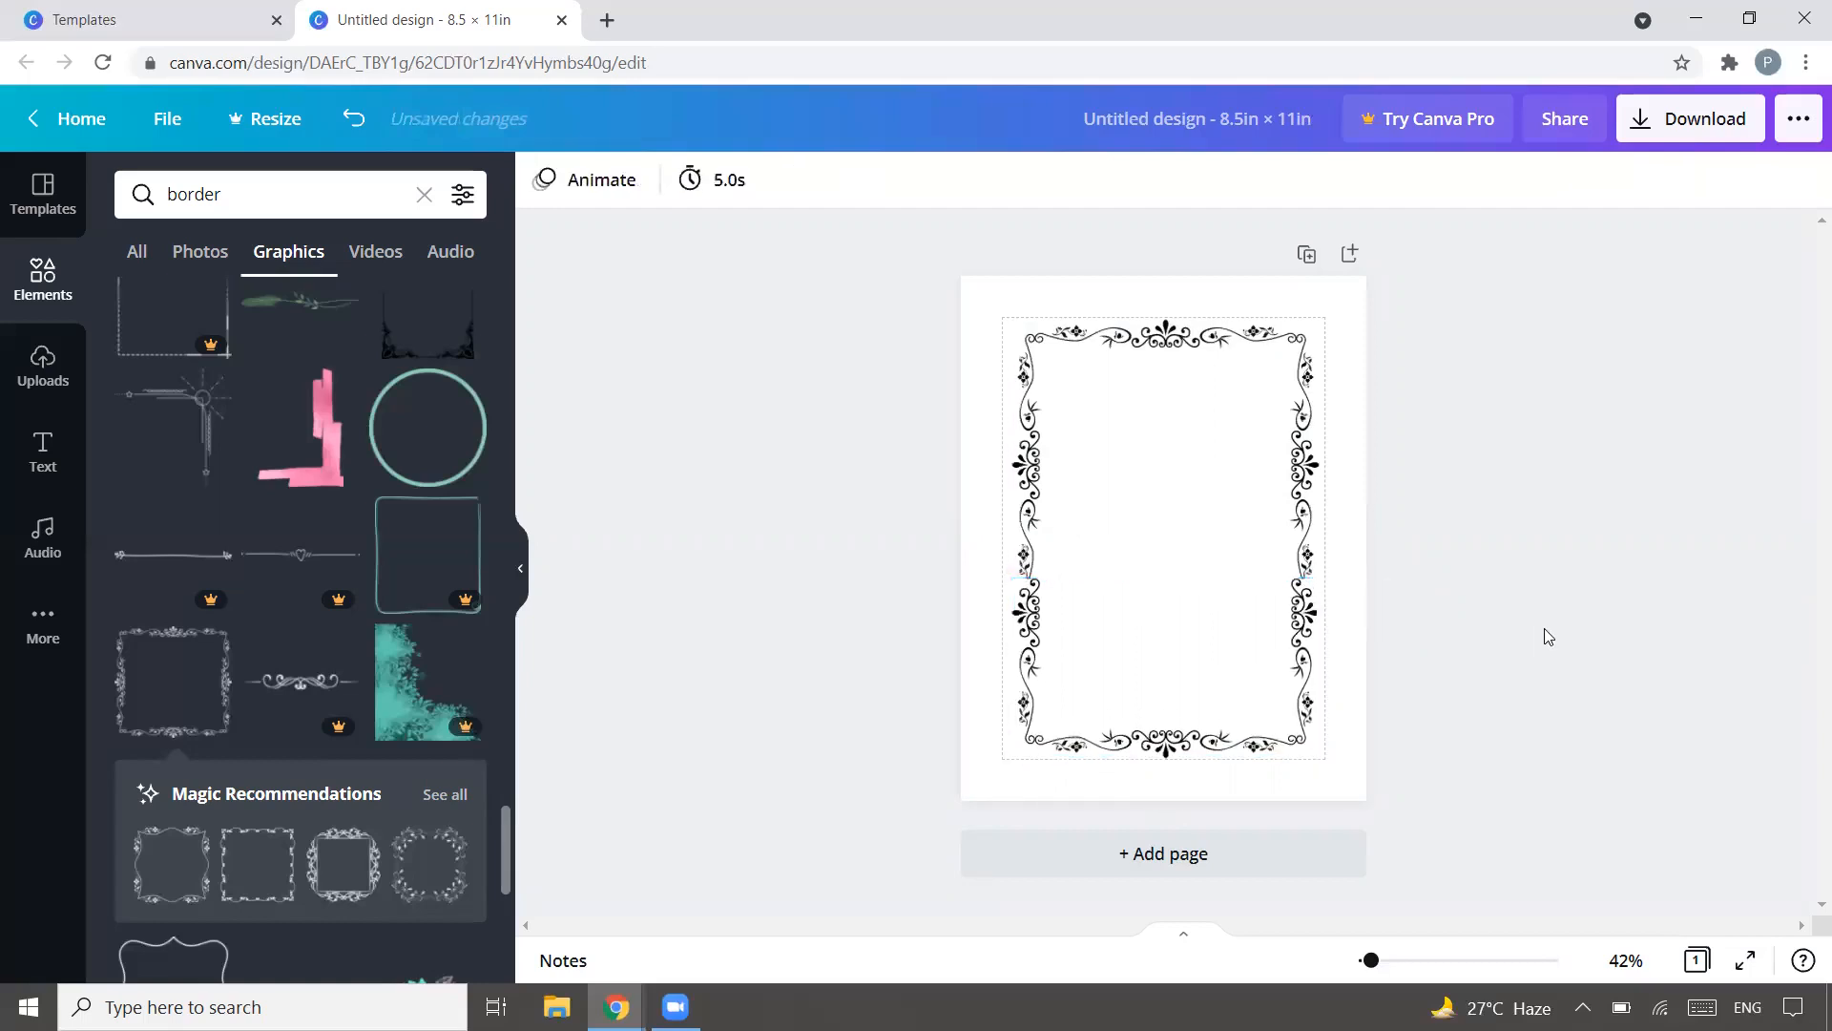
click(1182, 634)
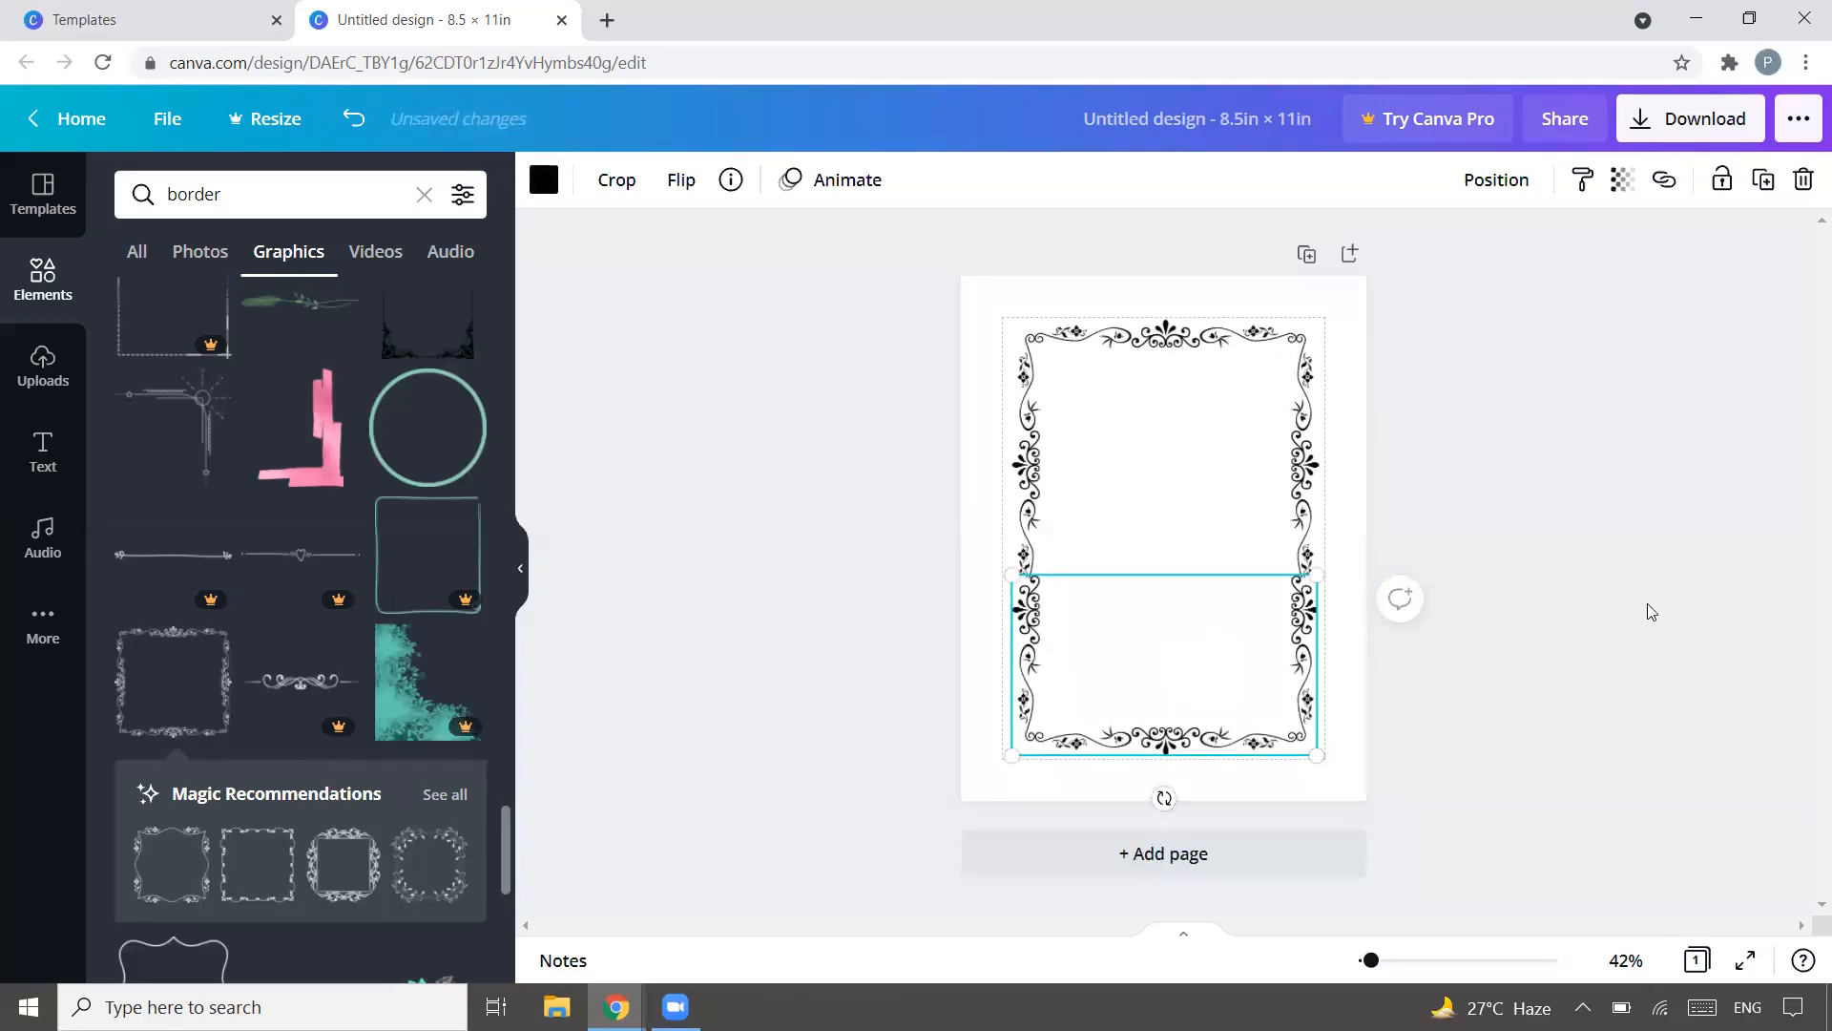
click(1643, 536)
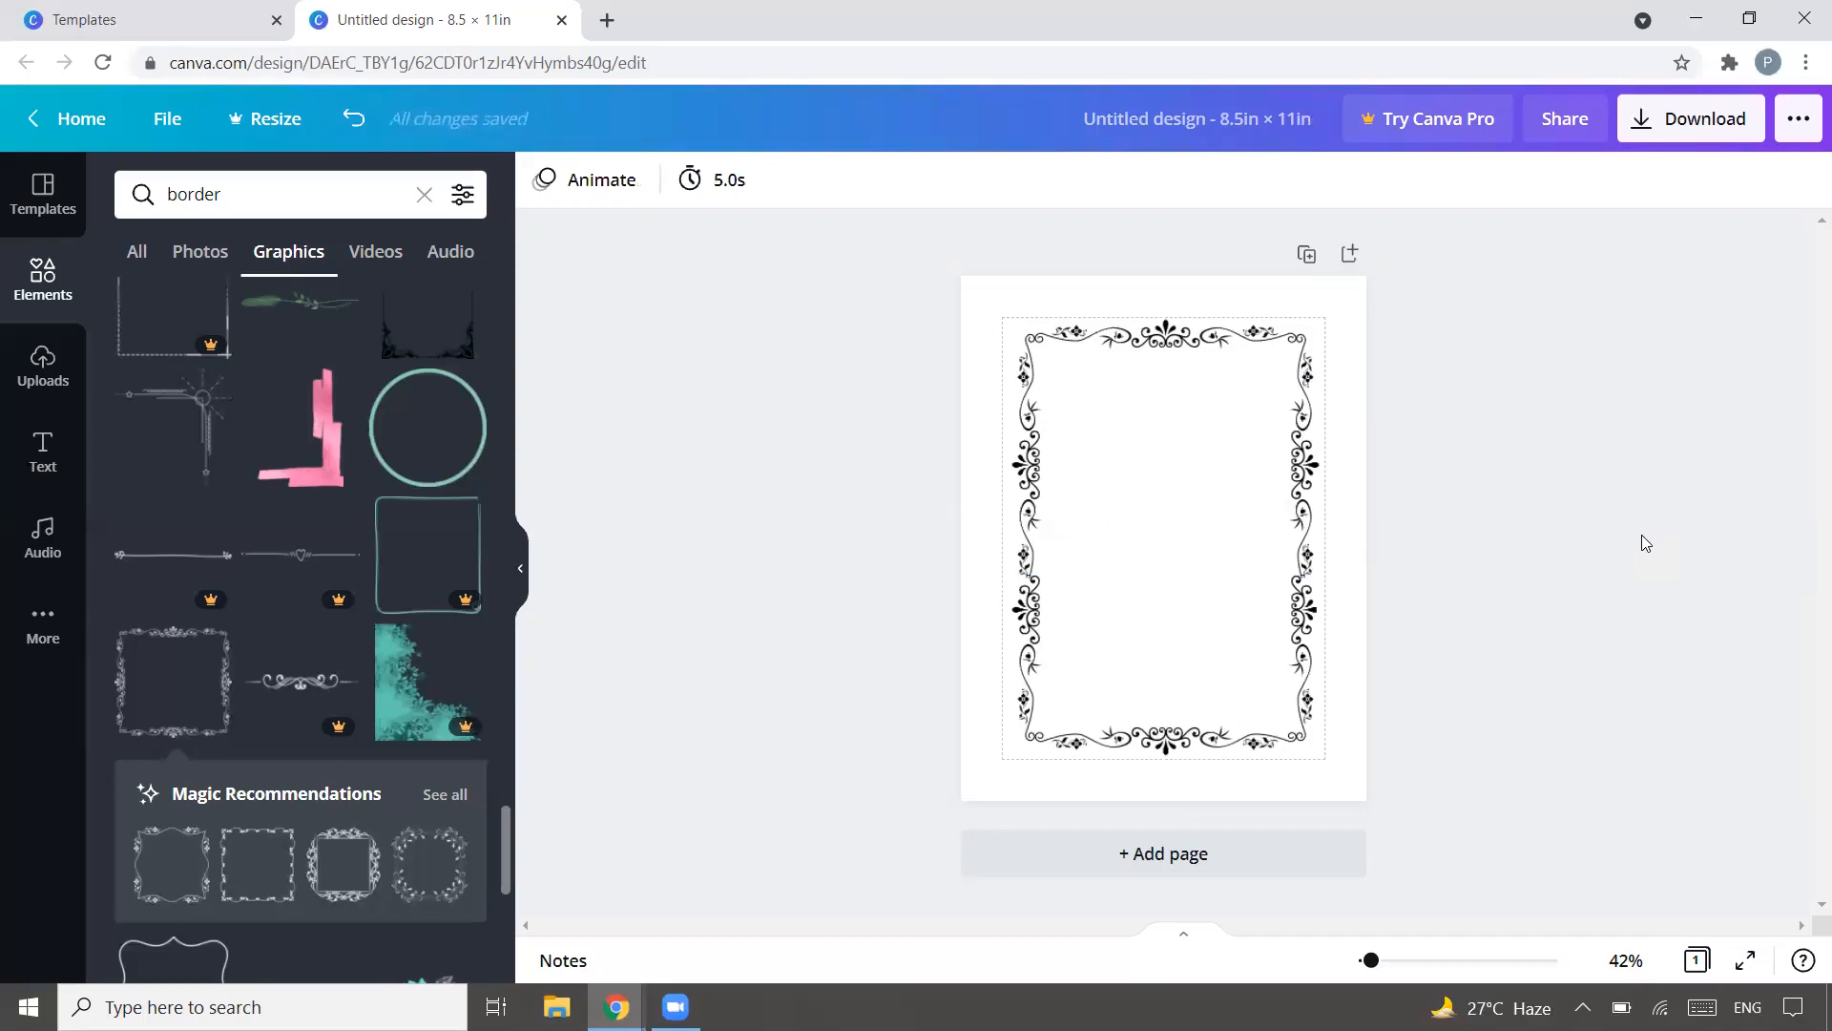
click(1182, 397)
click(1522, 568)
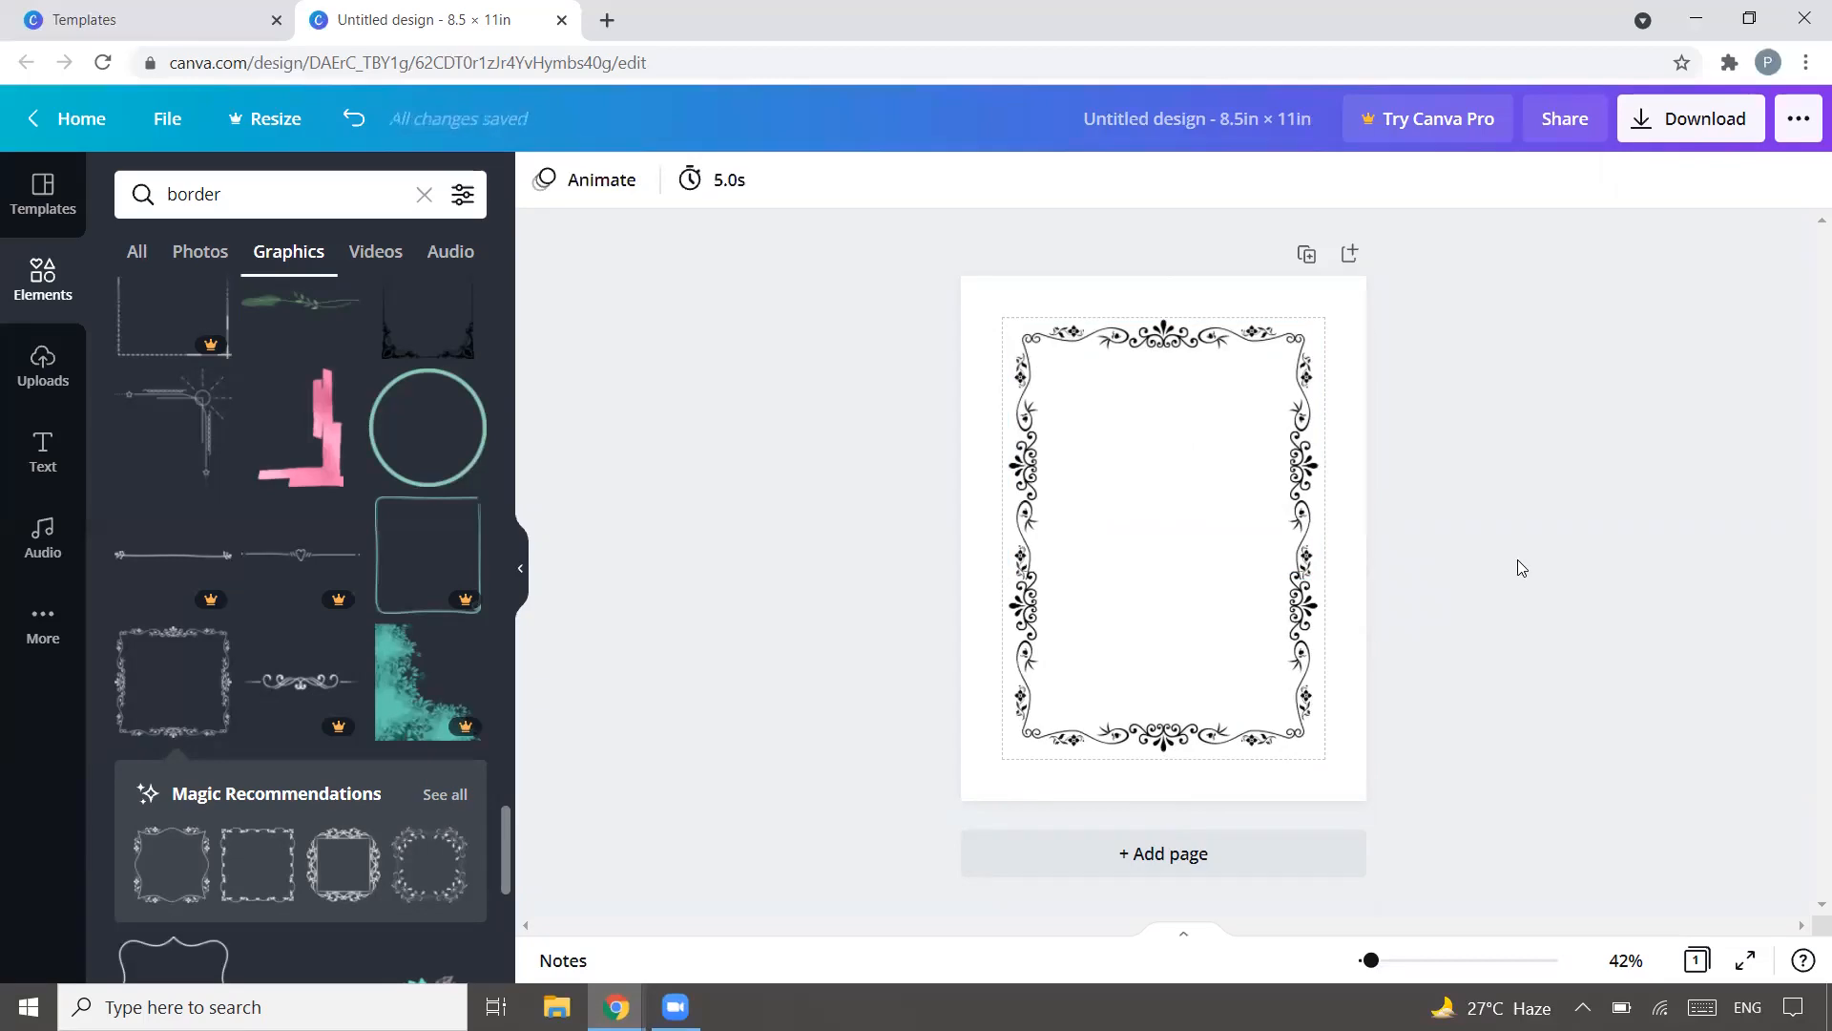
Step: Recolour both the upper and lower border pieces dark grey
click(1069, 661)
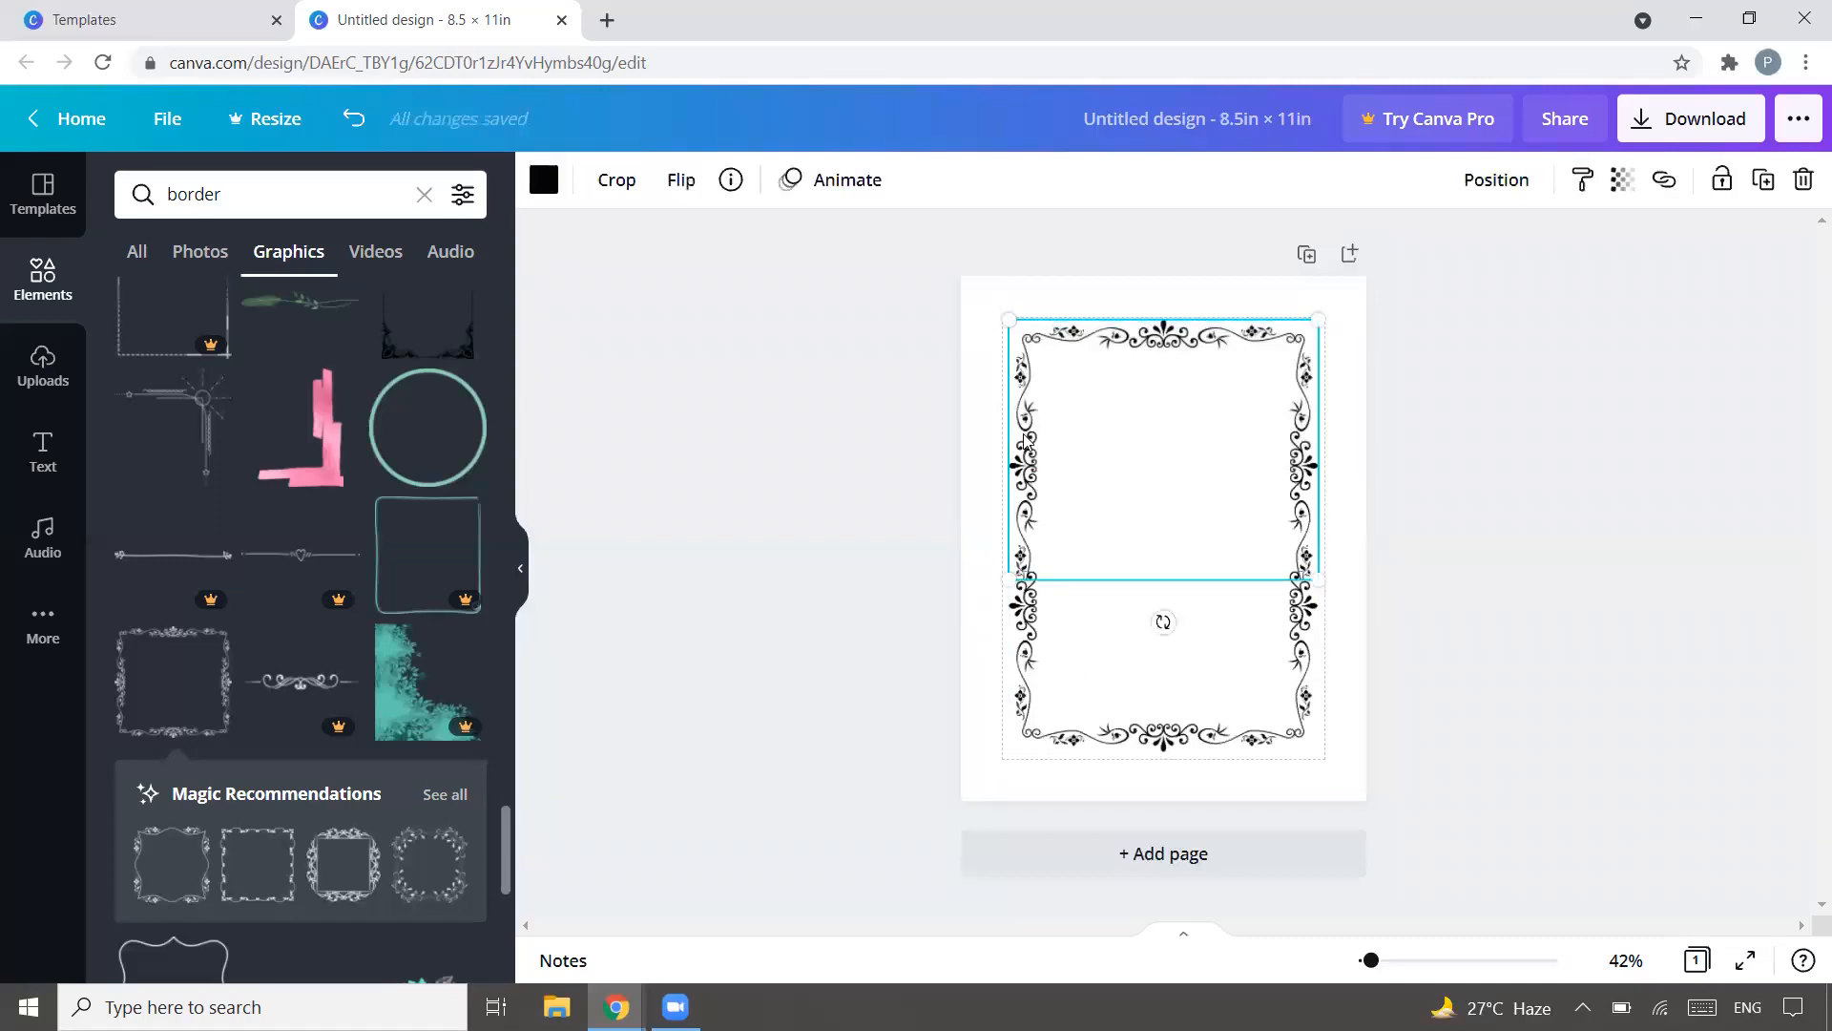
shift+click(1085, 657)
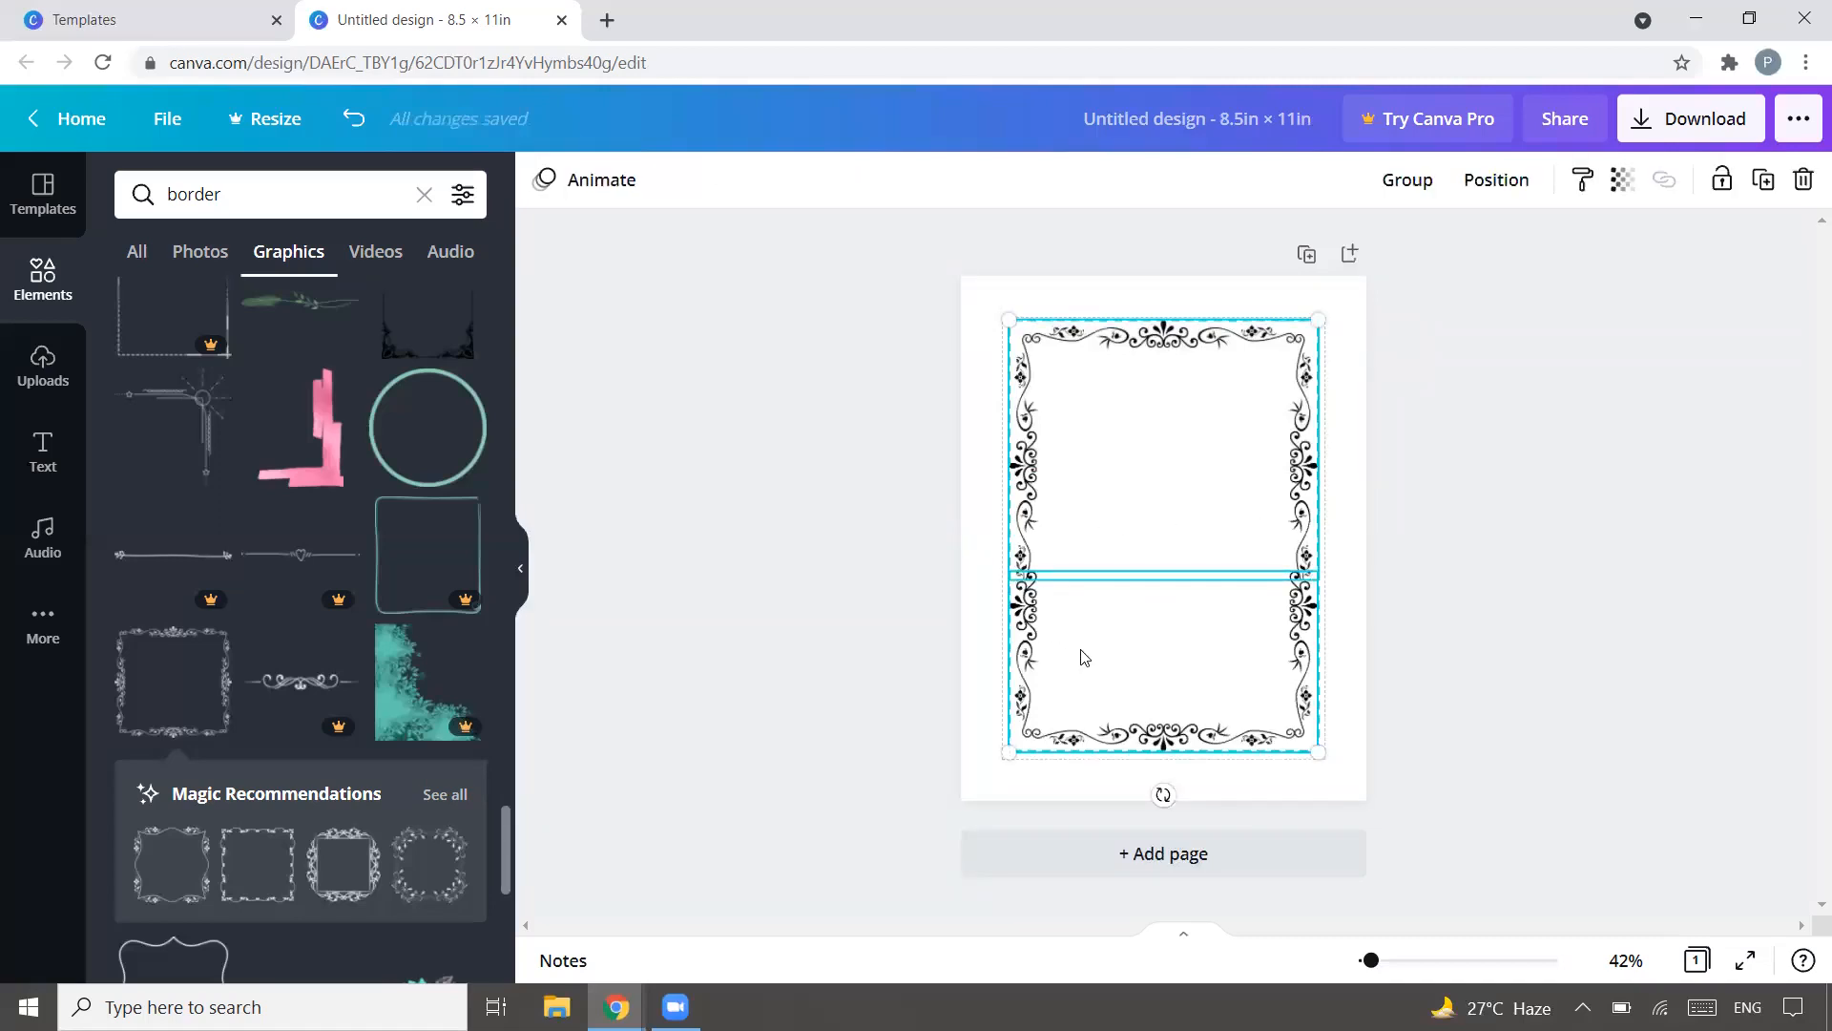
click(1498, 456)
click(1205, 383)
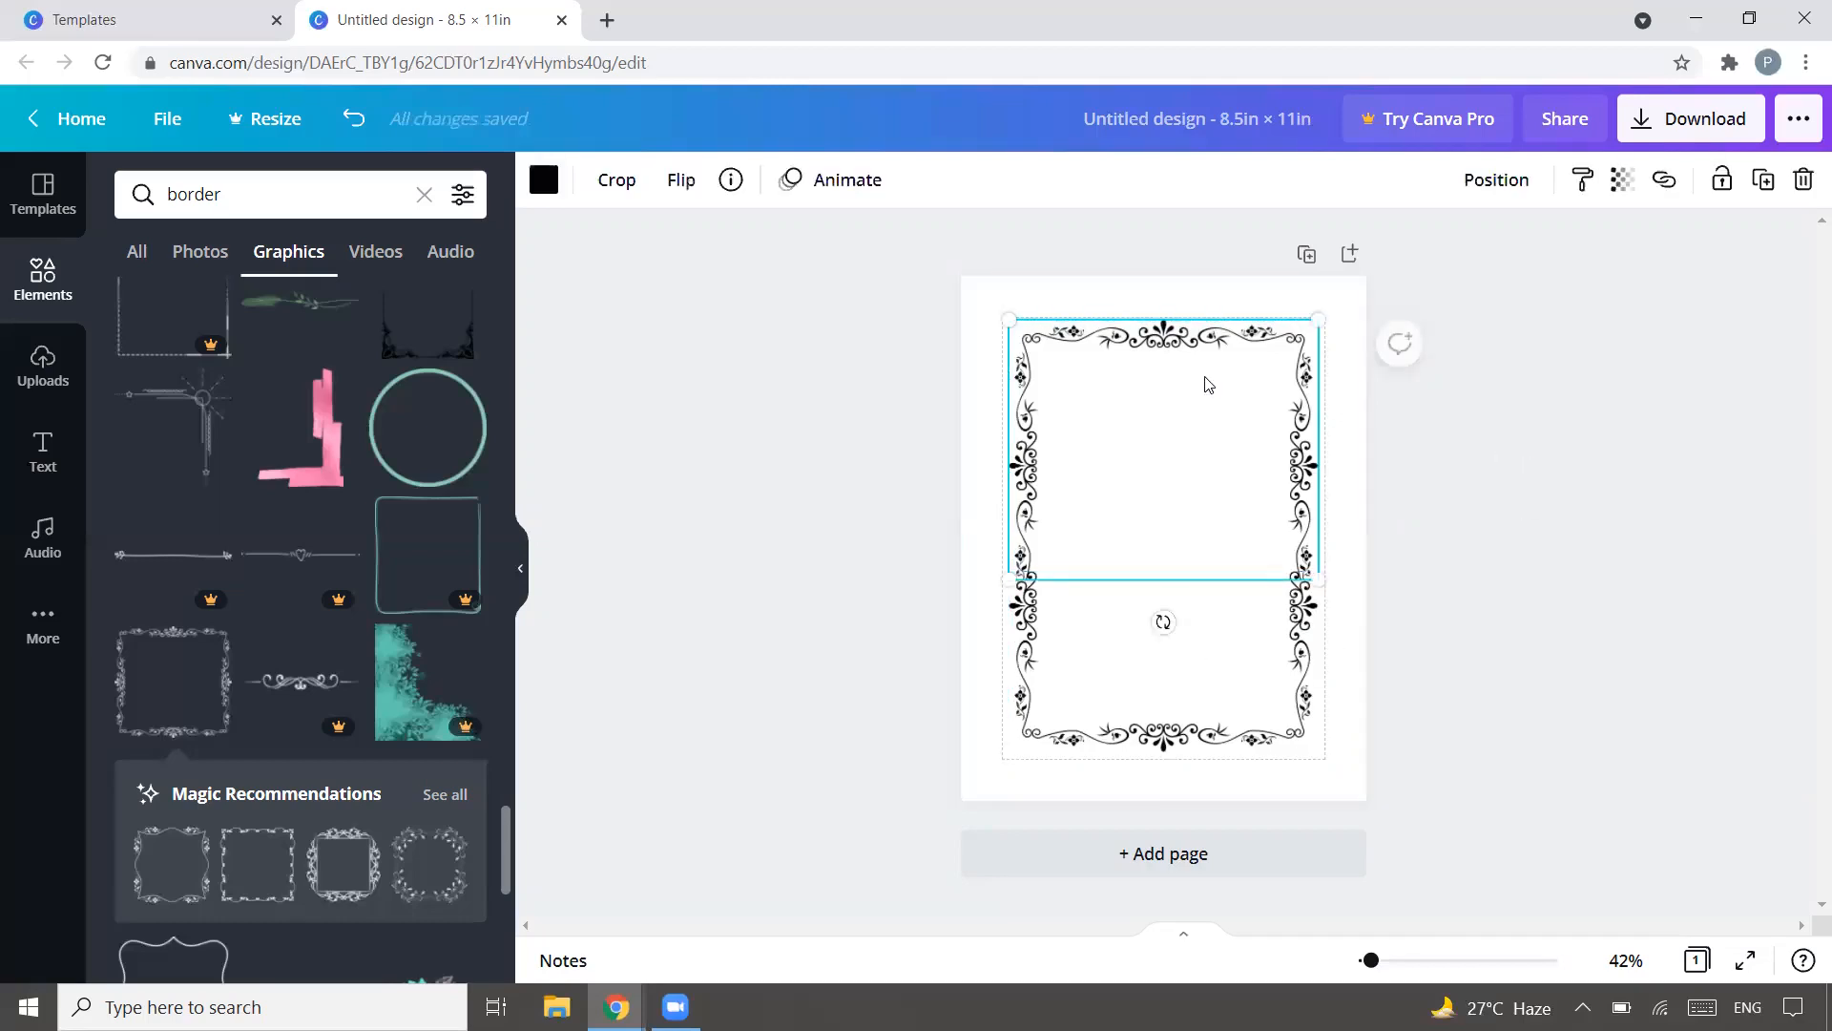
click(544, 179)
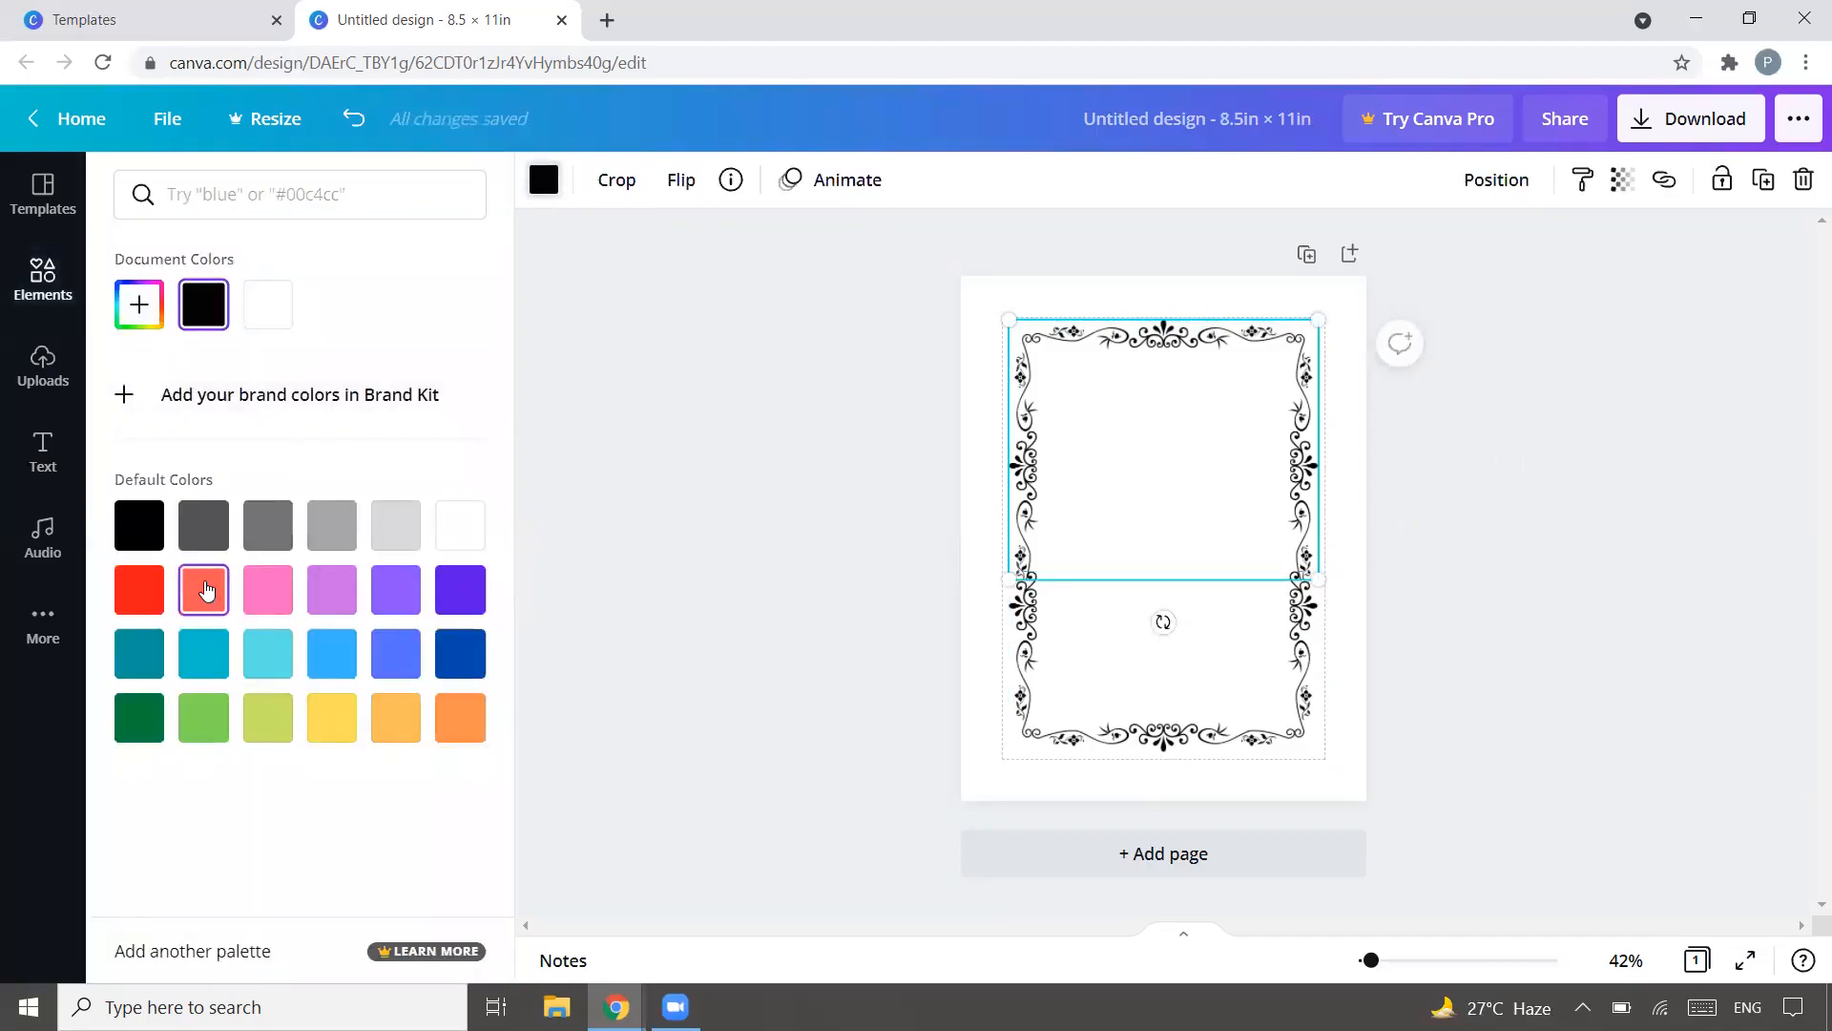
click(199, 526)
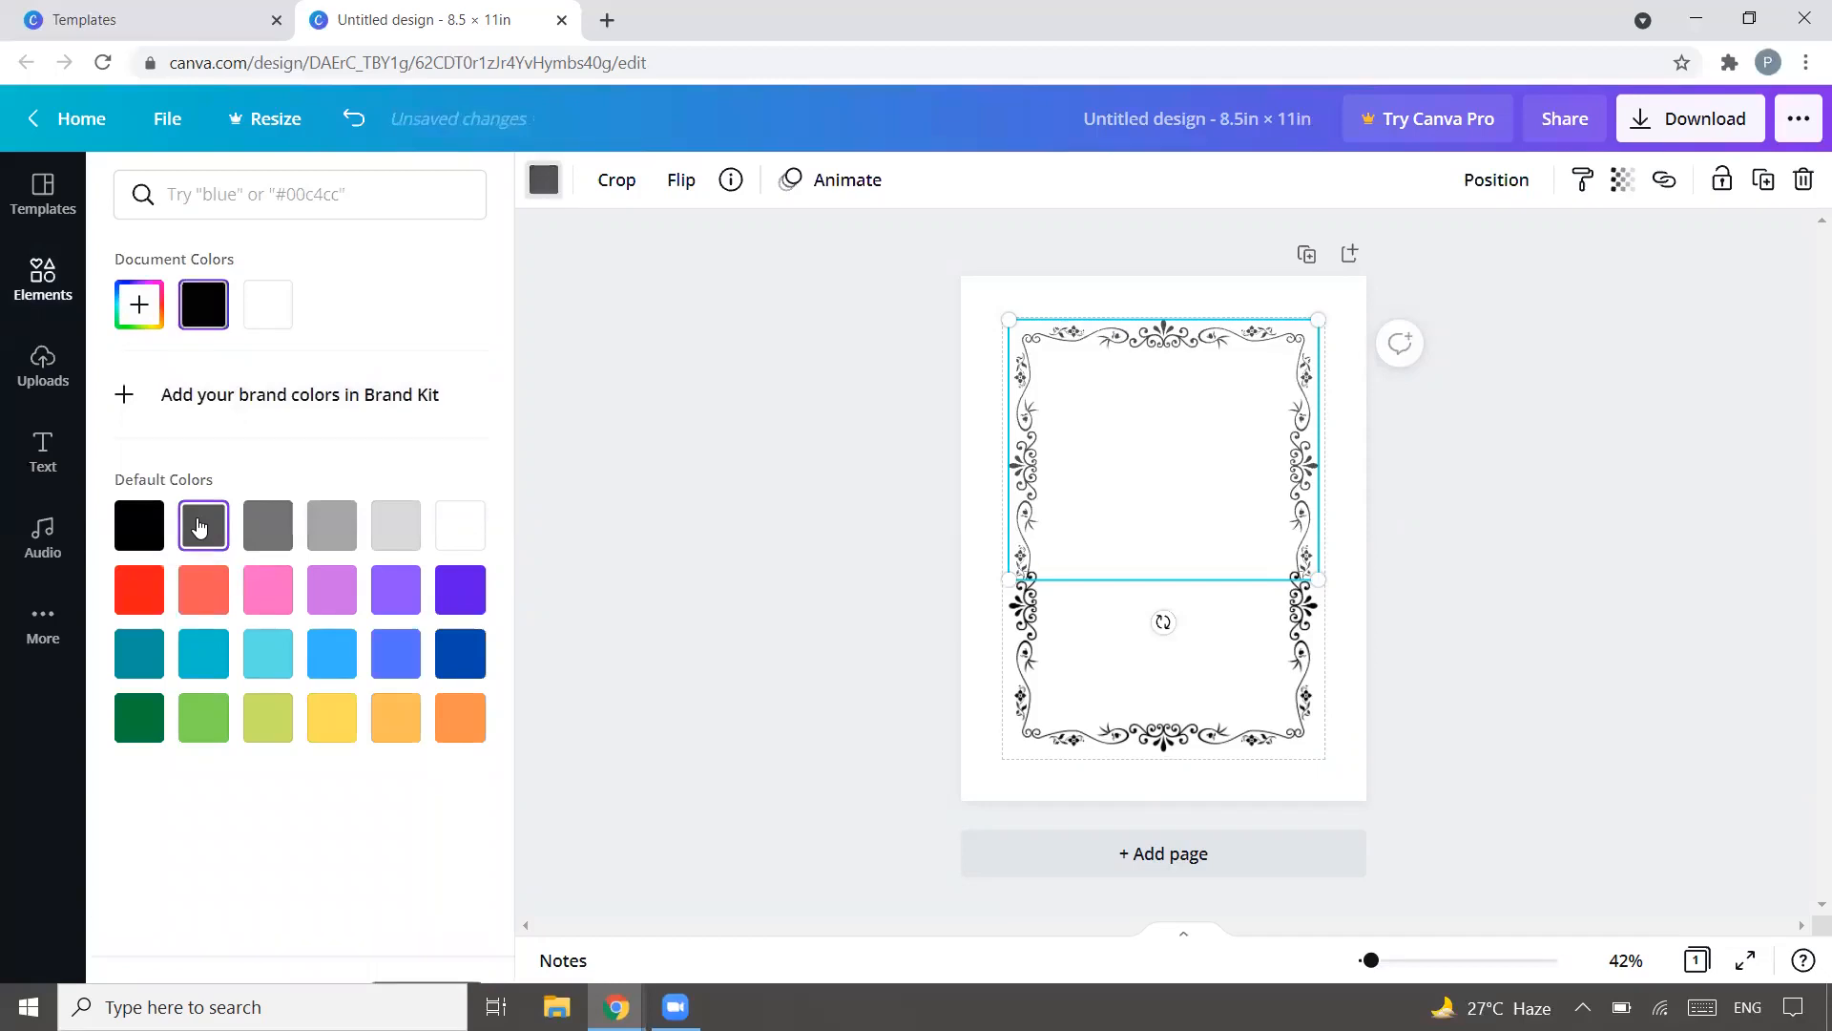
click(1035, 650)
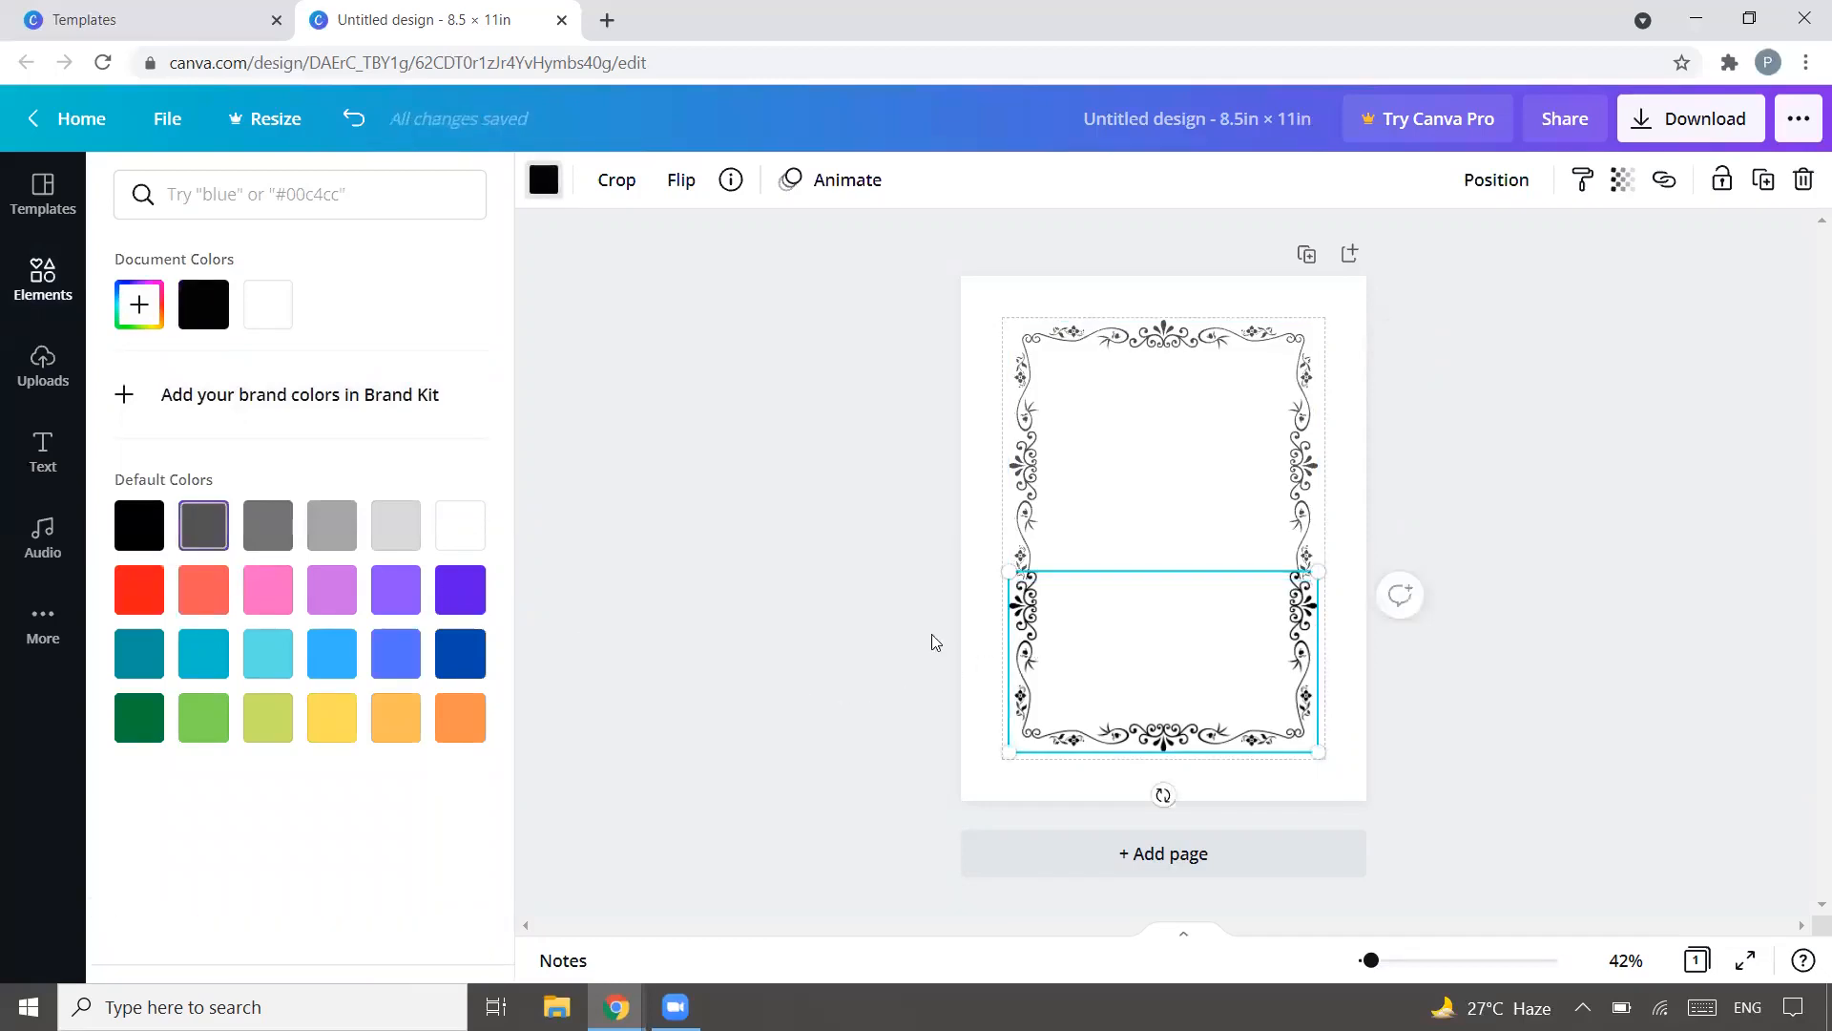
click(201, 531)
click(1527, 431)
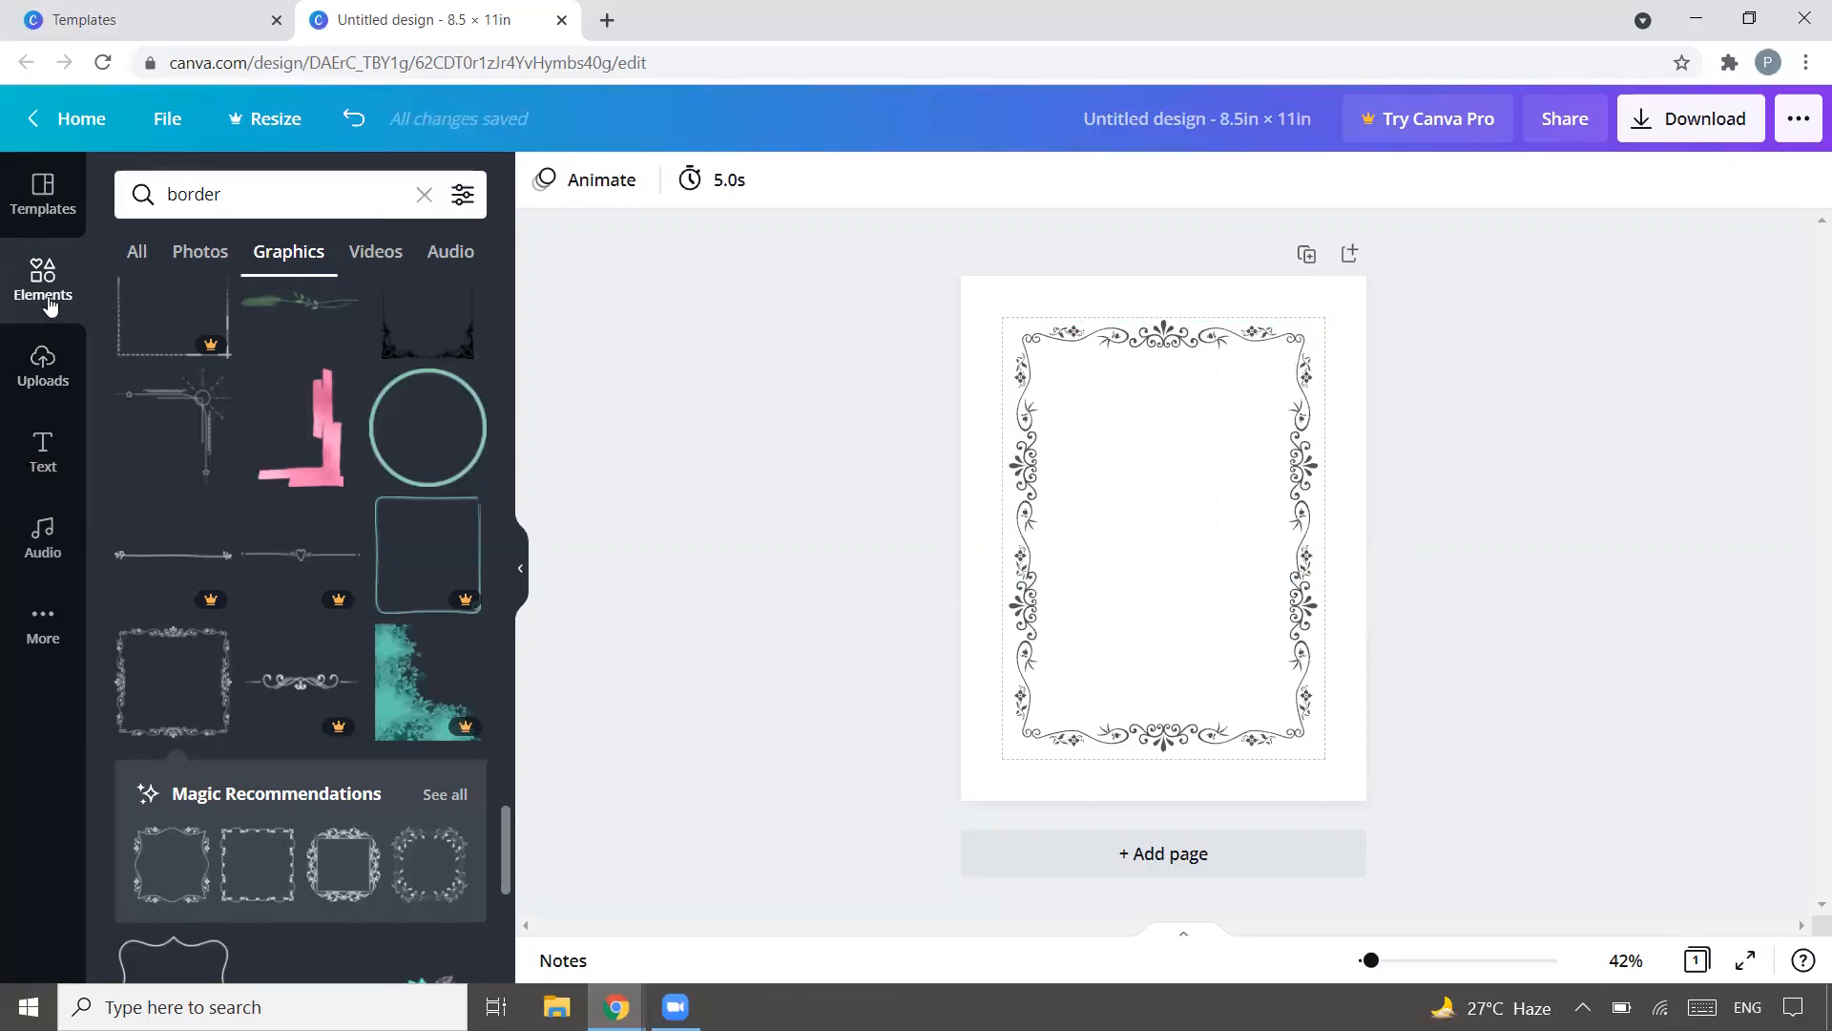
Step: Add a subheading text box reading "This Book Belongs to" on three lines
click(55, 451)
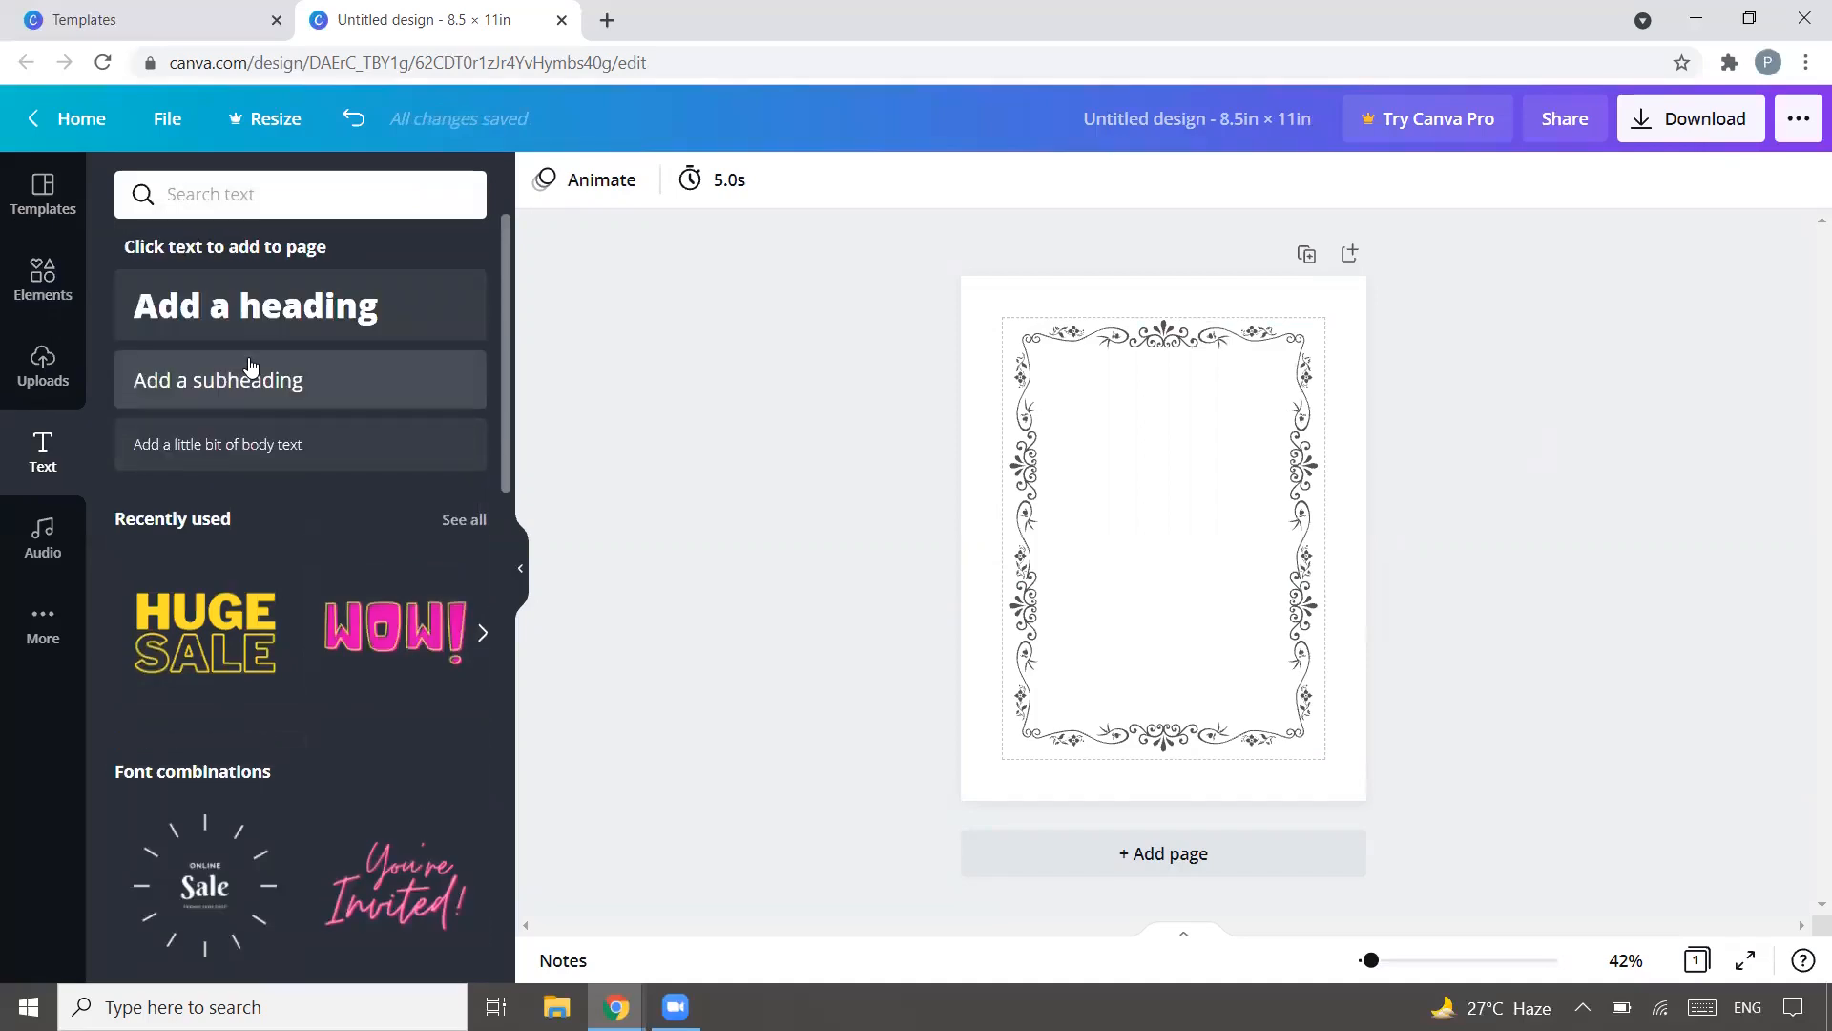
click(251, 377)
double_click(1164, 544)
key(BackSpace)
key(BackSpace)
key(BackSpace)
key(BackSpace)
key(BackSpace)
key(BackSpace)
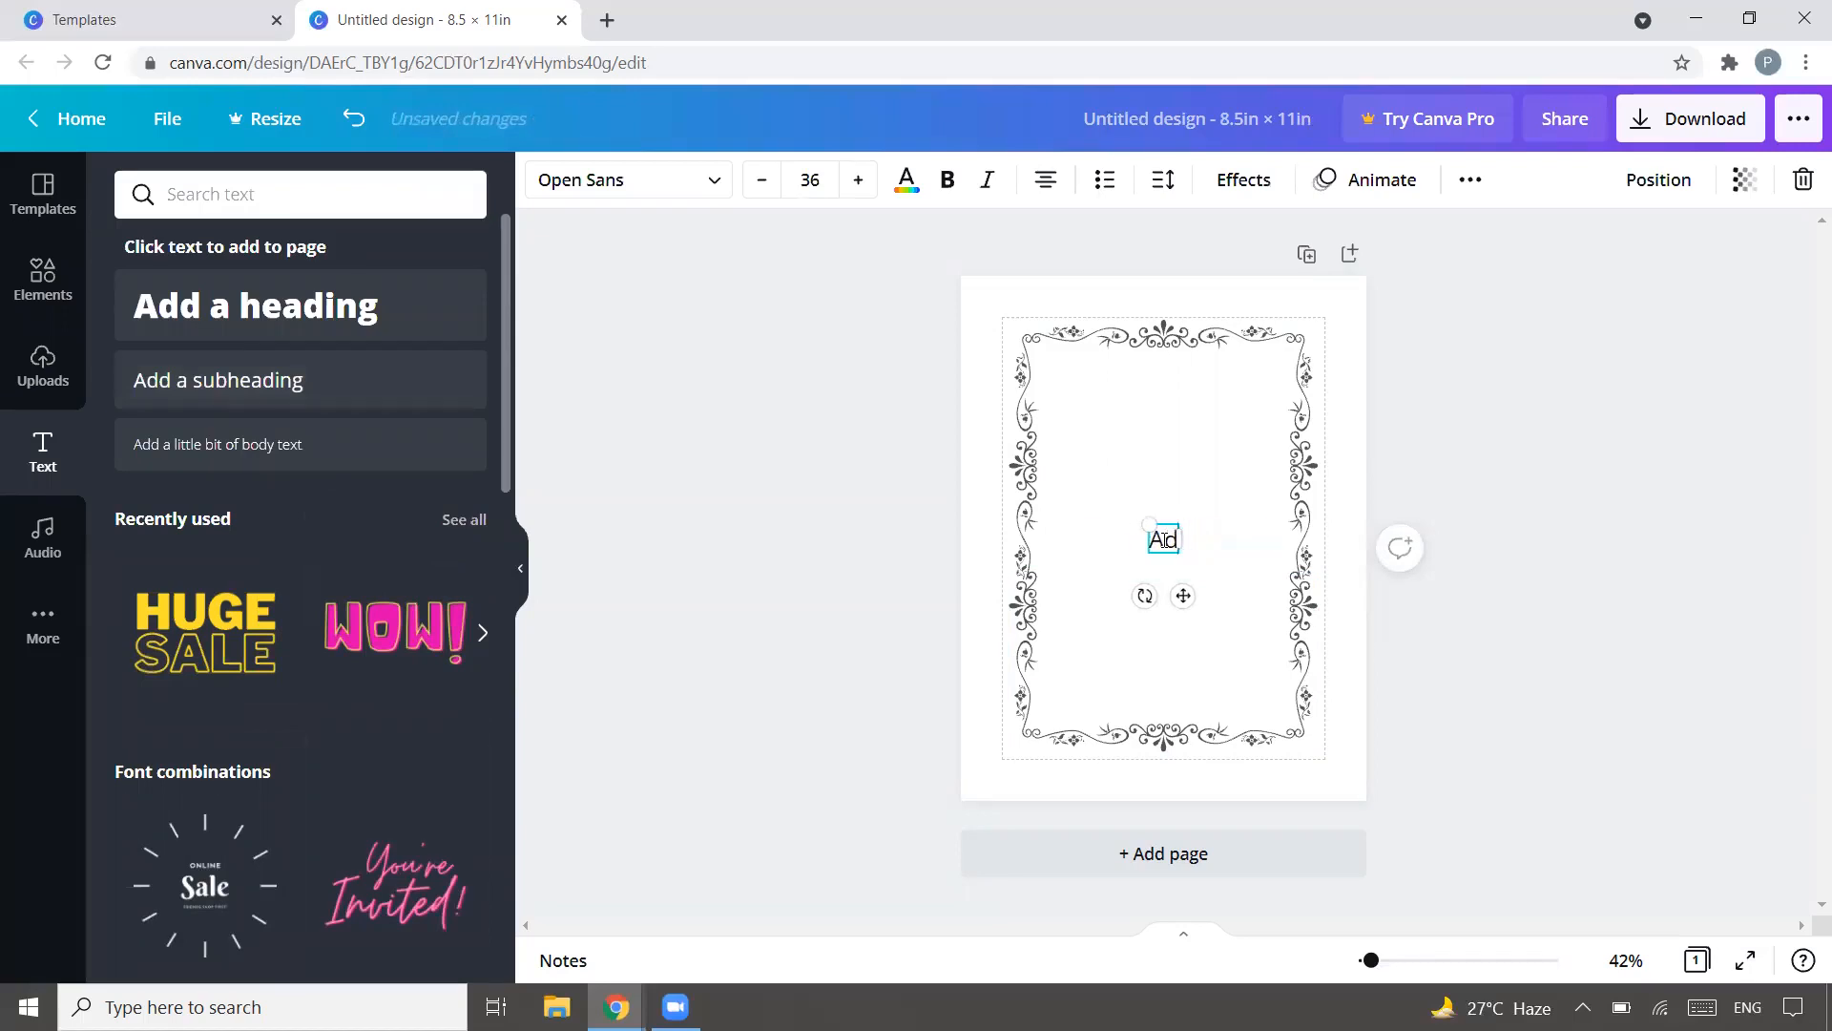
text(This Book)
key(Return)
text(Belongs)
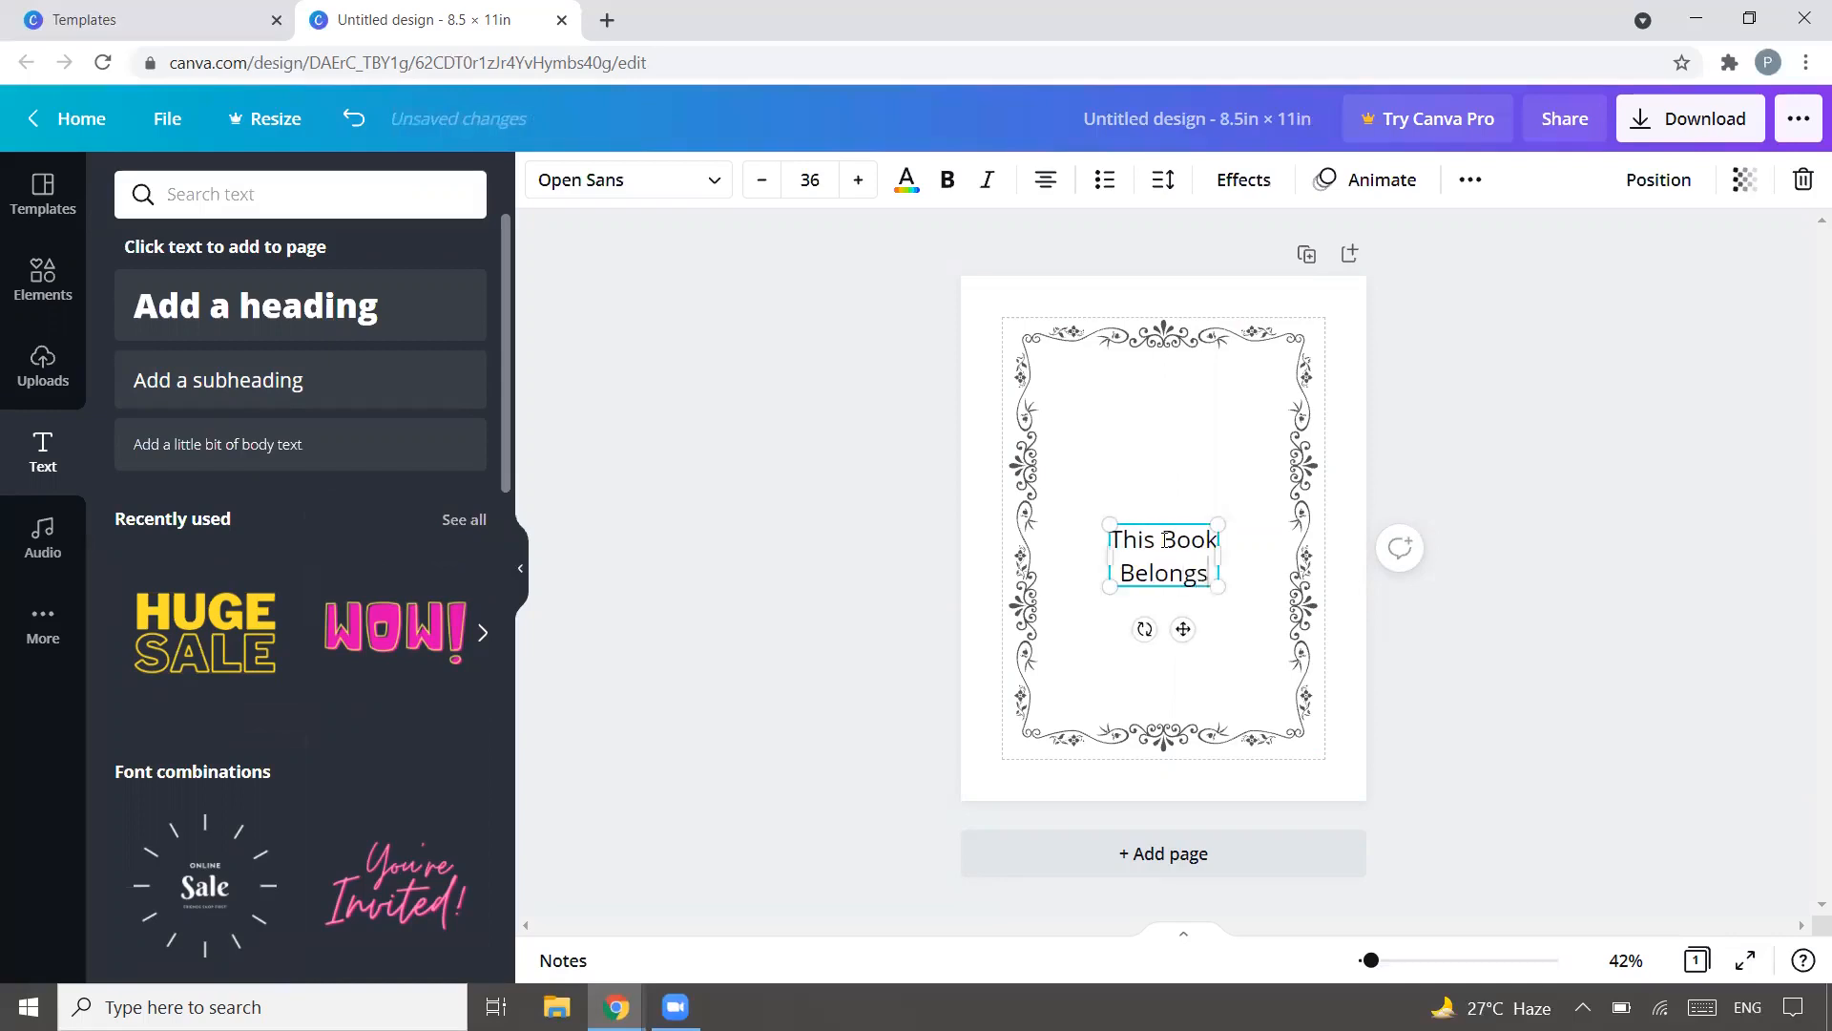
key(Return)
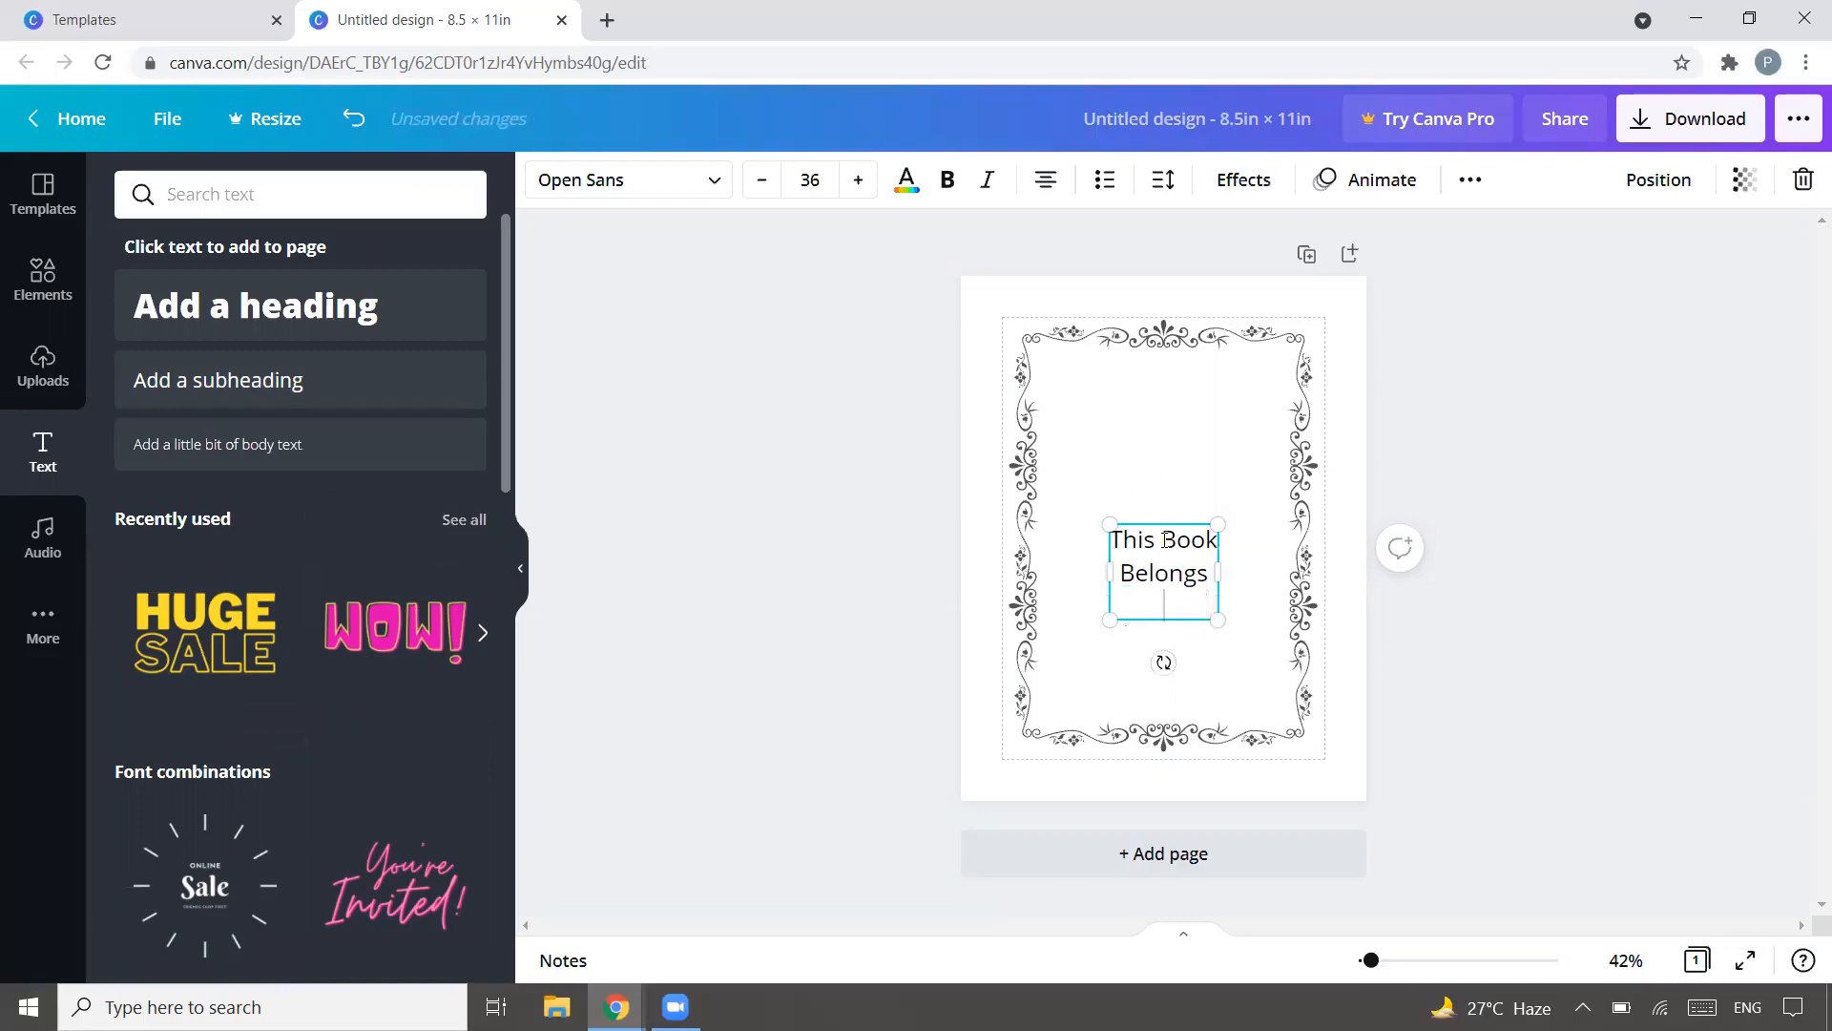
click(1227, 540)
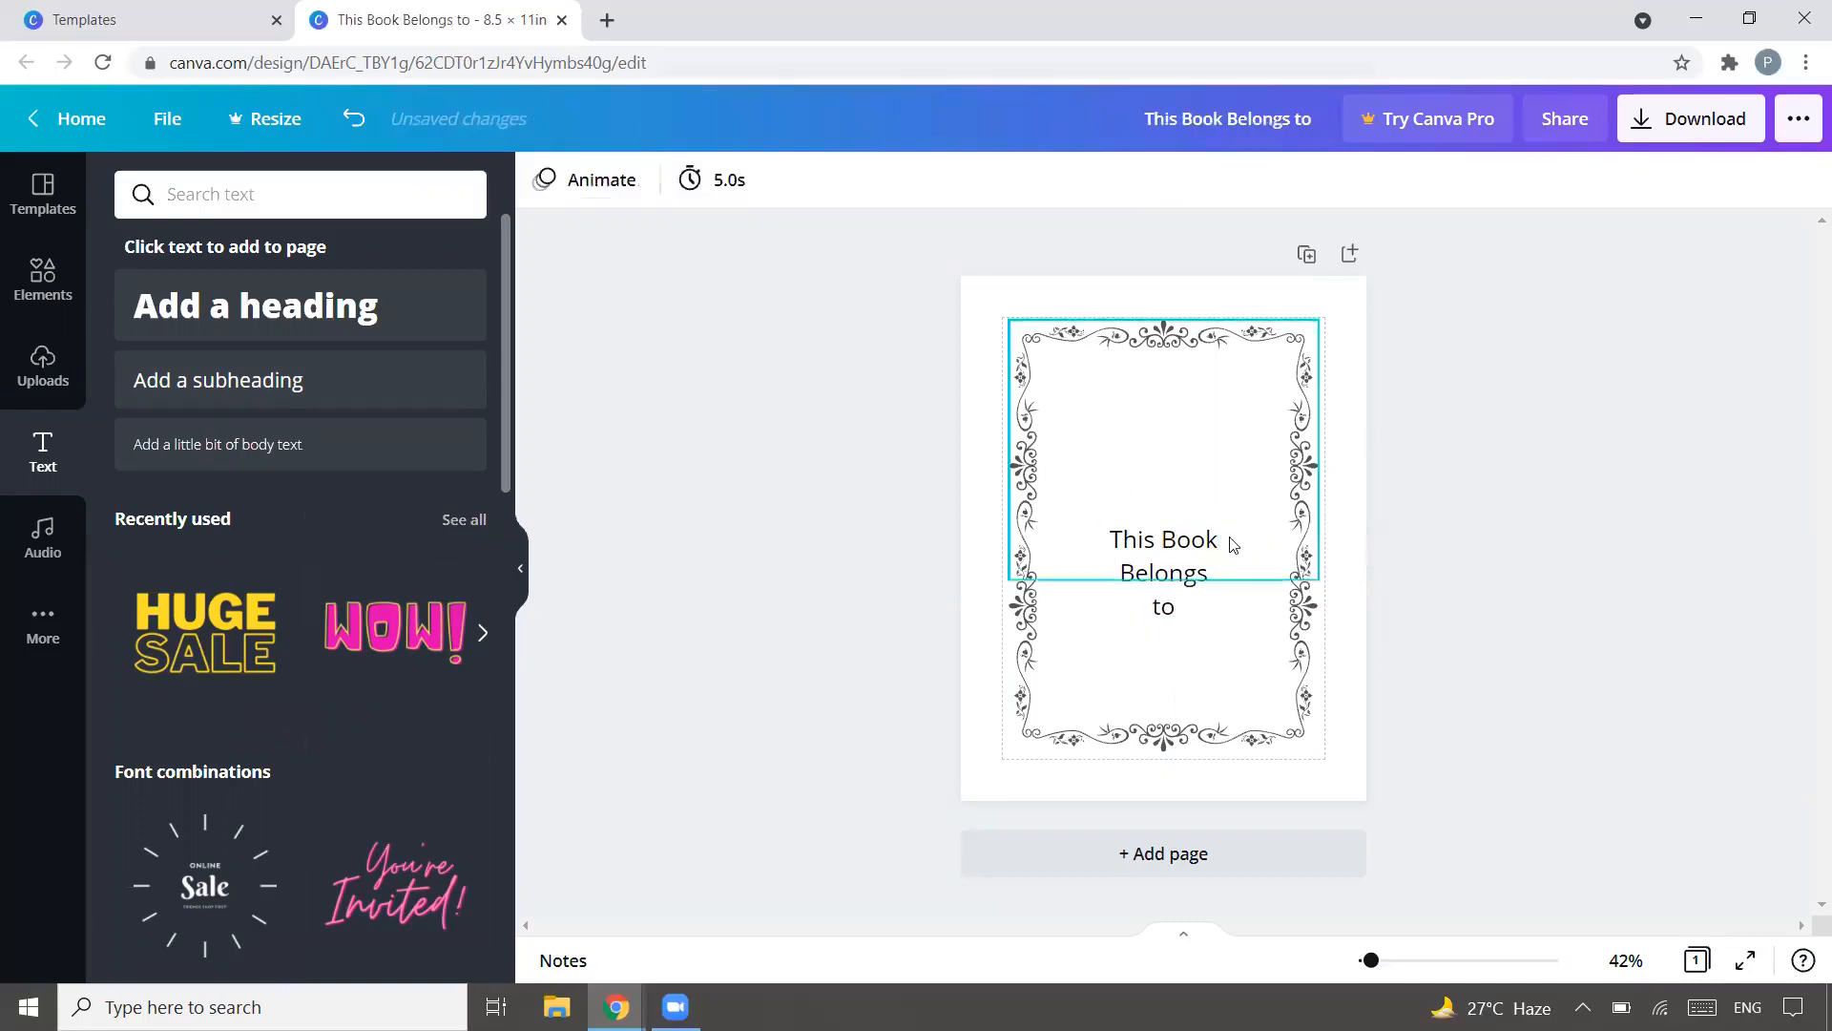
Step: Move the text into the upper part of the border and set it in bold Corben
drag(1169, 555, 1161, 393)
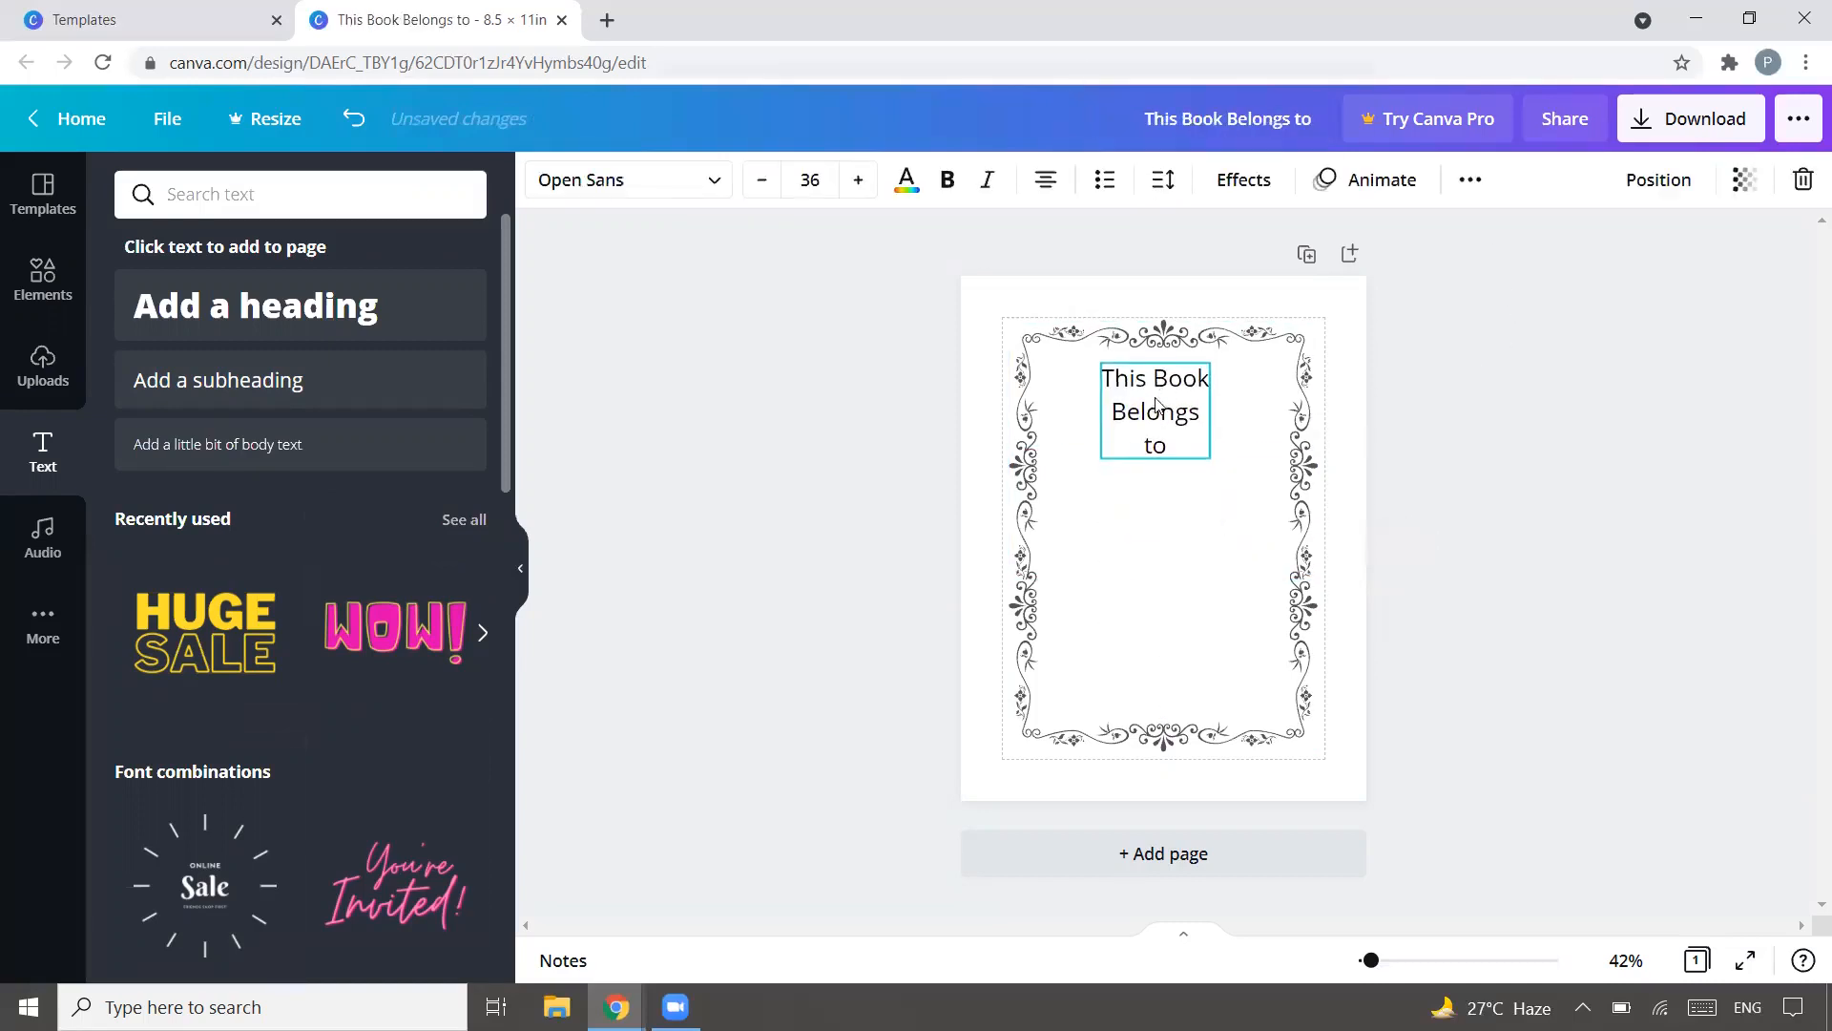
click(718, 187)
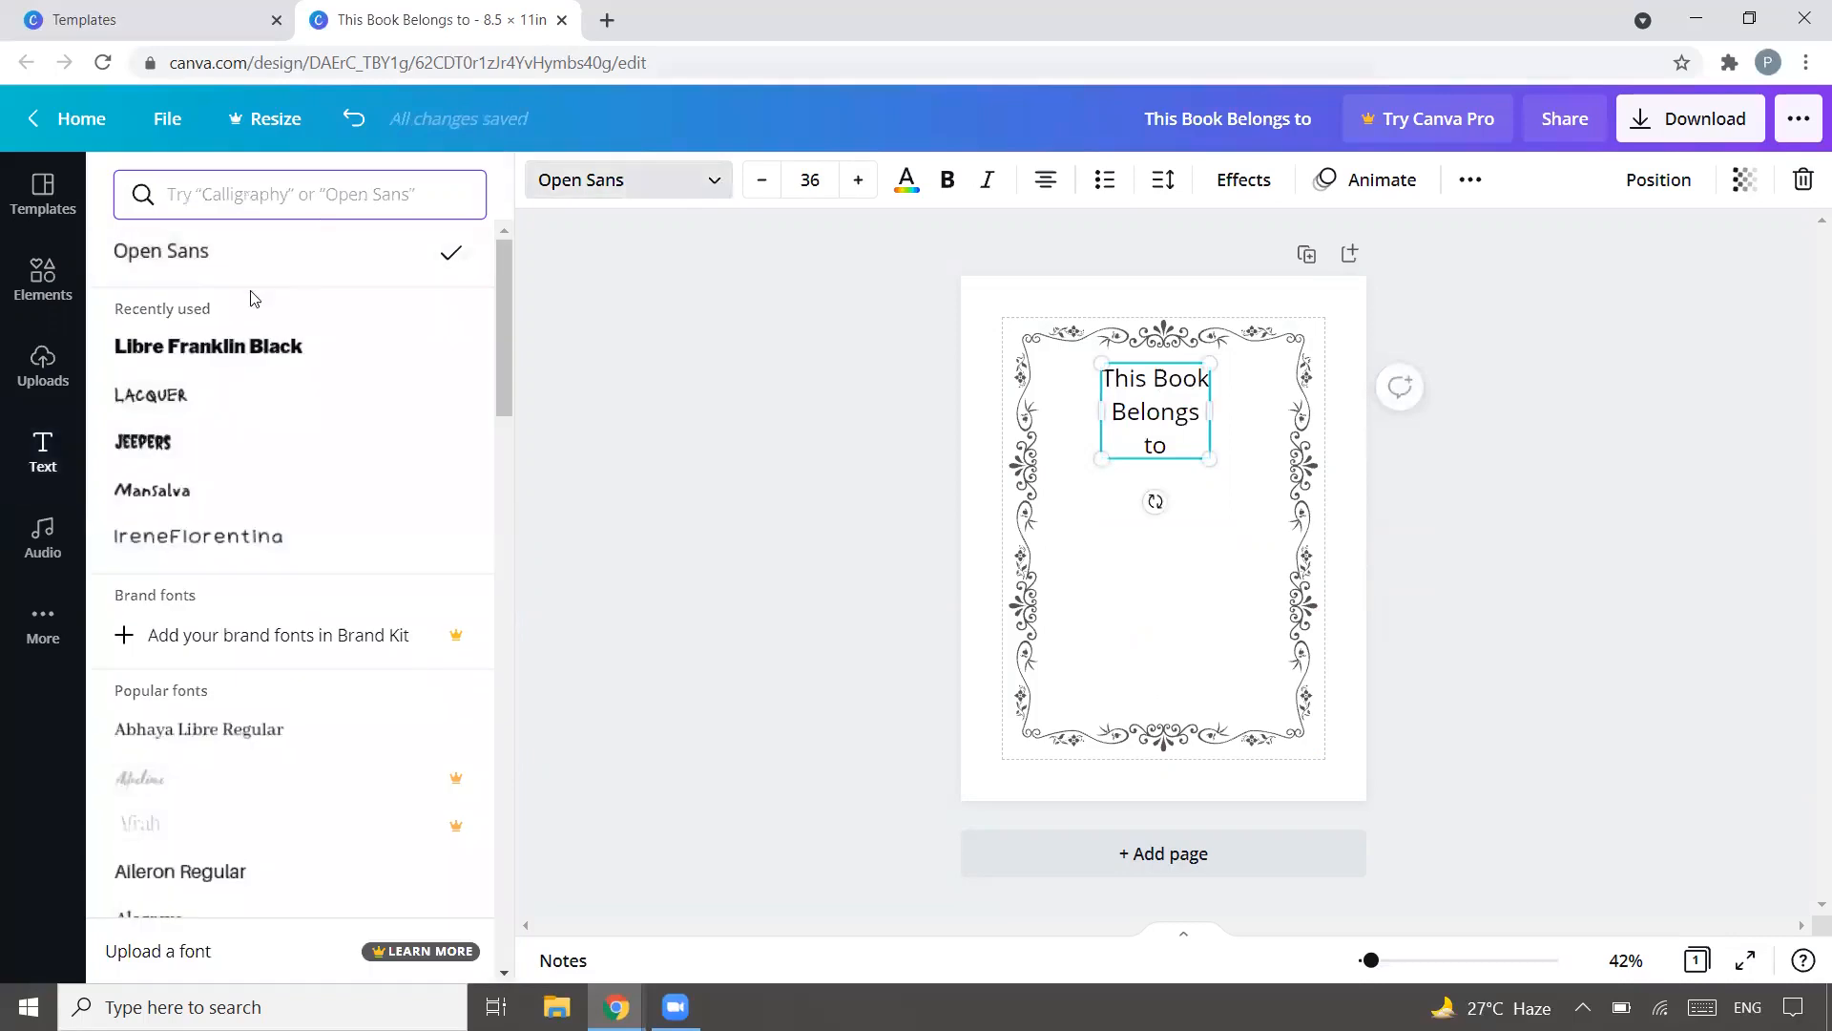
scroll(300, 361, down, 1)
scroll(299, 360, up, 1)
text(corben)
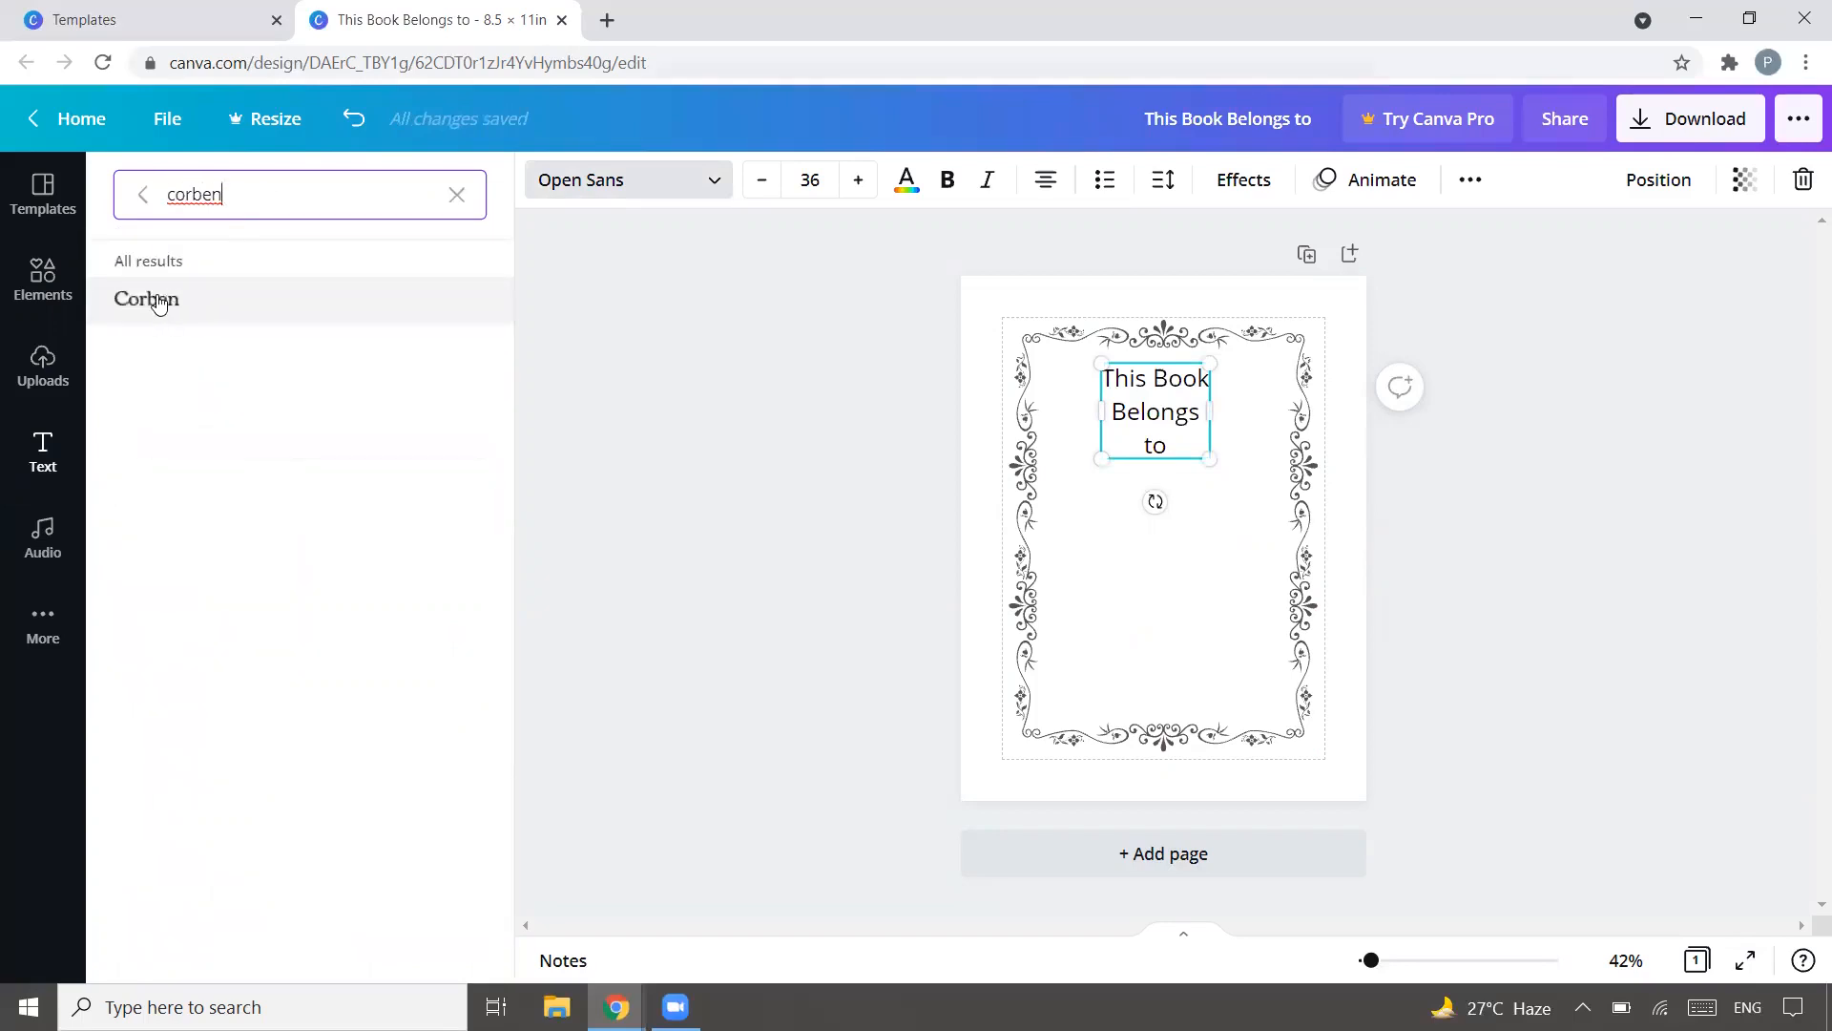
click(153, 299)
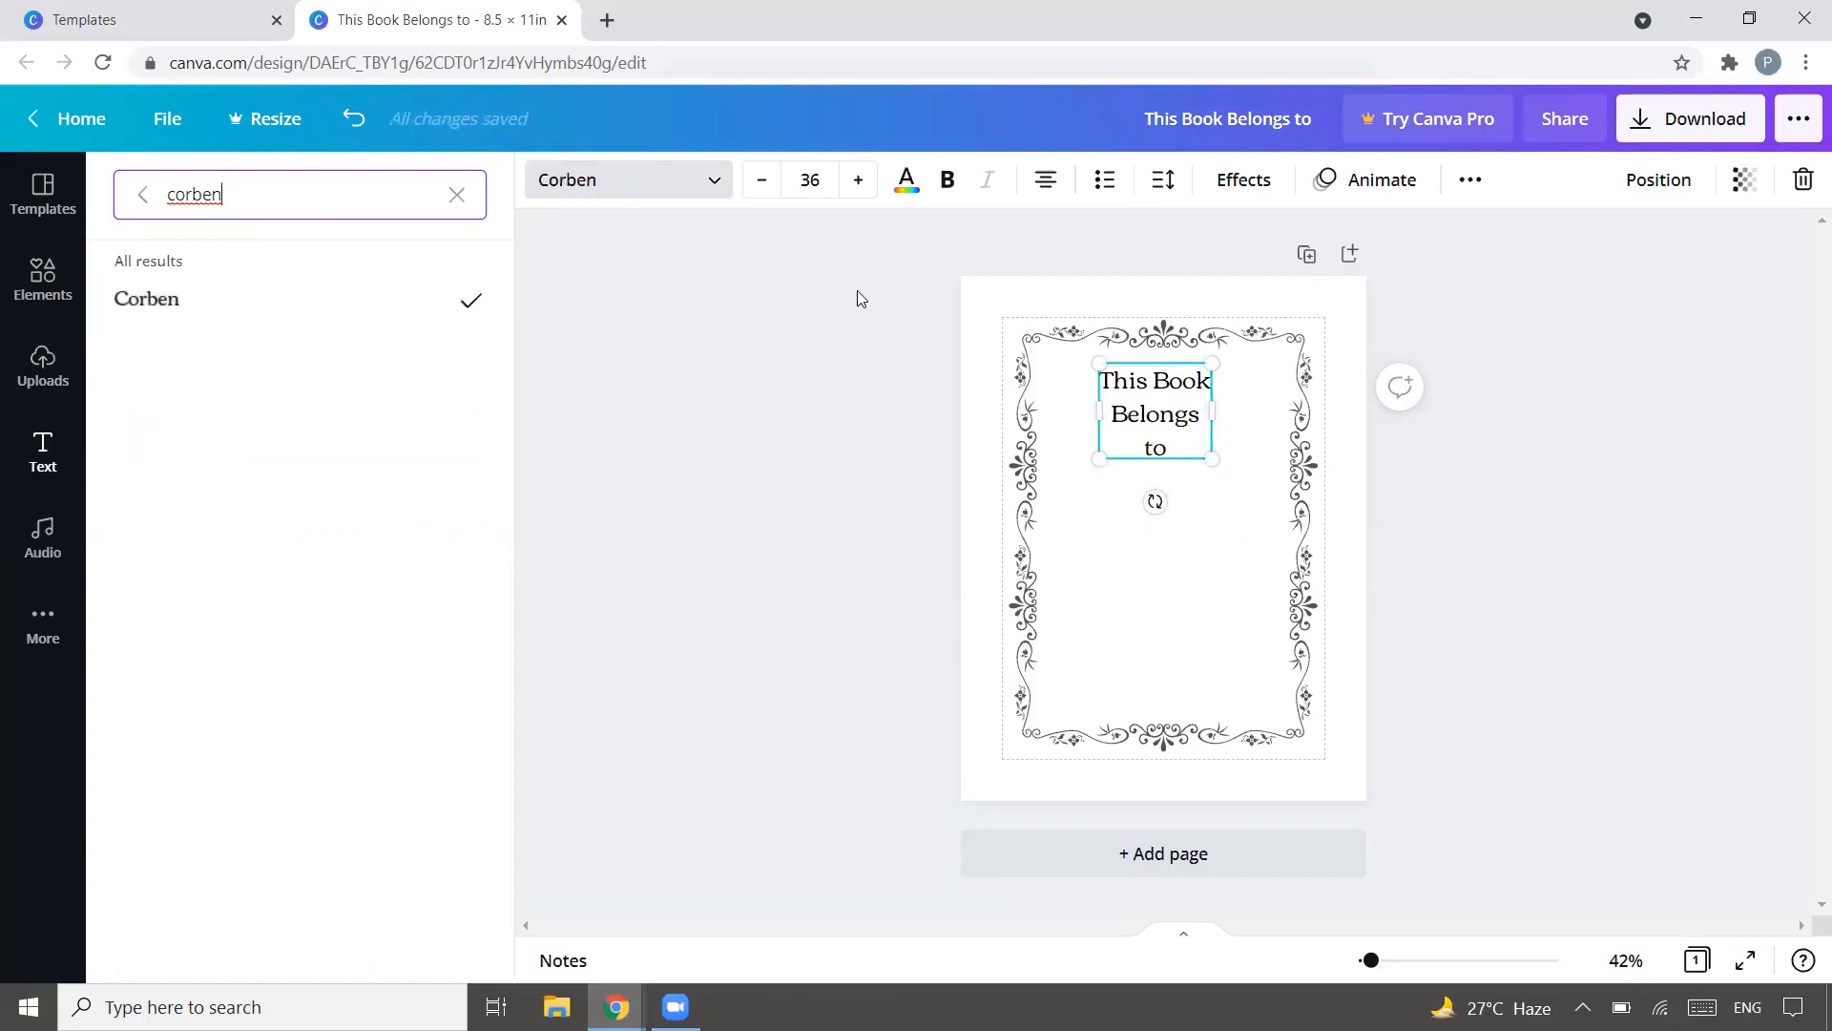
click(958, 181)
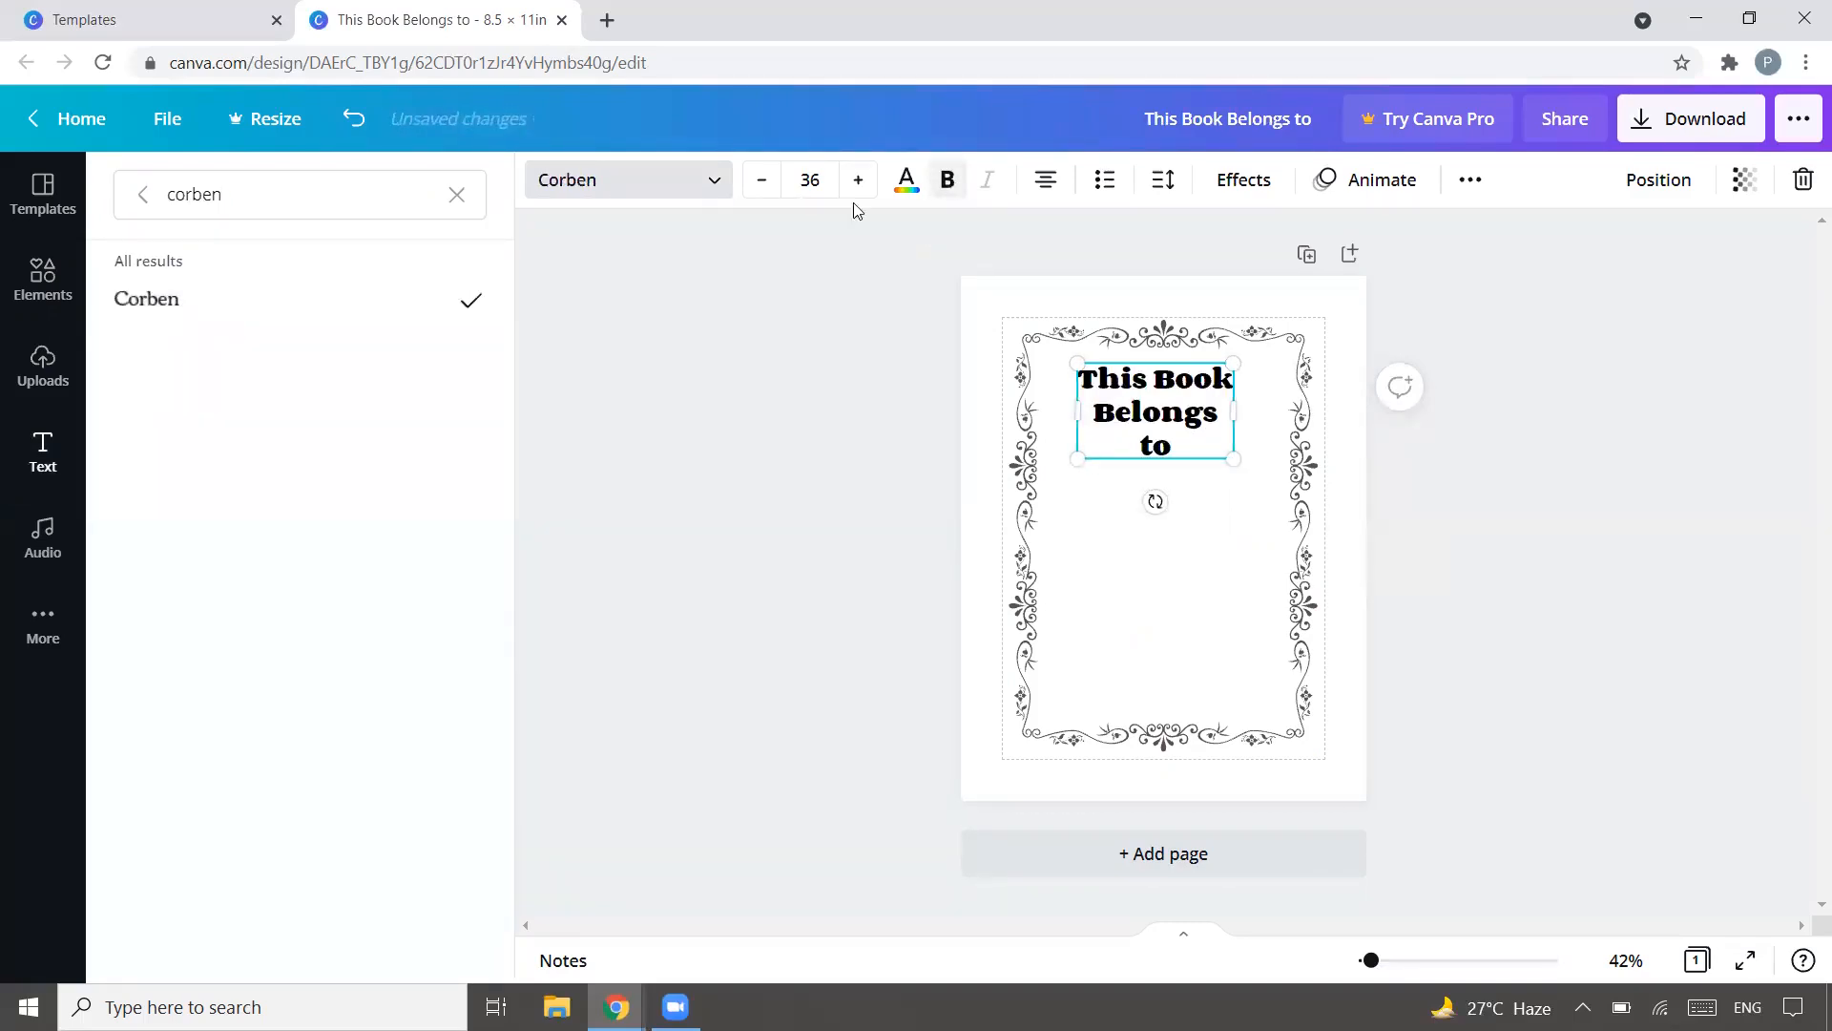
Step: Enlarge the text to size 43.2 and centre it horizontally just below the border's upper edge
drag(1237, 457, 1253, 471)
drag(1071, 470, 1233, 373)
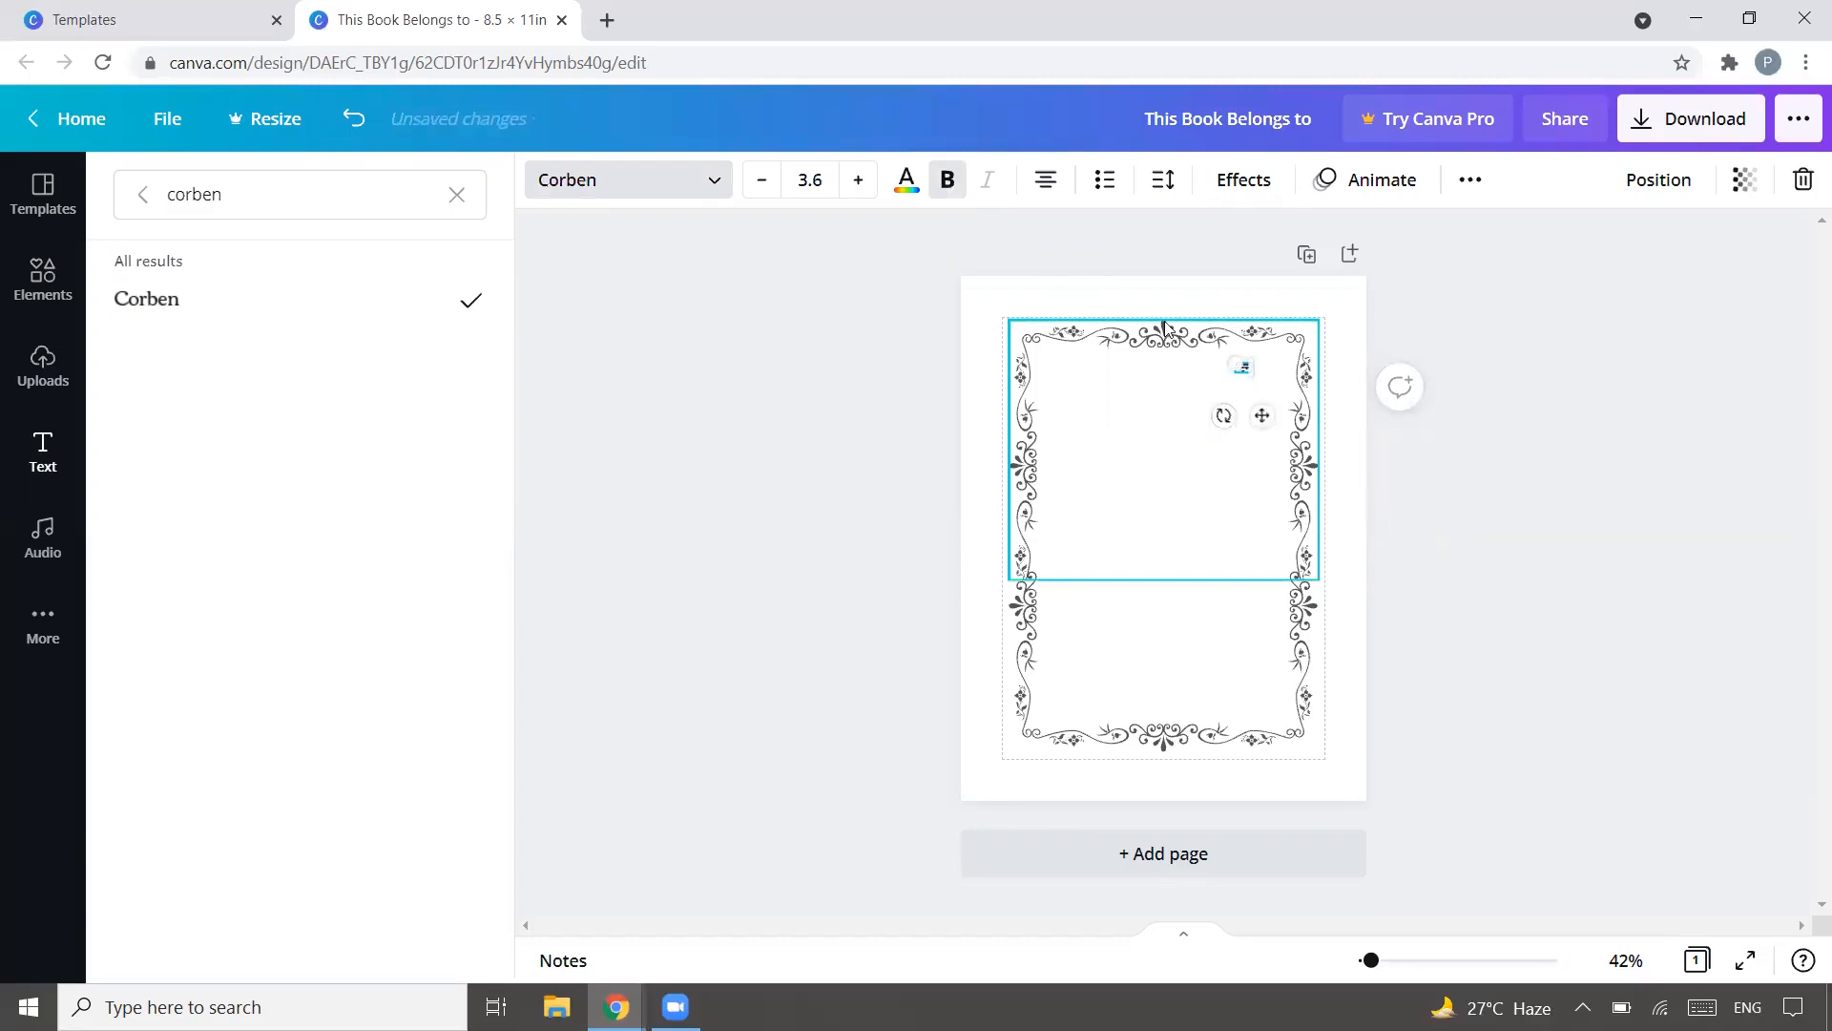
key(ctrl+z)
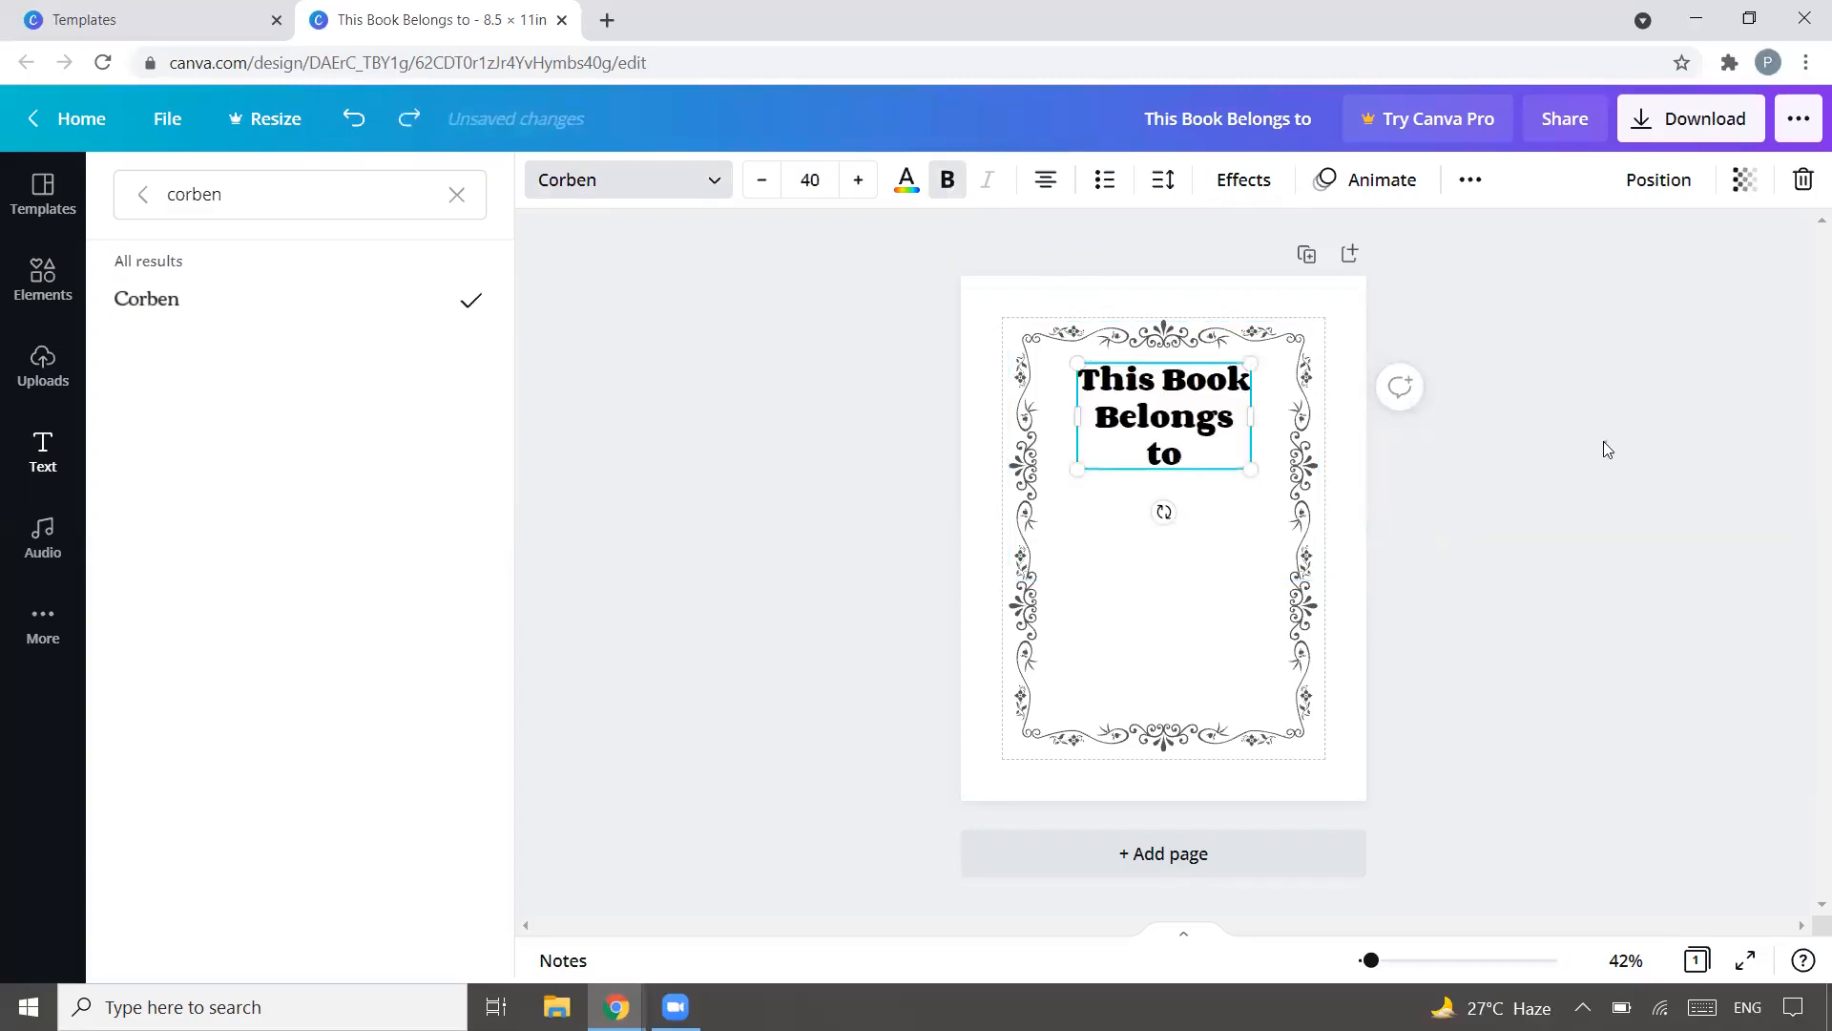
click(1196, 428)
drag(1250, 485, 1253, 496)
click(1262, 434)
drag(1169, 434, 1152, 417)
Step: Apply the Hollow effect to the text
click(1244, 180)
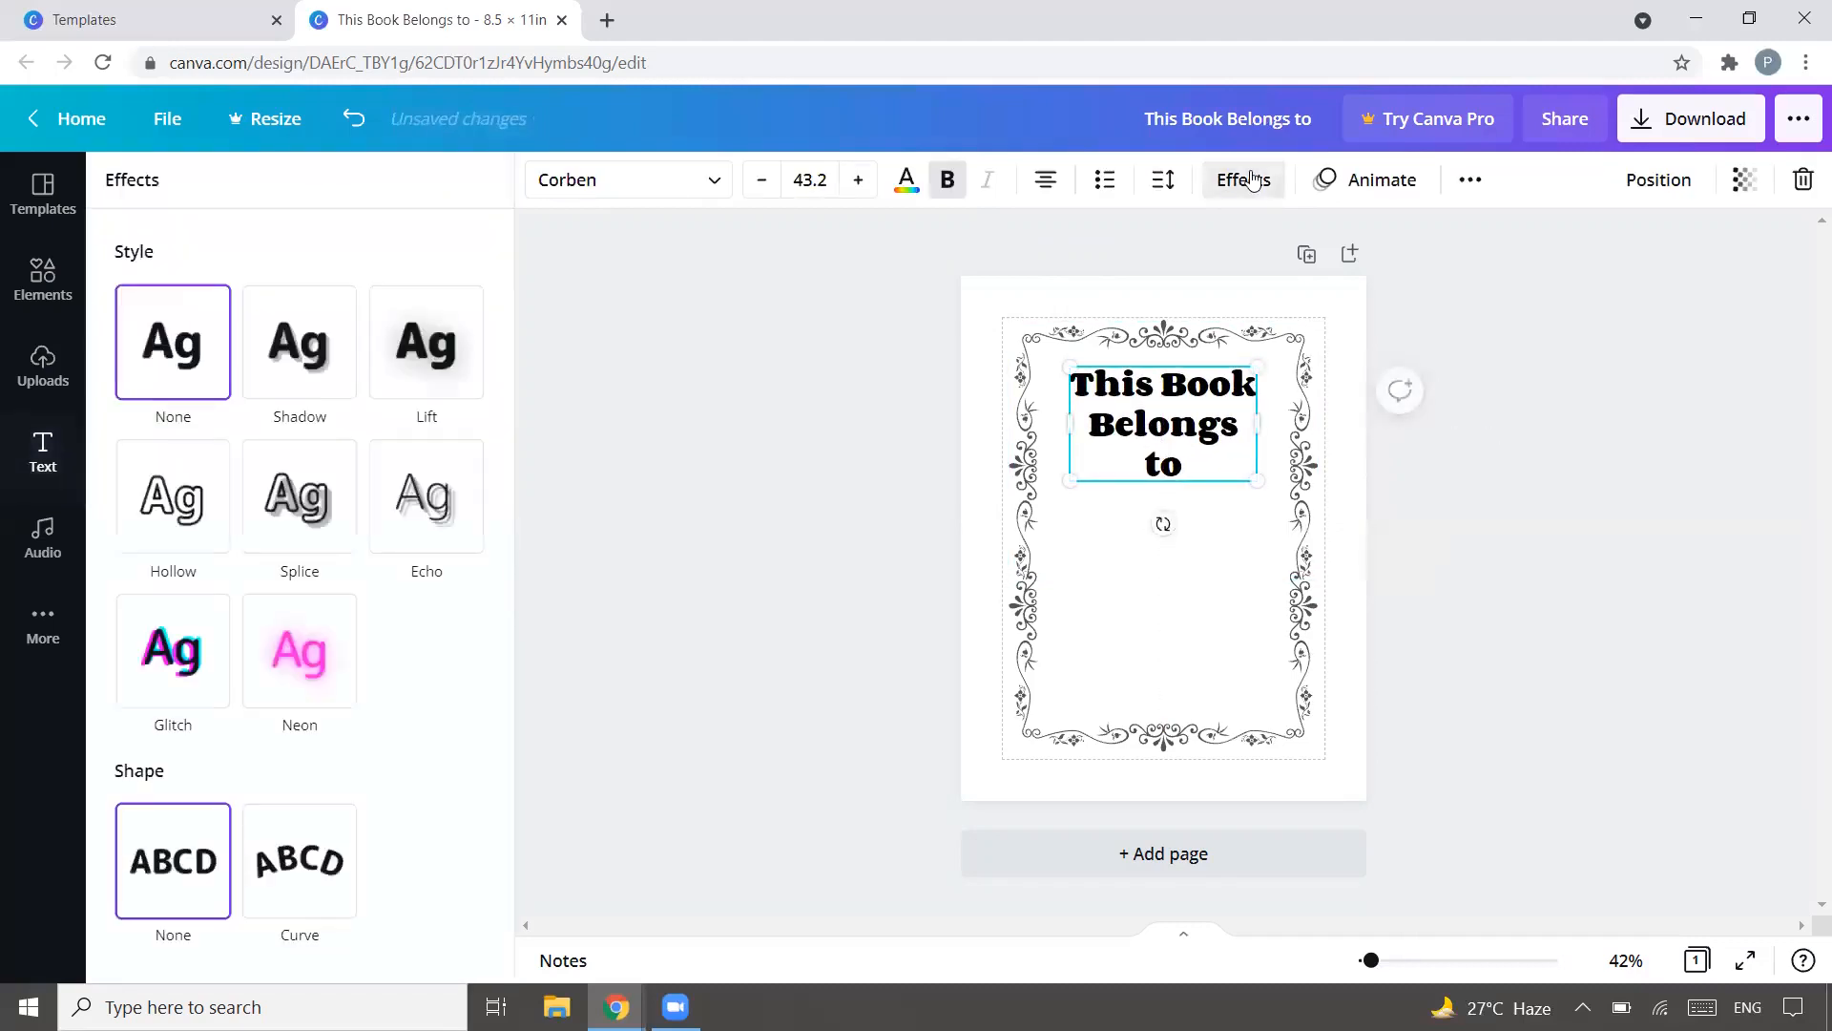
click(193, 514)
click(1437, 481)
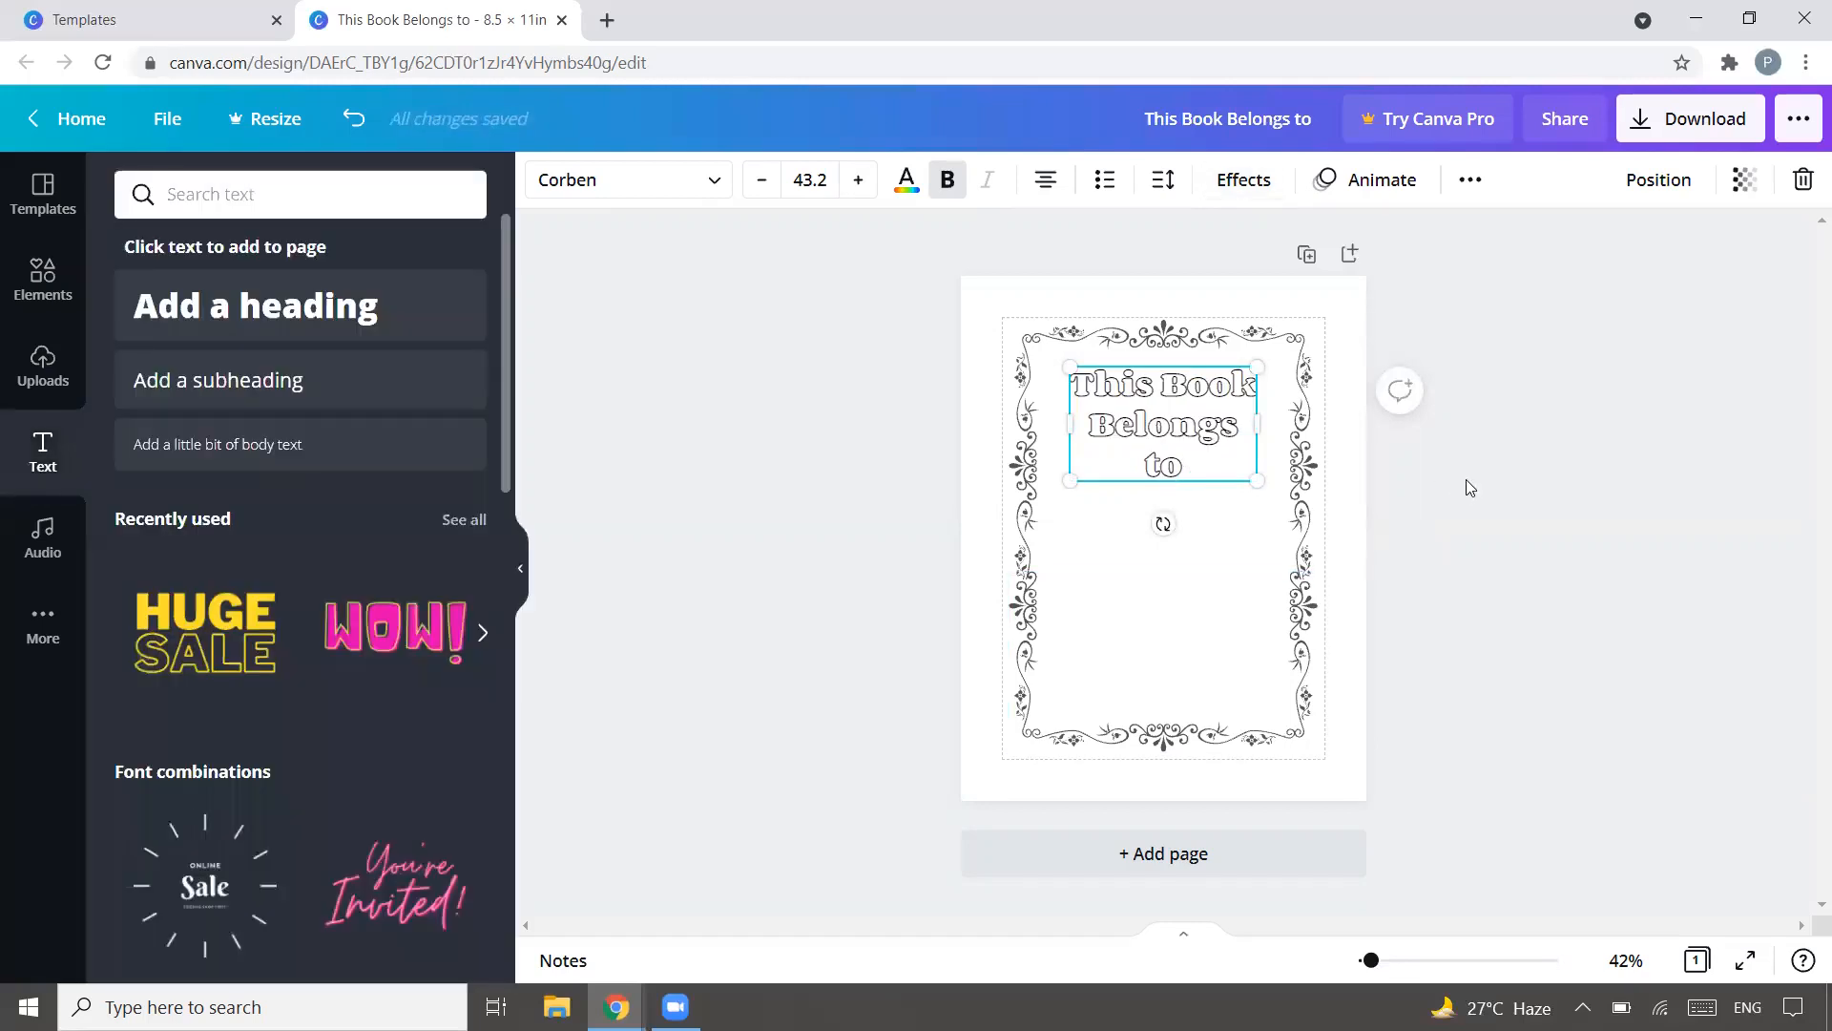
click(1469, 487)
Step: Set the text's letter spacing to 30
click(1162, 426)
click(1163, 181)
double_click(1495, 266)
key(Return)
click(1670, 301)
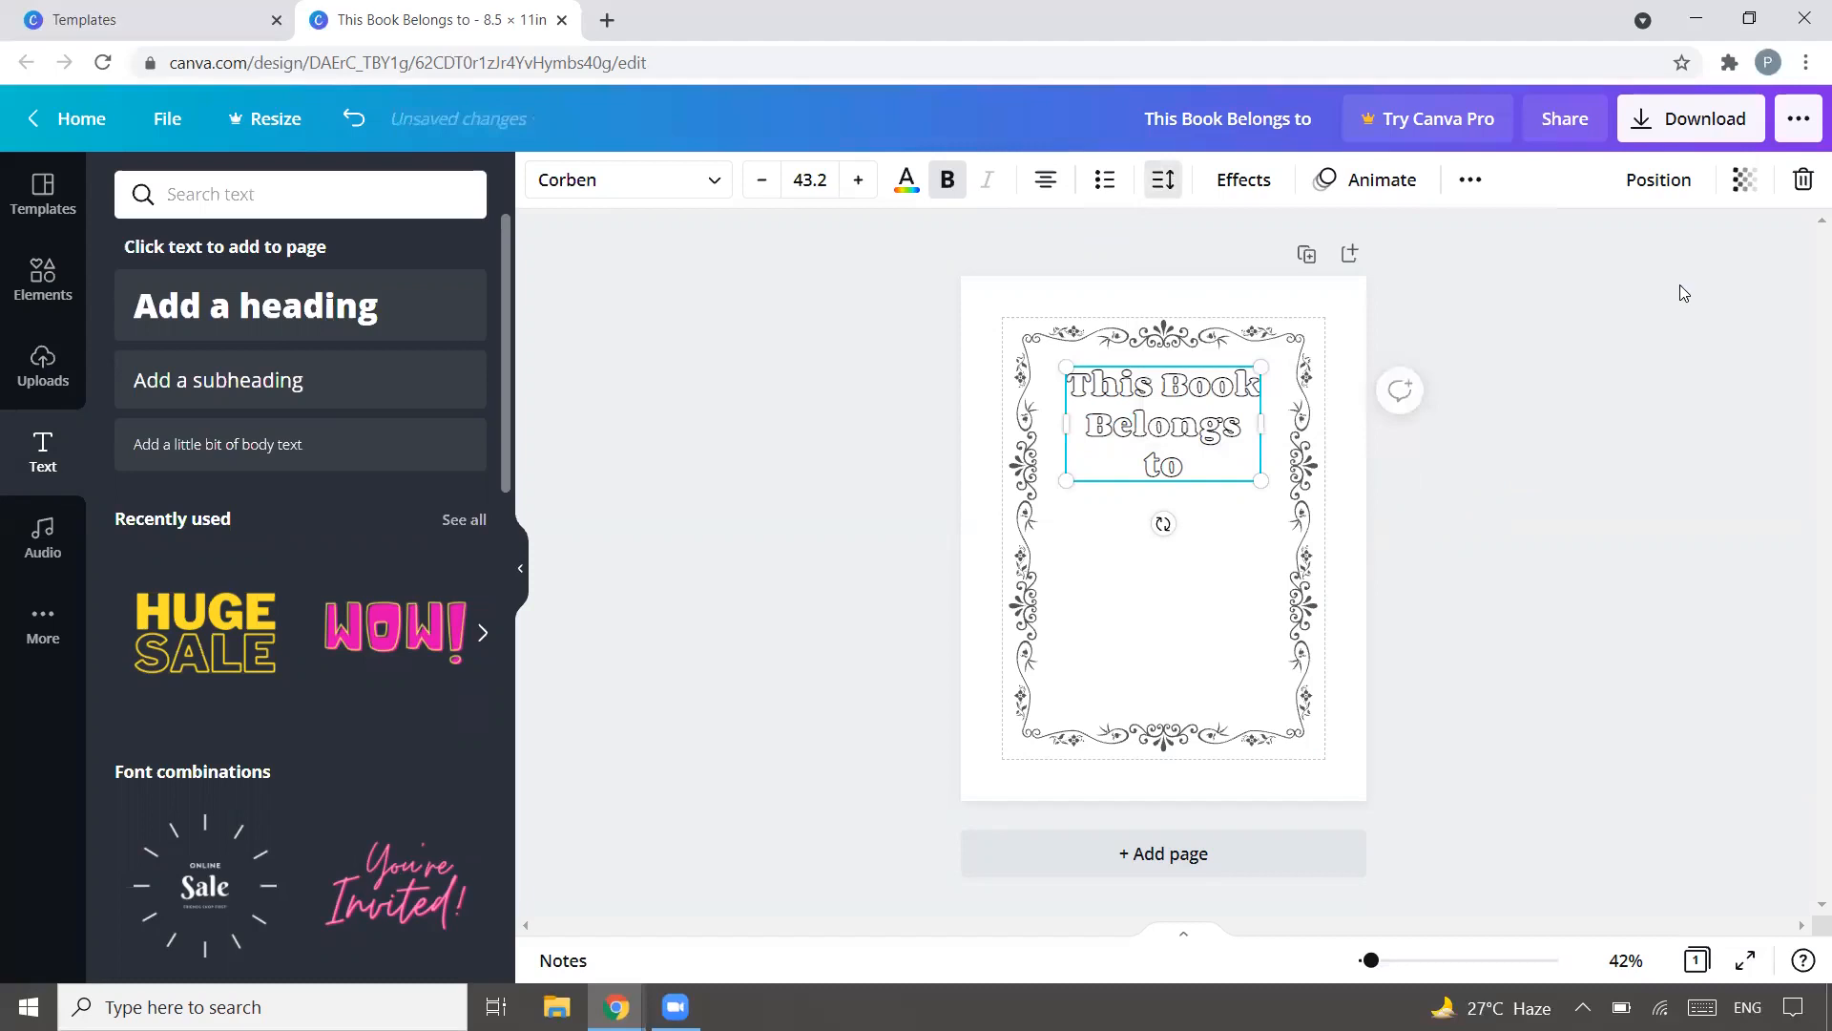
click(1636, 431)
click(1097, 418)
click(1163, 179)
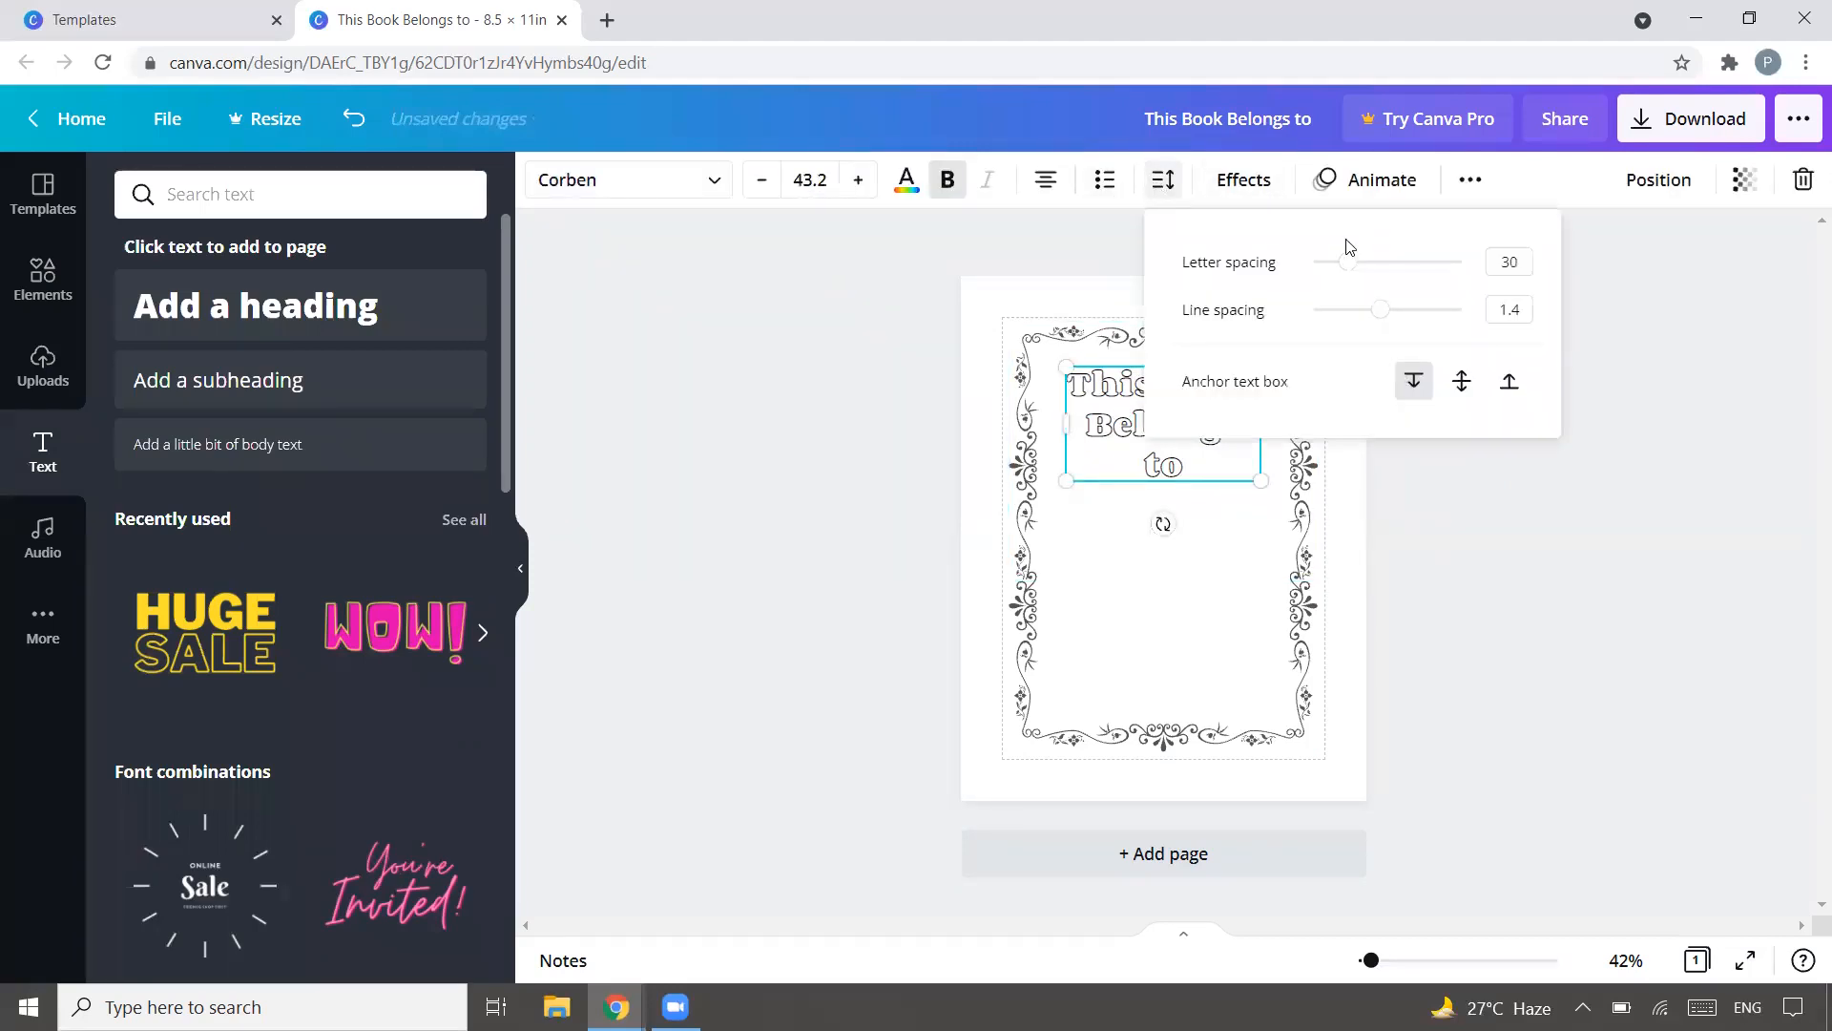
click(1644, 315)
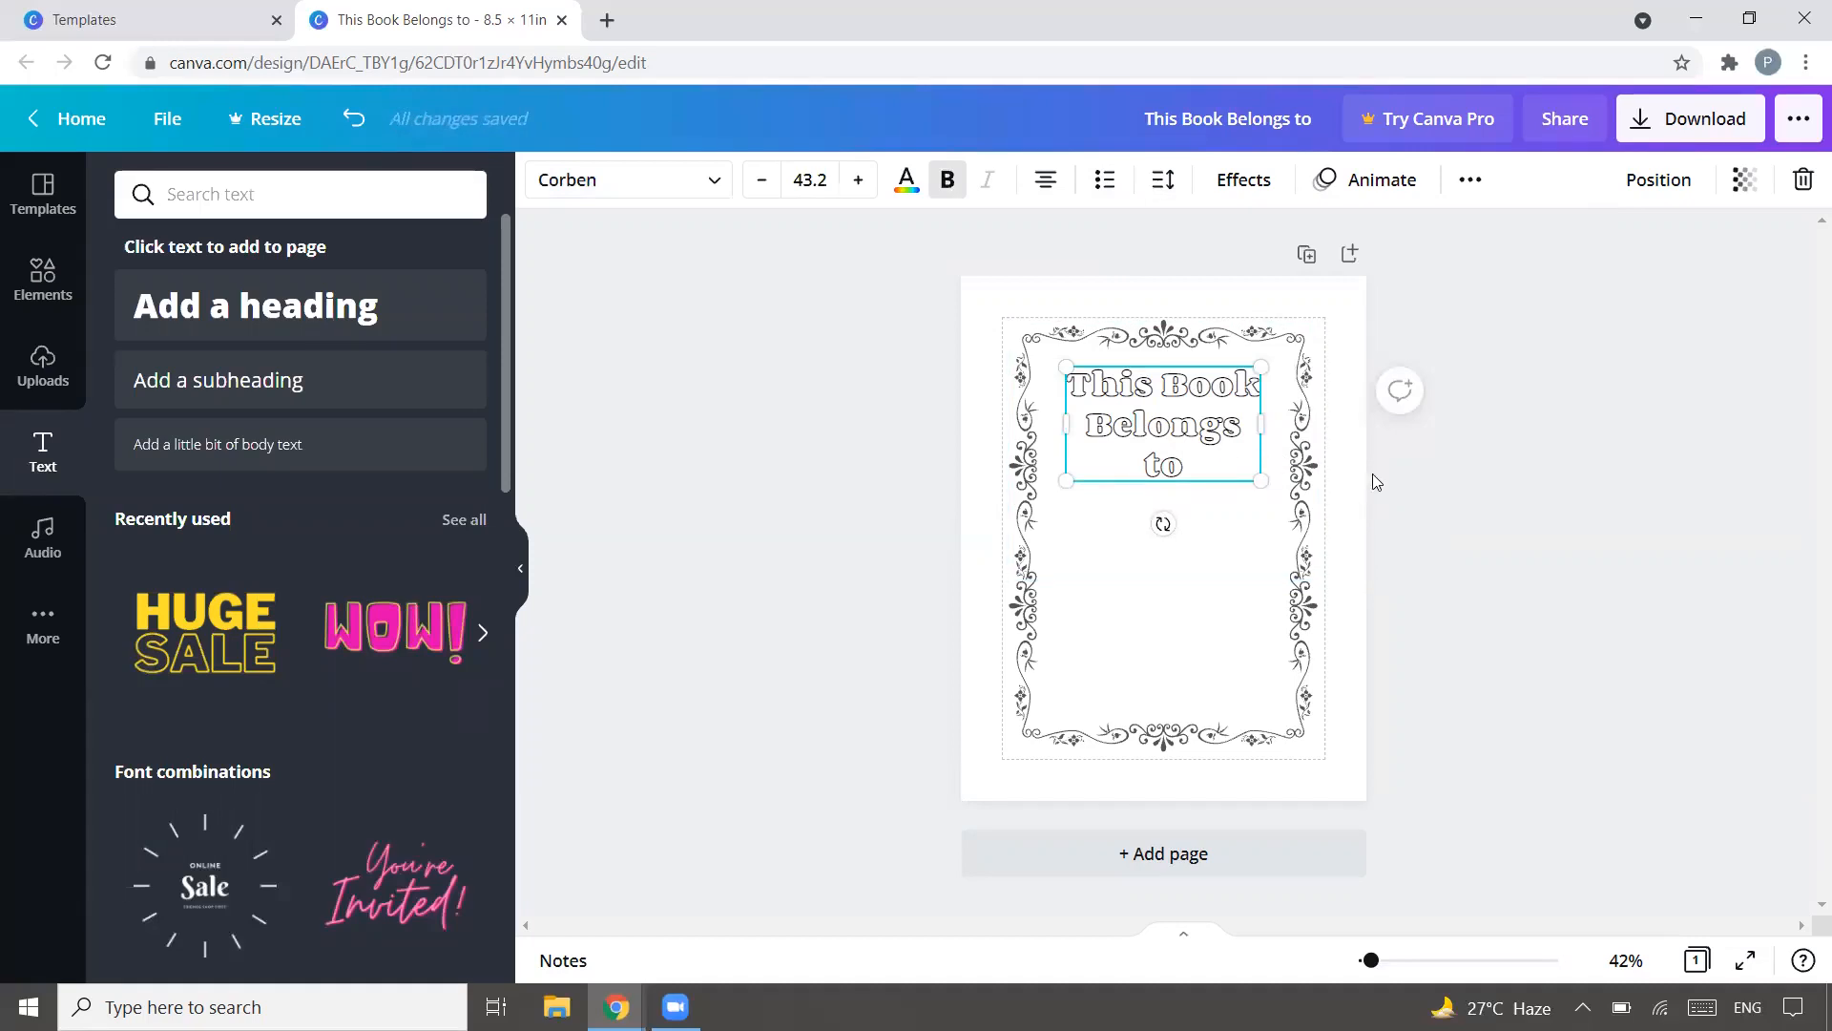
Step: Recolour the hollow text dark grey and deselect it
click(906, 179)
click(211, 542)
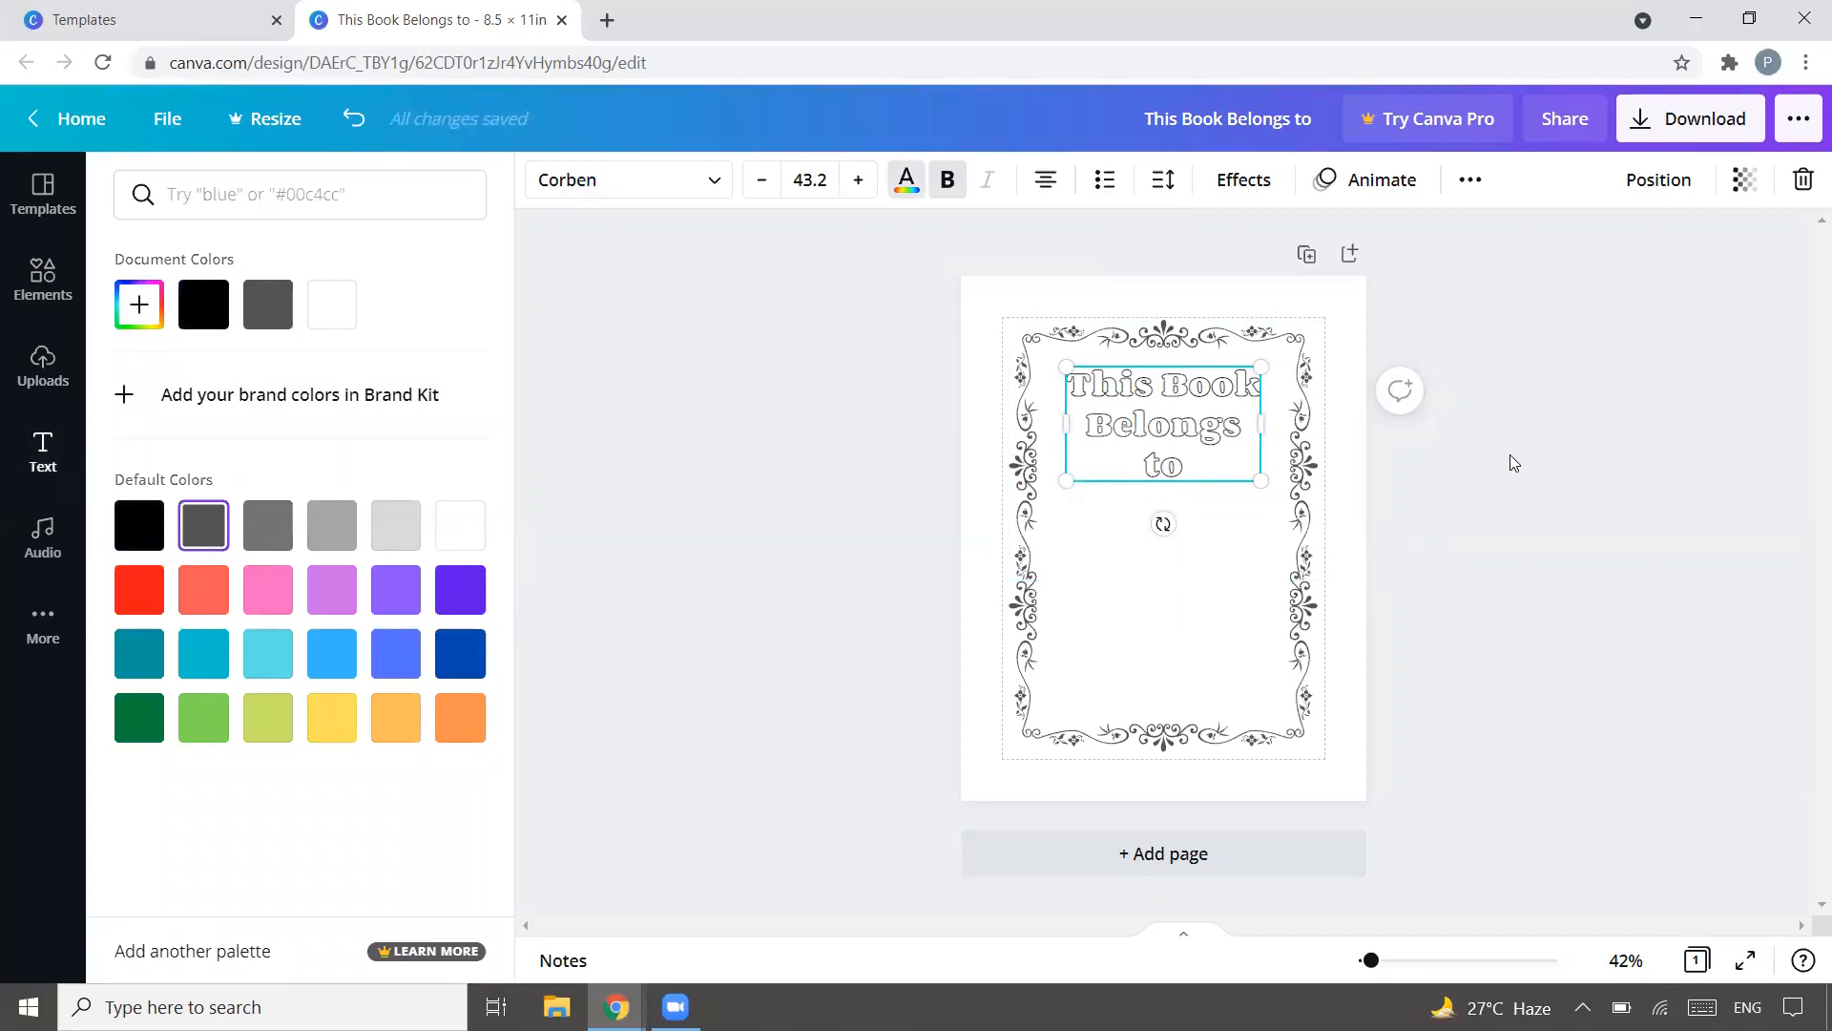
key(Escape)
key(Escape)
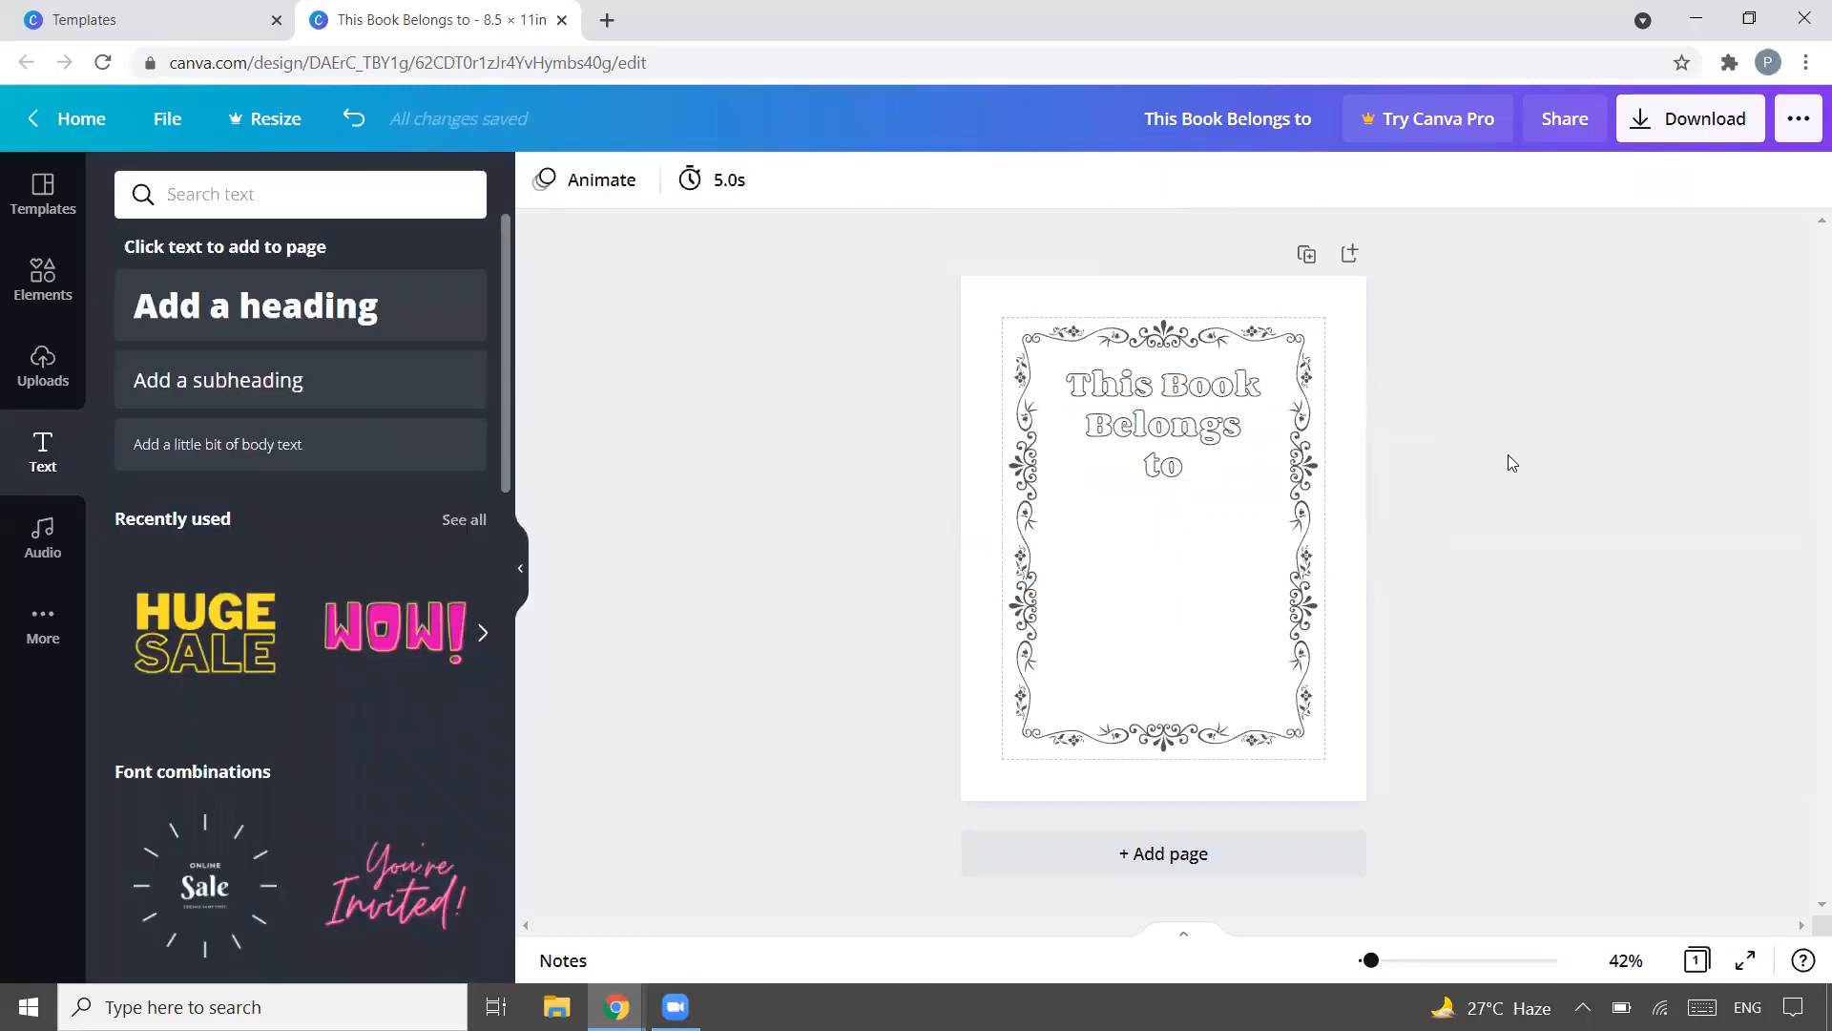
Step: Search the elements for "frames" and add the irregular rounded square frame to the page
click(48, 277)
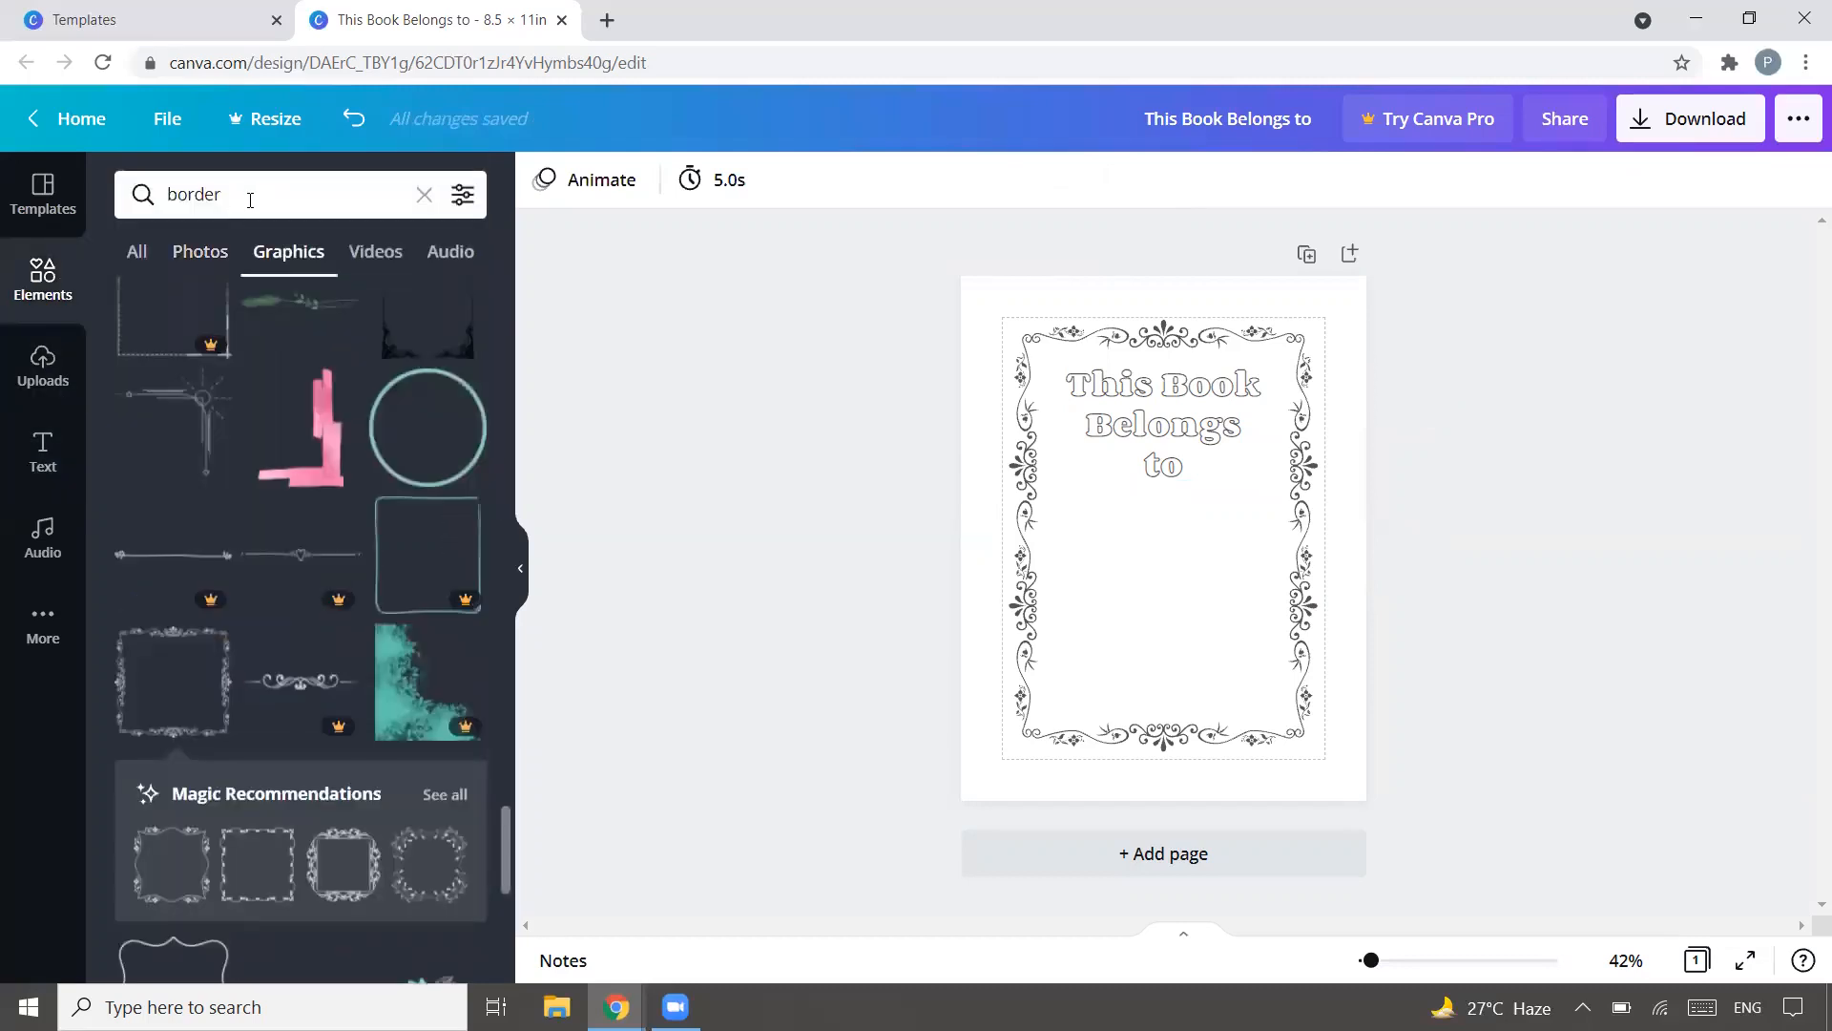
click(246, 193)
text(frames)
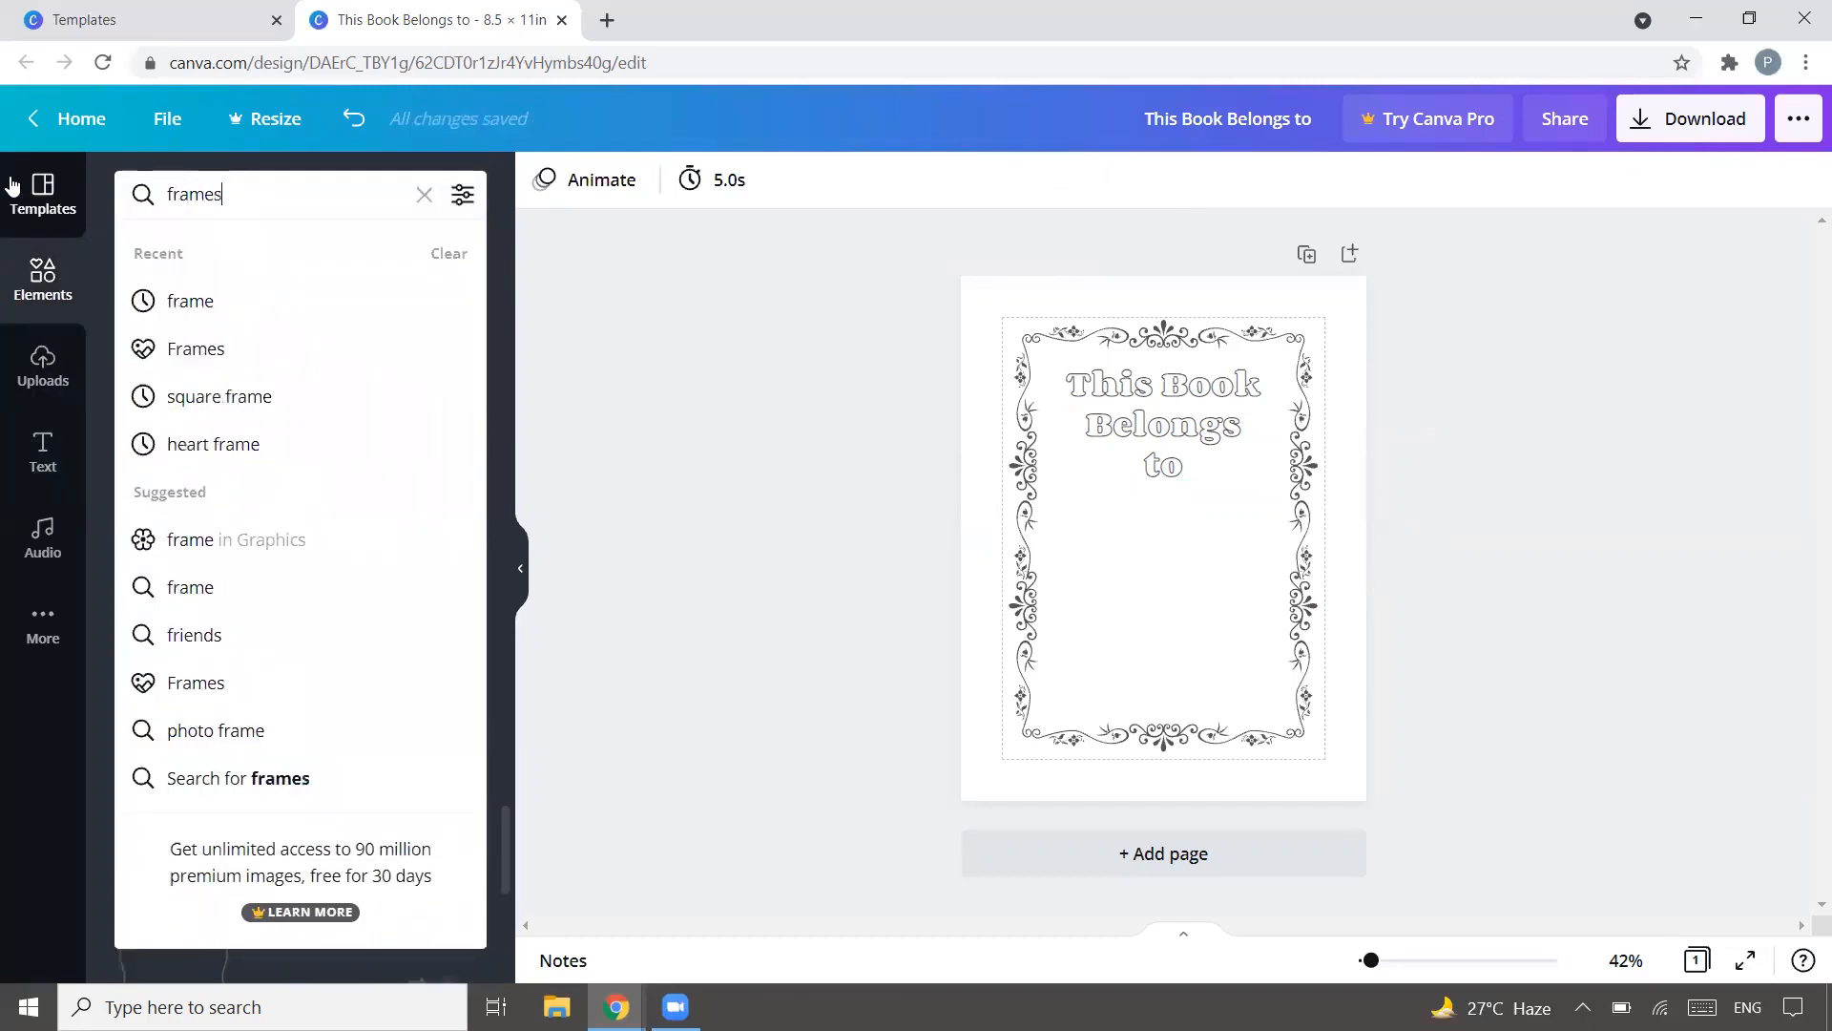
key(Return)
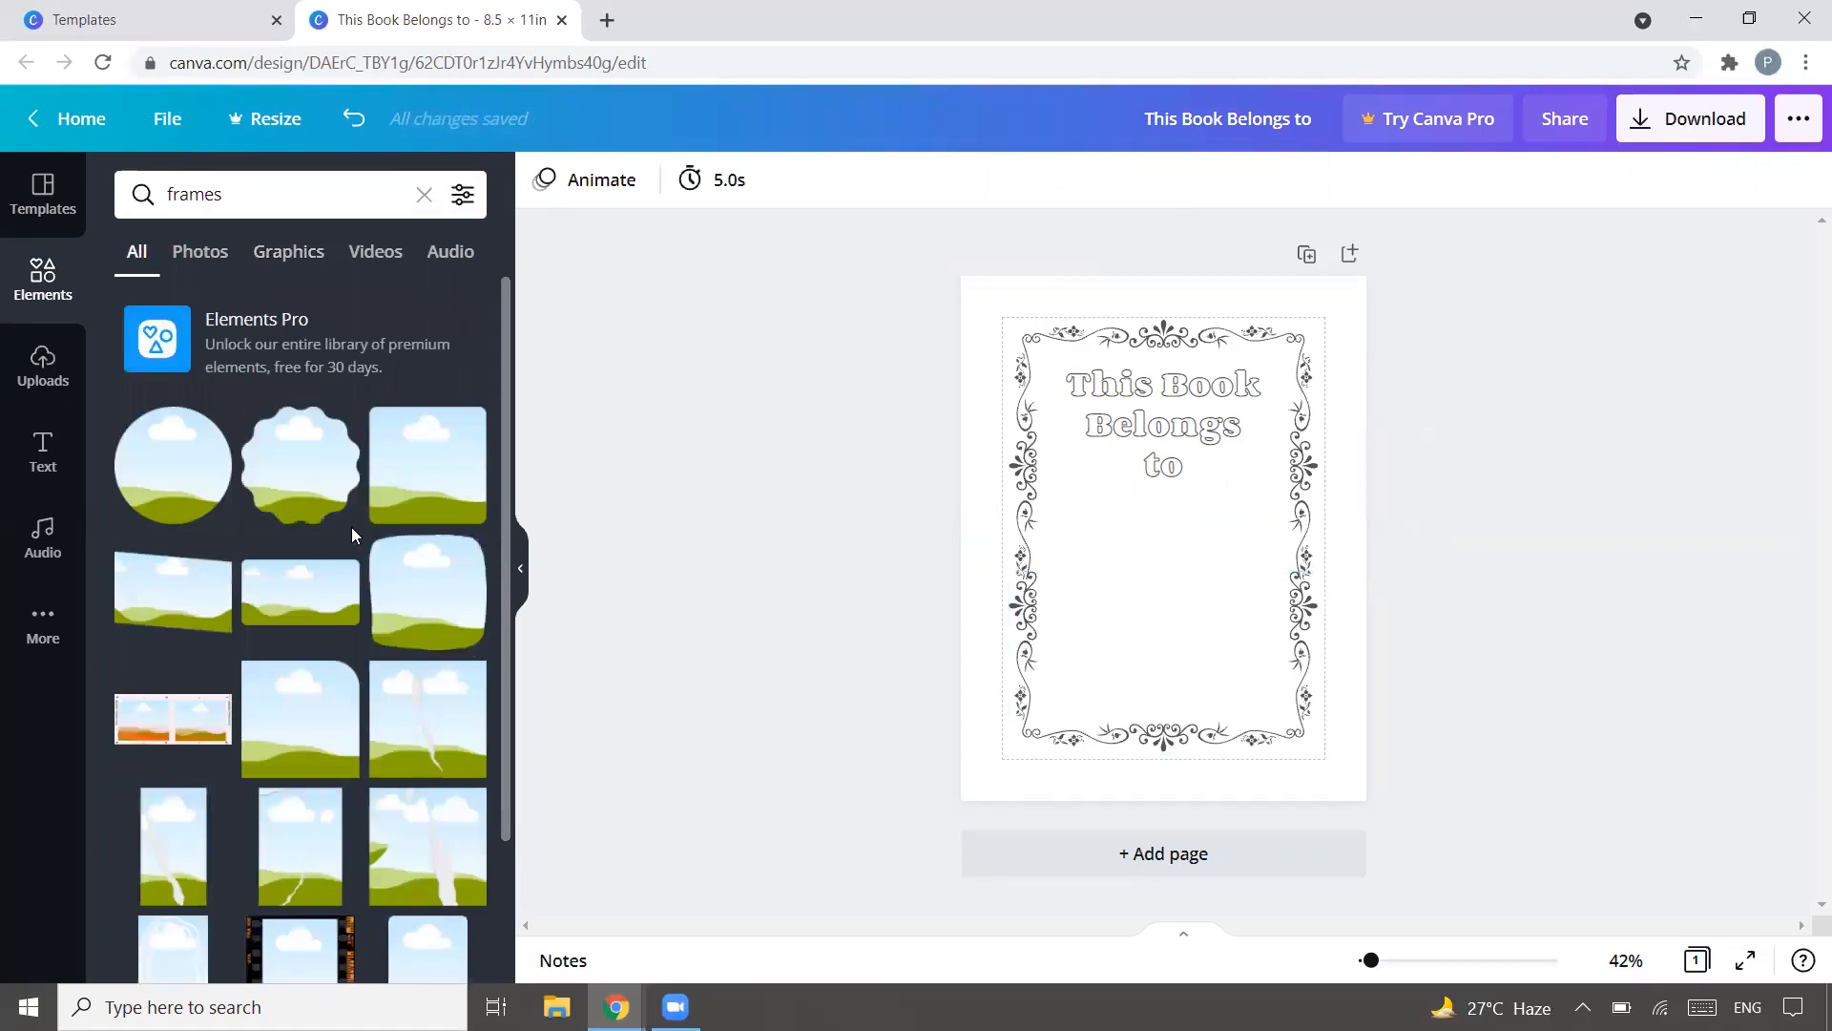
click(437, 593)
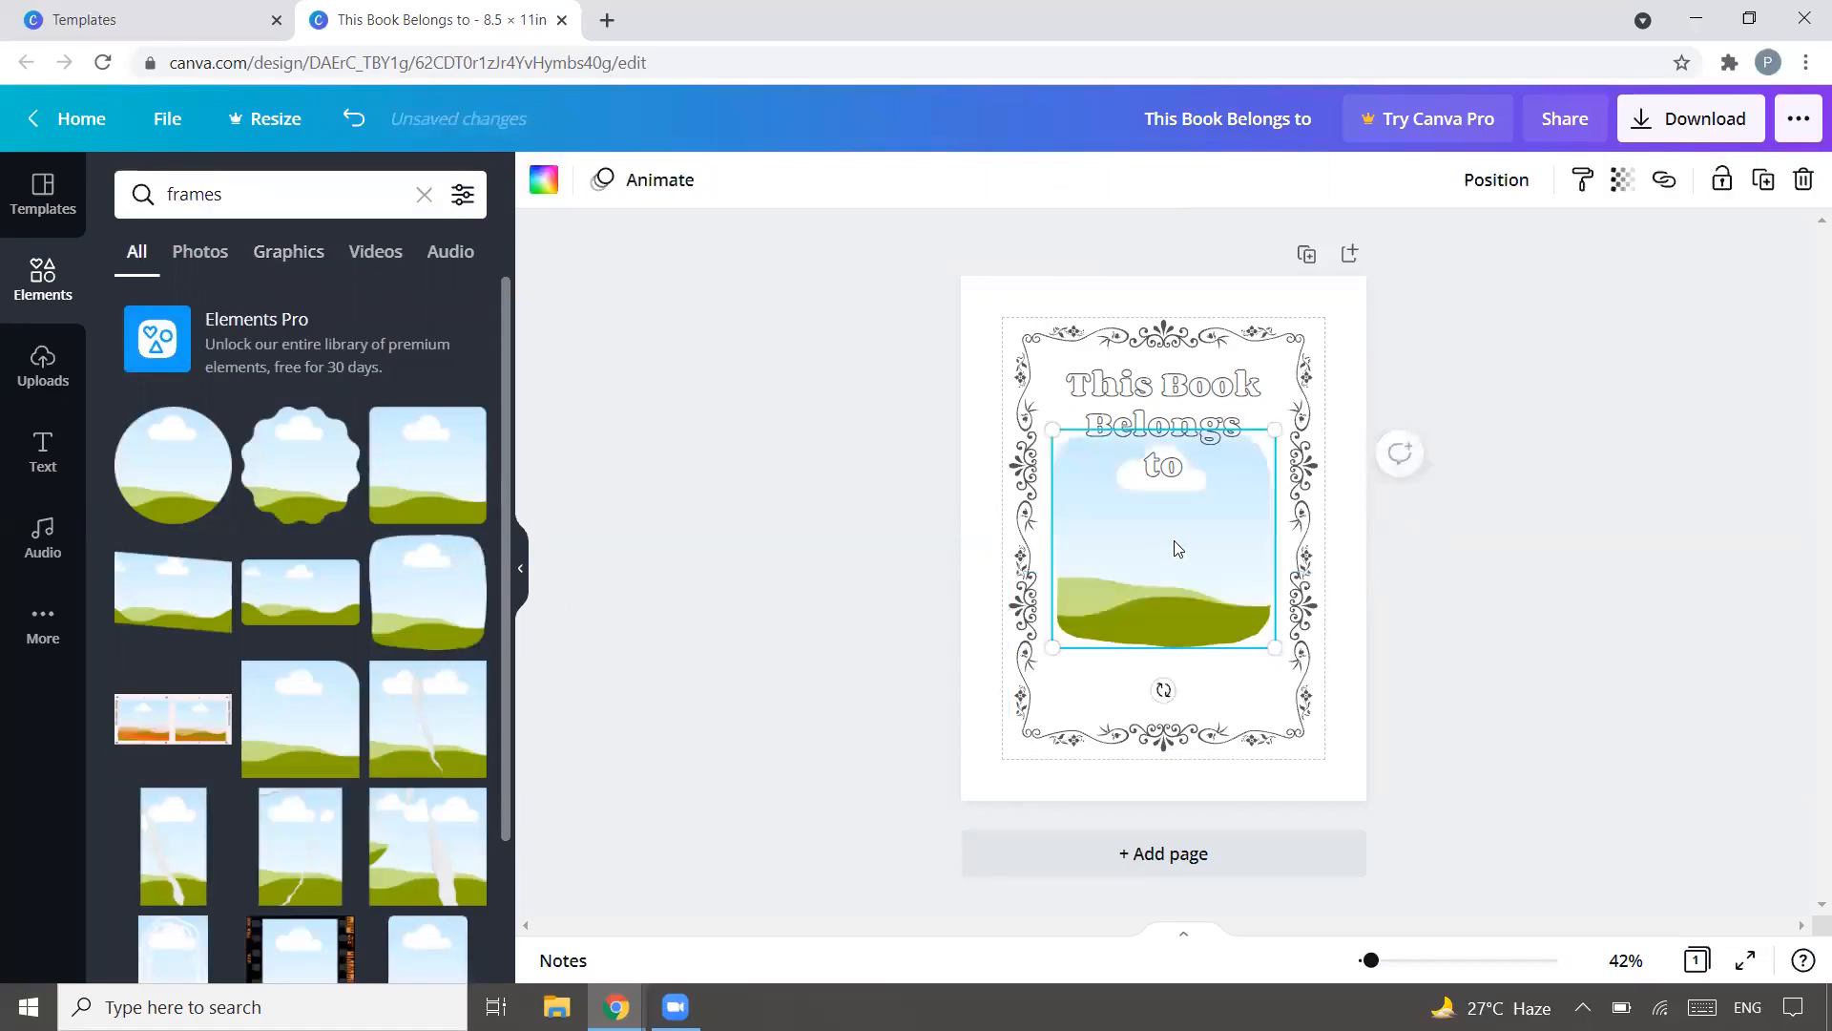
Step: Shrink the rounded frame, centre it beneath the text and fill it with medium grey
drag(1180, 577, 1194, 628)
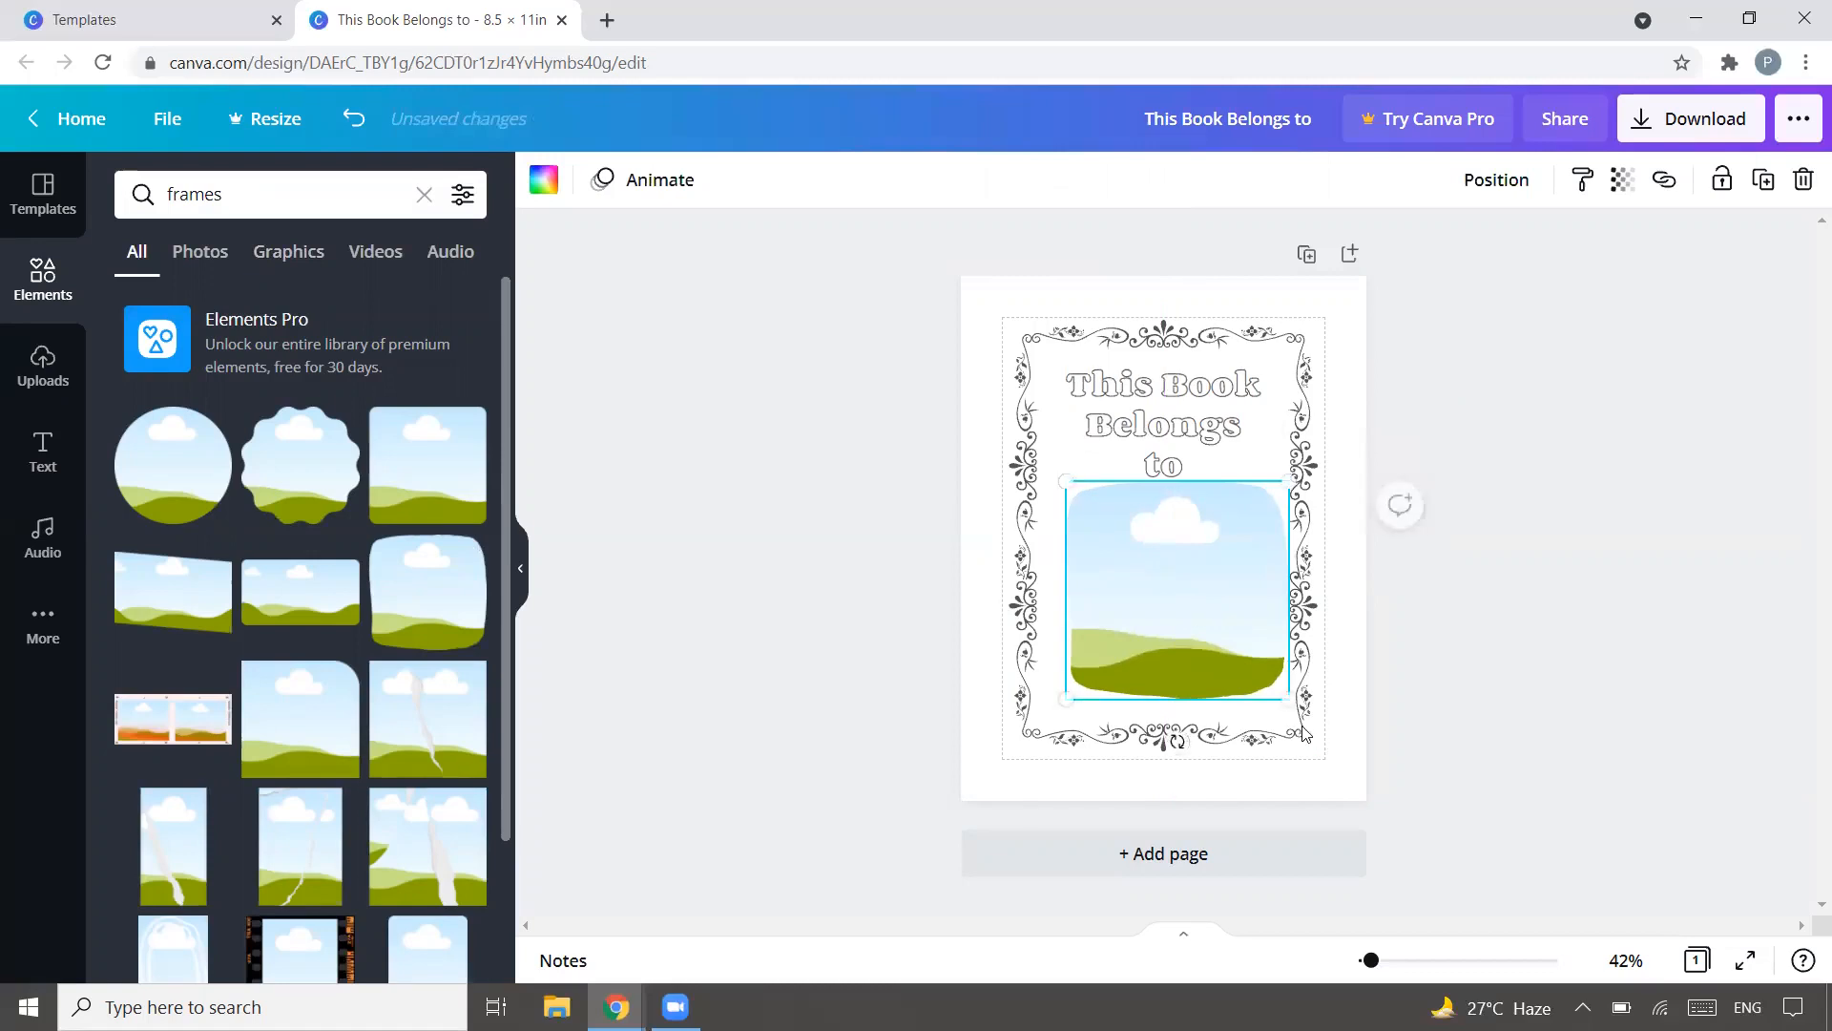
drag(1290, 704, 1232, 642)
mouse_move(1170, 556)
mouse_down()
mouse_move(1187, 568)
mouse_move(1169, 564)
mouse_up()
drag(1245, 652, 1203, 586)
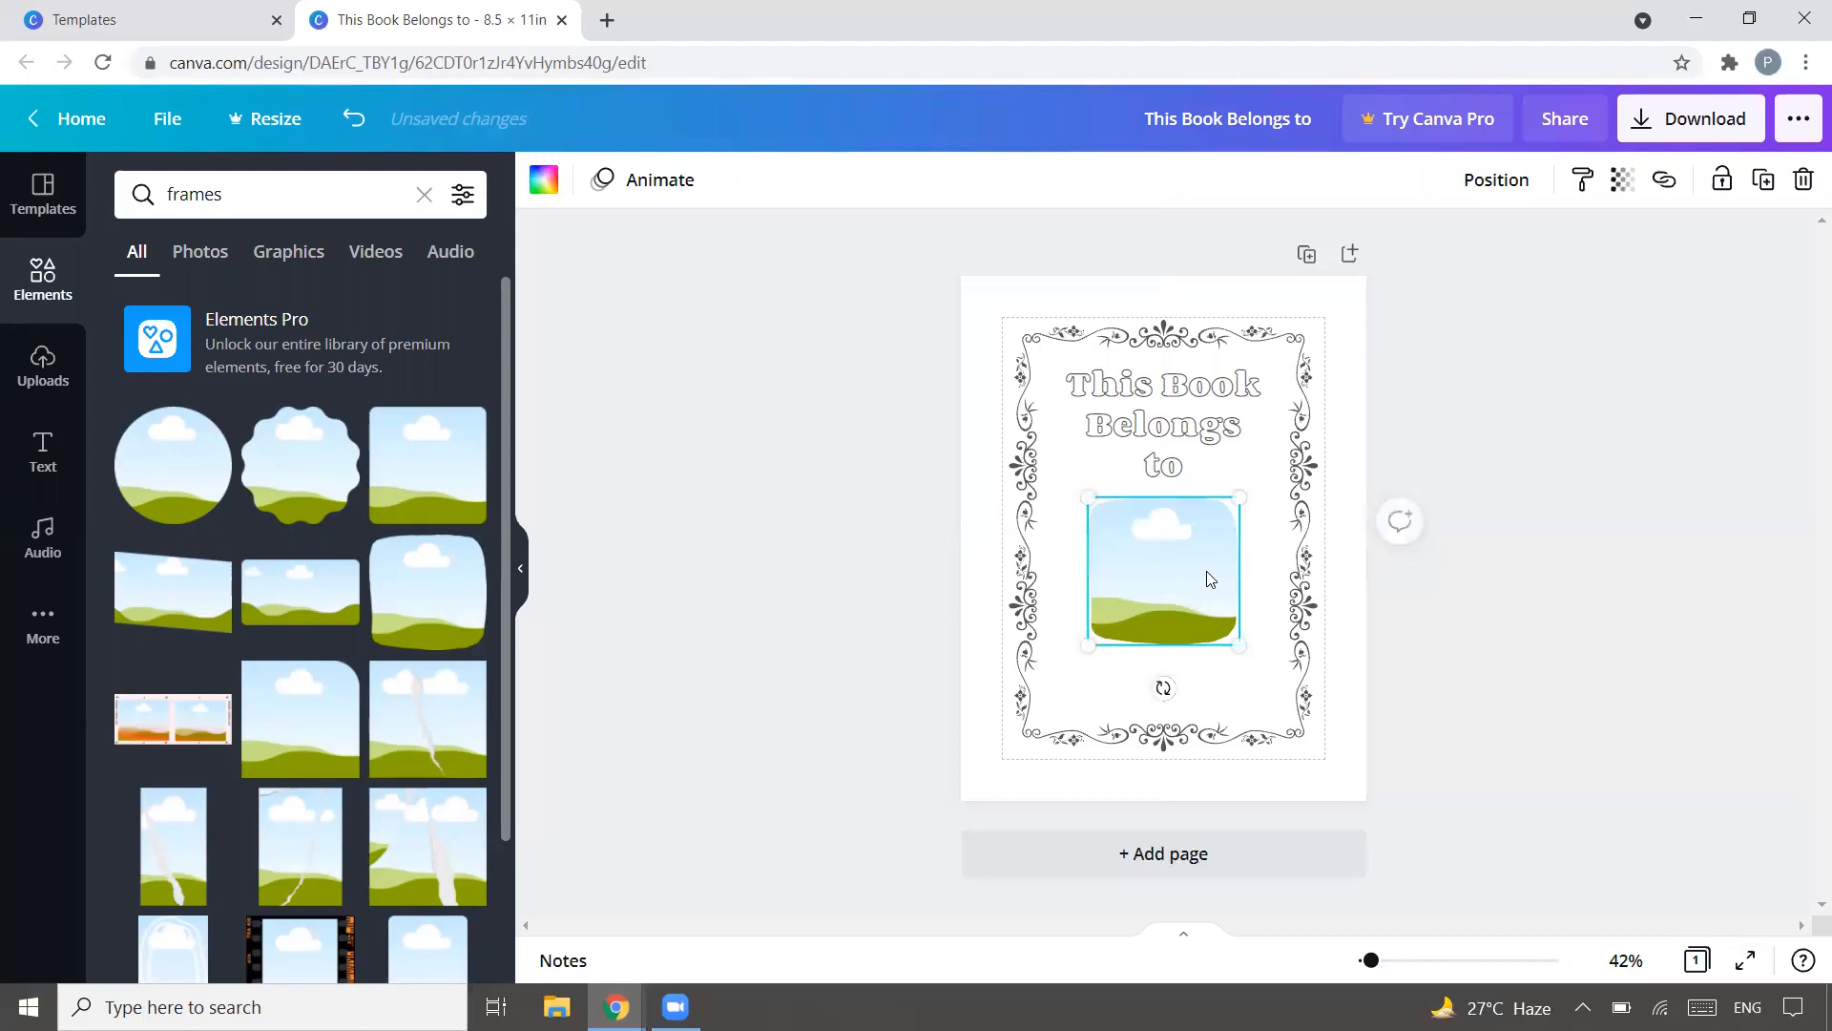
click(544, 179)
click(268, 528)
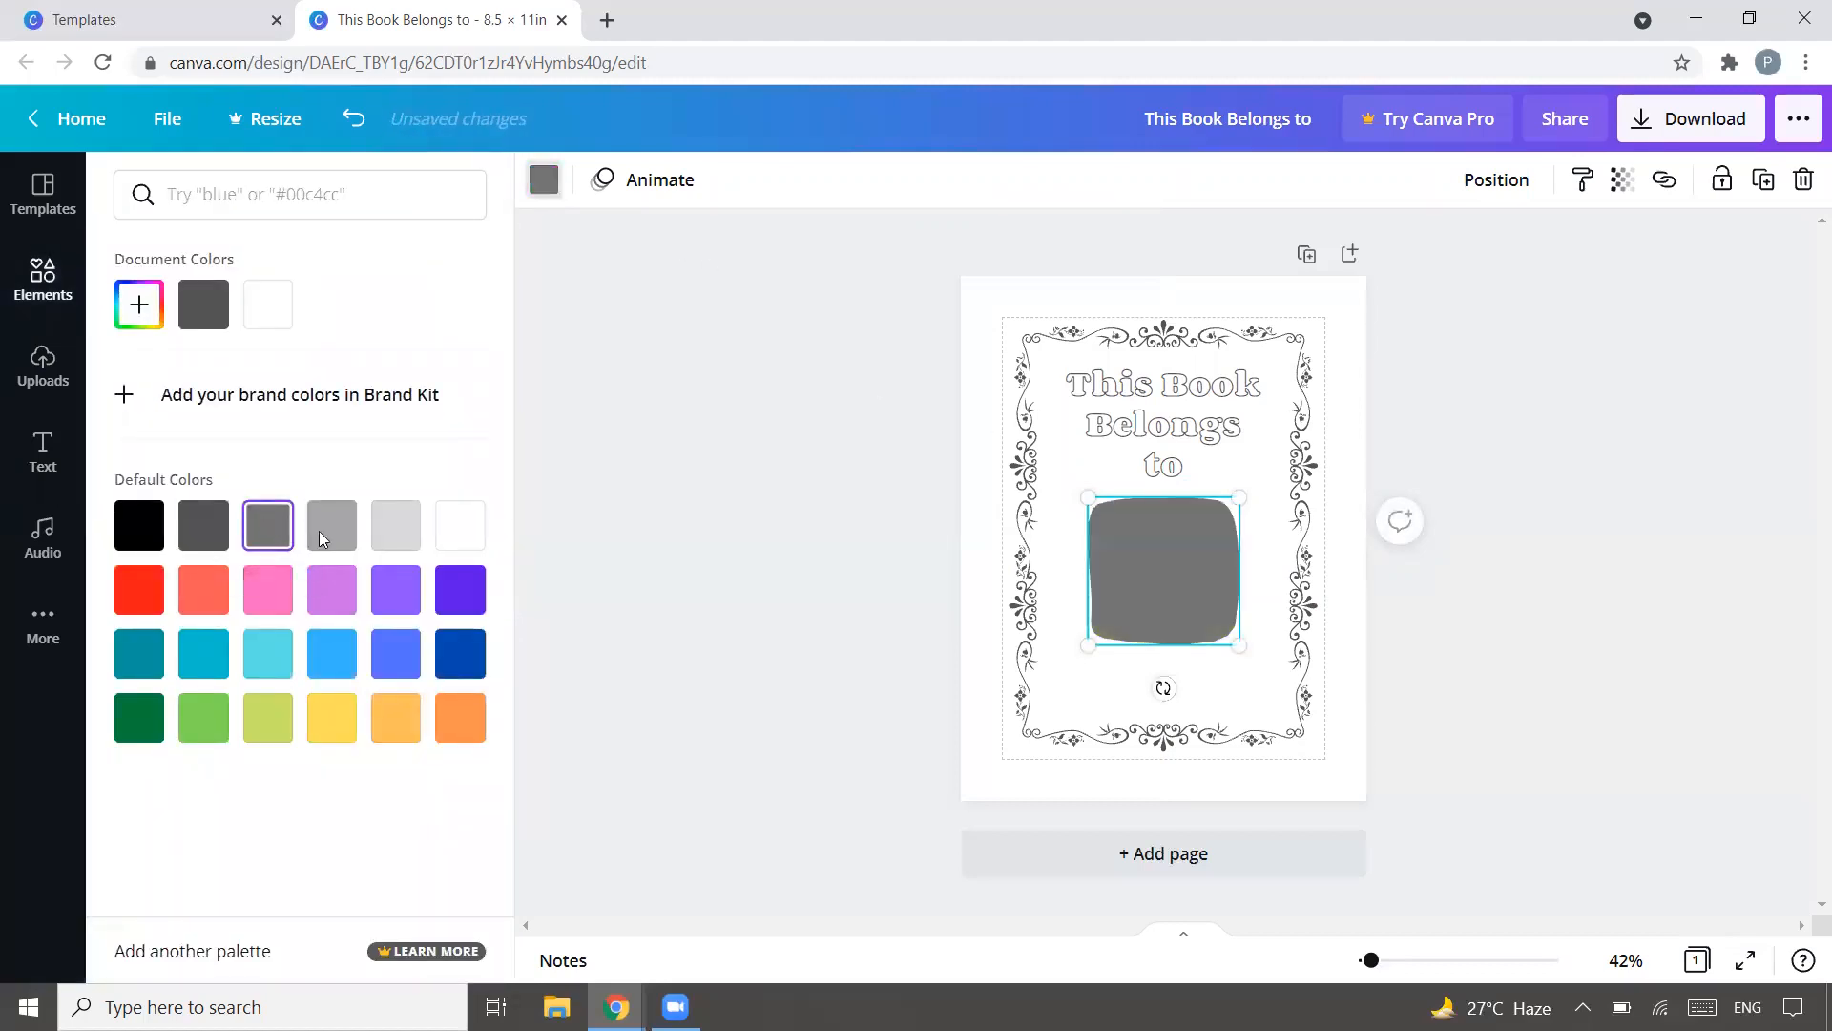
Step: Place a copy of the grey frame directly over the original and scale the copy down slightly
click(1148, 519)
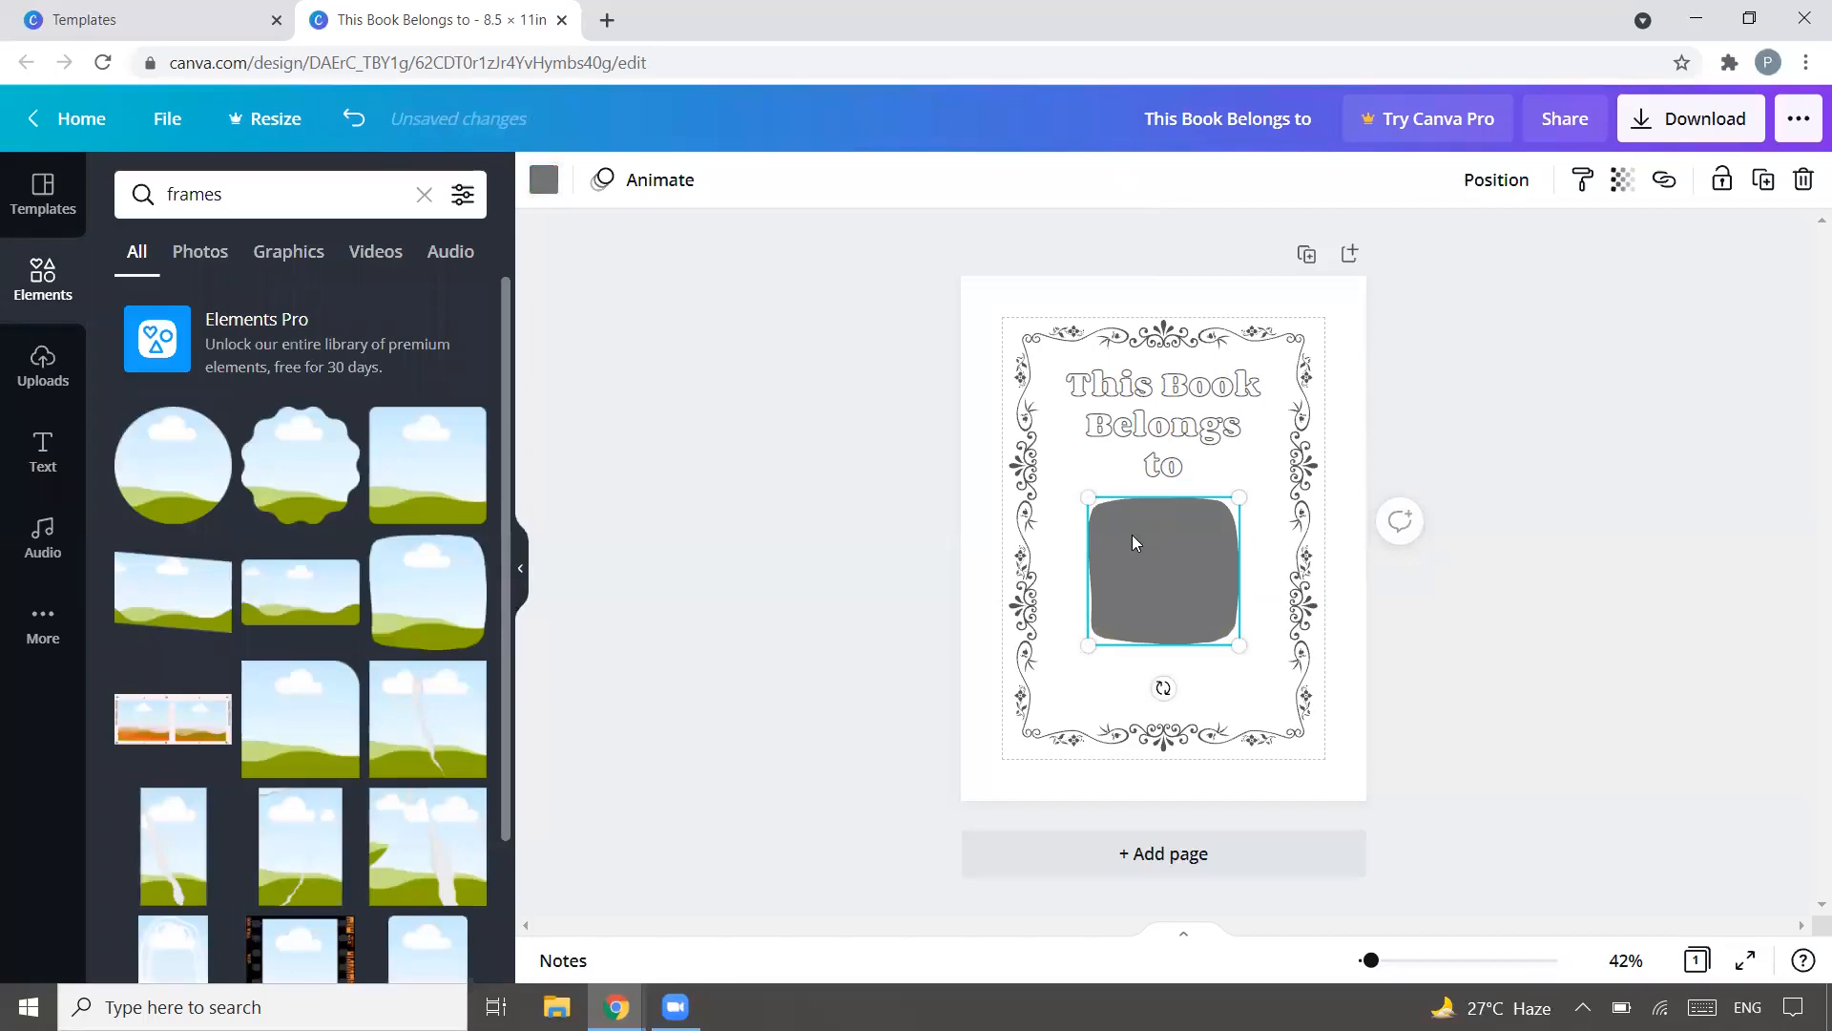
drag(1240, 648, 1228, 632)
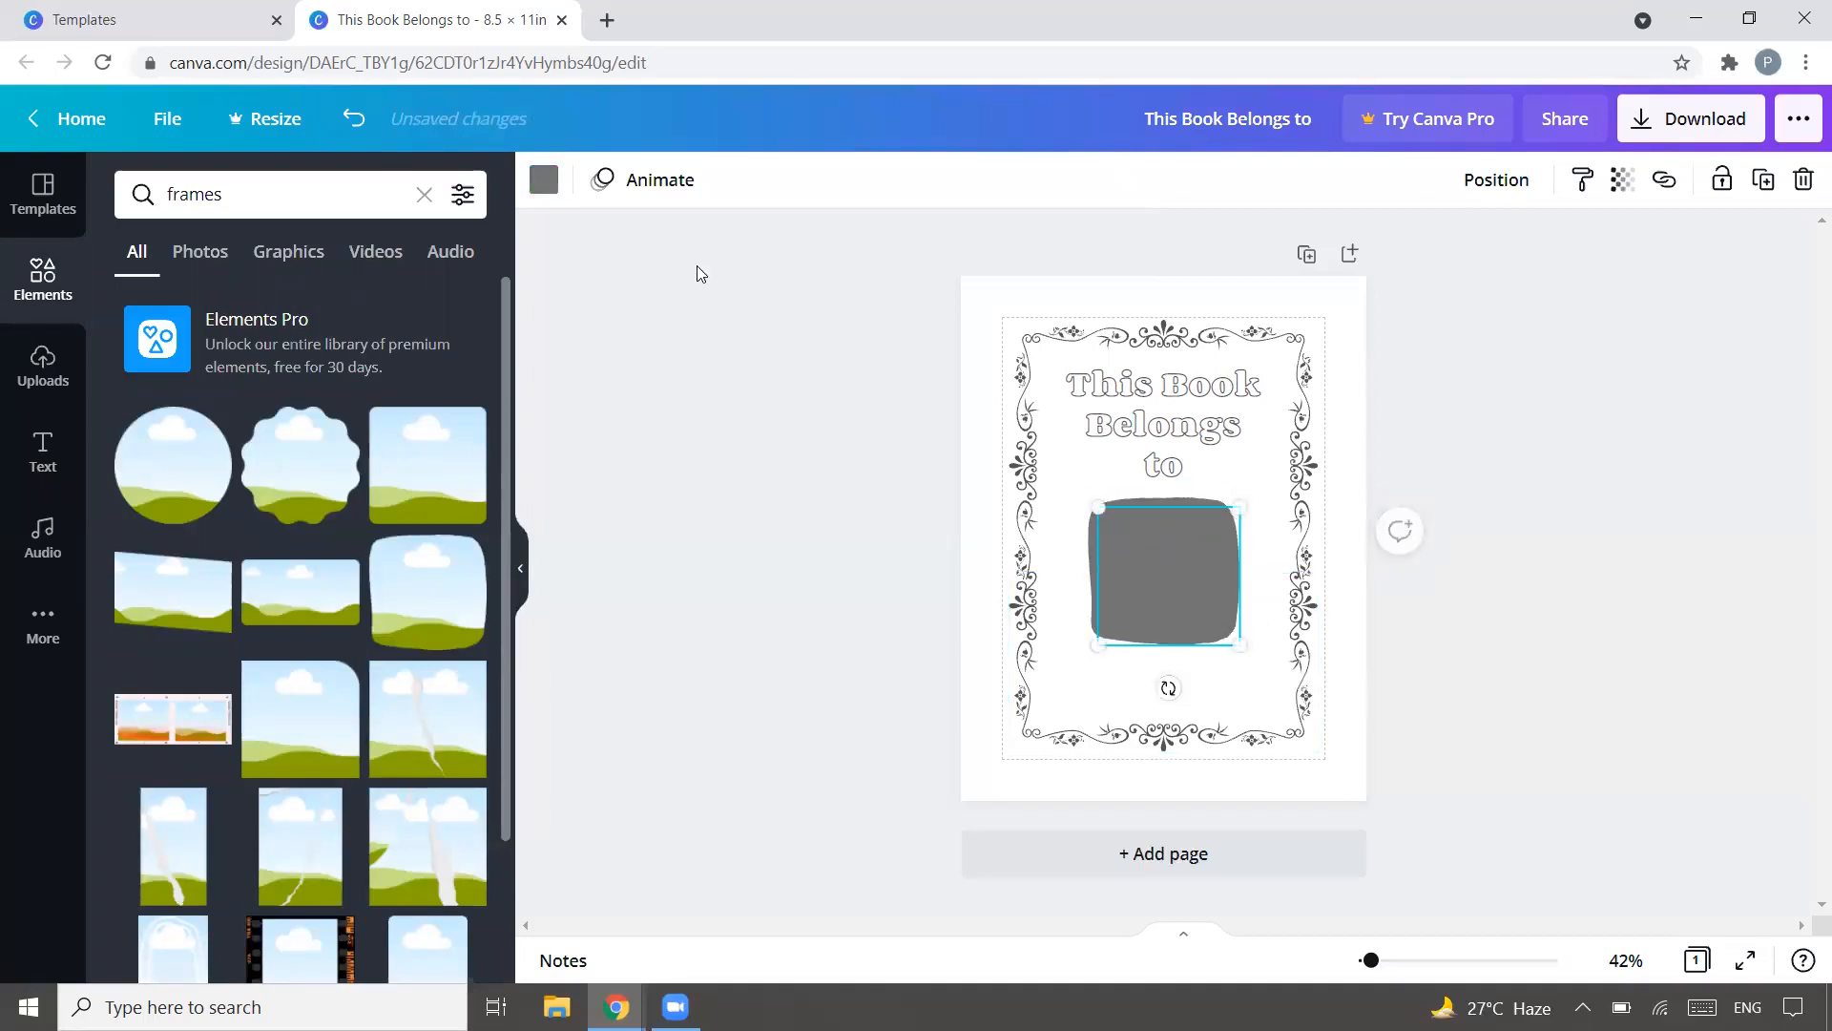
Step: Fill the smaller frame copy with white and nudge it over the grey frame so an even grey outline remains
click(544, 180)
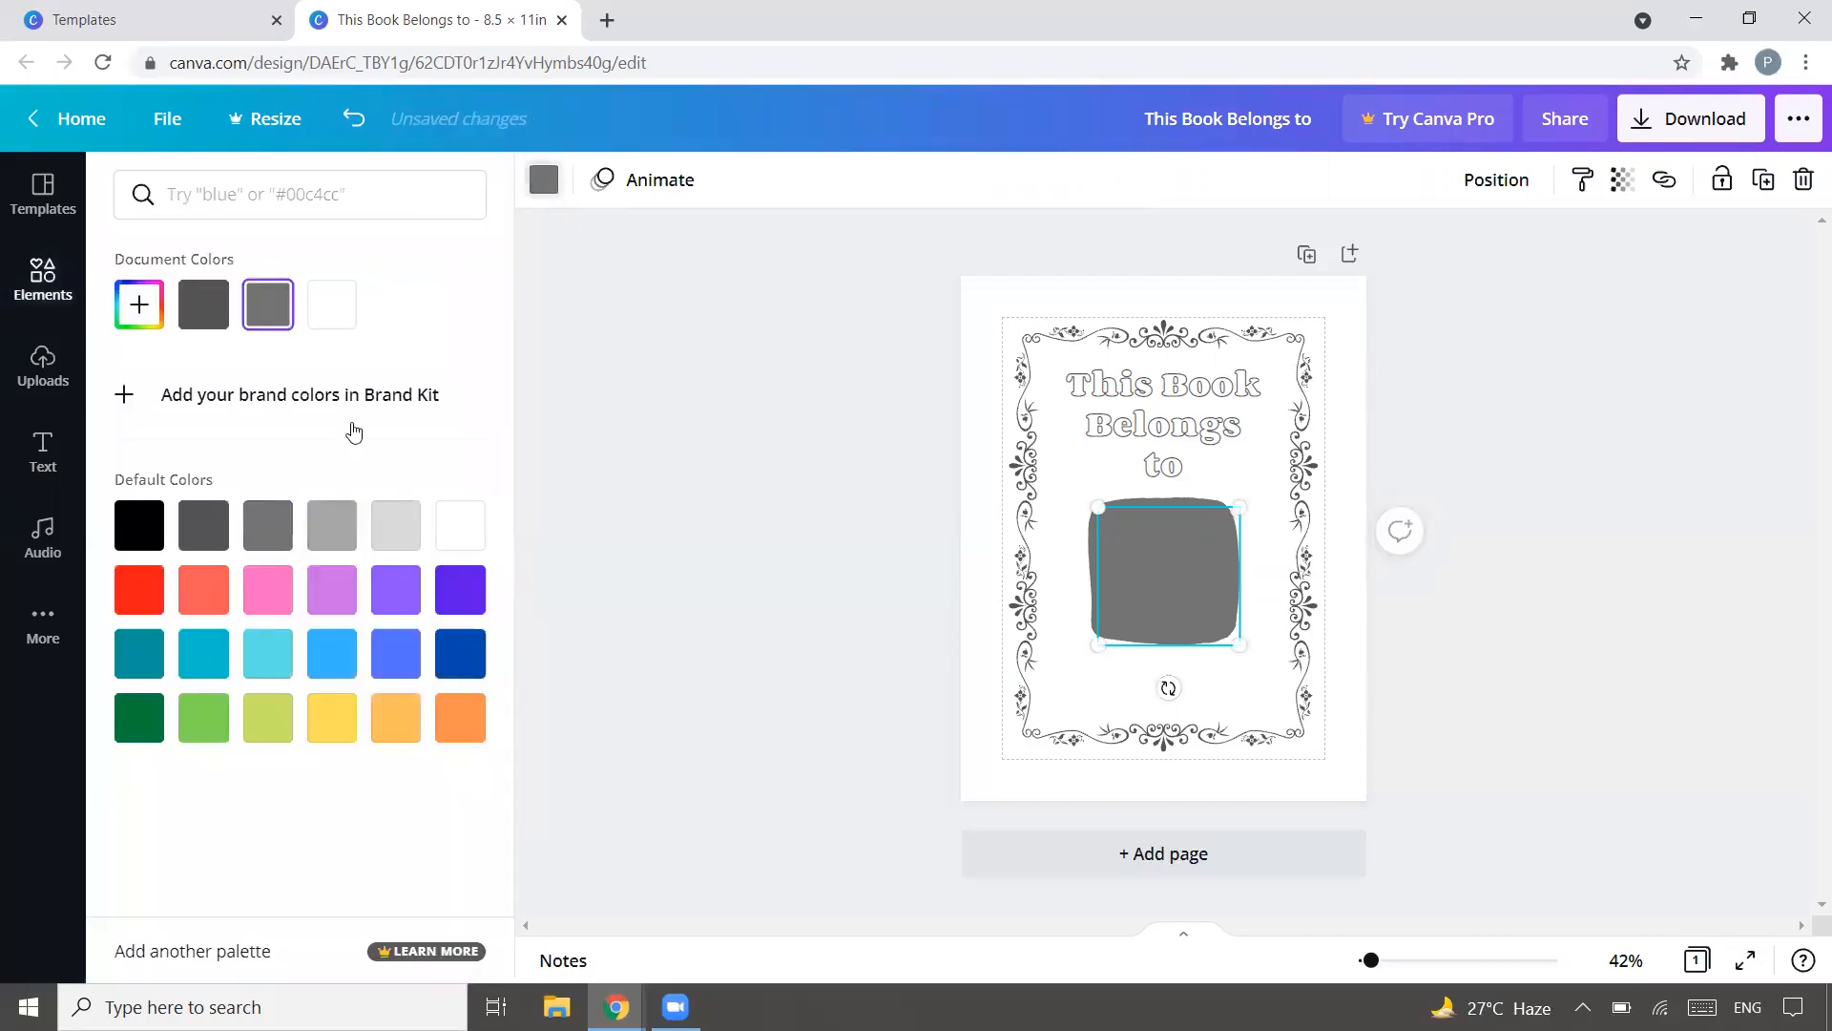
click(459, 525)
drag(1168, 567, 1164, 552)
click(1596, 493)
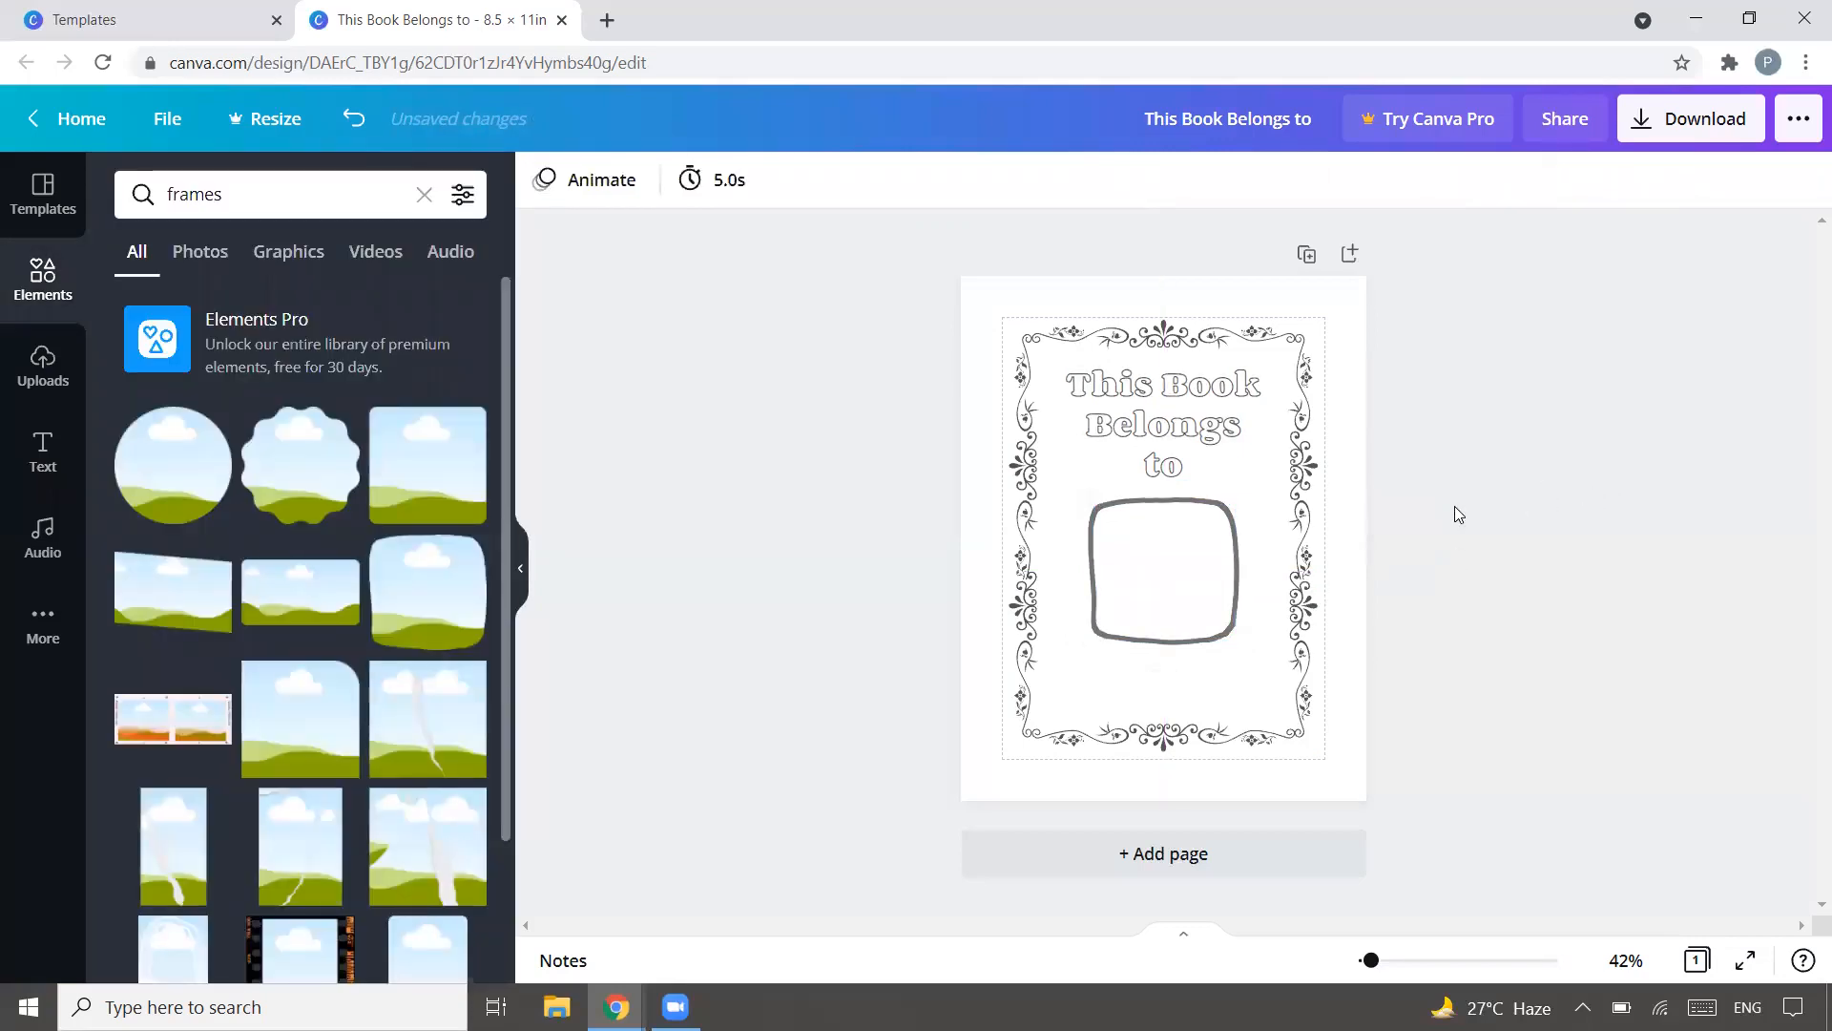
Step: Group the grey frame with its white copy and check the group's alignment to the page
click(1237, 565)
shift+click(1183, 551)
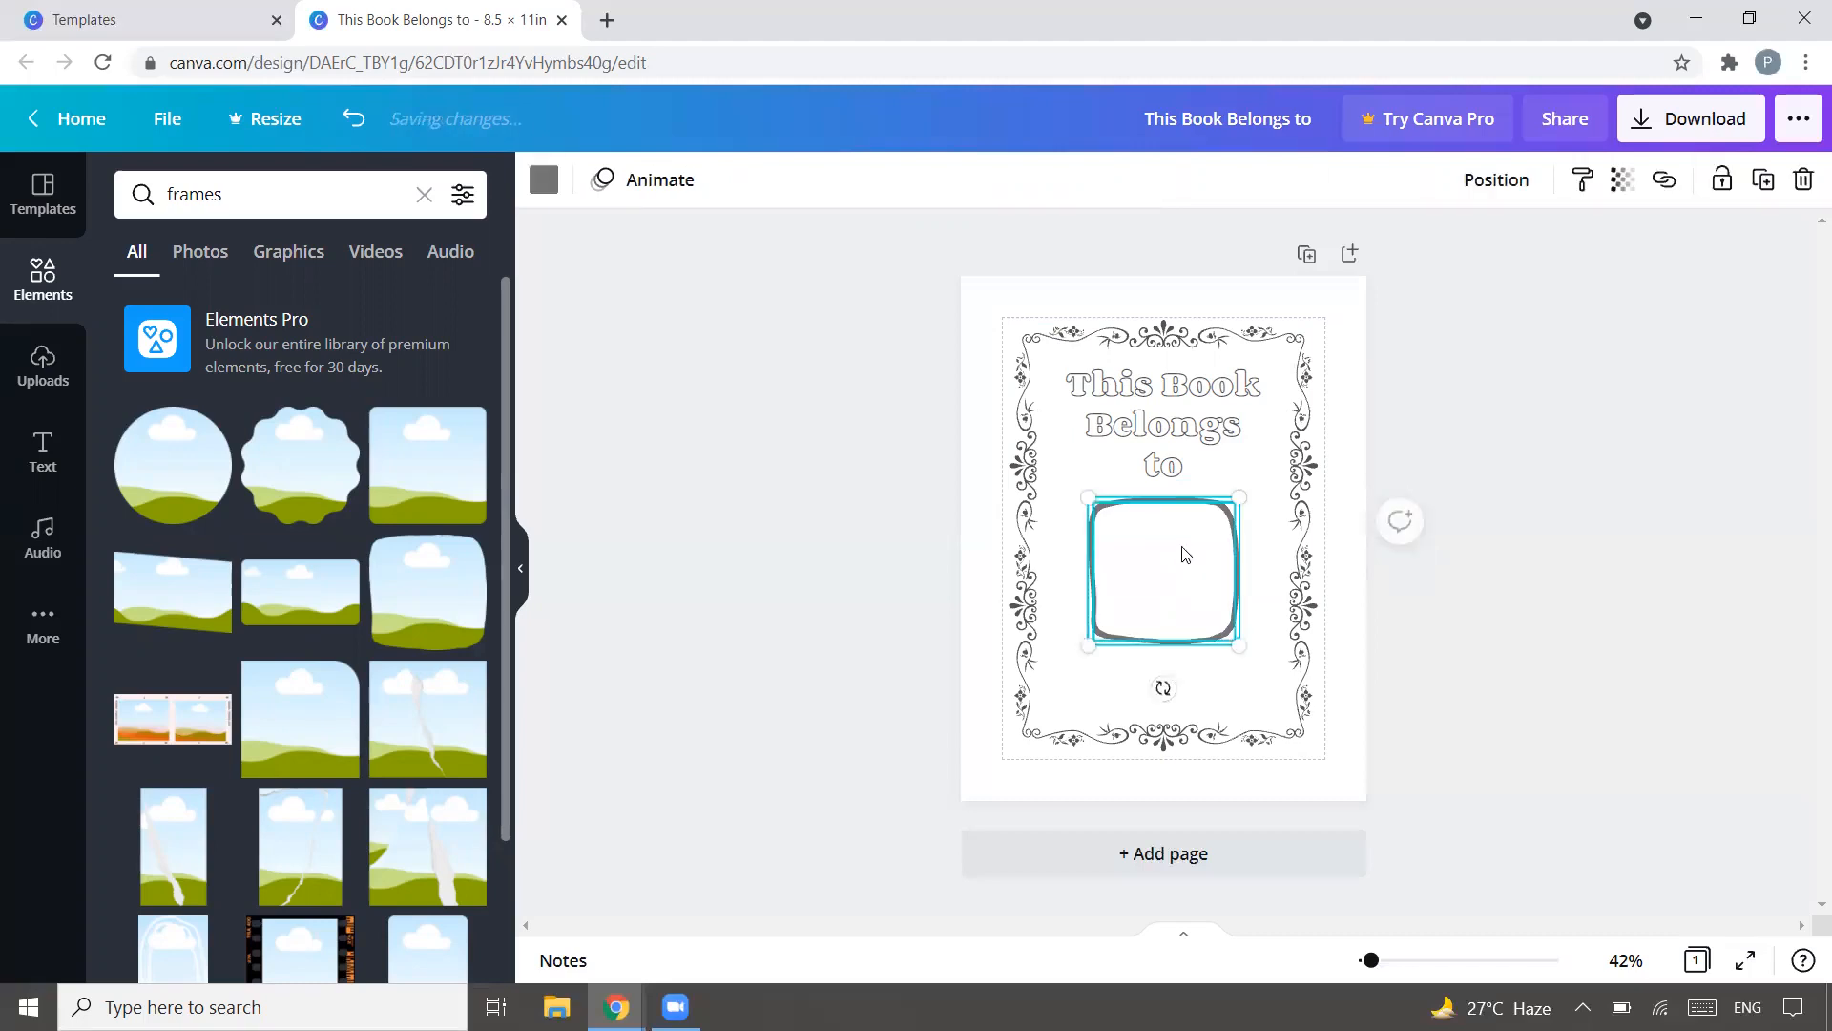
right_click(1183, 549)
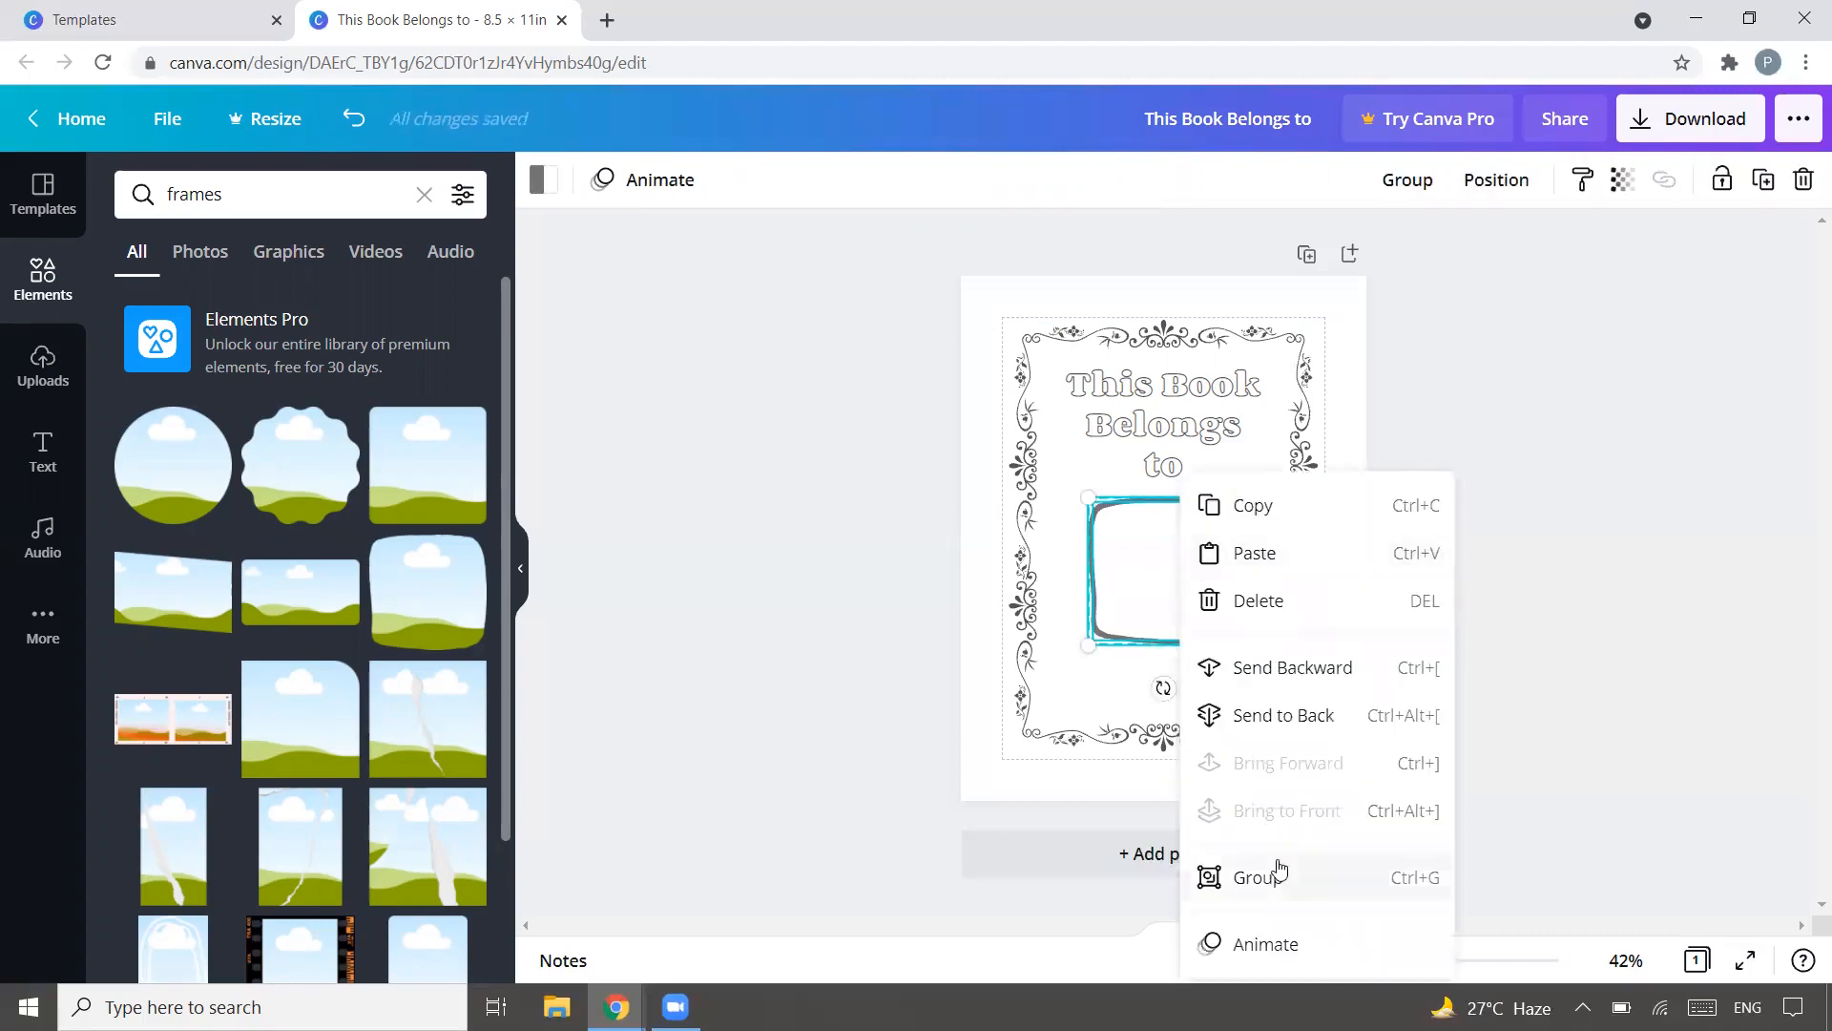
click(1276, 873)
click(1588, 531)
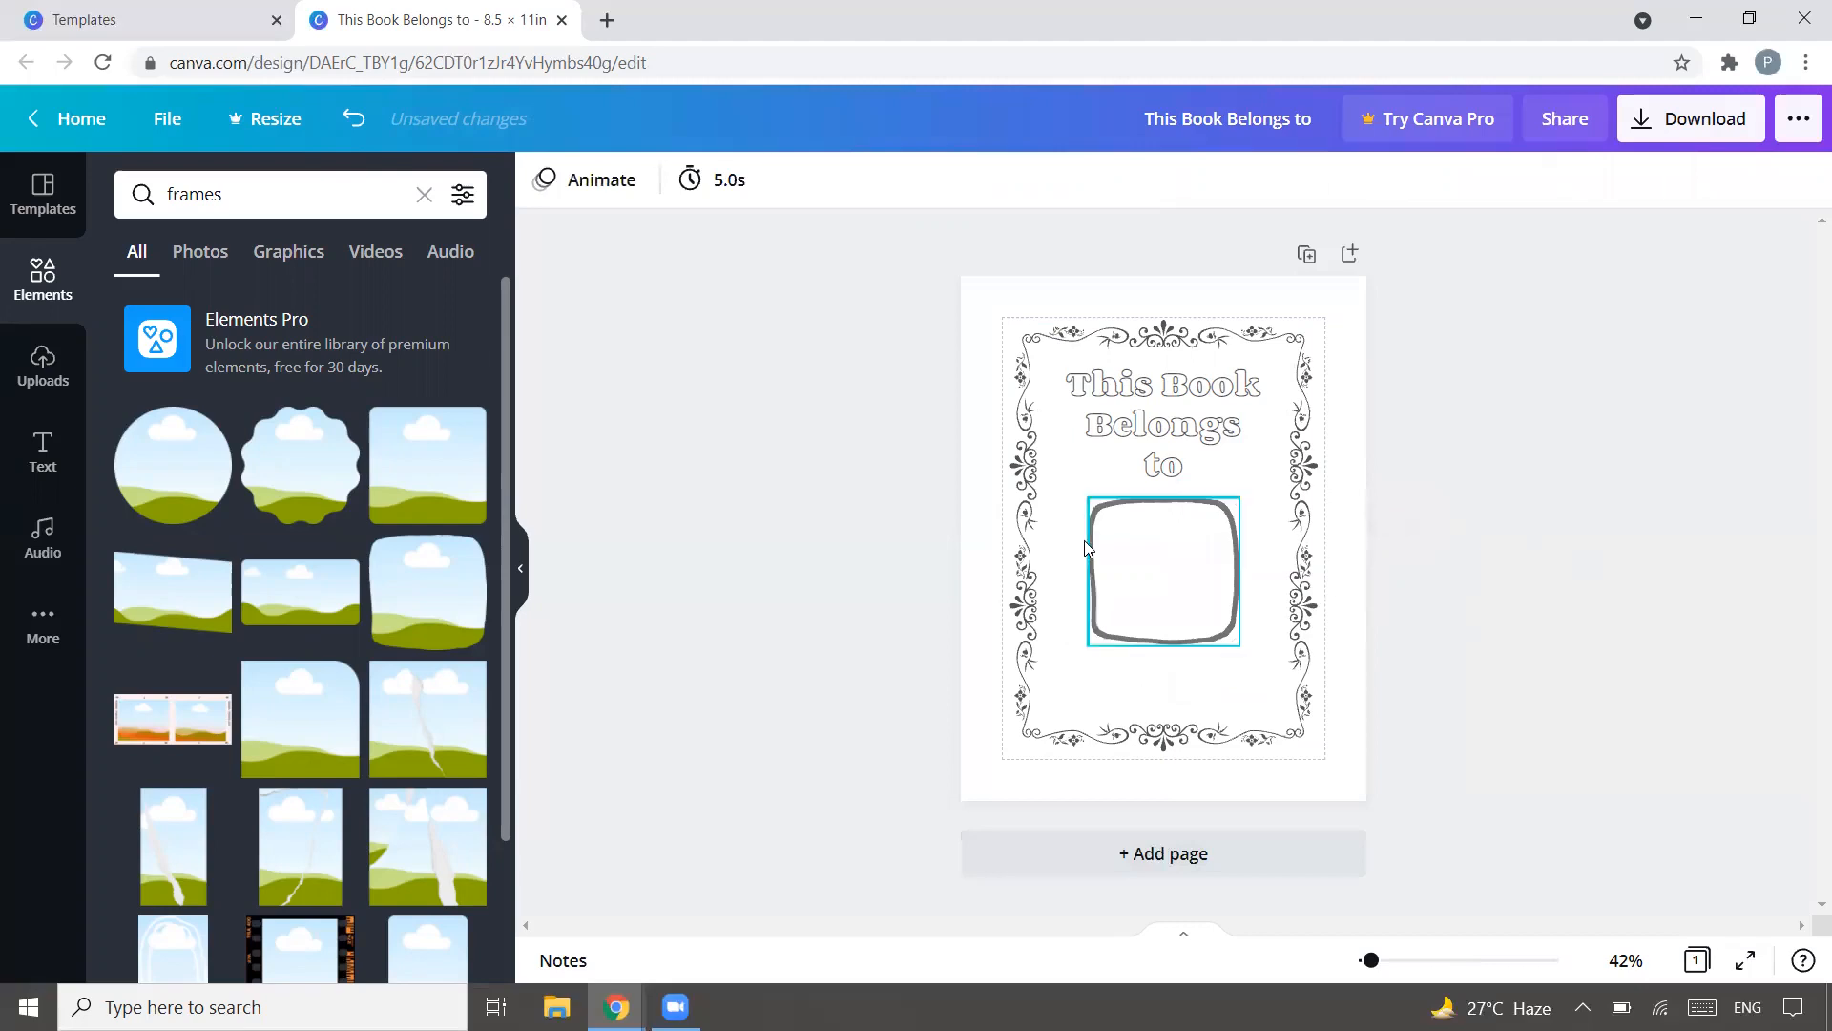
click(1159, 547)
click(1486, 185)
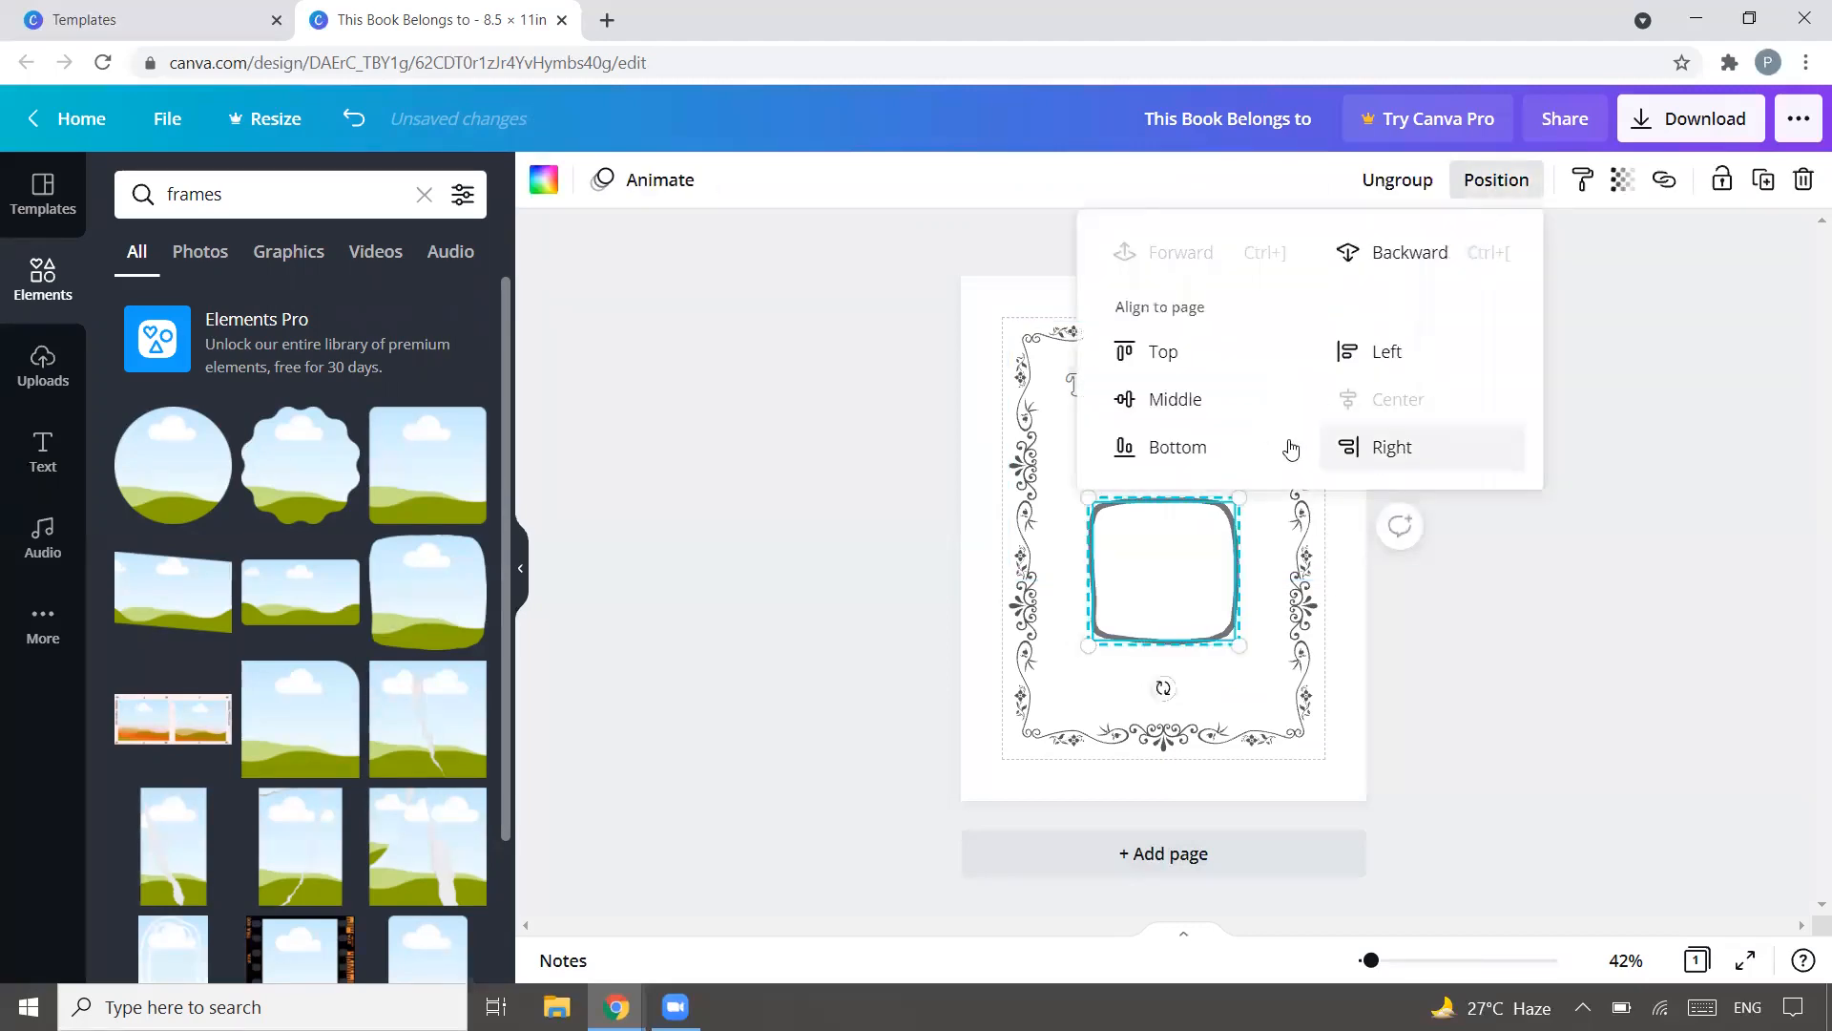
click(1543, 575)
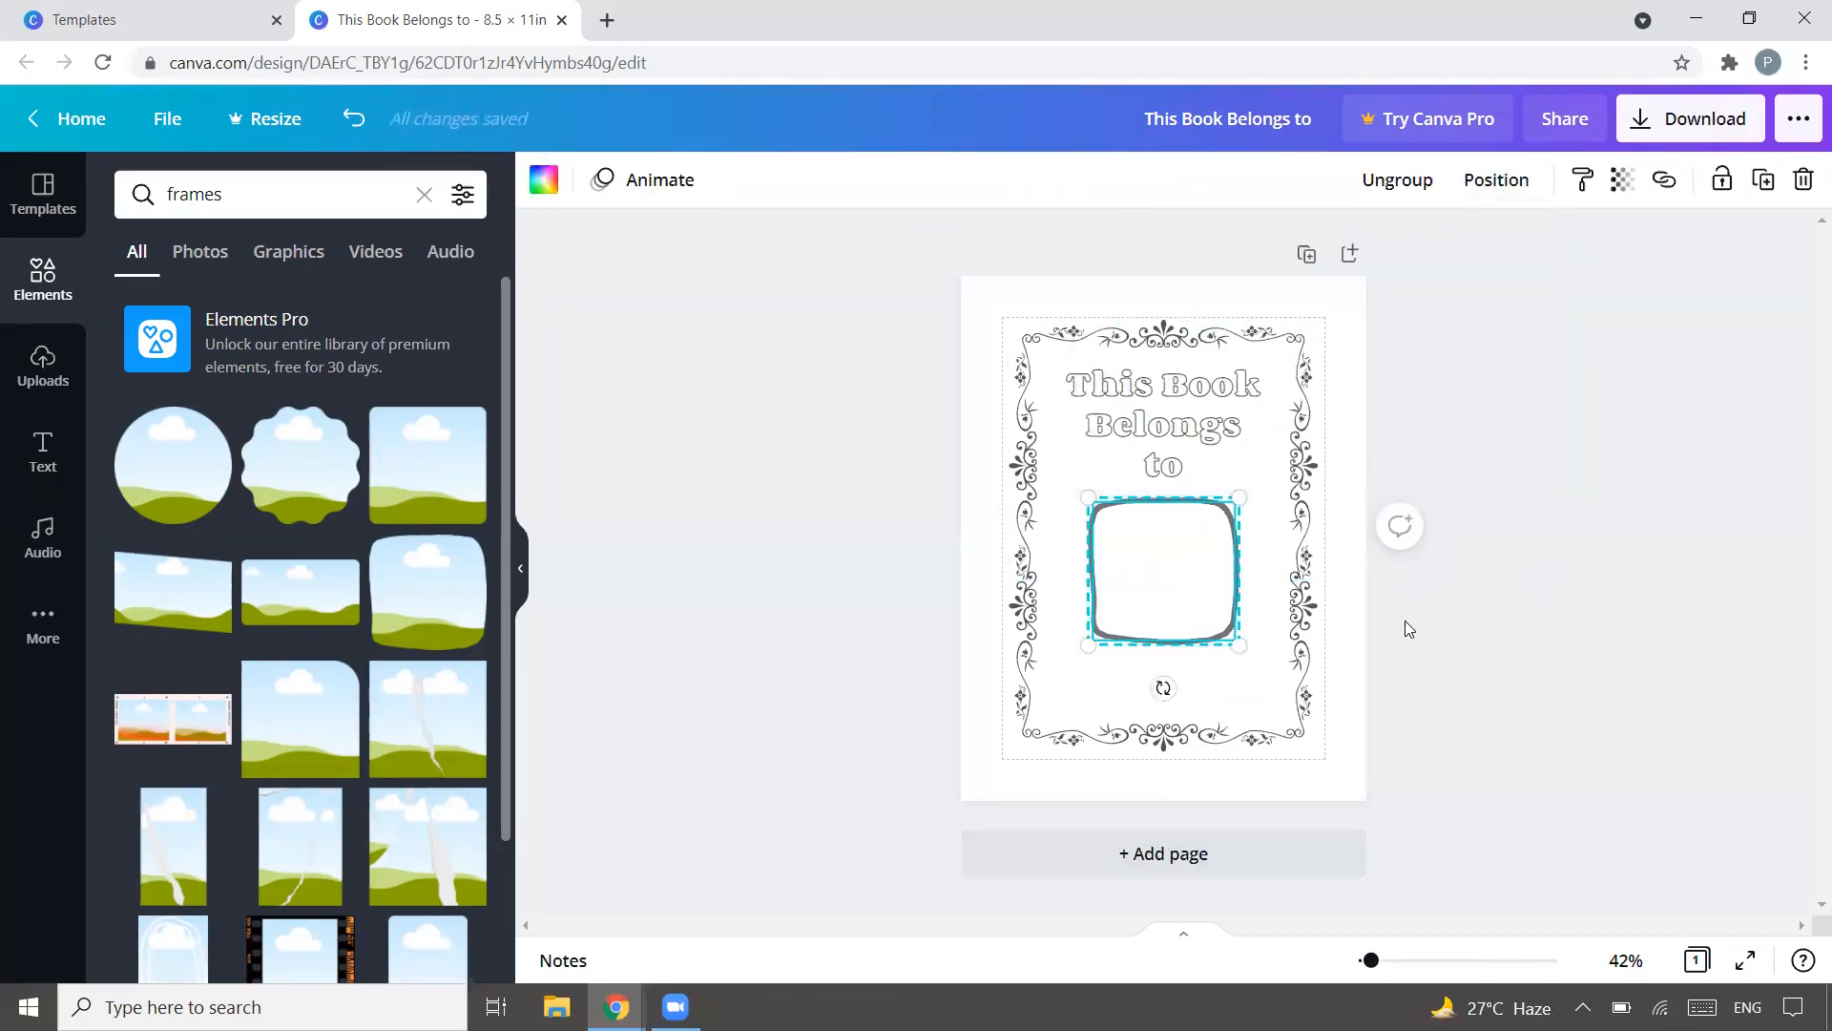
click(1587, 589)
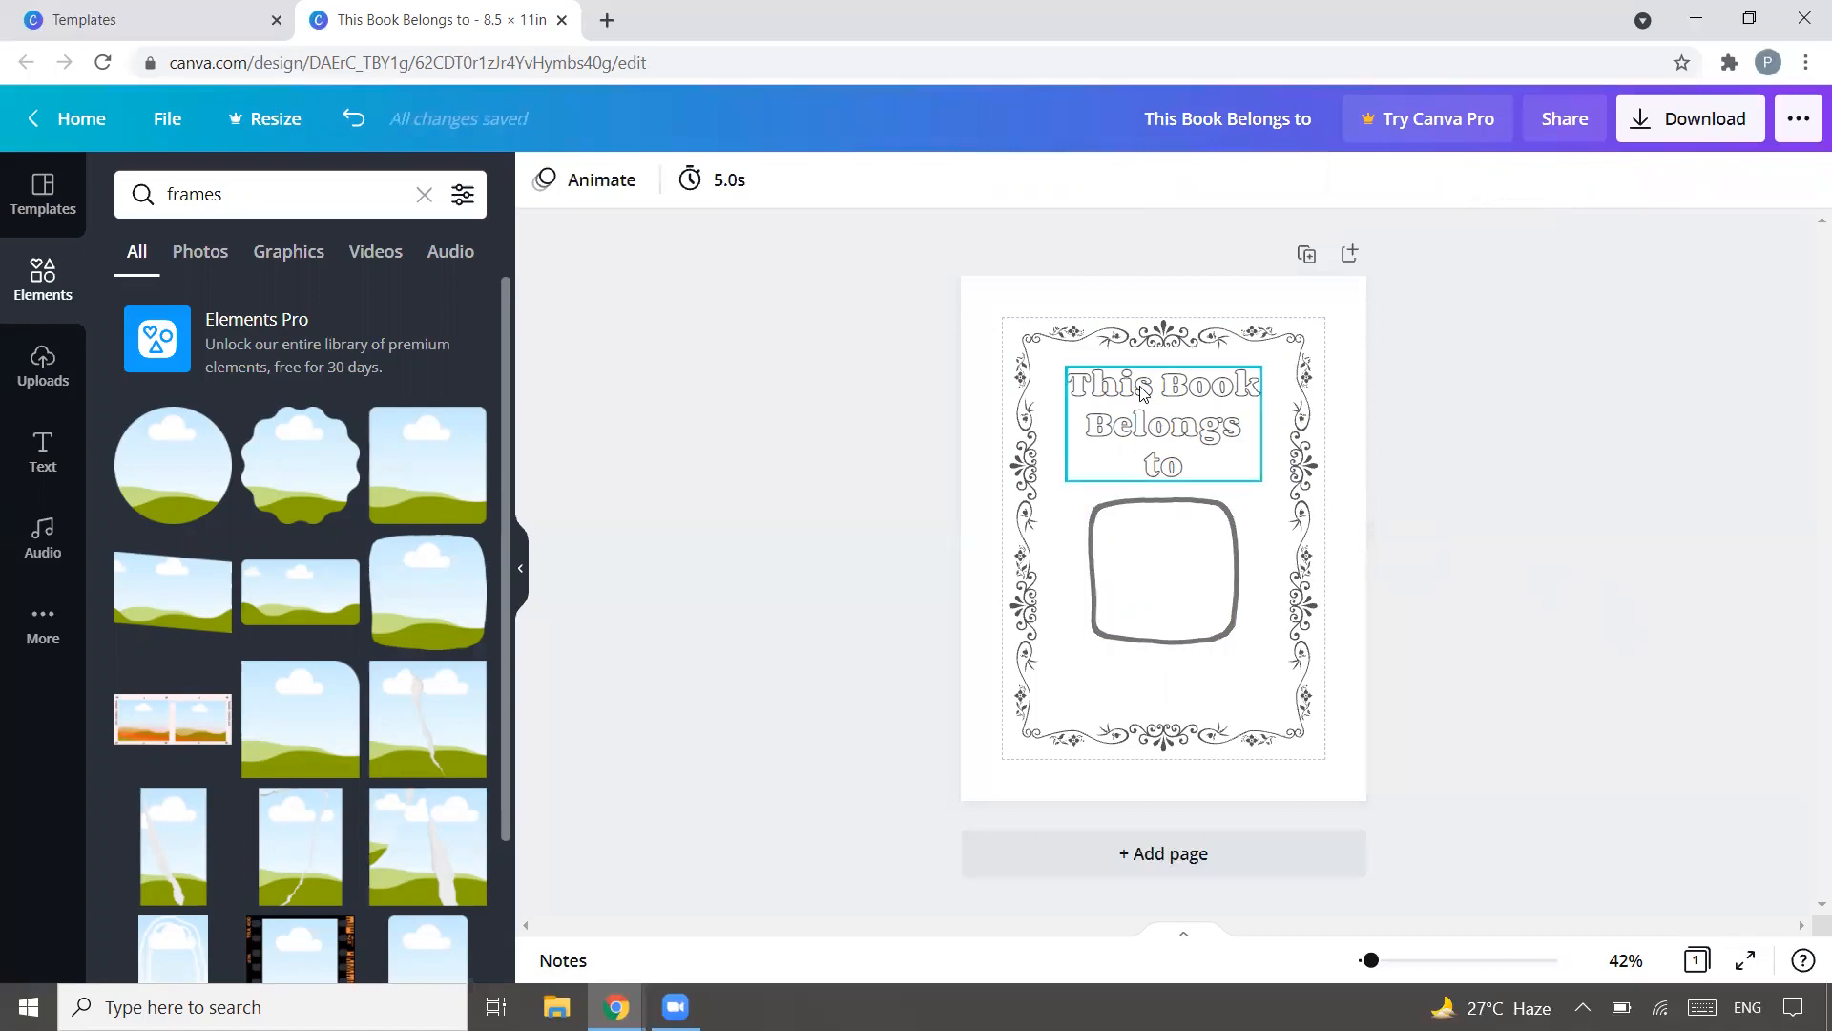
Step: Search the elements for "line" and add the plain dotted line to the page
double_click(208, 193)
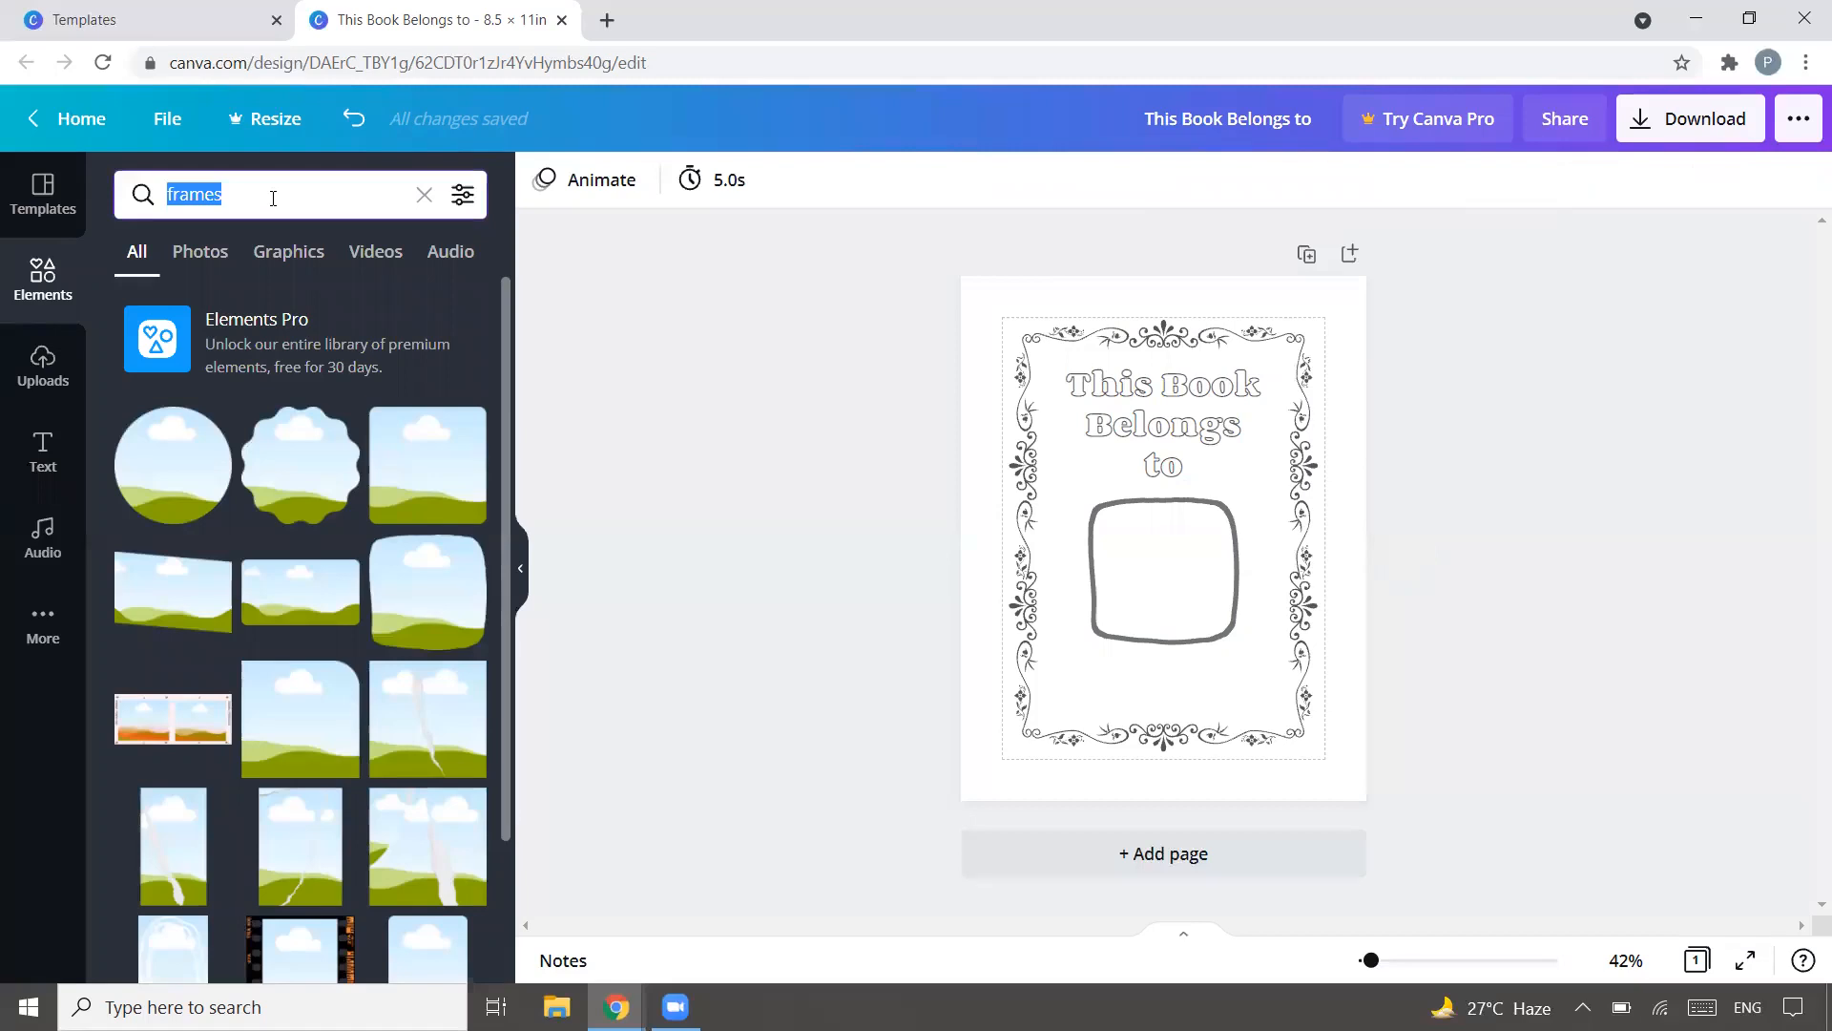
text(line)
key(Return)
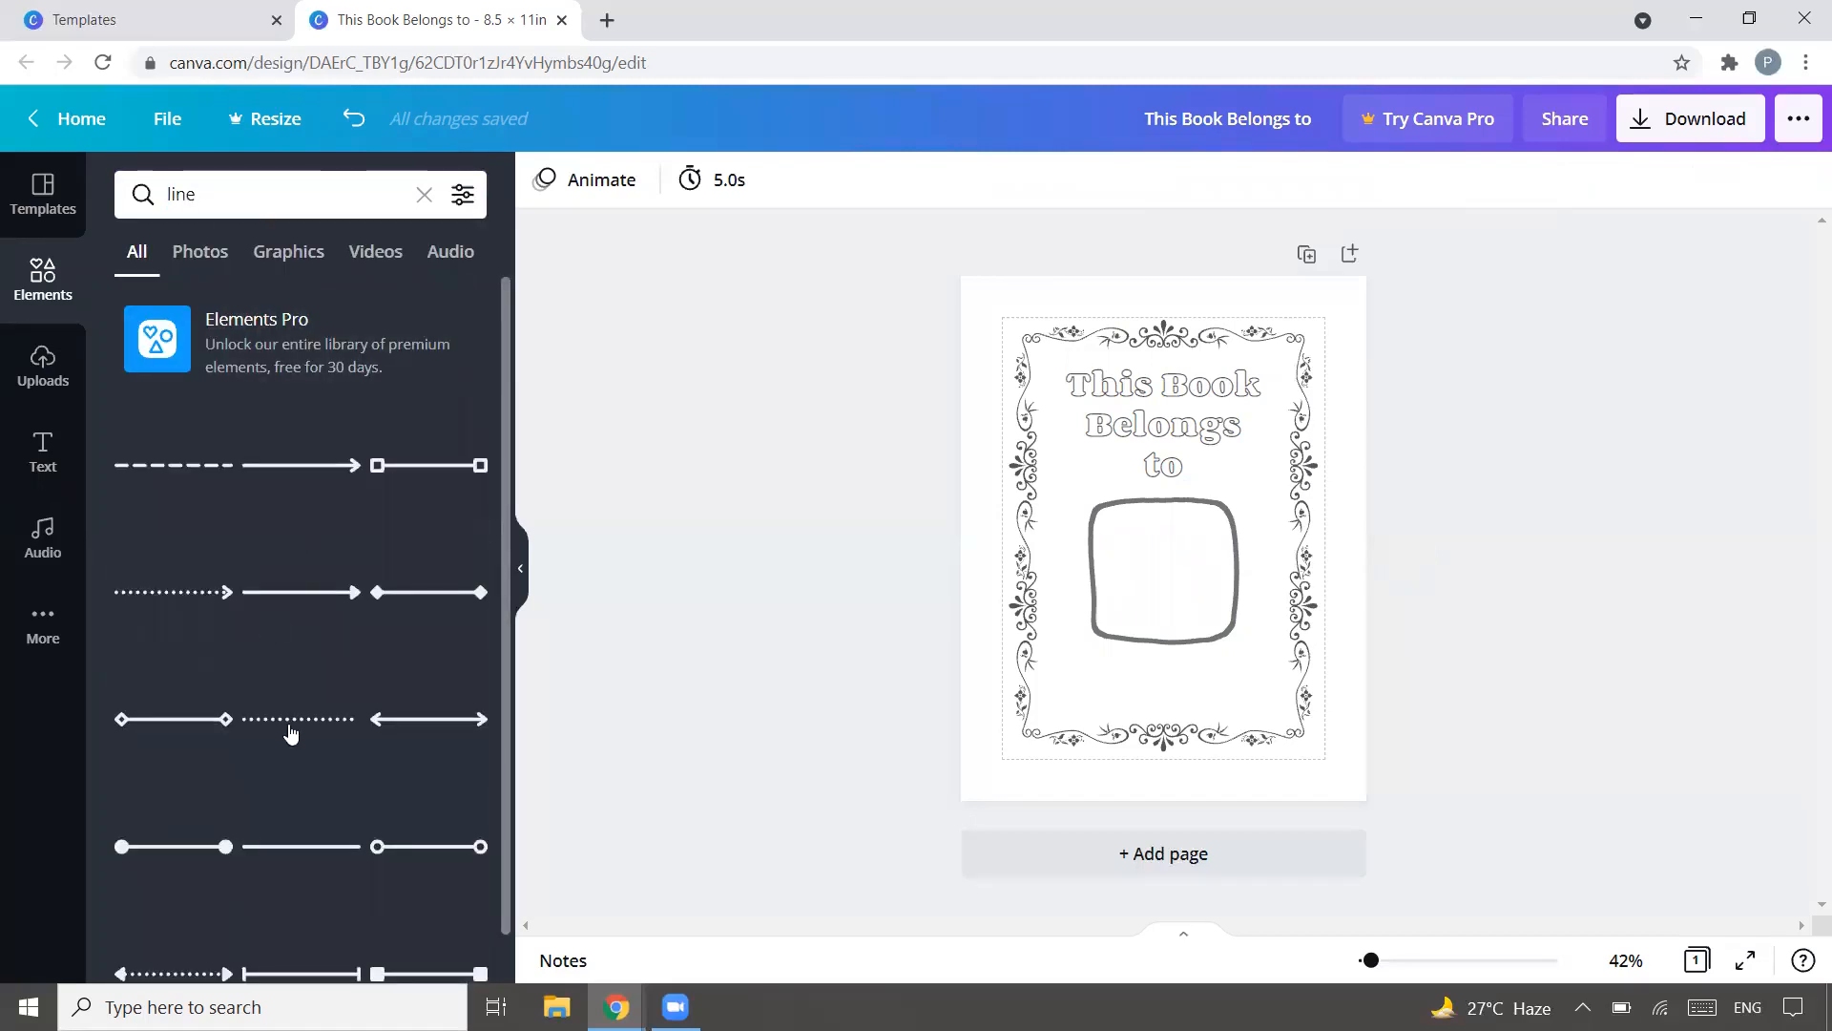
click(291, 733)
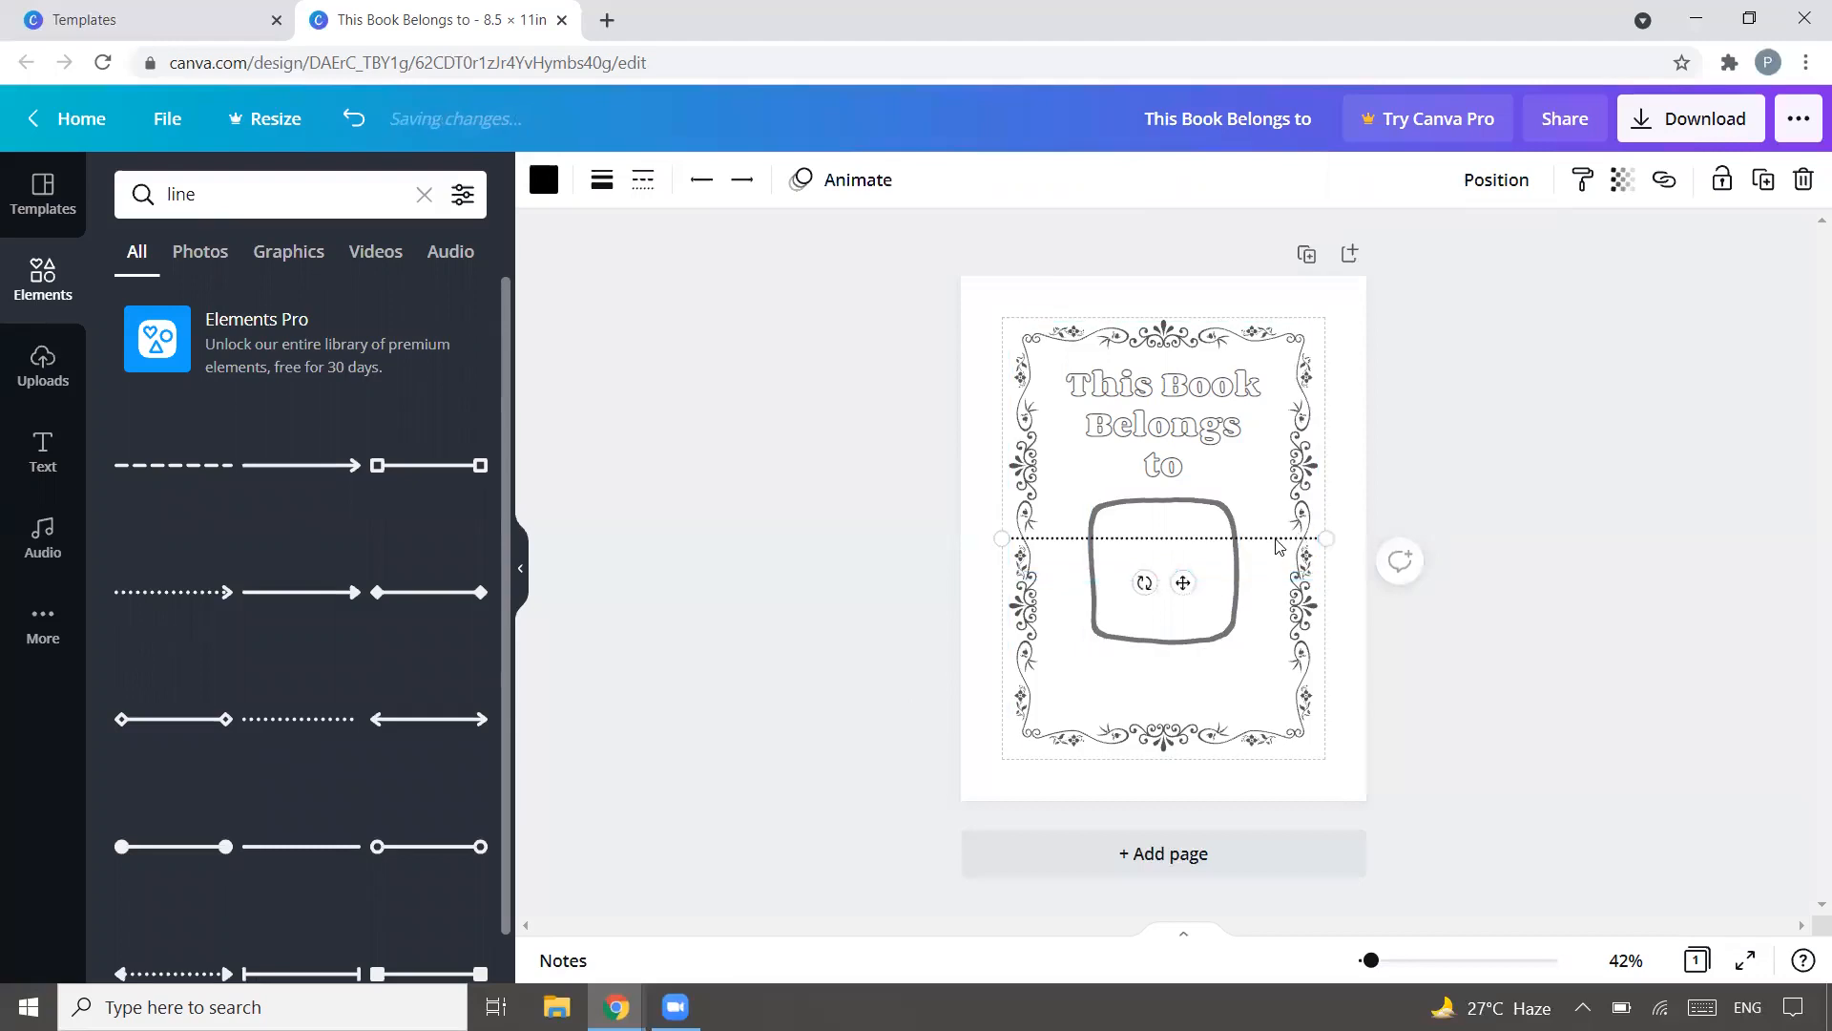
Step: Move the dotted line below the rounded box, shorten it to about the title's width and centre it horizontally on the page
drag(1279, 565, 1262, 696)
drag(998, 693, 1162, 696)
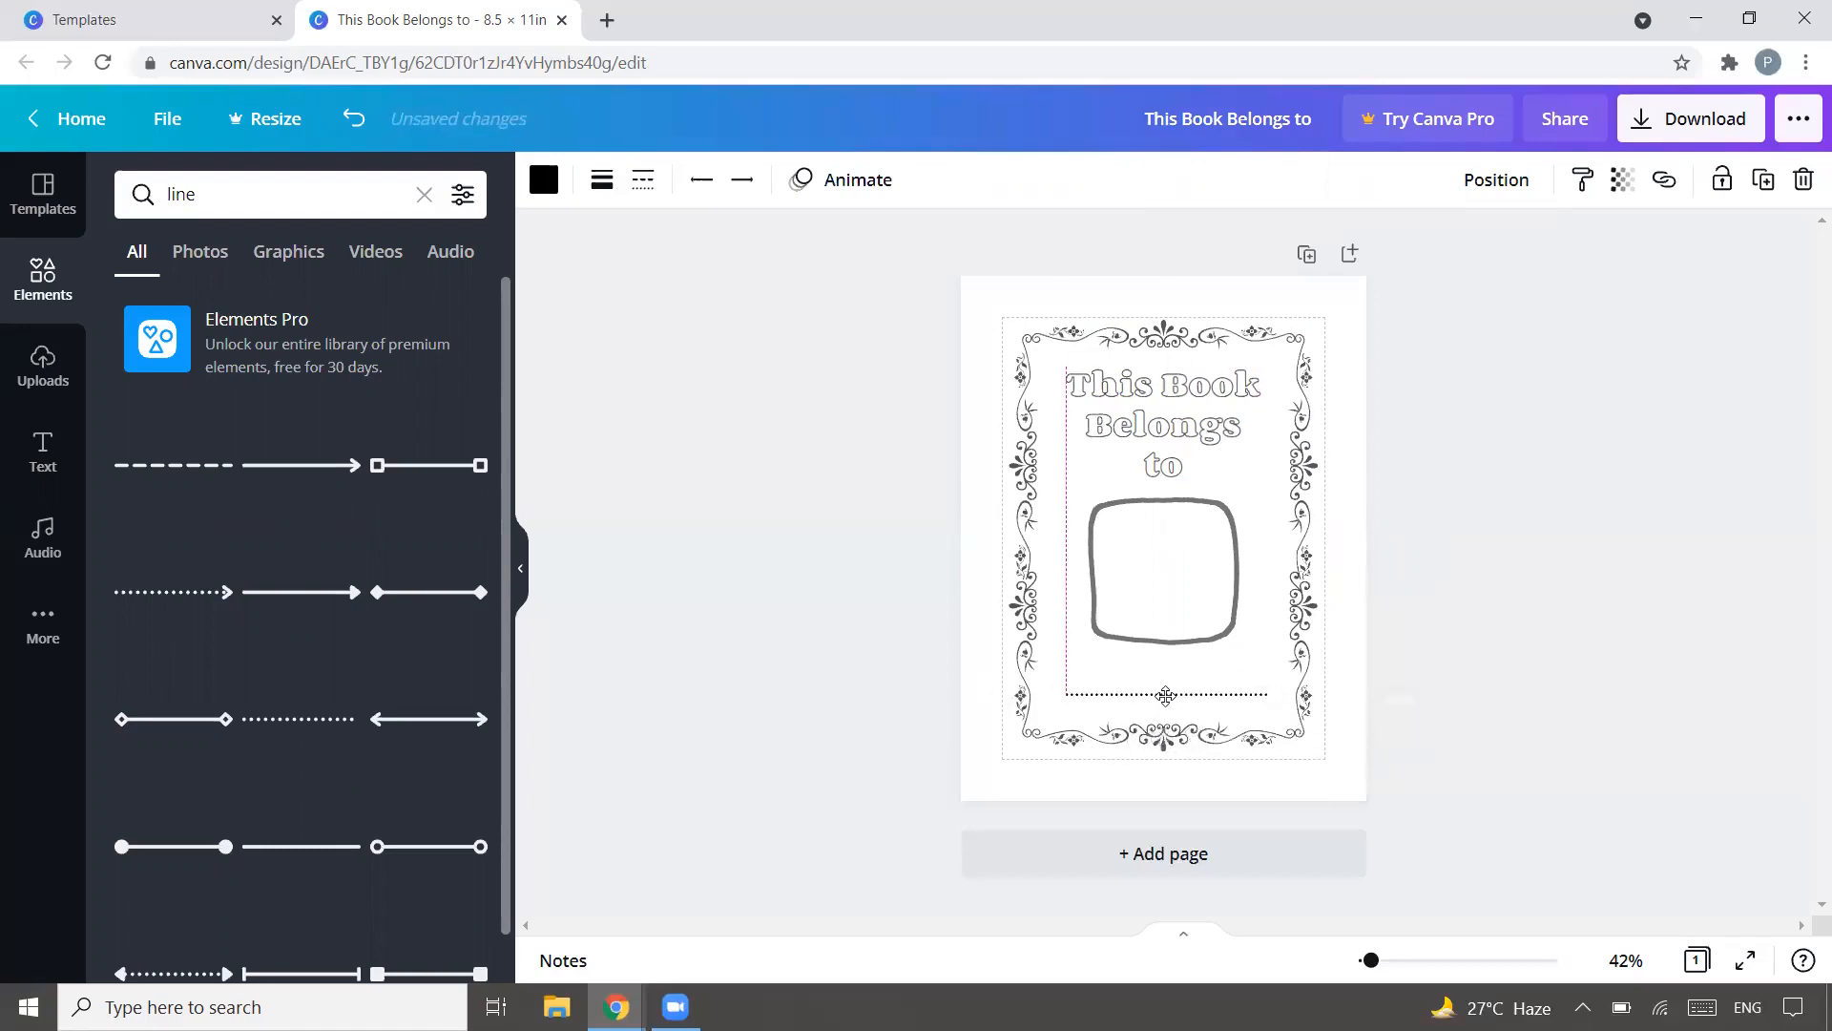
click(1494, 181)
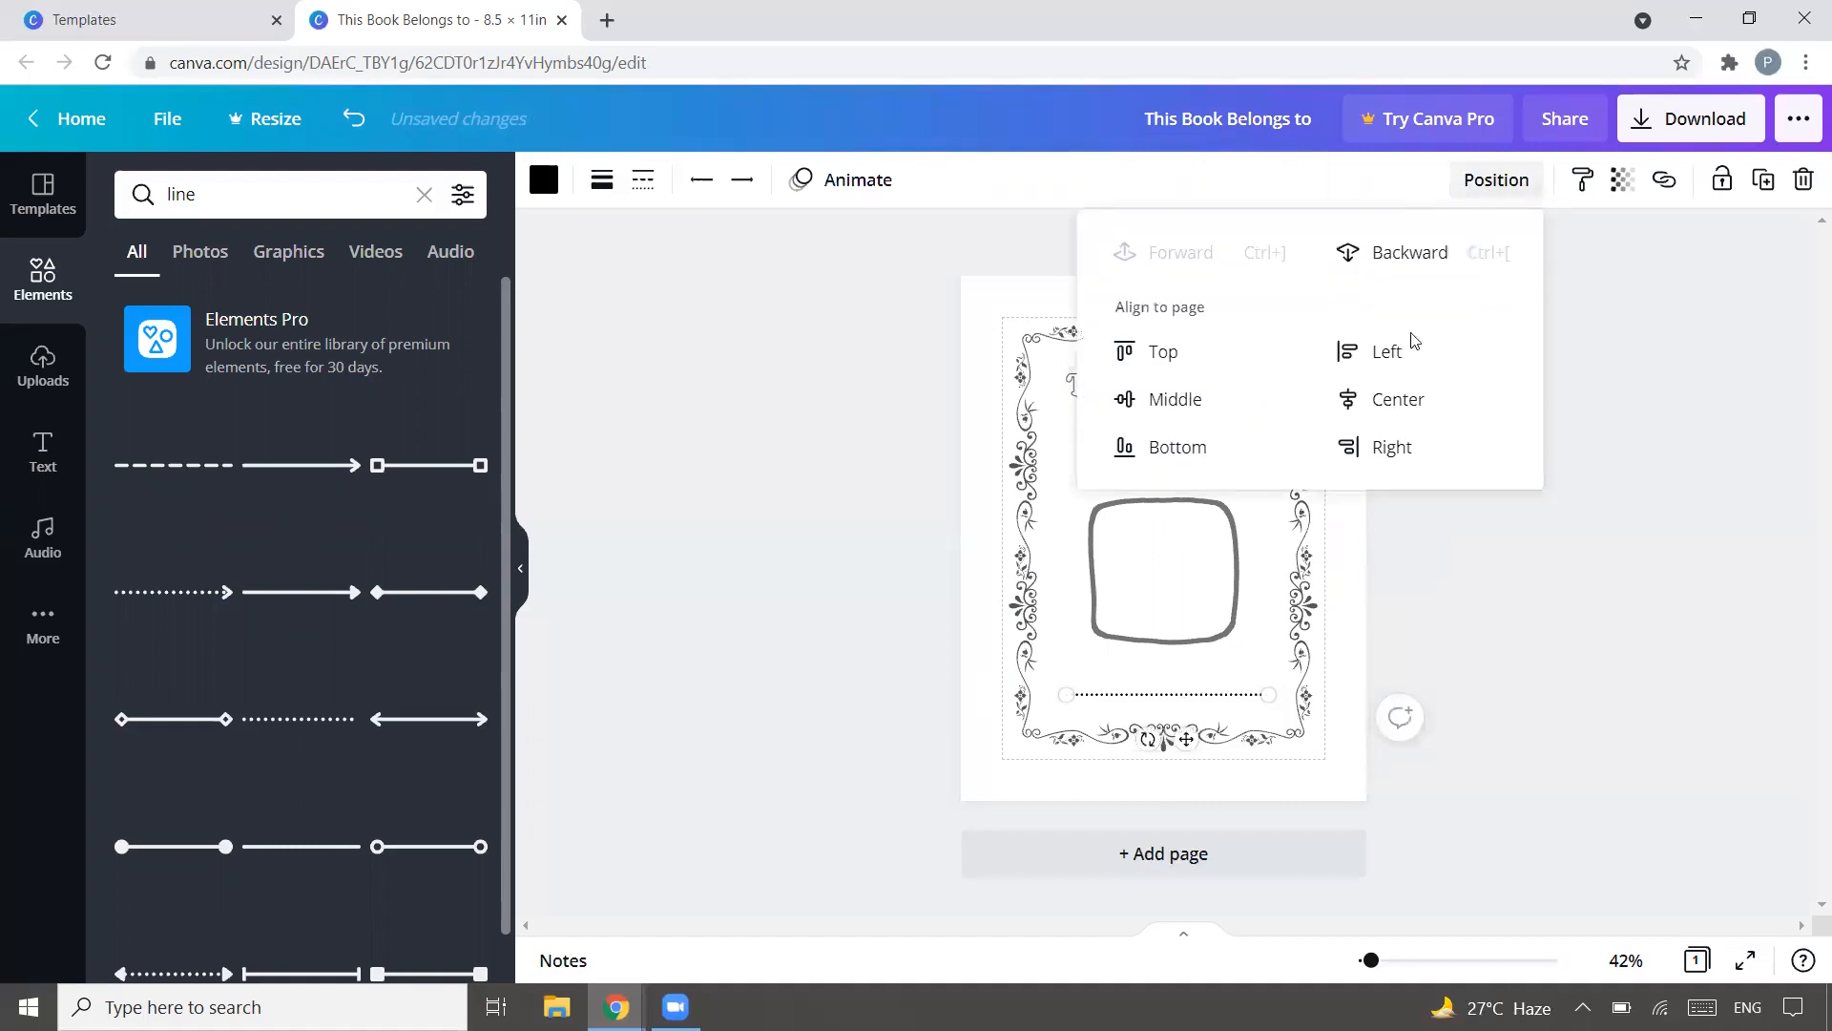
click(1383, 409)
click(1521, 598)
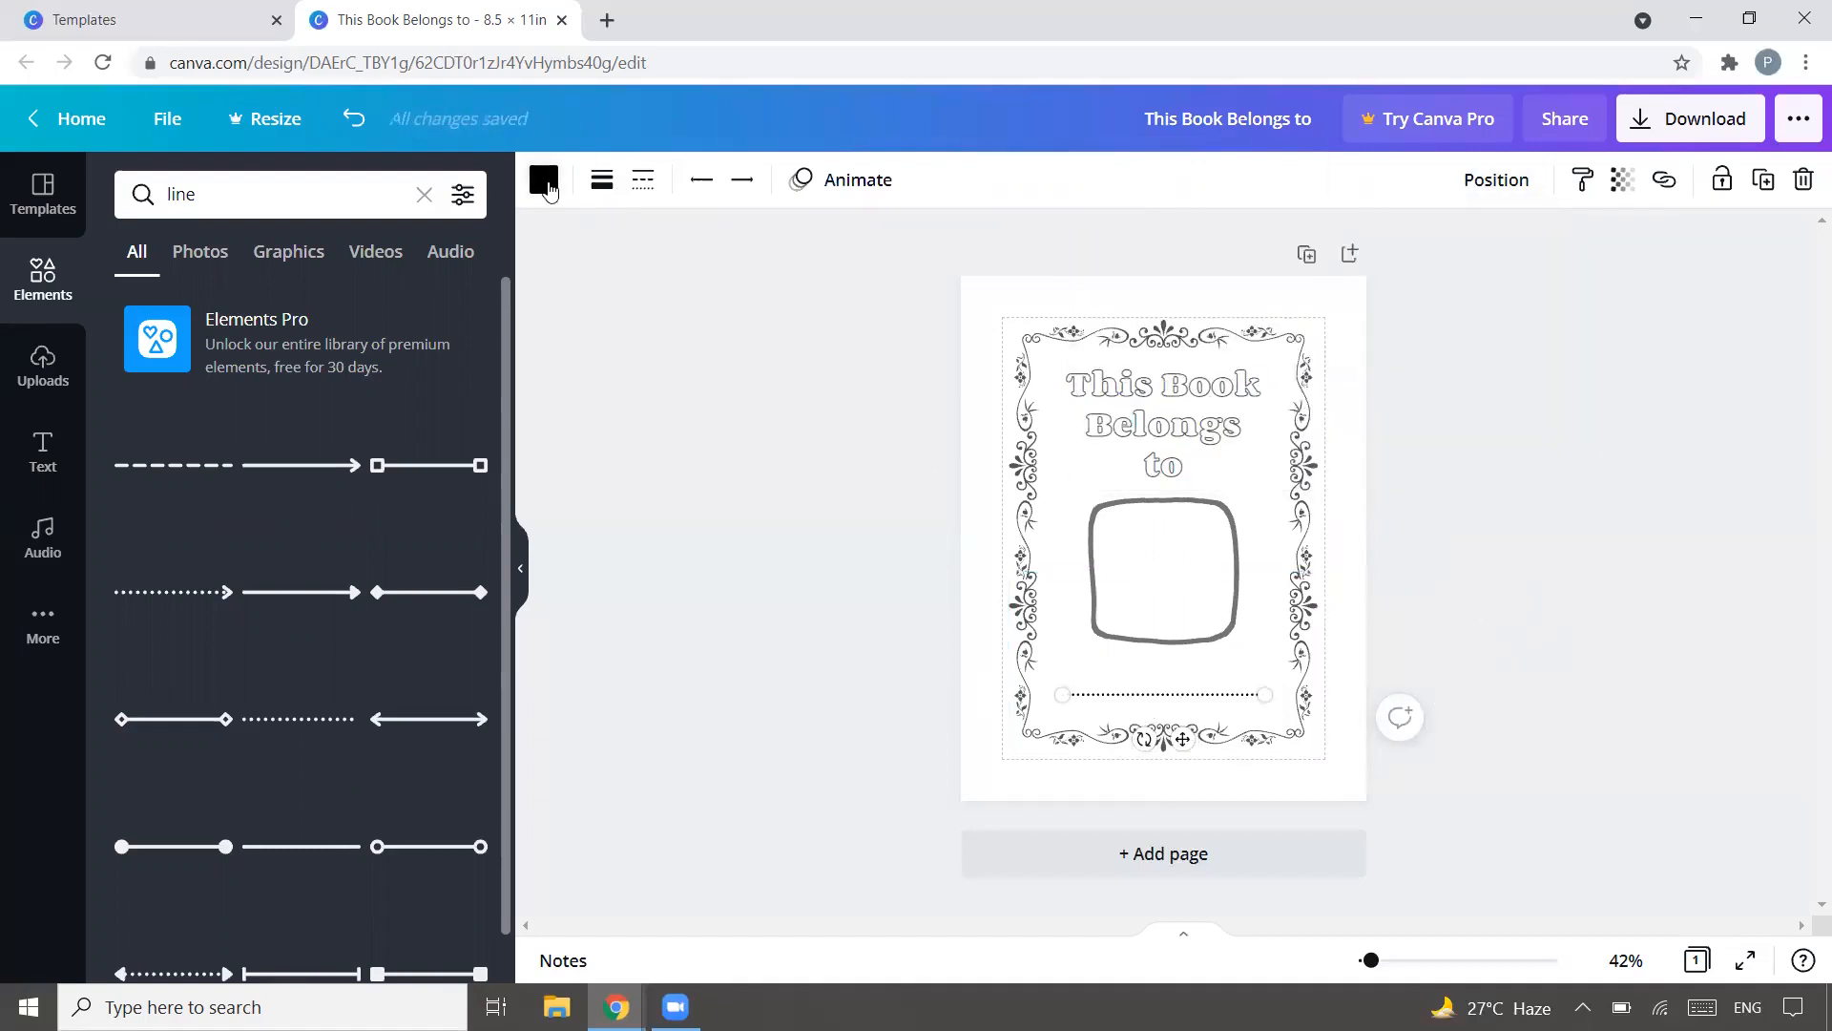
Step: Recolour the dotted line dark grey and deselect it
click(542, 181)
click(262, 531)
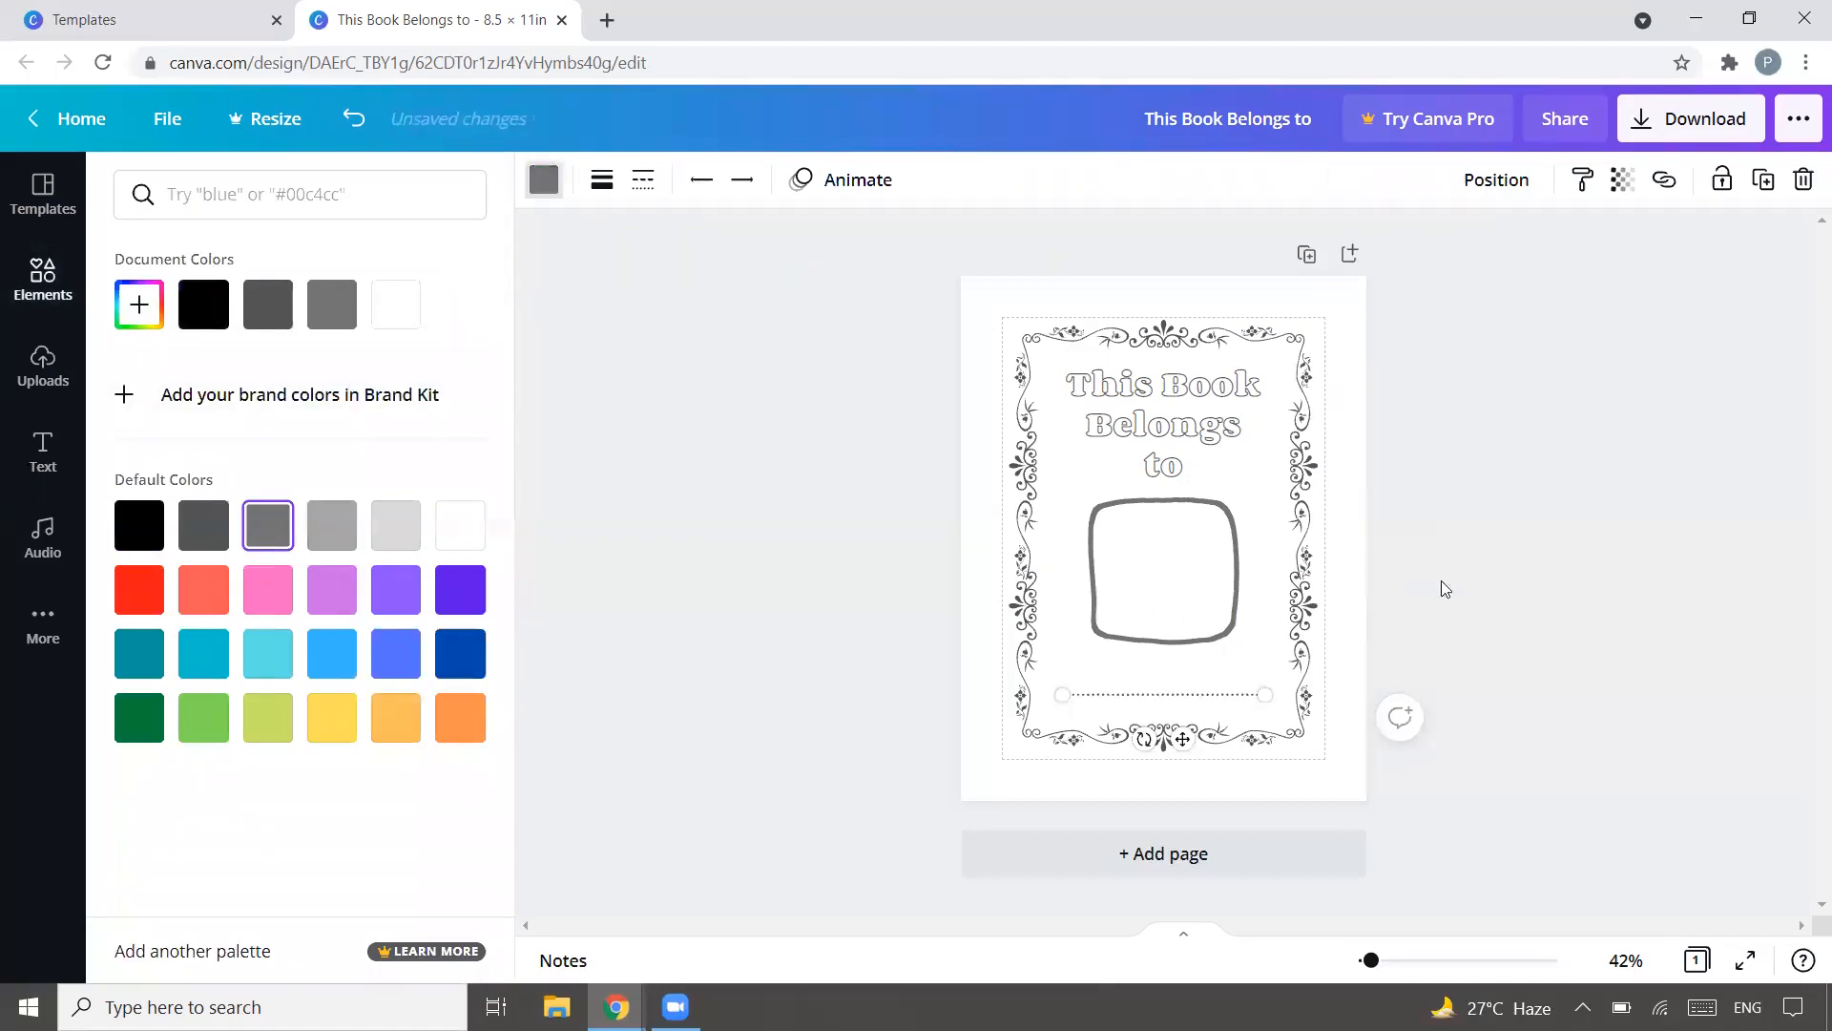
click(204, 524)
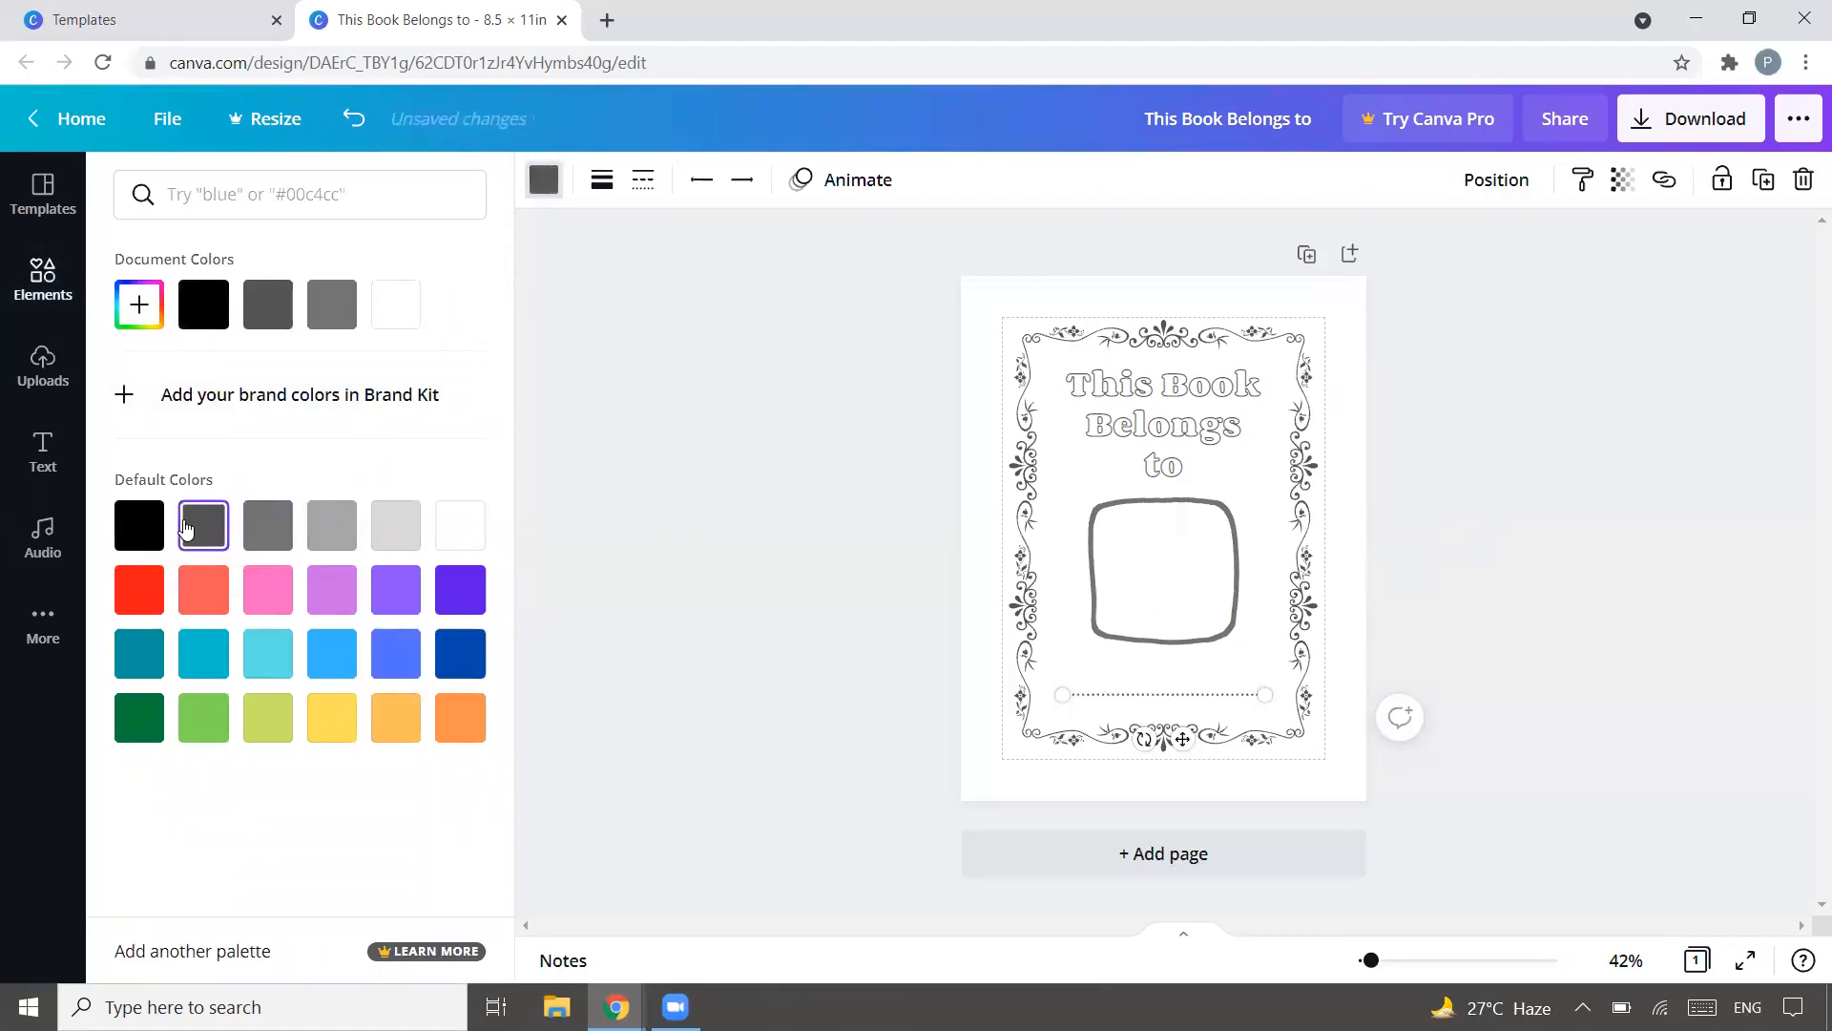
click(1585, 483)
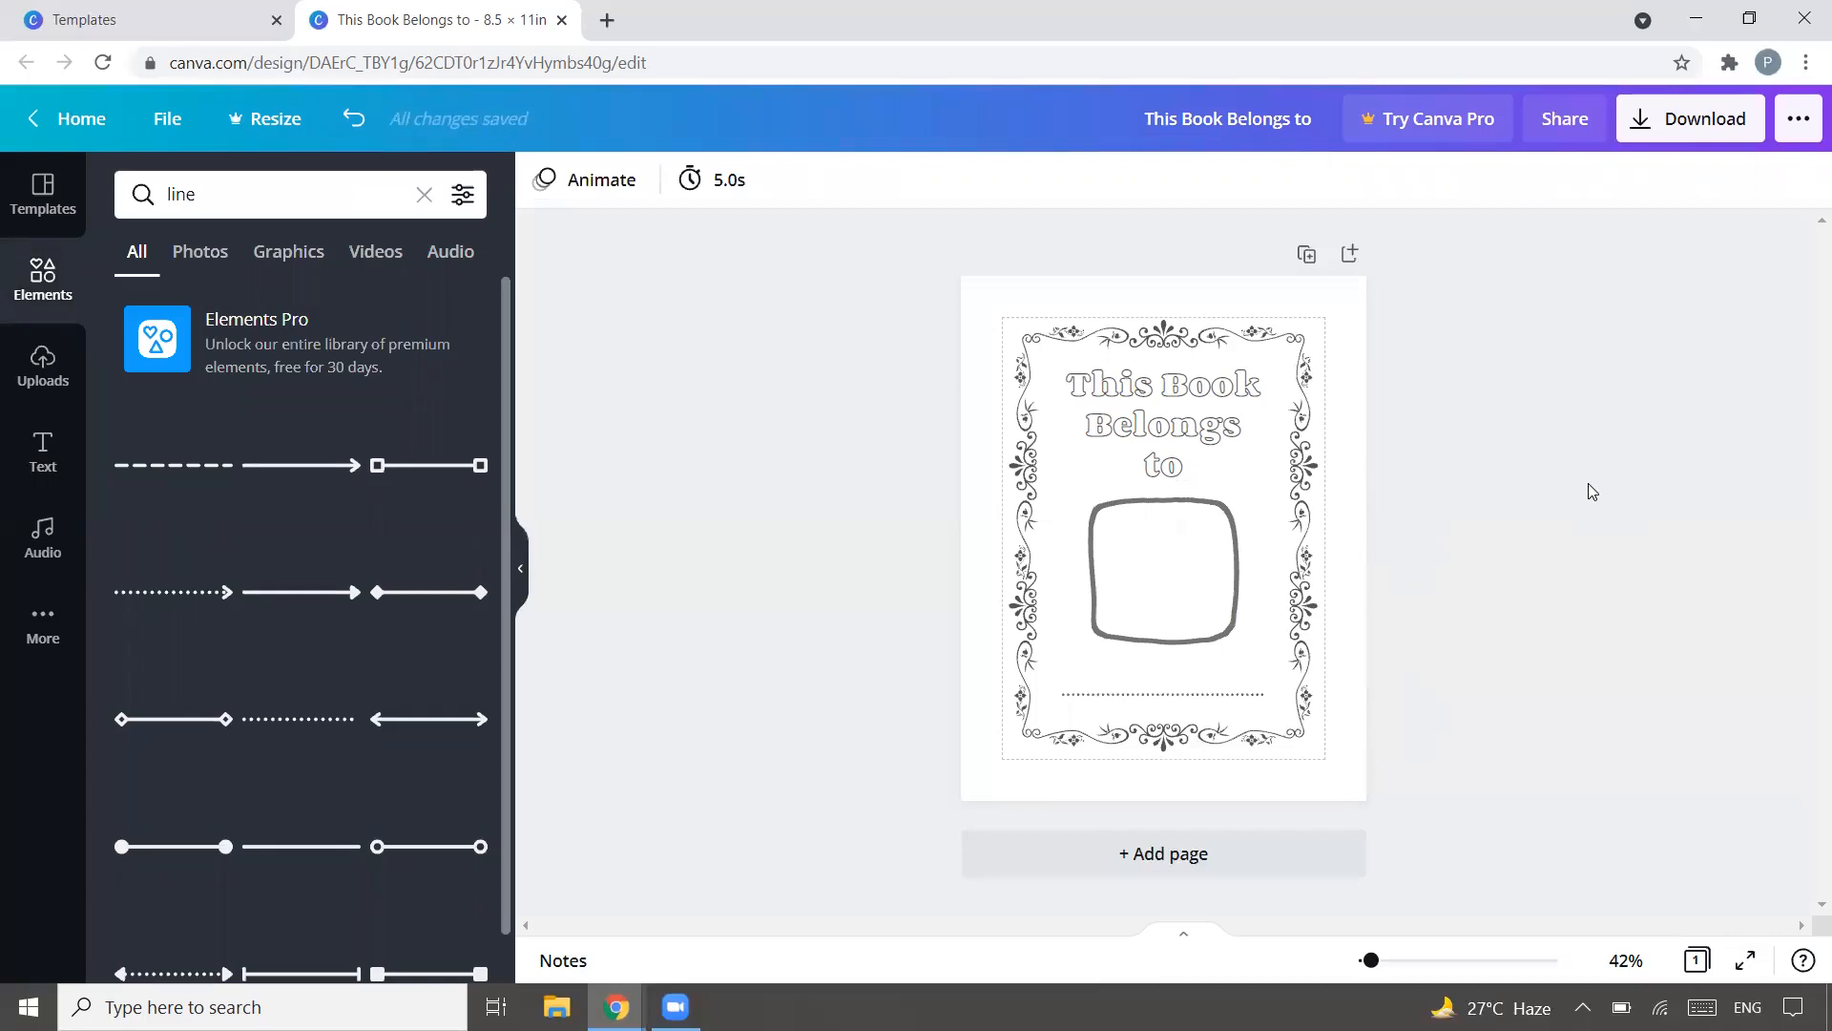
Step: Duplicate the page and delete the rounded box and dotted line from the copy
click(1307, 256)
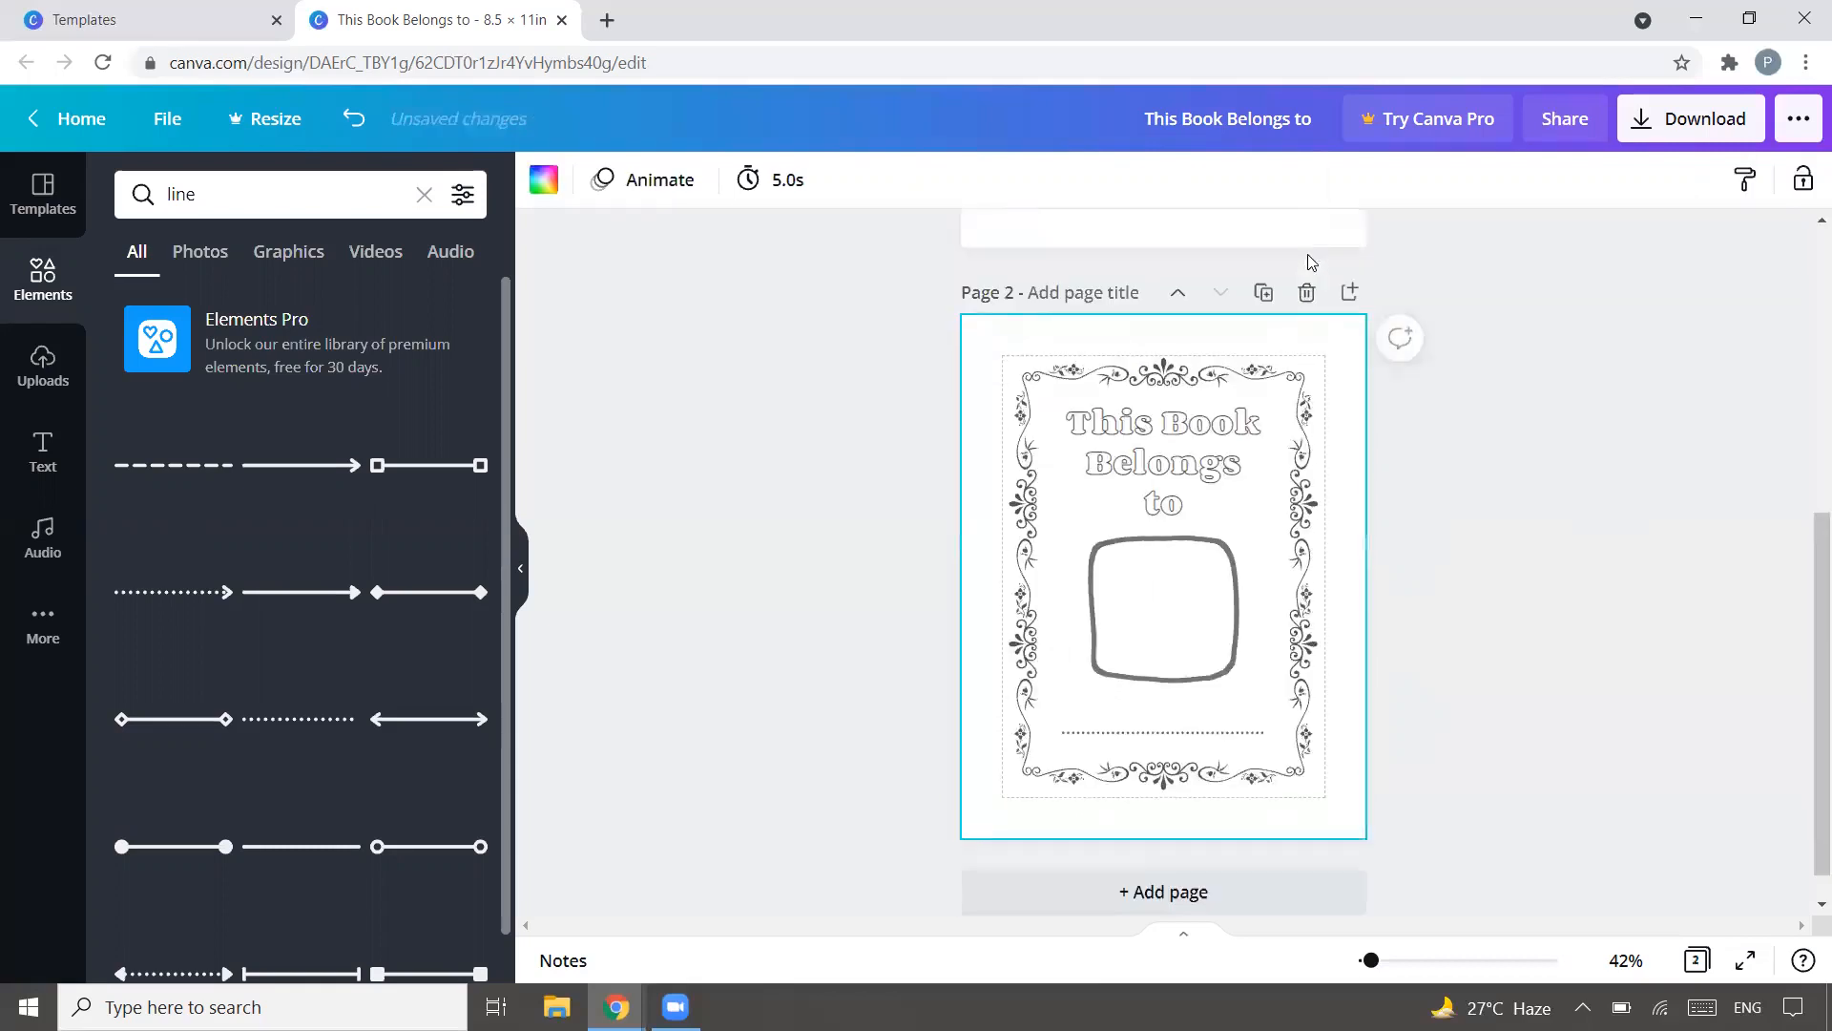
click(1162, 448)
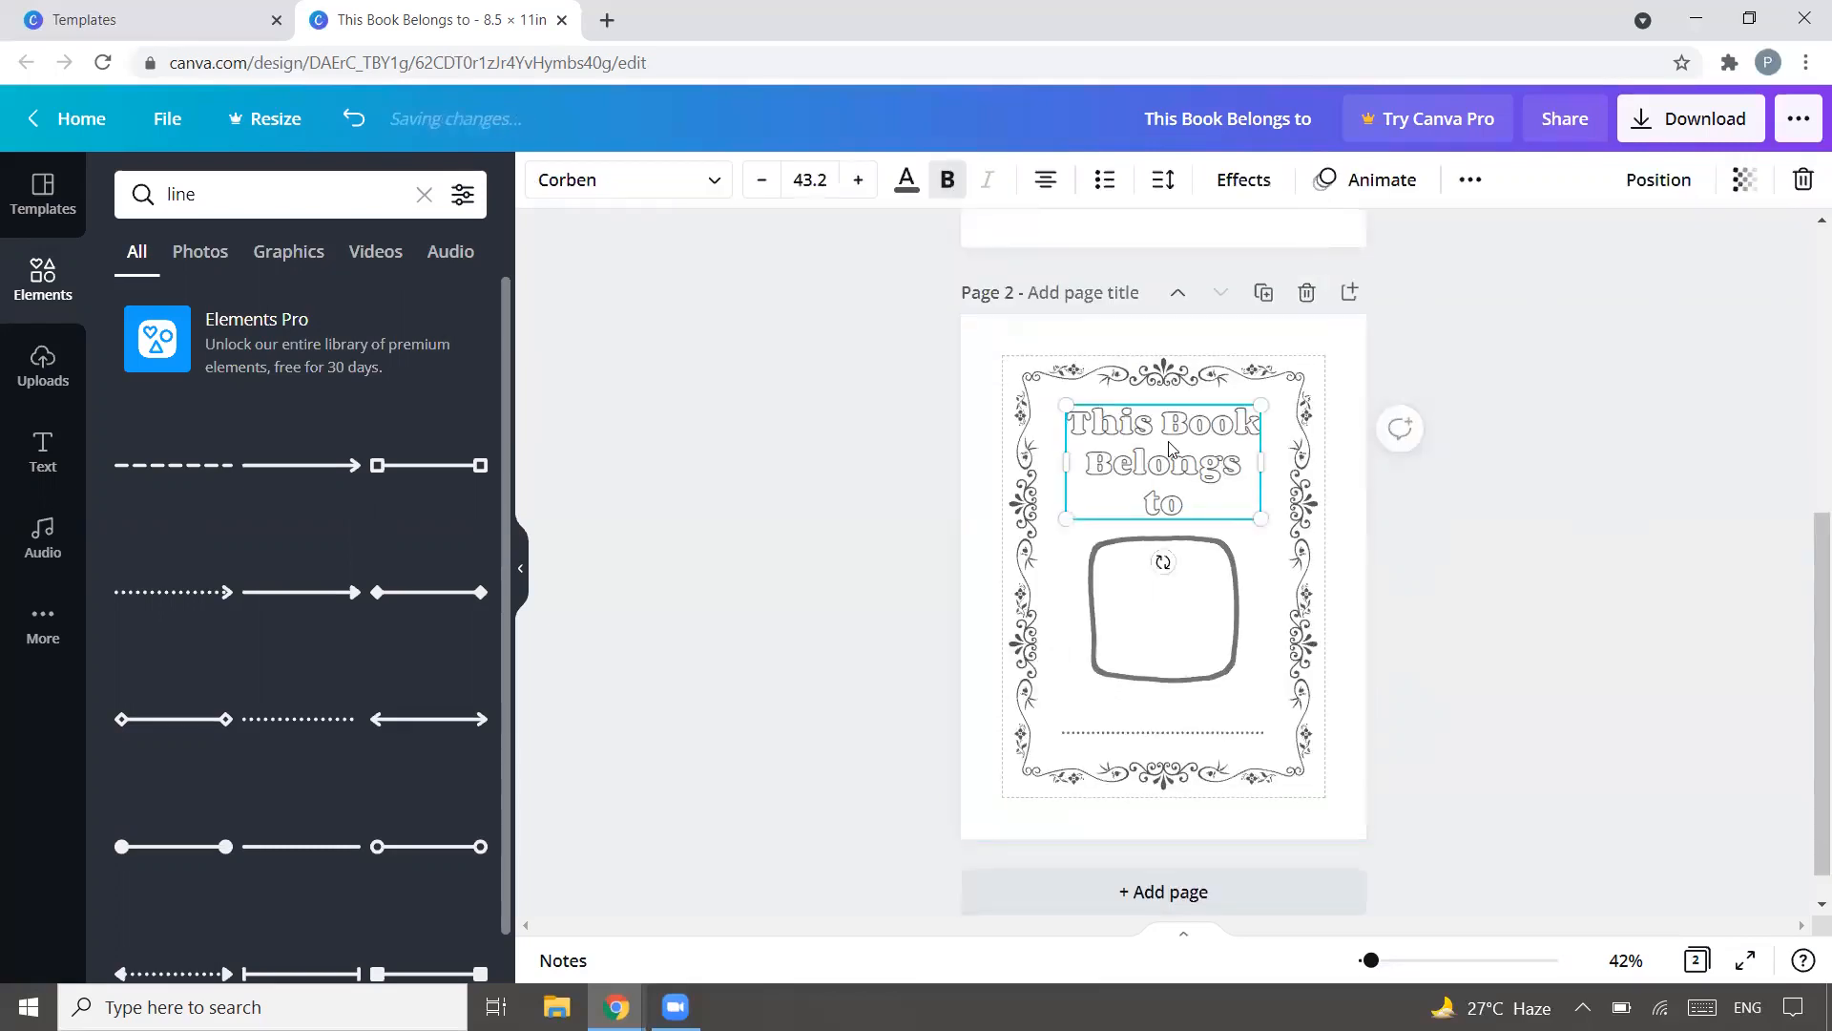
click(1157, 622)
key(Delete)
click(1190, 732)
key(Delete)
click(1166, 586)
key(Delete)
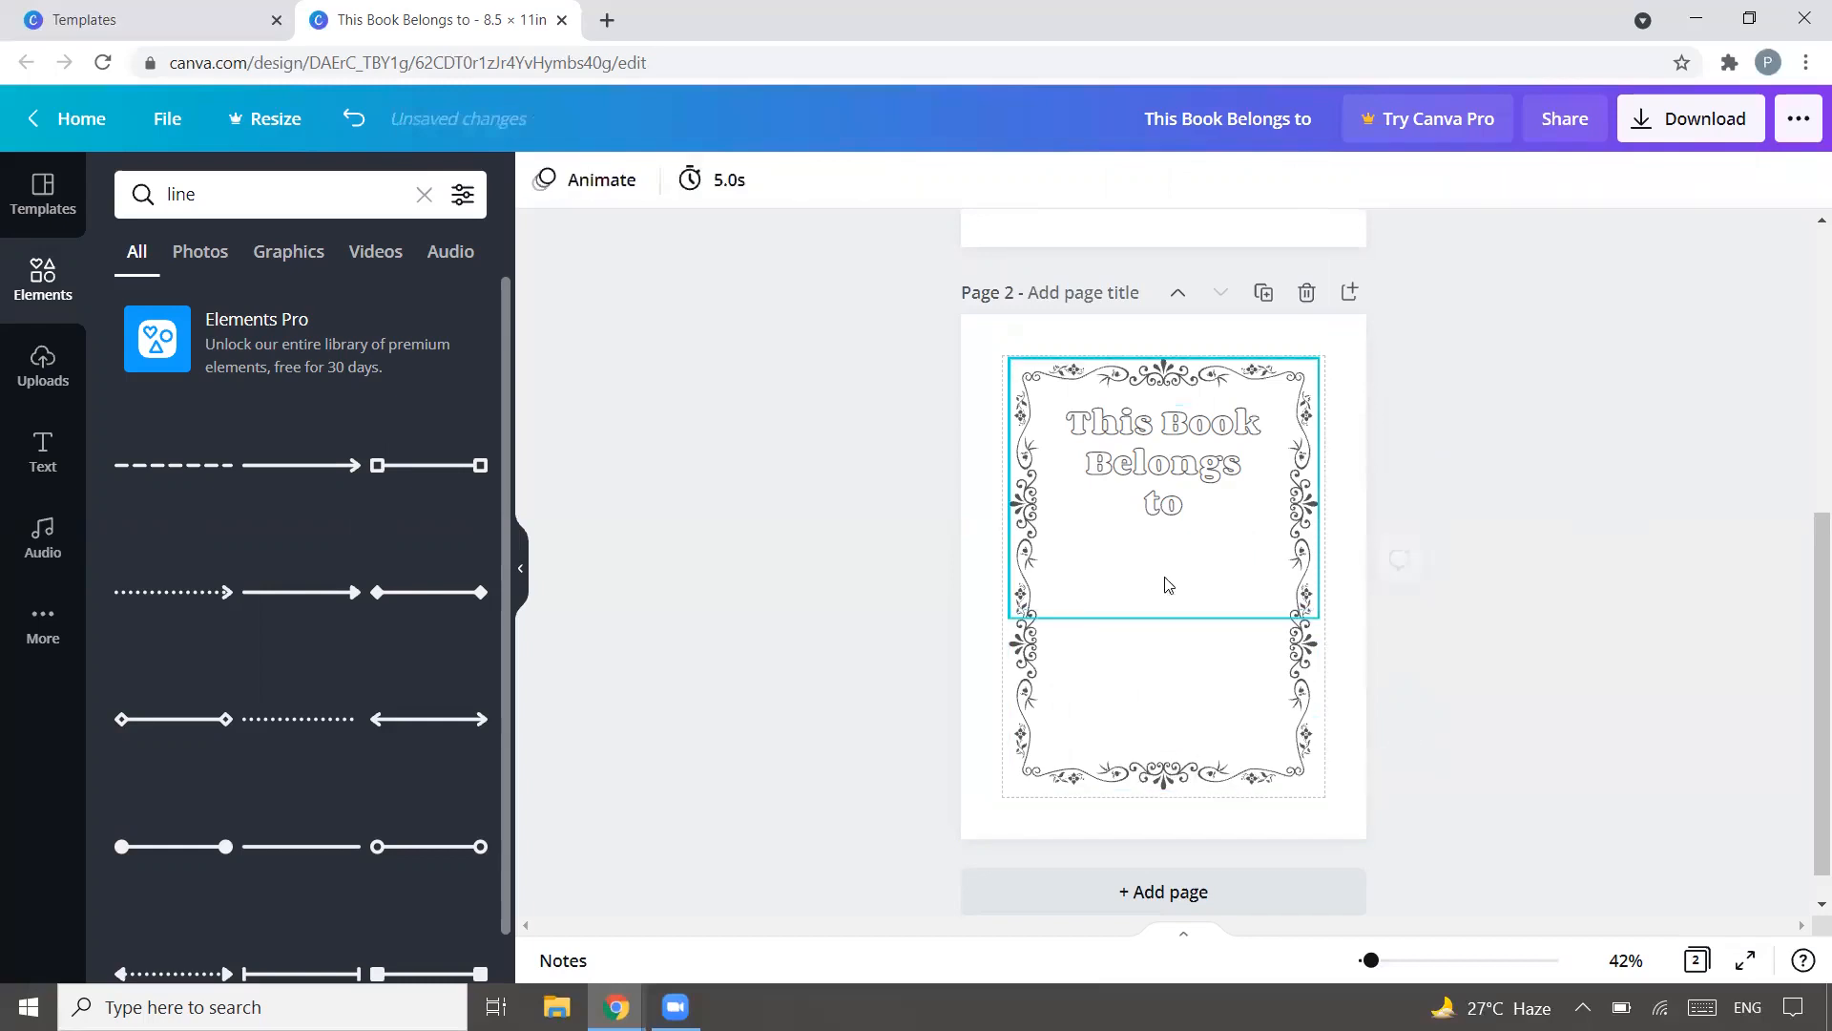
Step: Replace the title text on page 2 with "LIFE IS A GIFT" in capitals, one word per line
click(1210, 454)
double_click(1210, 455)
click(1202, 467)
drag(1186, 506, 1076, 424)
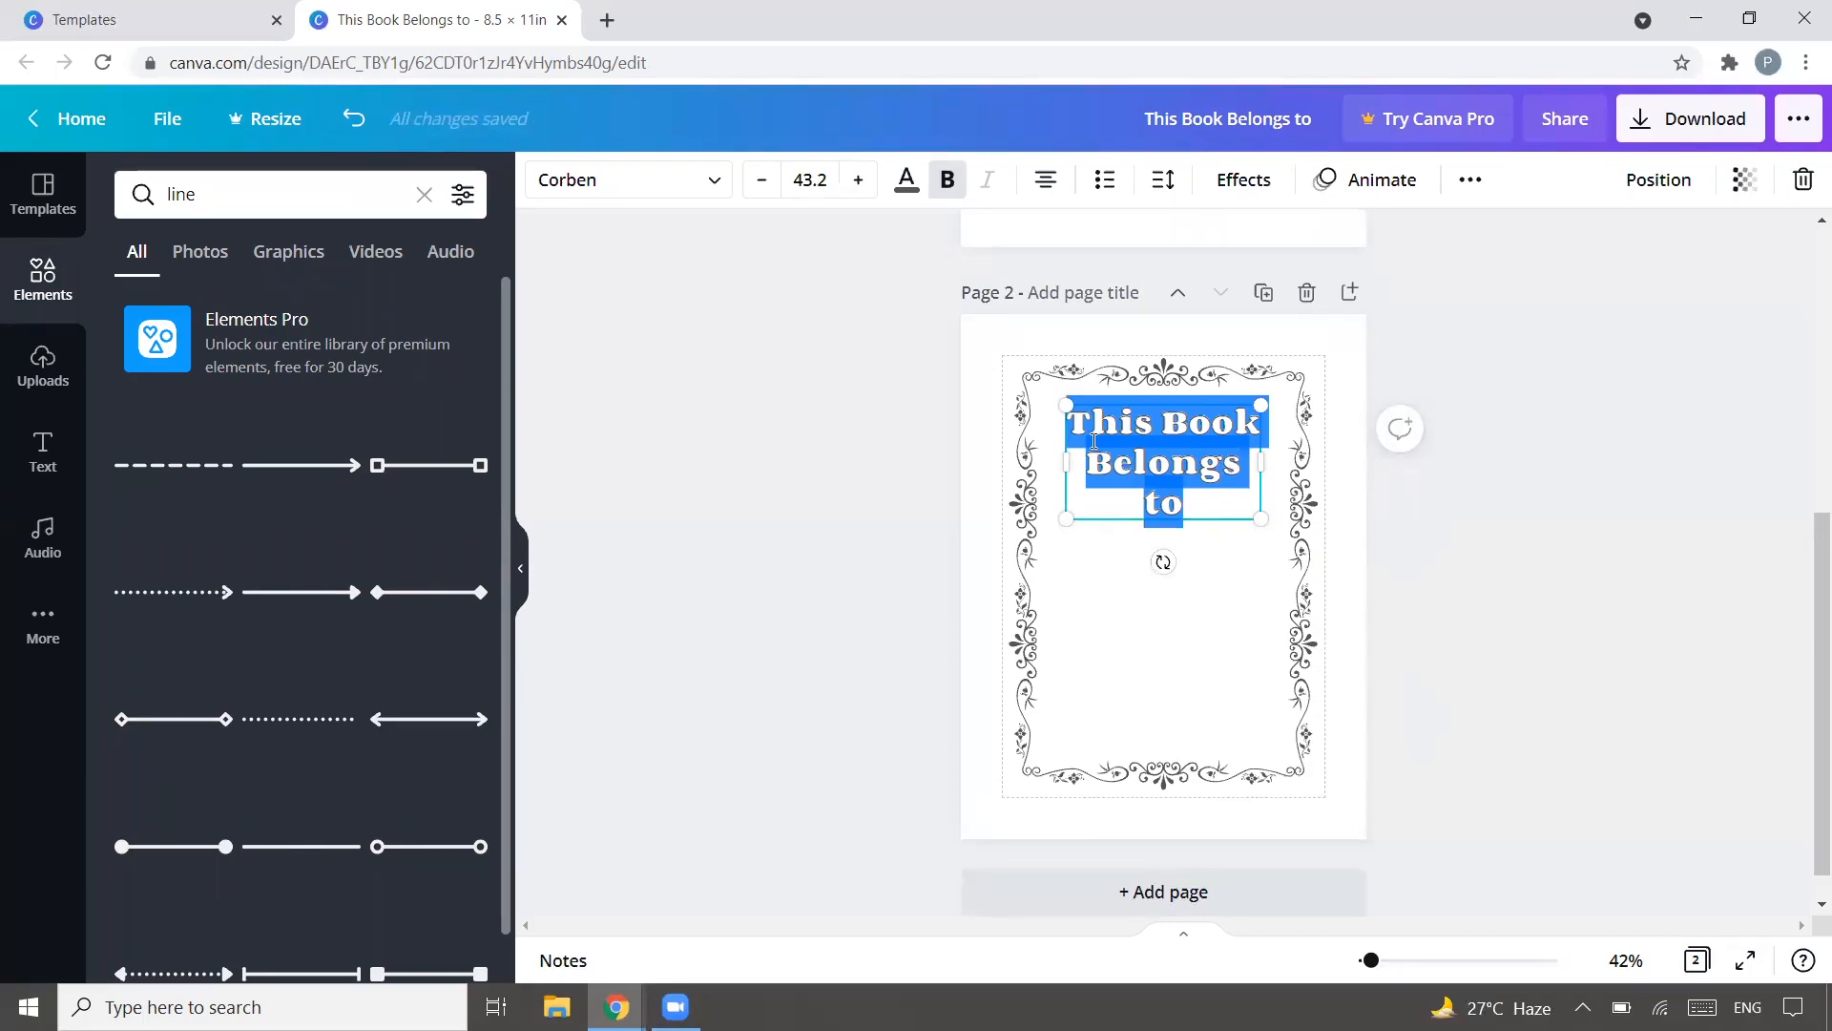
key(Caps_Lock)
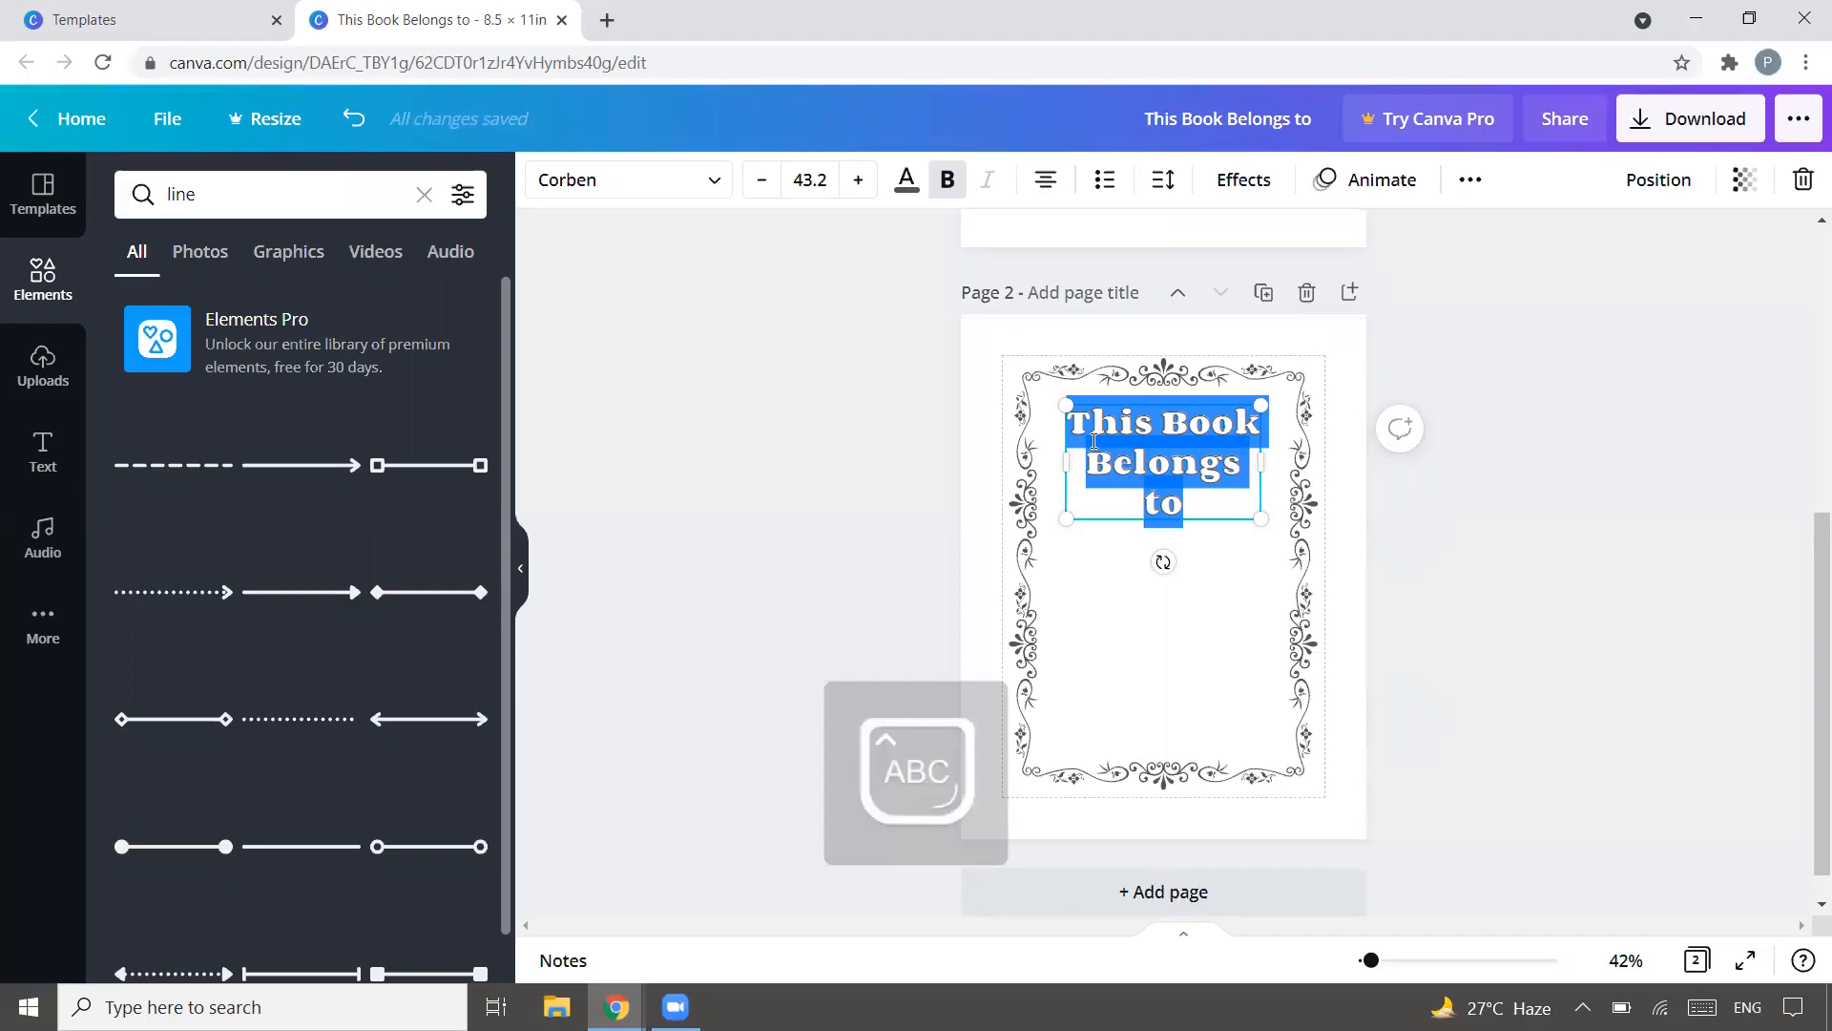
text(LIFE)
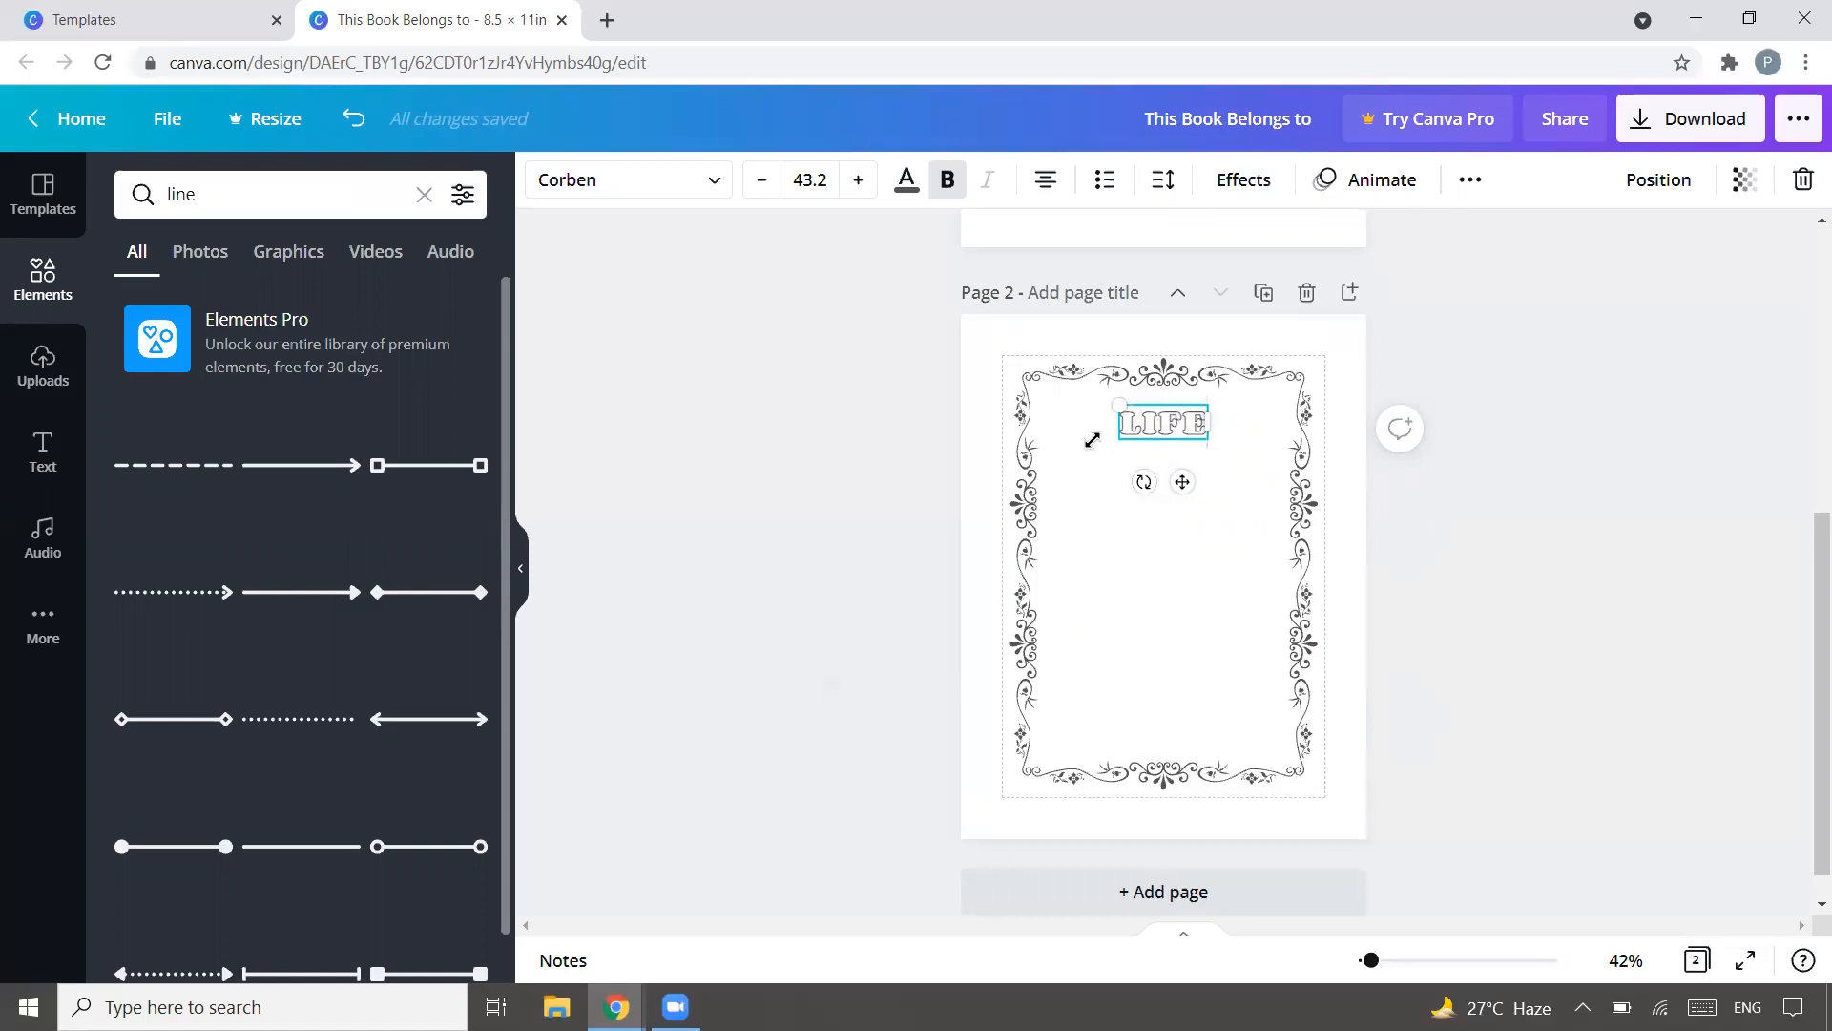
key(Return)
text(IS)
key(Return)
text(A)
key(Return)
text(GIFT)
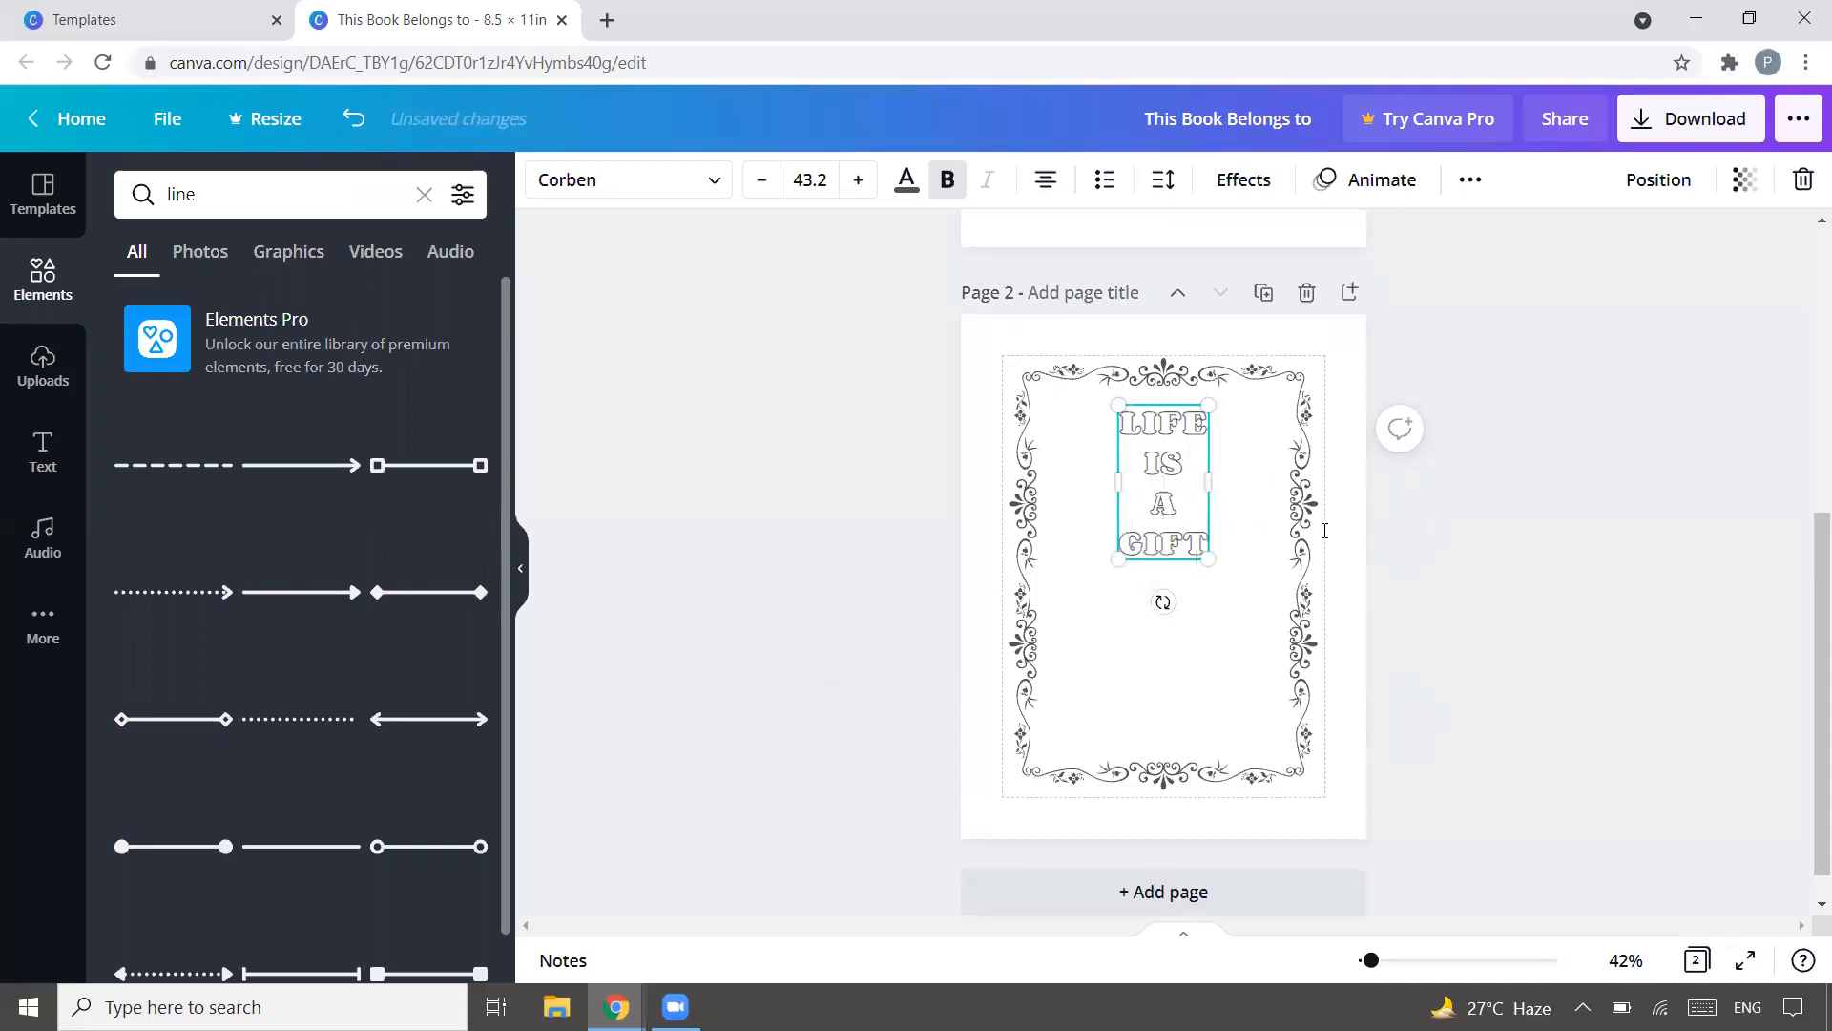
Step: Enlarge the "LIFE IS A GIFT" text to a font size of about 86 and centre it inside the border
click(1545, 545)
click(1191, 467)
drag(1208, 560, 1292, 666)
drag(1177, 532, 1145, 539)
drag(1238, 677, 1268, 723)
drag(1188, 585, 1186, 573)
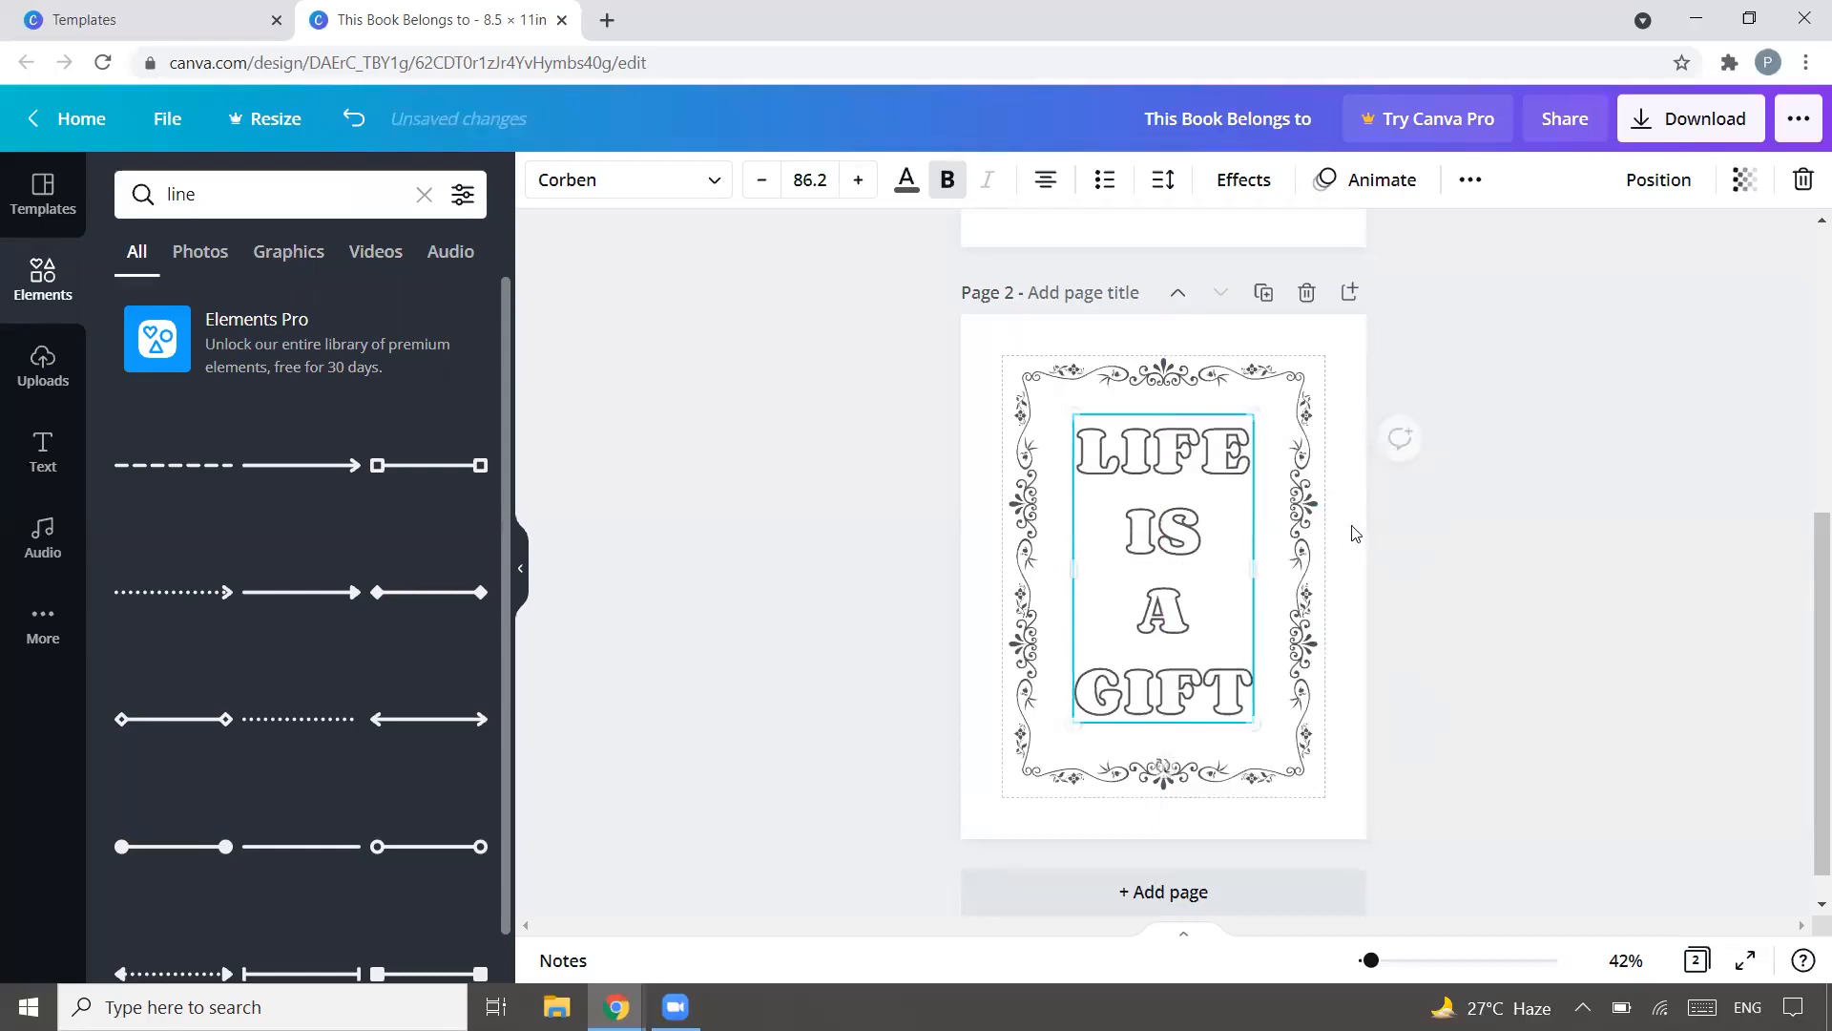
Step: Recolour the "LIFE IS A GIFT" text medium grey after comparing it with dark grey
click(907, 179)
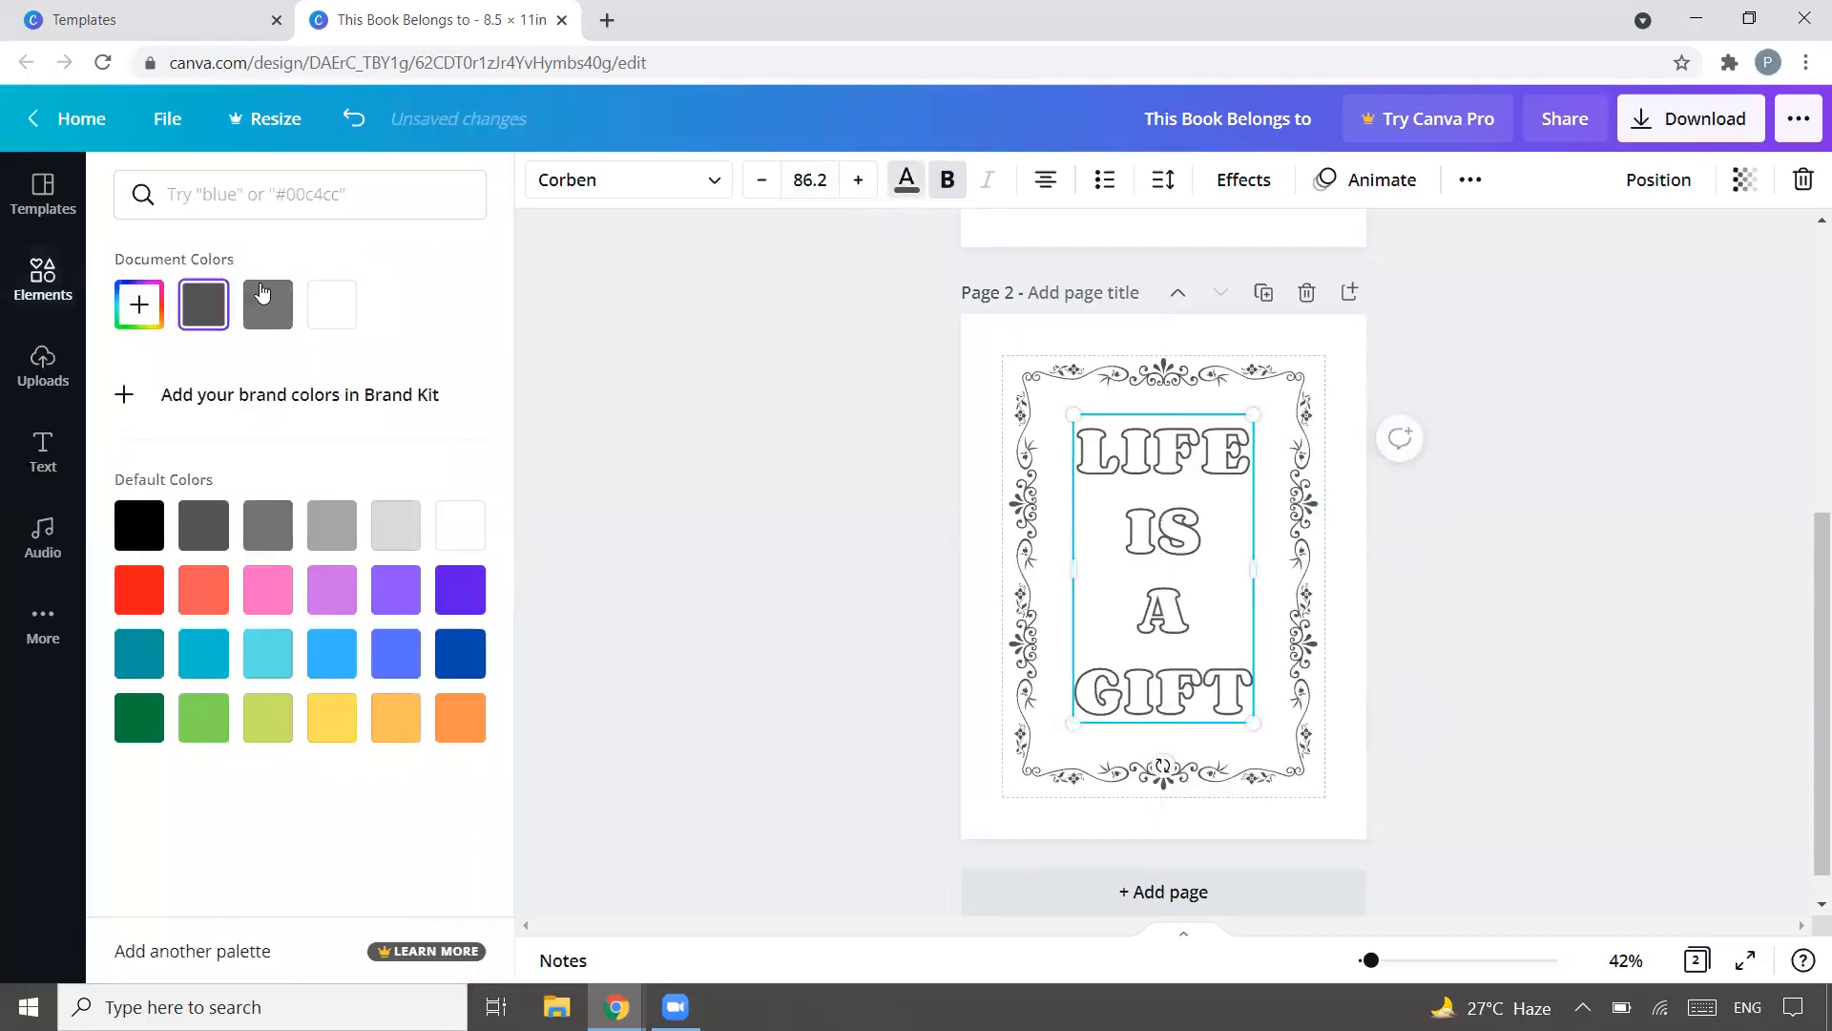
click(268, 526)
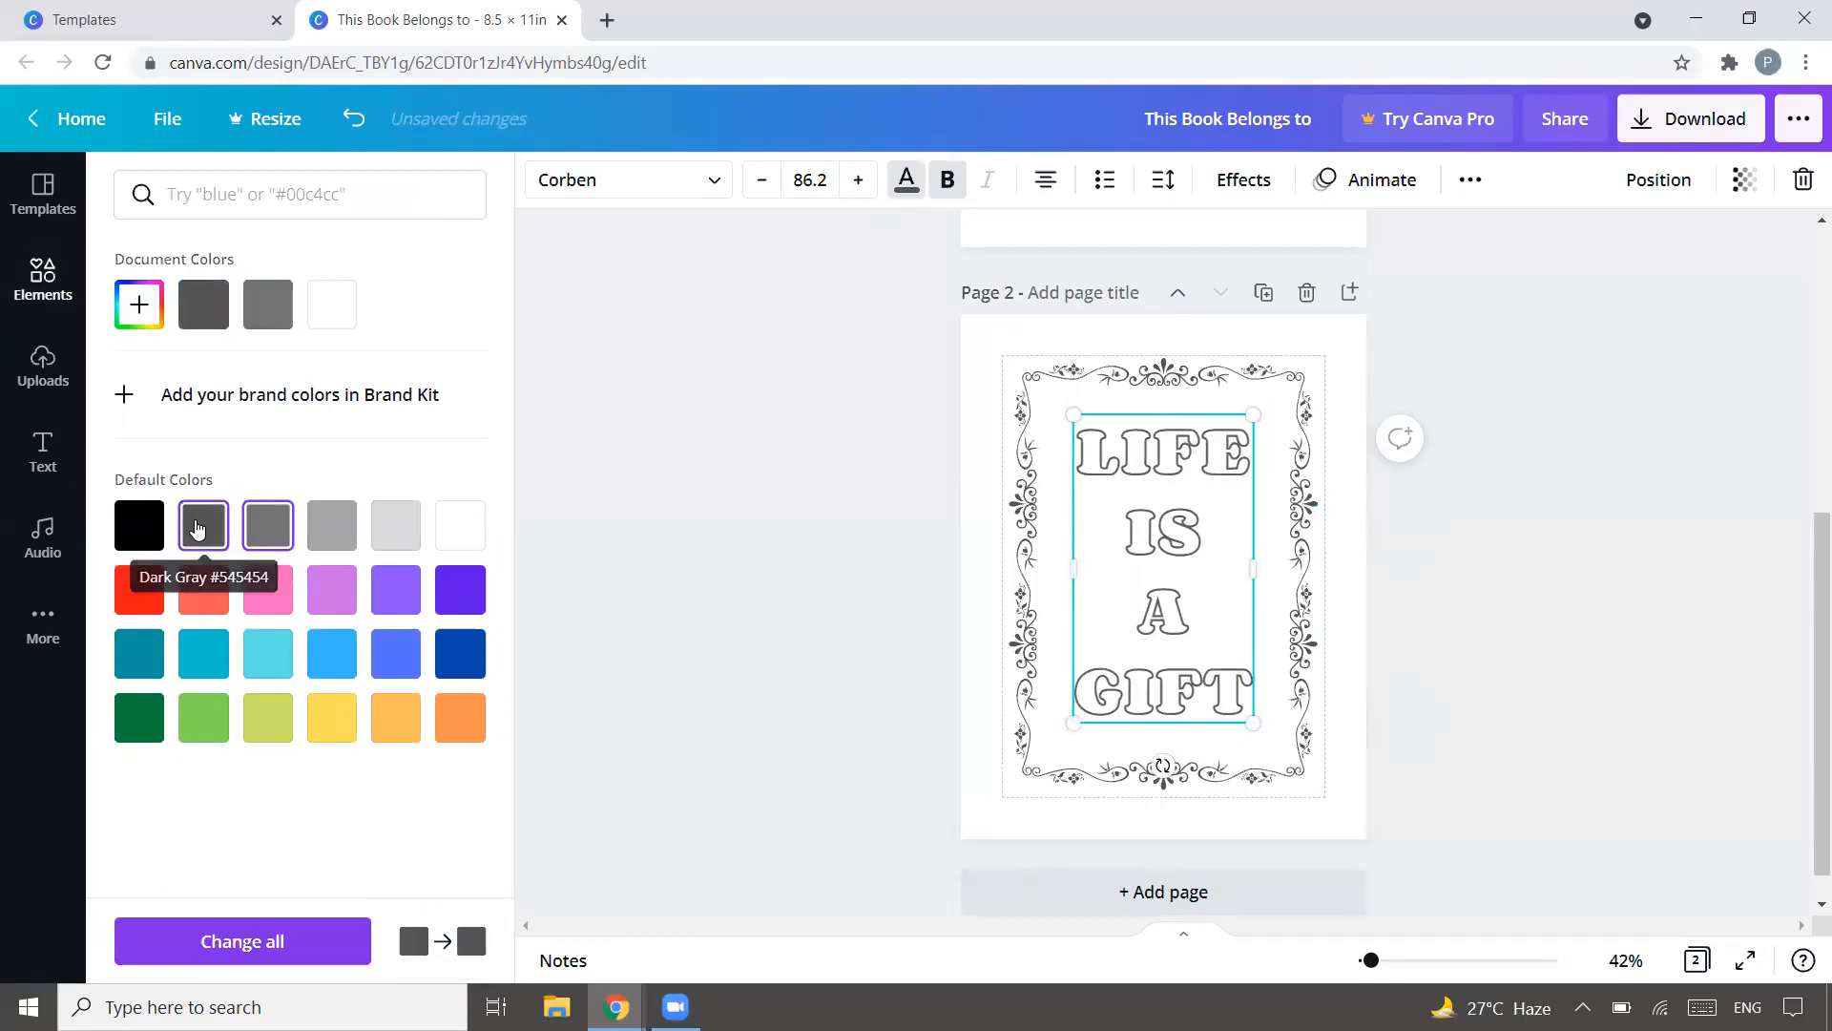
click(206, 528)
click(268, 526)
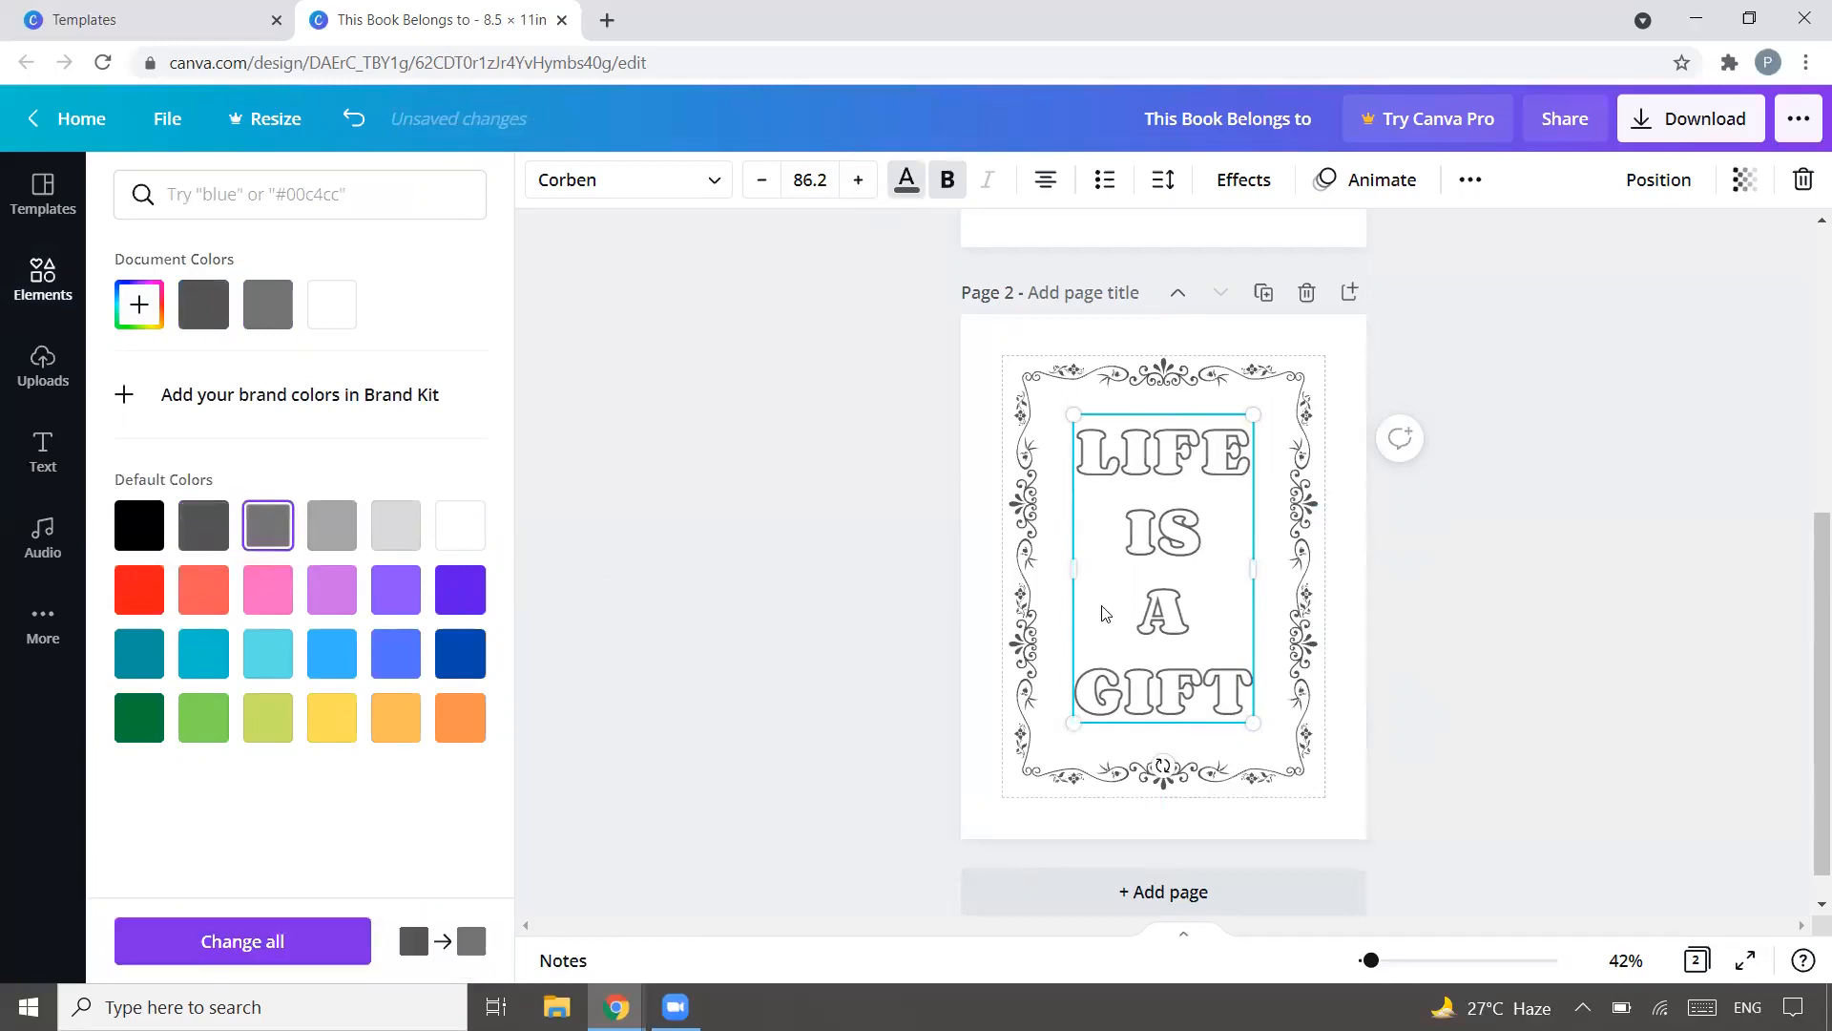
click(1575, 528)
click(1183, 482)
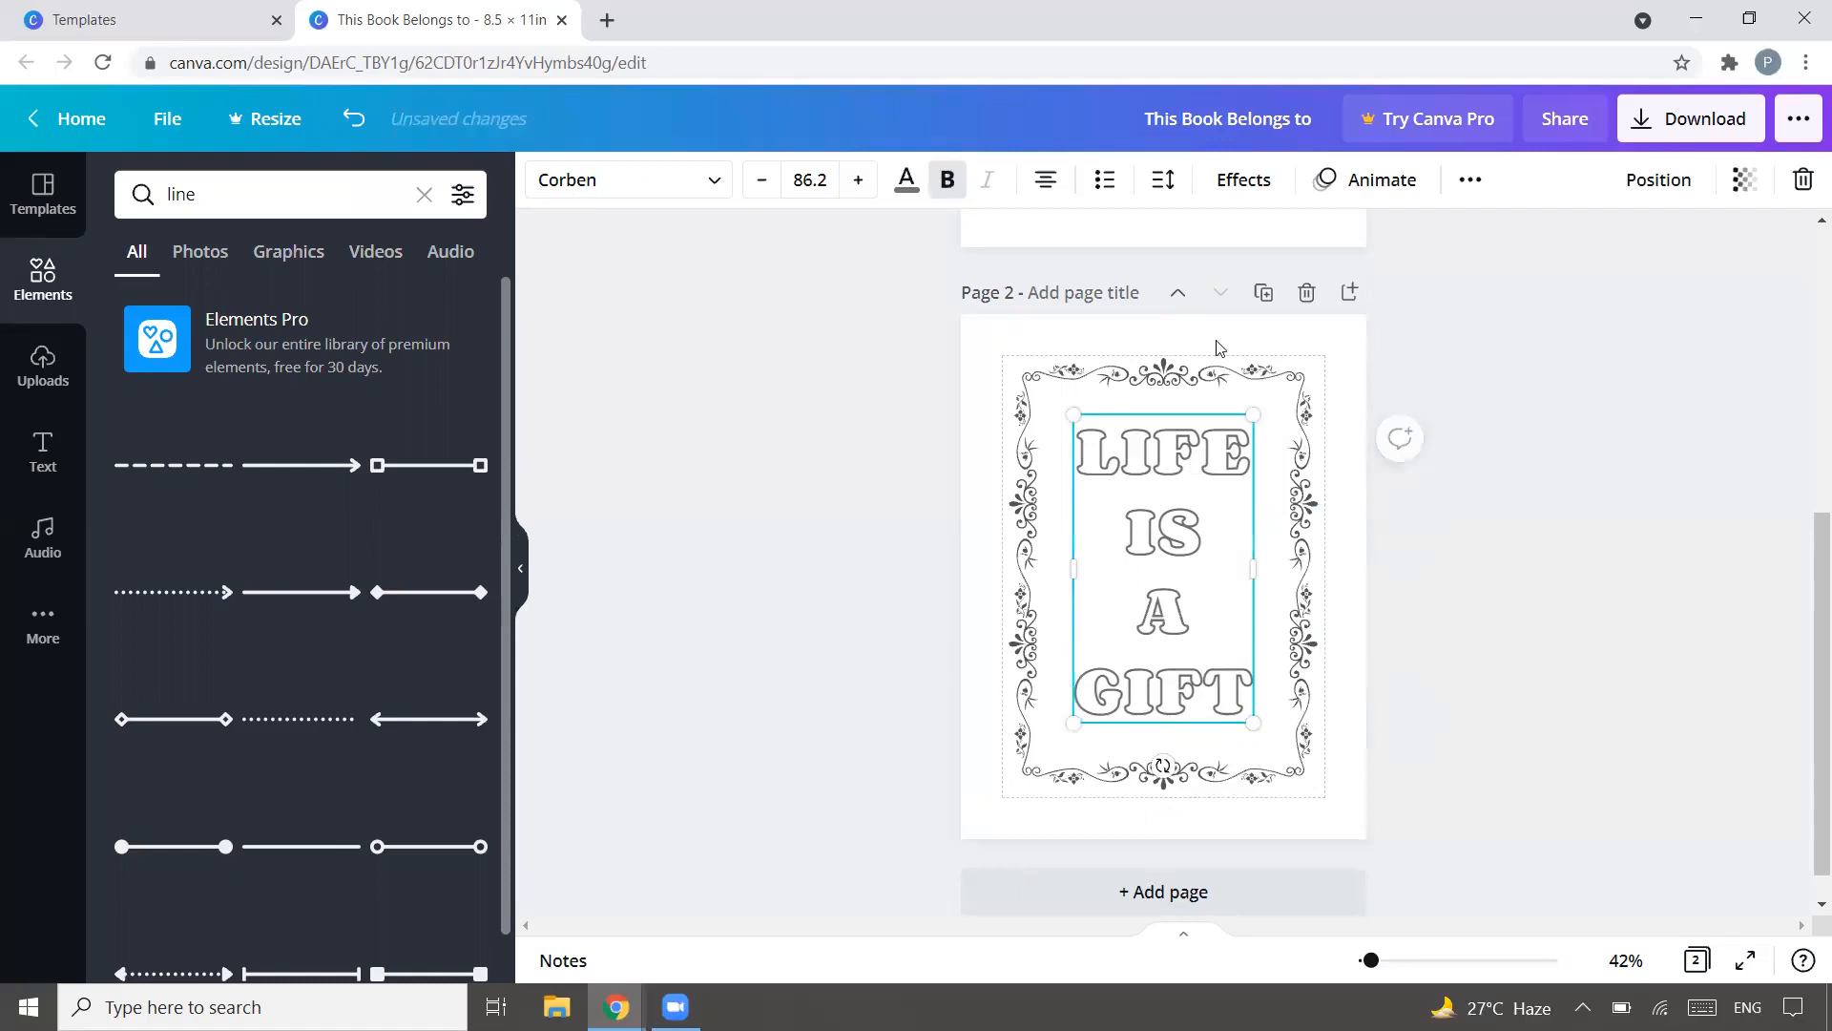
click(1162, 183)
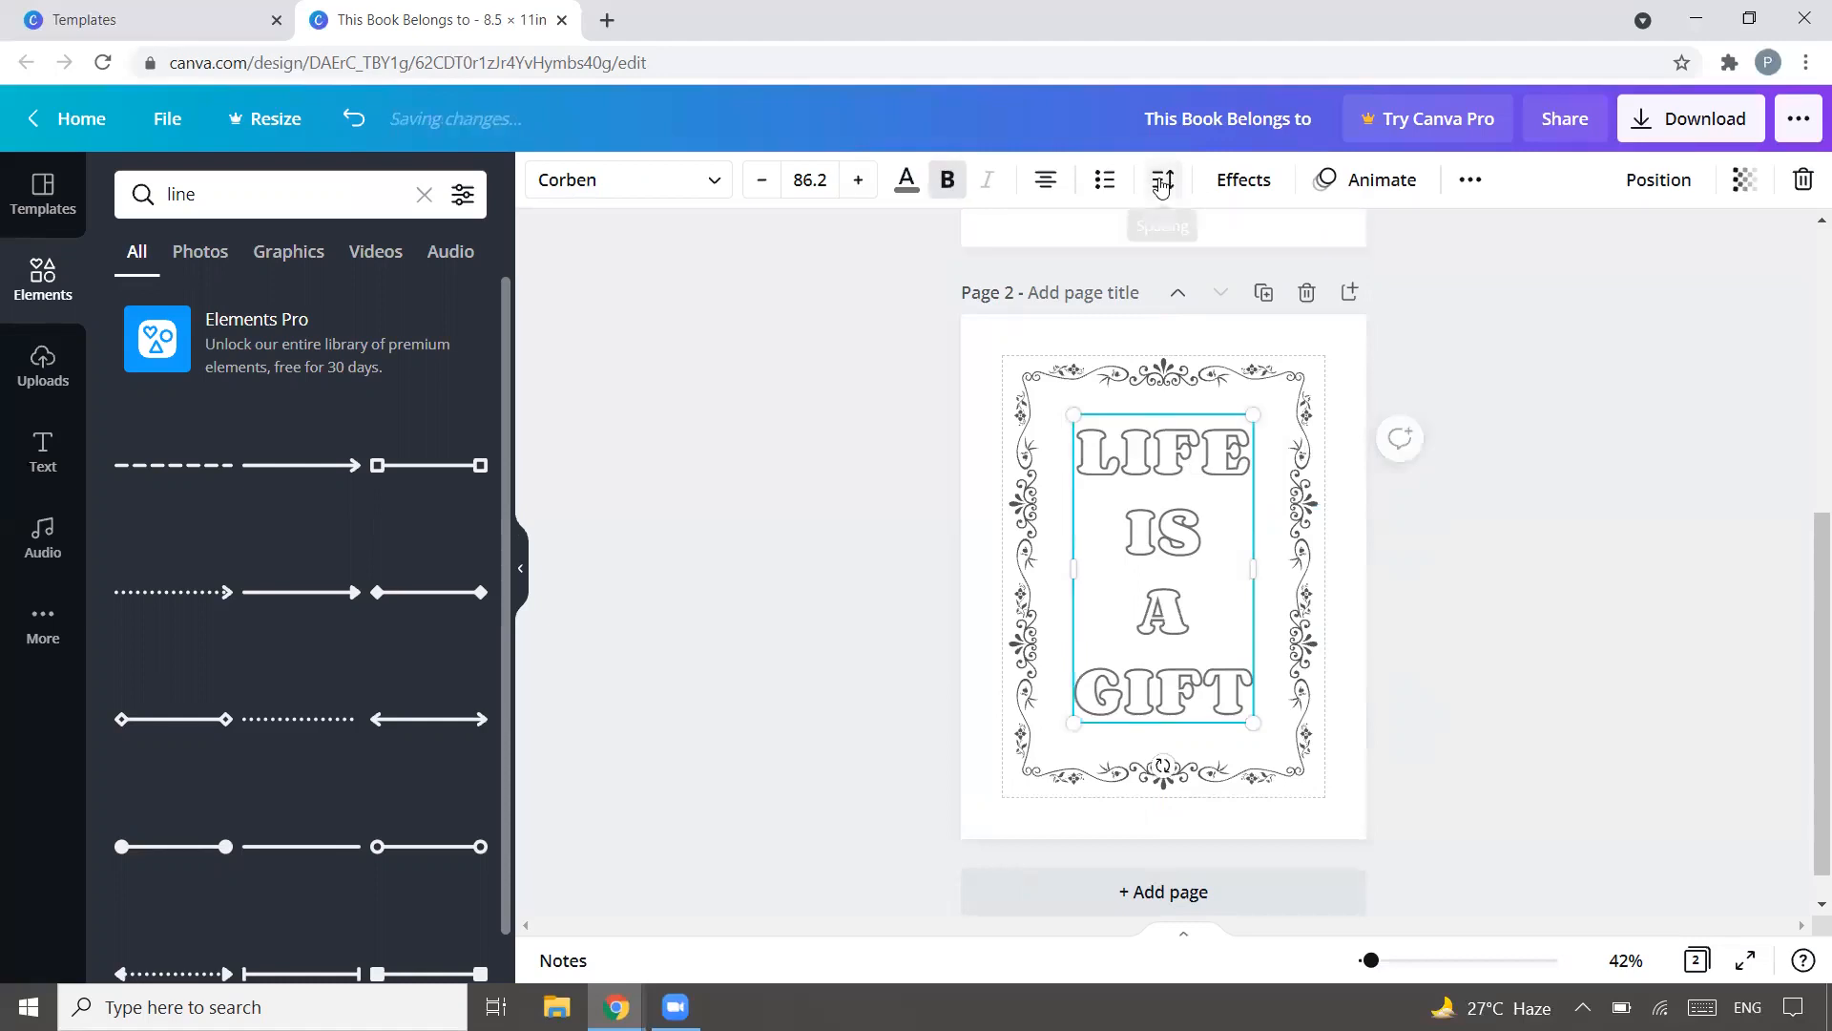
click(1636, 340)
click(1580, 497)
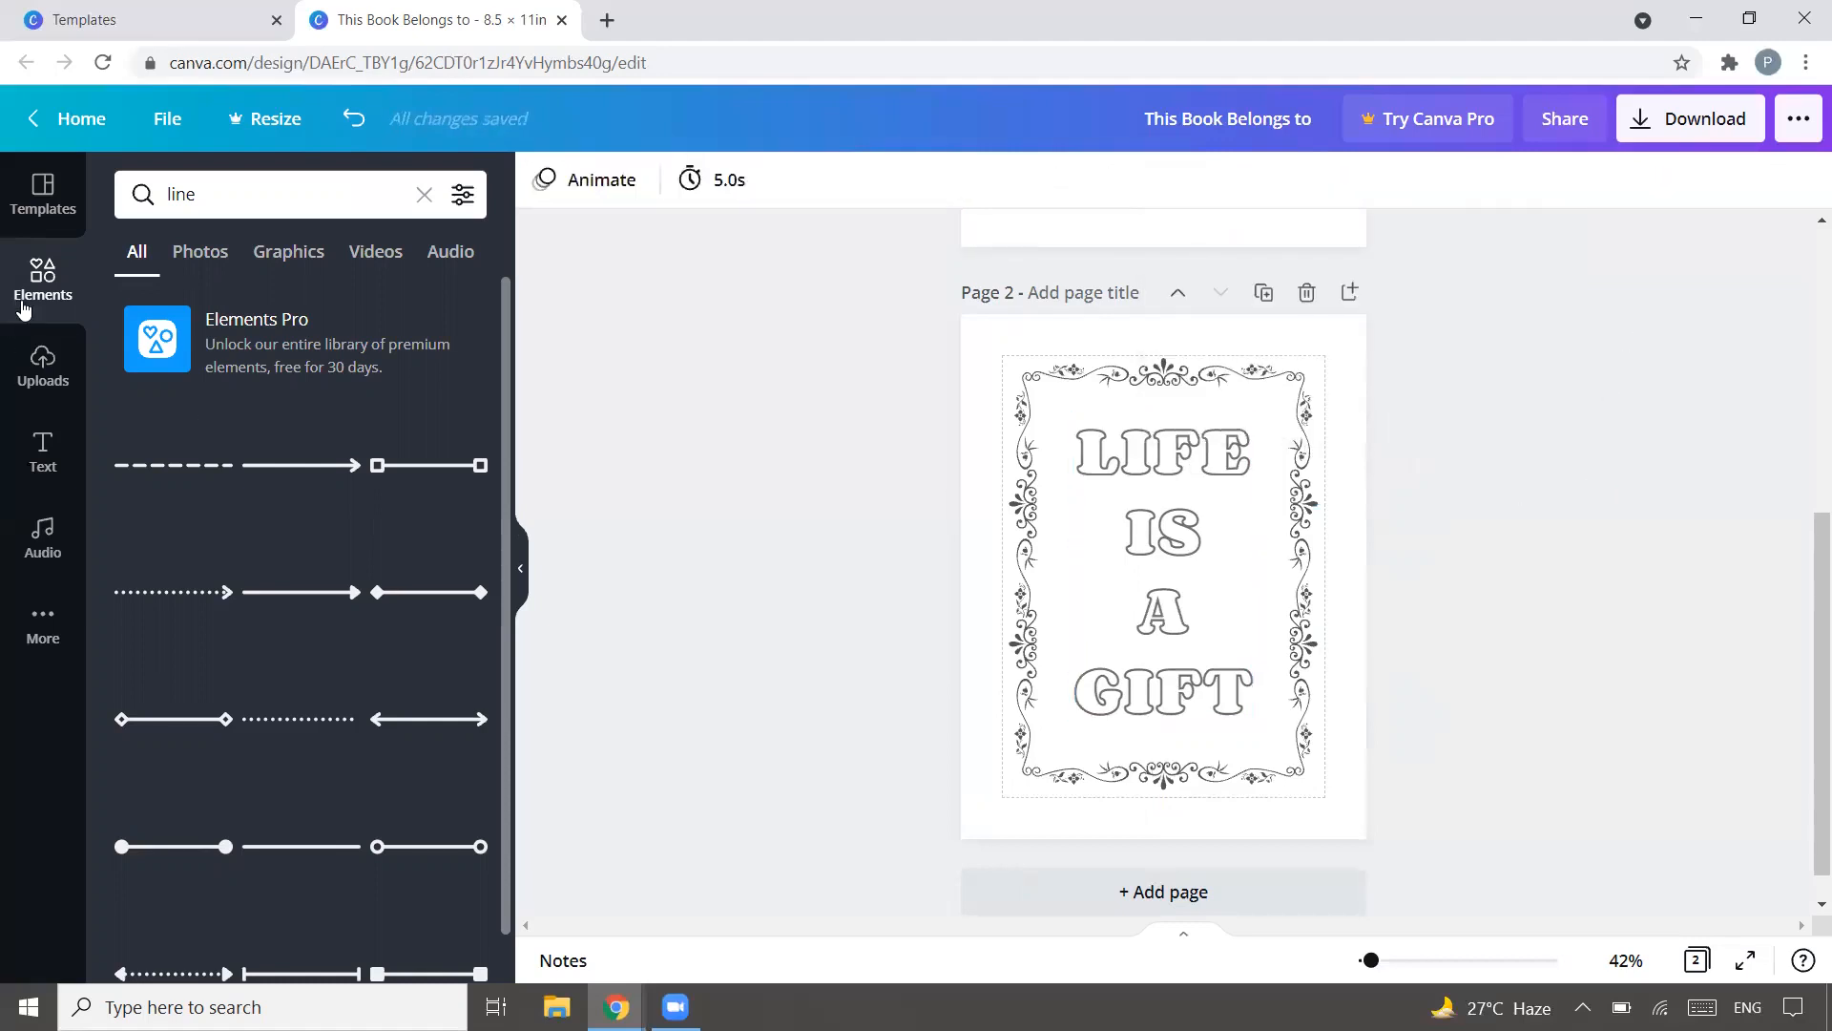
Step: Search the elements for "FLOWER" and limit the results to graphics
click(194, 202)
drag(194, 201, 167, 195)
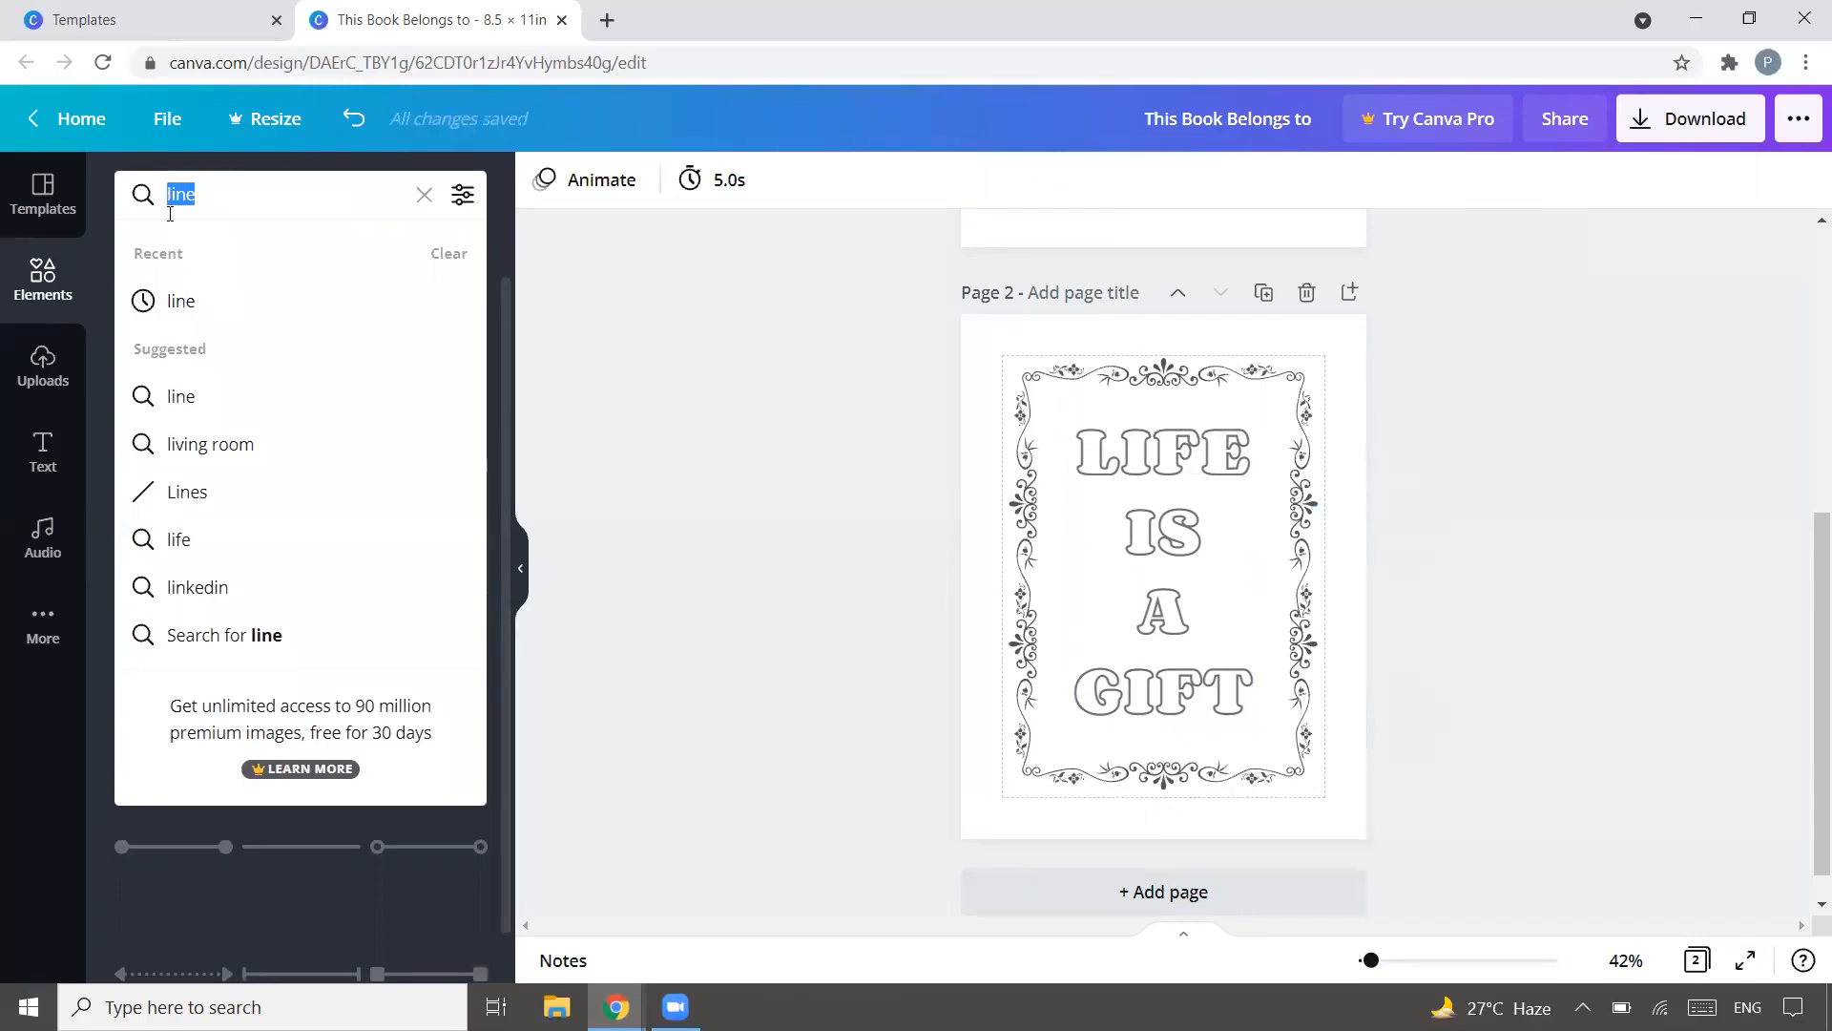
text(FLOWERS)
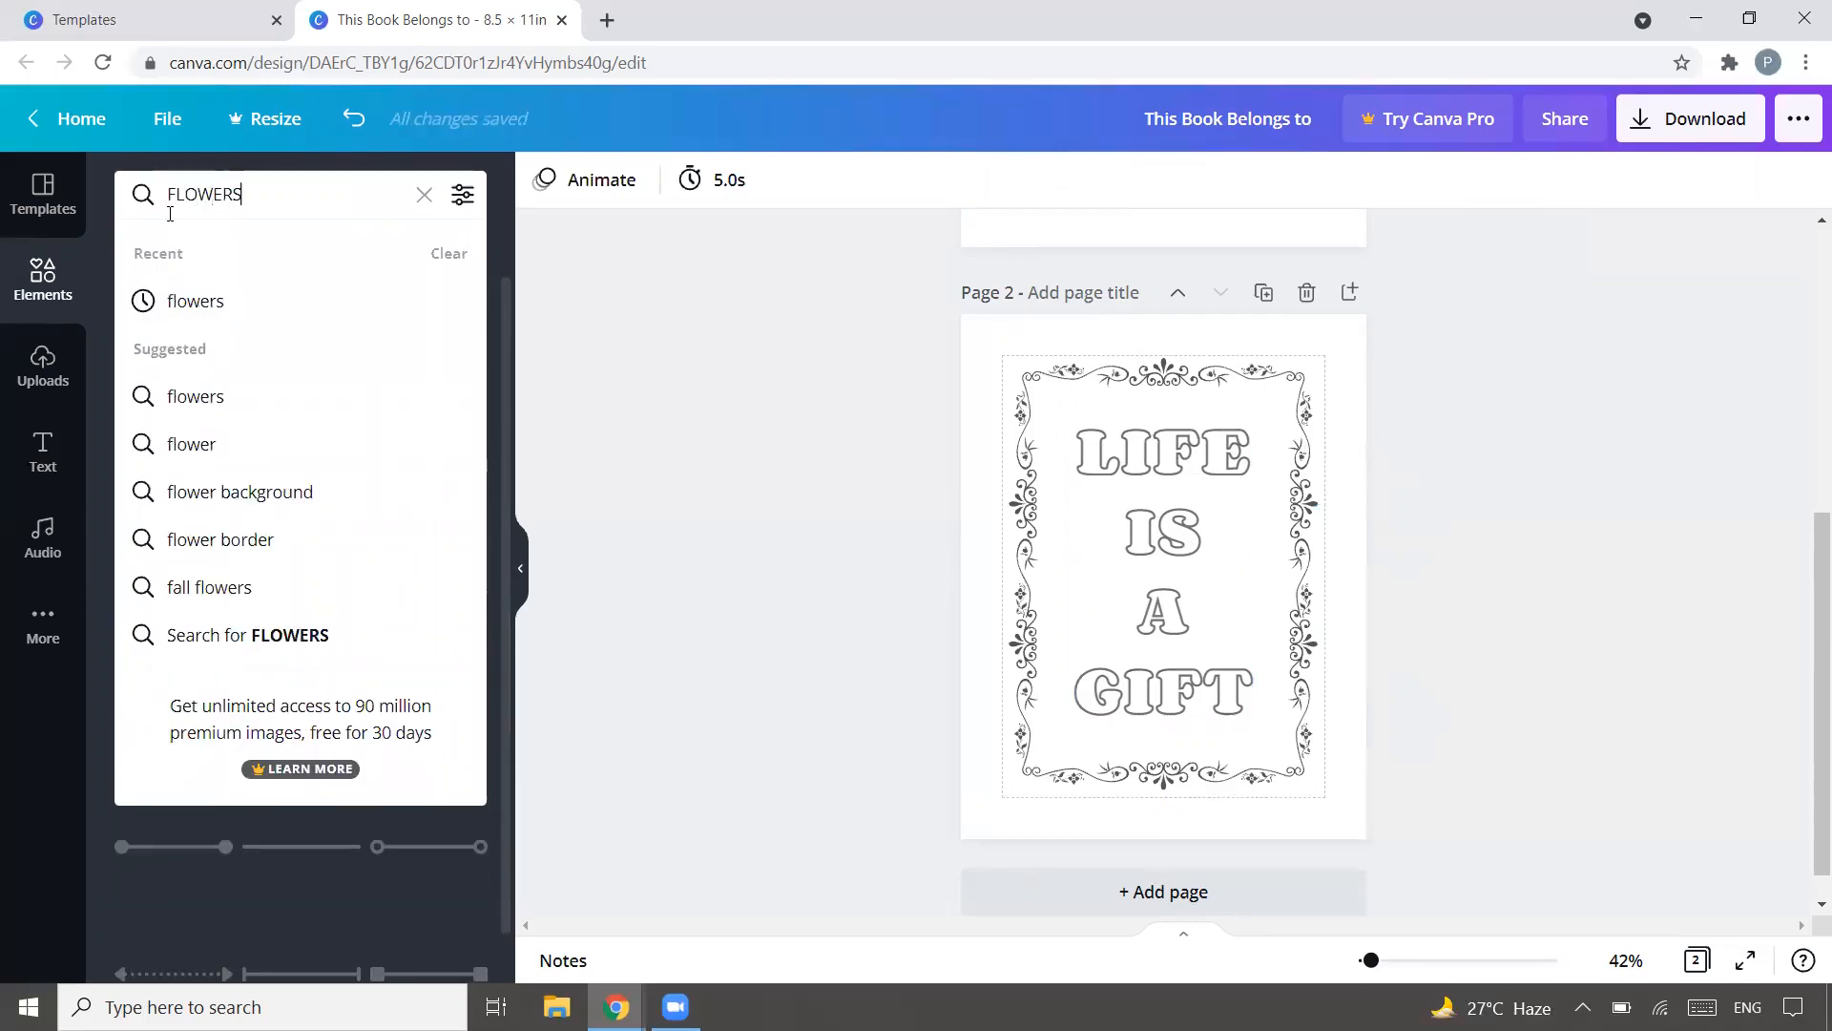
key(Return)
scroll(222, 557, down, 6)
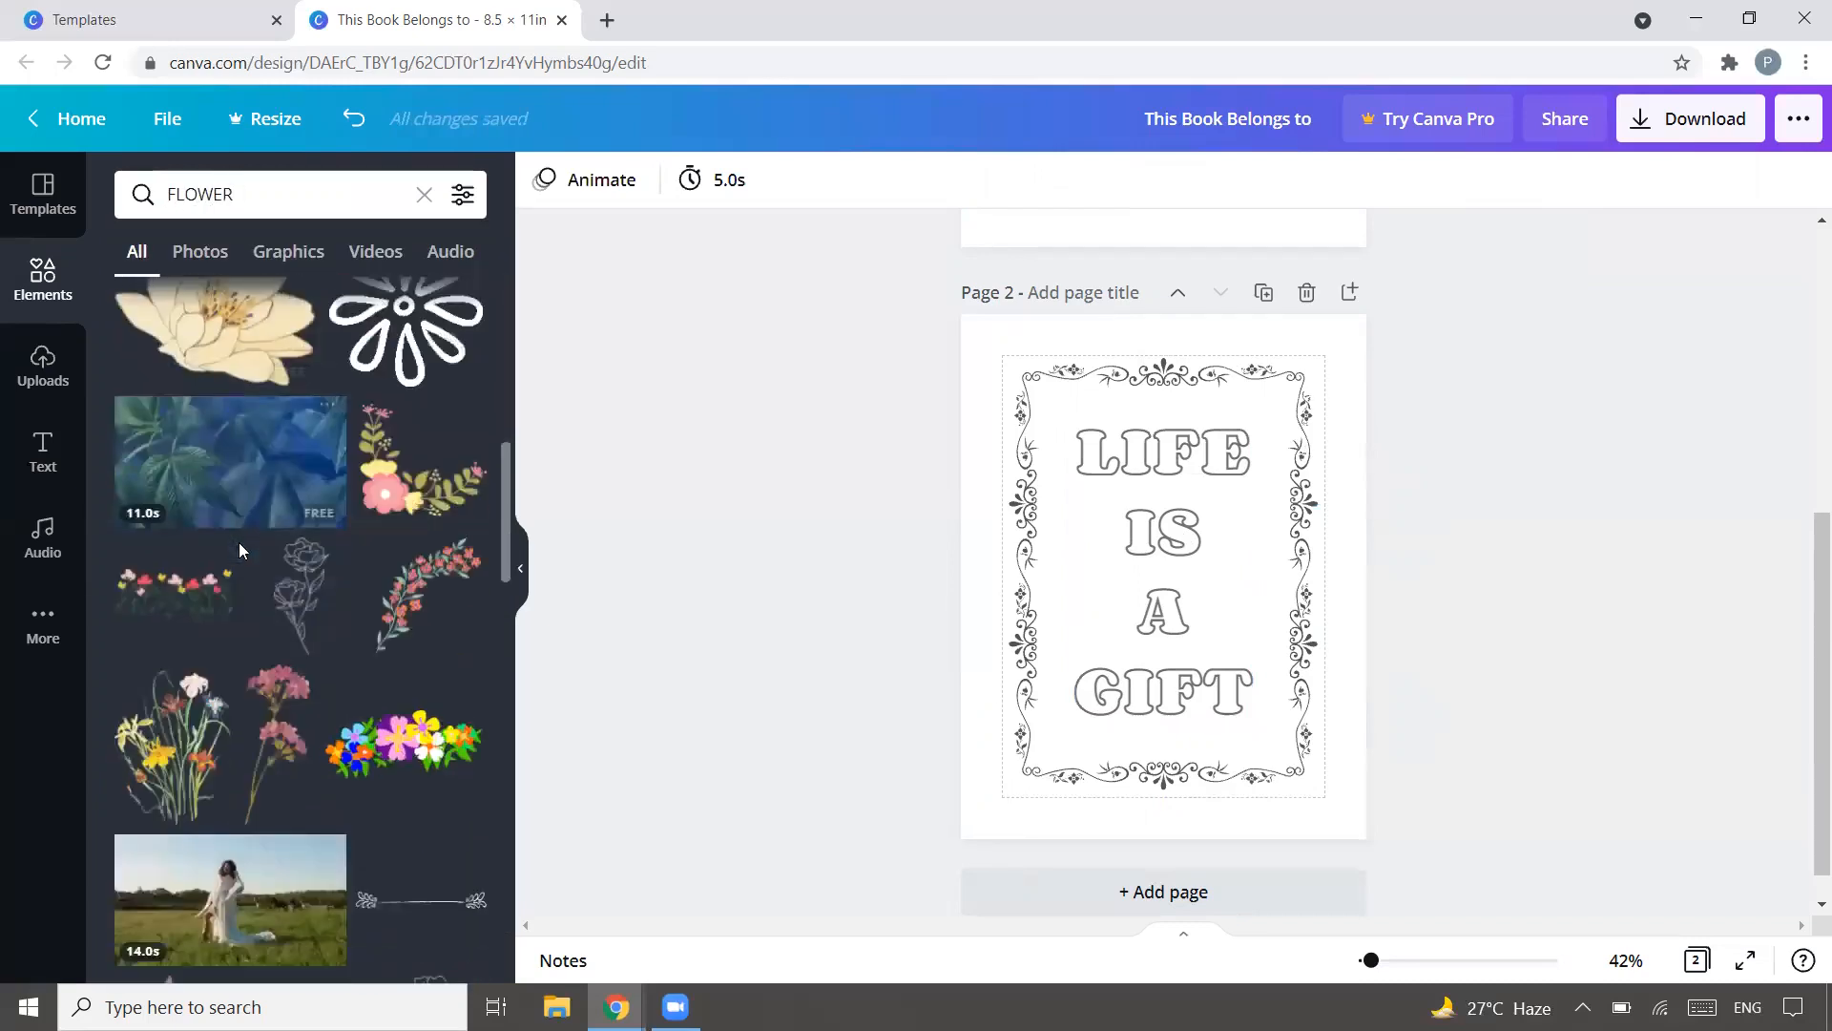
scroll(239, 543, up, 3)
click(283, 252)
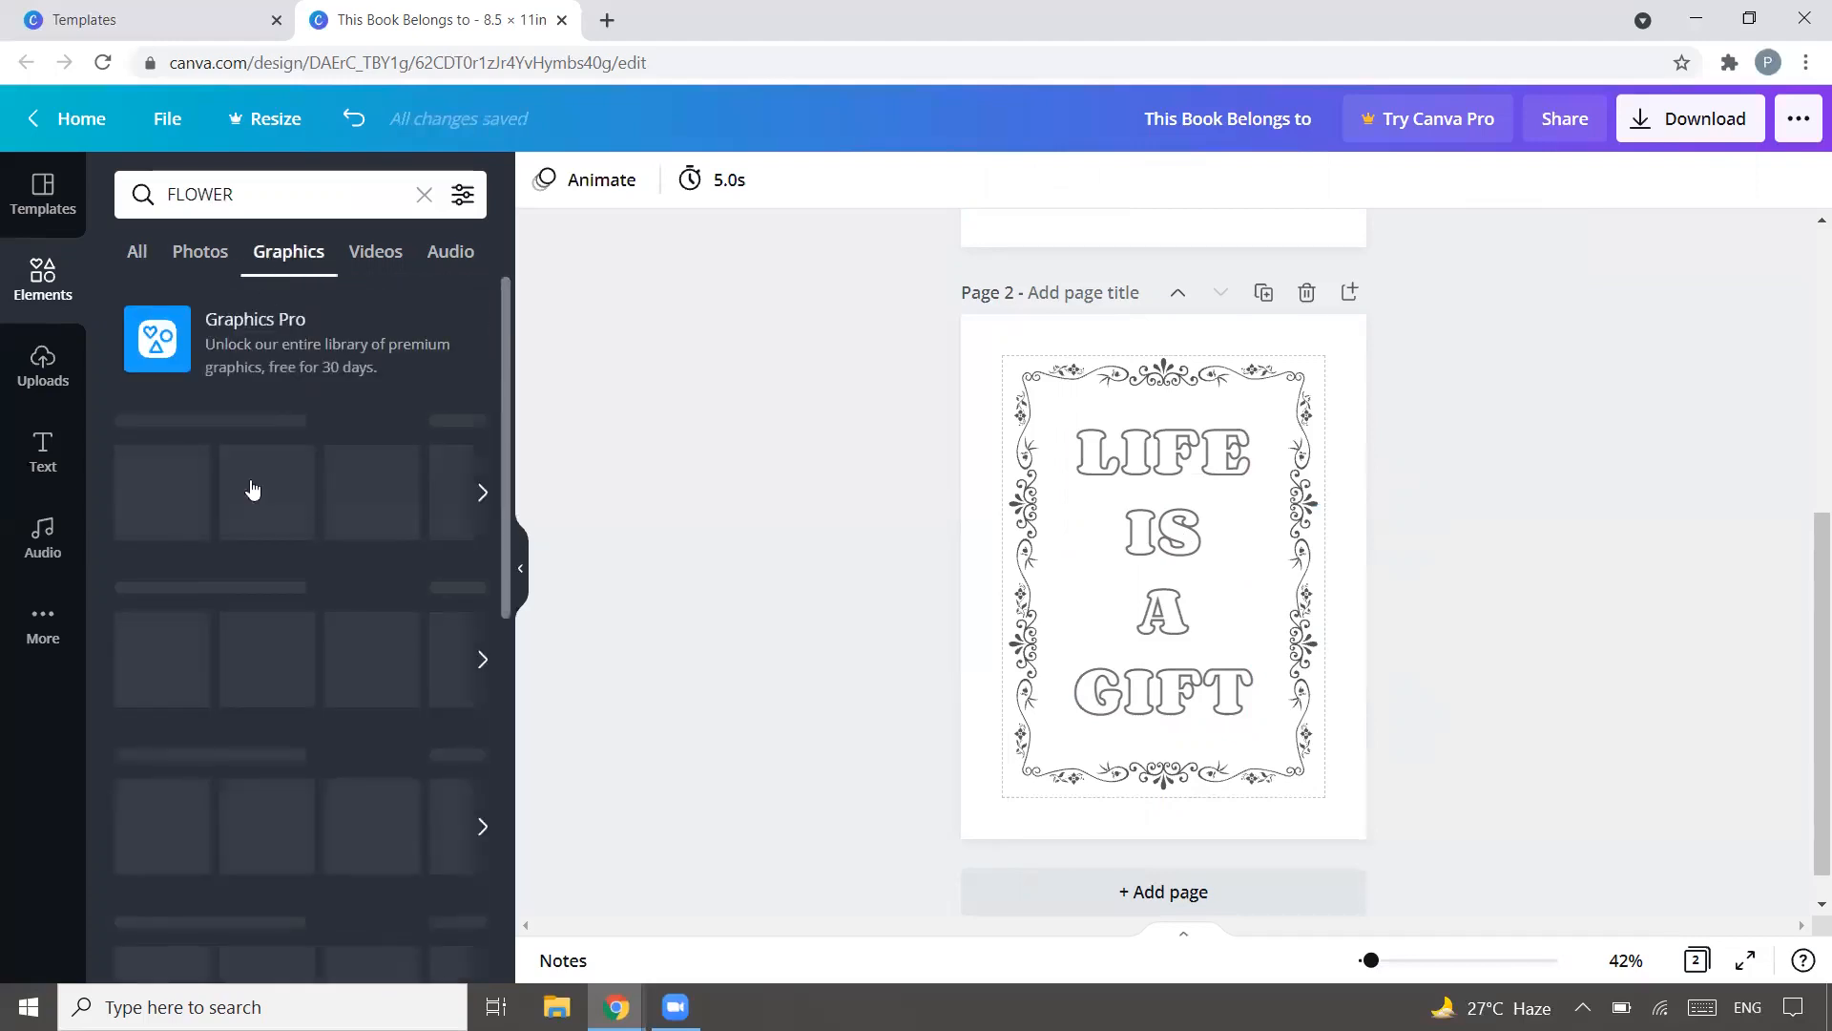
Step: Add the free white three-flower outline graphic from the results to page 2 and shrink it
scroll(258, 603, down, 10)
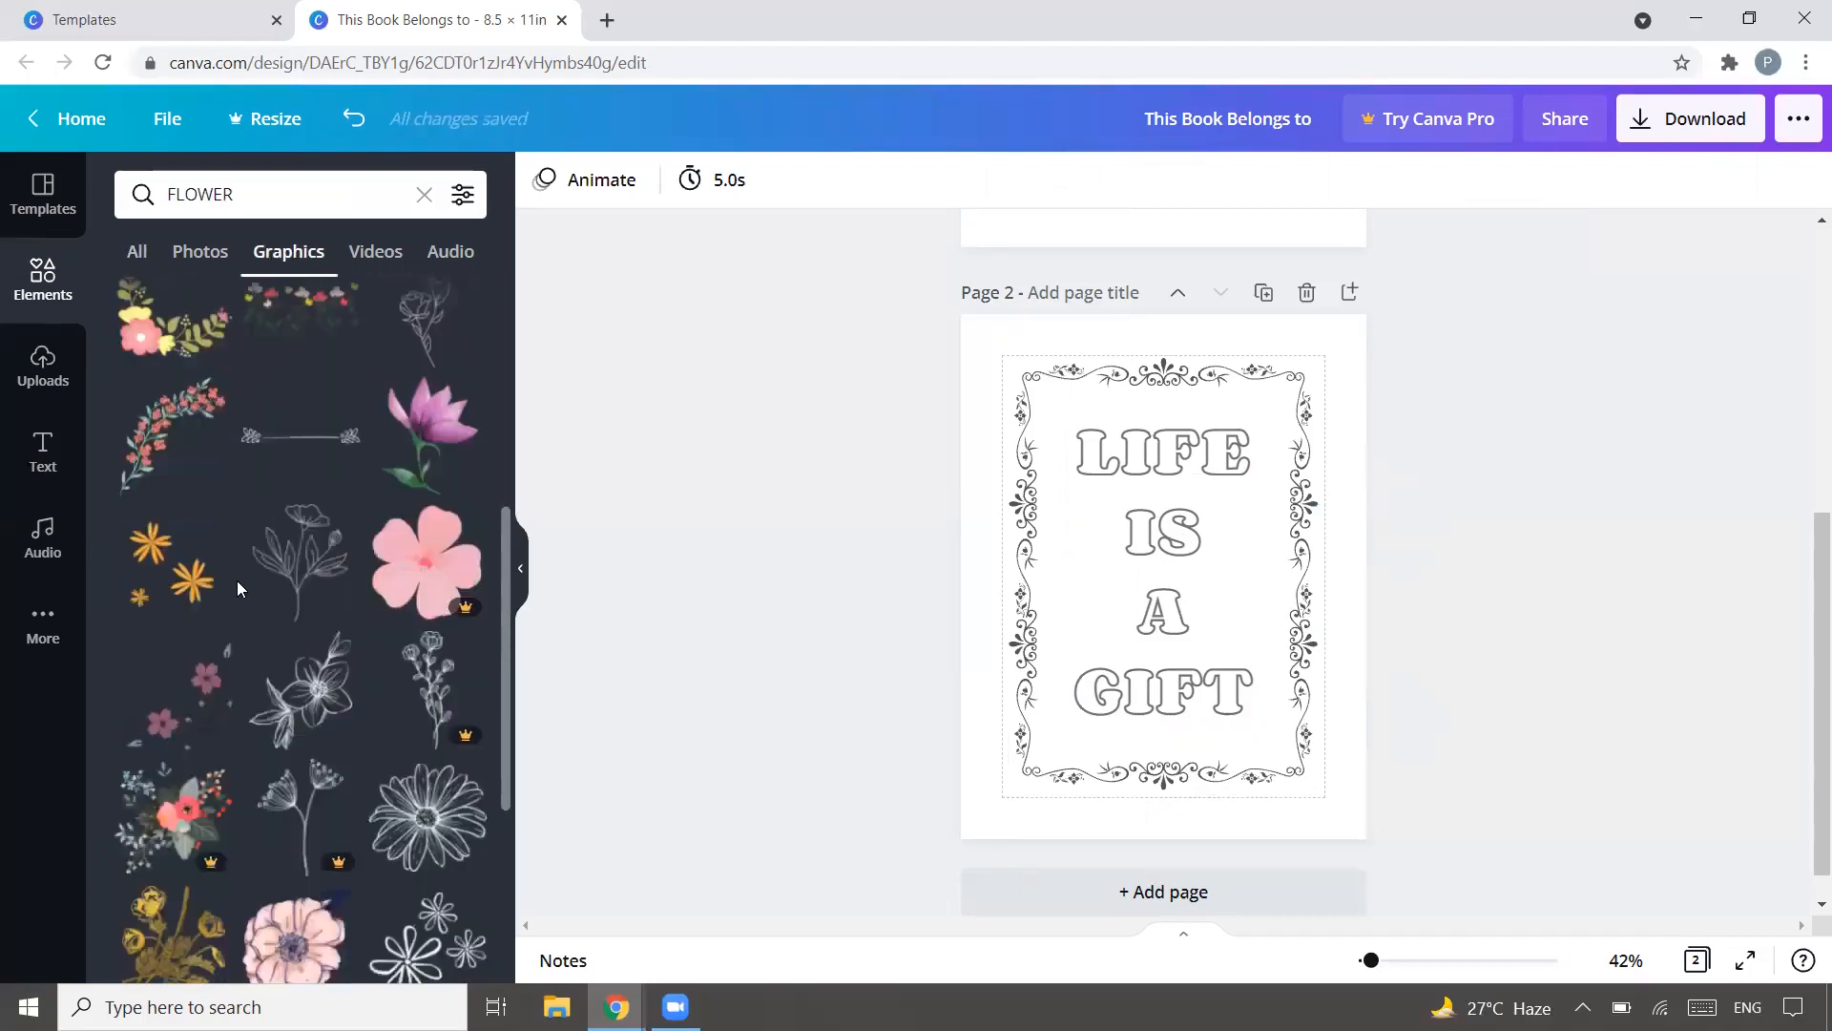
scroll(236, 573, down, 8)
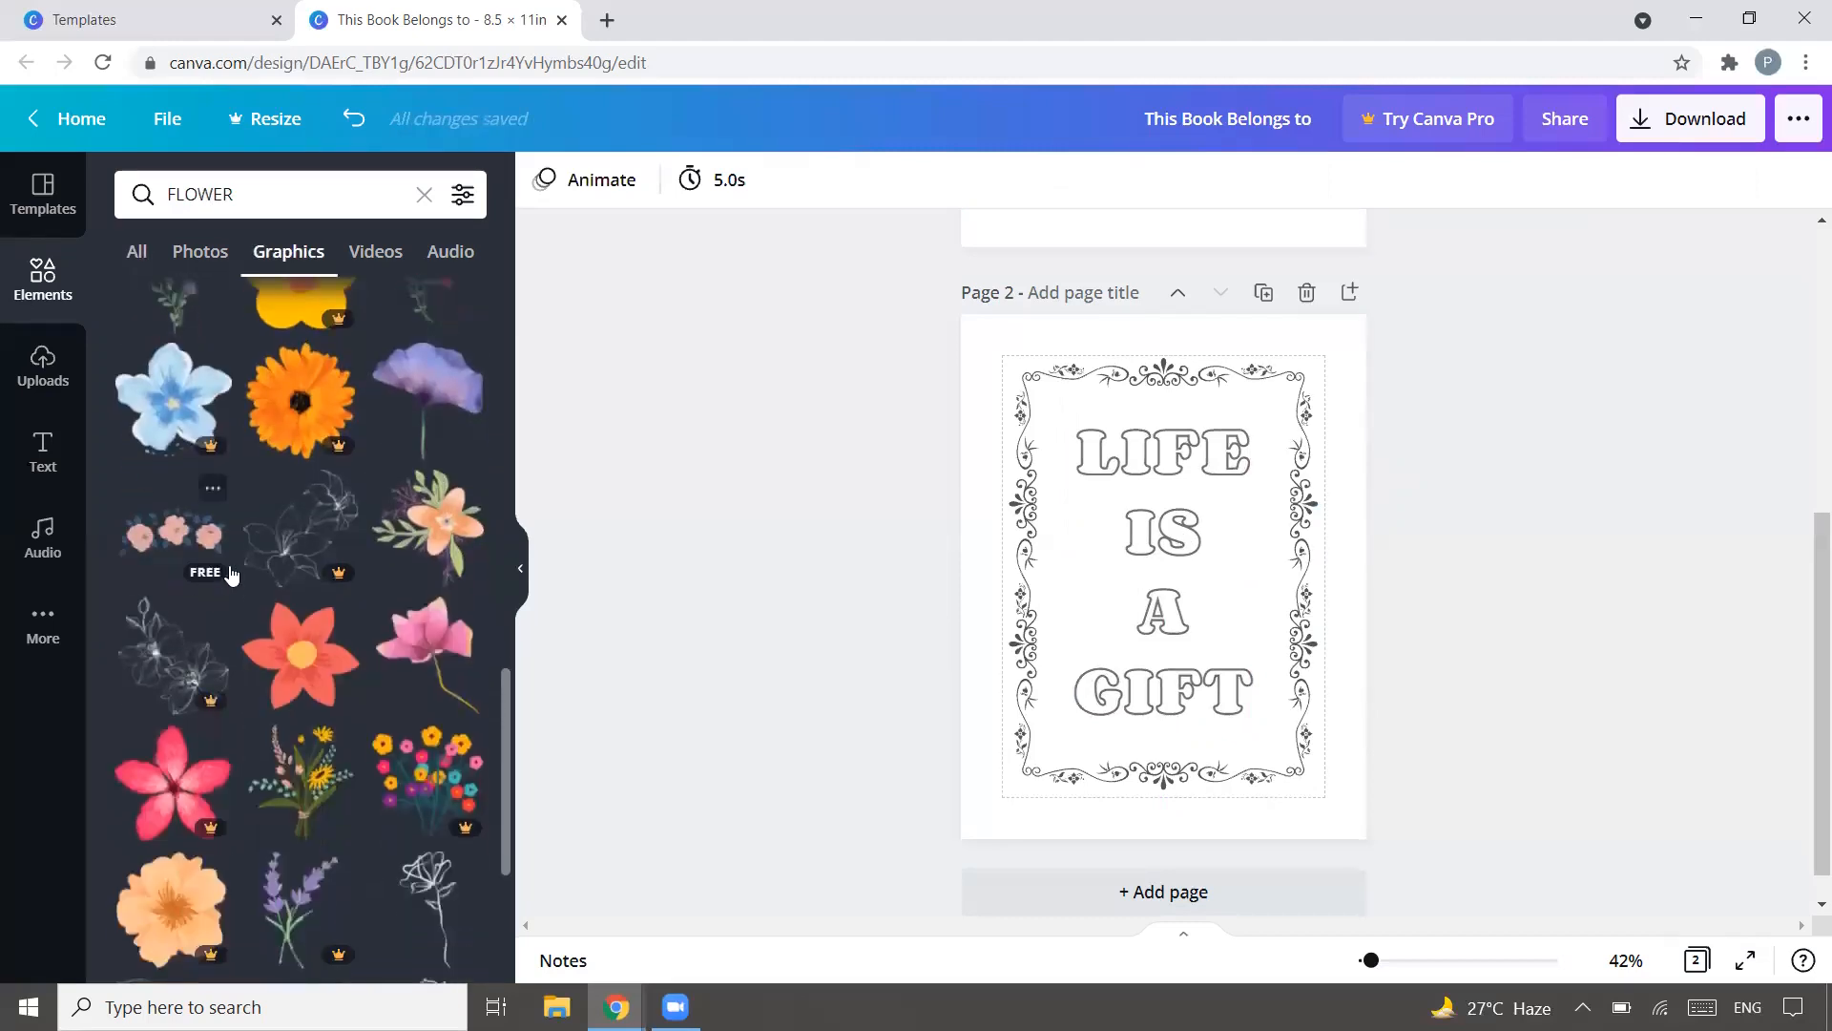
scroll(235, 555, down, 10)
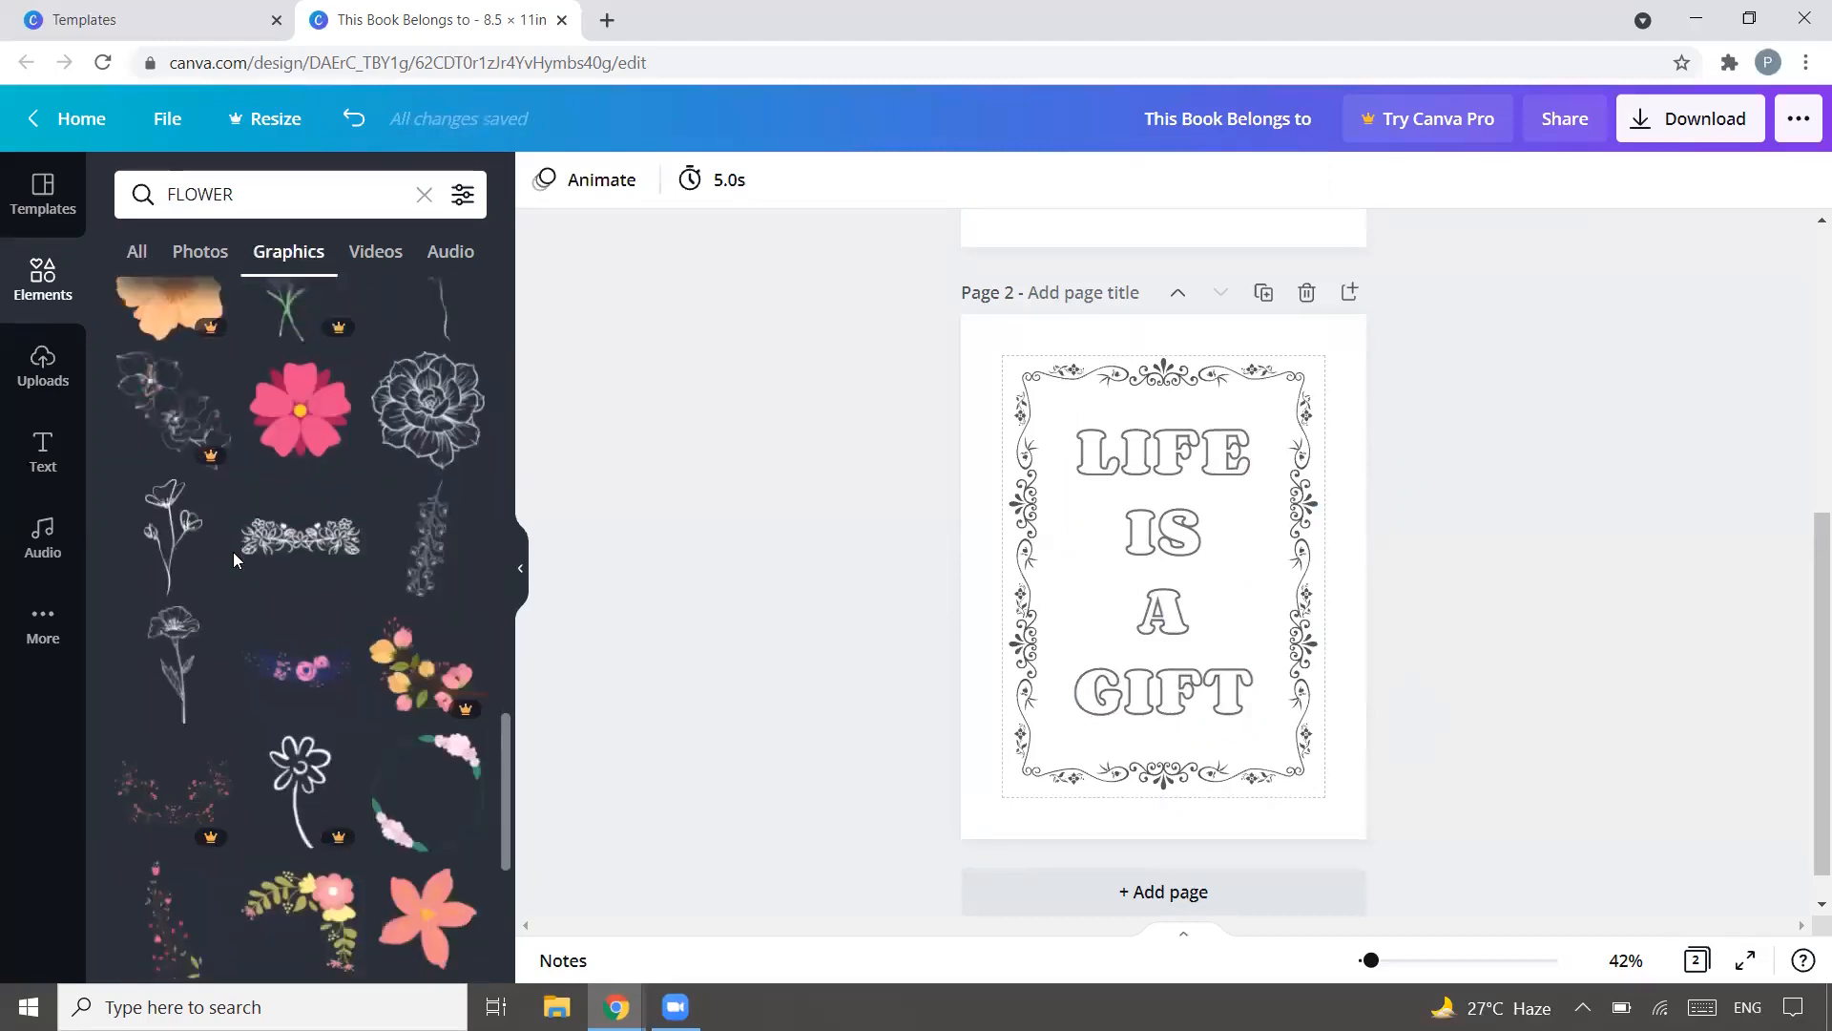
scroll(233, 550, down, 4)
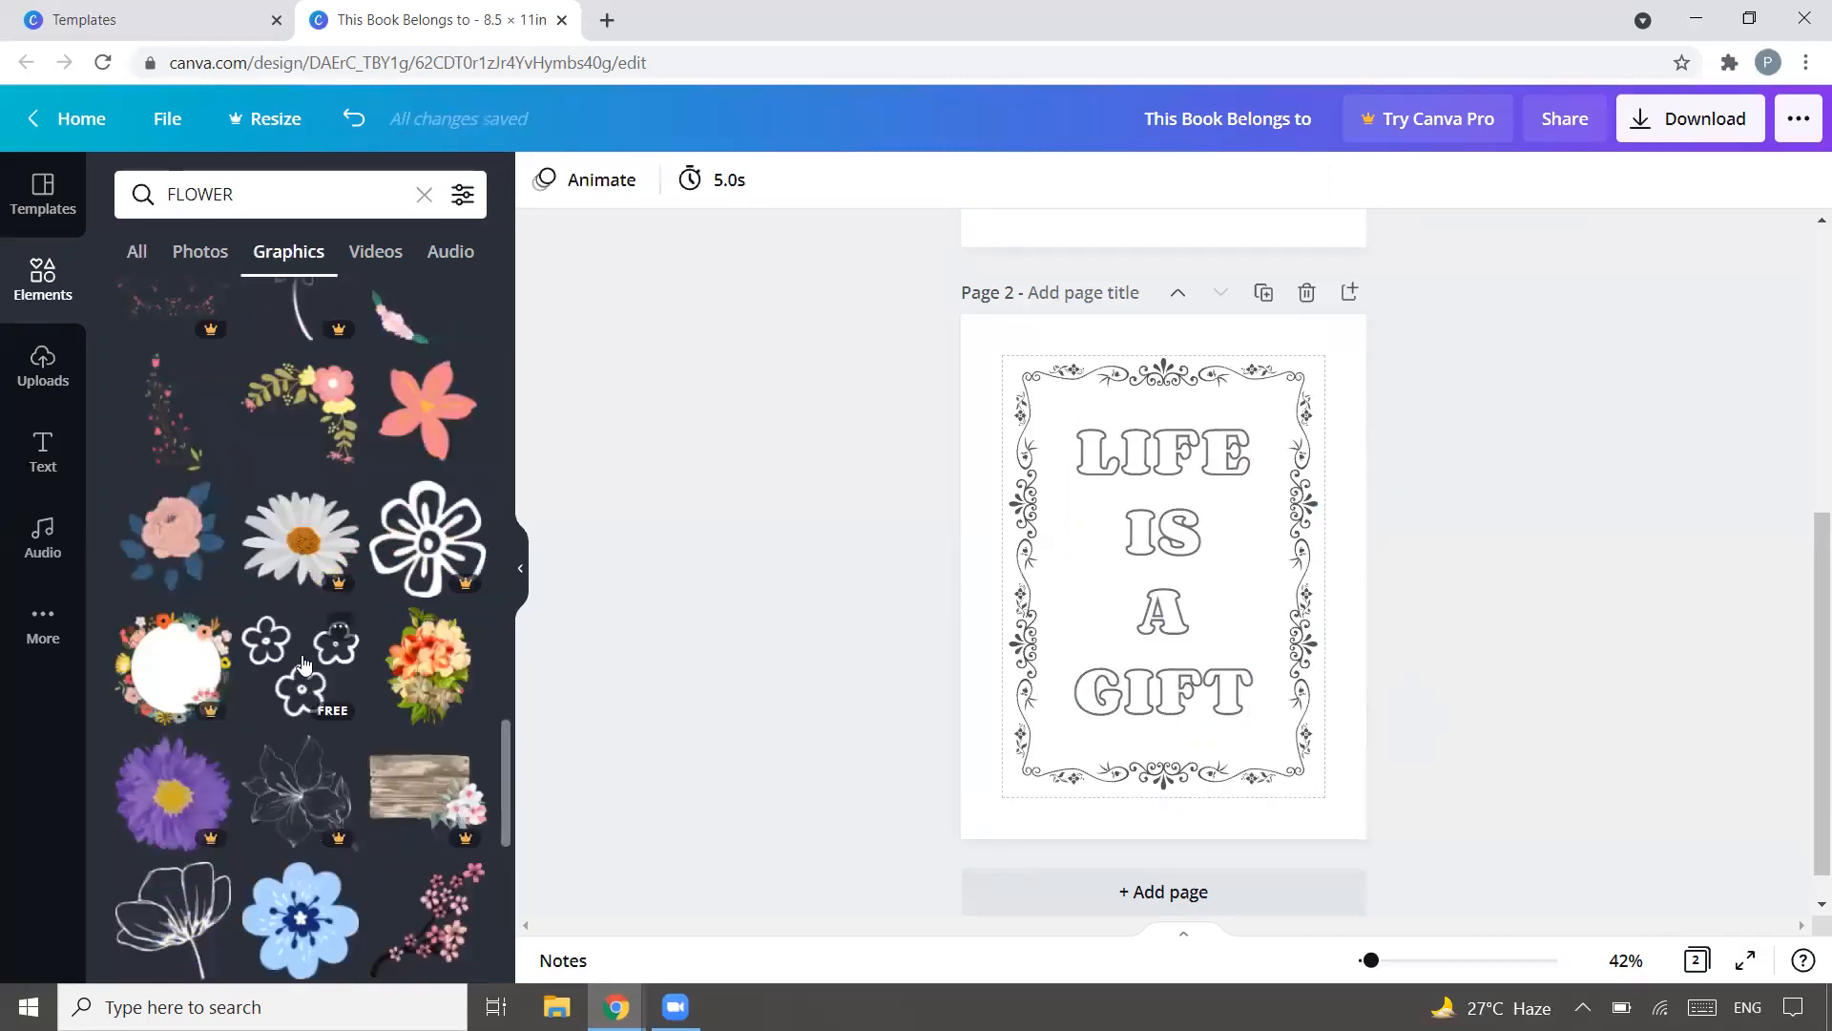
click(303, 663)
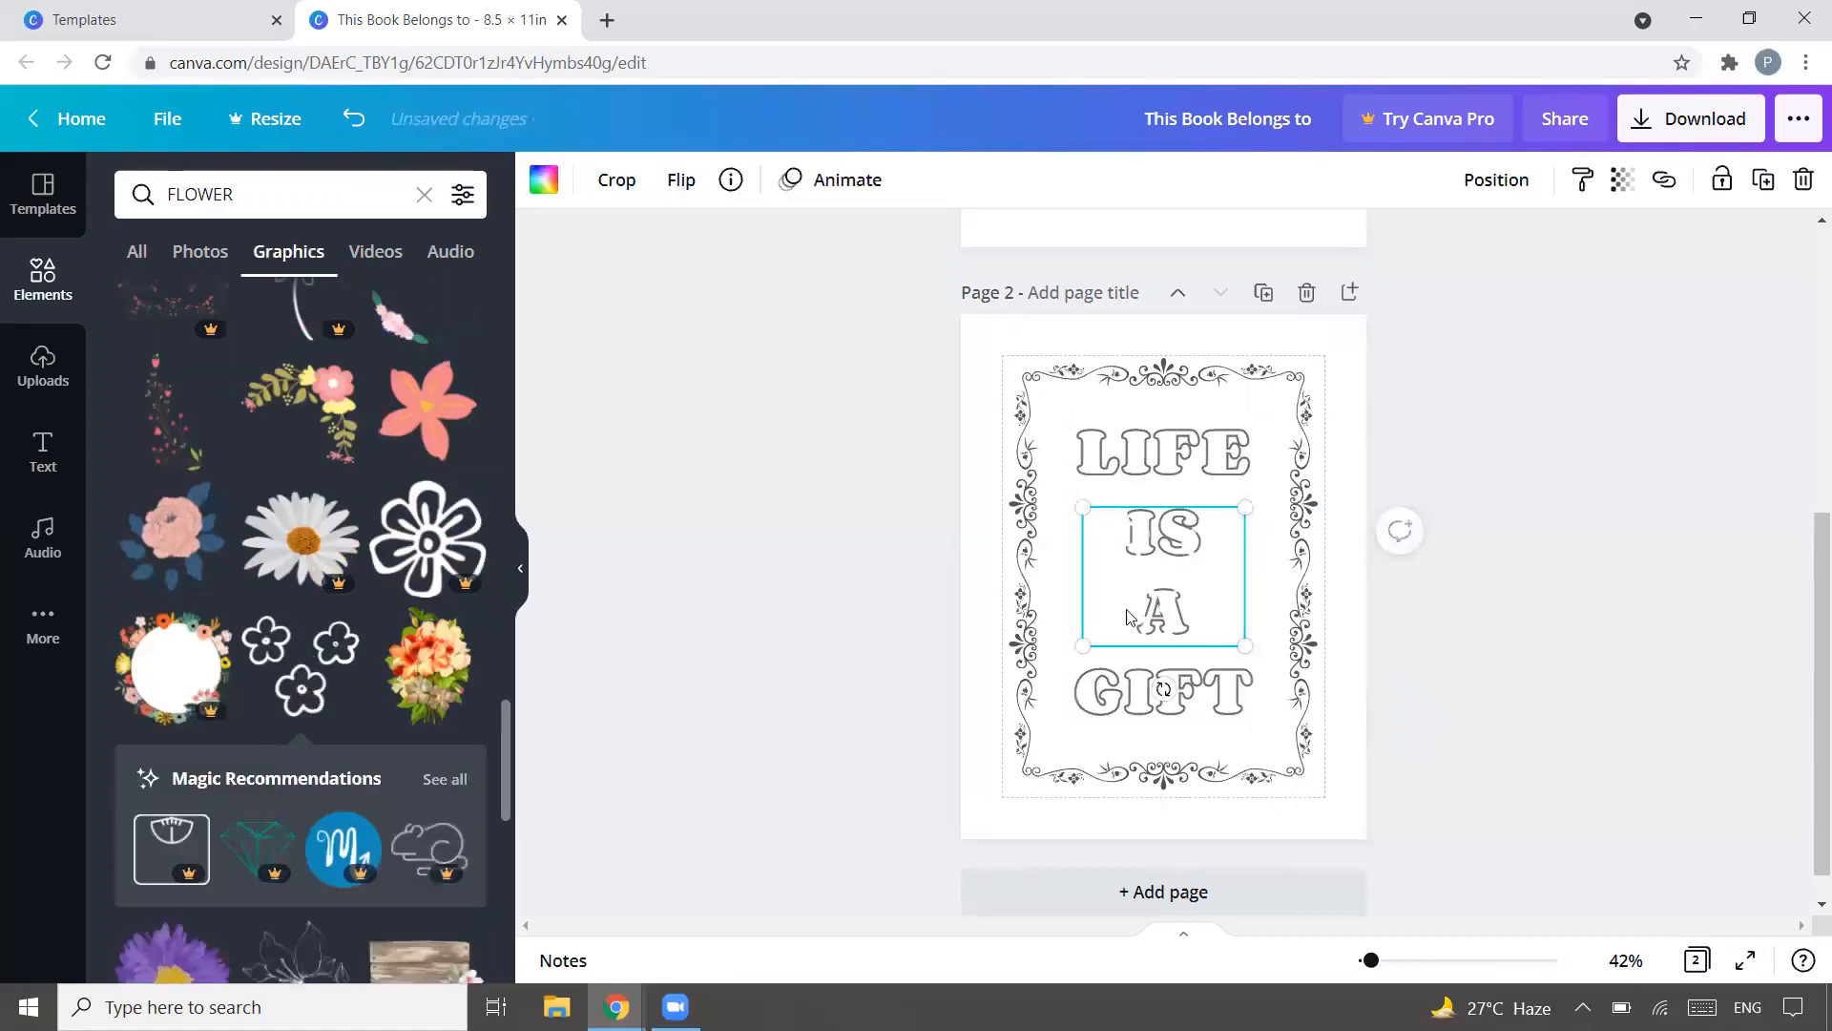
drag(1233, 641, 1202, 609)
Step: Recolour the three-flower graphic medium grey after comparing it with light grey, and place it smaller to the right of "A"
click(539, 184)
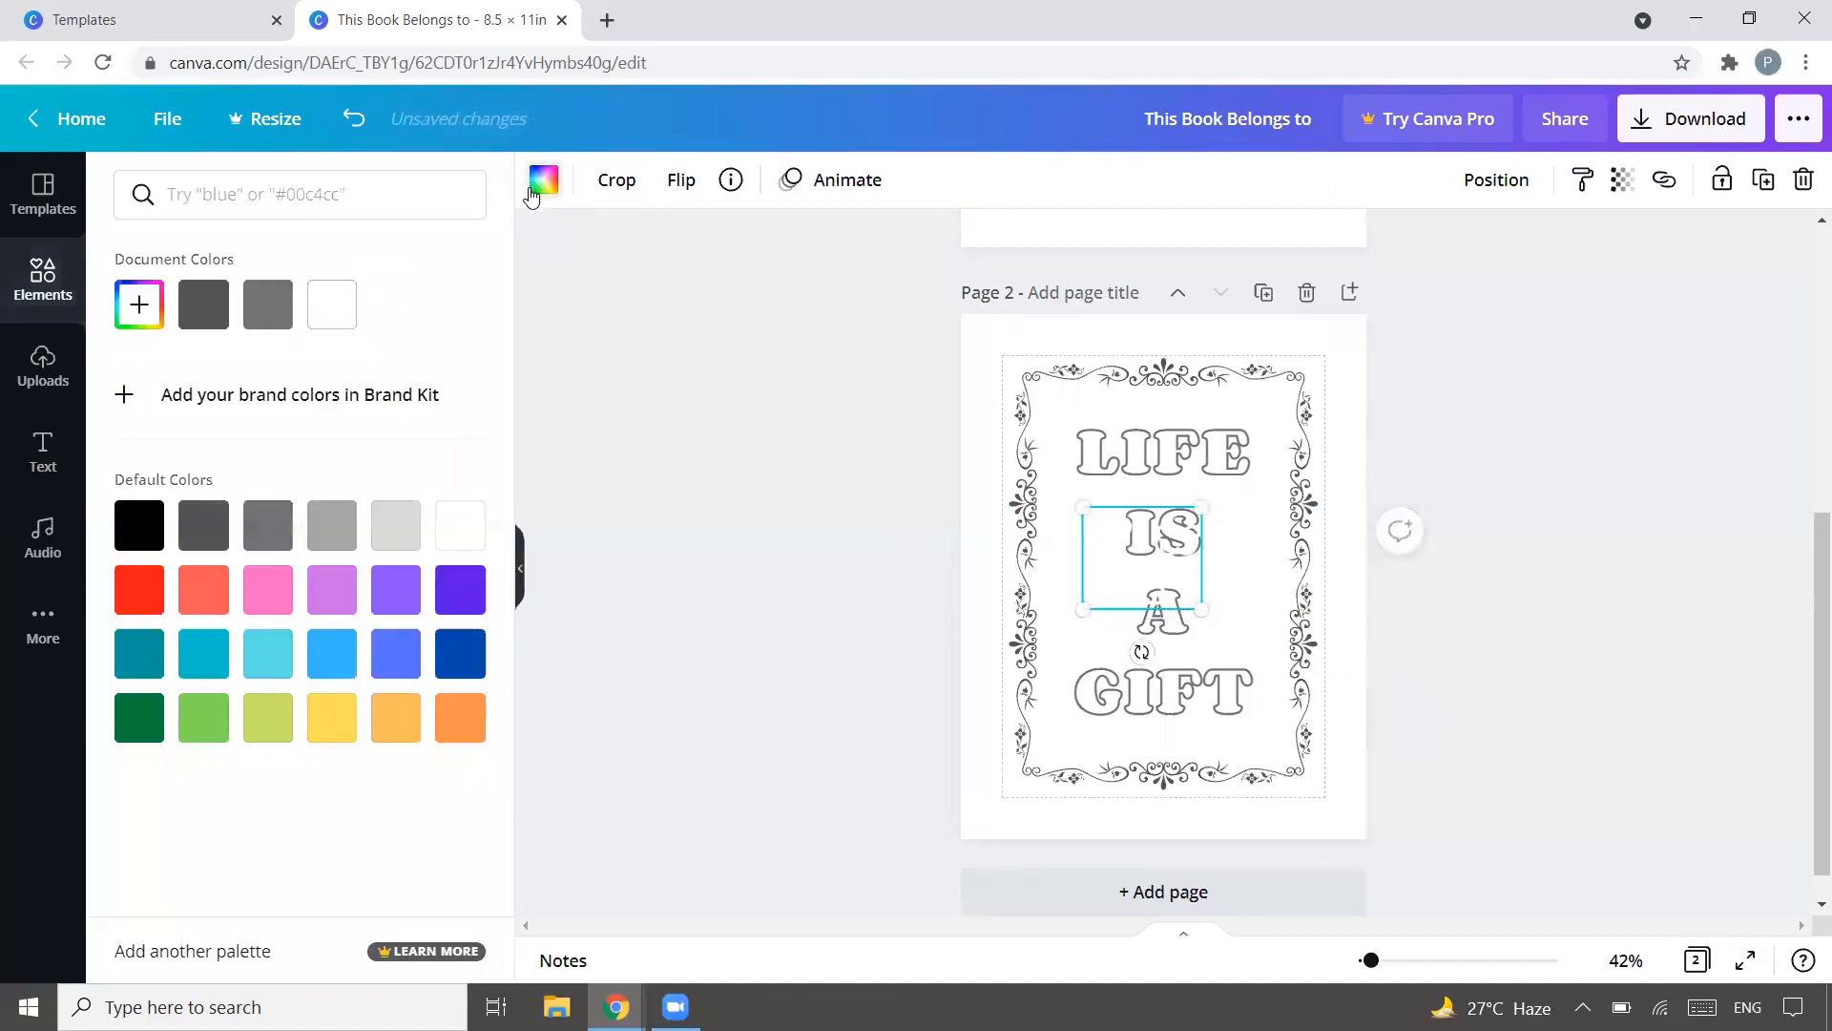
click(268, 524)
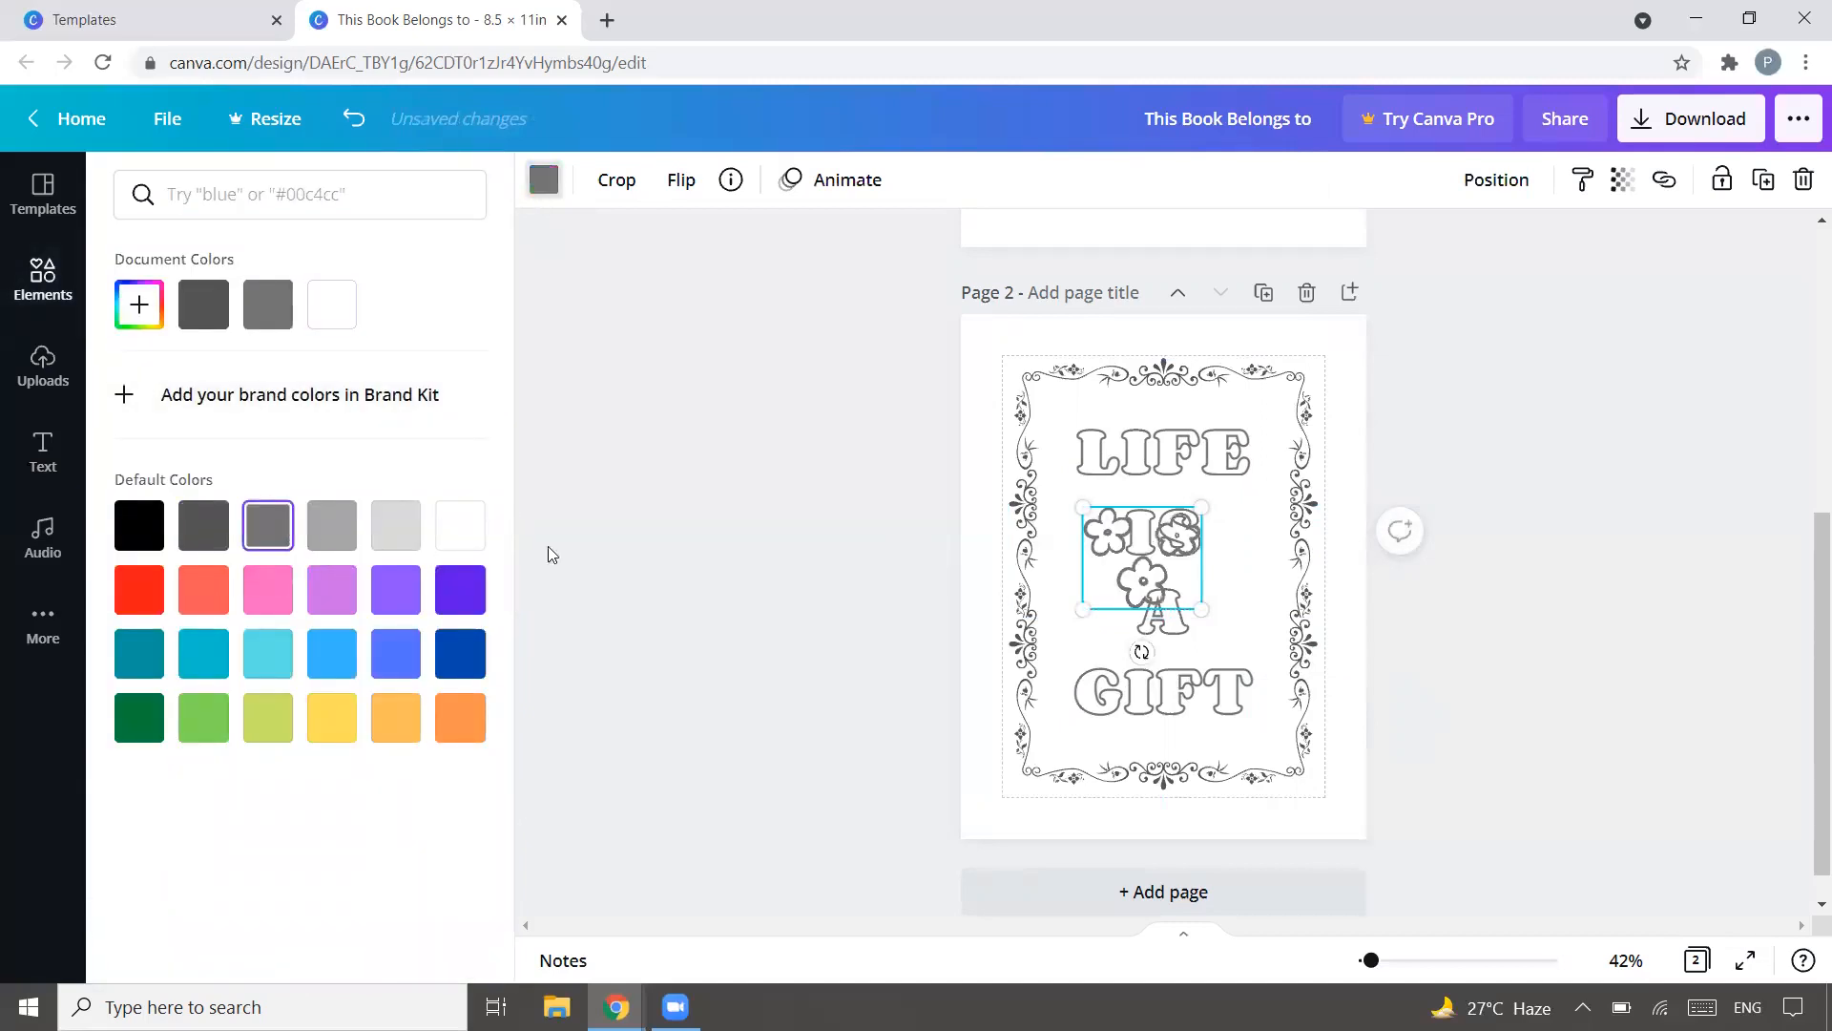
click(339, 525)
drag(1097, 592, 1256, 608)
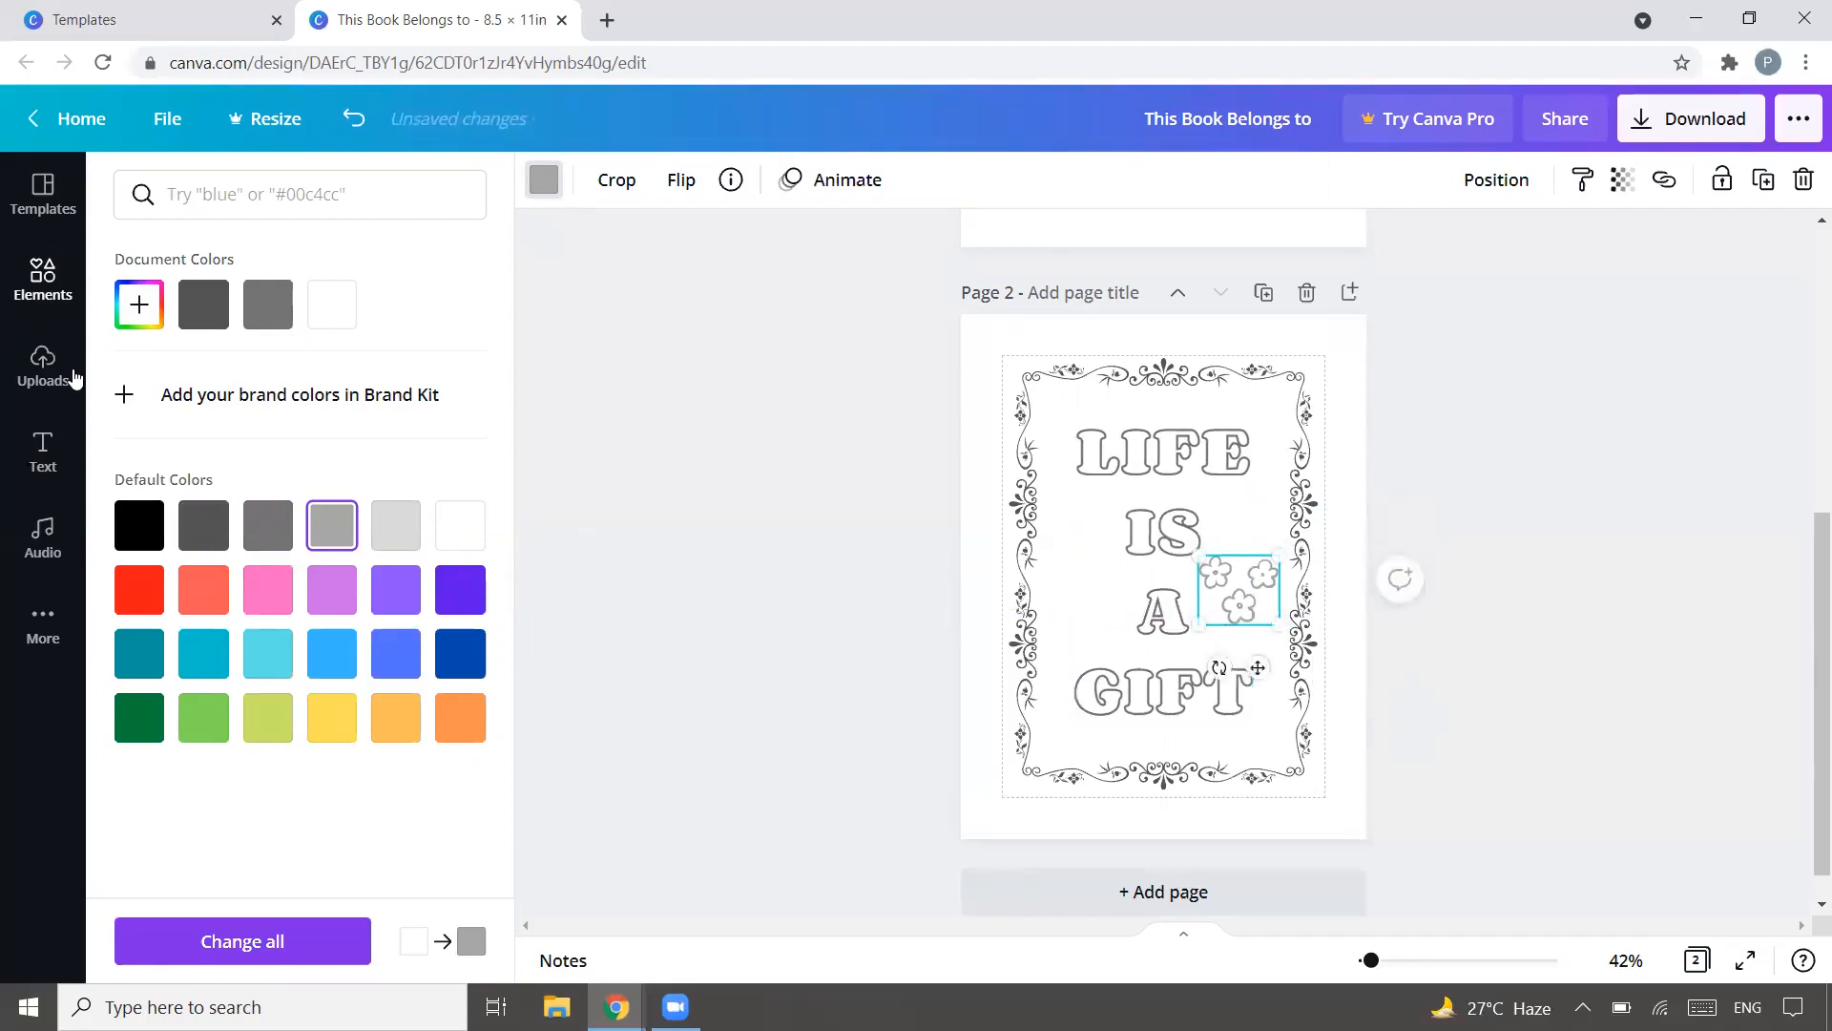
click(269, 523)
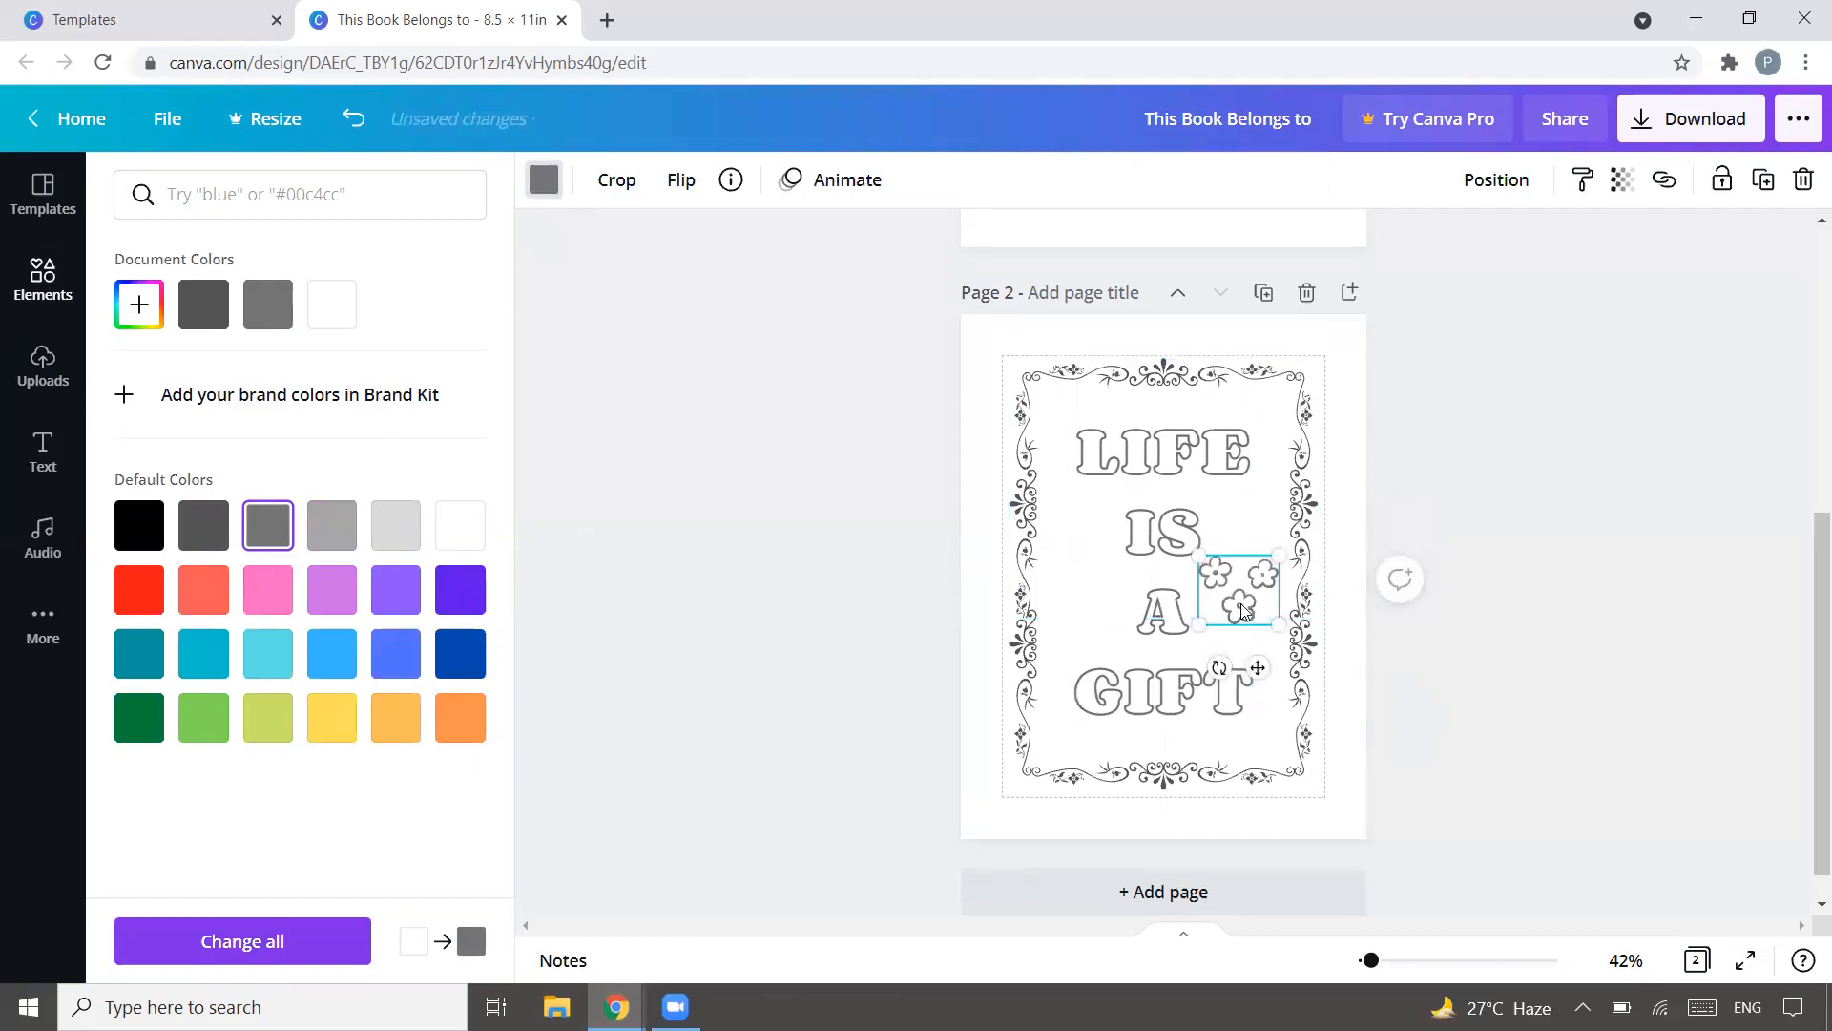
click(1493, 513)
click(1539, 575)
click(1259, 615)
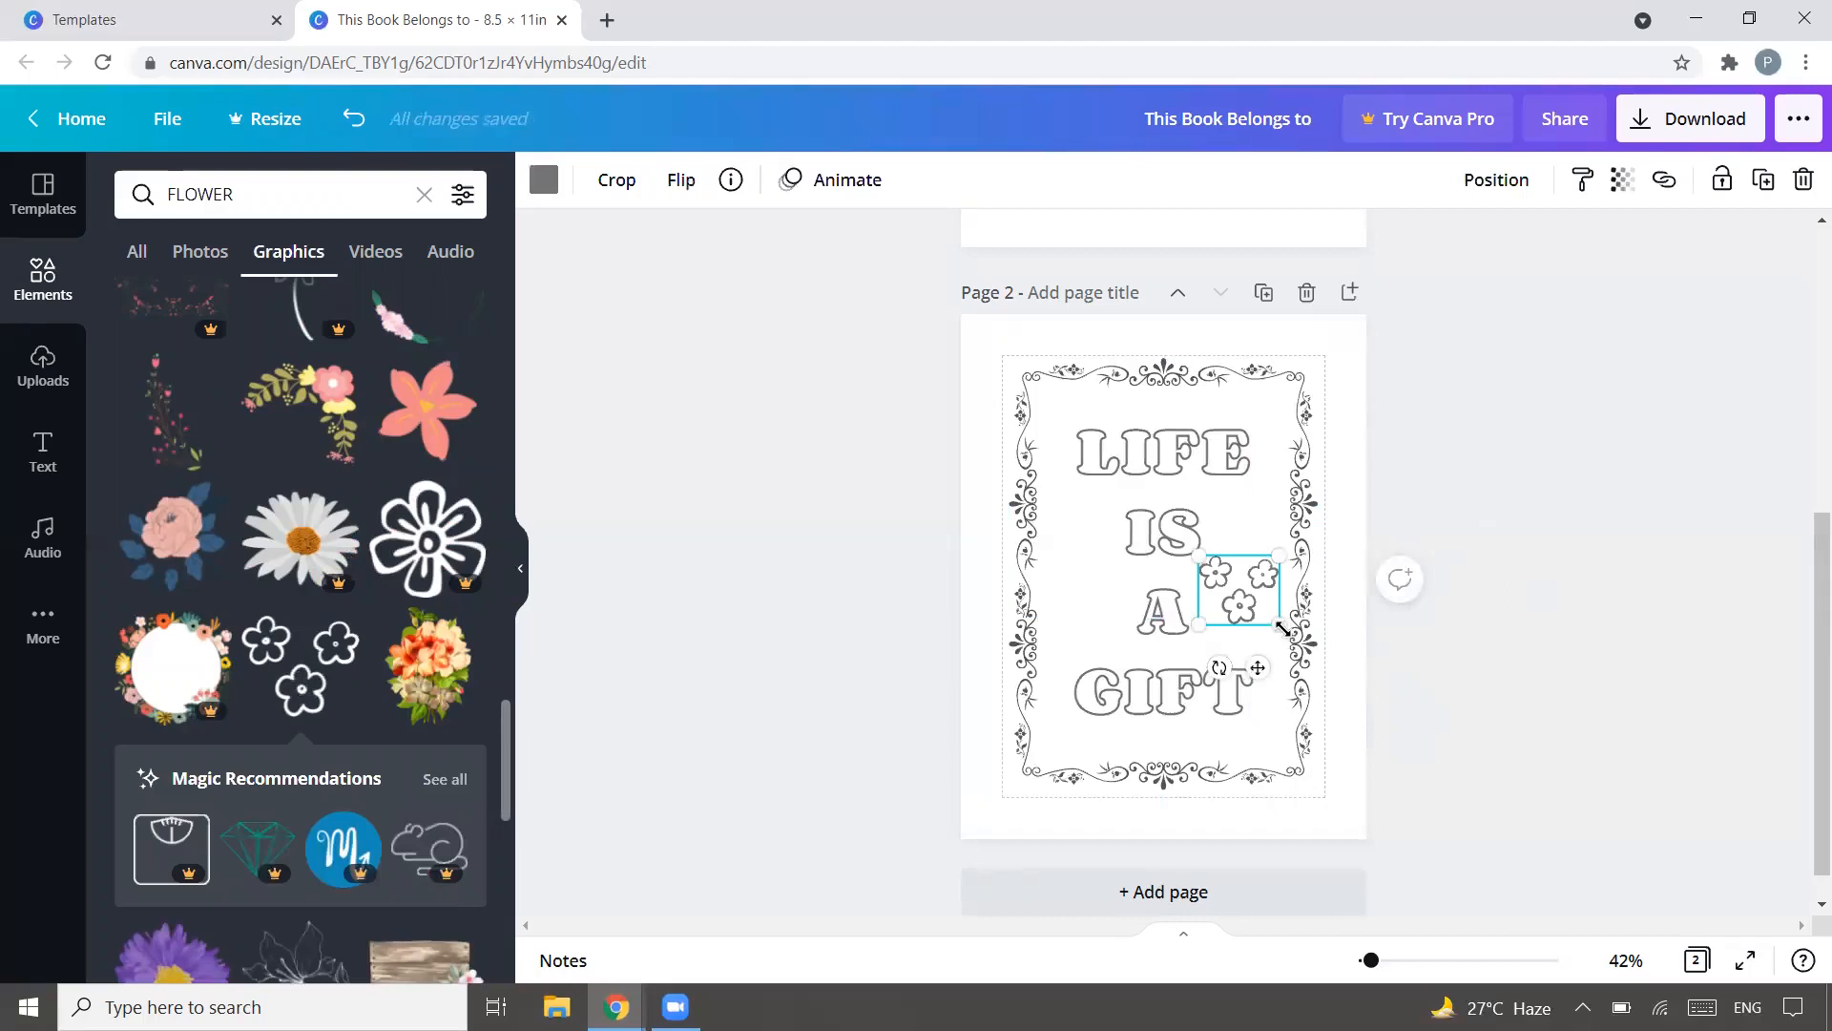
Step: Shrink the flower cluster slightly and place a copy of it on the opposite side of the text, between "IS" and "A"
drag(1281, 622, 1077, 581)
click(1275, 618)
click(1536, 521)
click(1224, 584)
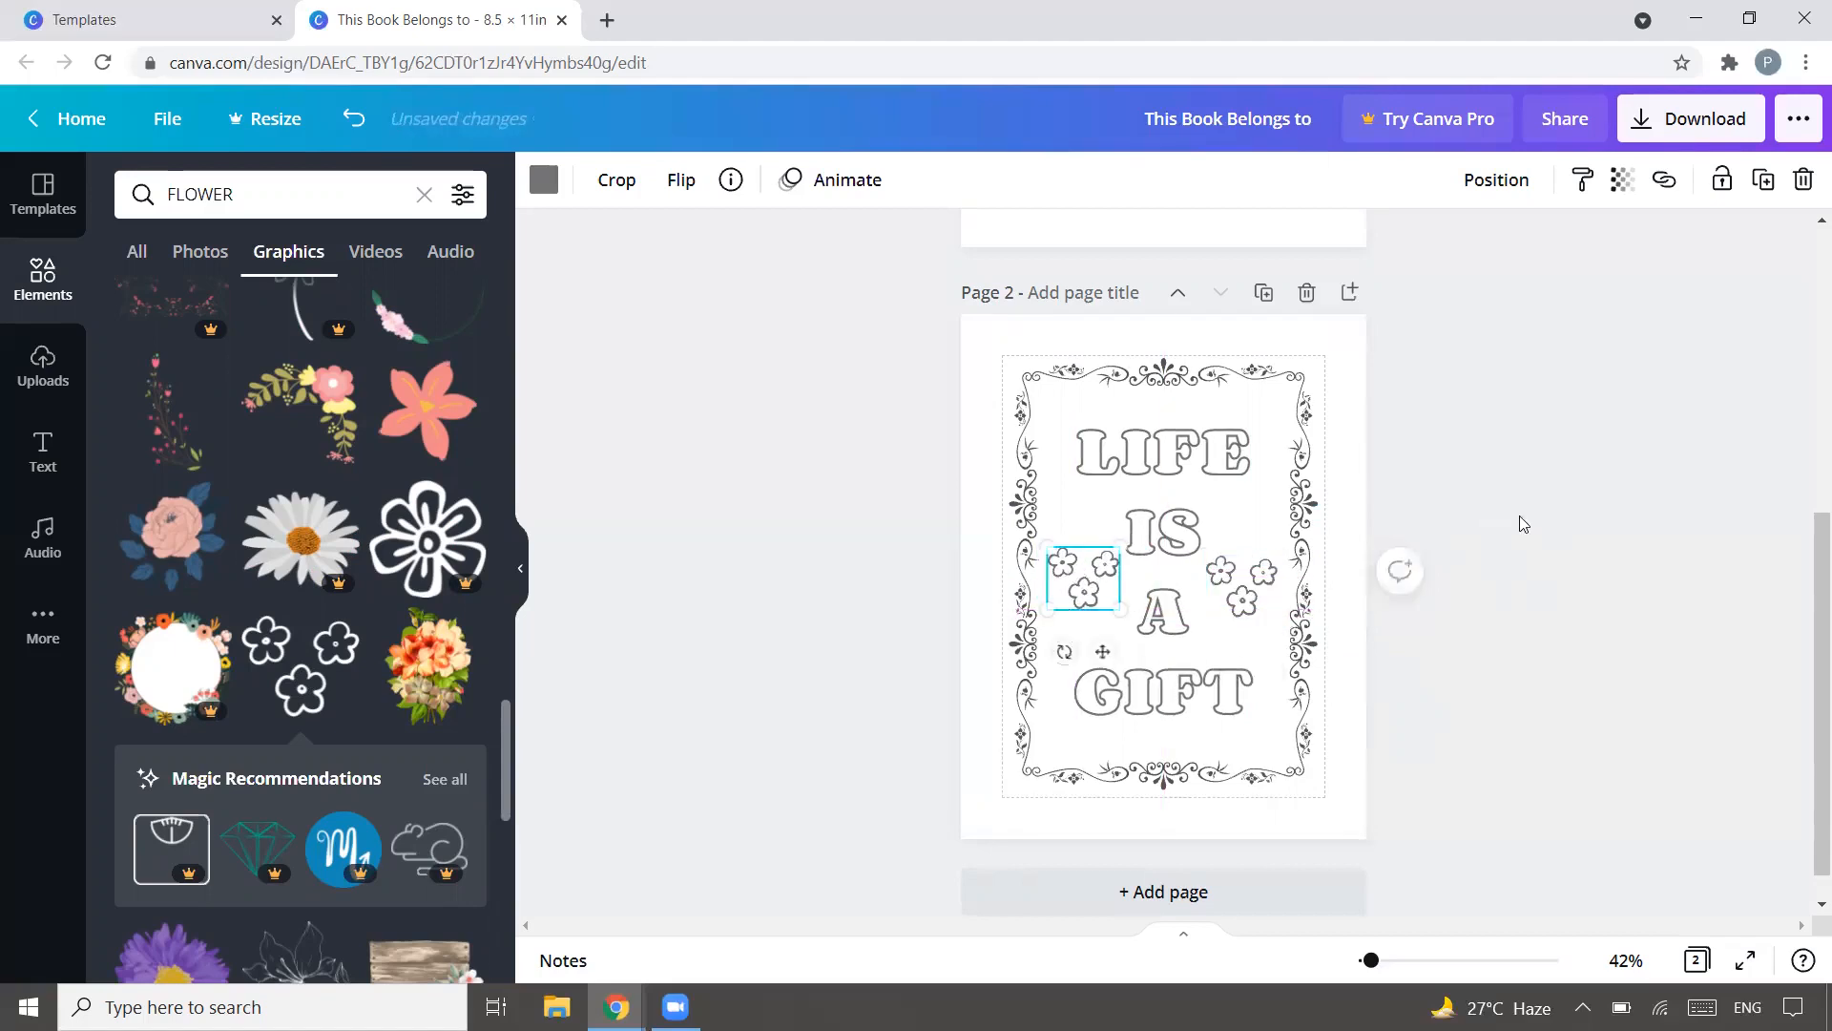
click(1527, 516)
Step: Duplicate the flower cluster left of the text and place the copy directly above it, beside "IS"
click(1071, 572)
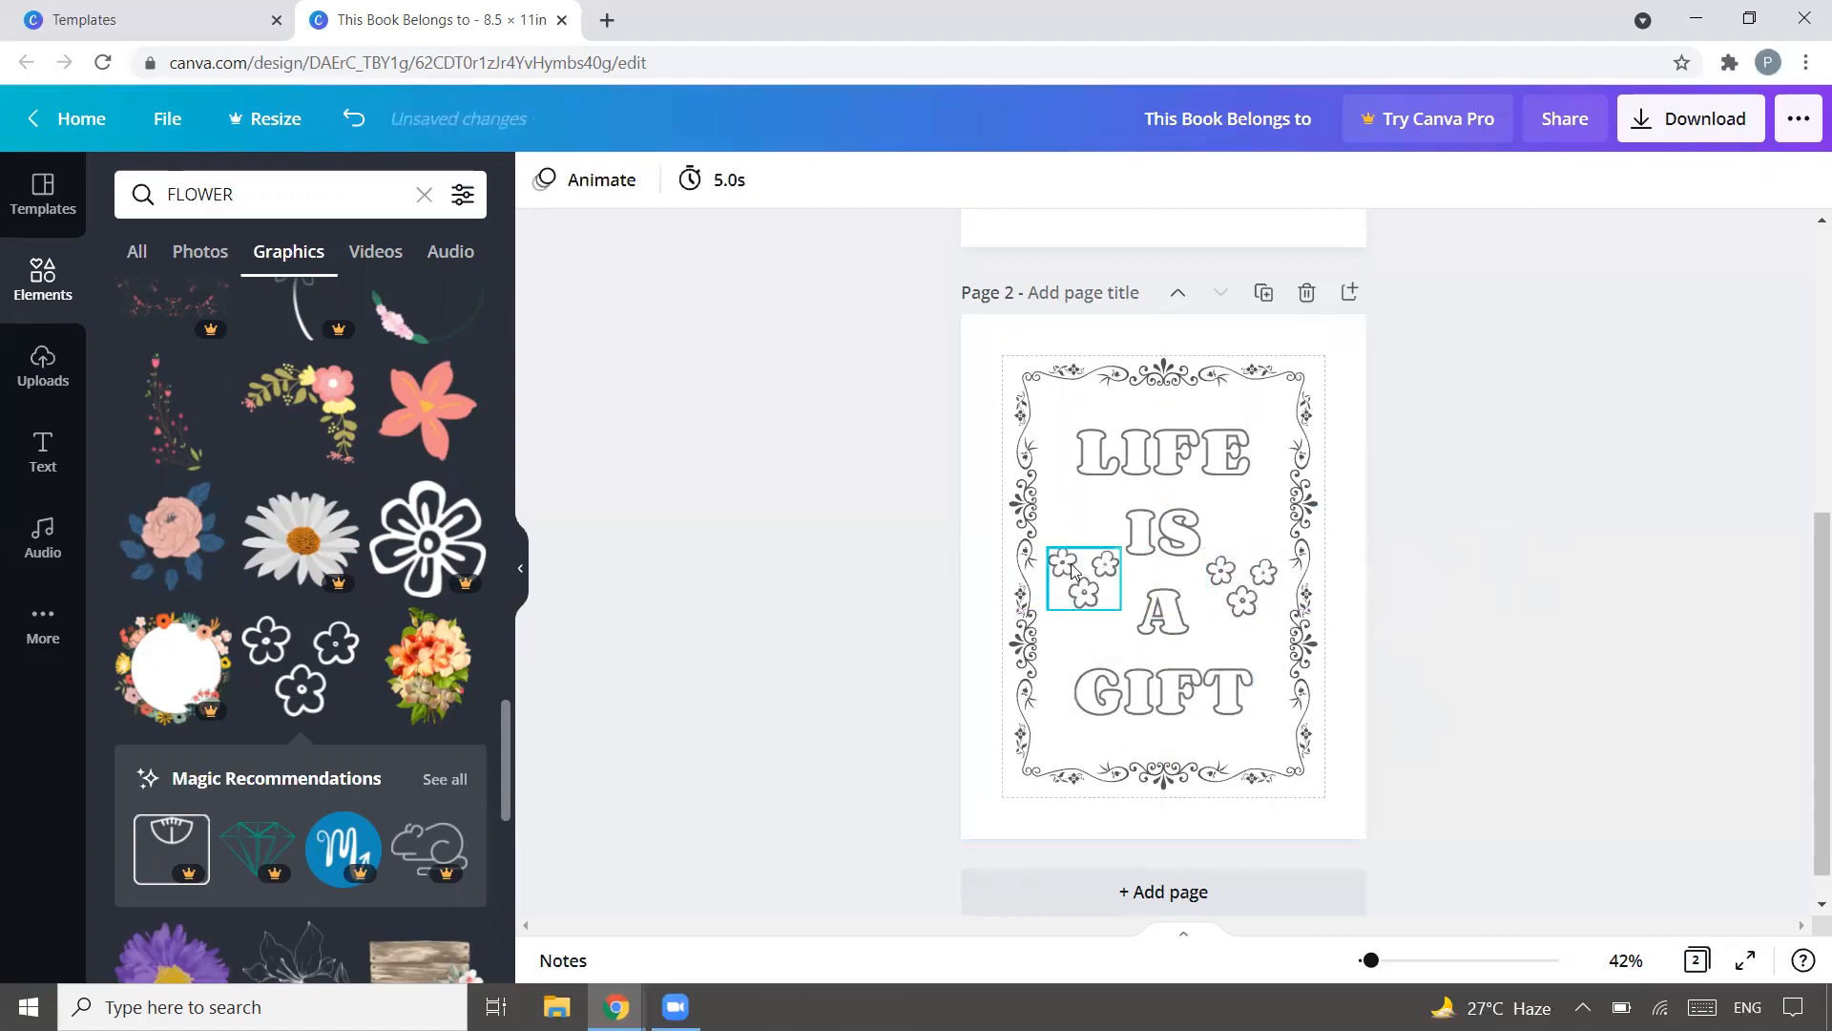
key(ctrl+d)
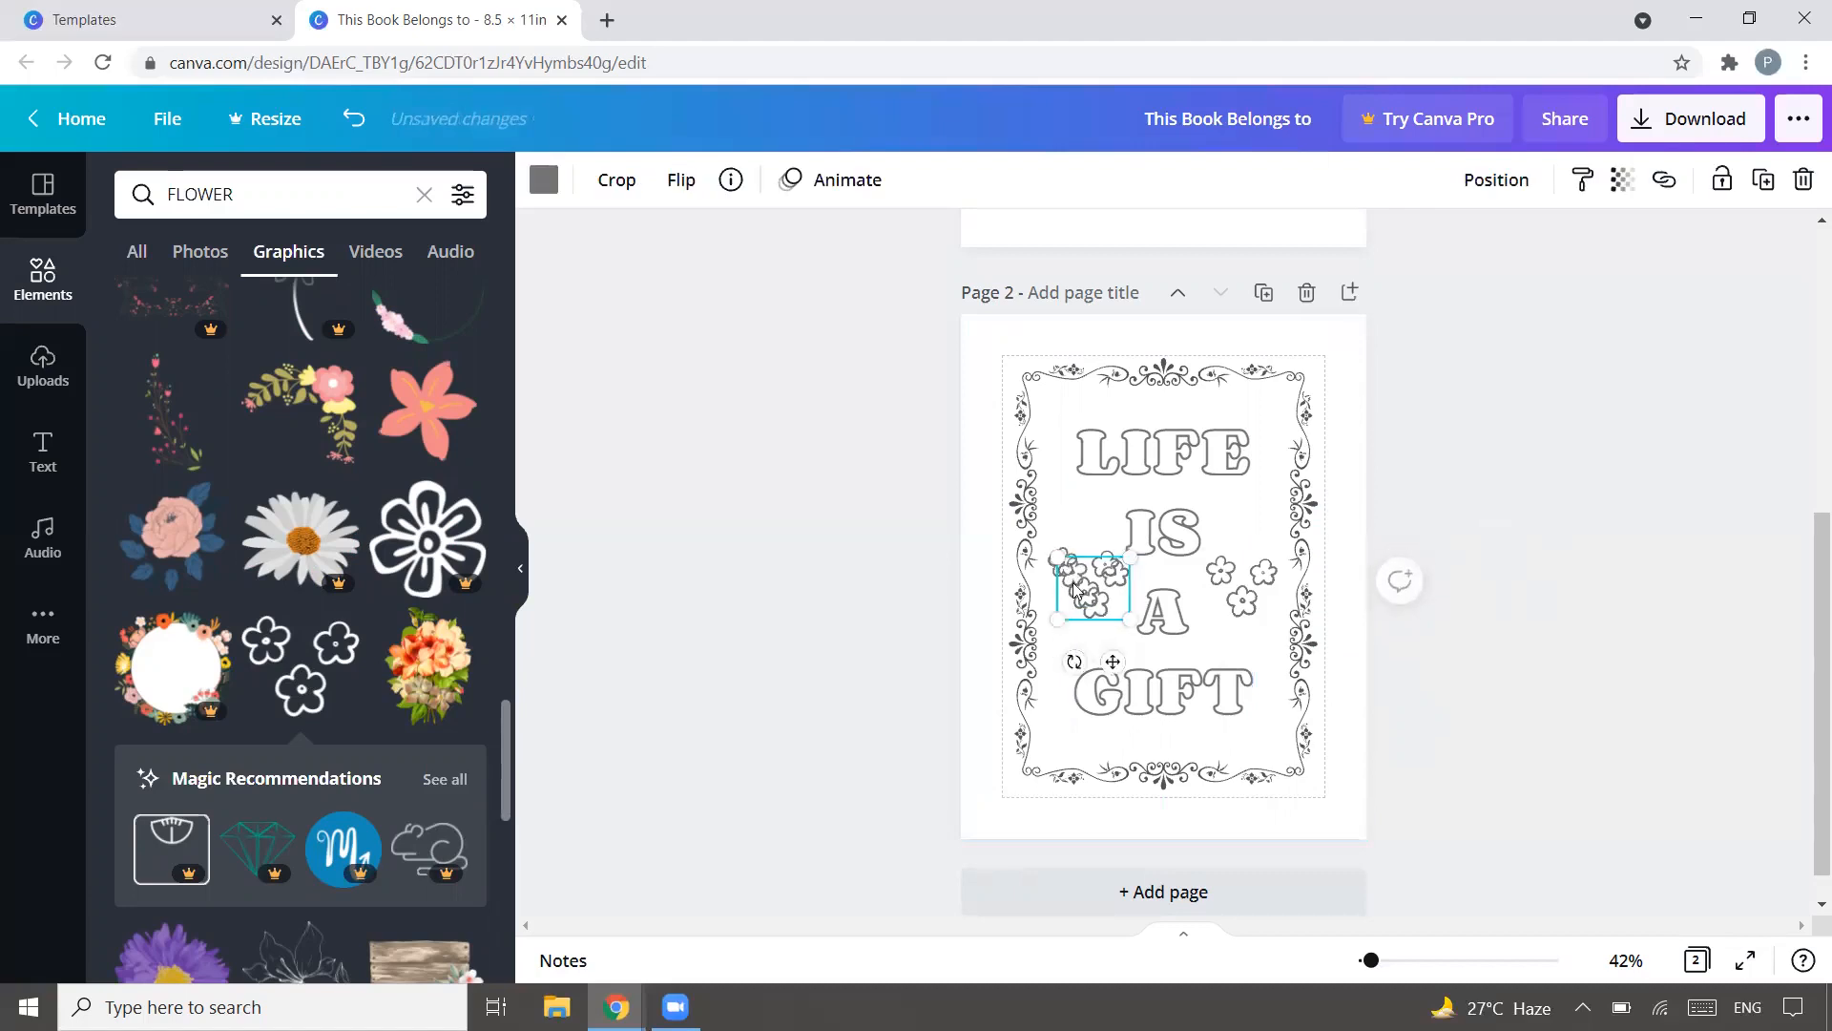
drag(1088, 591, 1077, 524)
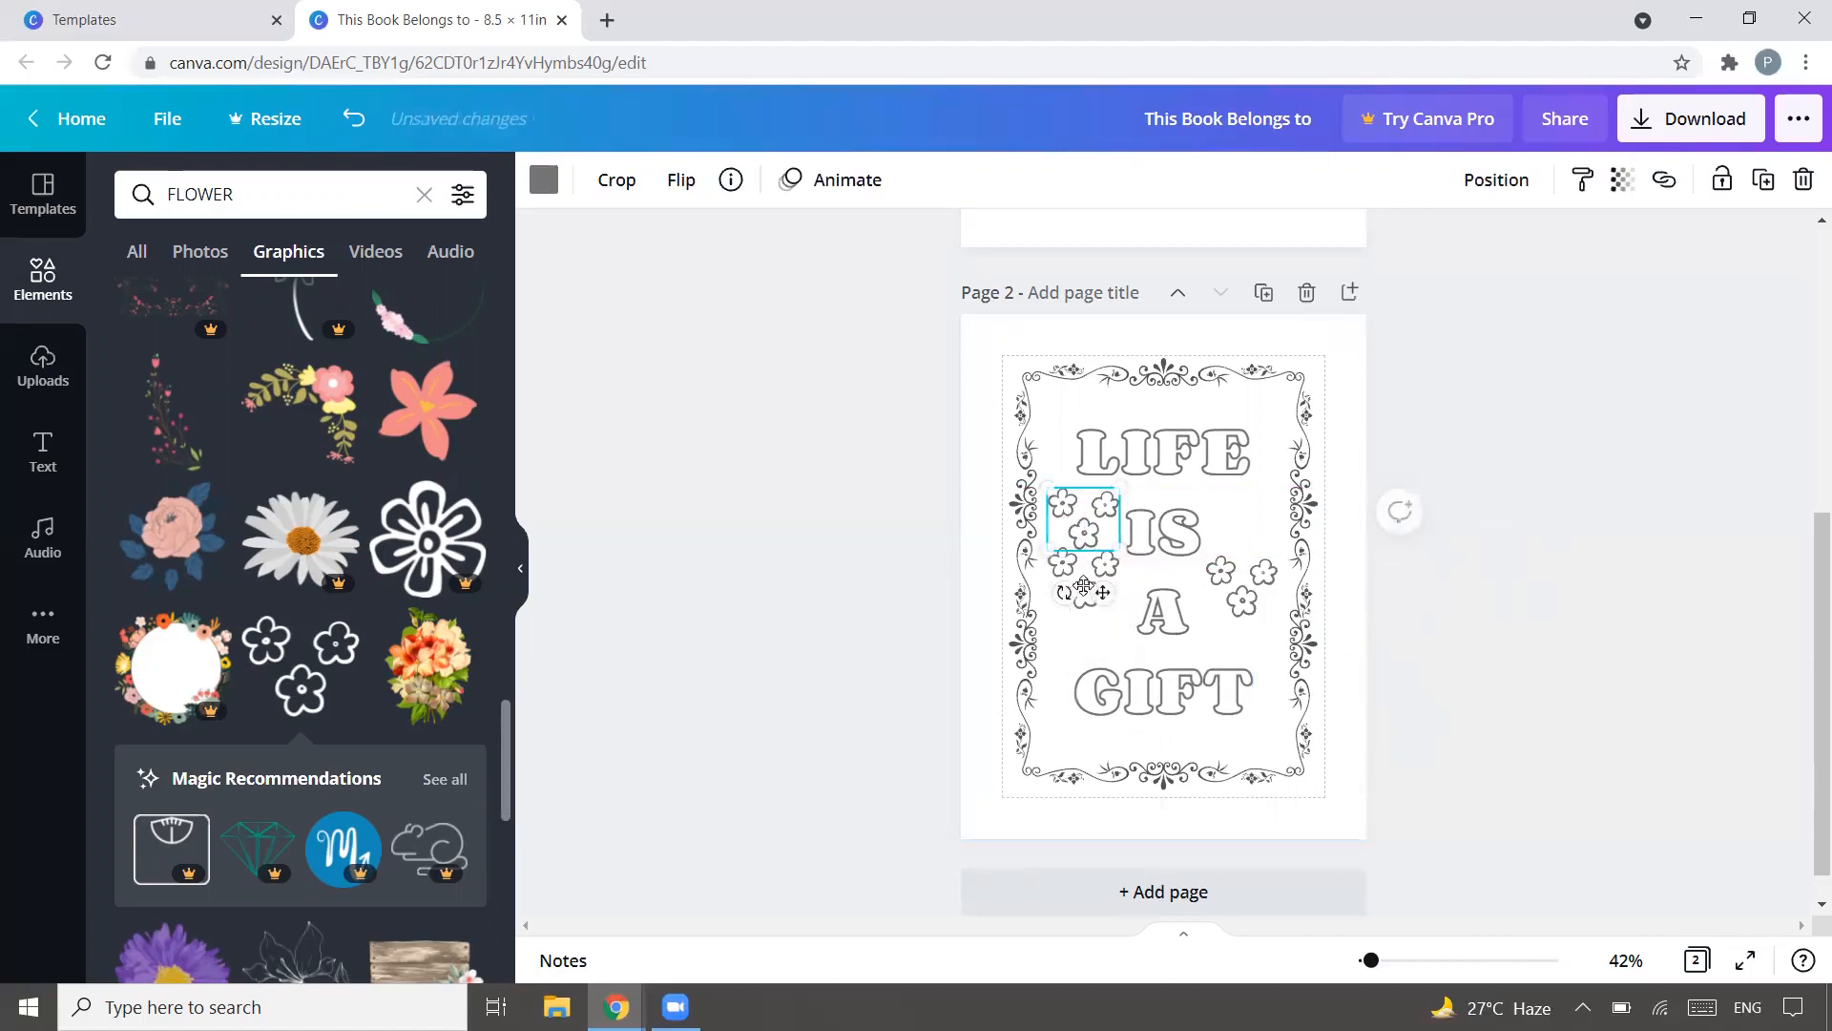
click(1482, 558)
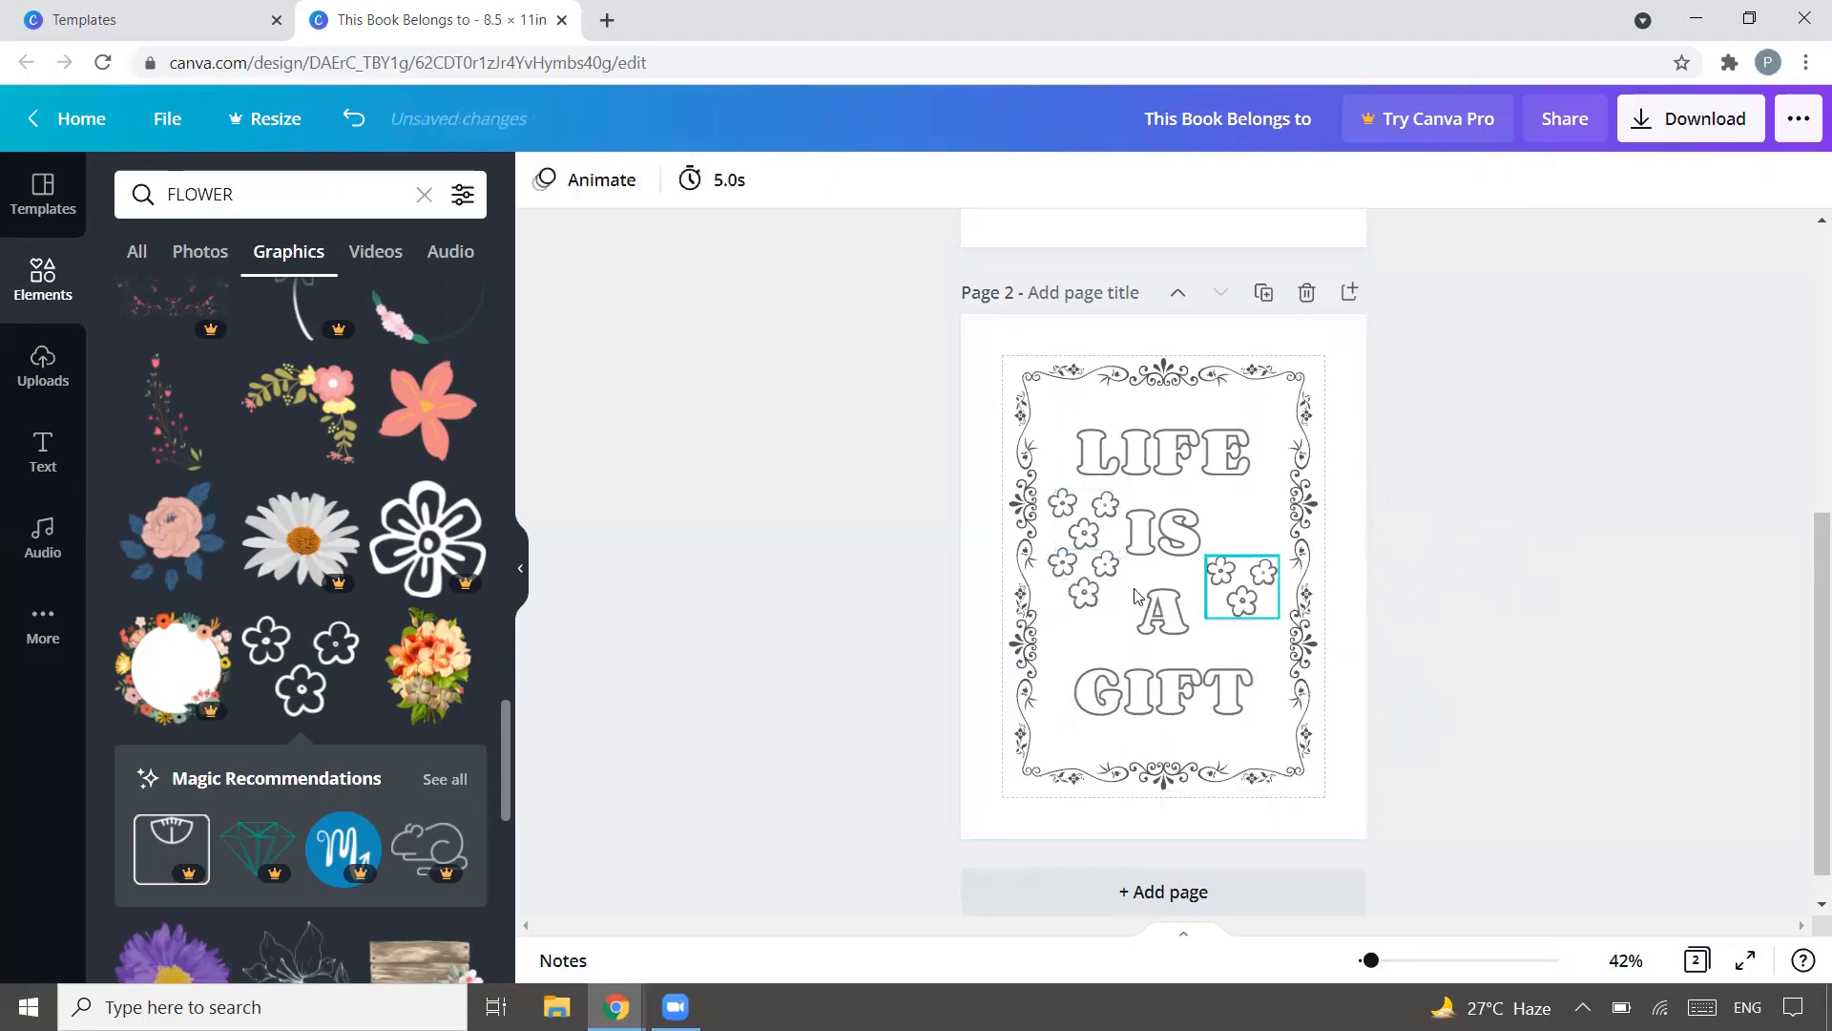
Step: Space out the flower clusters on page 2: lower the one beside "A", shrink the one beside "IS", and raise the right-hand one
drag(1078, 580, 1070, 610)
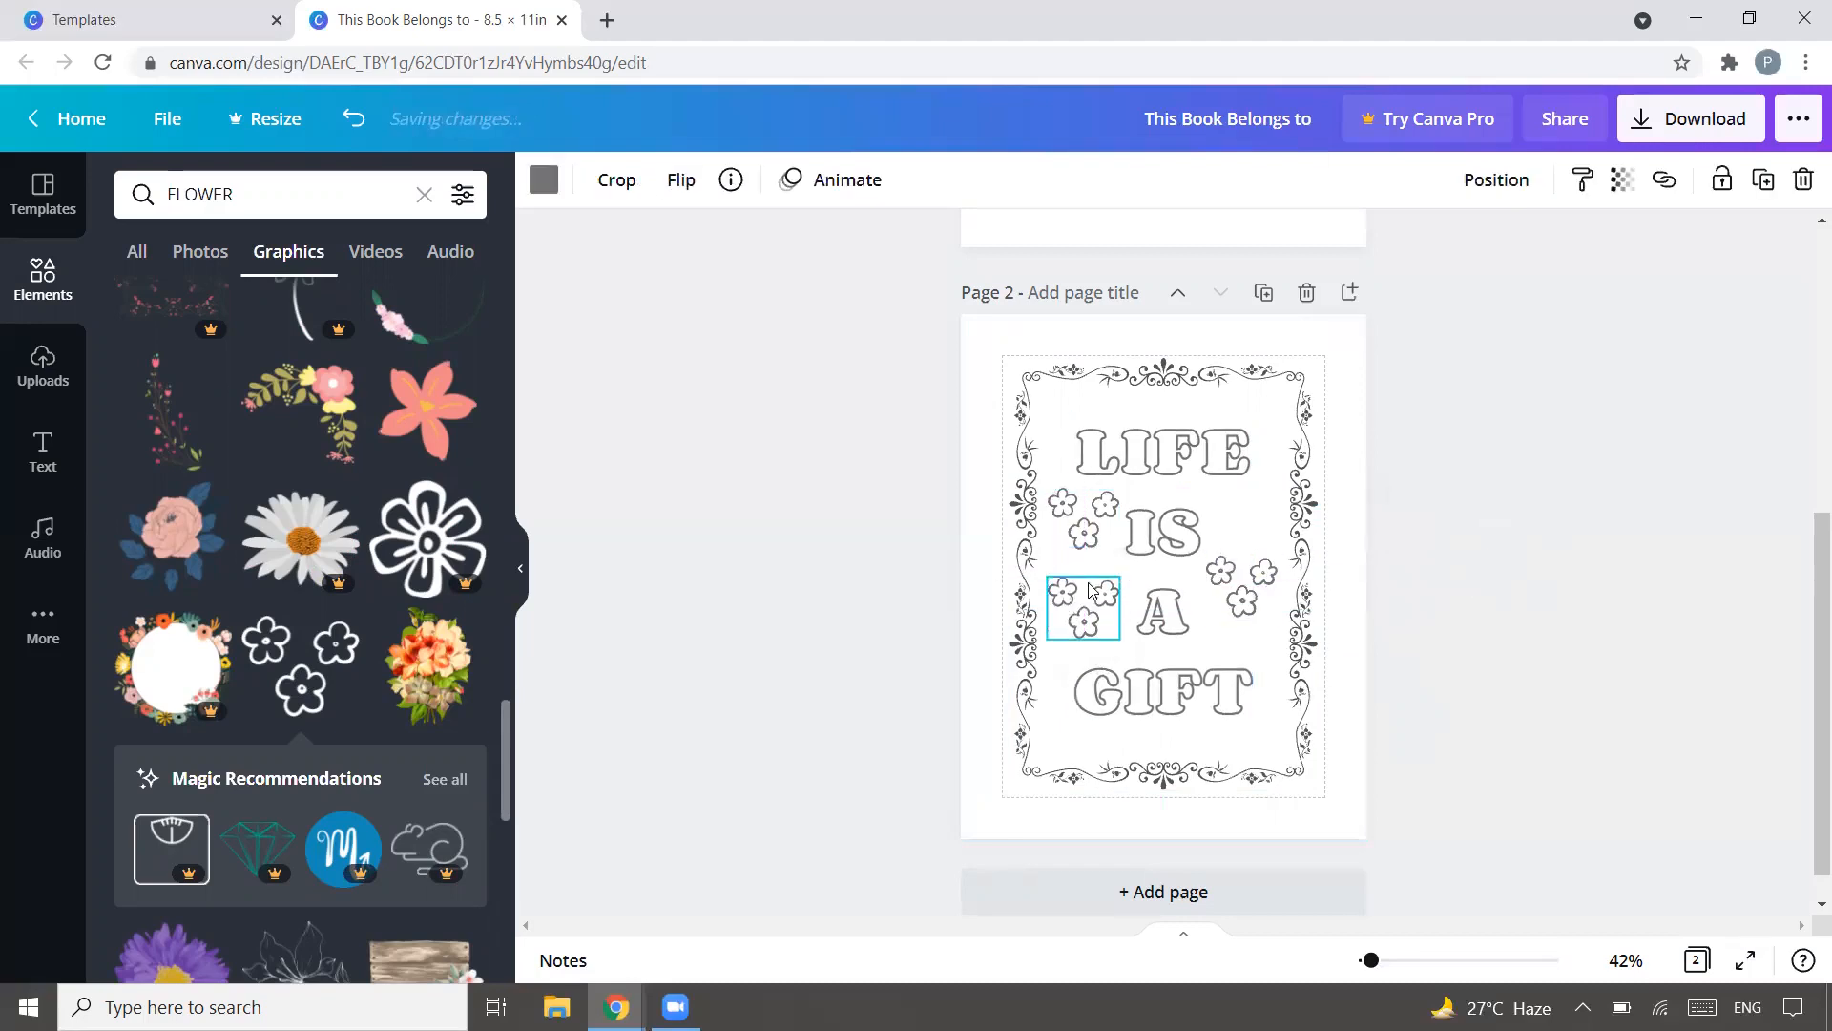
click(1088, 523)
drag(1115, 552, 1094, 532)
click(1555, 466)
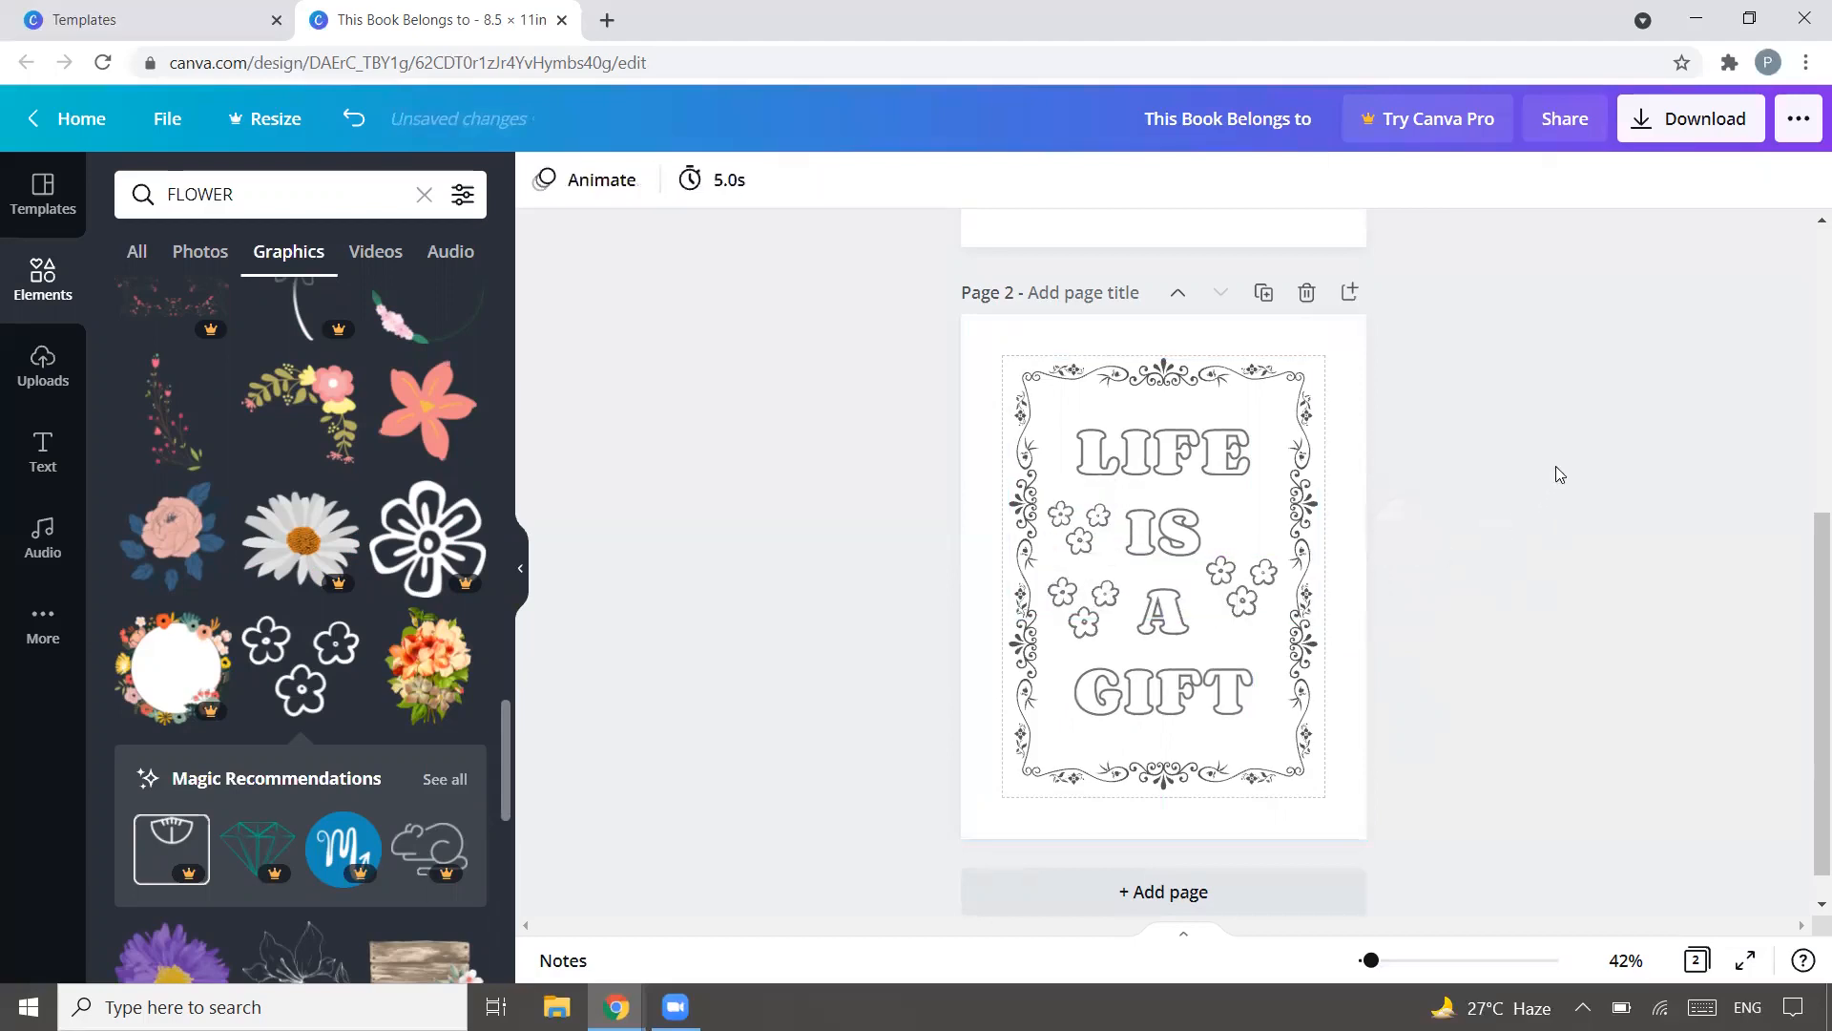
drag(1247, 578, 1241, 564)
click(1516, 523)
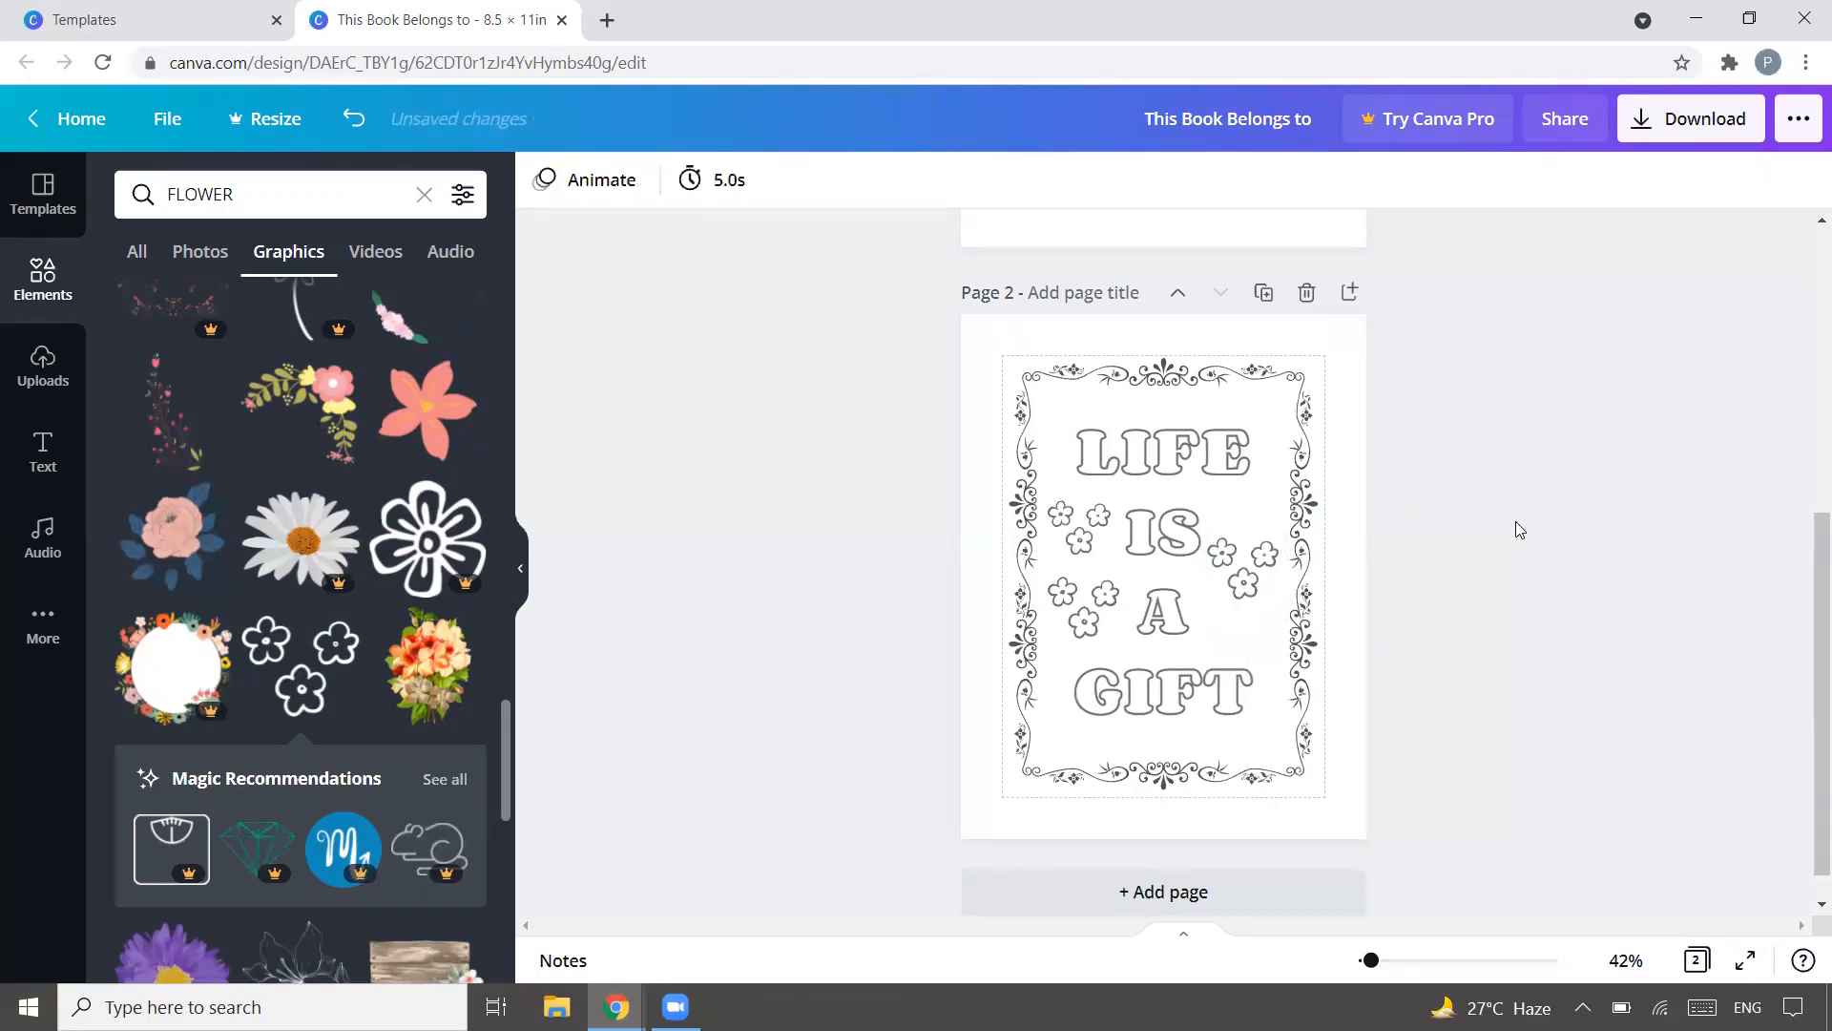
click(1078, 525)
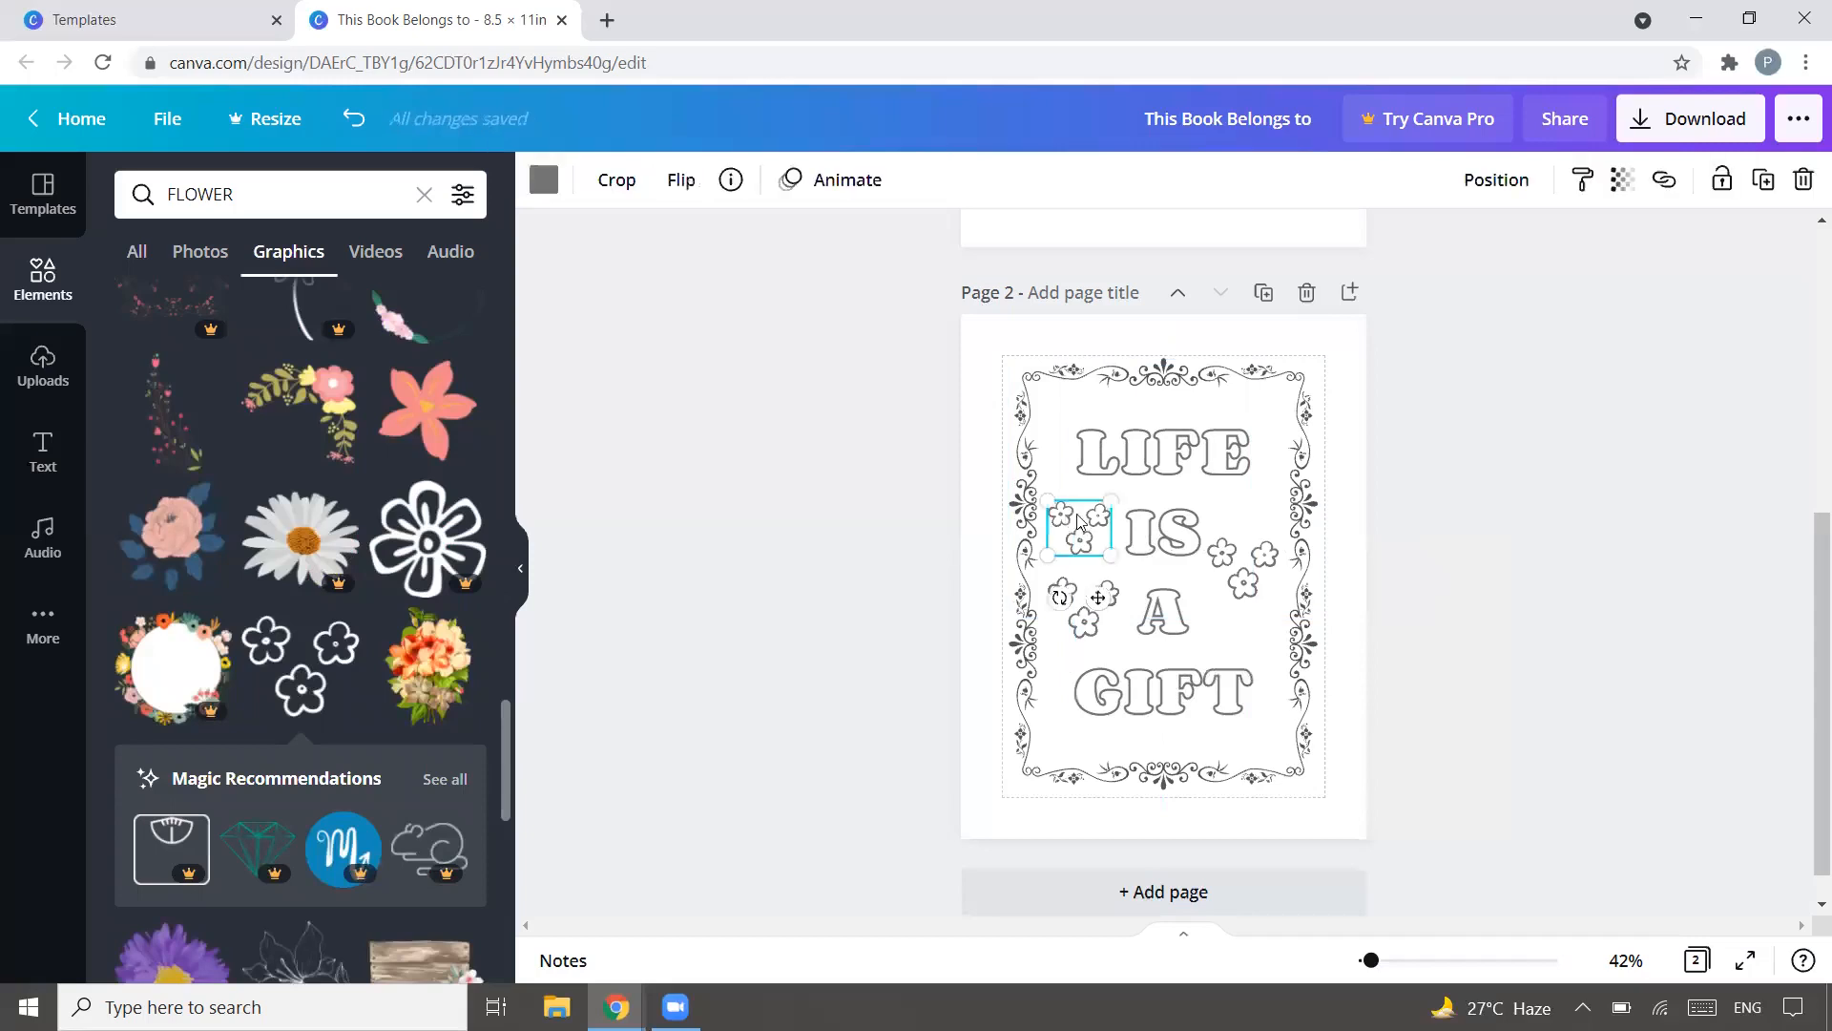
click(1651, 417)
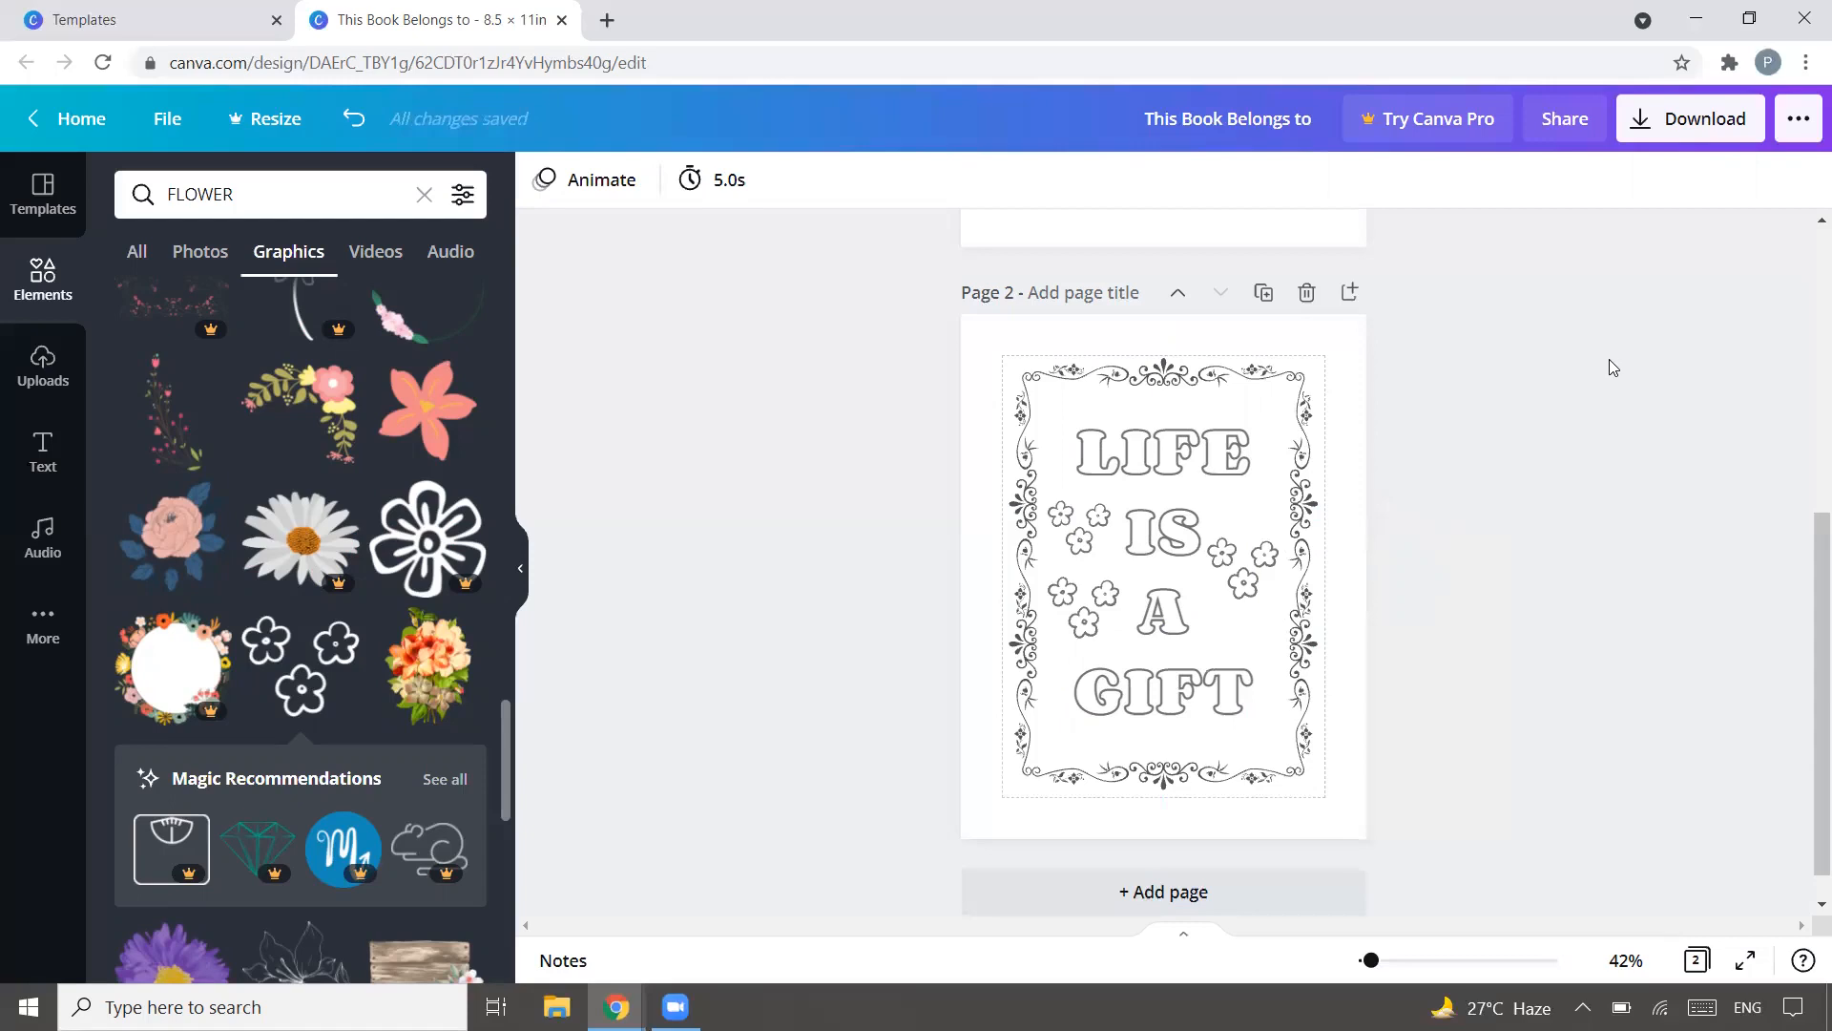
Step: Duplicate page 2 and cut the text on the new page 3 down to "LIFE IS"
scroll(1568, 377, down, 1)
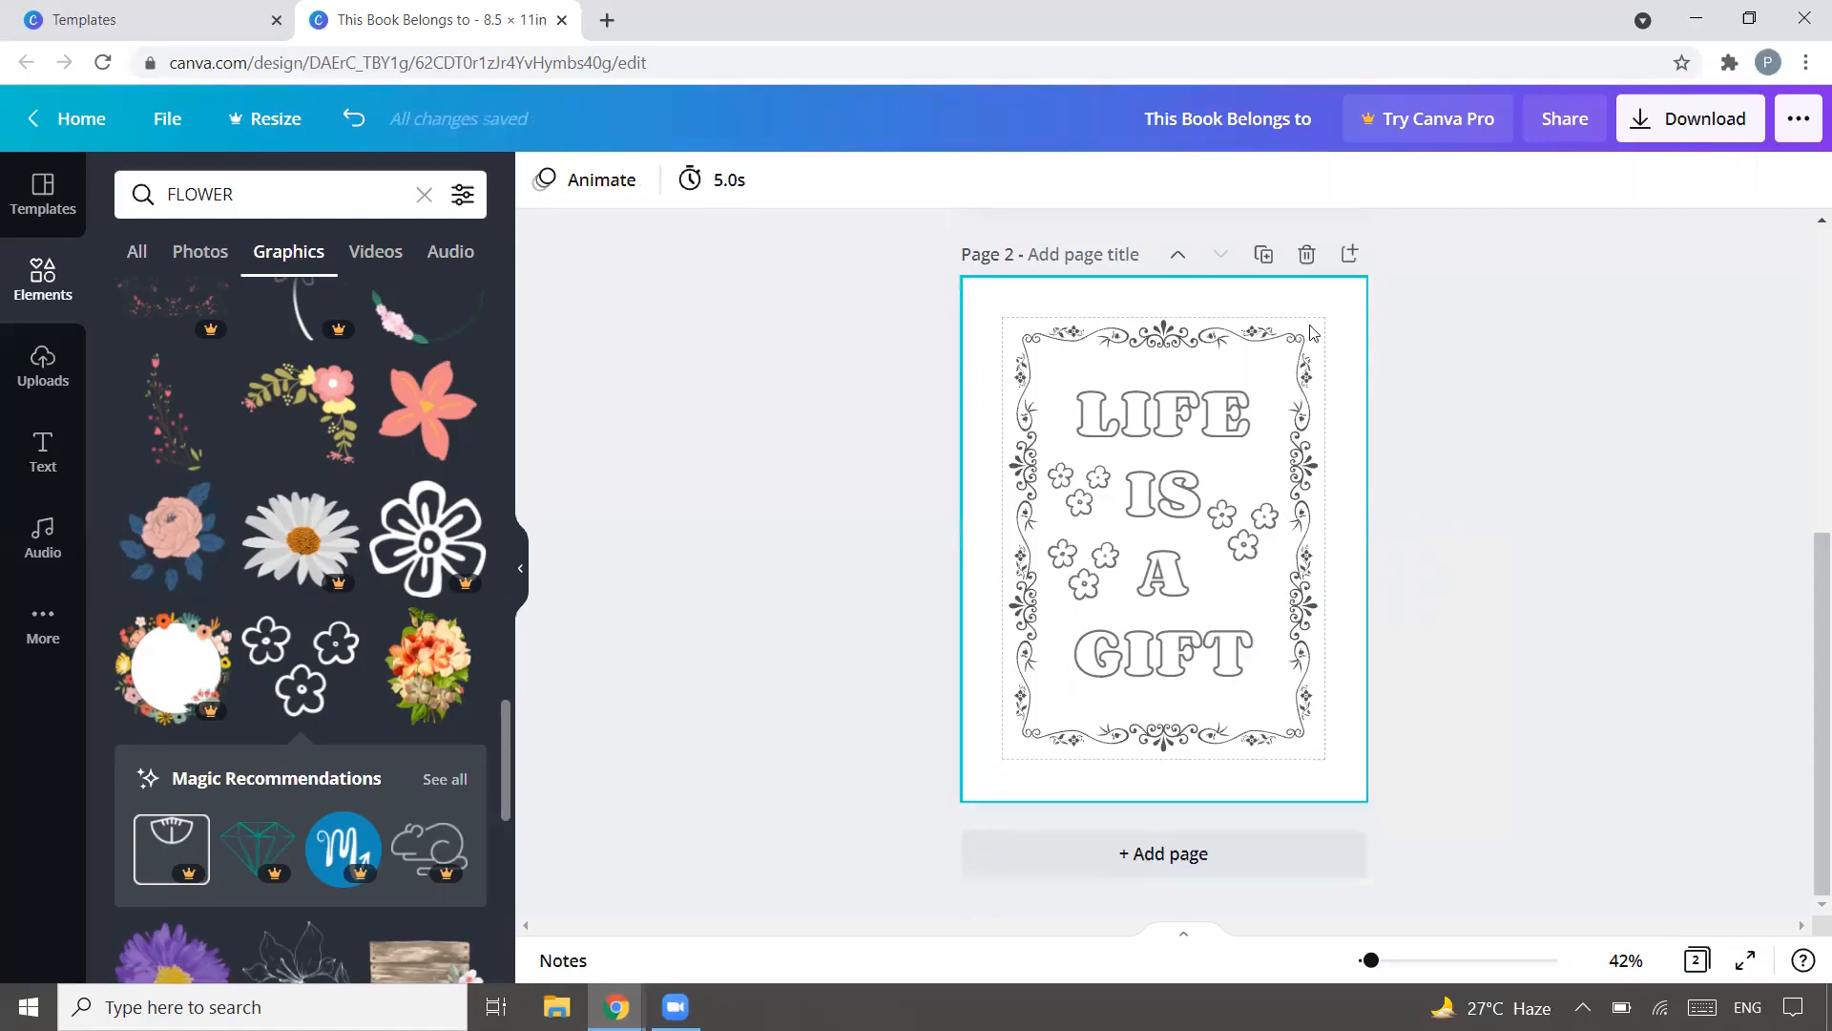
click(1265, 255)
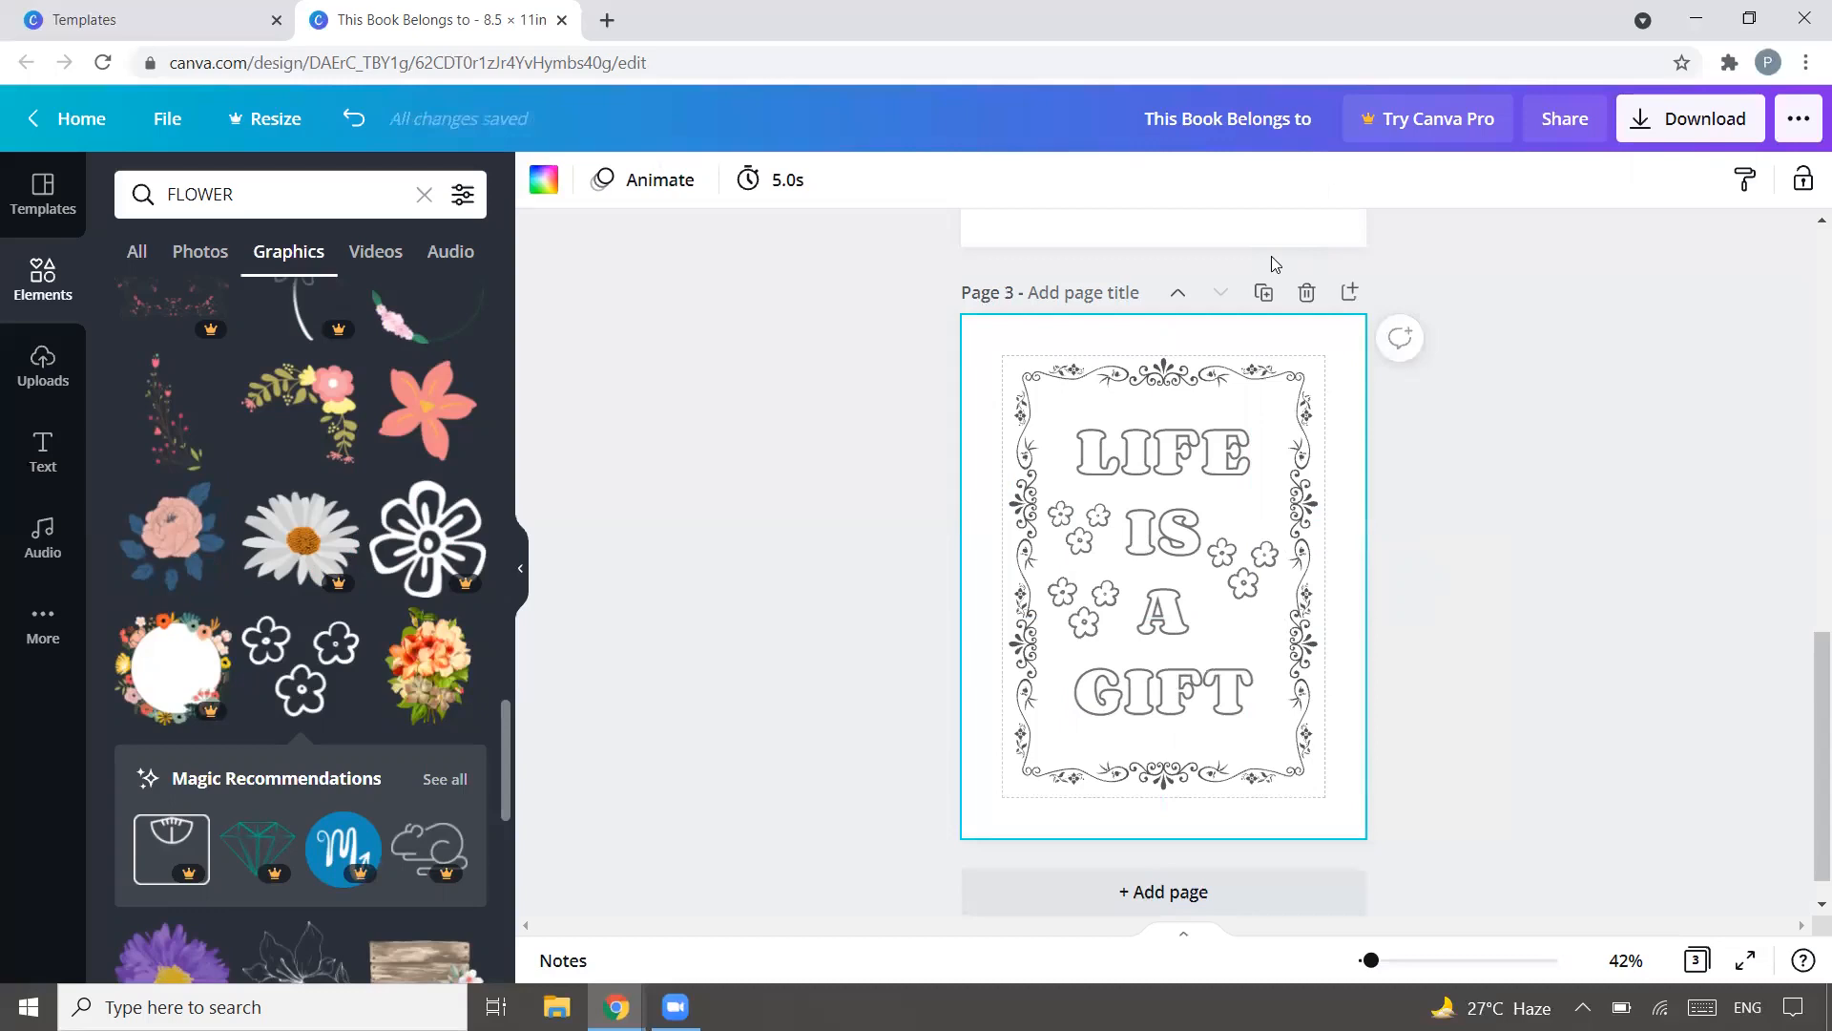
click(1189, 553)
mouse_move(1165, 625)
mouse_down()
mouse_move(1251, 676)
mouse_move(1159, 672)
mouse_move(1150, 623)
mouse_up()
click(1229, 680)
key(BackSpace)
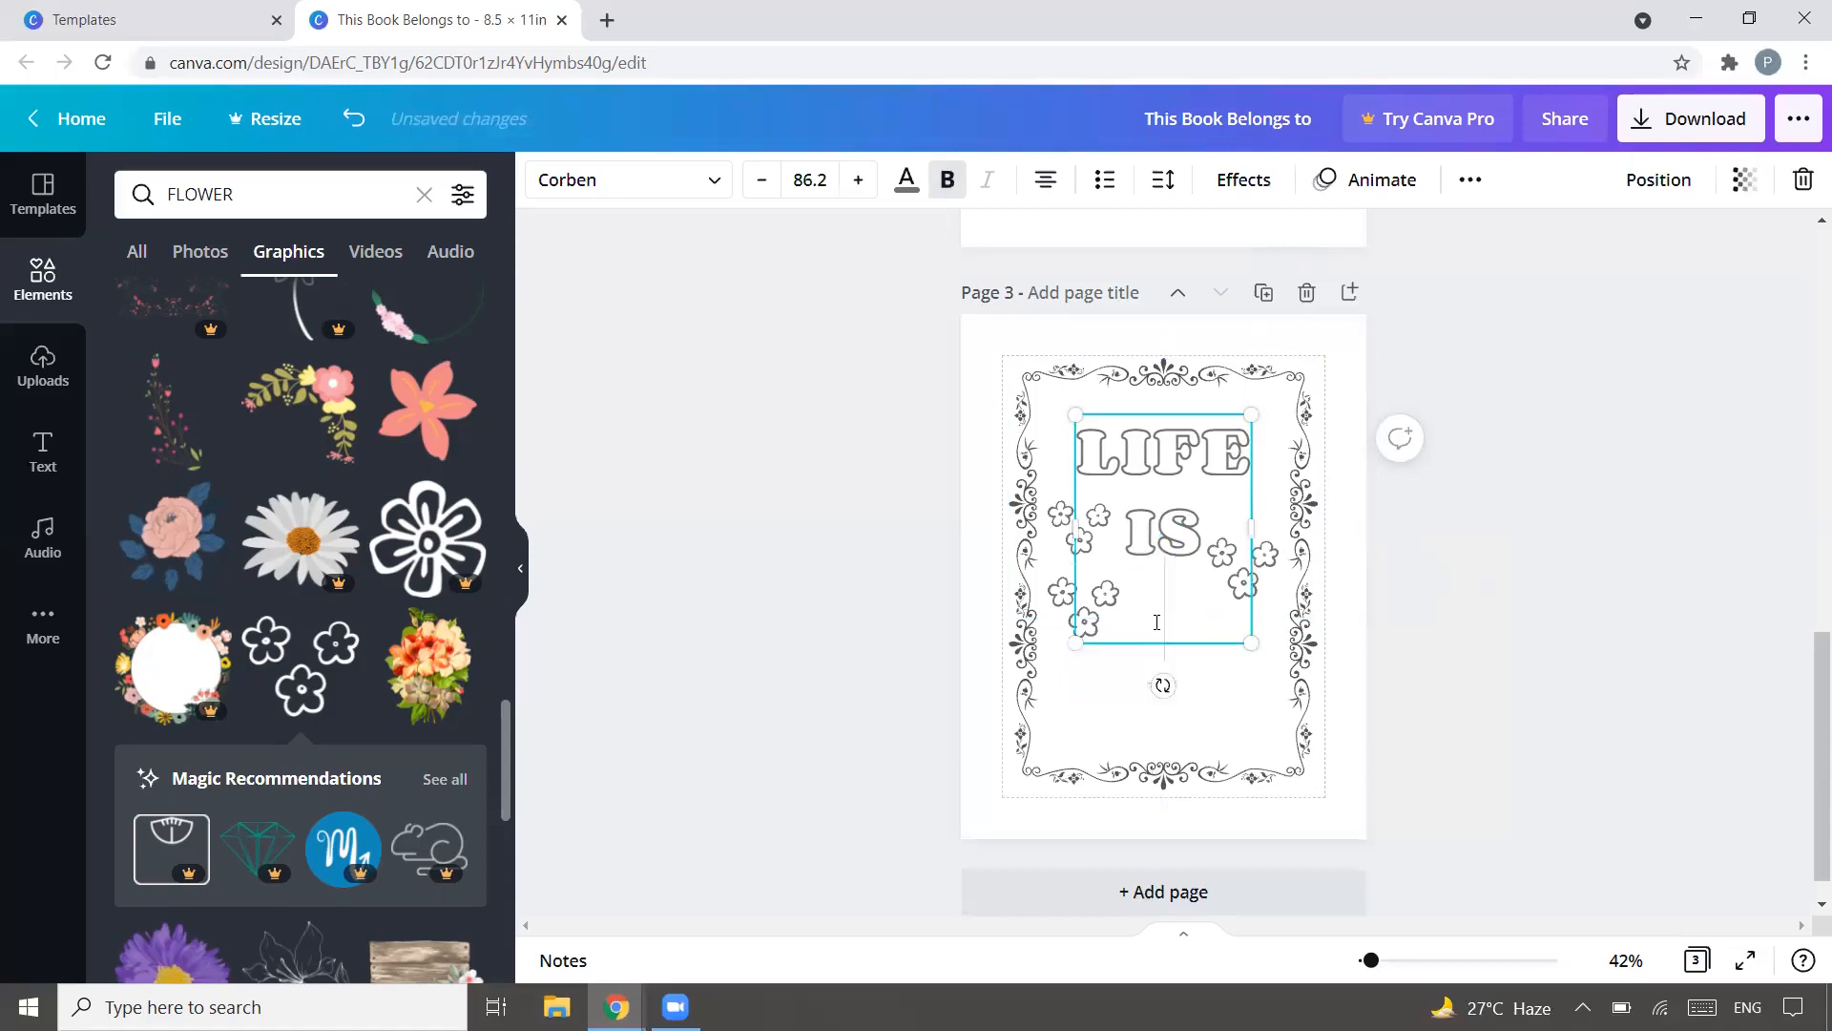
key(BackSpace)
click(1537, 603)
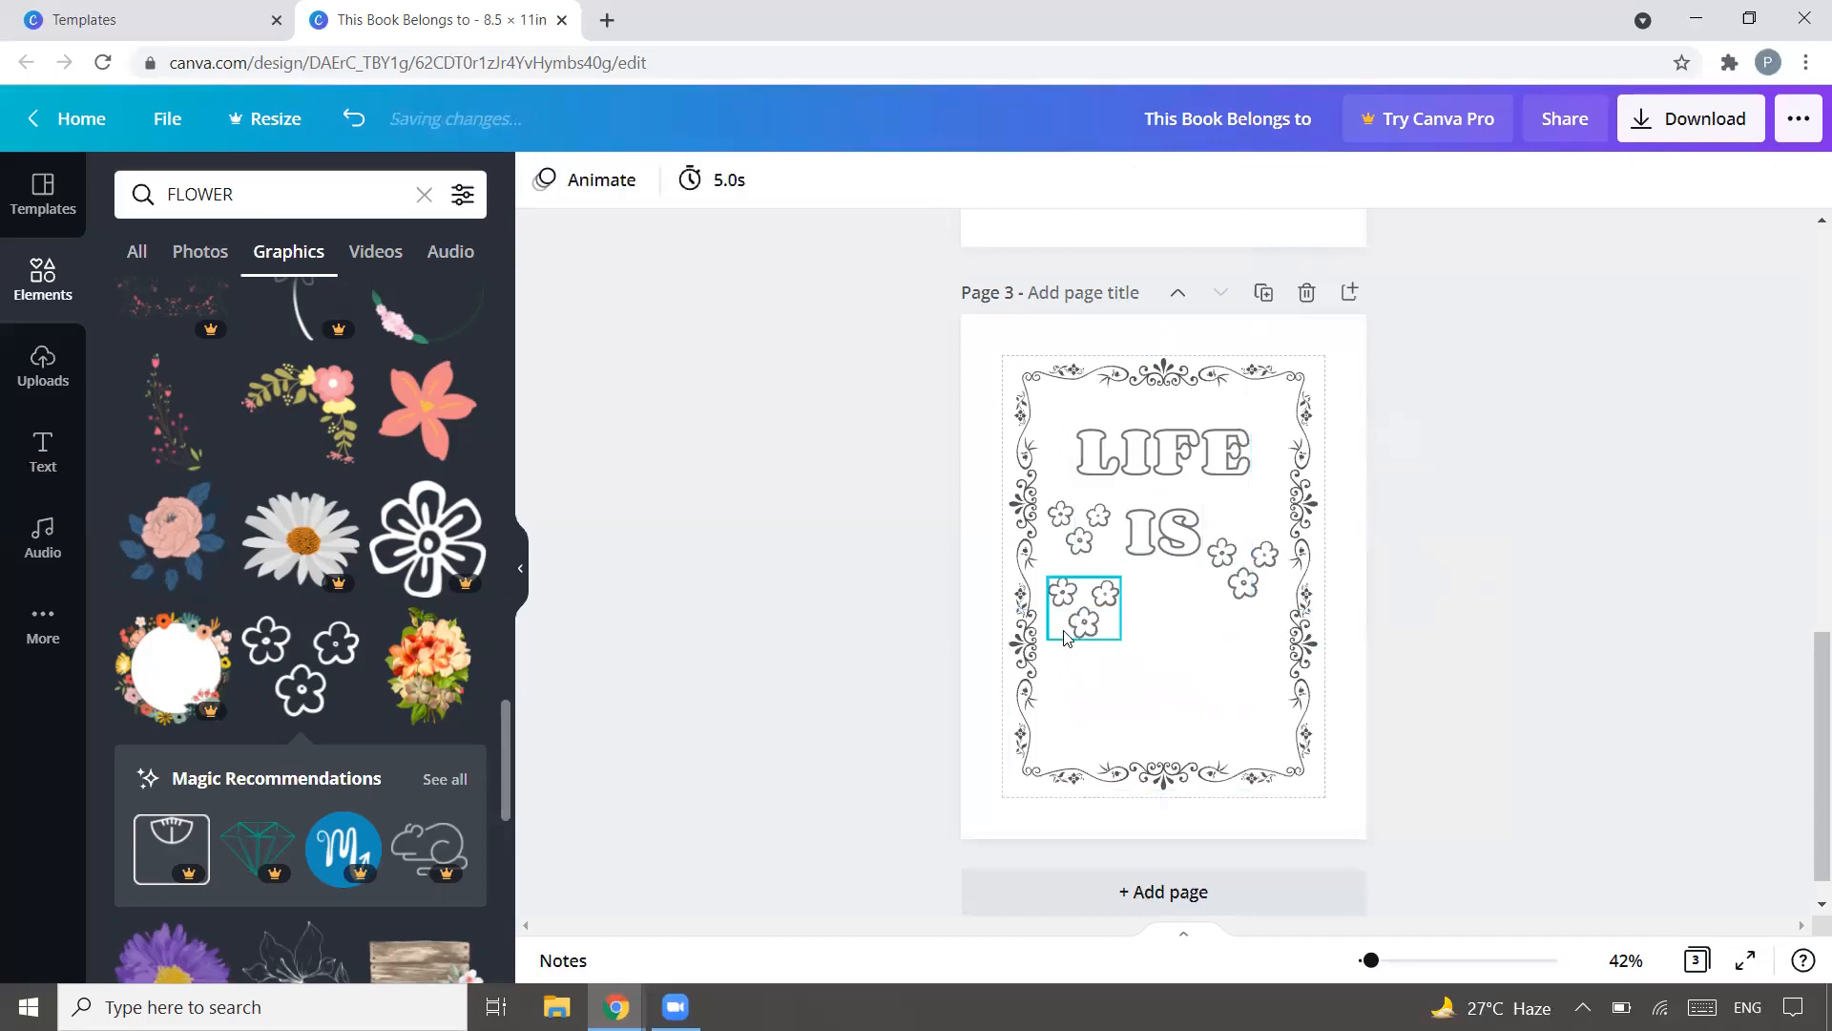
Step: Delete the flower cluster beside "IS" on page 3 and move the other two into the lower corners of the border
click(1069, 531)
key(Delete)
drag(1084, 627, 1086, 718)
click(1244, 573)
drag(1244, 578, 1250, 739)
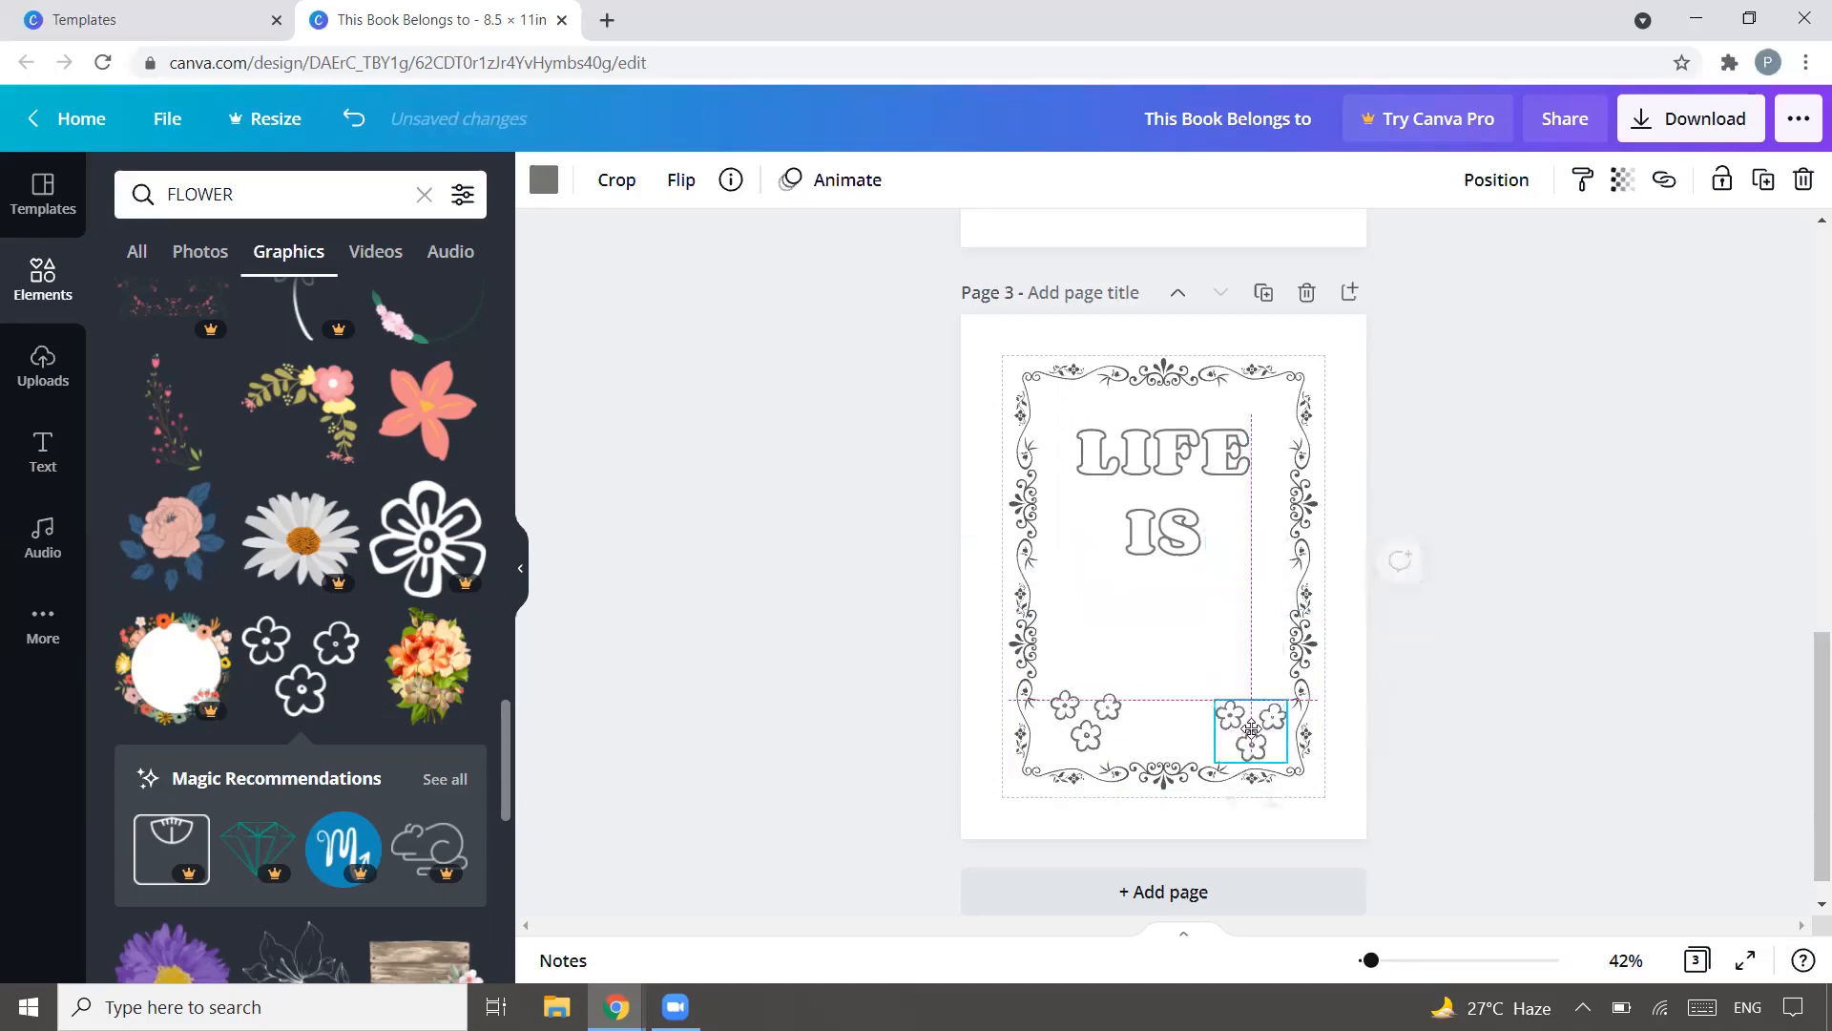
Step: Move the "LIFE IS" text to the middle left of the border and reduce its font size to about 73
click(1178, 496)
drag(1177, 496, 1137, 547)
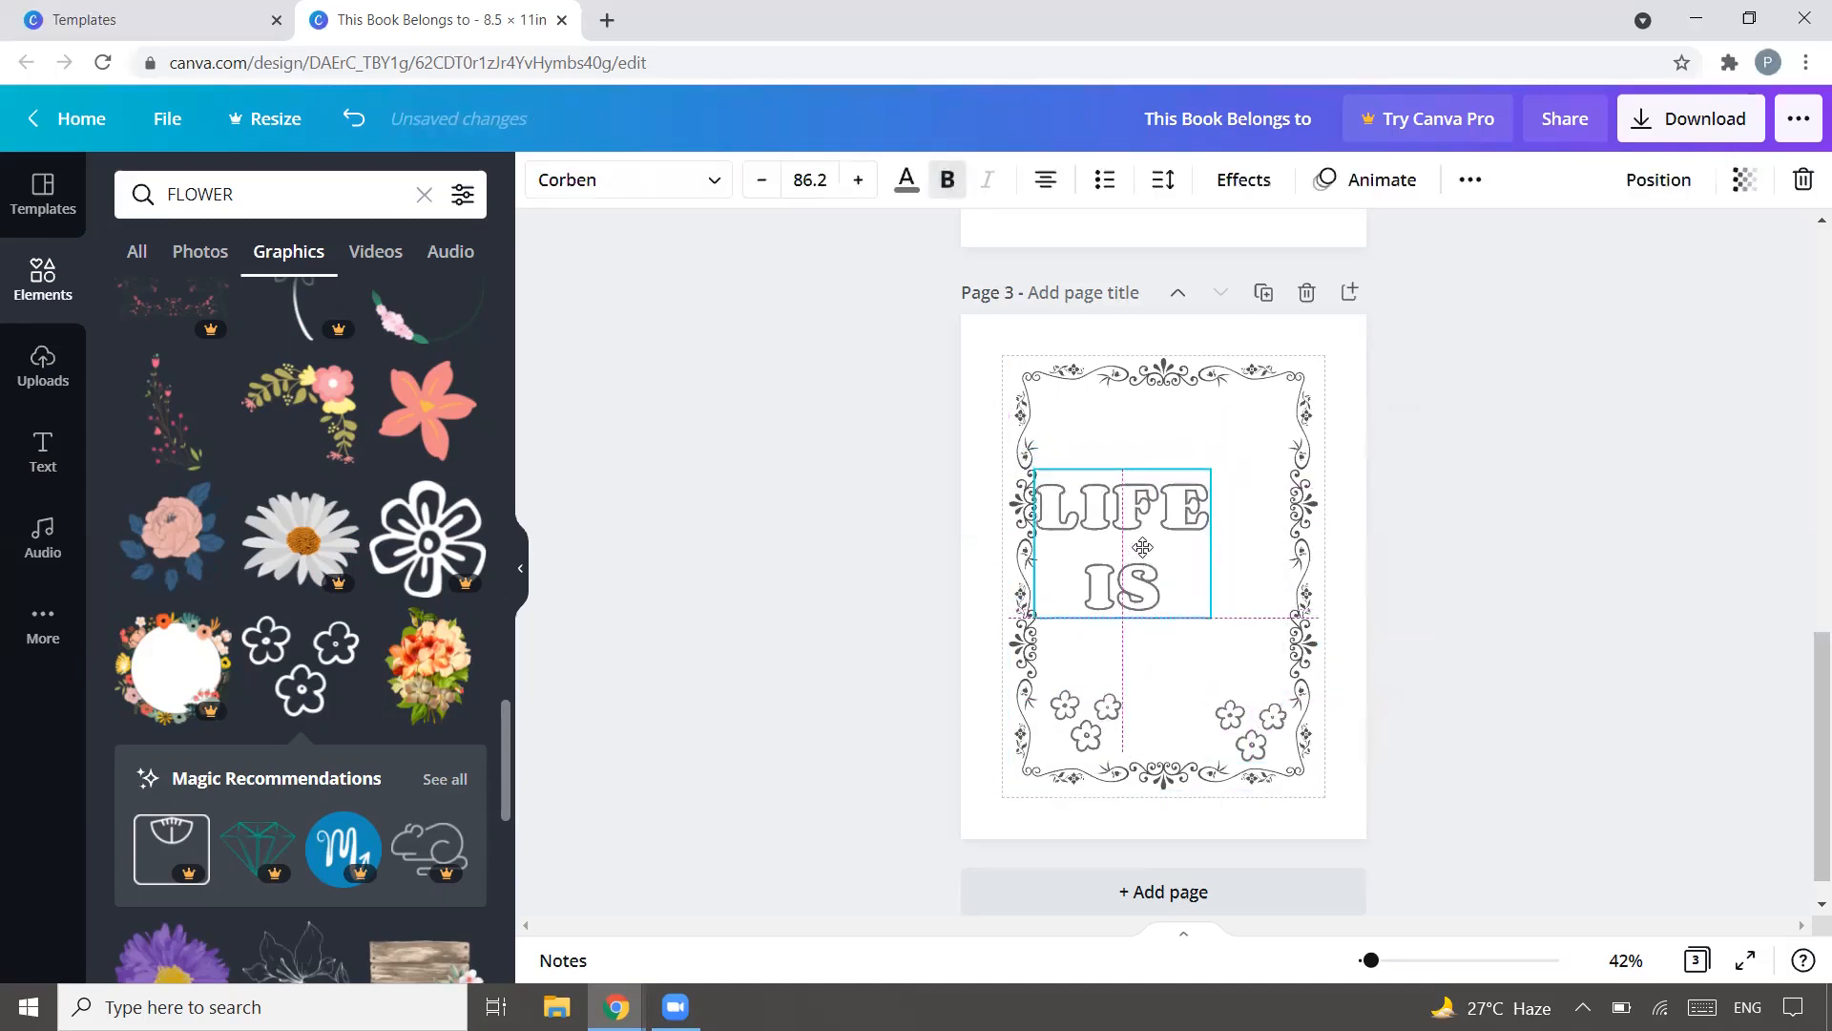
drag(1212, 616, 1183, 593)
click(1579, 487)
mouse_move(1118, 515)
mouse_down()
mouse_move(1148, 538)
mouse_move(1132, 532)
mouse_up()
click(1529, 508)
Step: Duplicate the "LIFE IS" text and place the copy slightly below and to the right of the original
click(1157, 525)
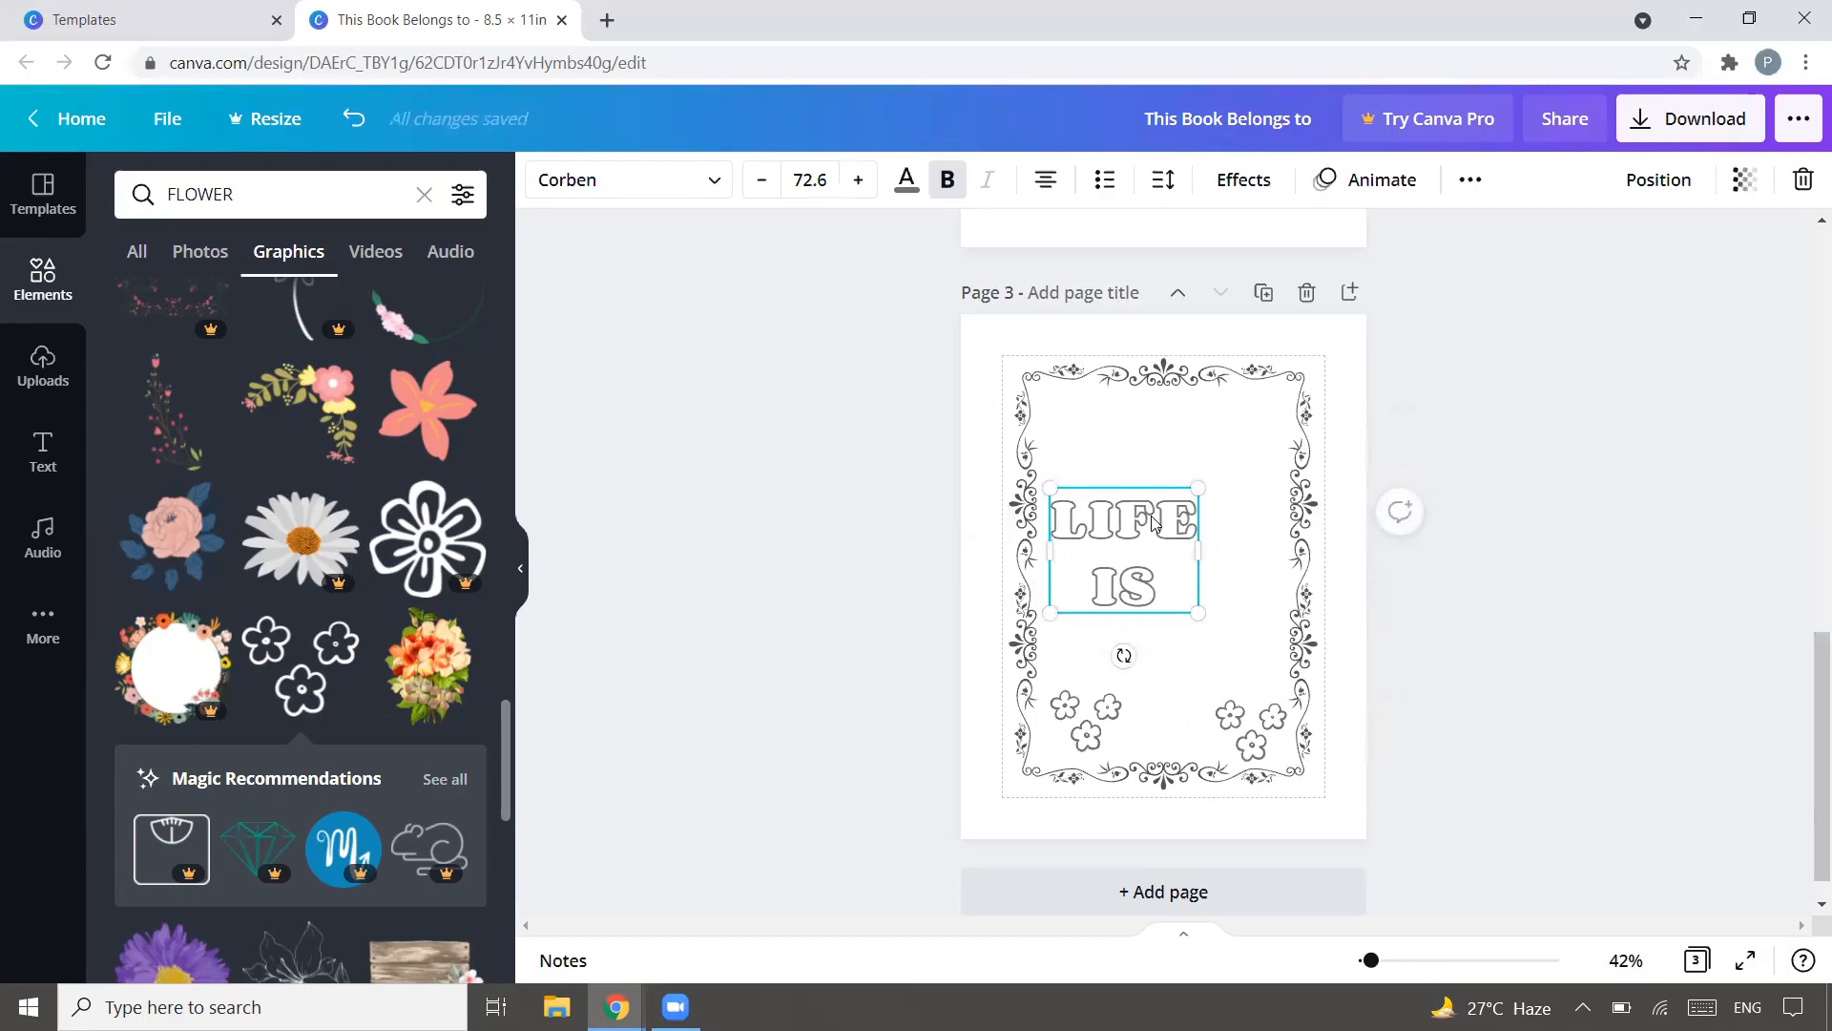
key(ctrl+d)
drag(1154, 553, 1235, 586)
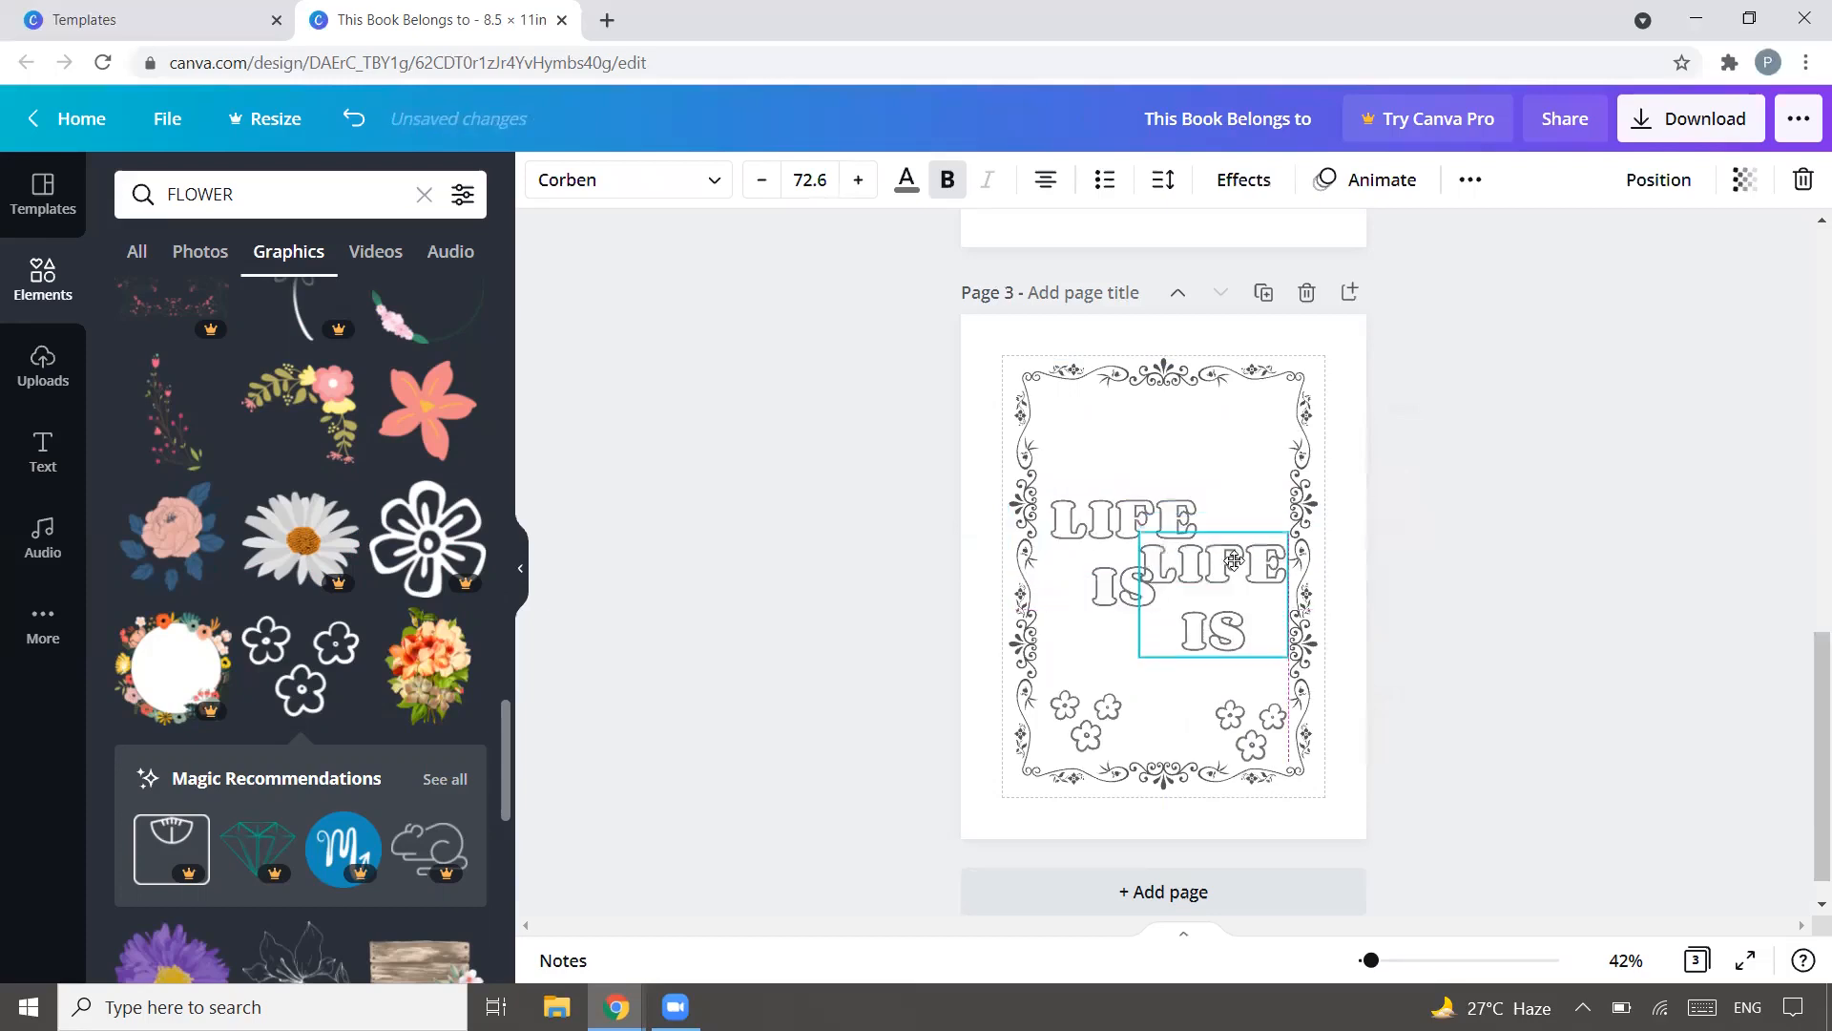
Step: Replace the duplicated text with "AWESOME" in capitals
double_click(1235, 586)
key(BackSpace)
key(BackSpace)
key(BackSpace)
key(BackSpace)
key(BackSpace)
key(BackSpace)
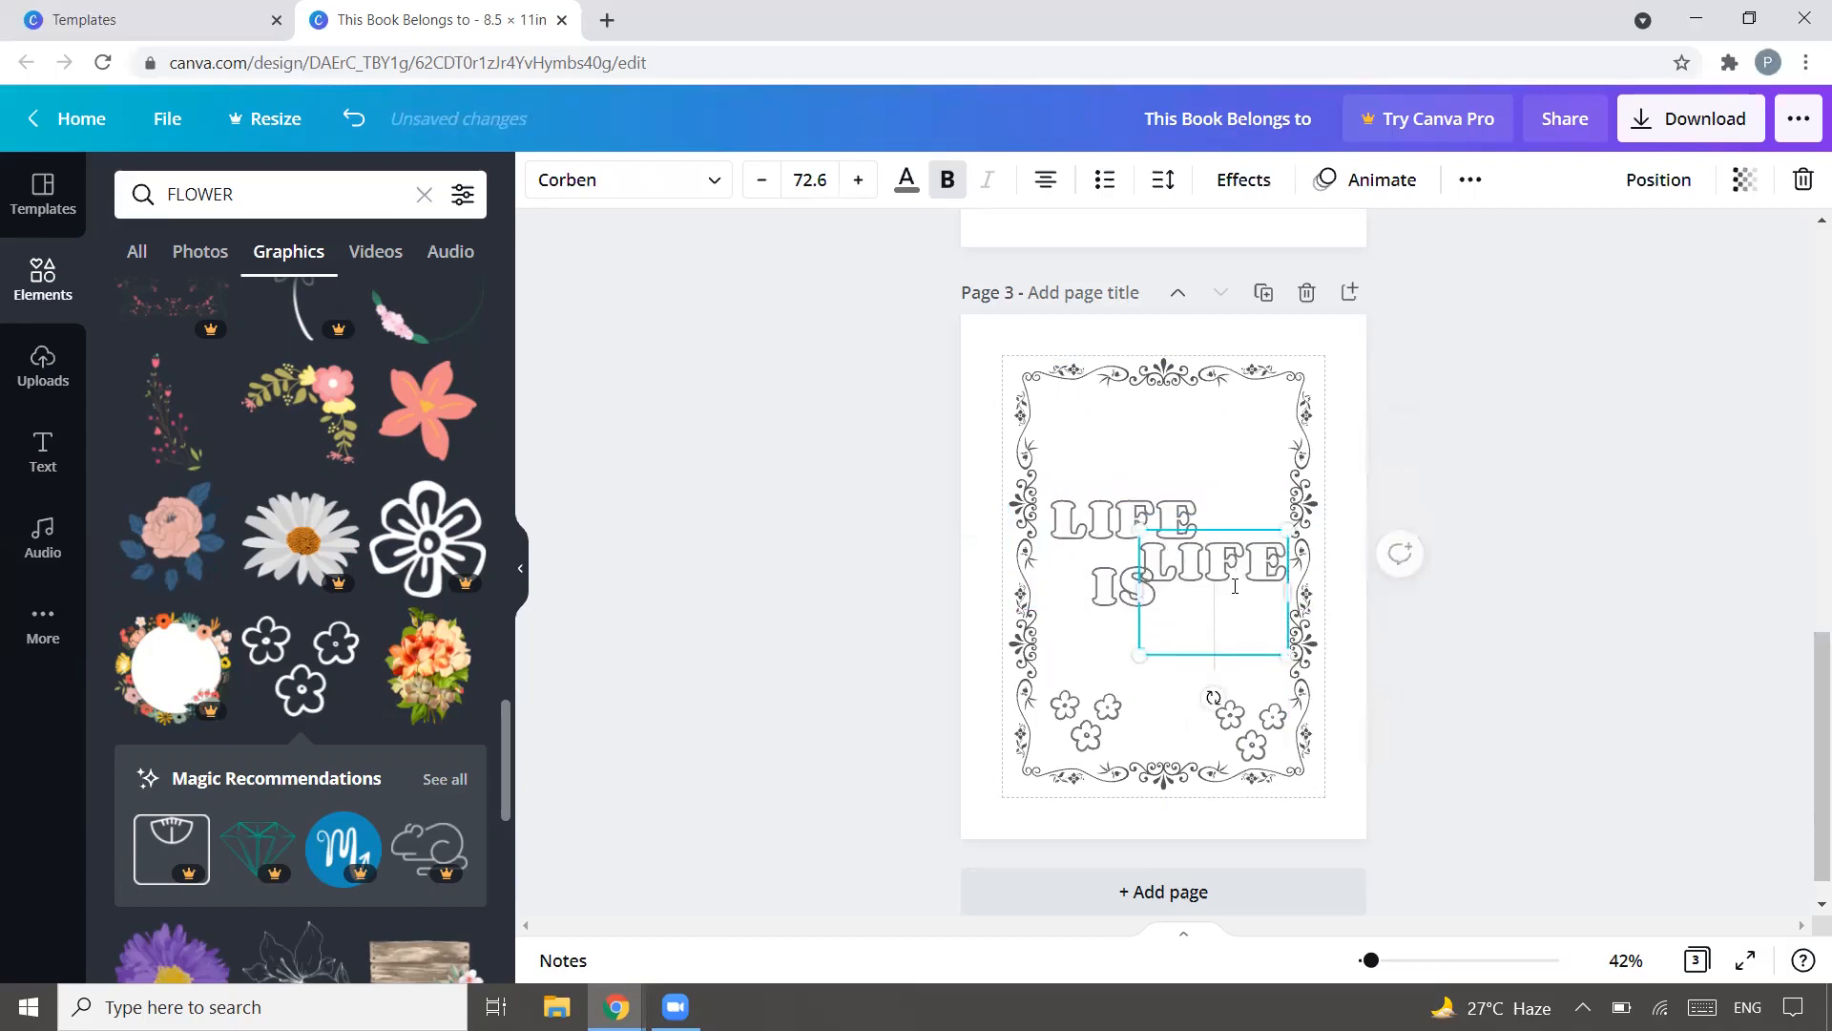
text(awesom)
key(BackSpace)
key(BackSpace)
key(BackSpace)
key(BackSpace)
key(BackSpace)
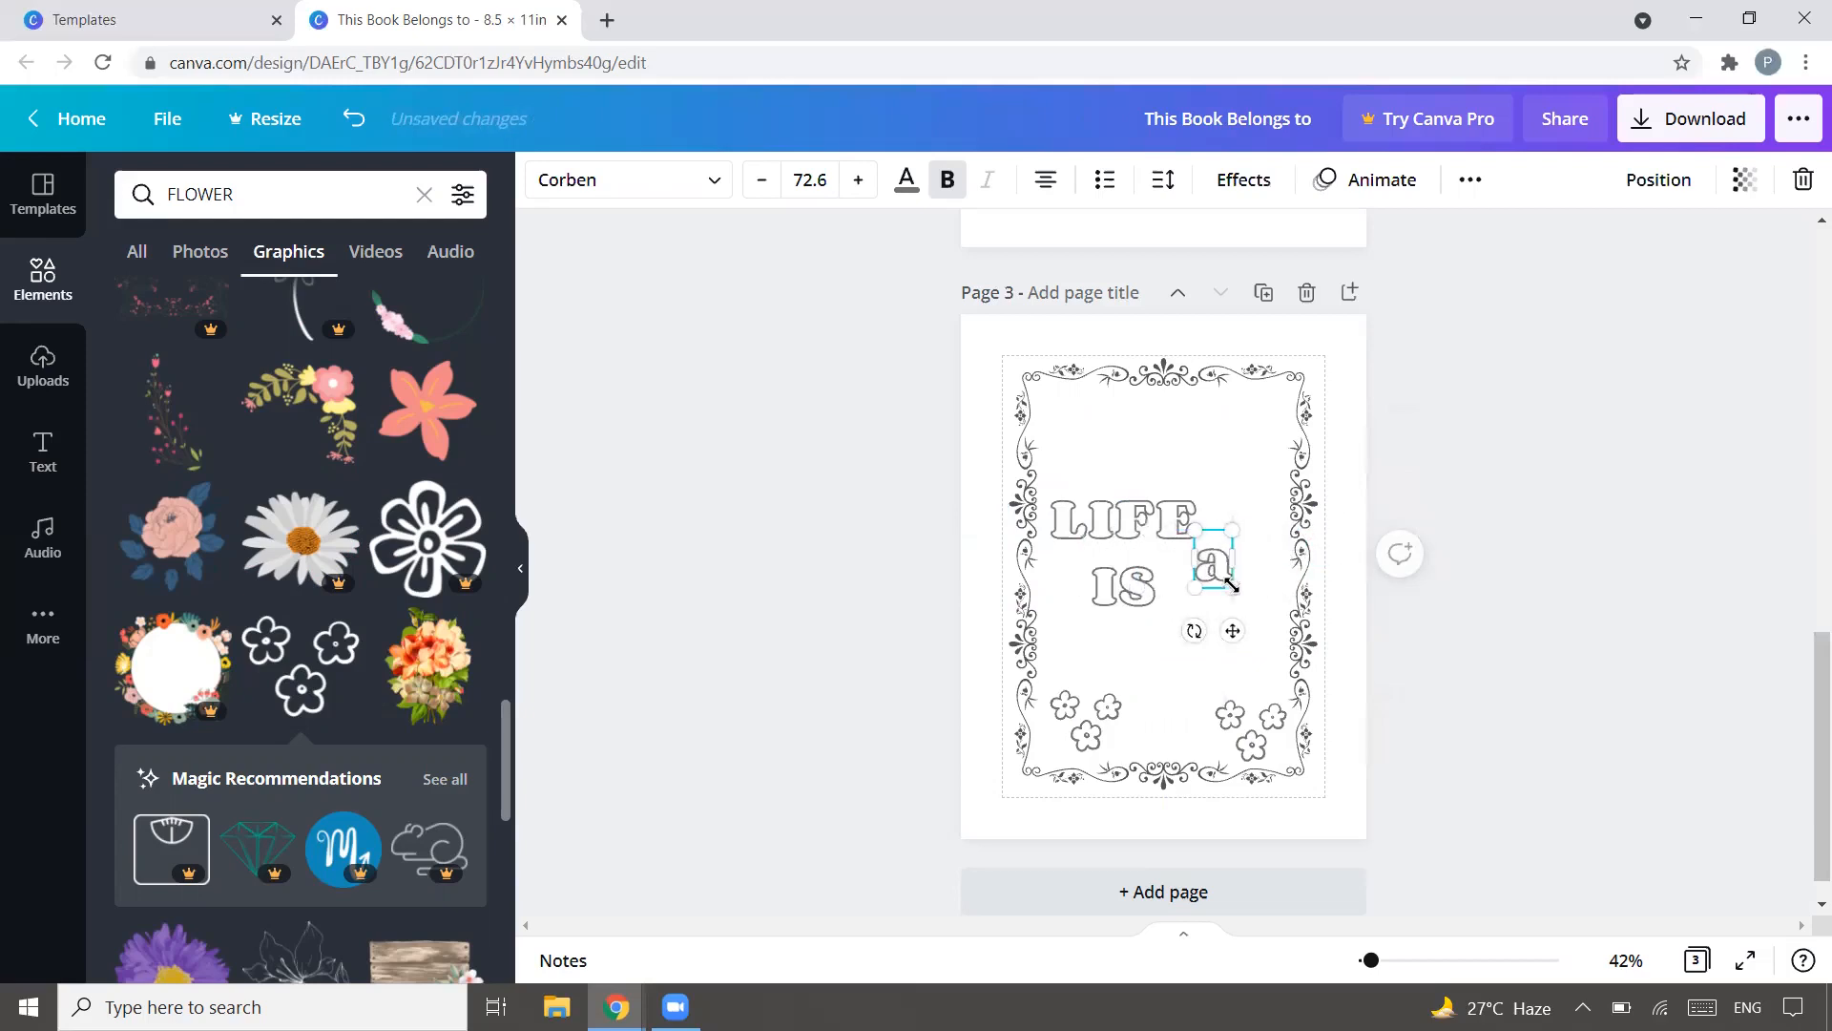
key(Caps_Lock)
text(AWESOME)
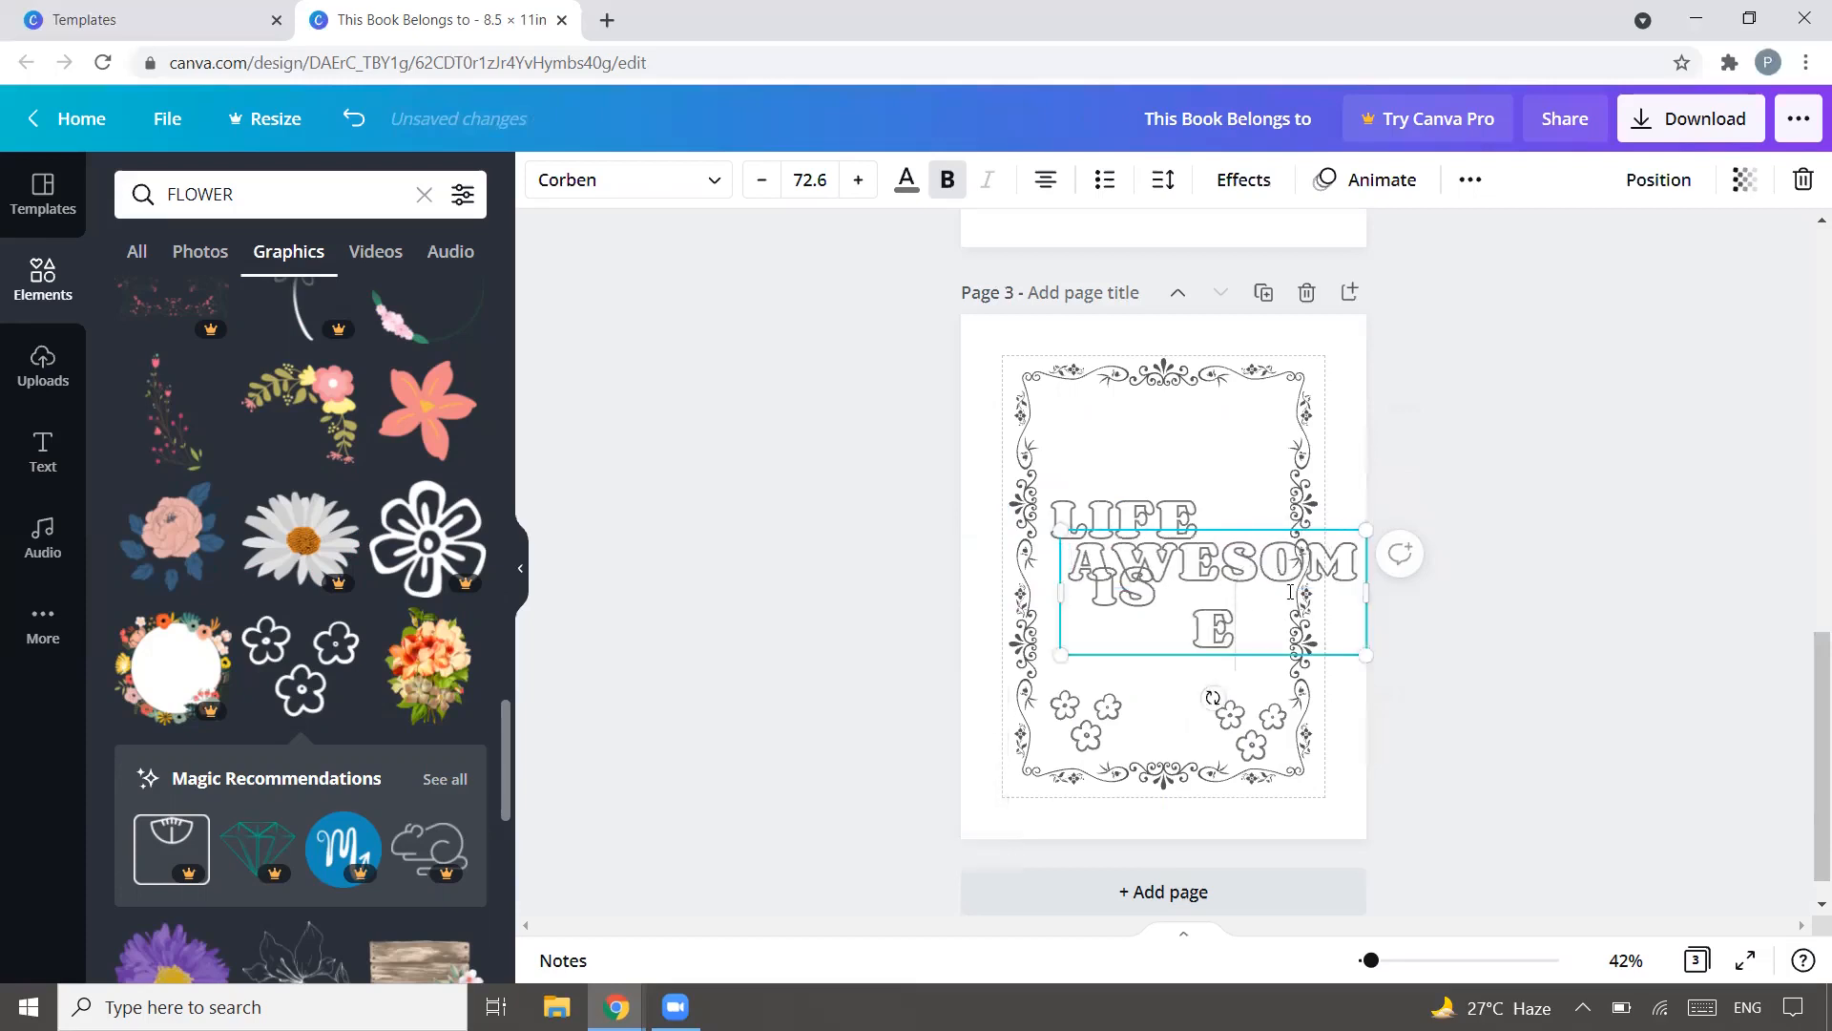
Step: Widen the "AWESOME" text box to fit one line, then rotate it to read downwards along the border's right side
drag(1370, 589, 1441, 585)
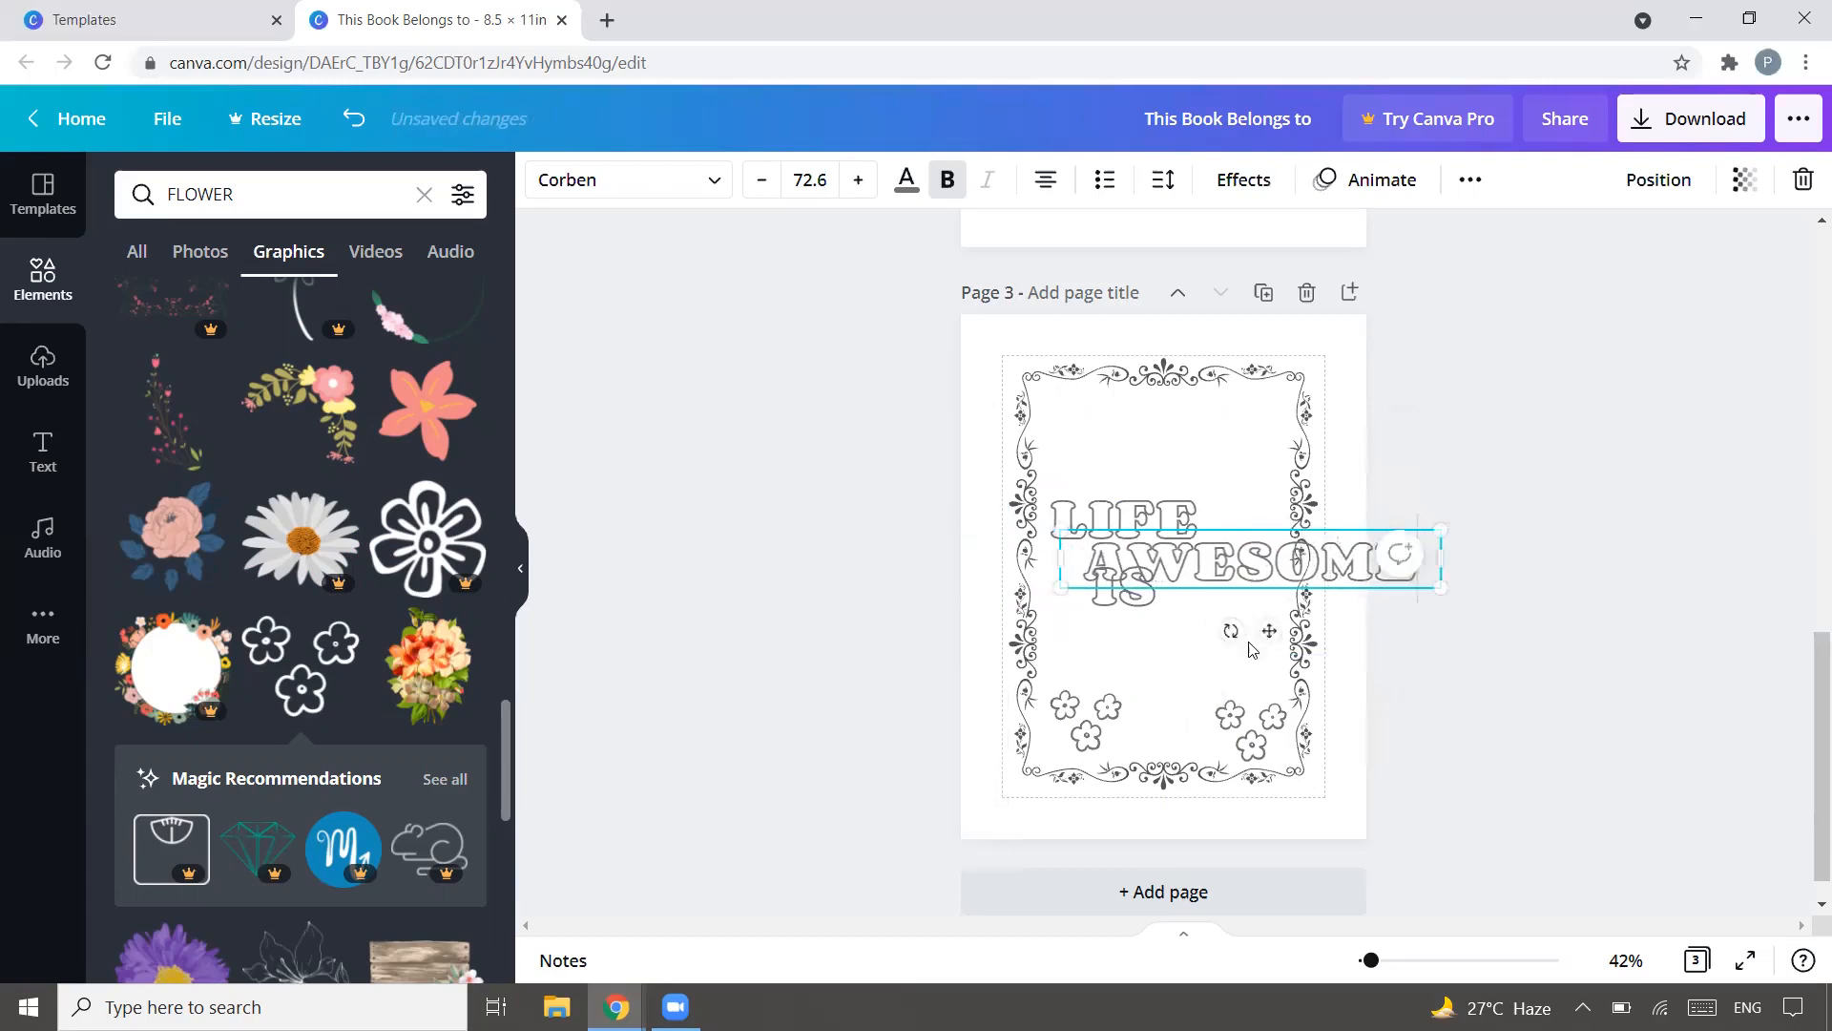
drag(1234, 631, 1221, 558)
click(1479, 554)
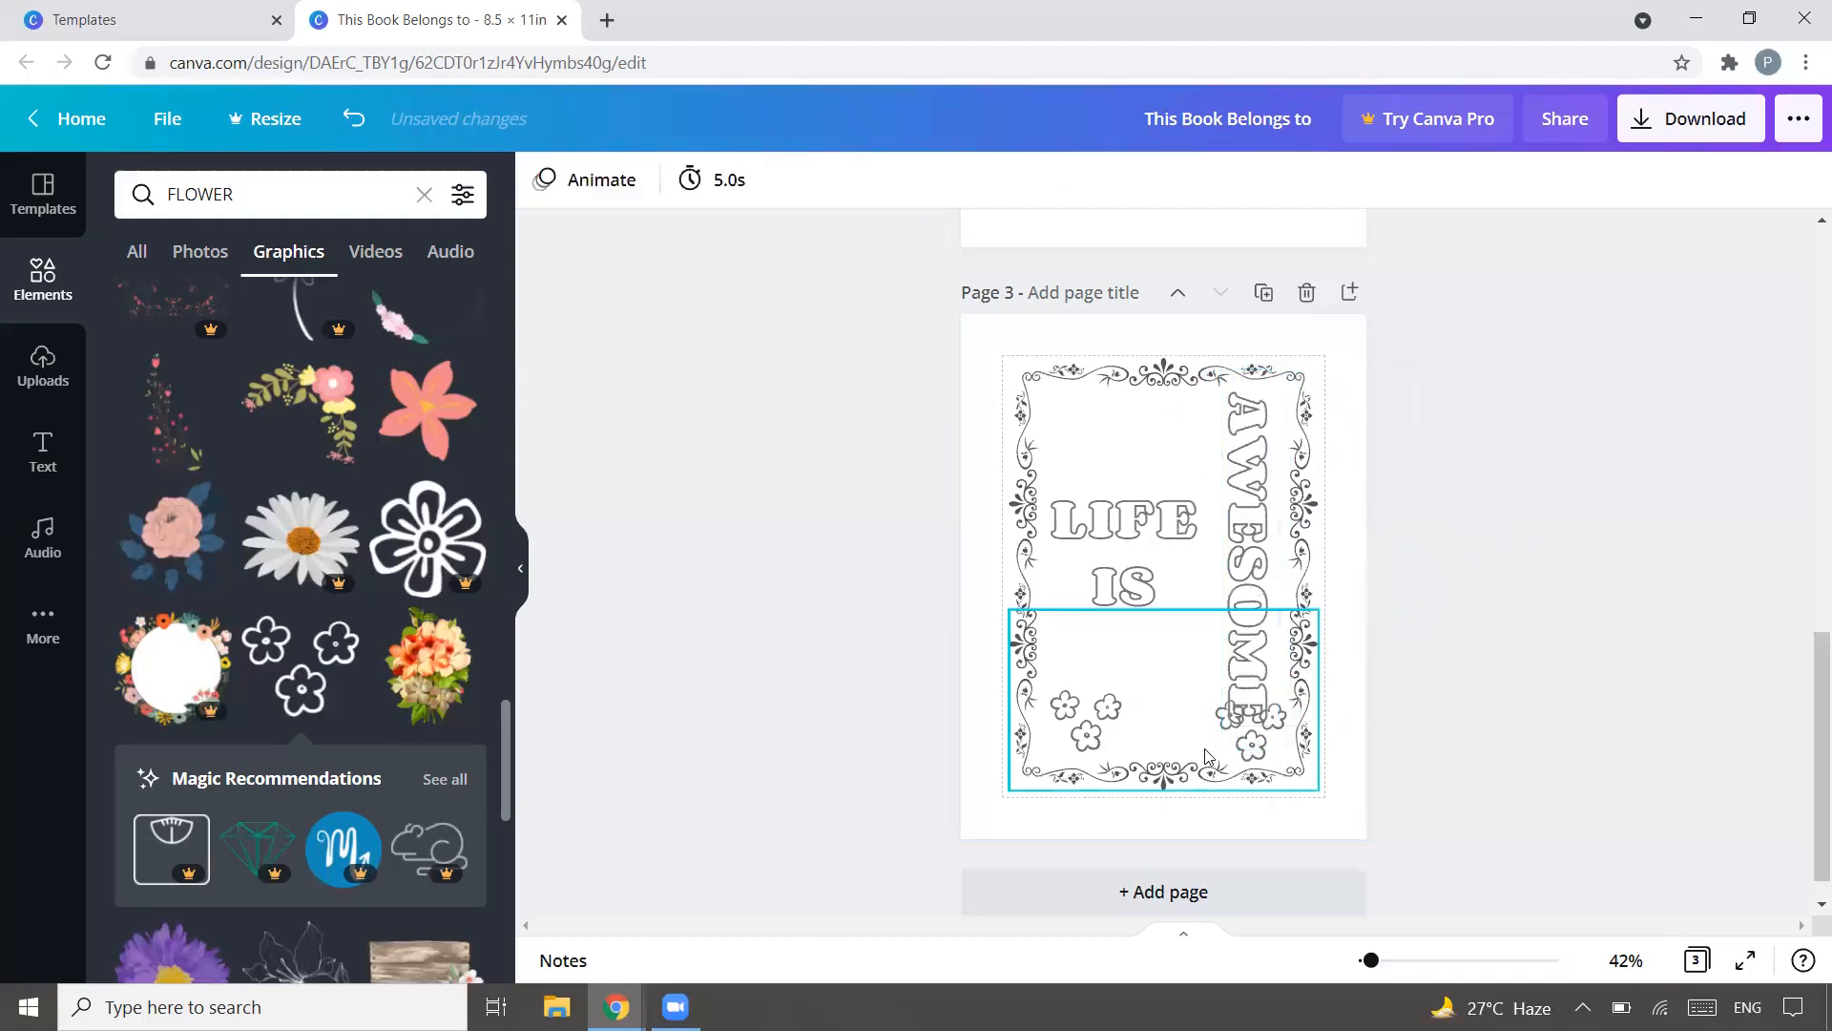
Step: Move the right-hand flower cluster off "AWESOME" to just below "IS" and raise the left-hand cluster slightly
drag(1245, 737, 1176, 681)
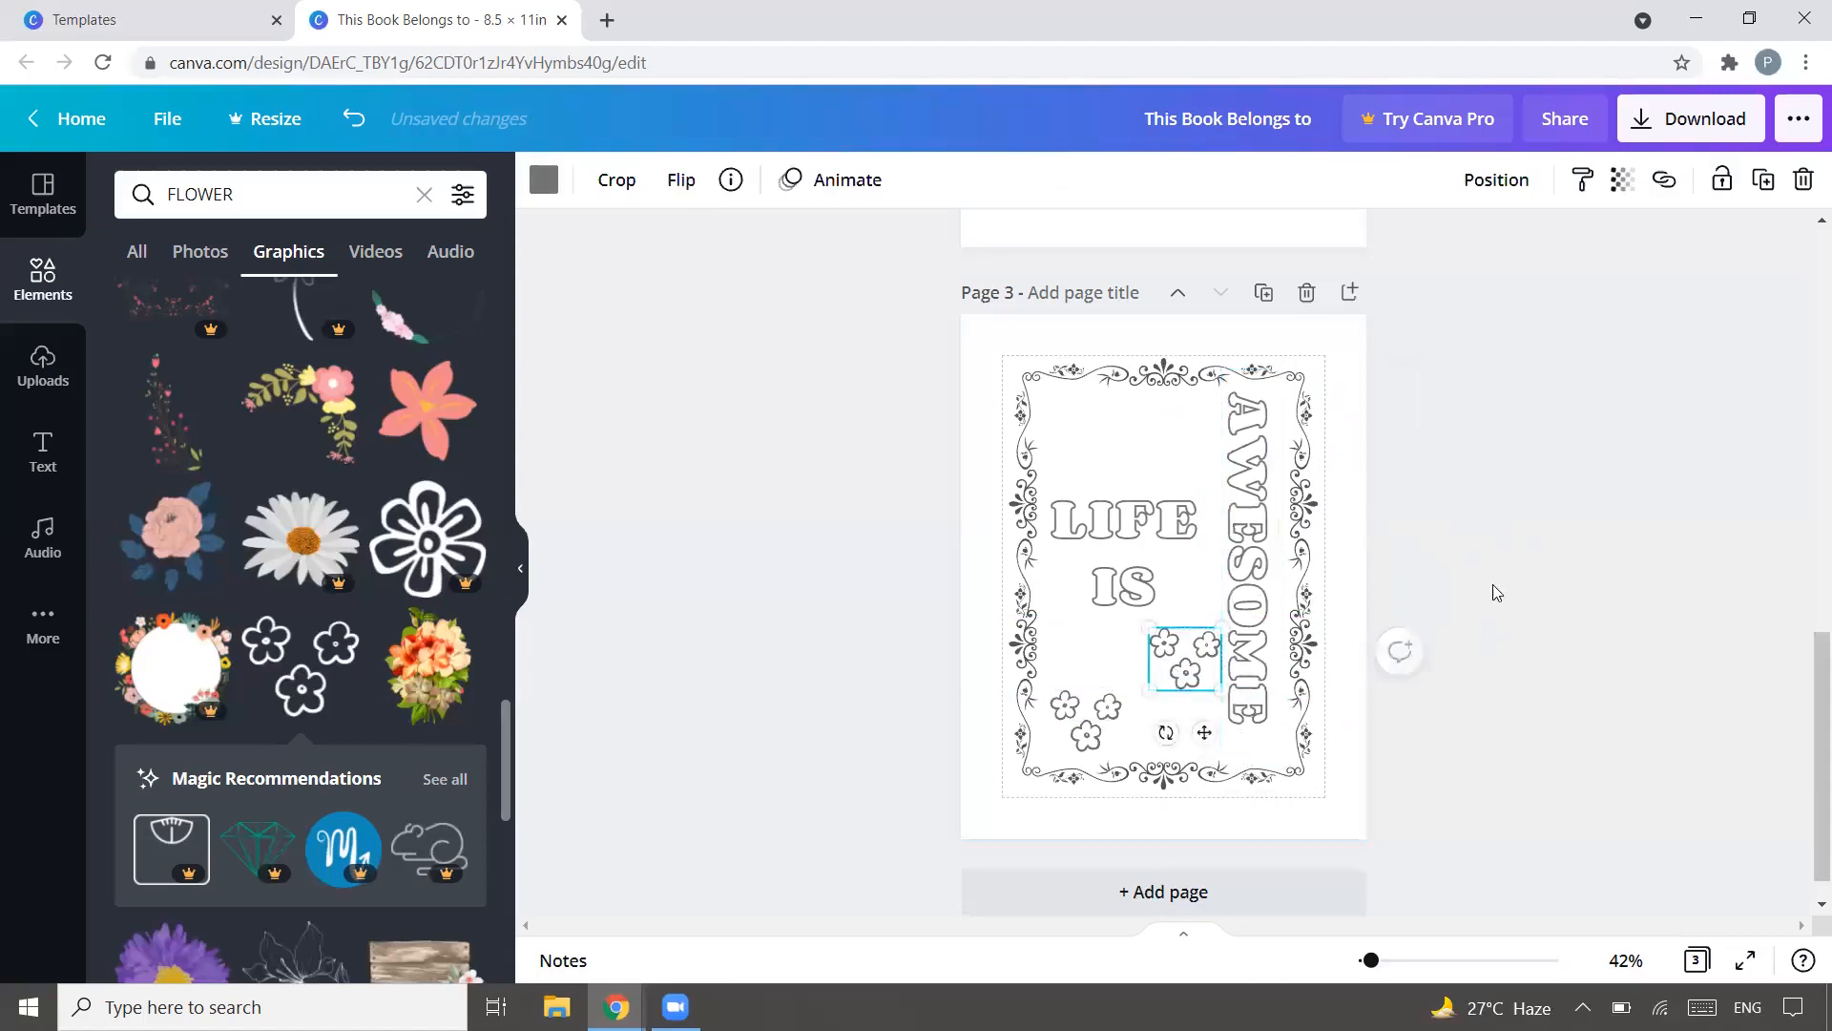
click(1399, 646)
drag(1073, 709, 1075, 689)
click(1599, 614)
click(1072, 695)
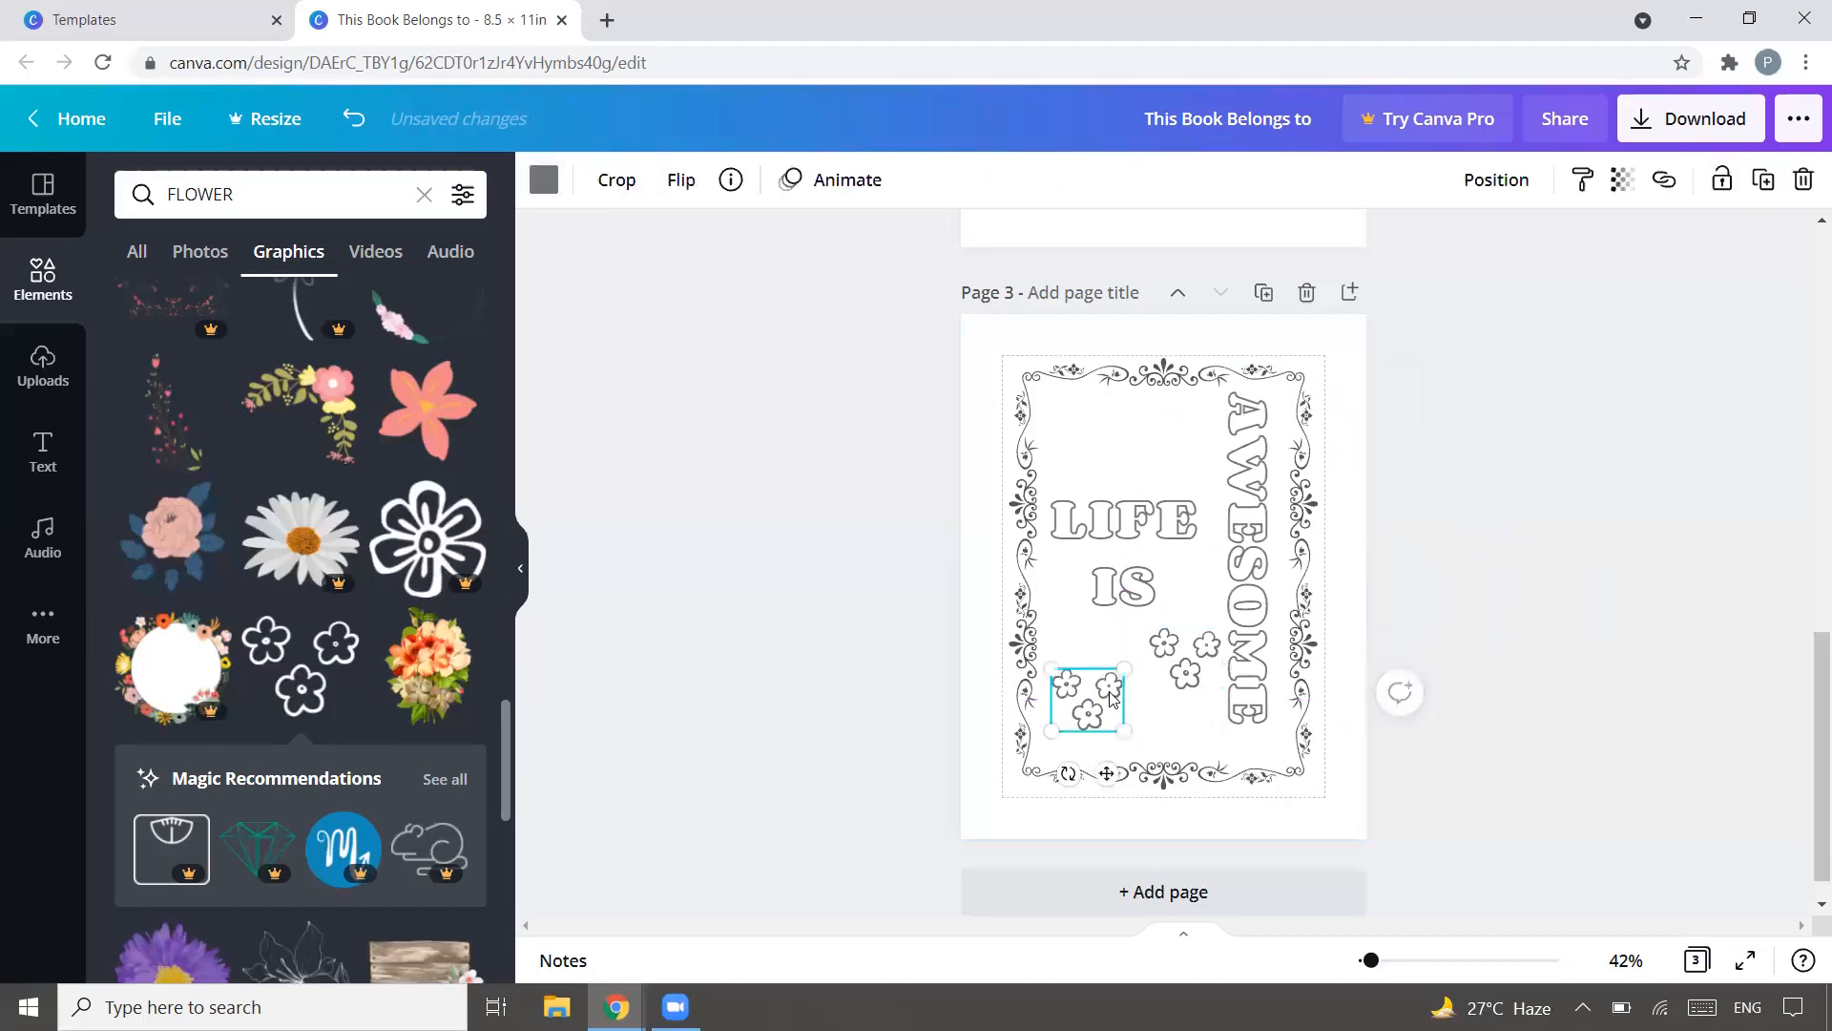
Step: Place an upside-down copy of the flower cluster above "LIFE" and lower the cluster beneath "IS" slightly
drag(1085, 627, 1107, 437)
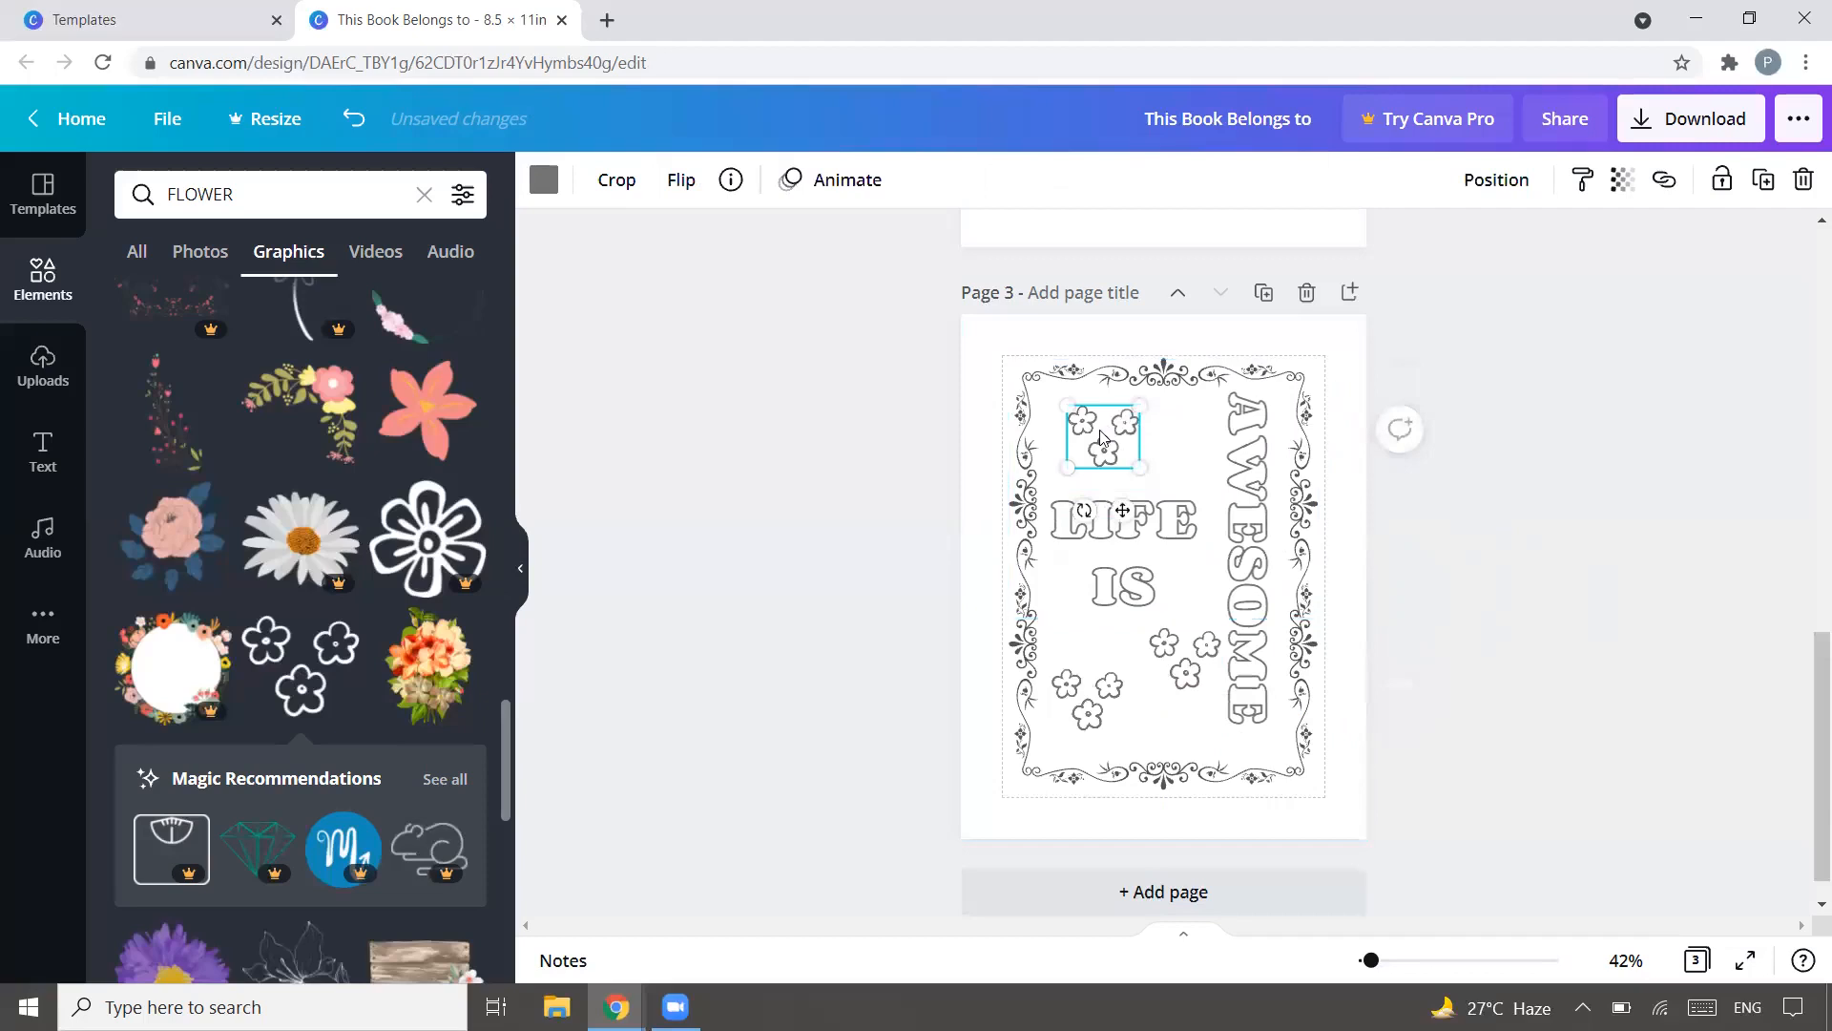
click(1554, 413)
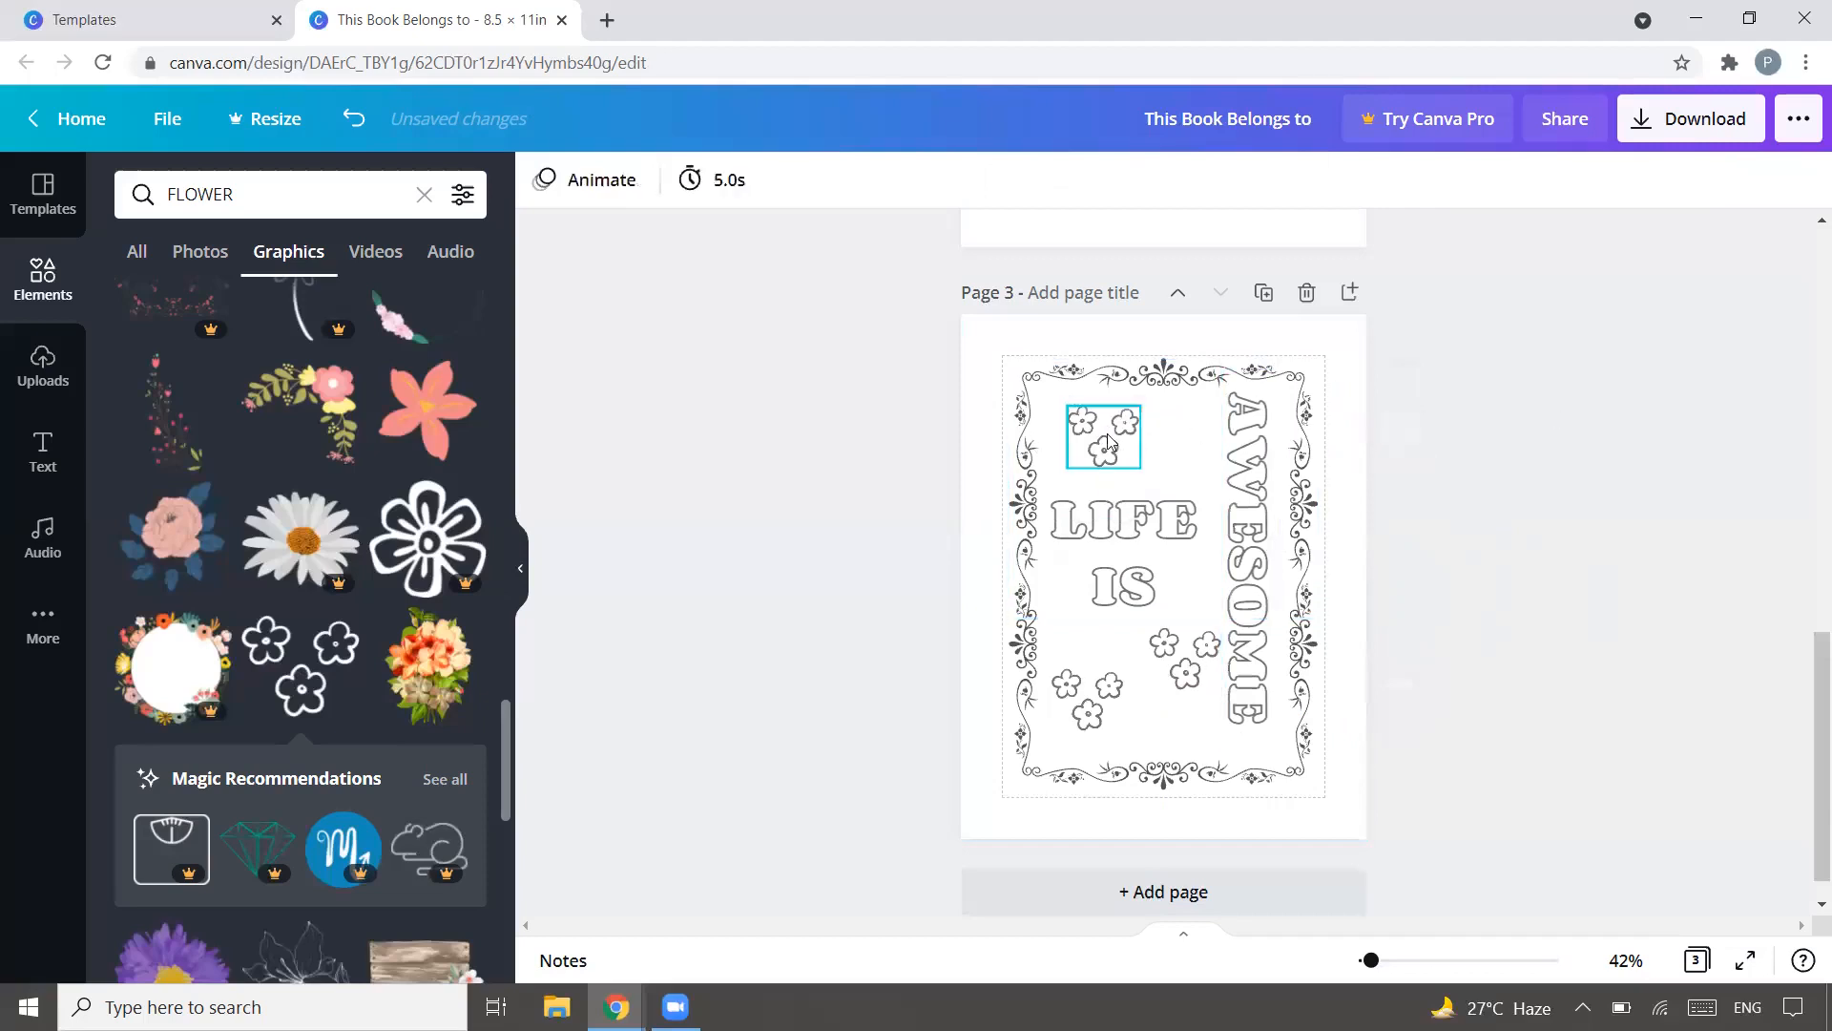
click(1108, 436)
drag(1079, 508, 1068, 417)
mouse_move(1140, 429)
mouse_down()
mouse_move(1088, 400)
mouse_move(1160, 437)
mouse_move(1137, 444)
mouse_up()
click(1529, 432)
click(1577, 511)
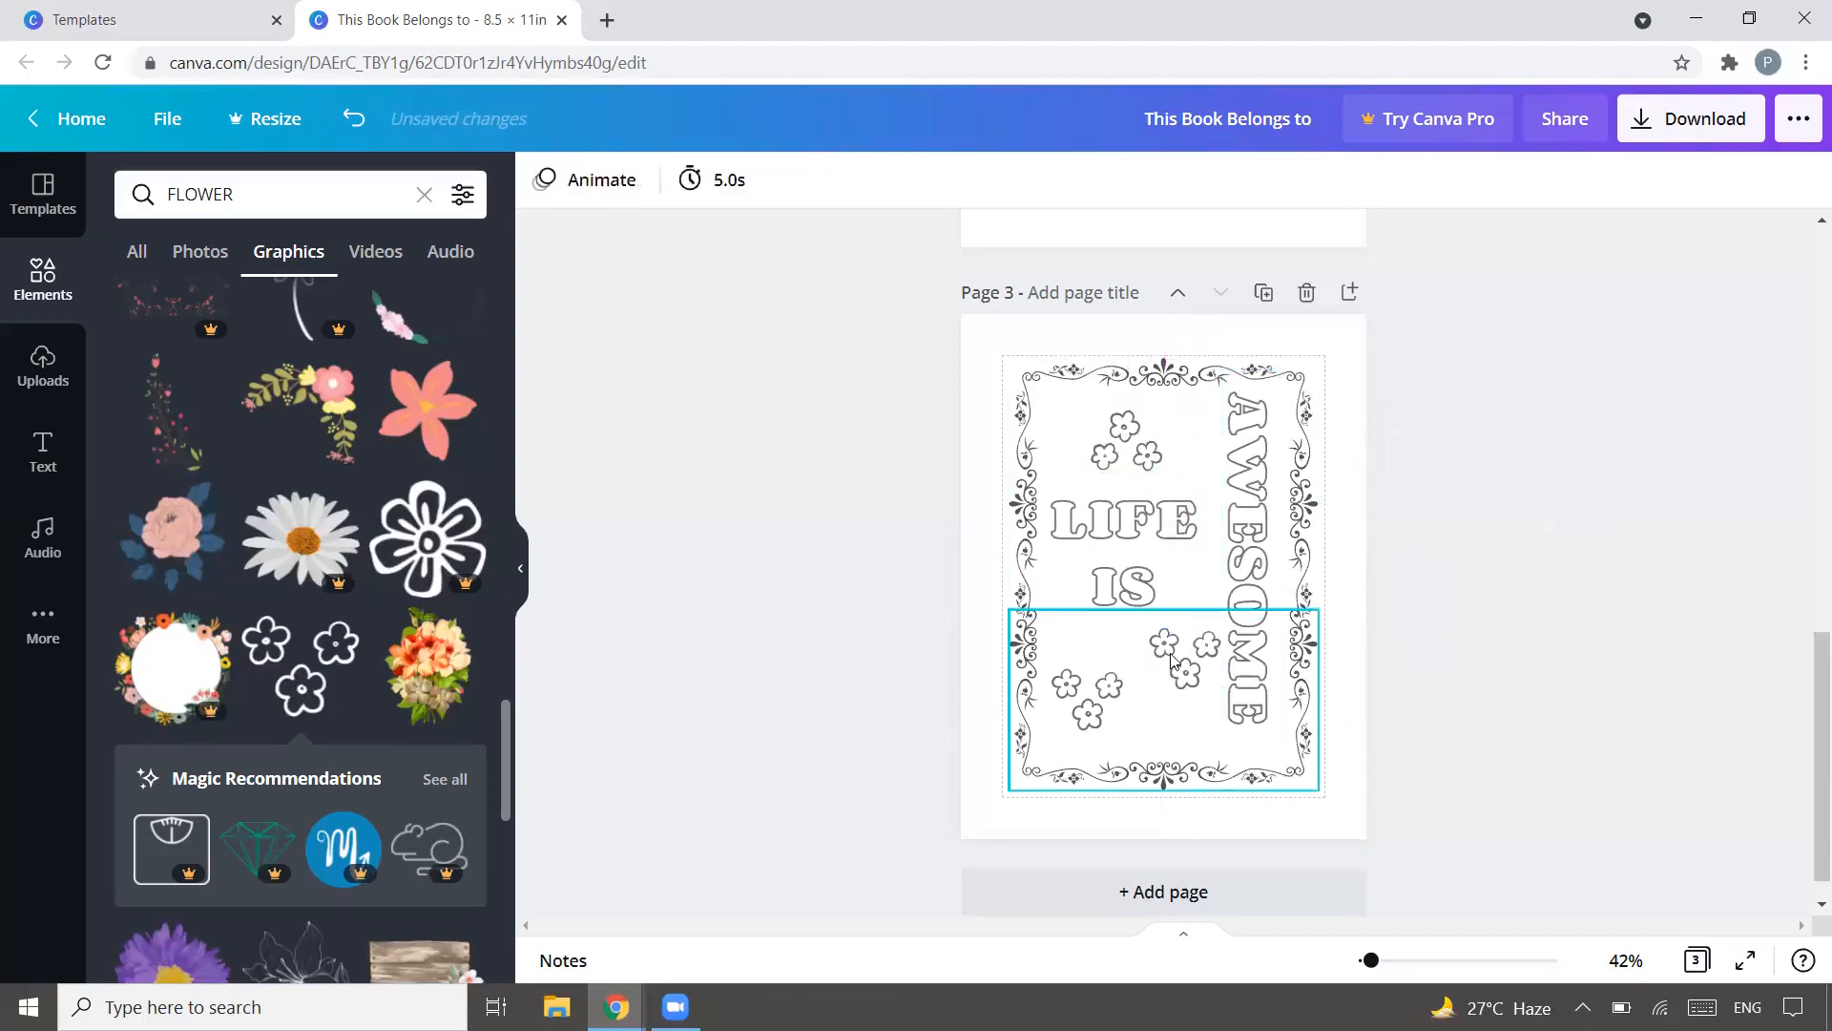
drag(1176, 645, 1176, 655)
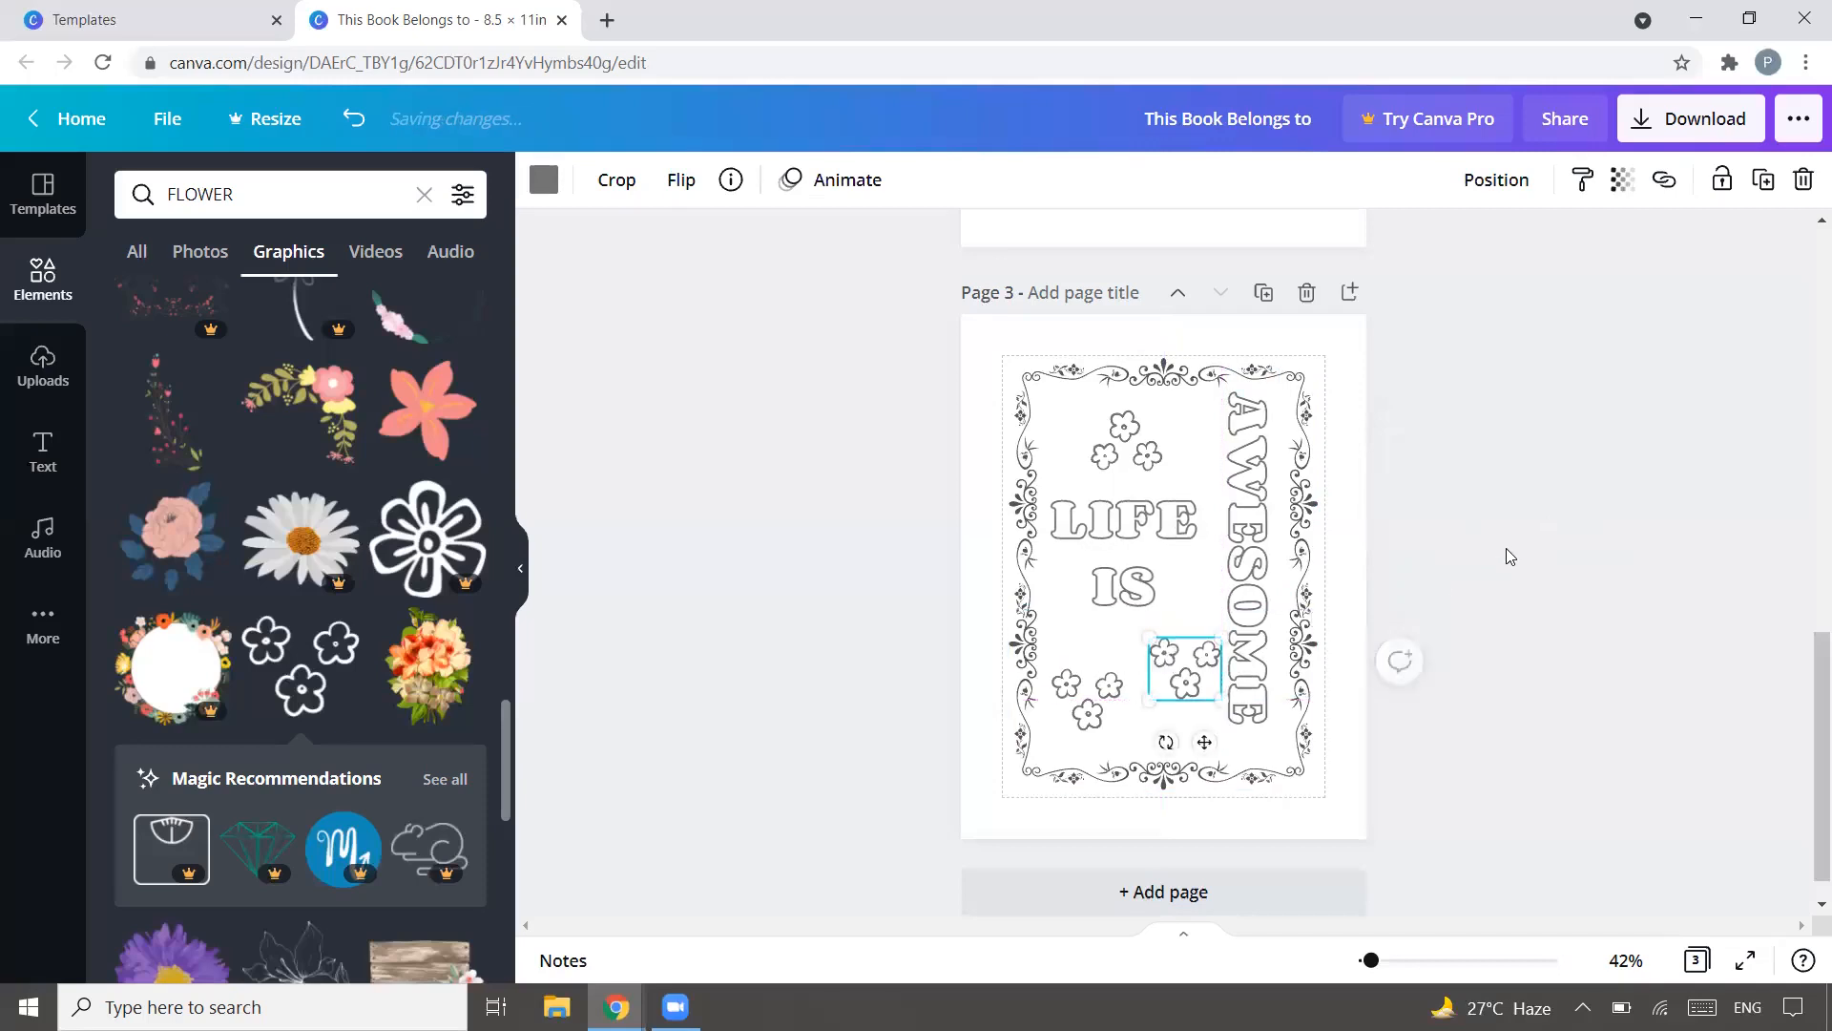
click(1546, 510)
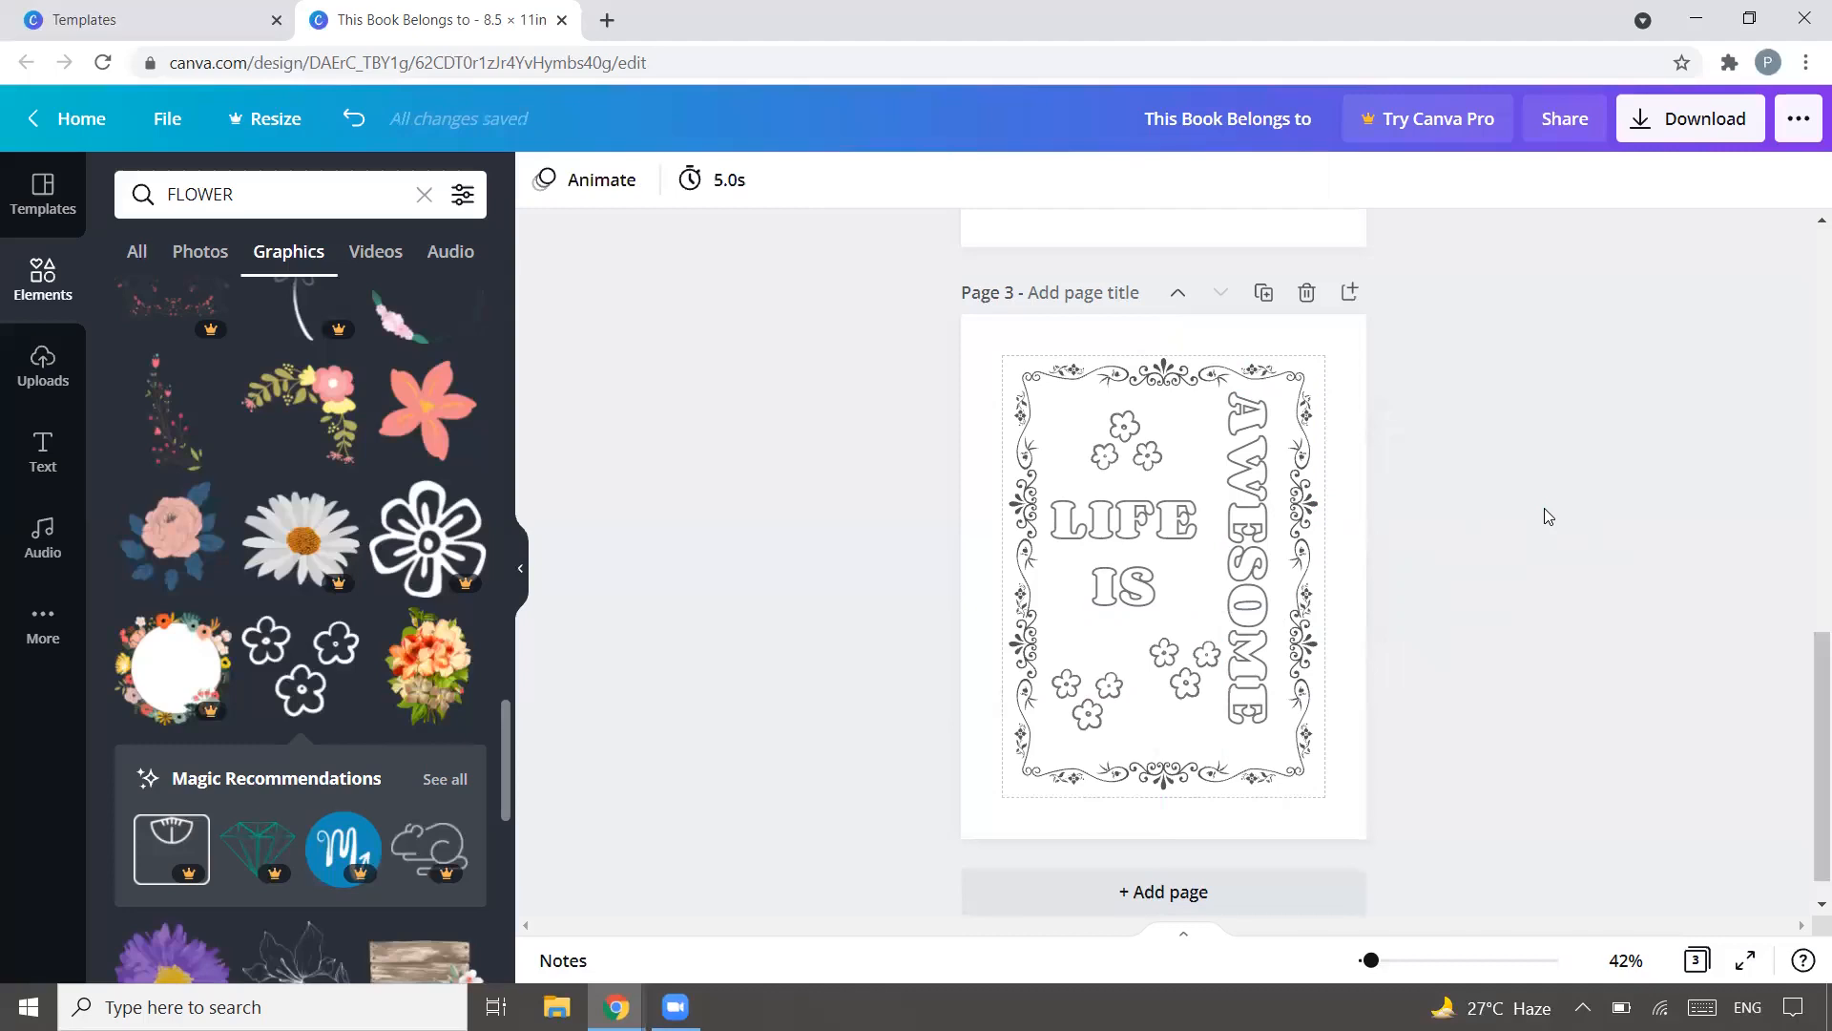
Step: Duplicate the "LIFE IS AWESOME" page and delete "AWESOME" from the copy
click(1266, 293)
click(1253, 494)
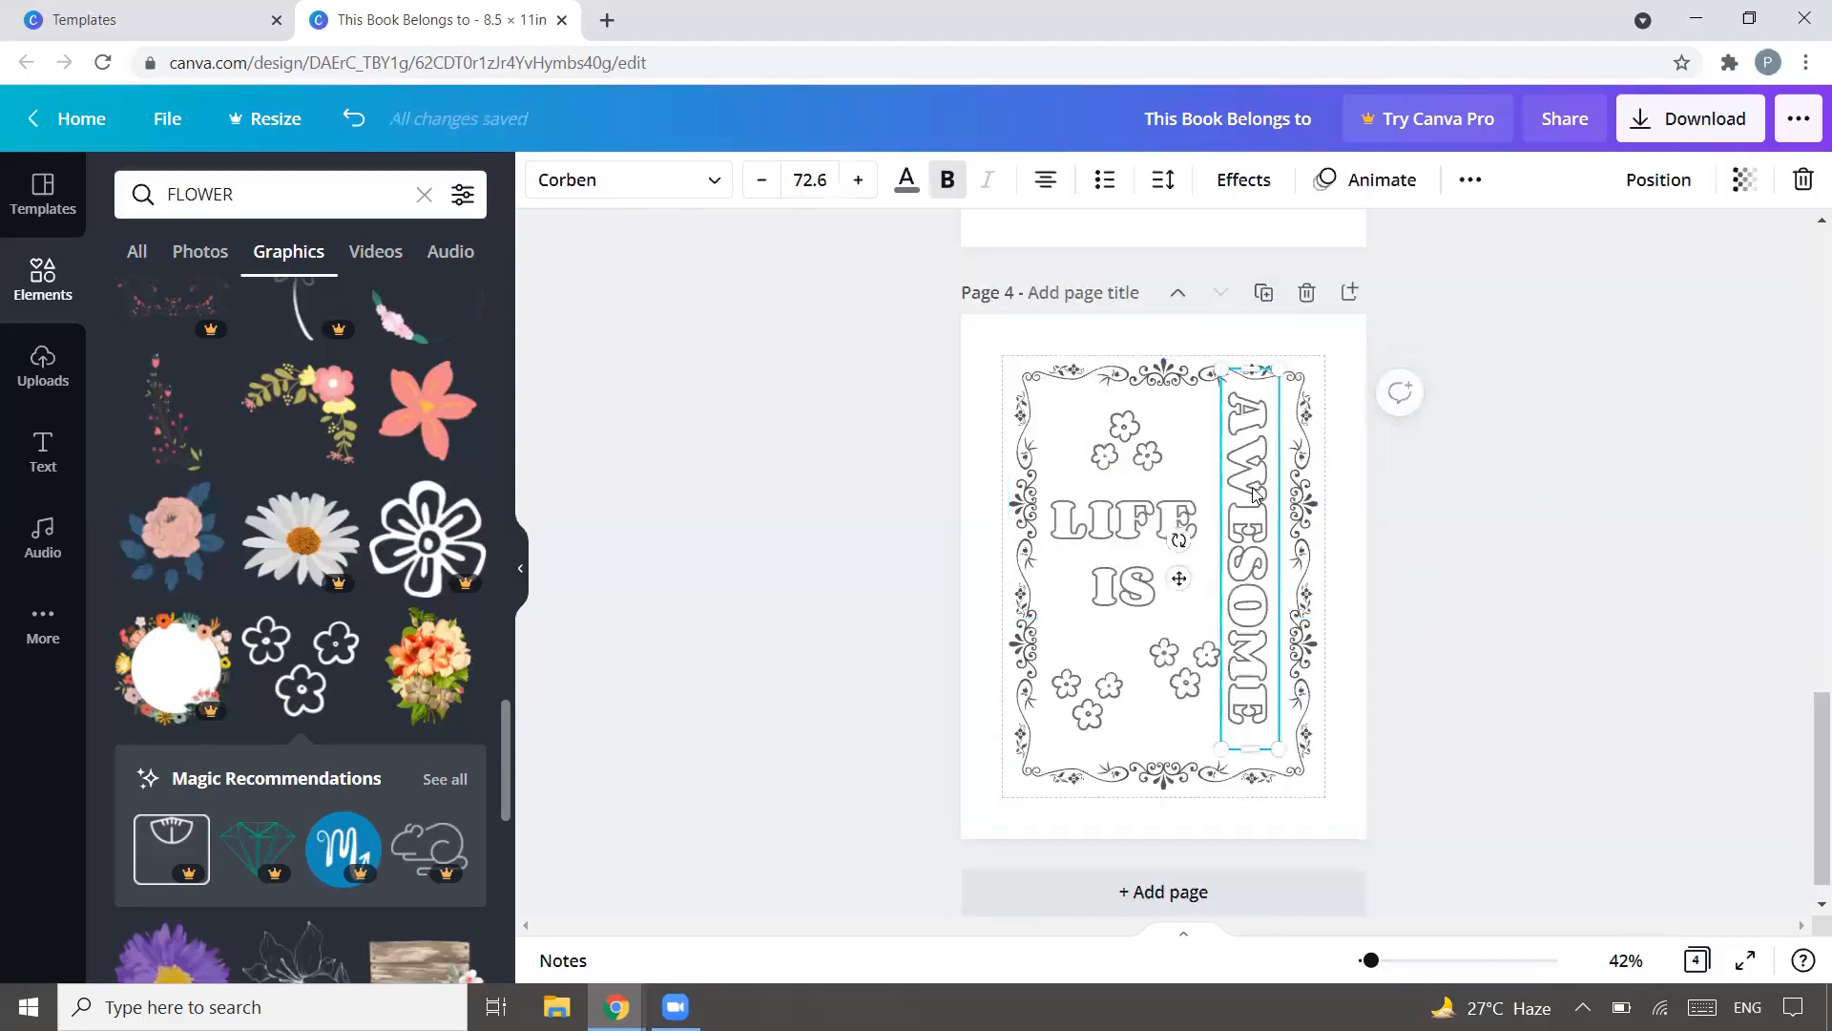
key(Delete)
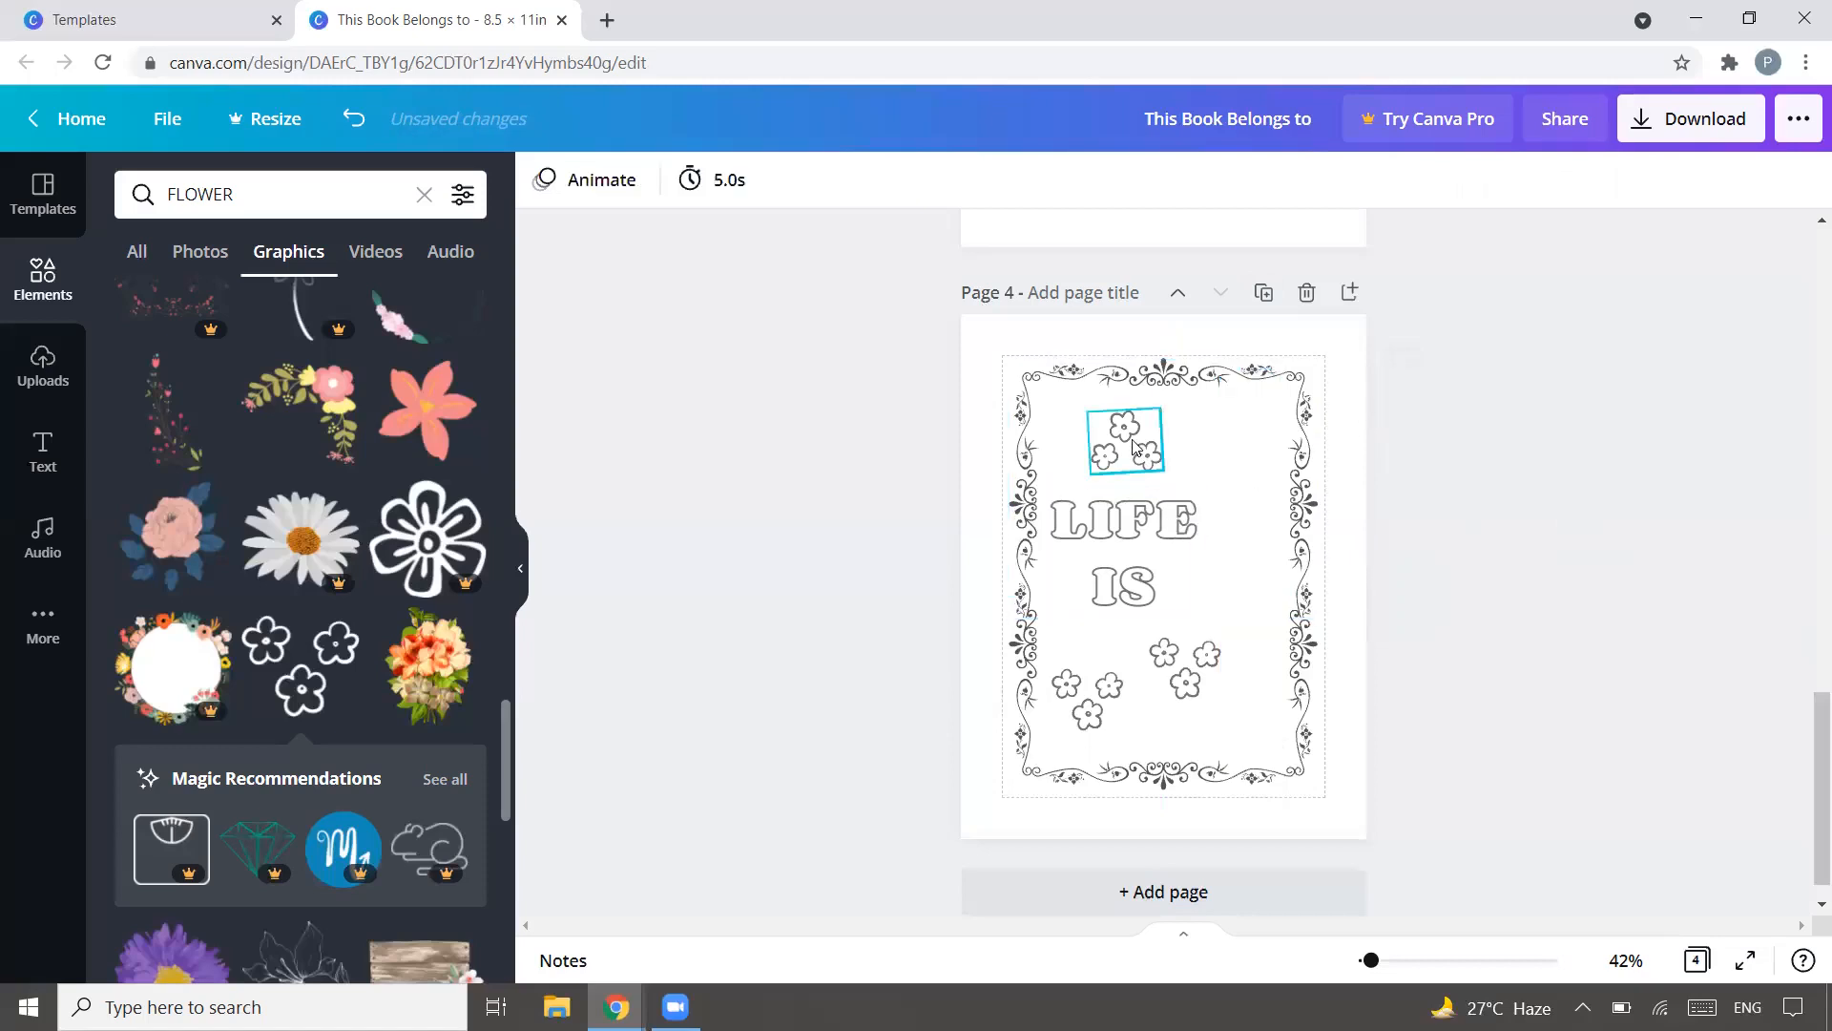
Step: Replace the "LIFE IS" text on page 4 with "BELIEVE IN YOU" in capitals, one word per line
click(1077, 563)
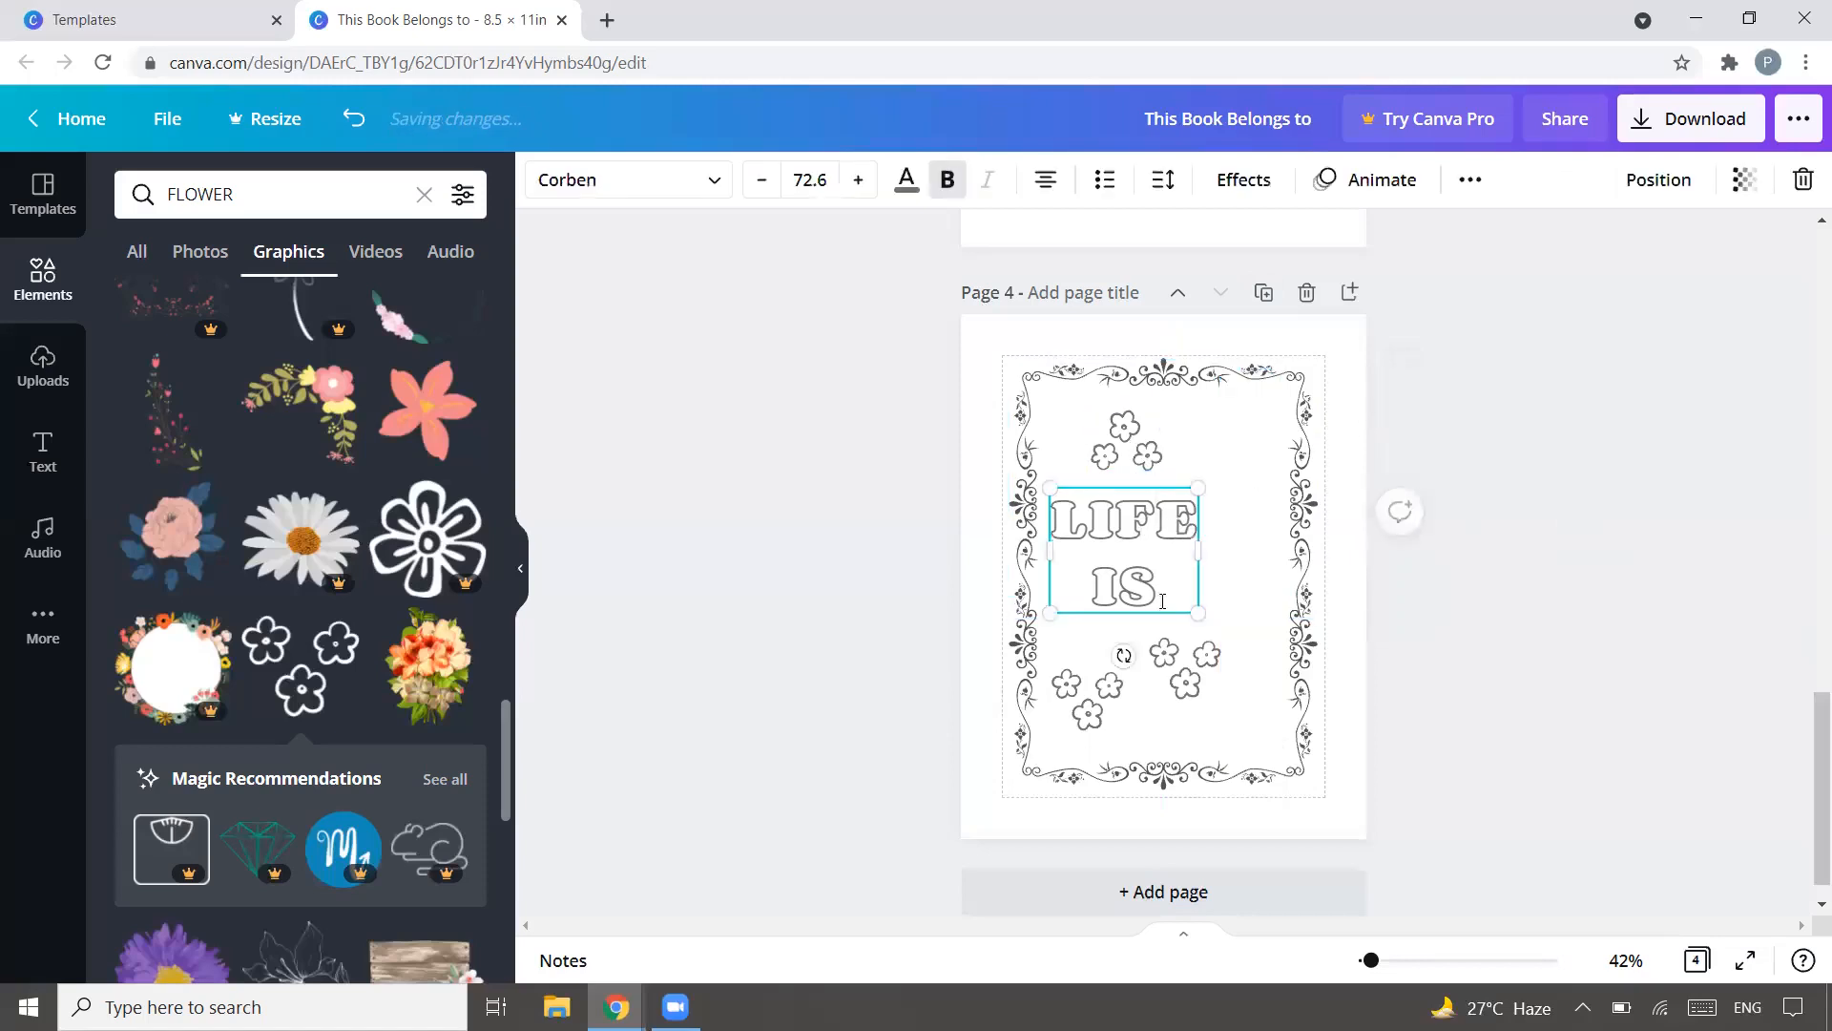
click(1077, 563)
text(BE)
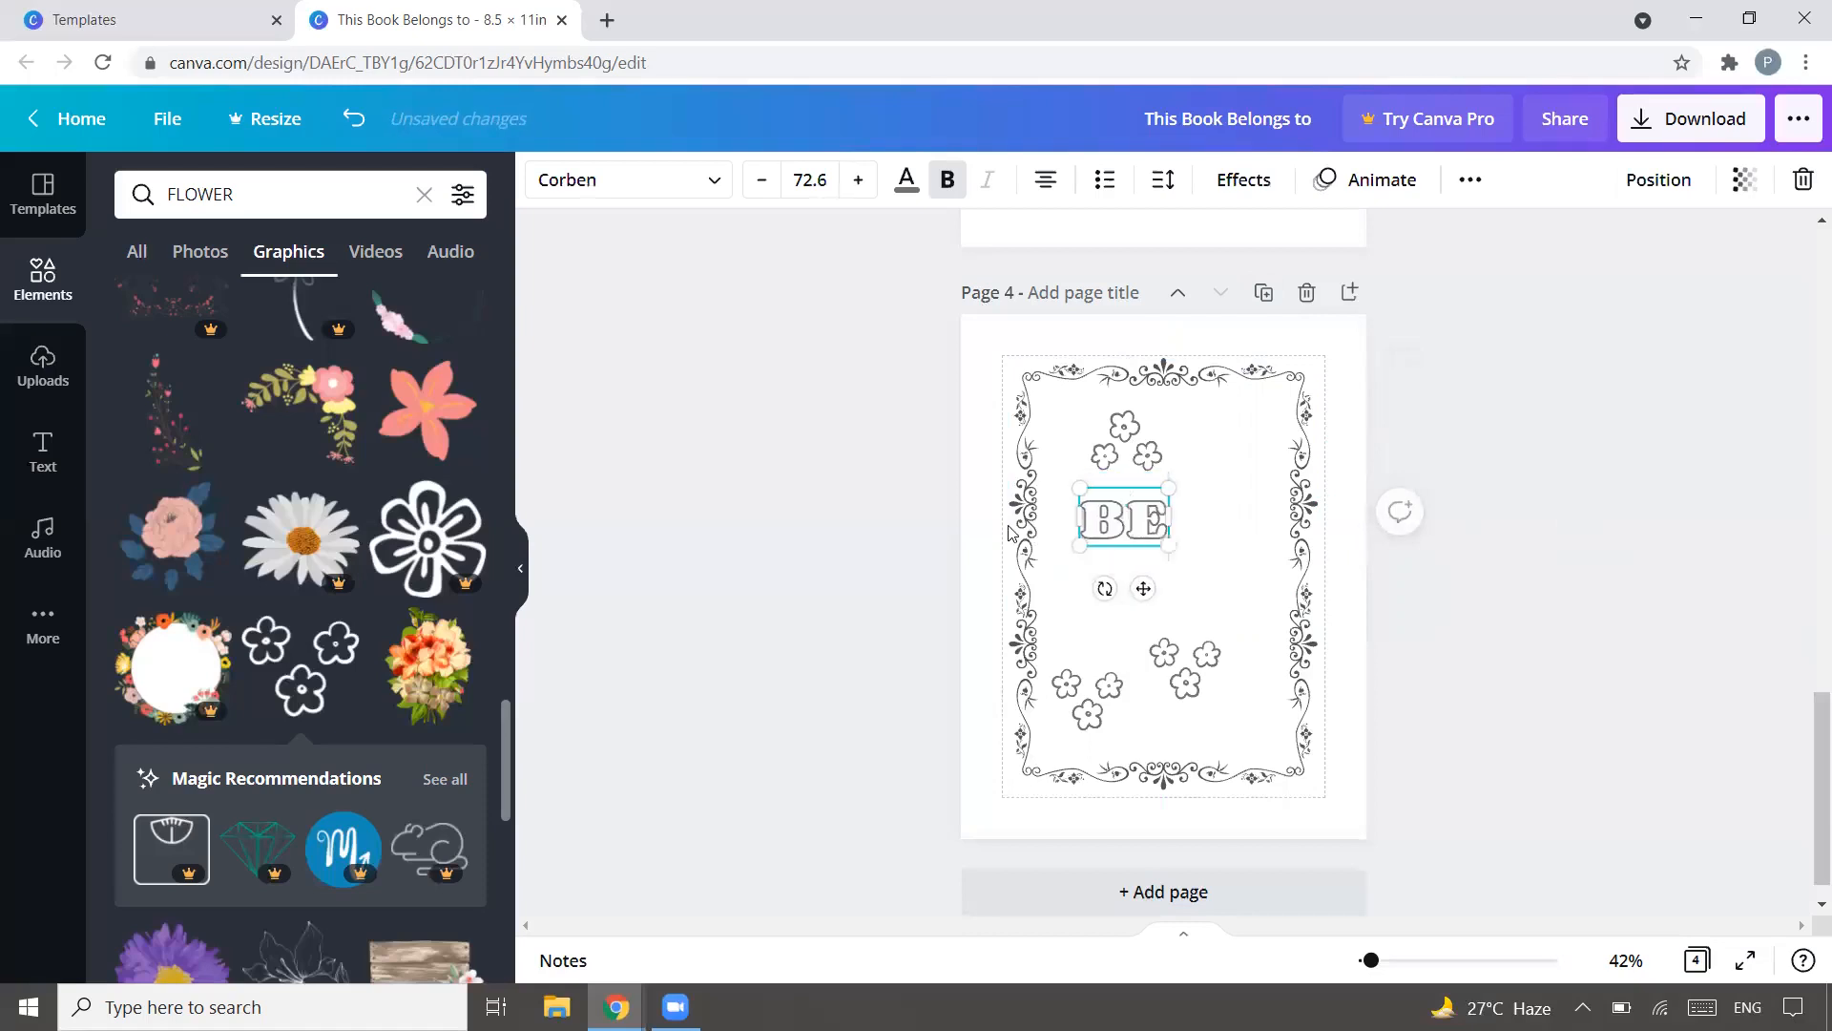
text(LIEVE)
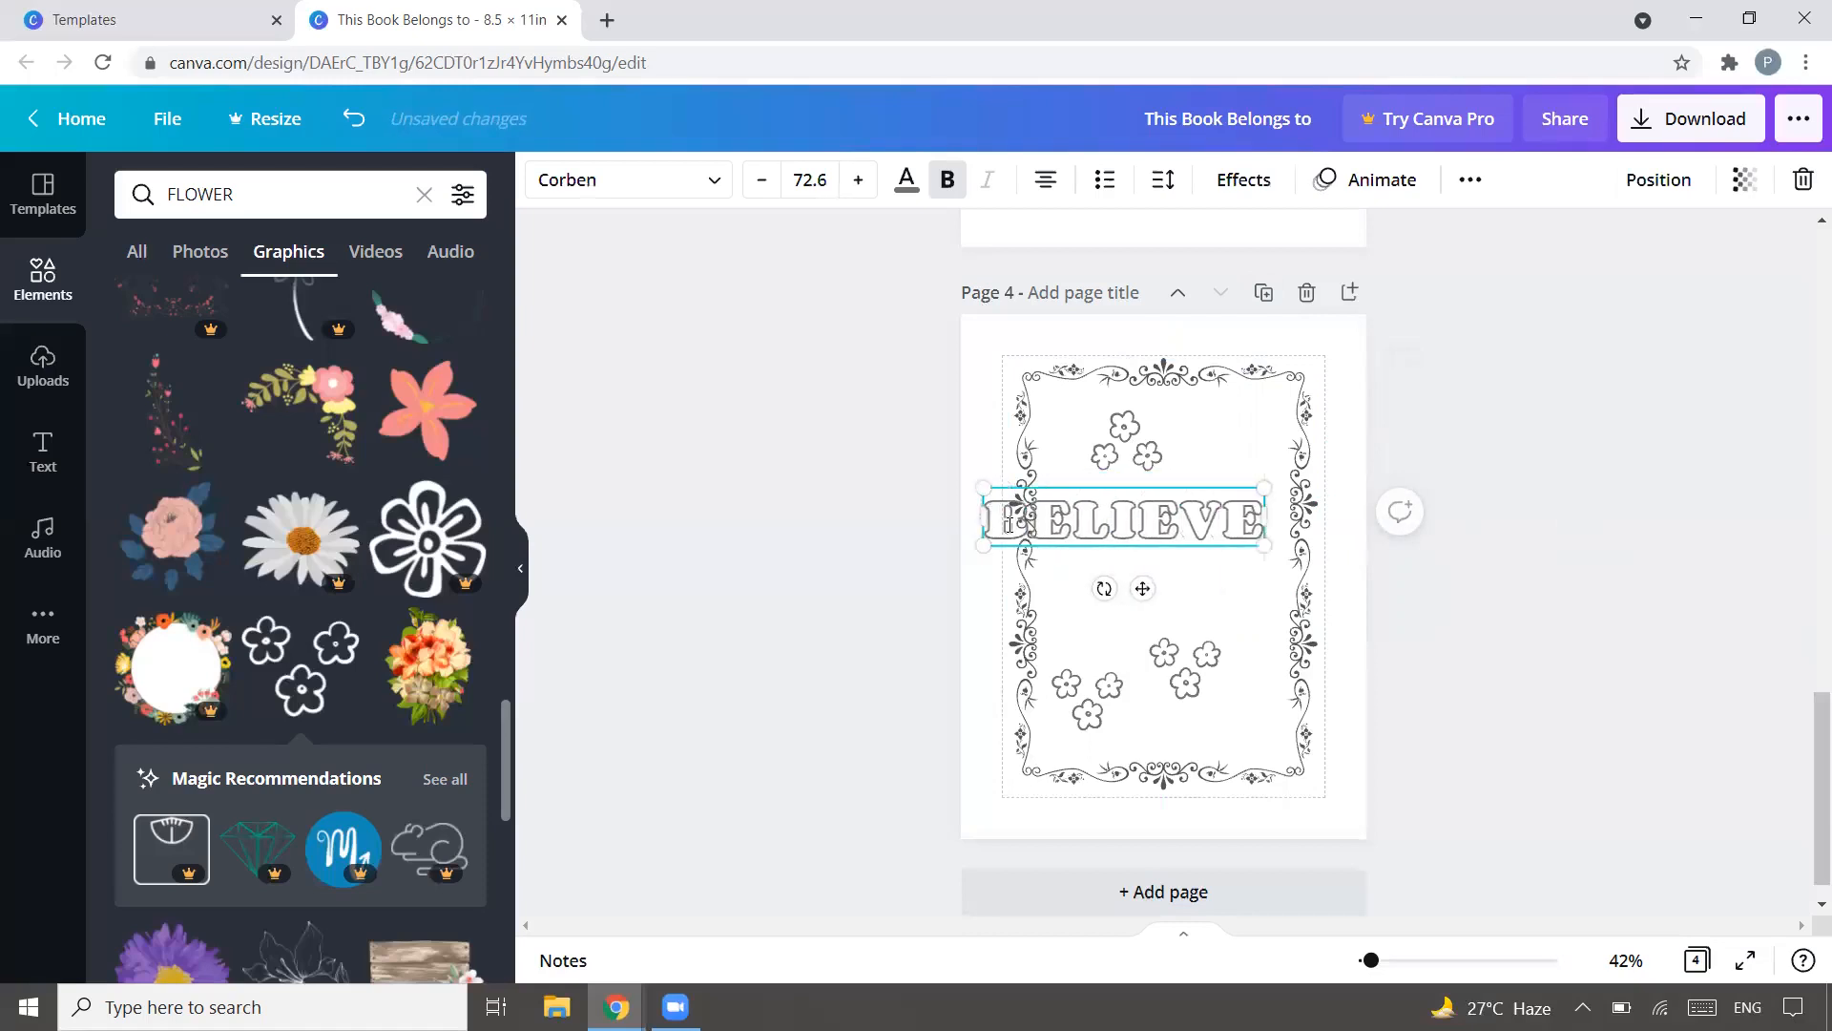
text( IN)
key(Return)
text(YOU)
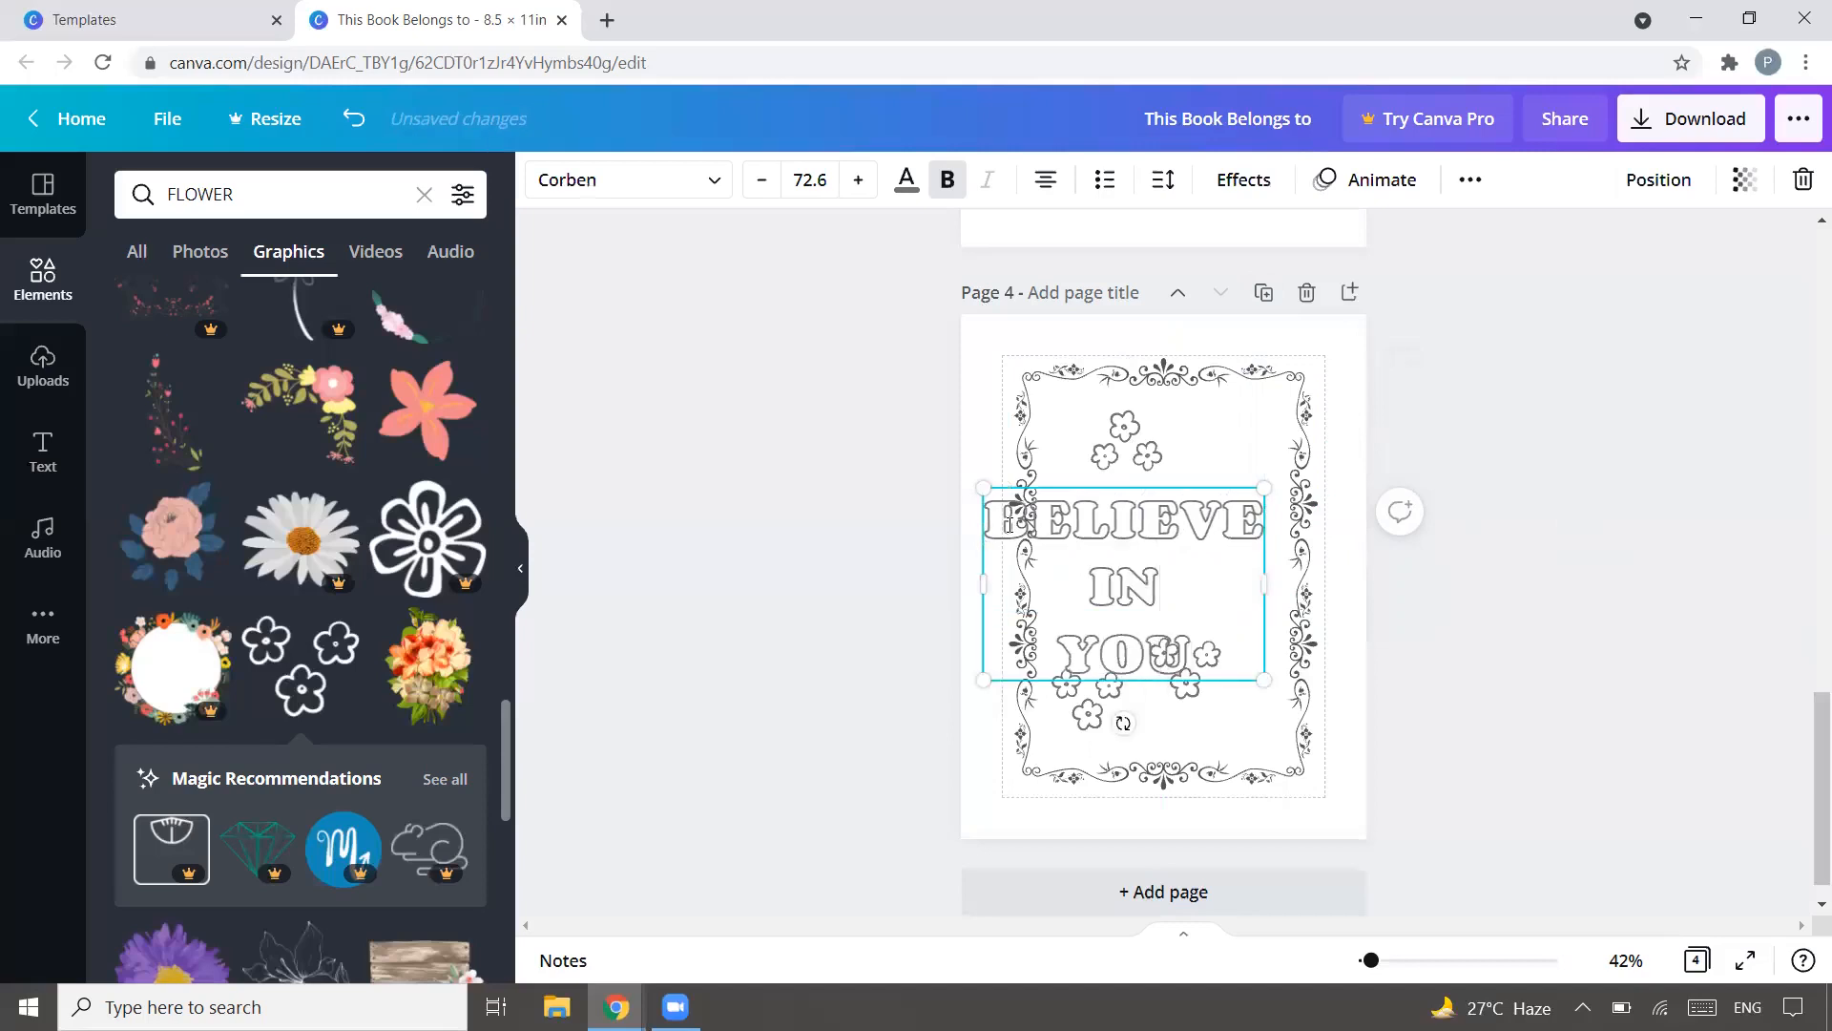
Step: Shrink the "BELIEVE IN YOU" text to size 61.4 and centre it inside the border
drag(1257, 676, 1238, 661)
click(1544, 515)
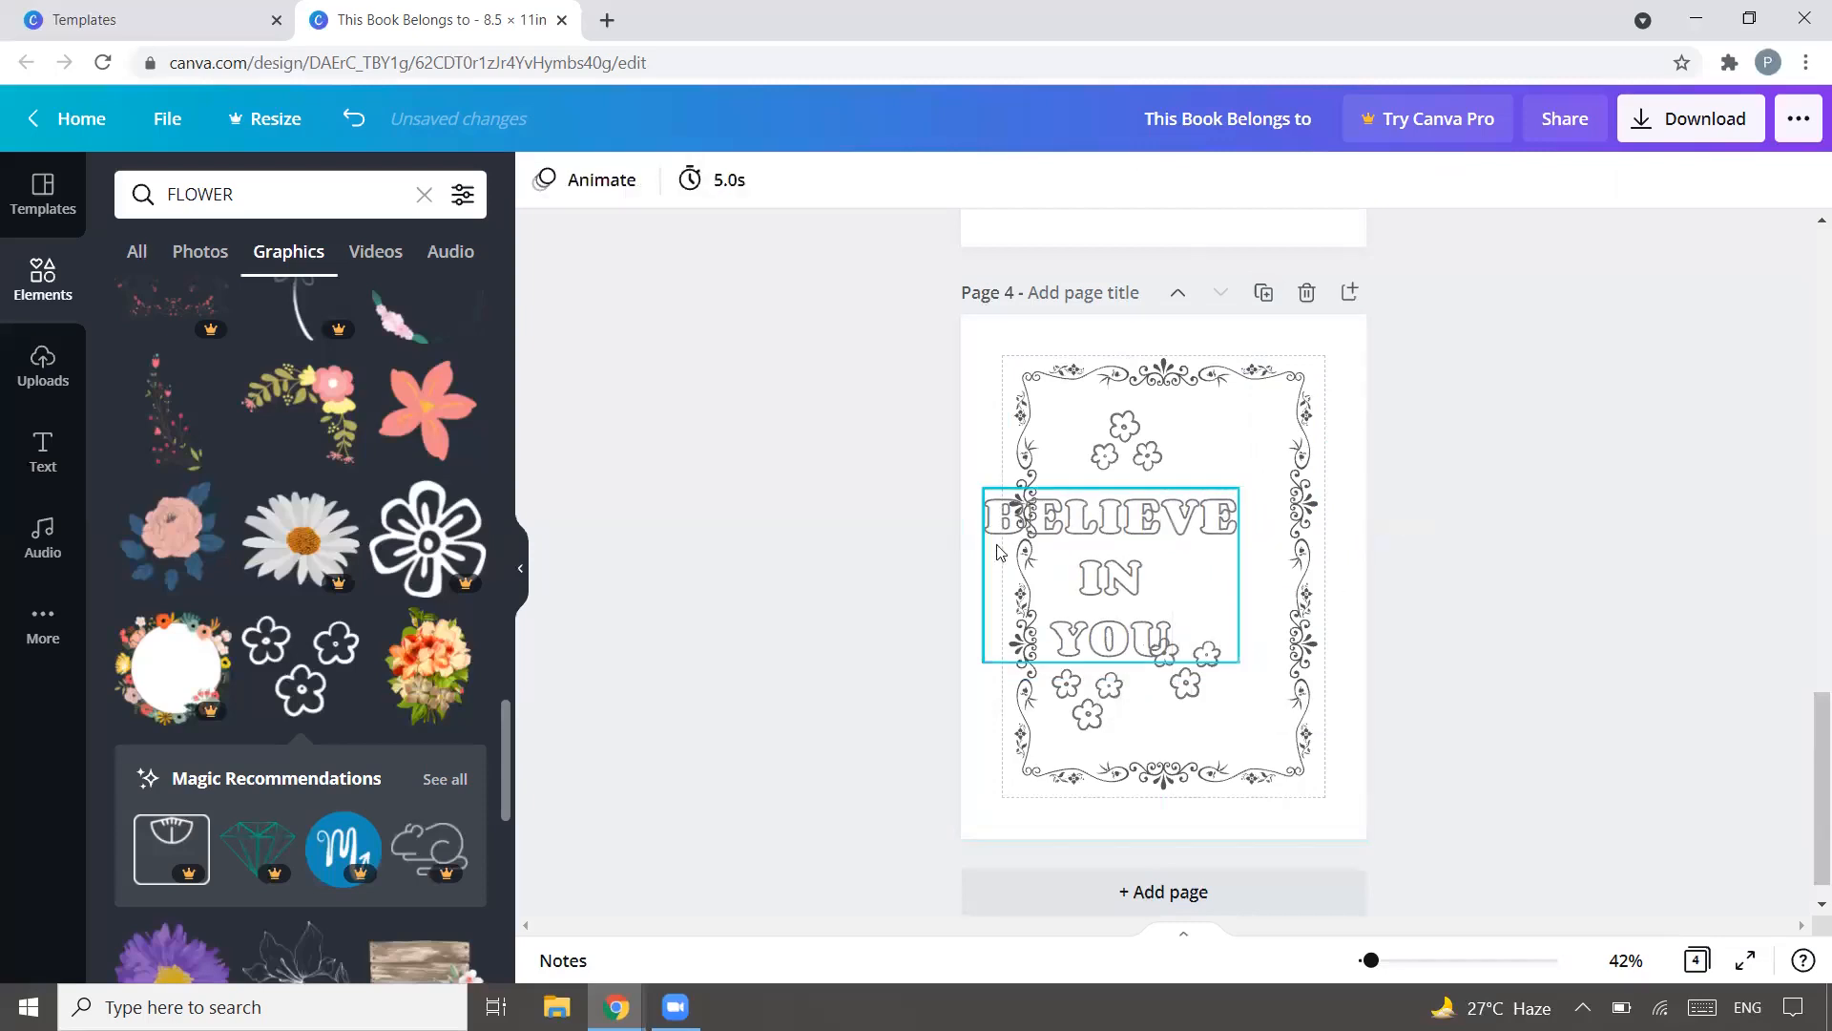
drag(1094, 546, 1148, 547)
drag(1281, 652, 1264, 642)
click(1519, 565)
drag(1180, 551, 1190, 545)
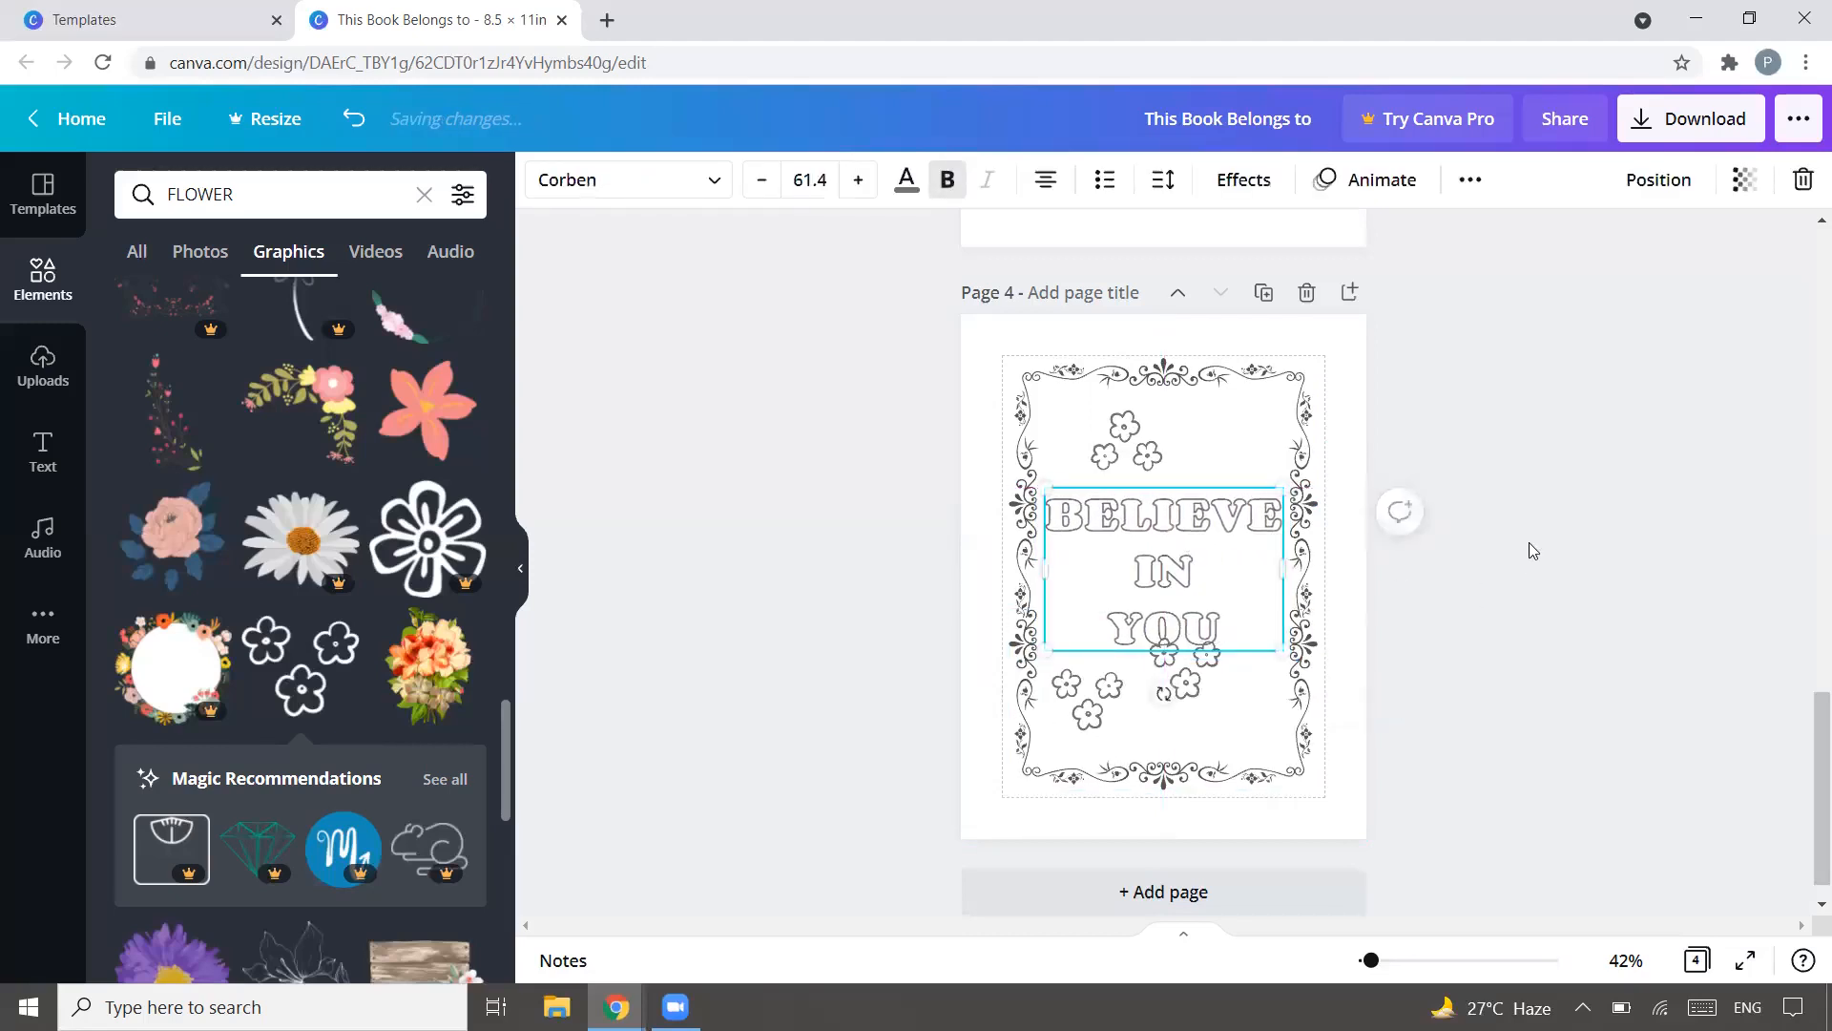
click(1529, 542)
Step: Move the flower cluster overlapping "YOU" to the border's lower-right corner and shift the upper cluster into the upper-left corner
click(1194, 687)
drag(1219, 708, 1263, 739)
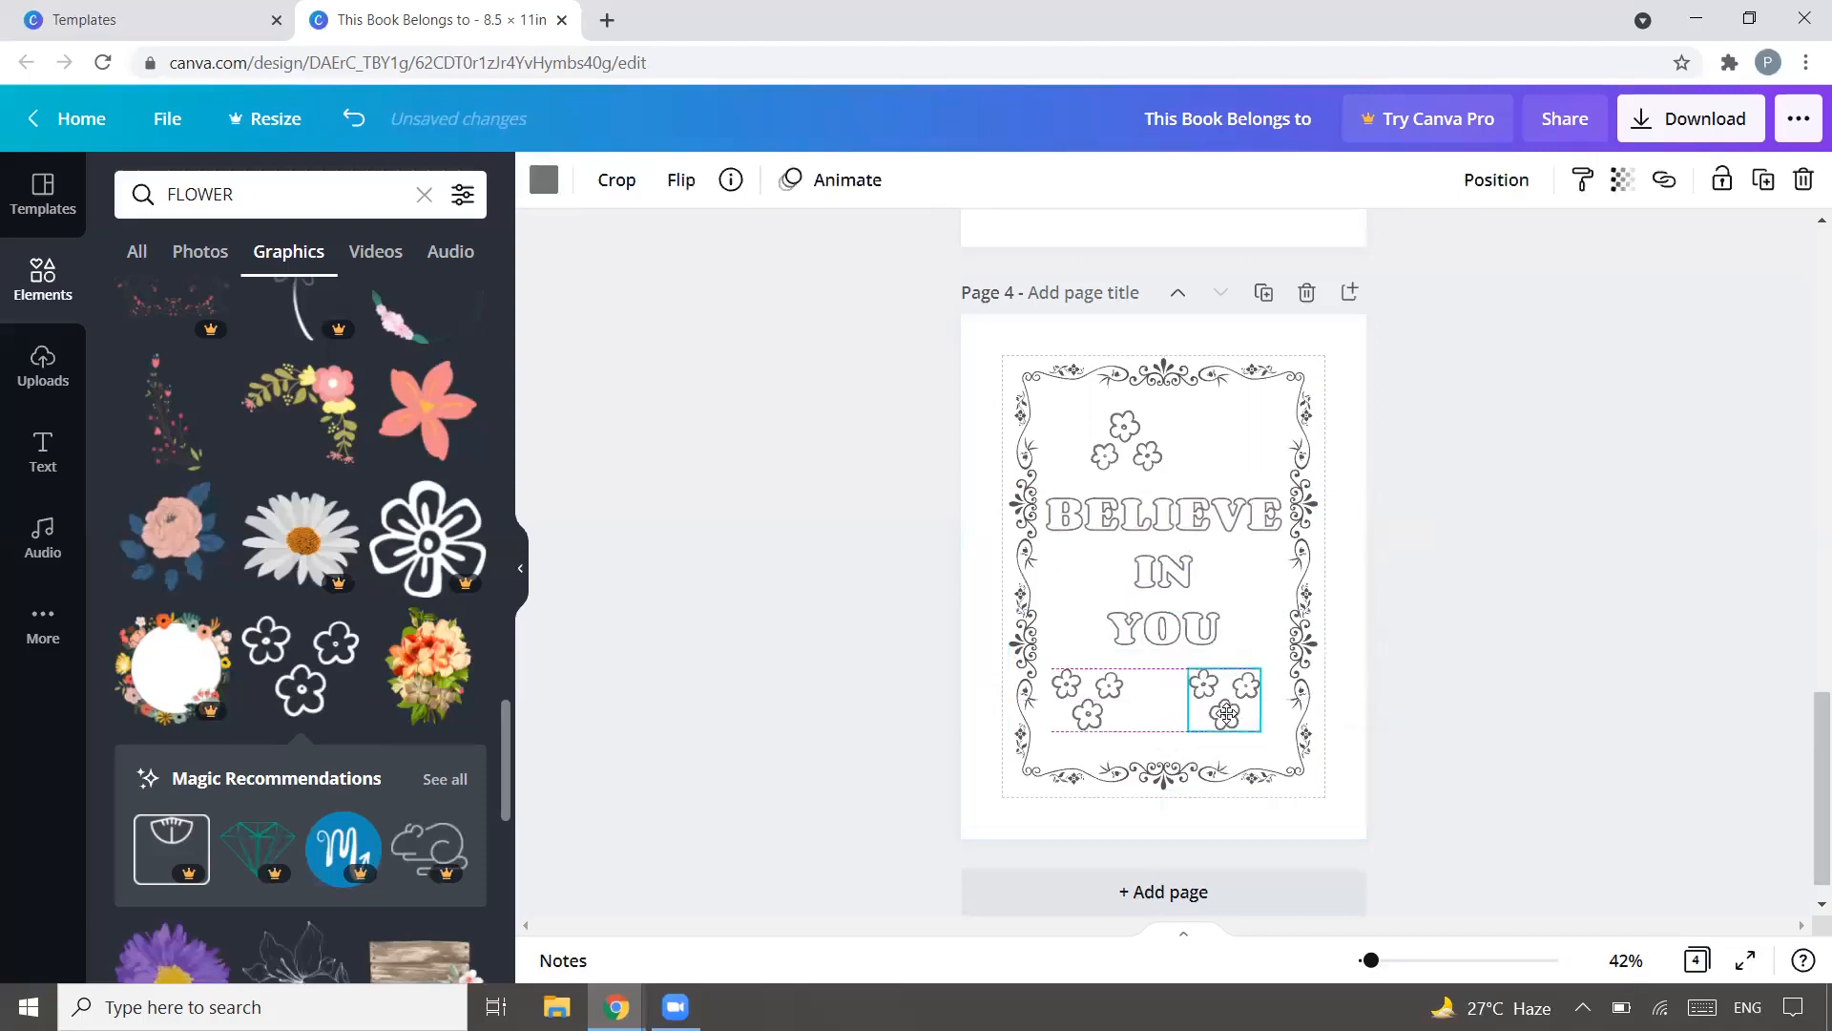
click(1499, 481)
drag(1126, 431, 1088, 430)
Step: Duplicate the lower-left flower cluster and place the copy in the border's upper-right corner above "BELIEVE"
click(1074, 706)
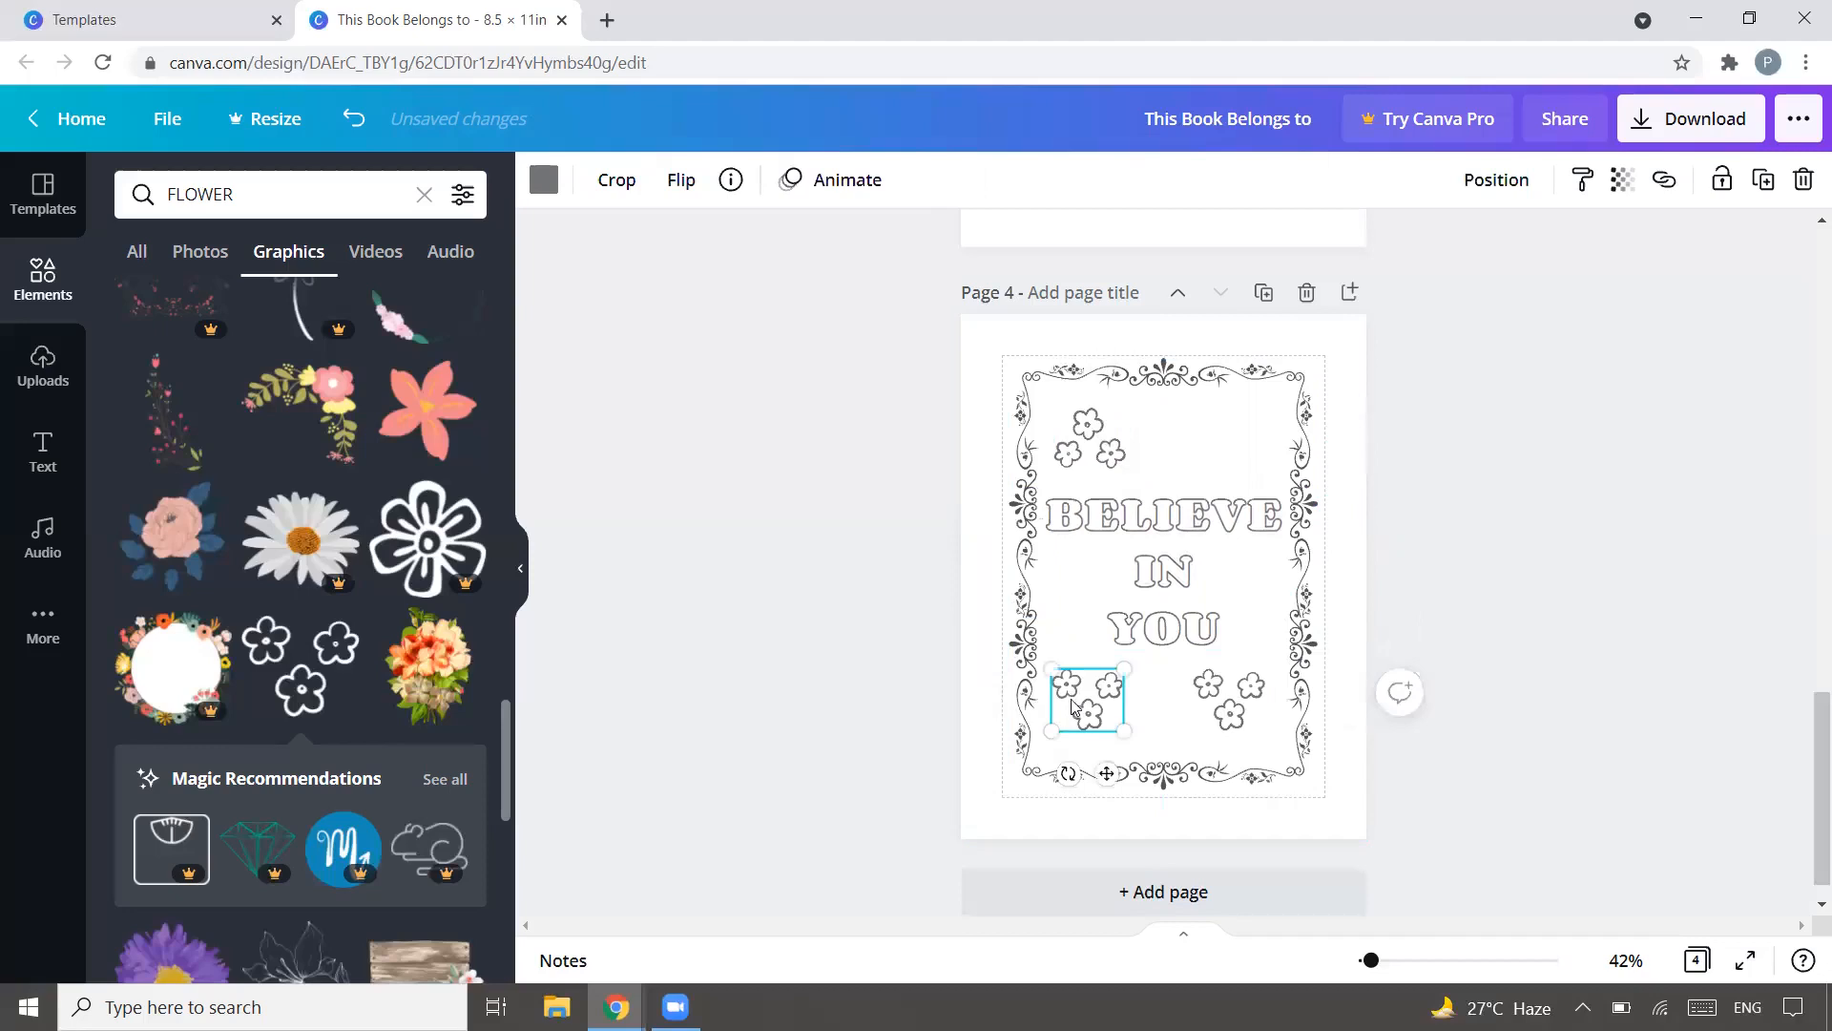
key(ctrl+d)
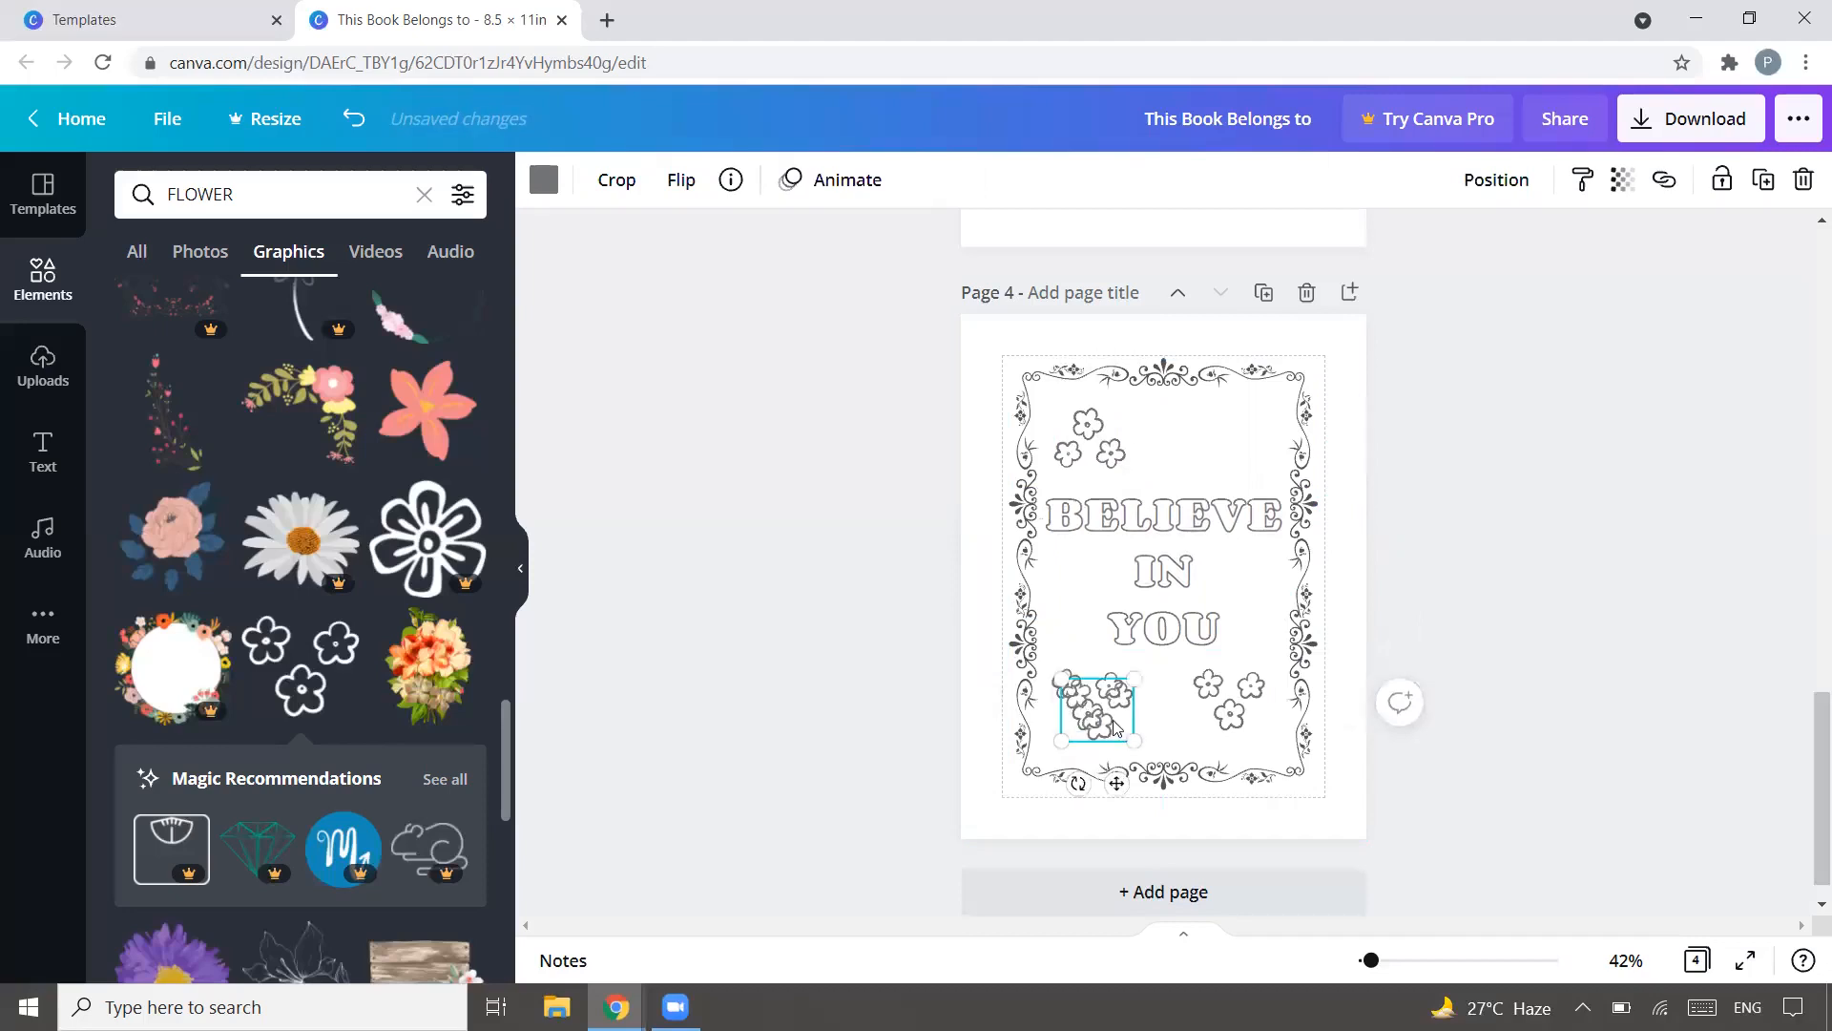
drag(1117, 783, 1270, 420)
key(ctrl+z)
Step: Tilt the upper-left flower cluster and adjust its position above "BELIEVE"
click(1092, 447)
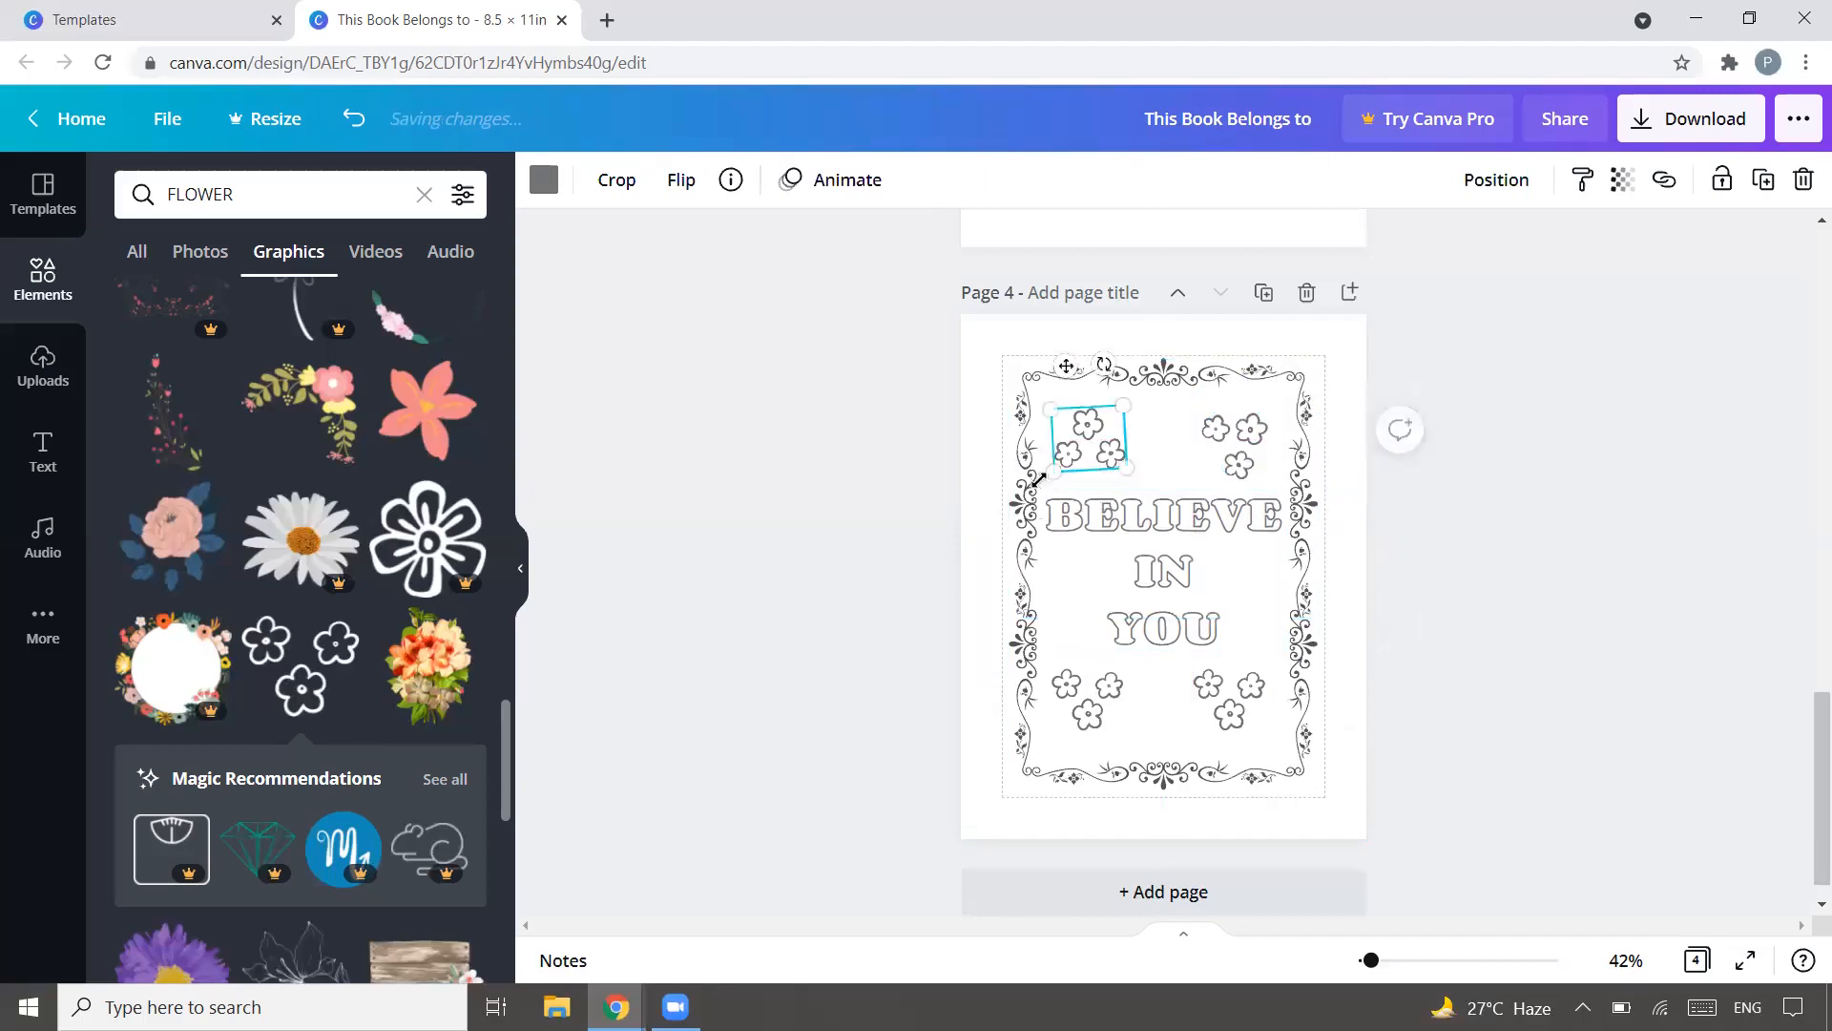
drag(1106, 366, 1075, 362)
click(1545, 488)
click(1105, 435)
drag(1105, 436, 1125, 448)
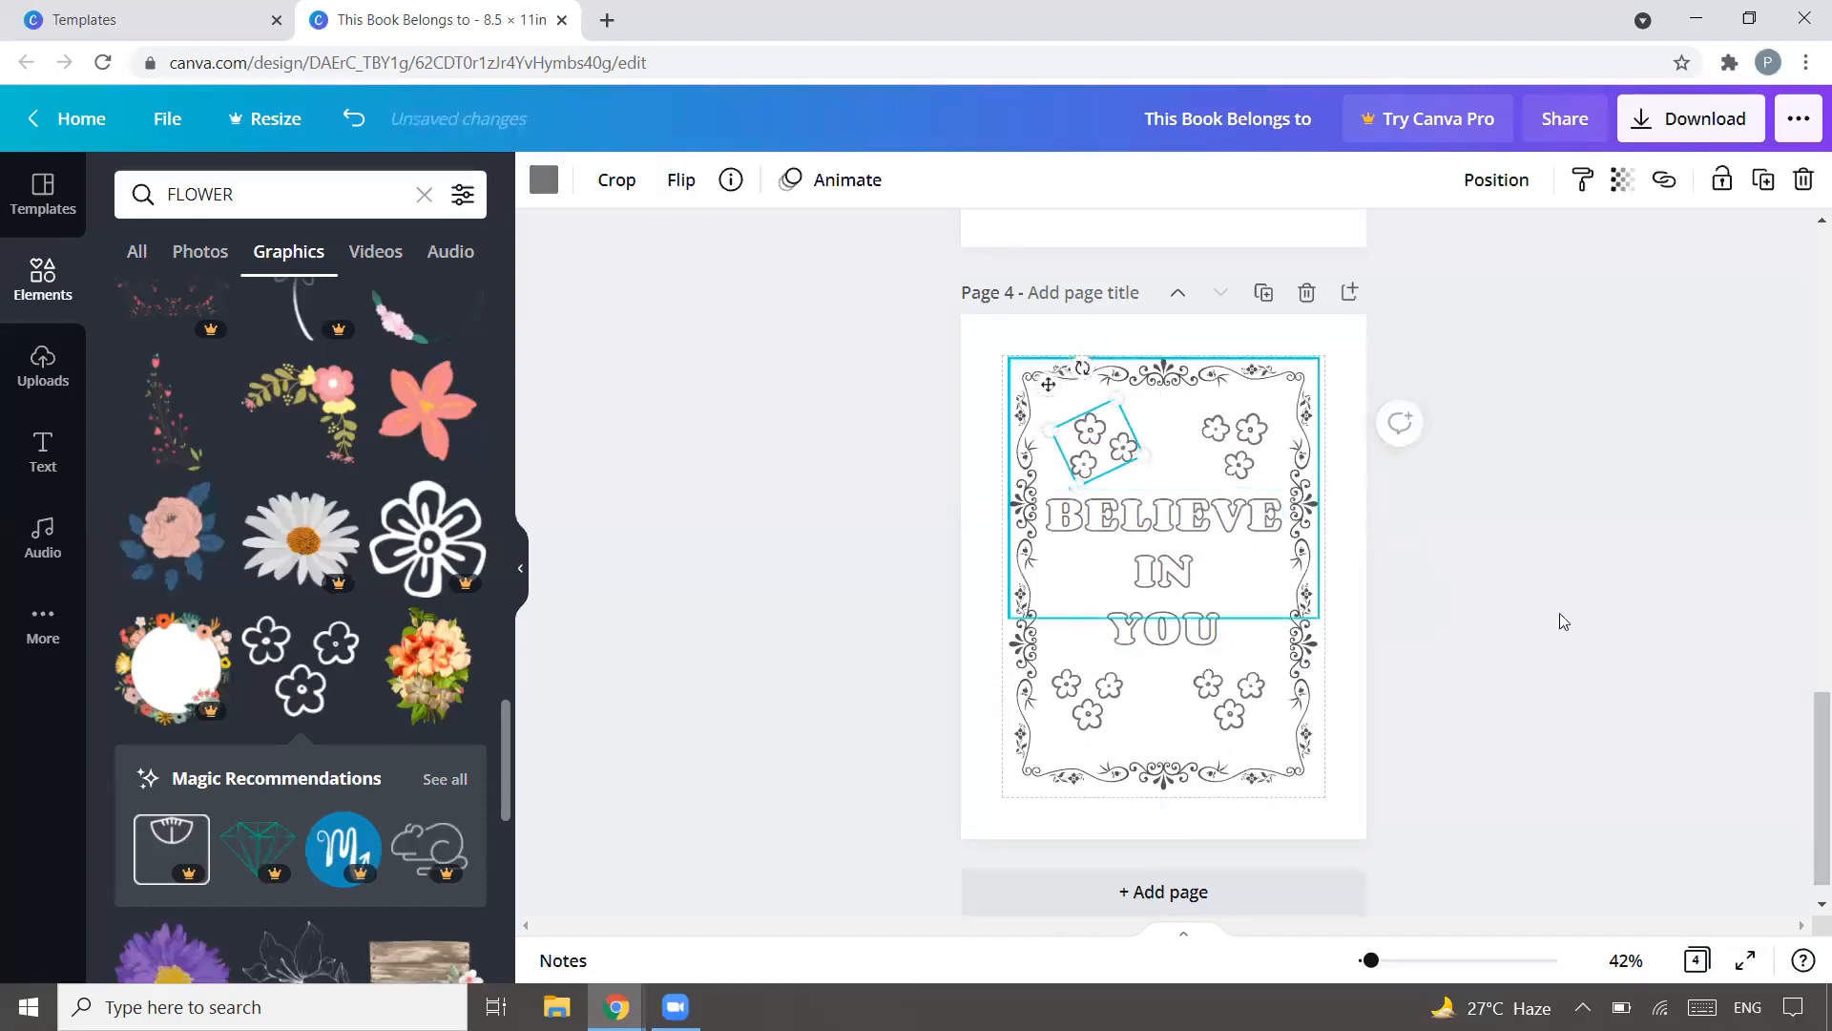
click(1570, 563)
scroll(1567, 569, down, 1)
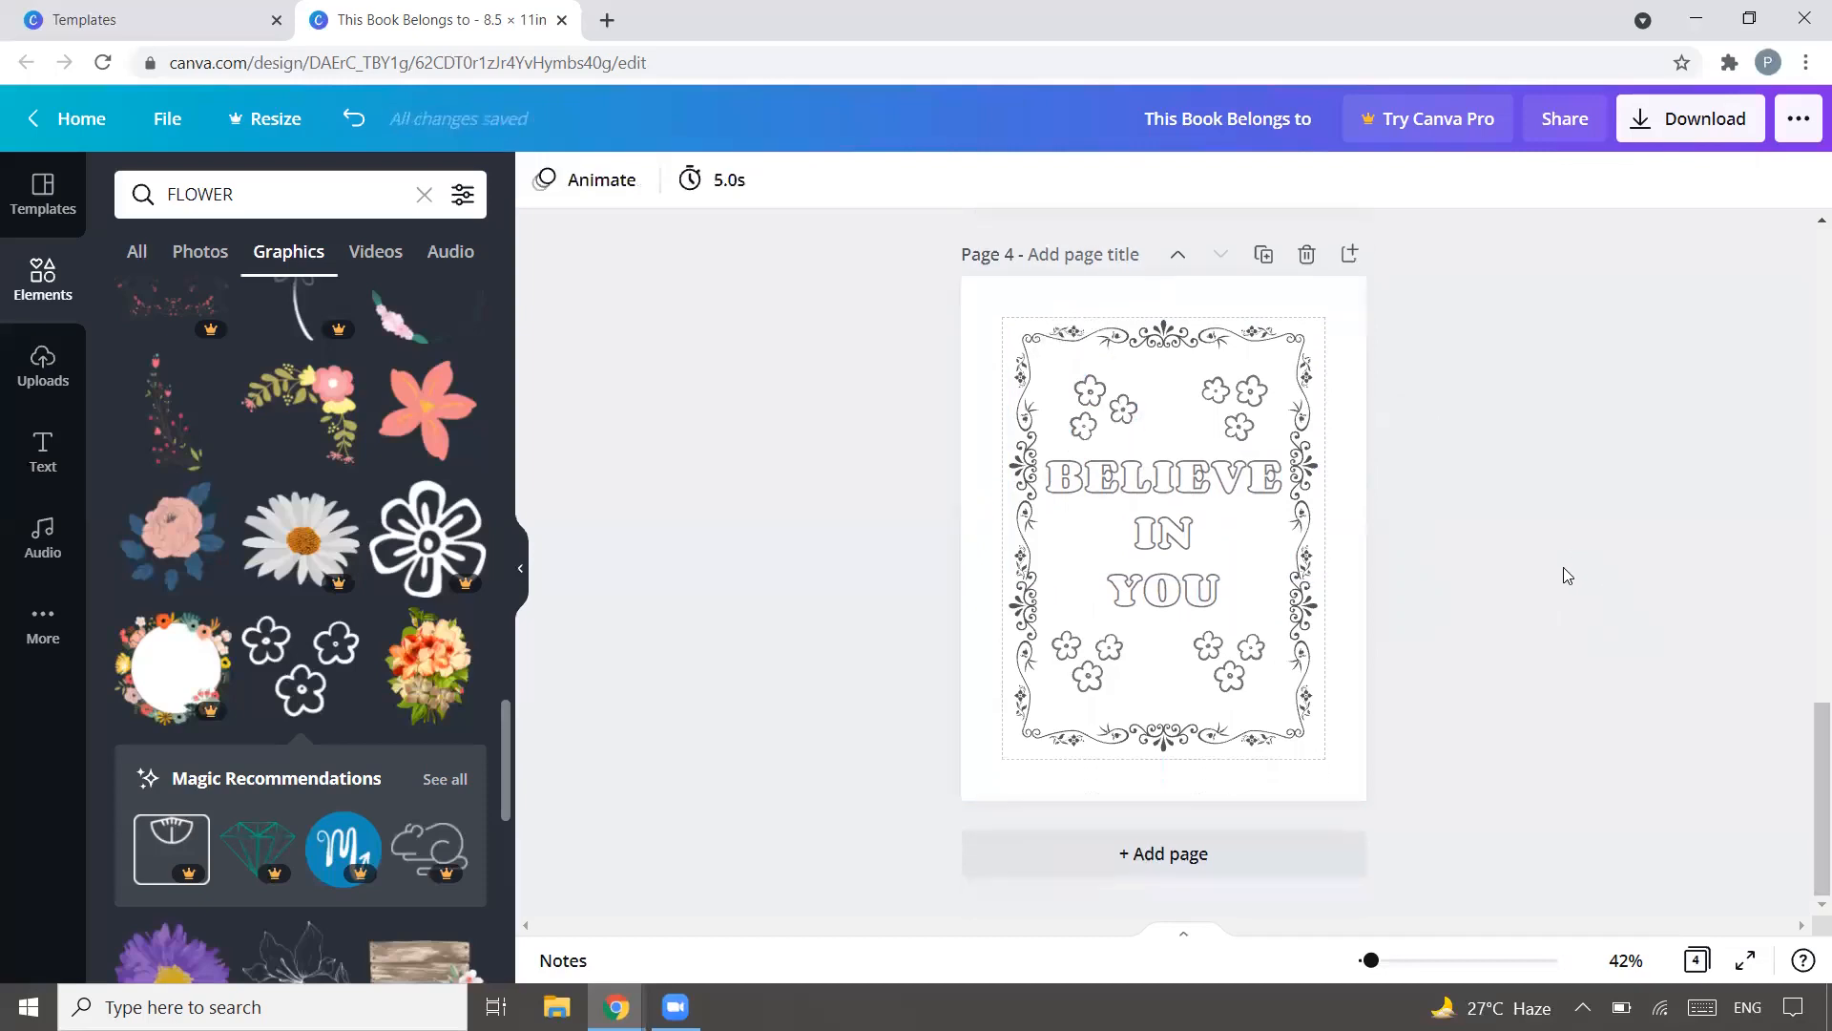
Step: Rotate the two flower clusters below "YOU" so they tilt in different directions
drag(1096, 665, 1095, 664)
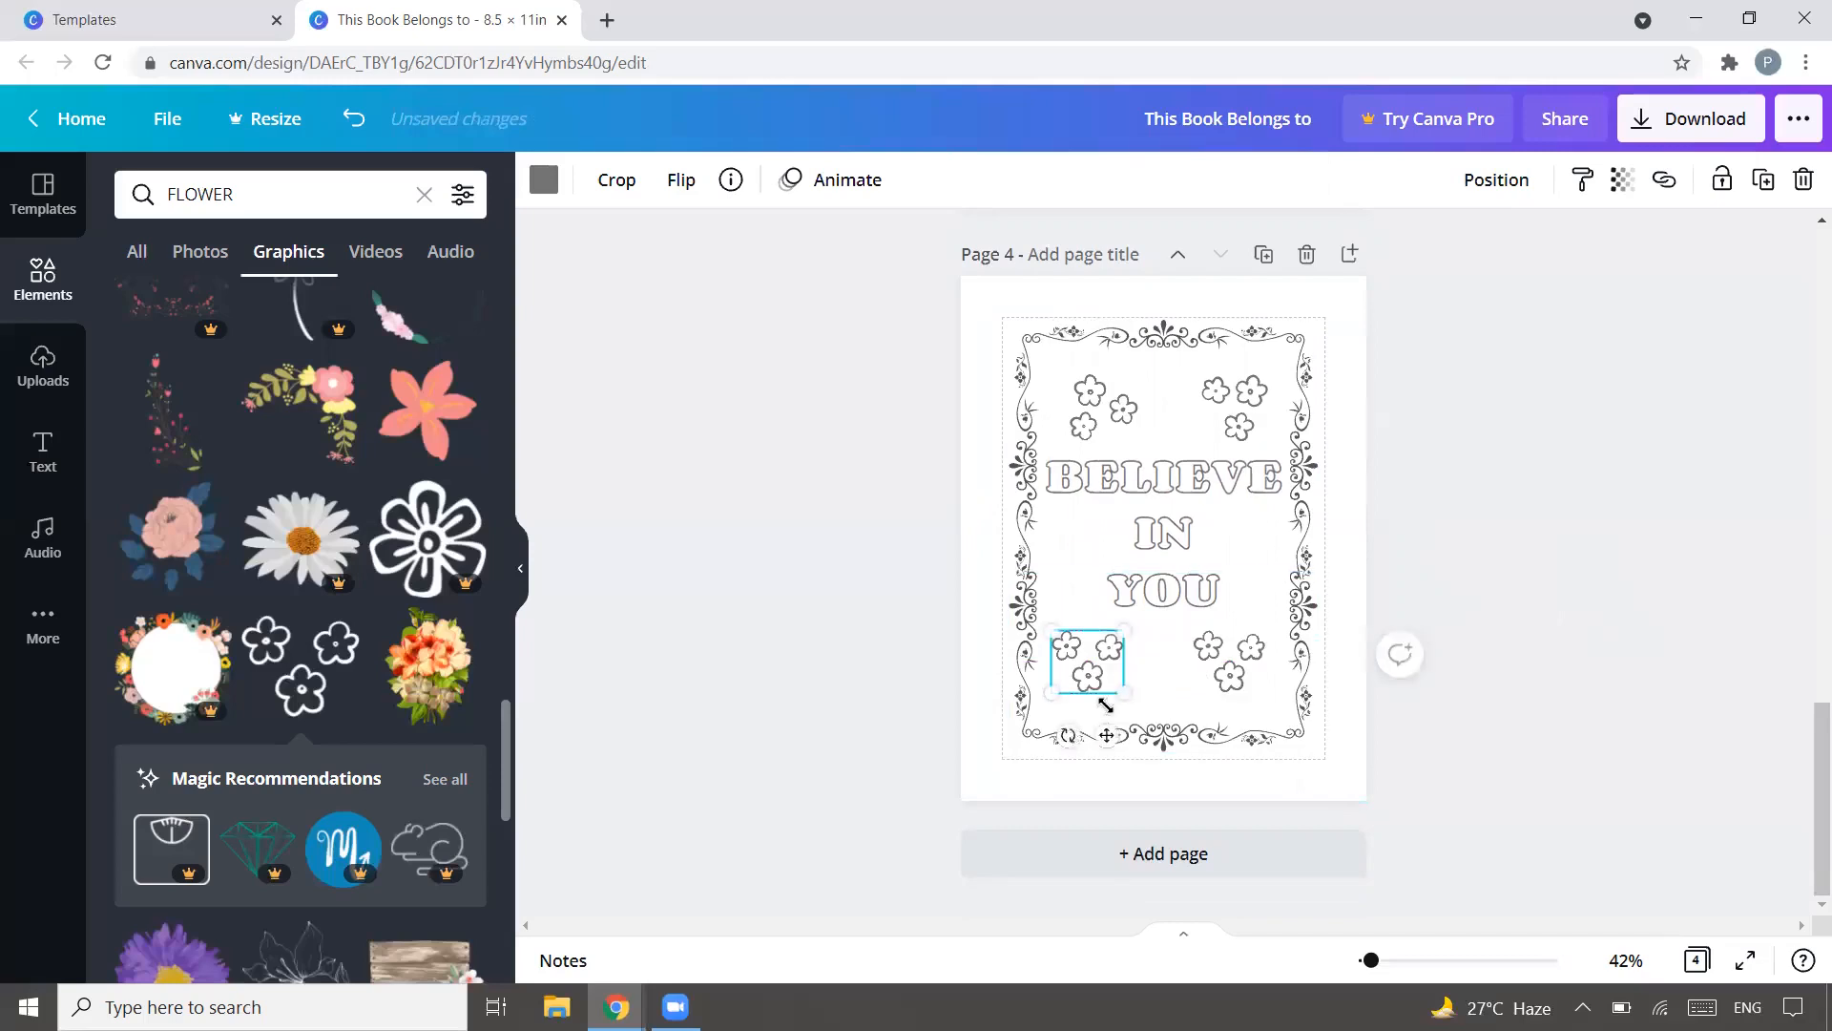
drag(1071, 736, 1276, 731)
click(1230, 673)
click(1659, 552)
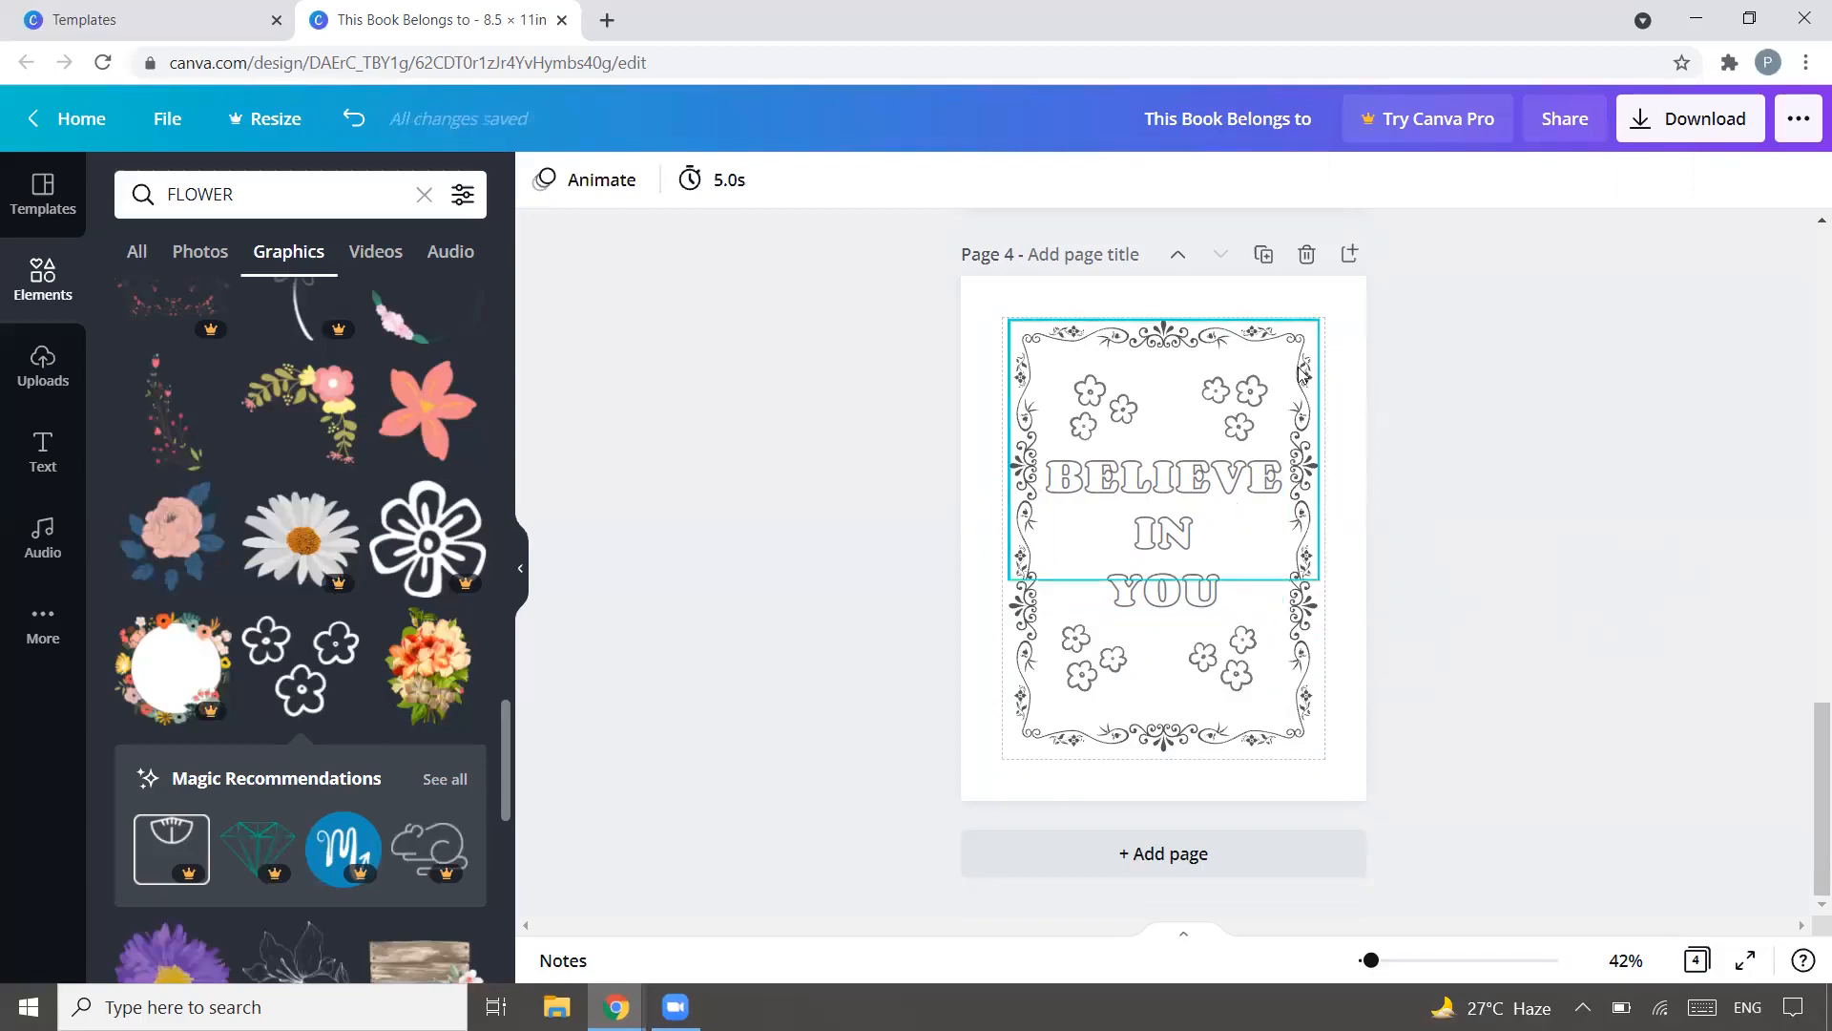
Step: Duplicate the "BELIEVE IN YOU" page as page 5
scroll(1231, 420, up, 2)
scroll(1212, 434, down, 2)
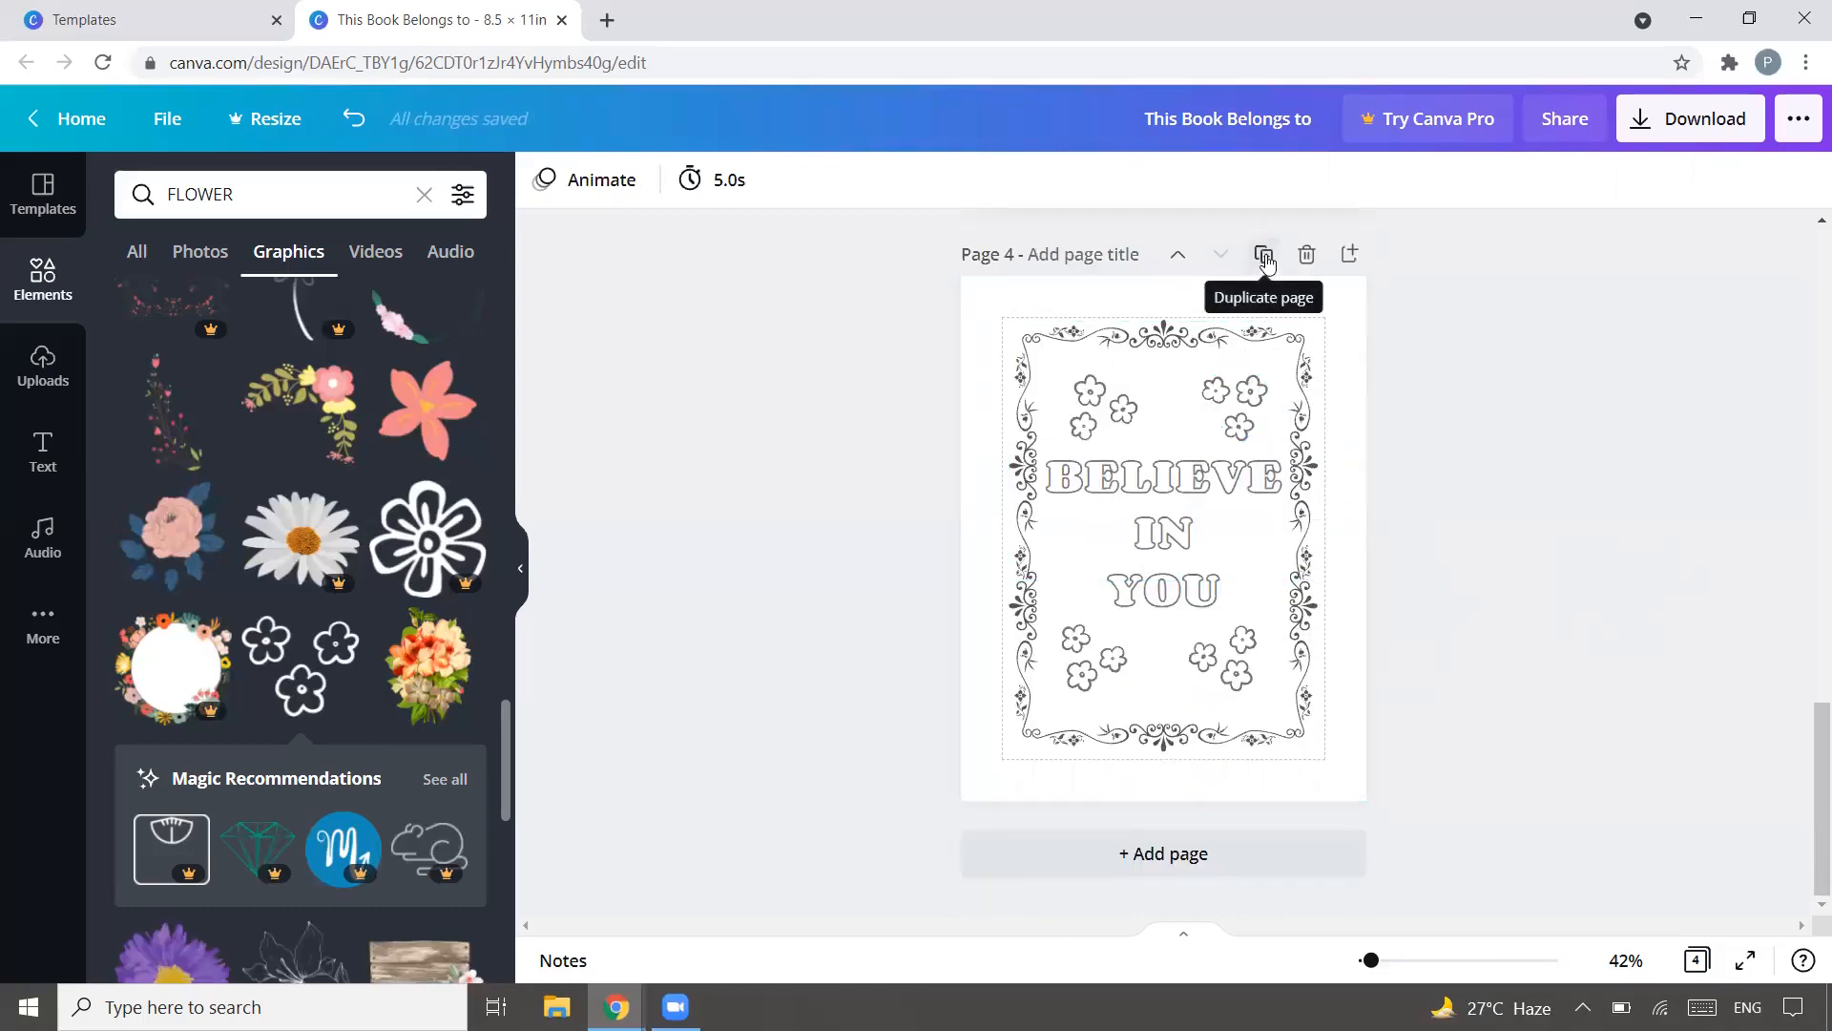
click(1265, 256)
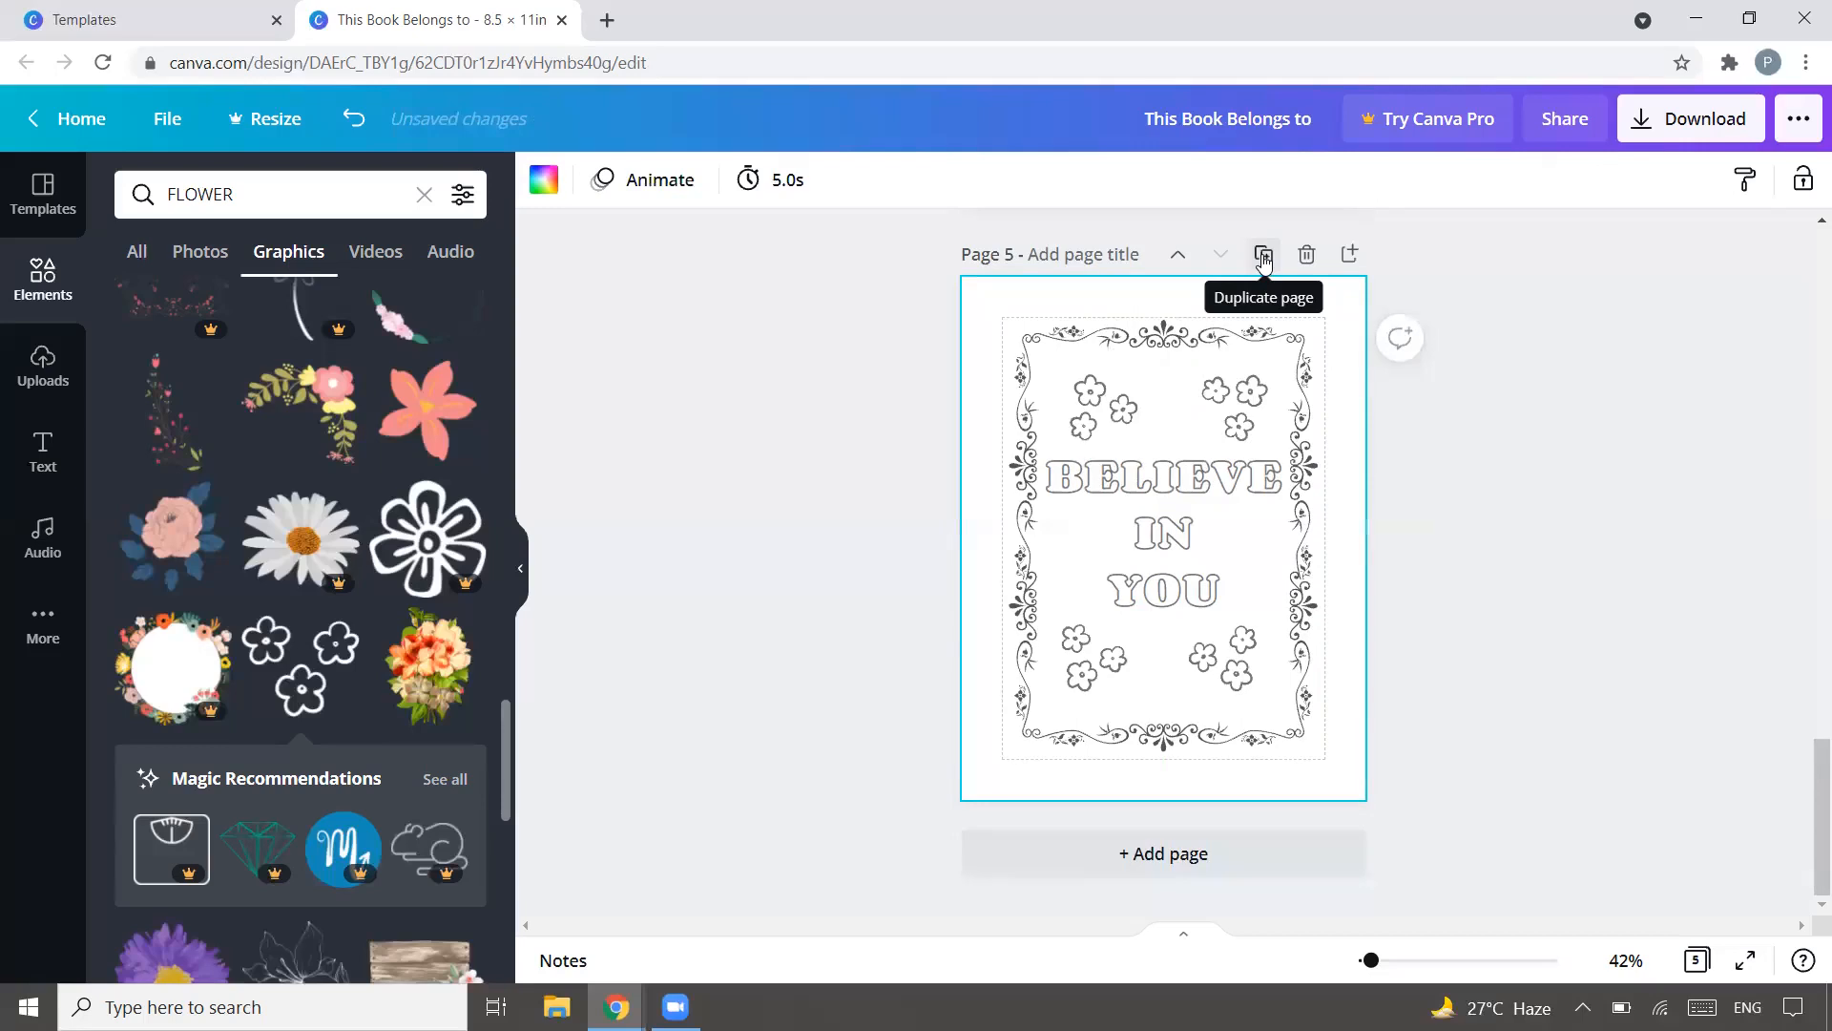
Step: Replace the text on page 5 with "TODAY IS A GREAT DAY" in capitals, one word per line
click(1201, 552)
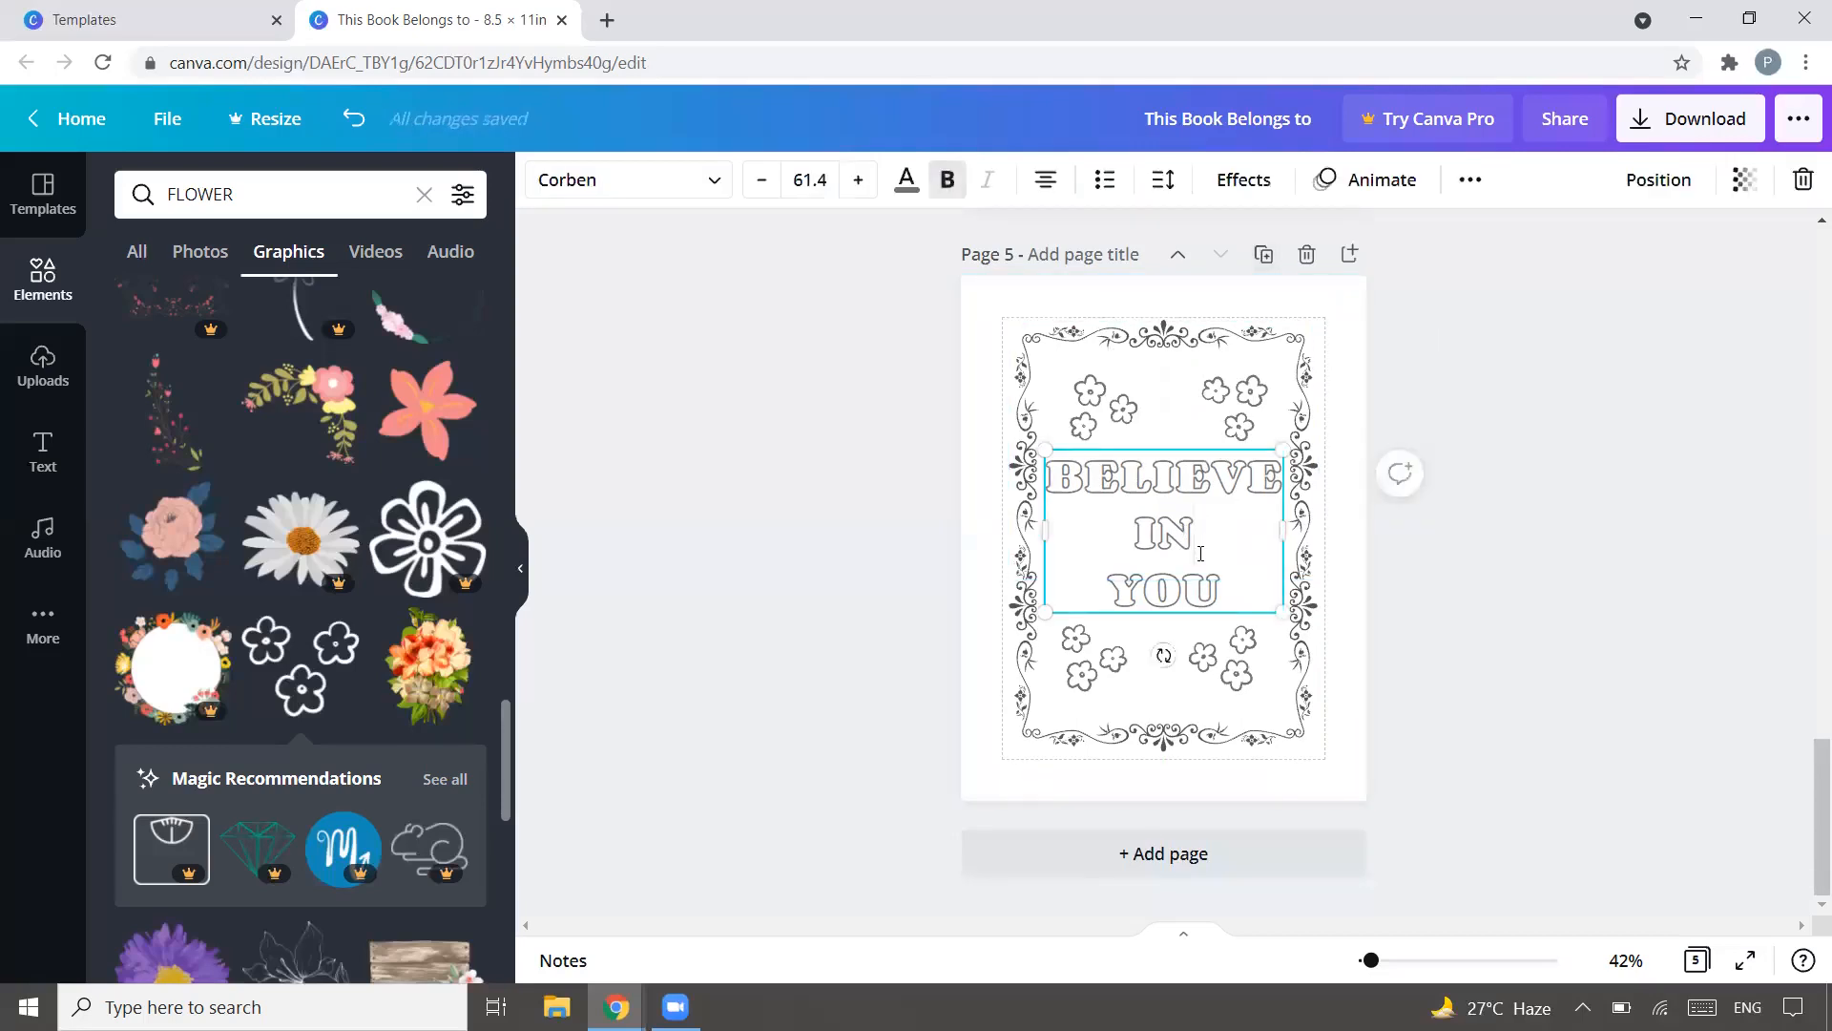
drag(1214, 584, 1069, 495)
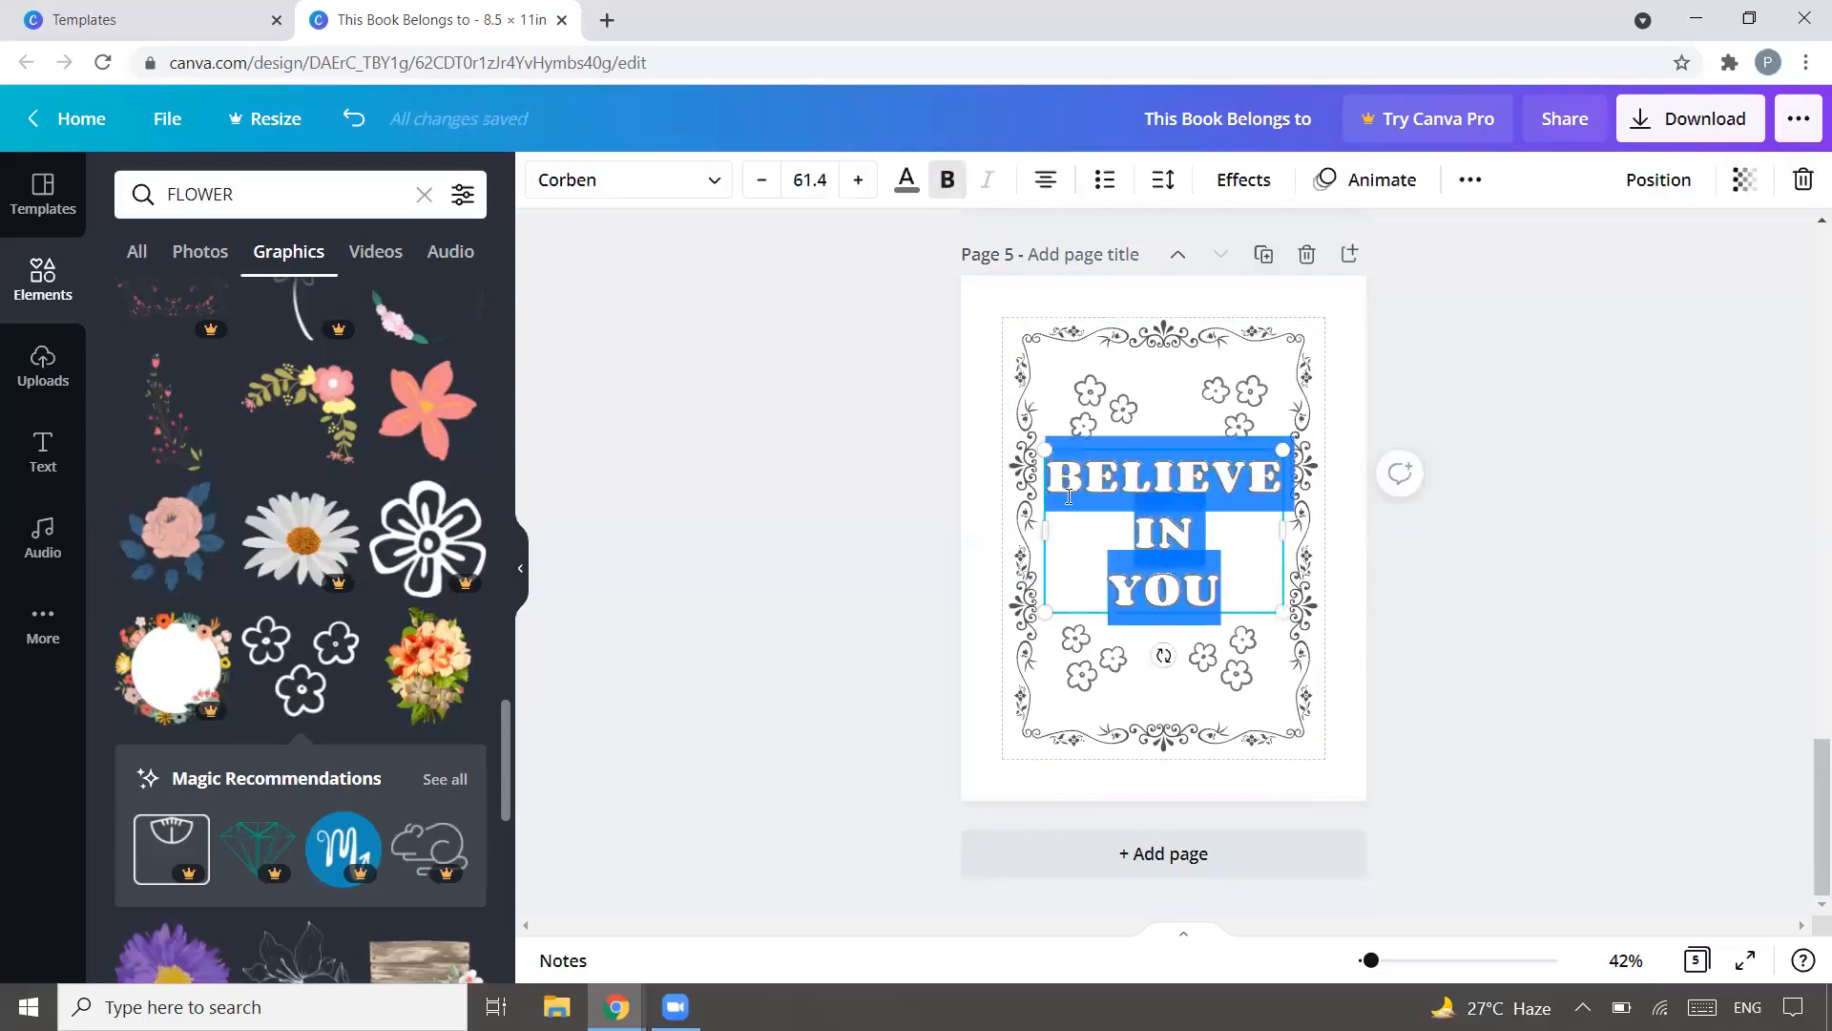
text(TODAY)
key(Return)
text(IS)
key(Return)
text(A )
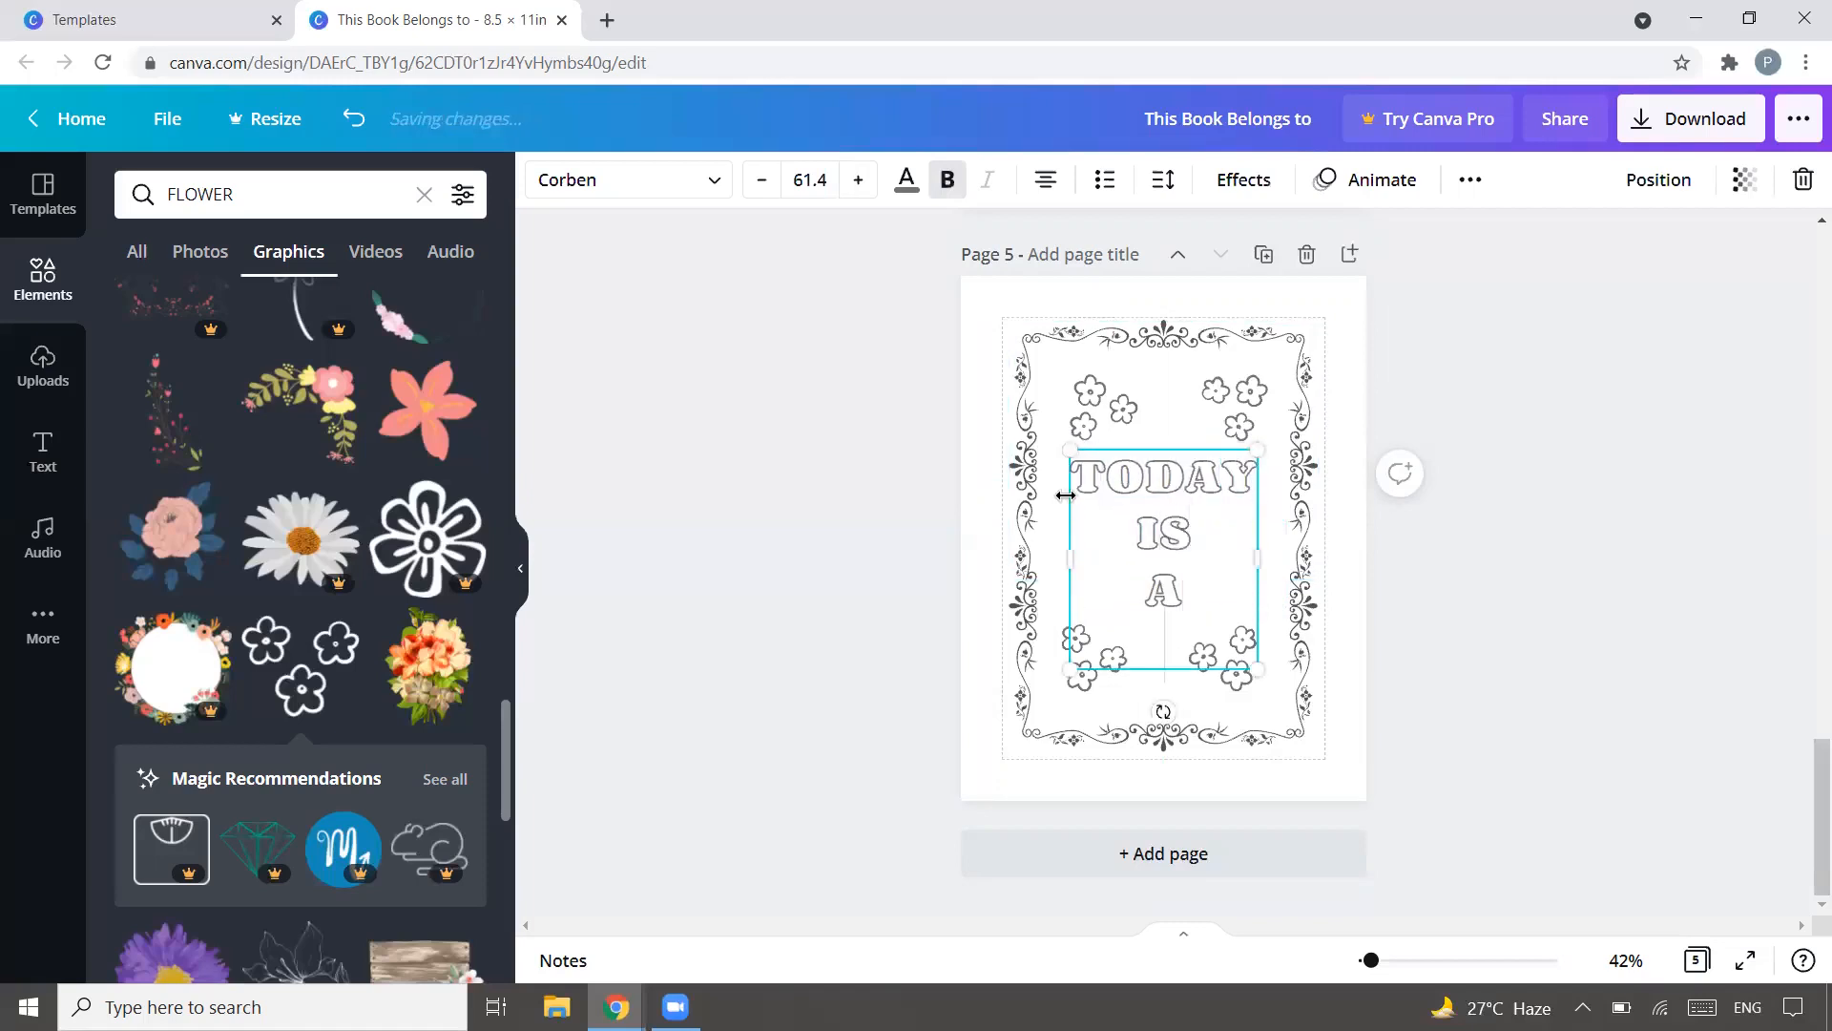
text(GREAT)
key(Return)
text(DAY)
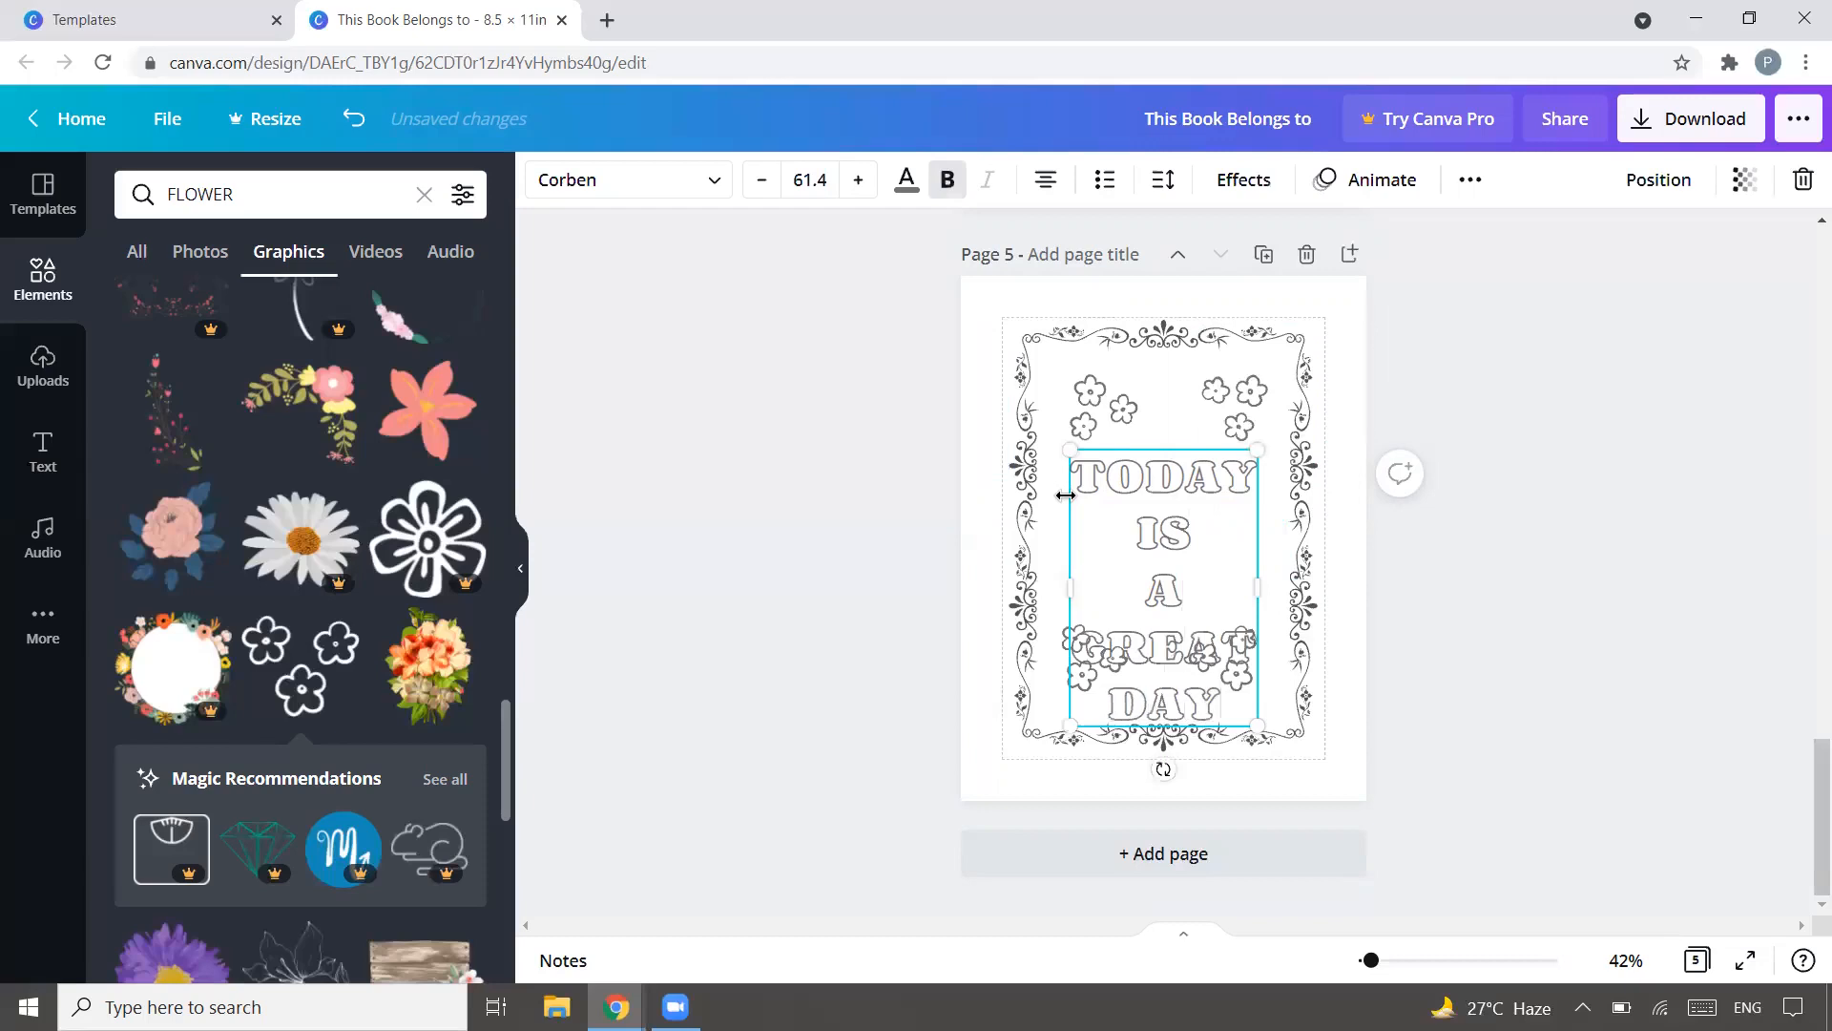
click(1525, 503)
Step: Delete the two flower clusters above "TODAY"
click(1085, 416)
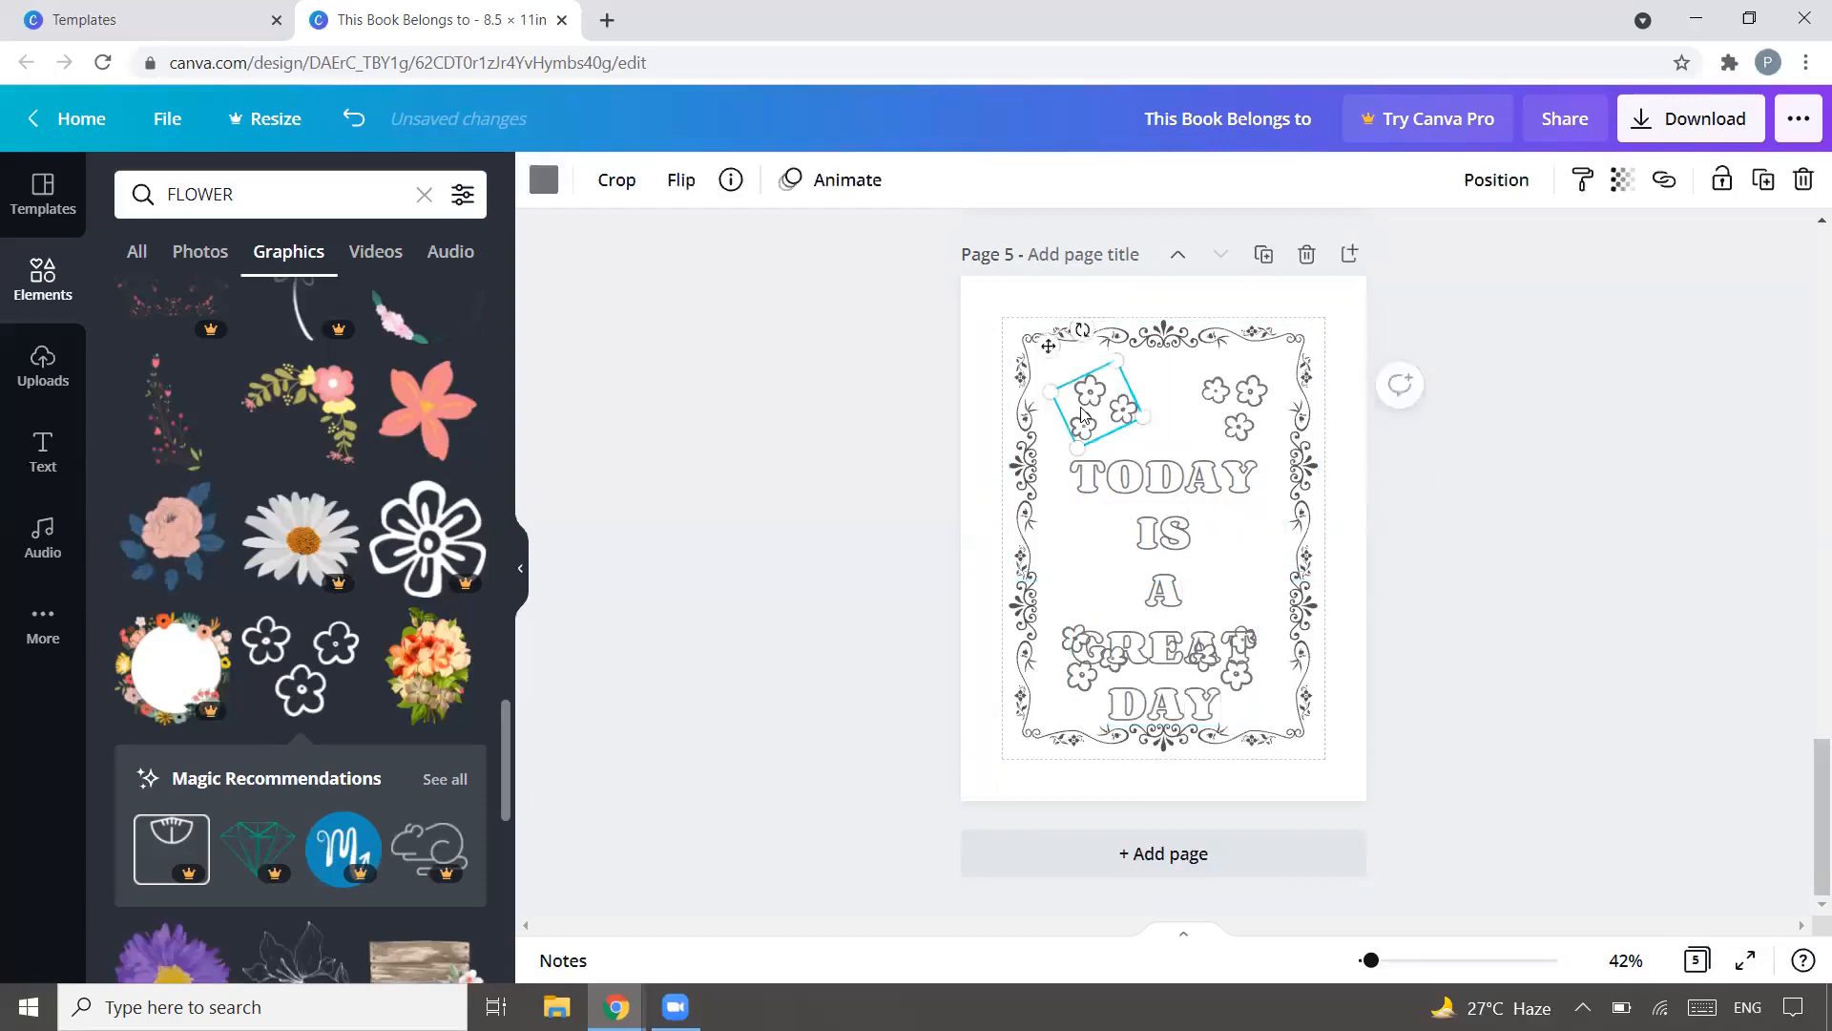
key(Delete)
click(1228, 413)
key(Delete)
Step: Move the "TODAY IS A GREAT DAY" text up to the border's upper edge, then enlarge and centre it
drag(1182, 488, 1183, 402)
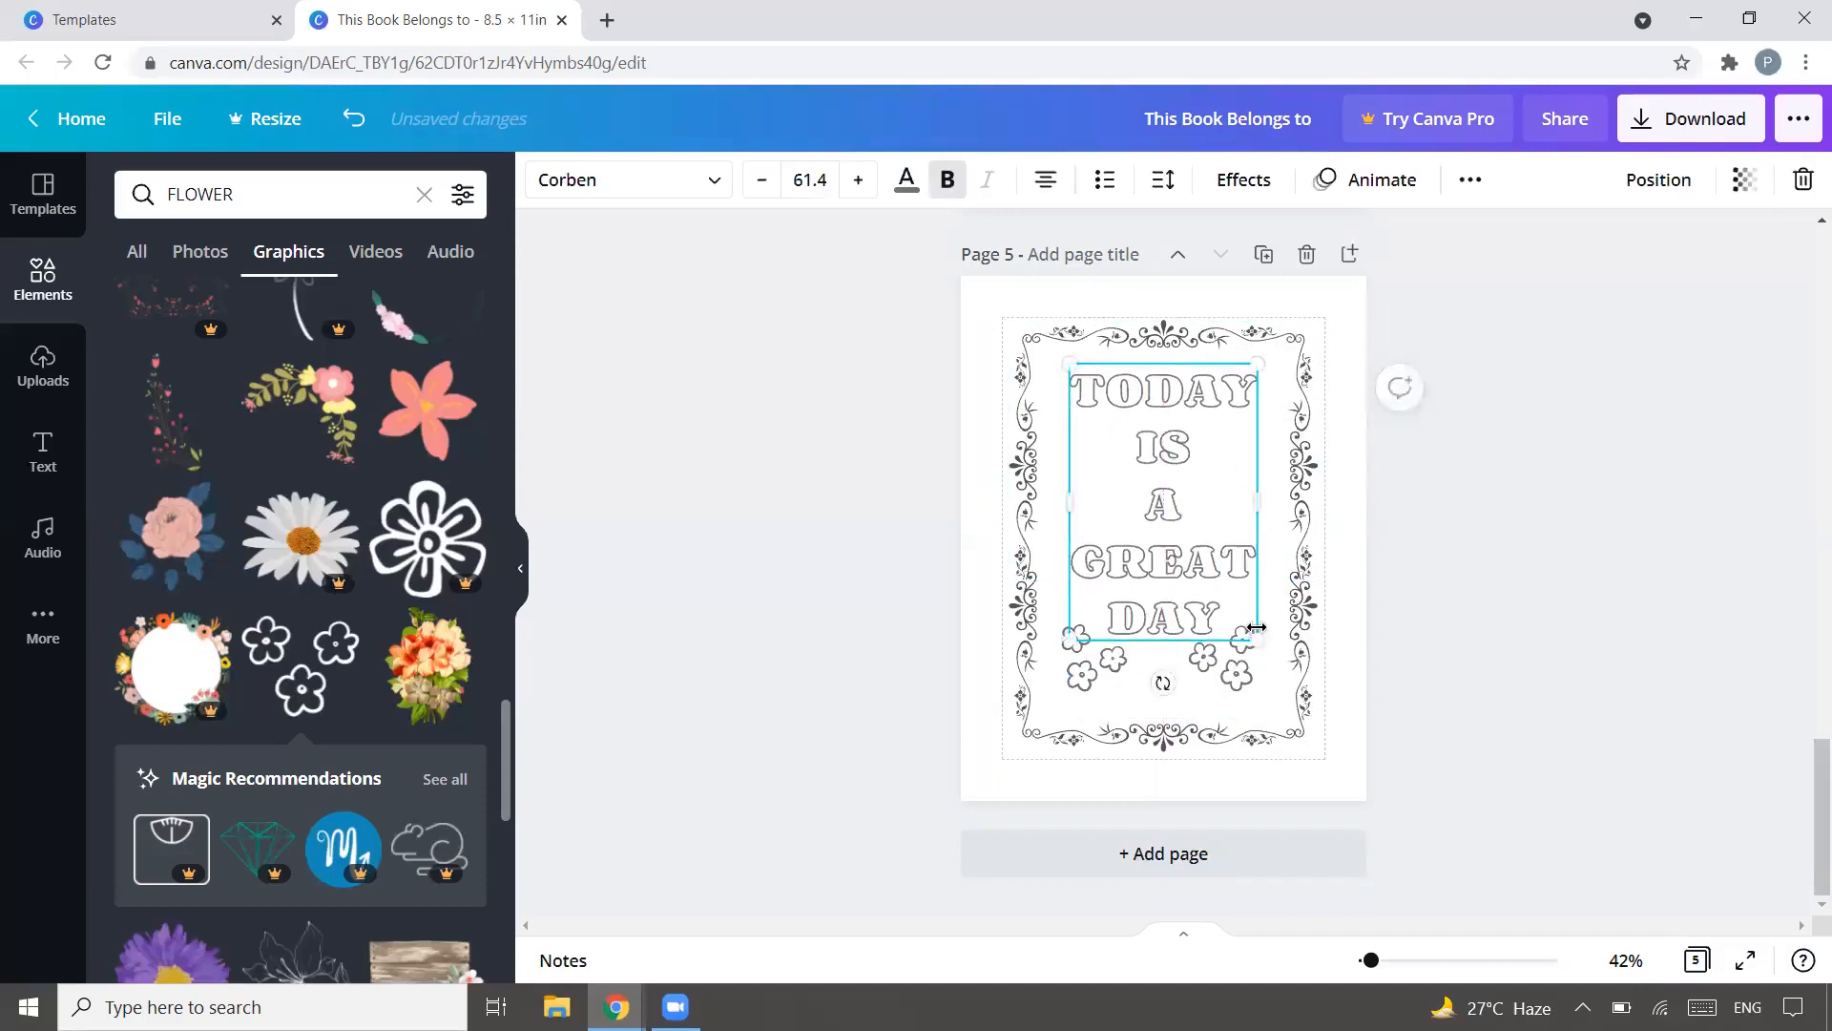
drag(1265, 654, 1294, 698)
drag(1176, 492, 1161, 492)
Step: Move the two lower flower clusters up to either side of the "IS" and "A" lines
drag(1078, 665, 1073, 509)
drag(1231, 674, 1239, 522)
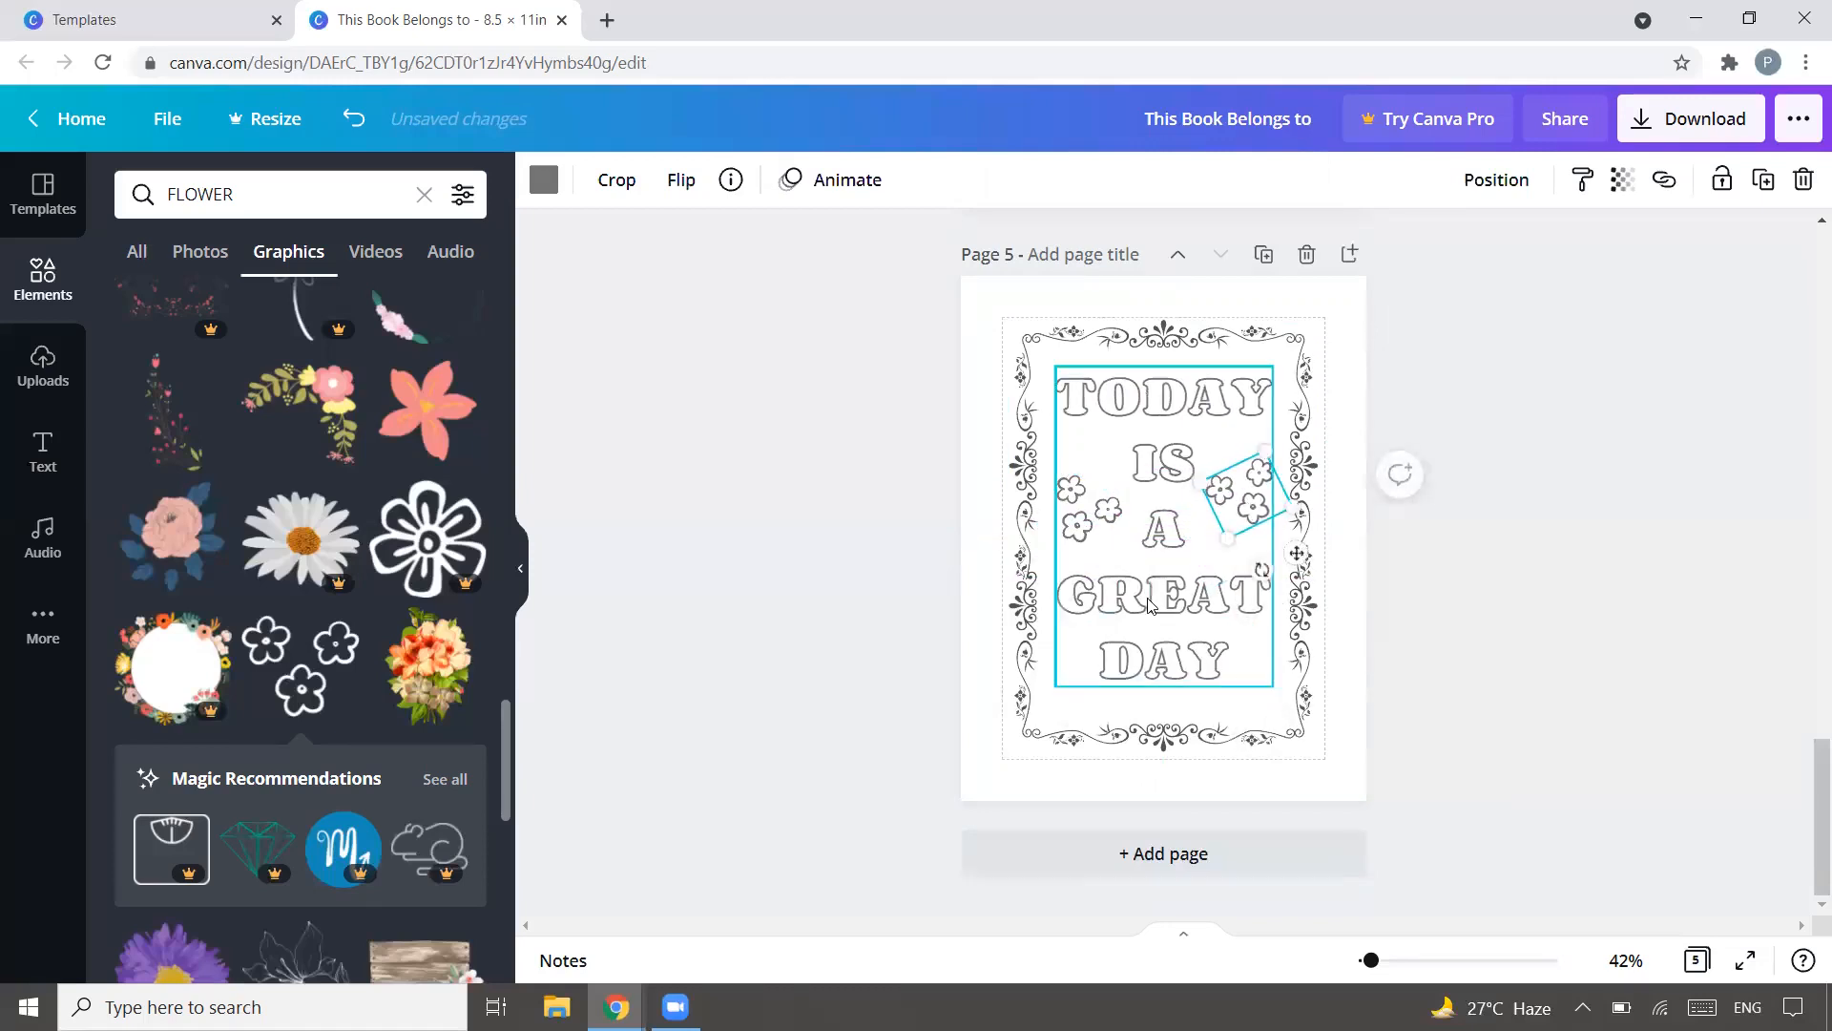
click(1260, 572)
Step: Enlarge the "TODAY IS A GREAT DAY" text to size 74.9 and shift it slightly up and left
drag(1270, 694, 1284, 707)
drag(1180, 607, 1169, 595)
click(1481, 468)
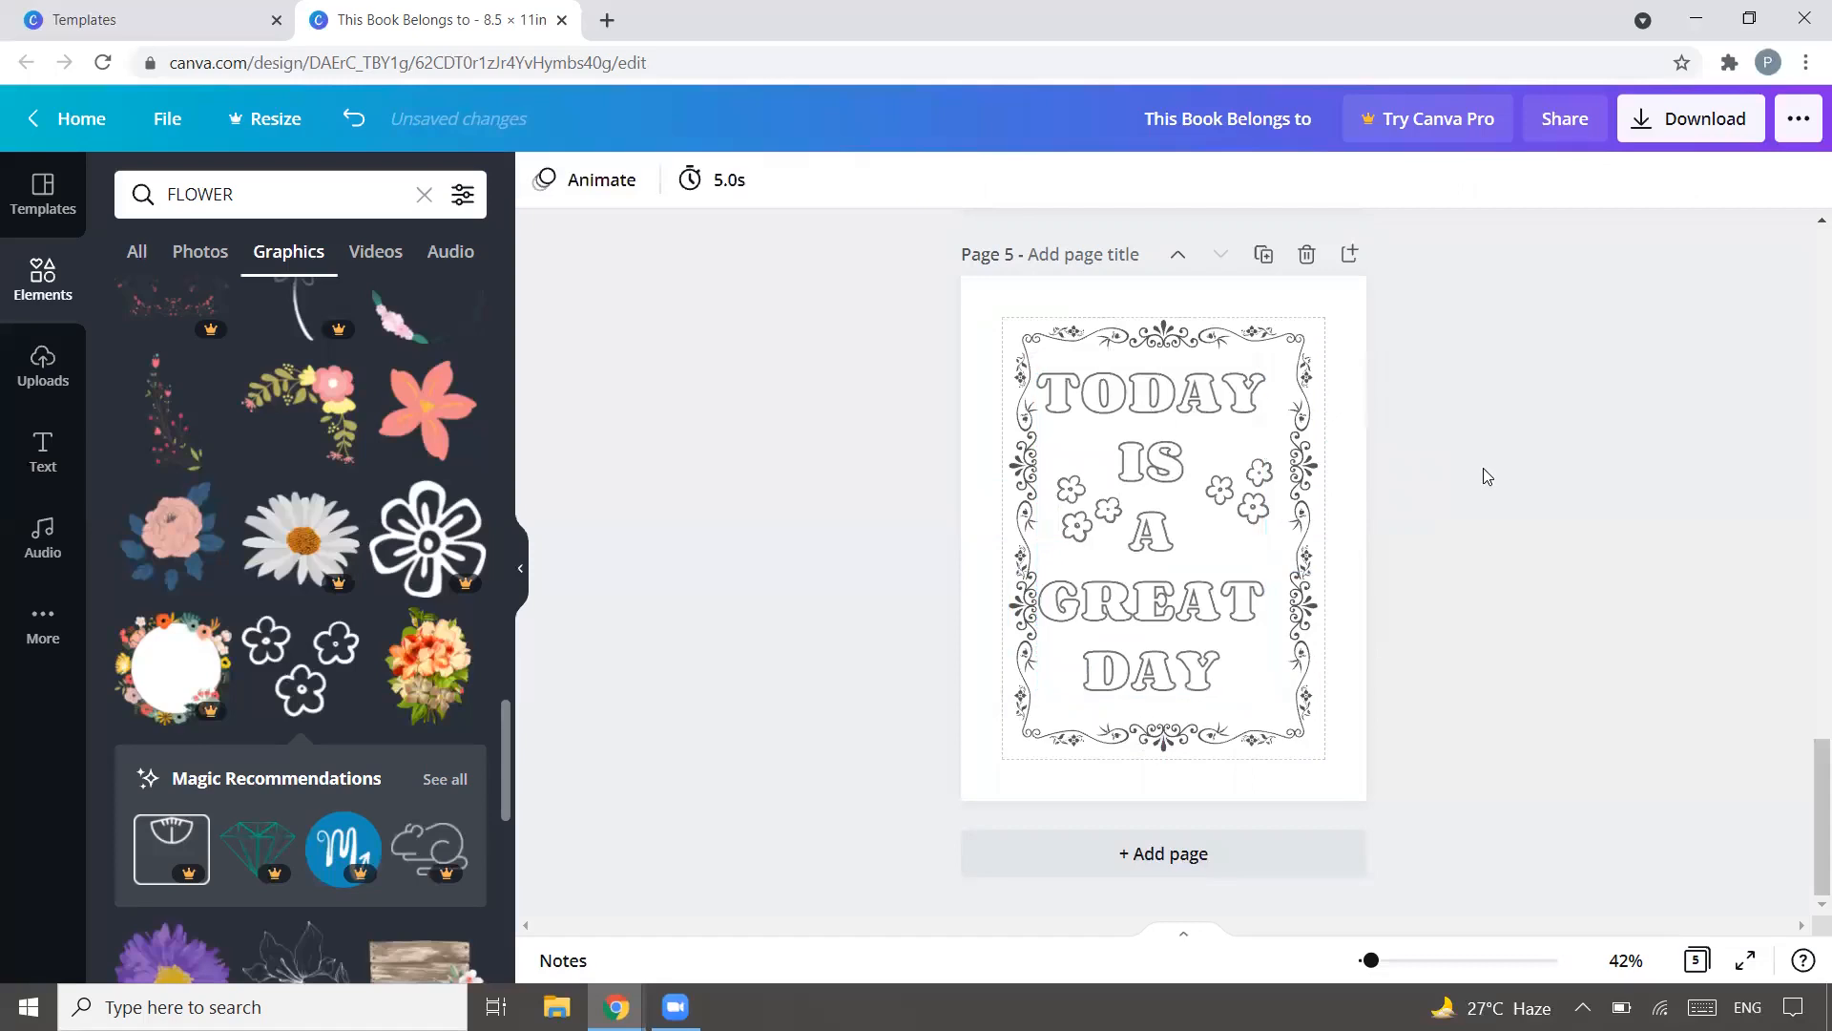
Step: Nudge the "TODAY IS A GREAT DAY" text right until it clears the border and sits near its centre
click(1199, 396)
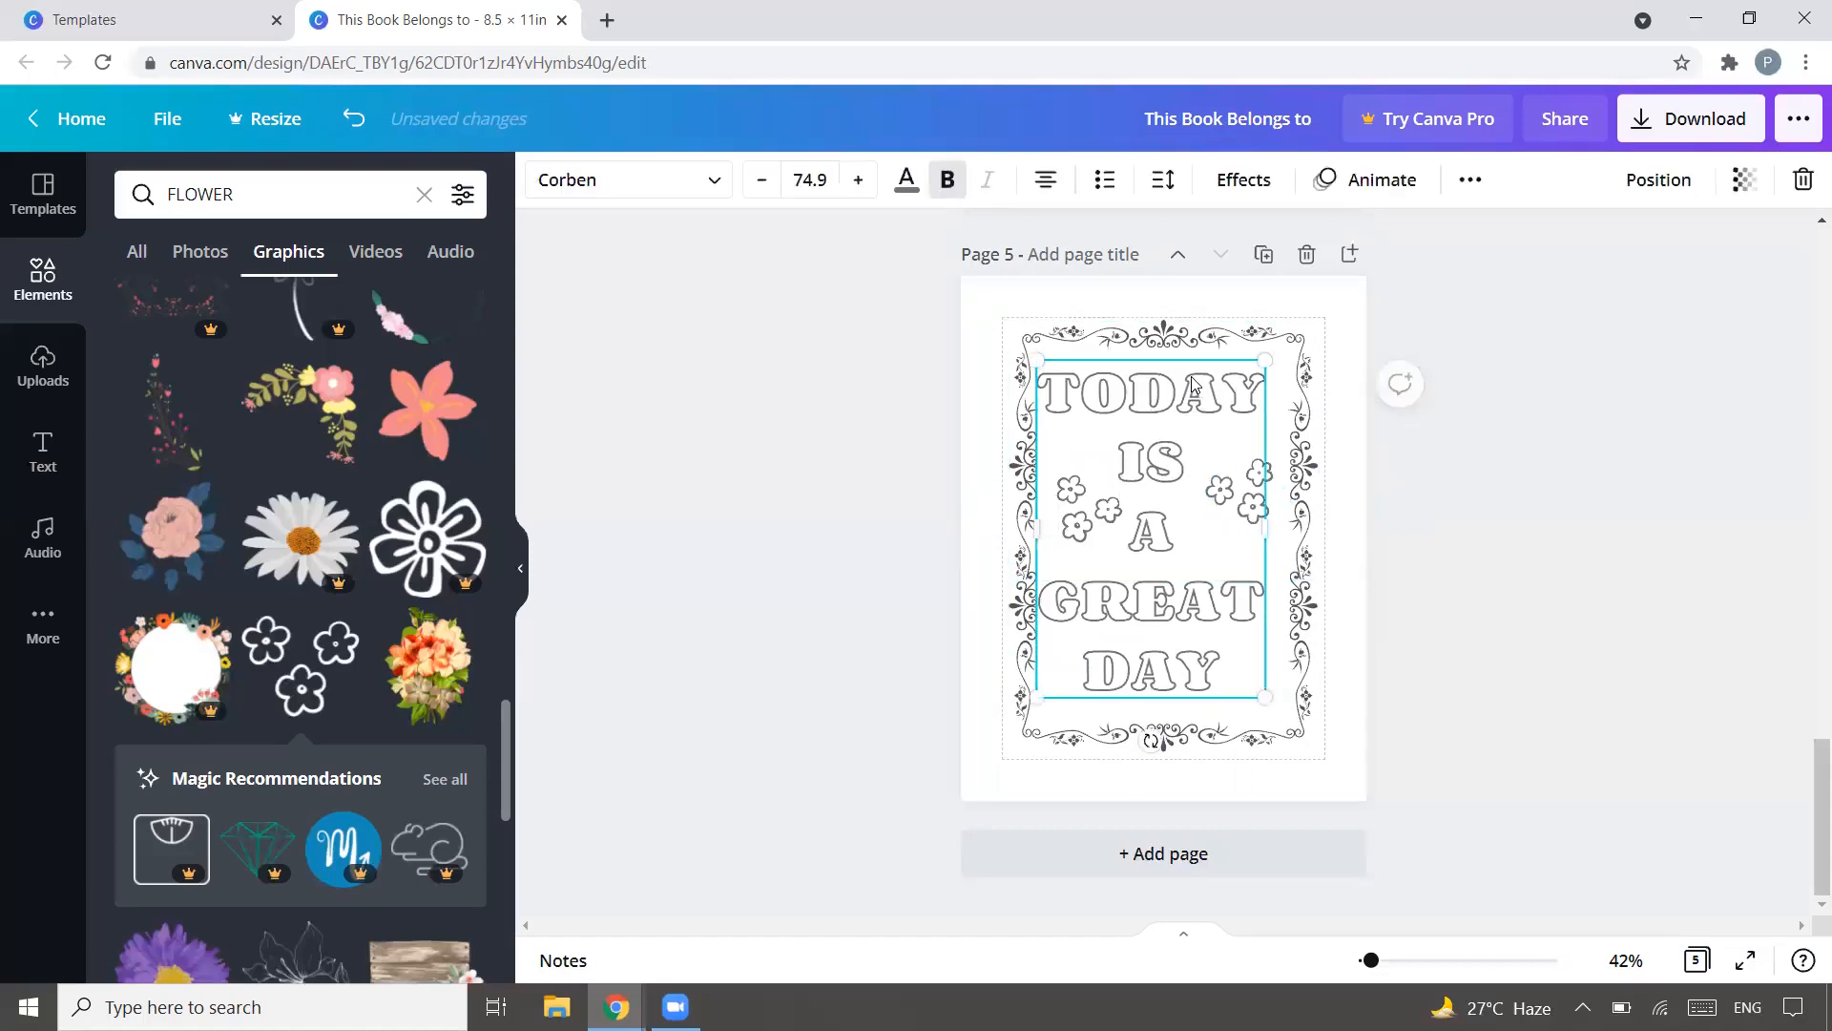
key(Right)
key(Right)
key(Right)
key(Right)
key(Right)
key(Right)
key(Right)
key(Right)
key(Right)
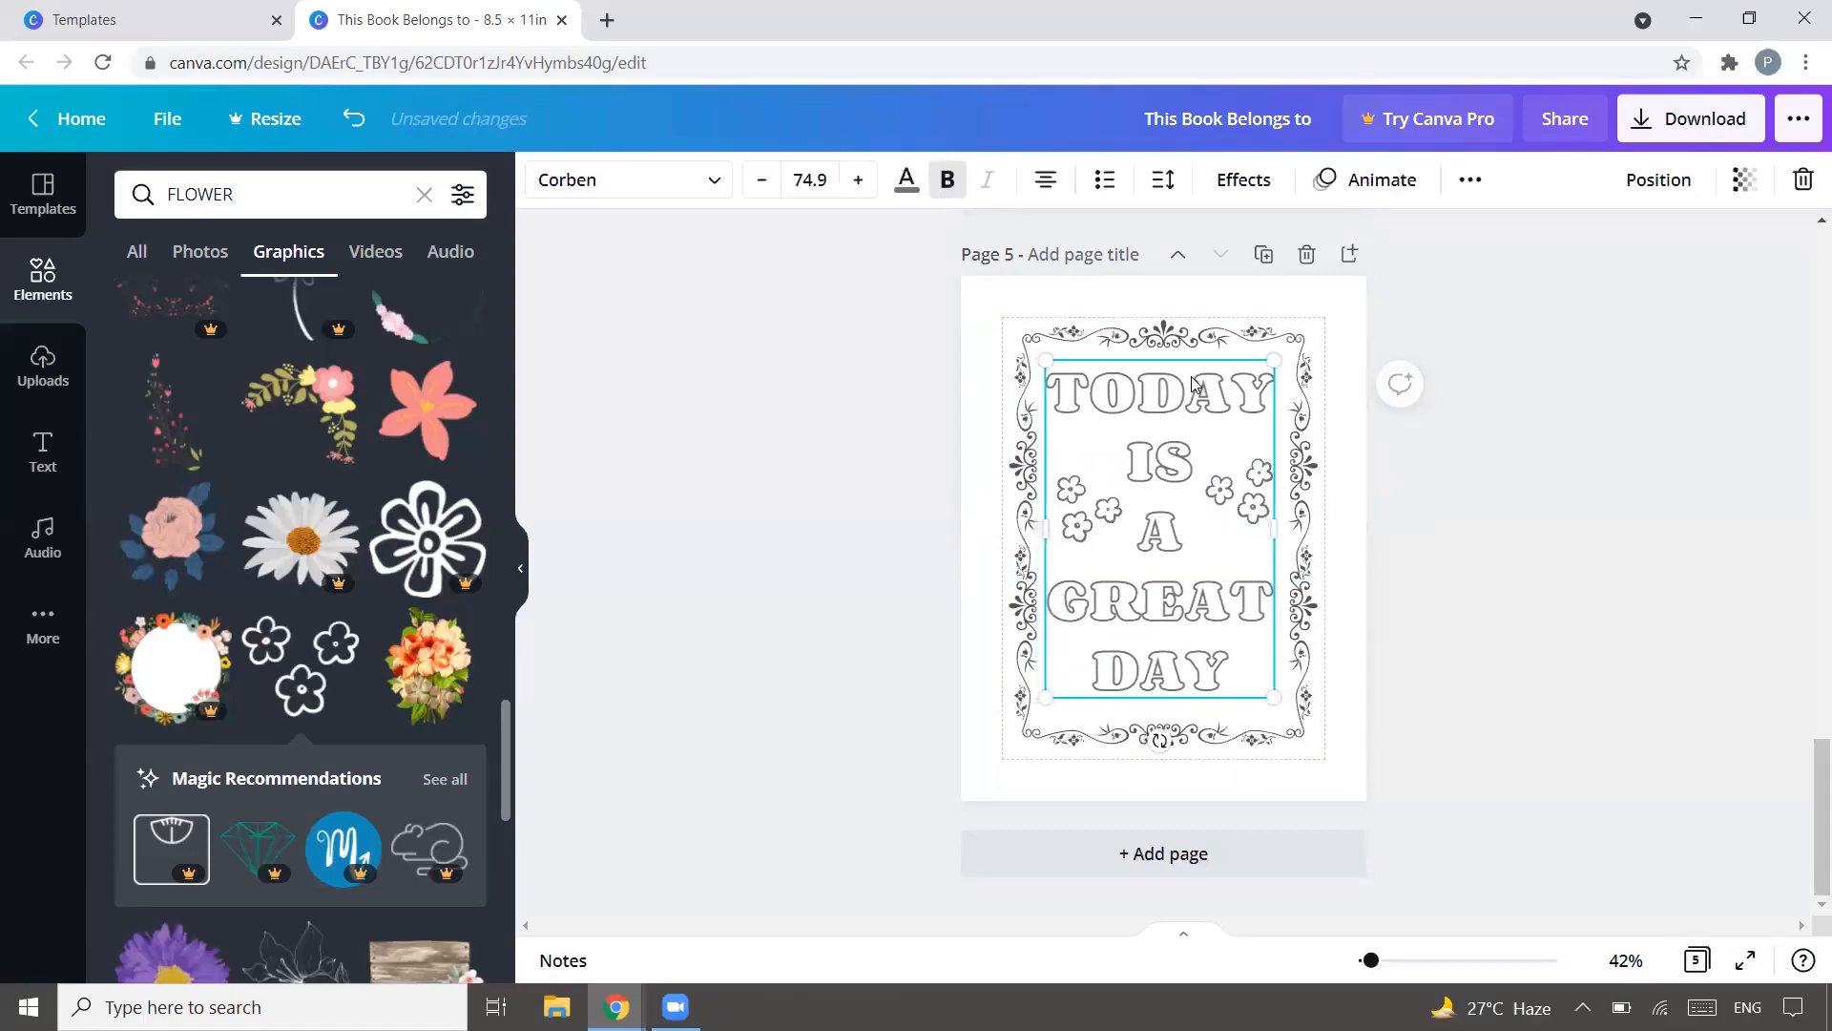
click(1464, 491)
Step: Nudge the flower cluster right of "IS" and "A" down slightly
click(1260, 504)
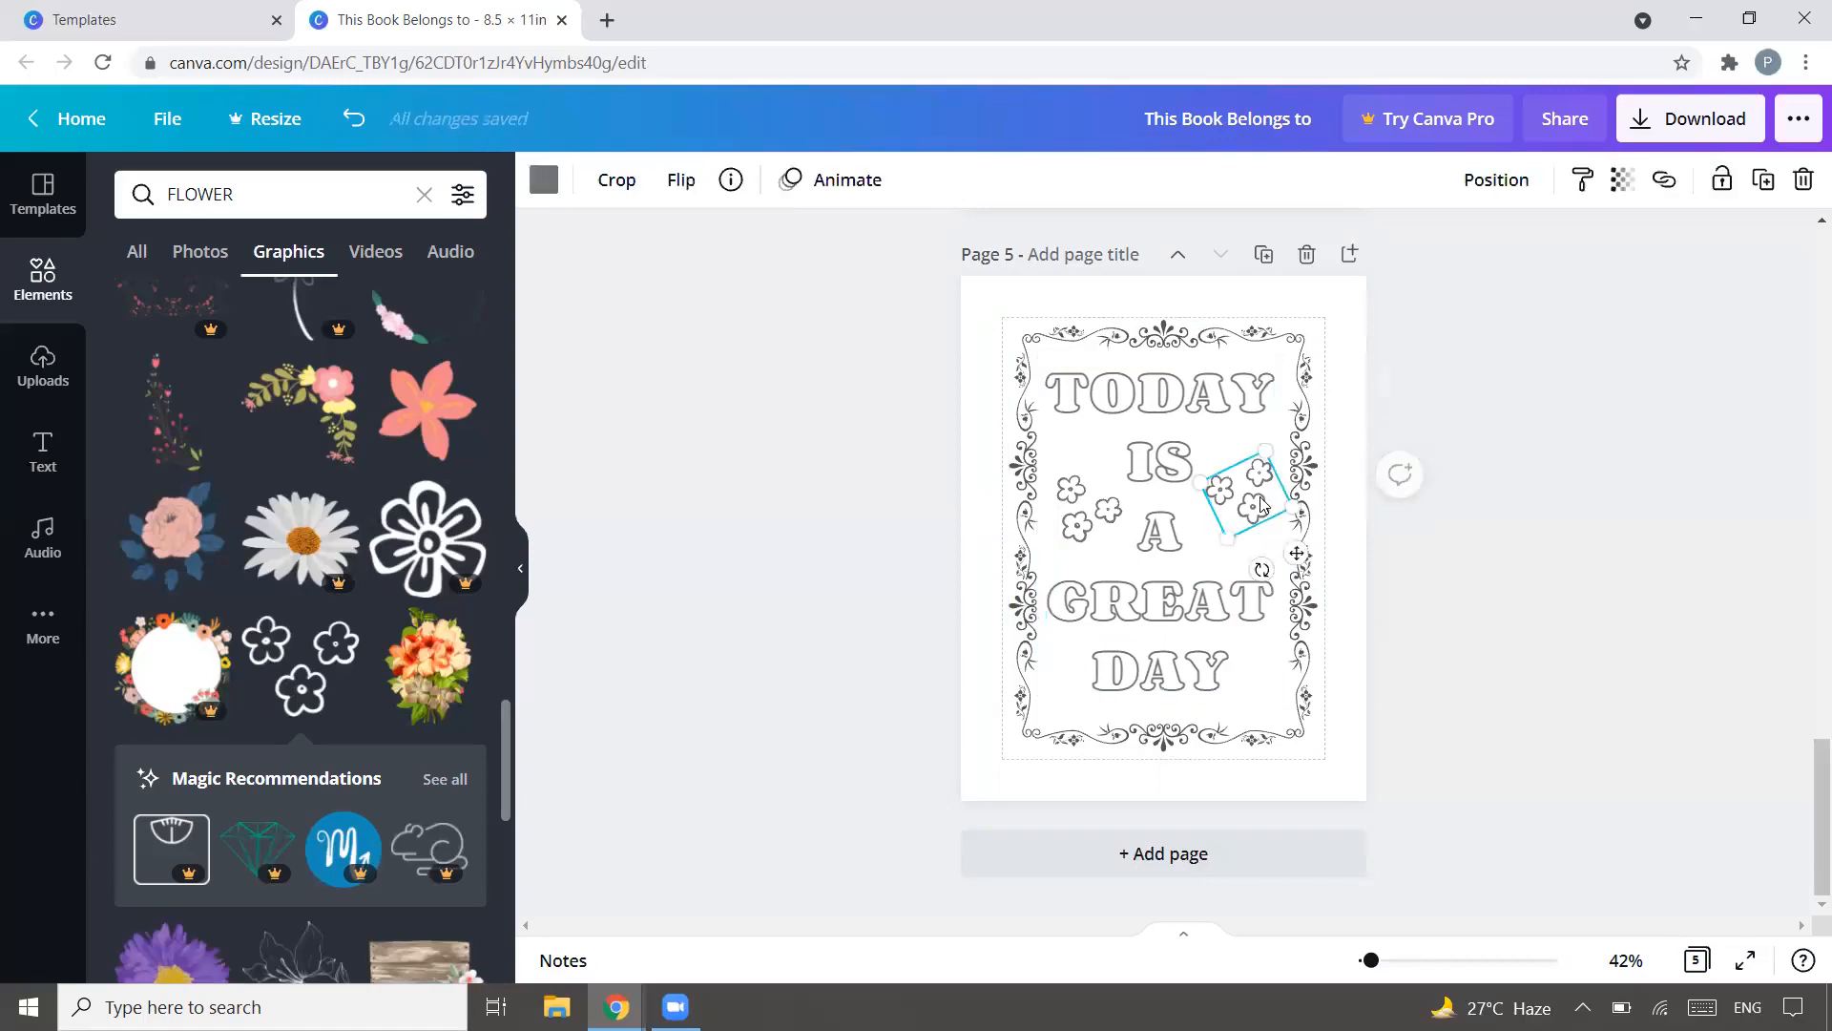
key(Down)
key(Down)
key(Down)
key(Down)
key(Down)
key(Down)
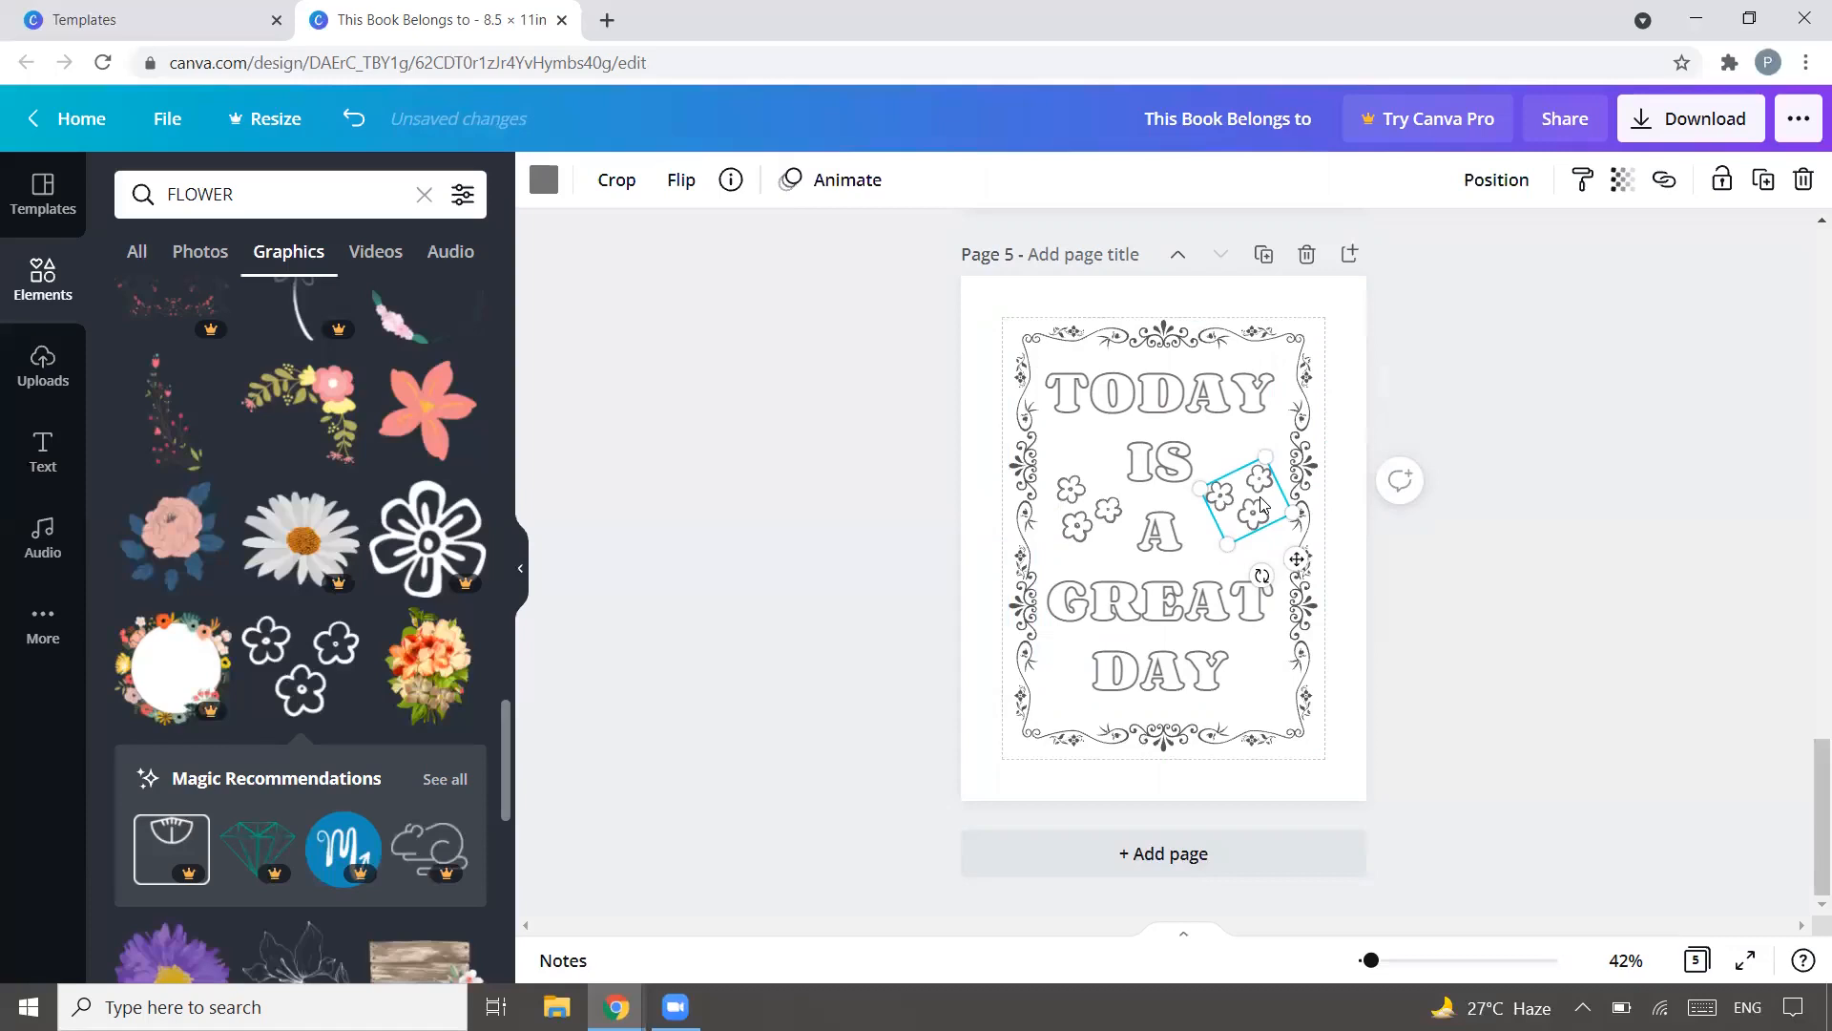
Step: Duplicate page 5 and replace the copy's quote with "LIVE IN THE MOMENT", one word per line
click(1562, 527)
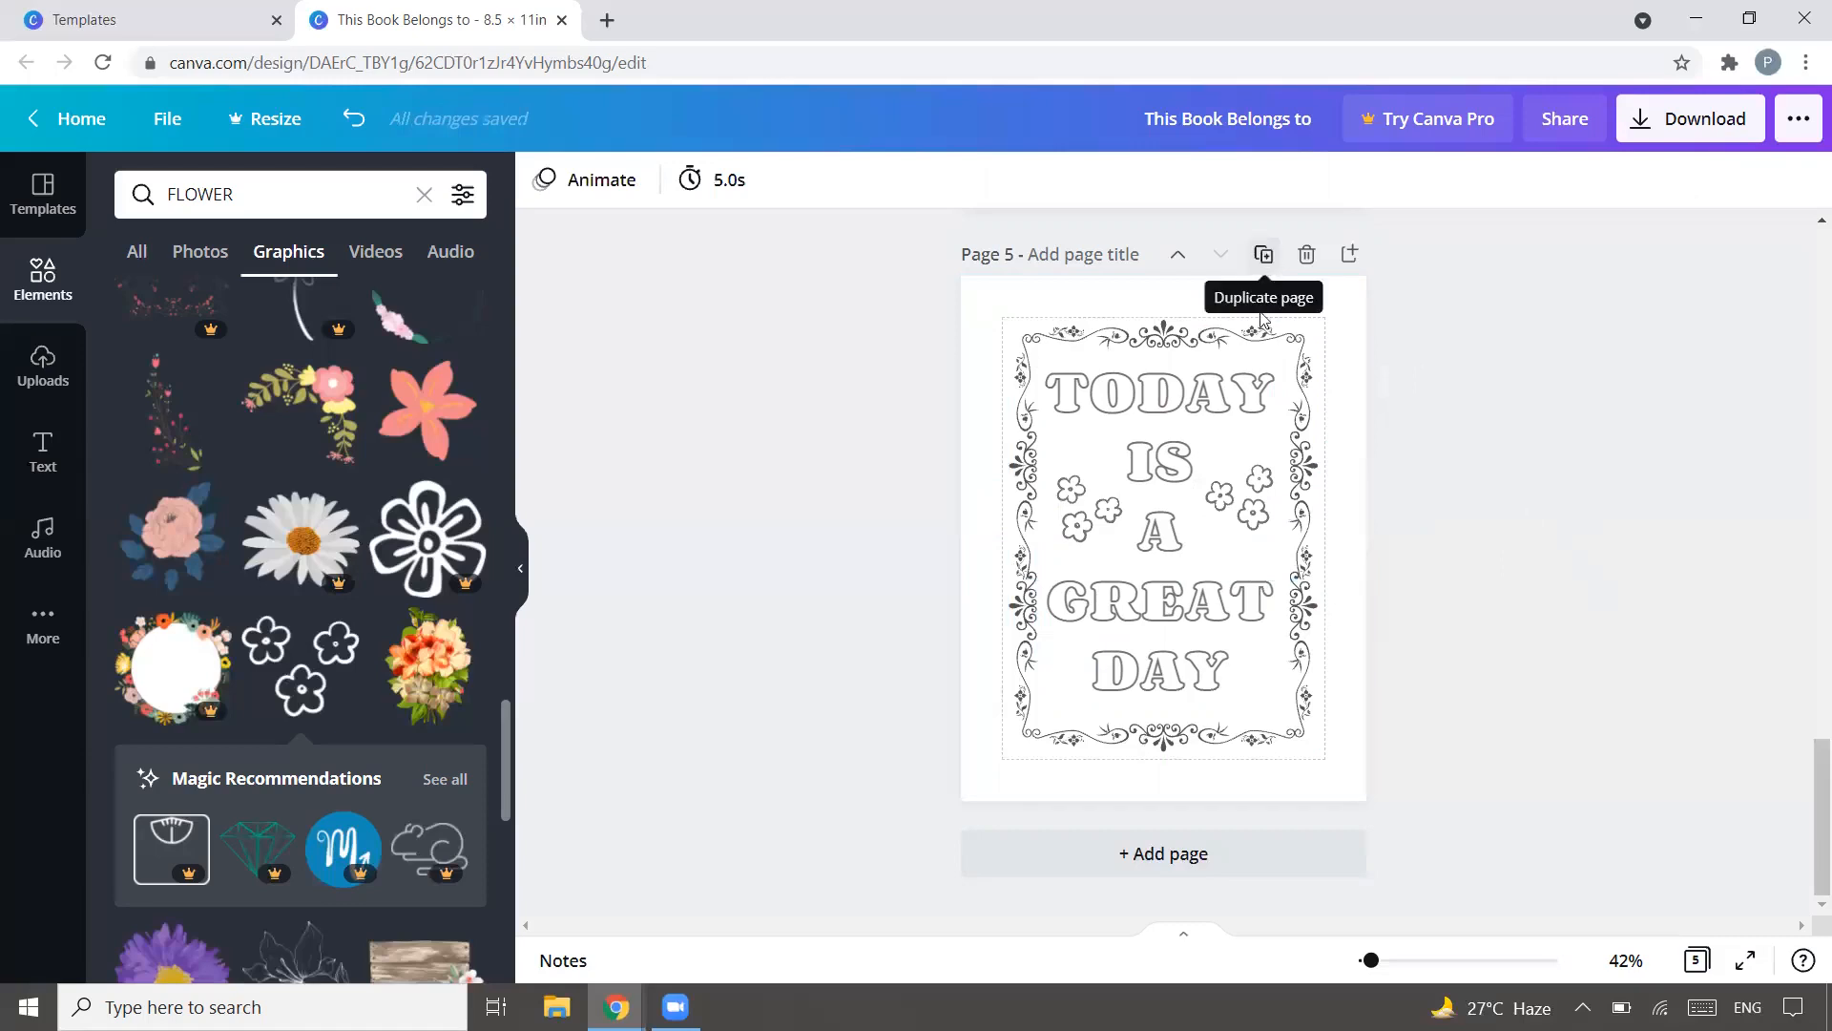
click(1265, 256)
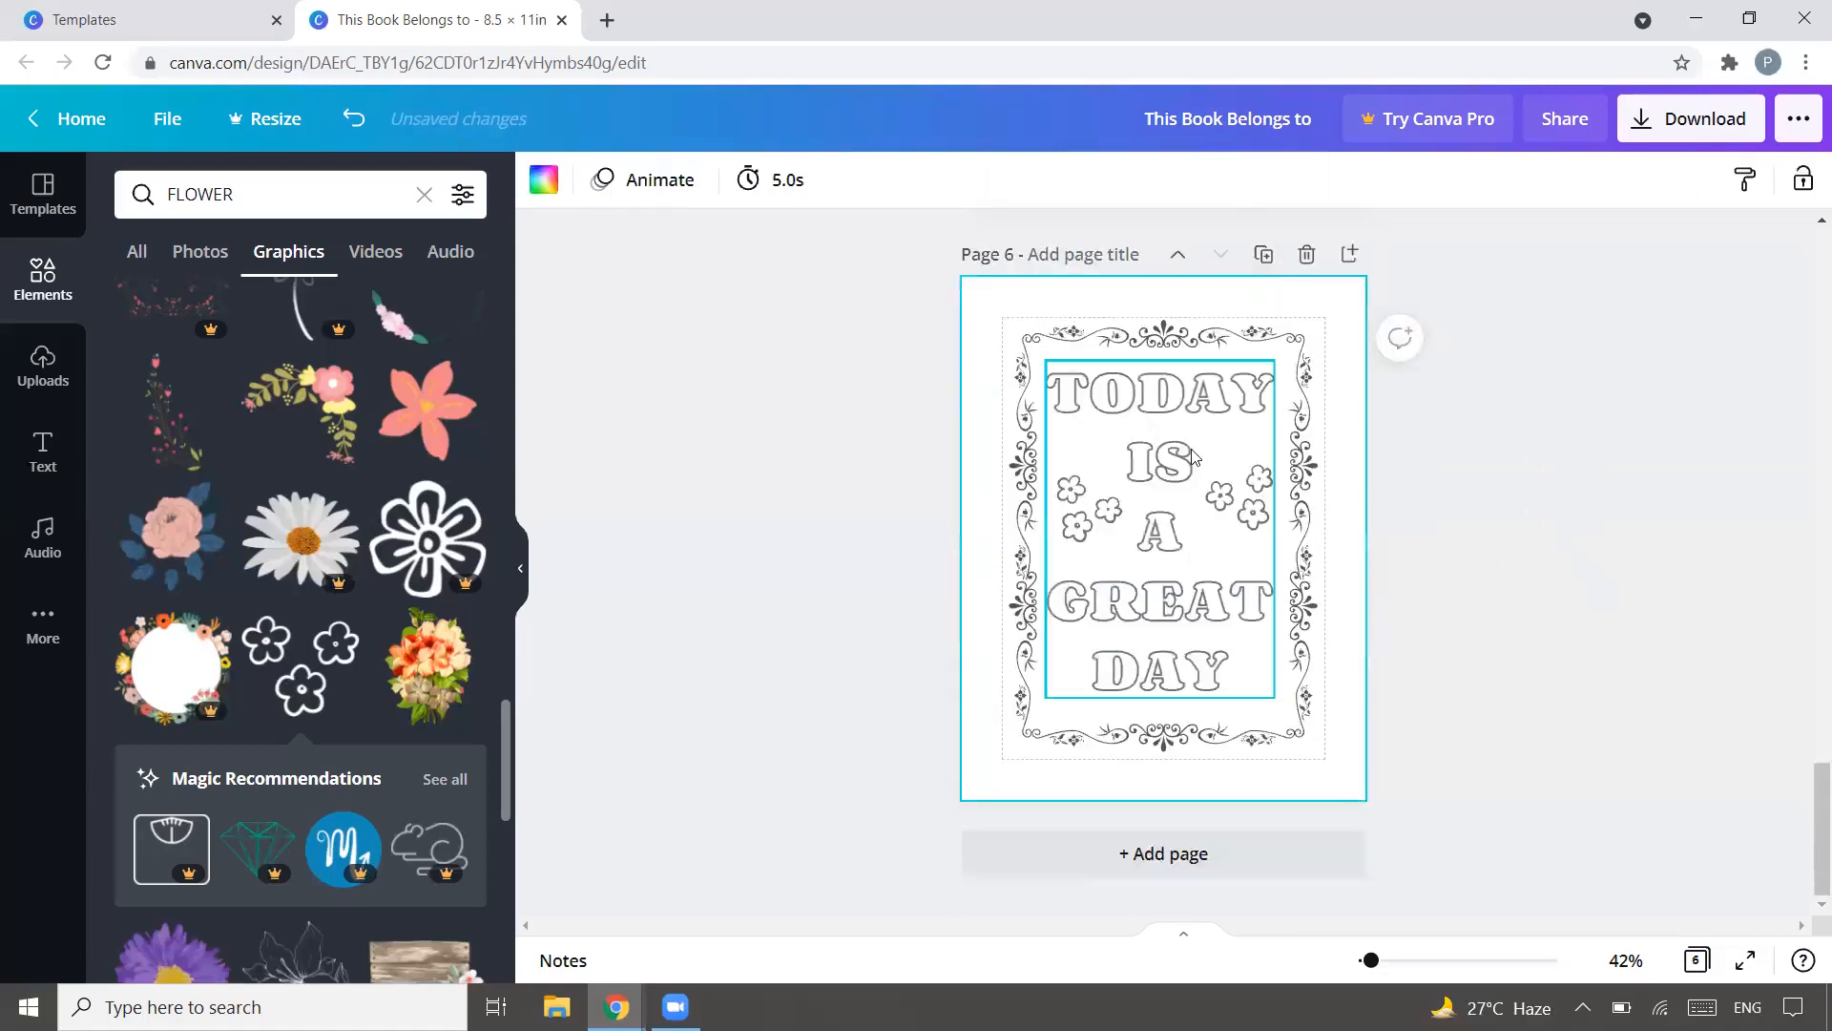
click(1172, 494)
drag(1238, 666, 1067, 399)
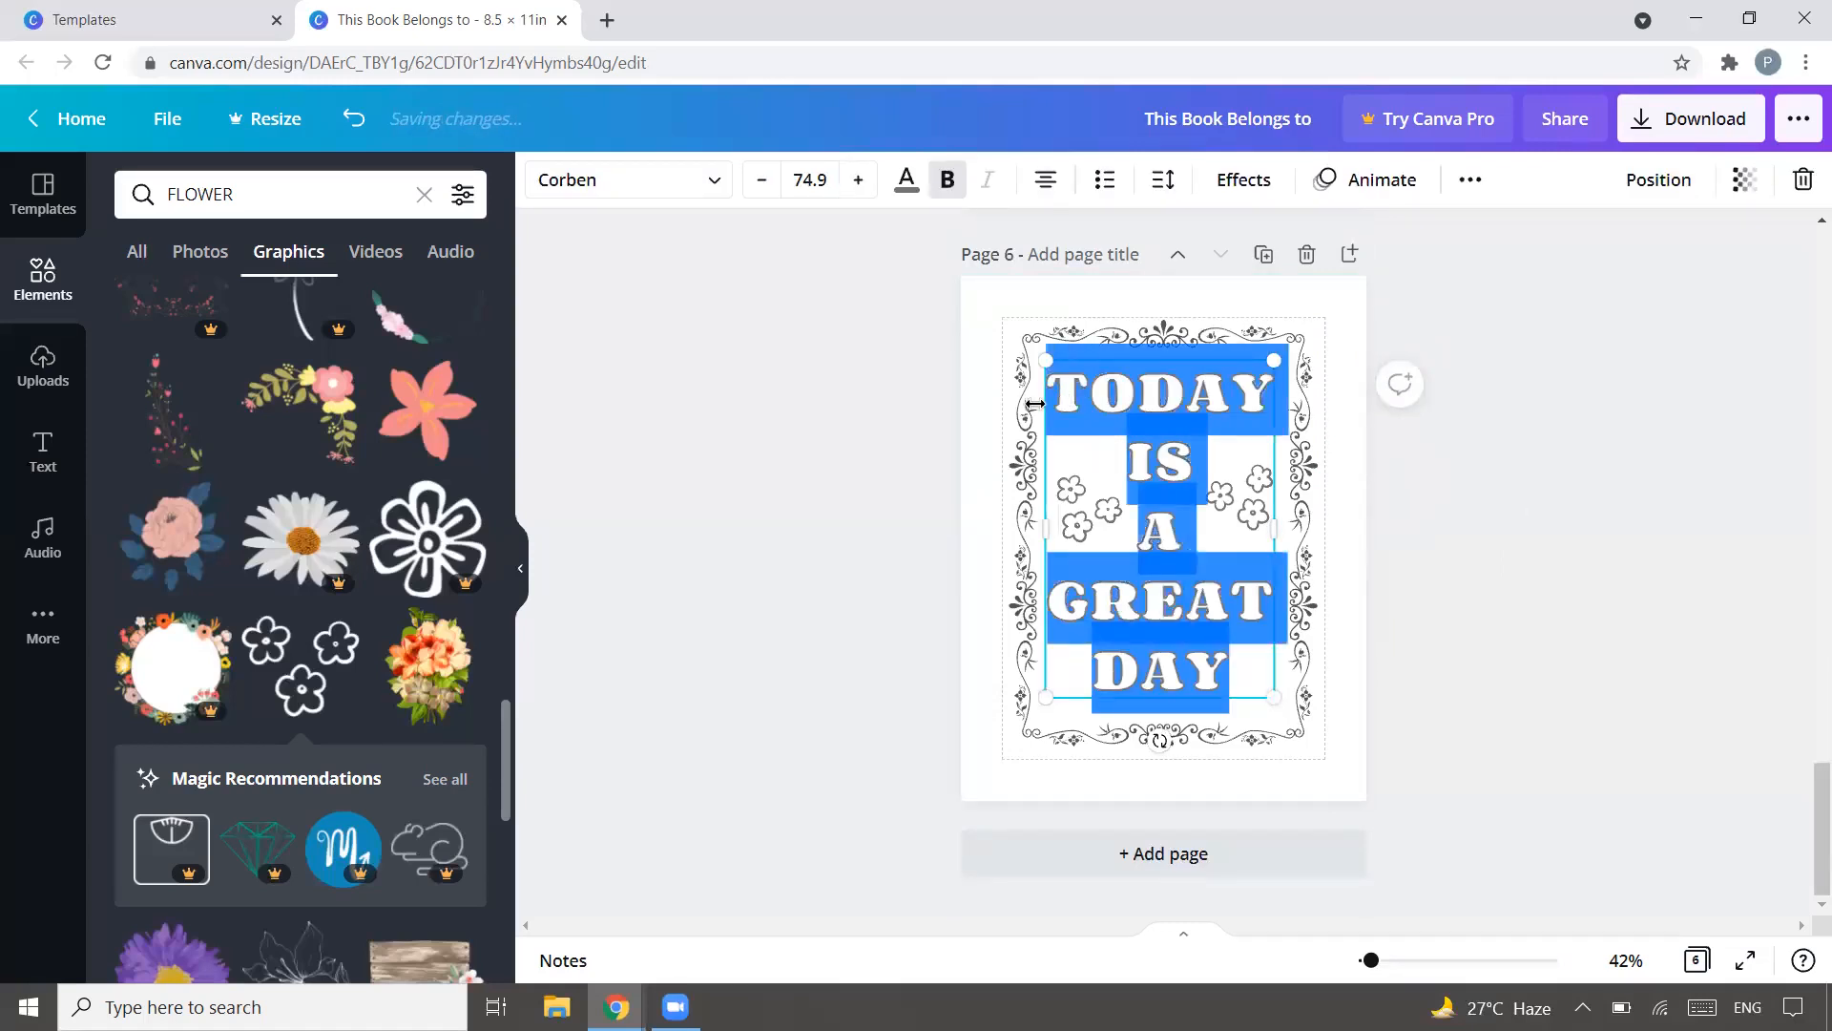
text(LIVE IN THE)
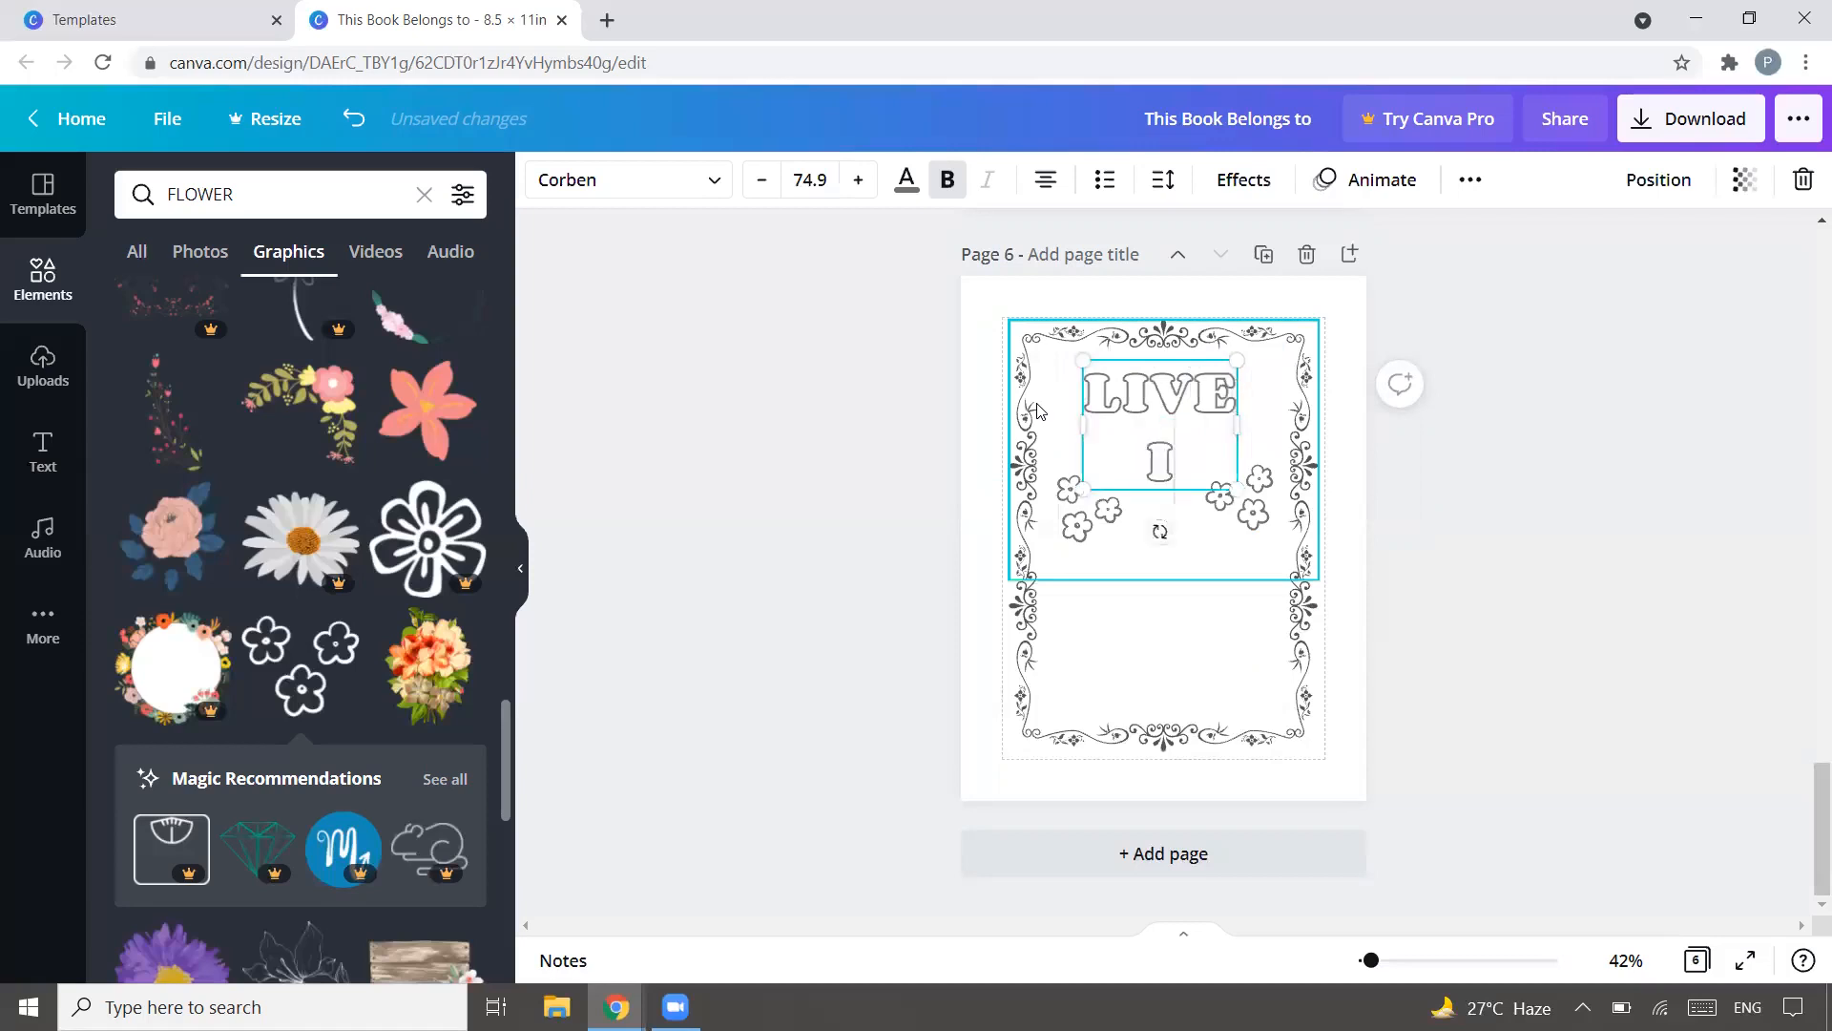
key(Return)
text(MOMENT)
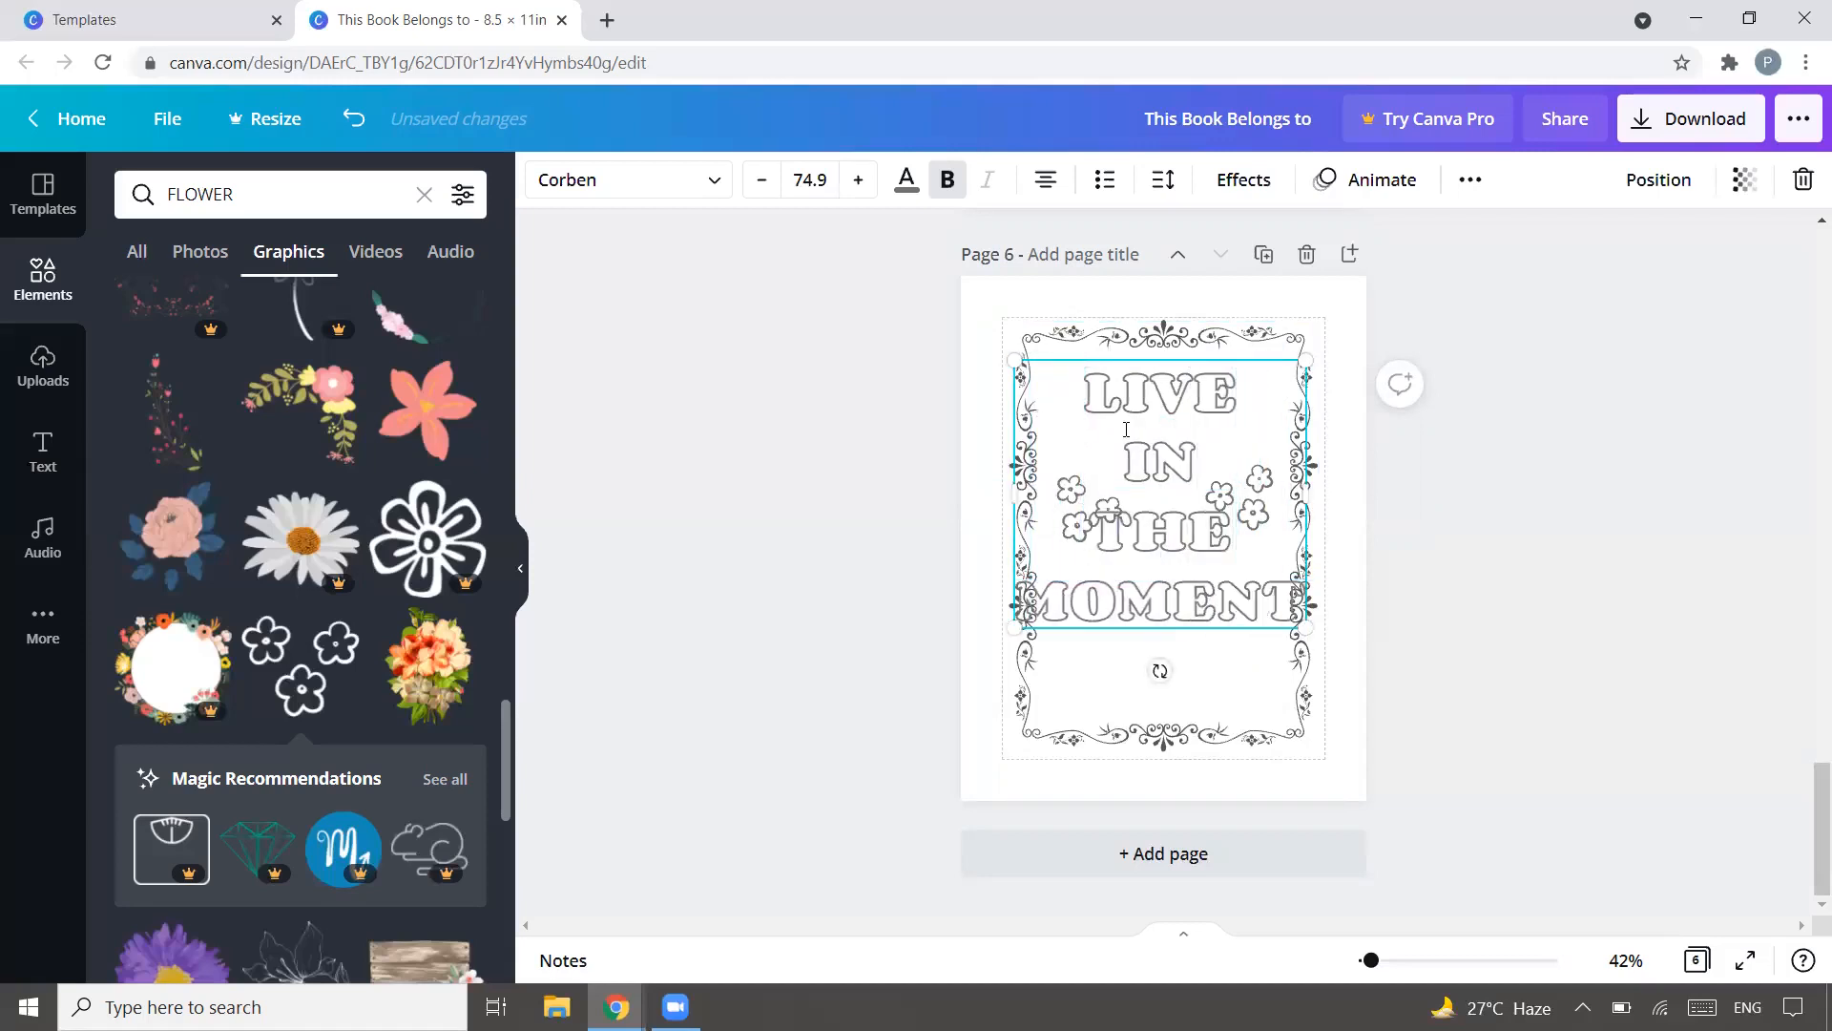
Step: Shrink the "LIVE IN THE MOMENT" text and move it down to leave room above it inside the border
drag(1300, 622, 1284, 607)
click(1535, 538)
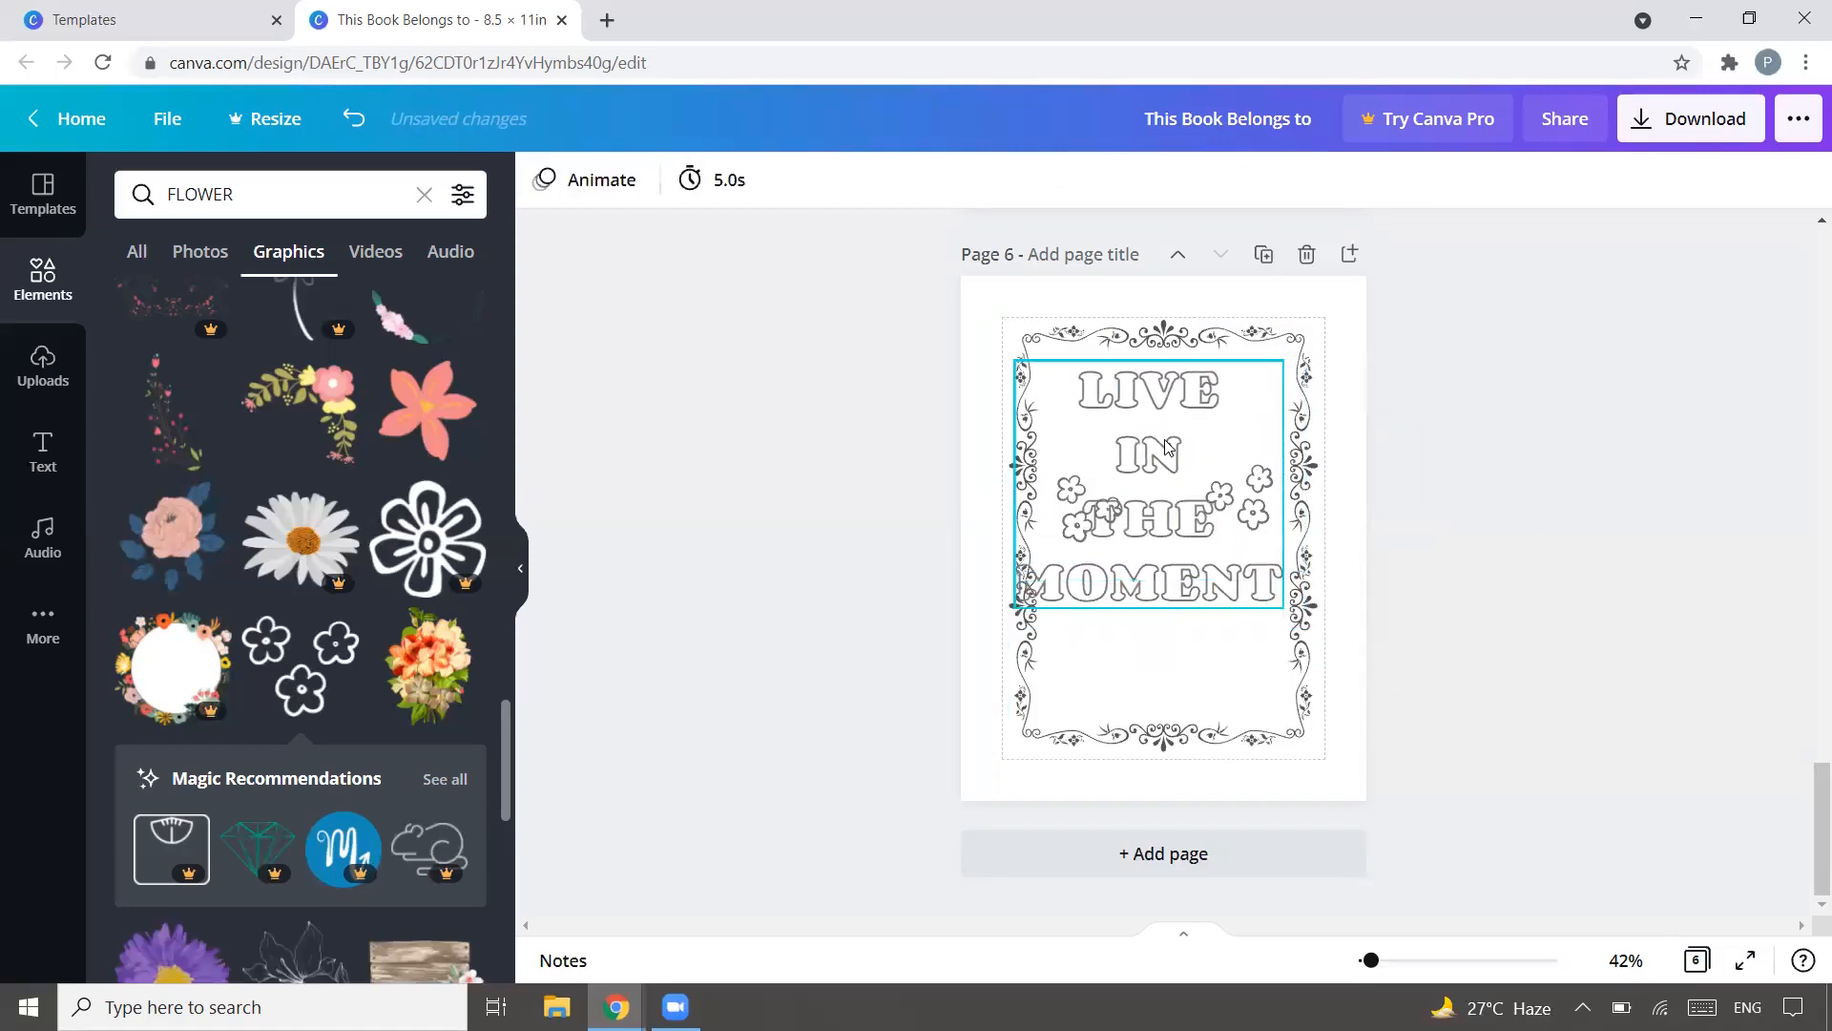
drag(1164, 439, 1172, 467)
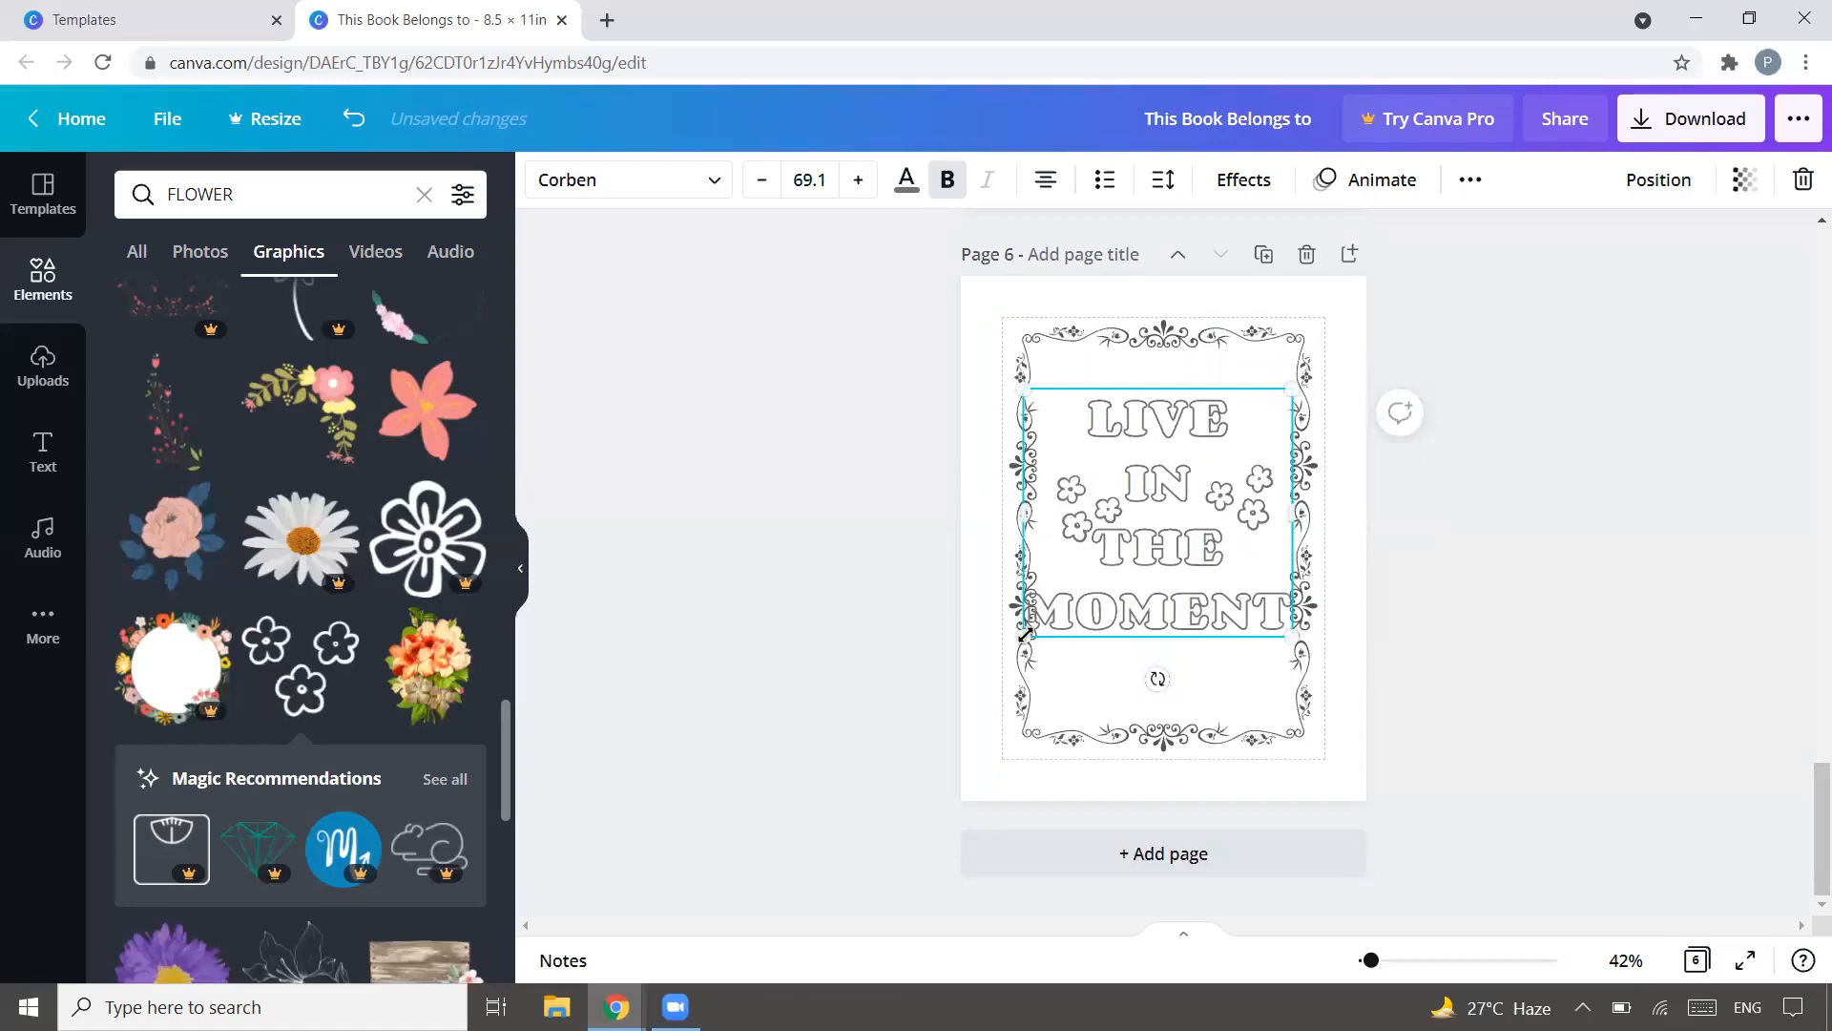
drag(1039, 642, 1043, 619)
click(1695, 479)
Step: Move the two flower clusters up into the border's upper corners, on either side above "LIVE"
drag(1166, 496, 1245, 402)
click(1408, 434)
click(1078, 495)
drag(1079, 494, 1071, 385)
click(1572, 508)
Step: Duplicate both upper flower clusters and place the copies diagonally opposite in the lower corners below "MOMENT"
click(1259, 417)
key(ctrl+d)
drag(1257, 420, 1091, 701)
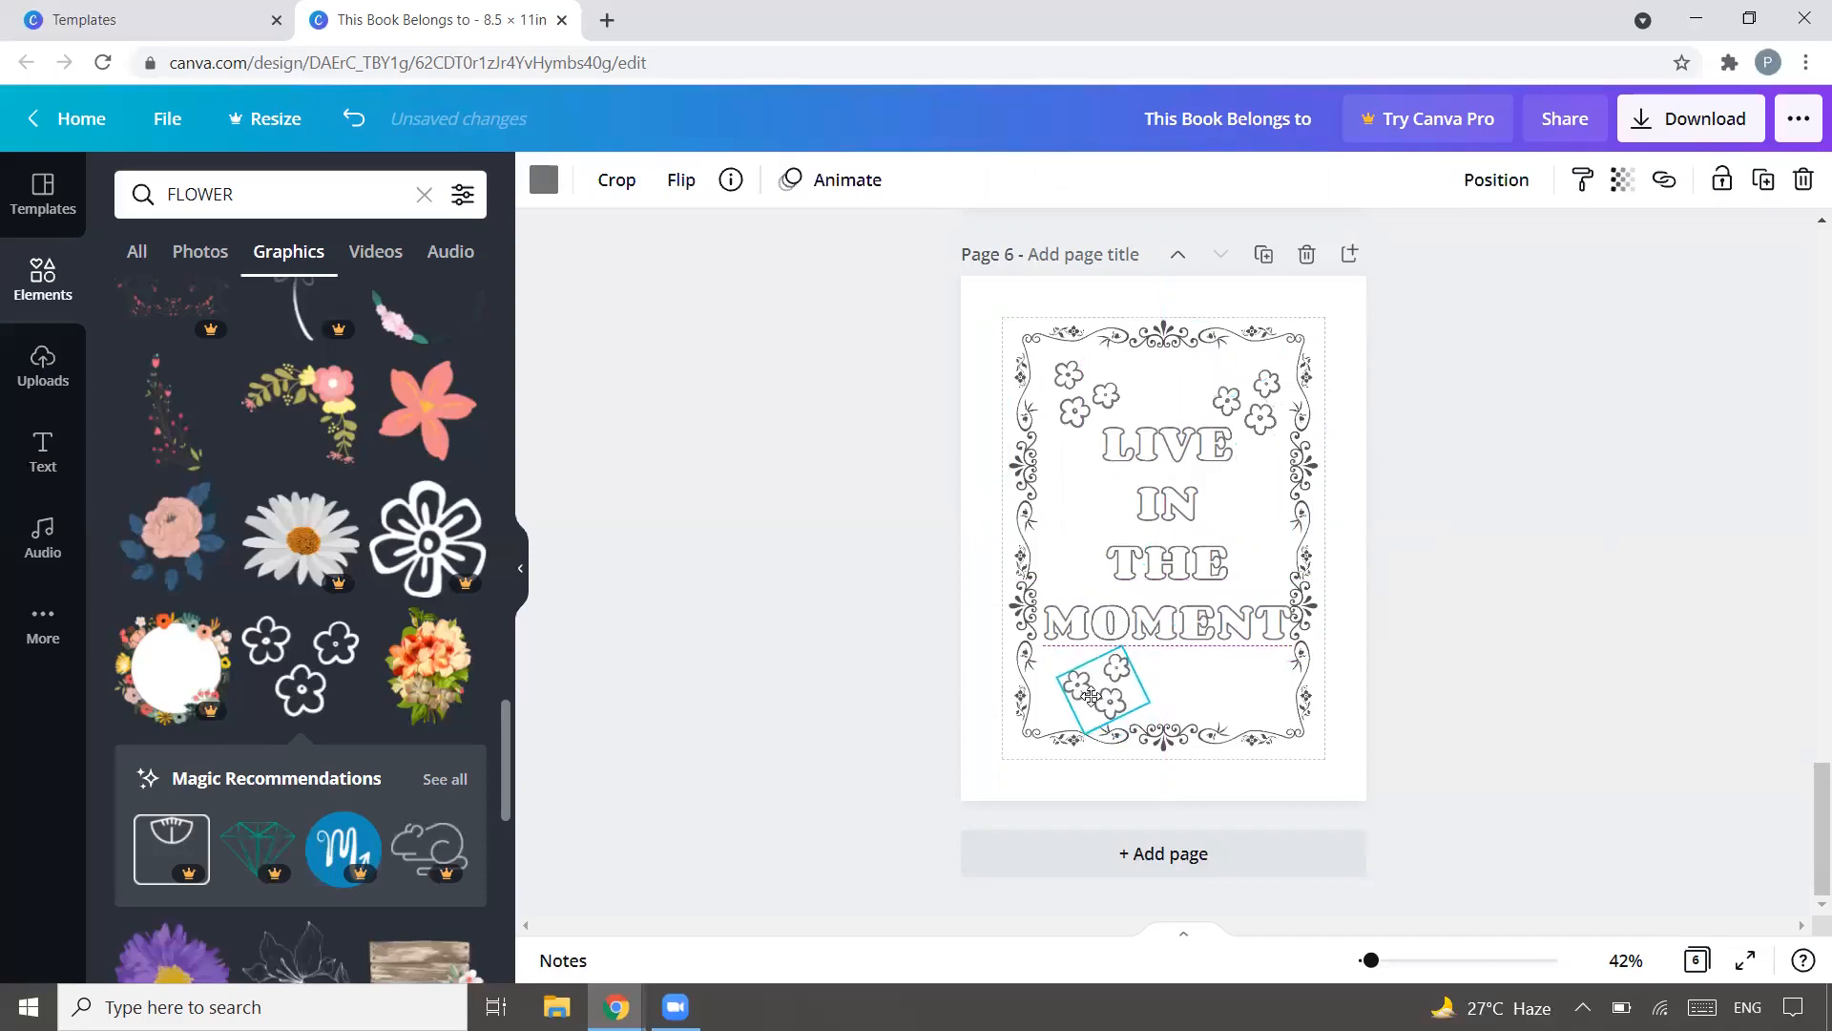
click(1451, 468)
click(1071, 386)
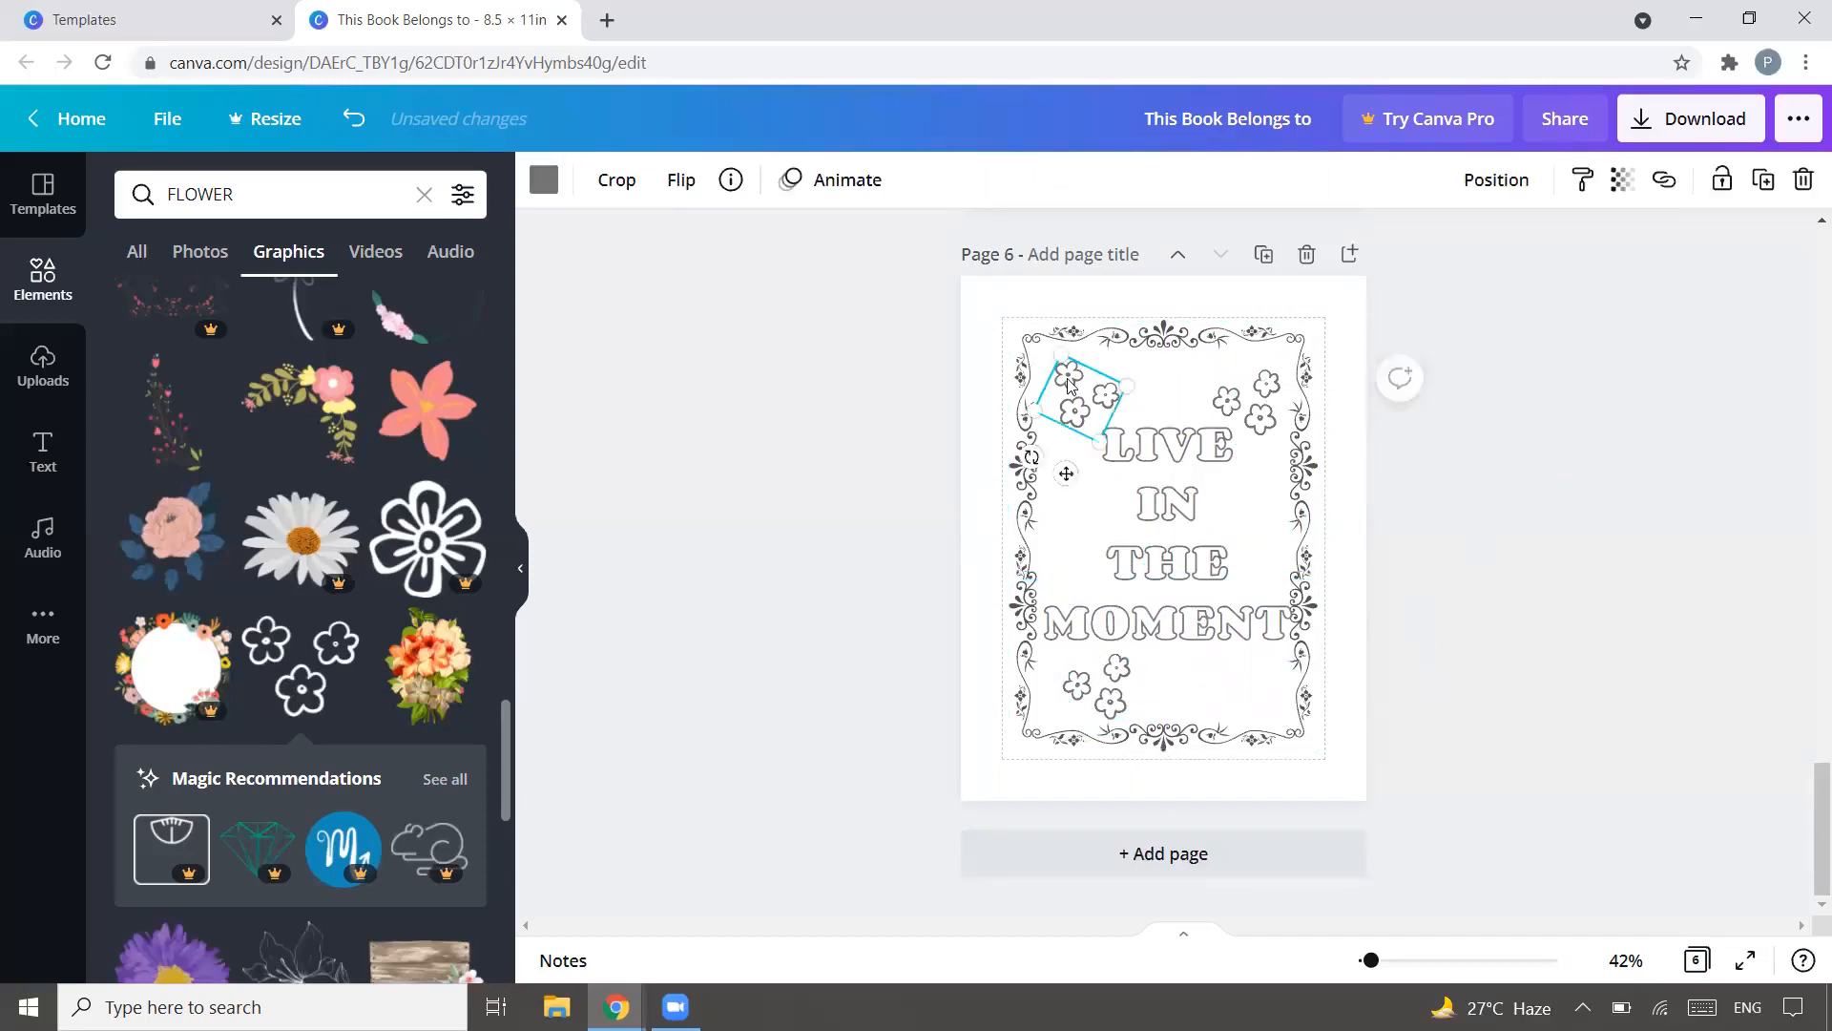
key(ctrl+d)
drag(1088, 405, 1241, 685)
click(1519, 574)
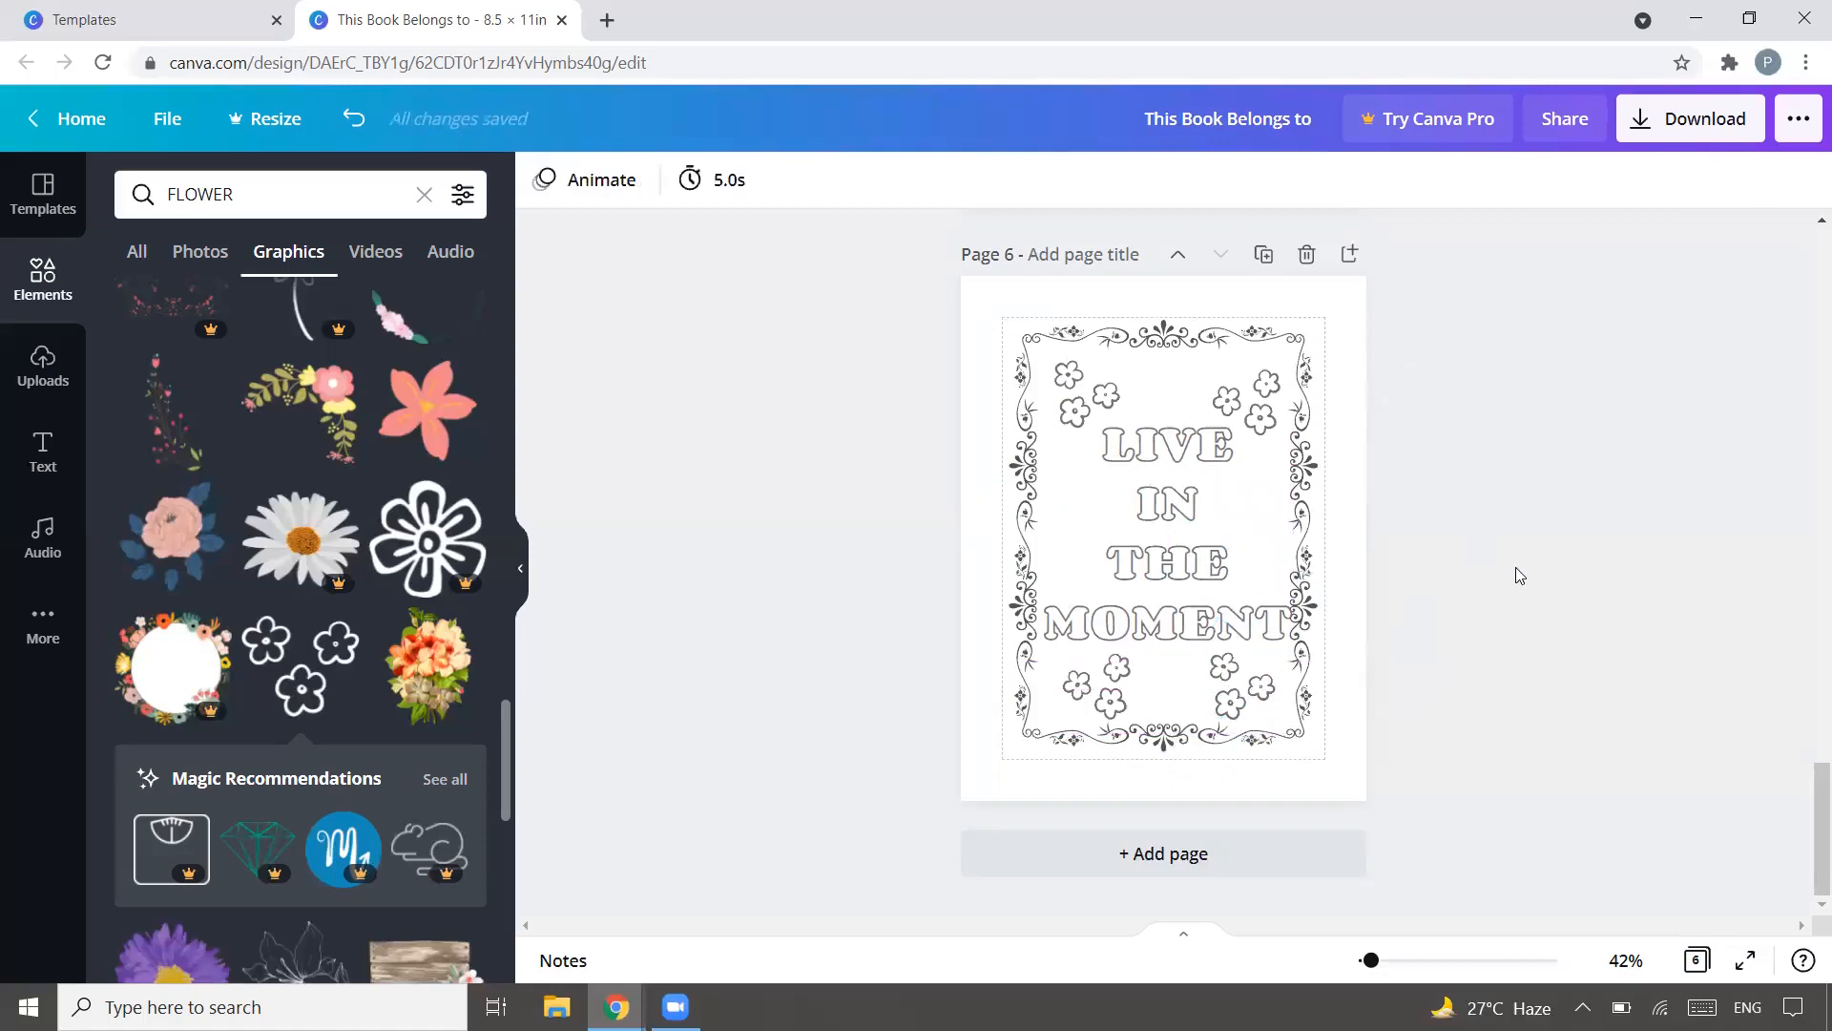
Step: Place smaller copies of the upper-right flower cluster on both sides of the "IN" line
click(1243, 407)
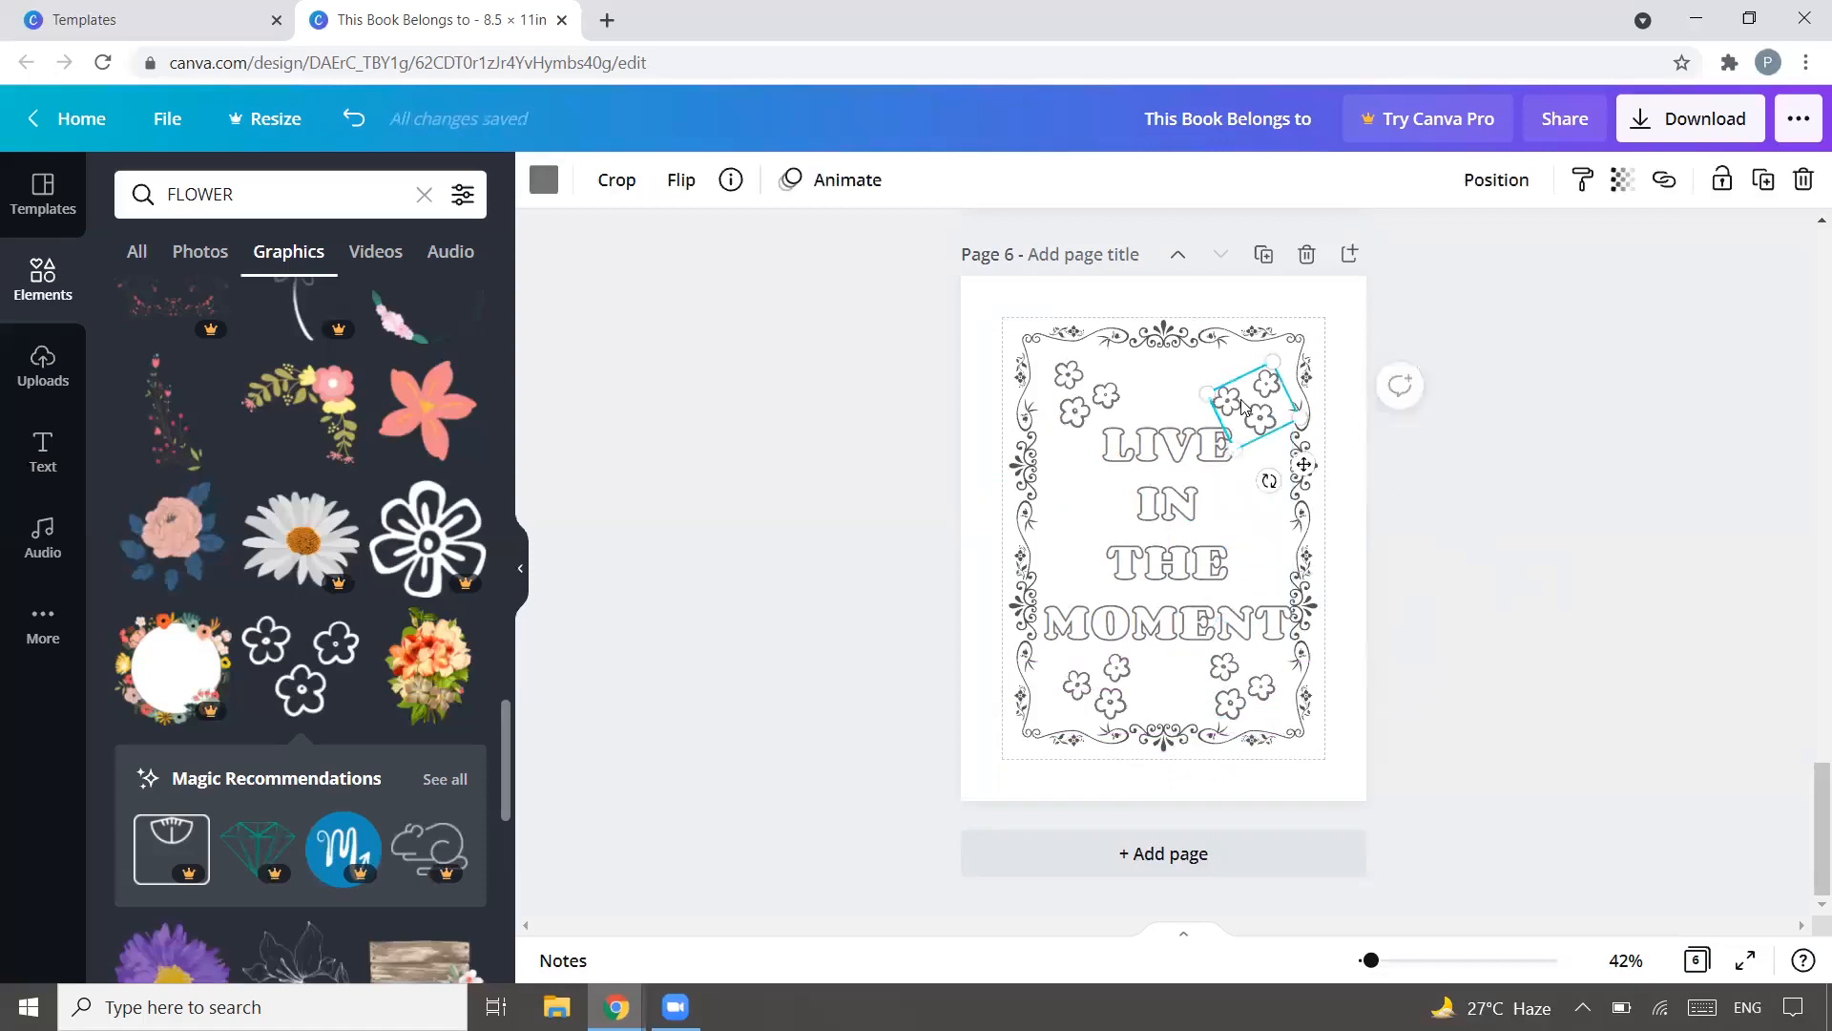
drag(1242, 404, 1239, 544)
click(1481, 477)
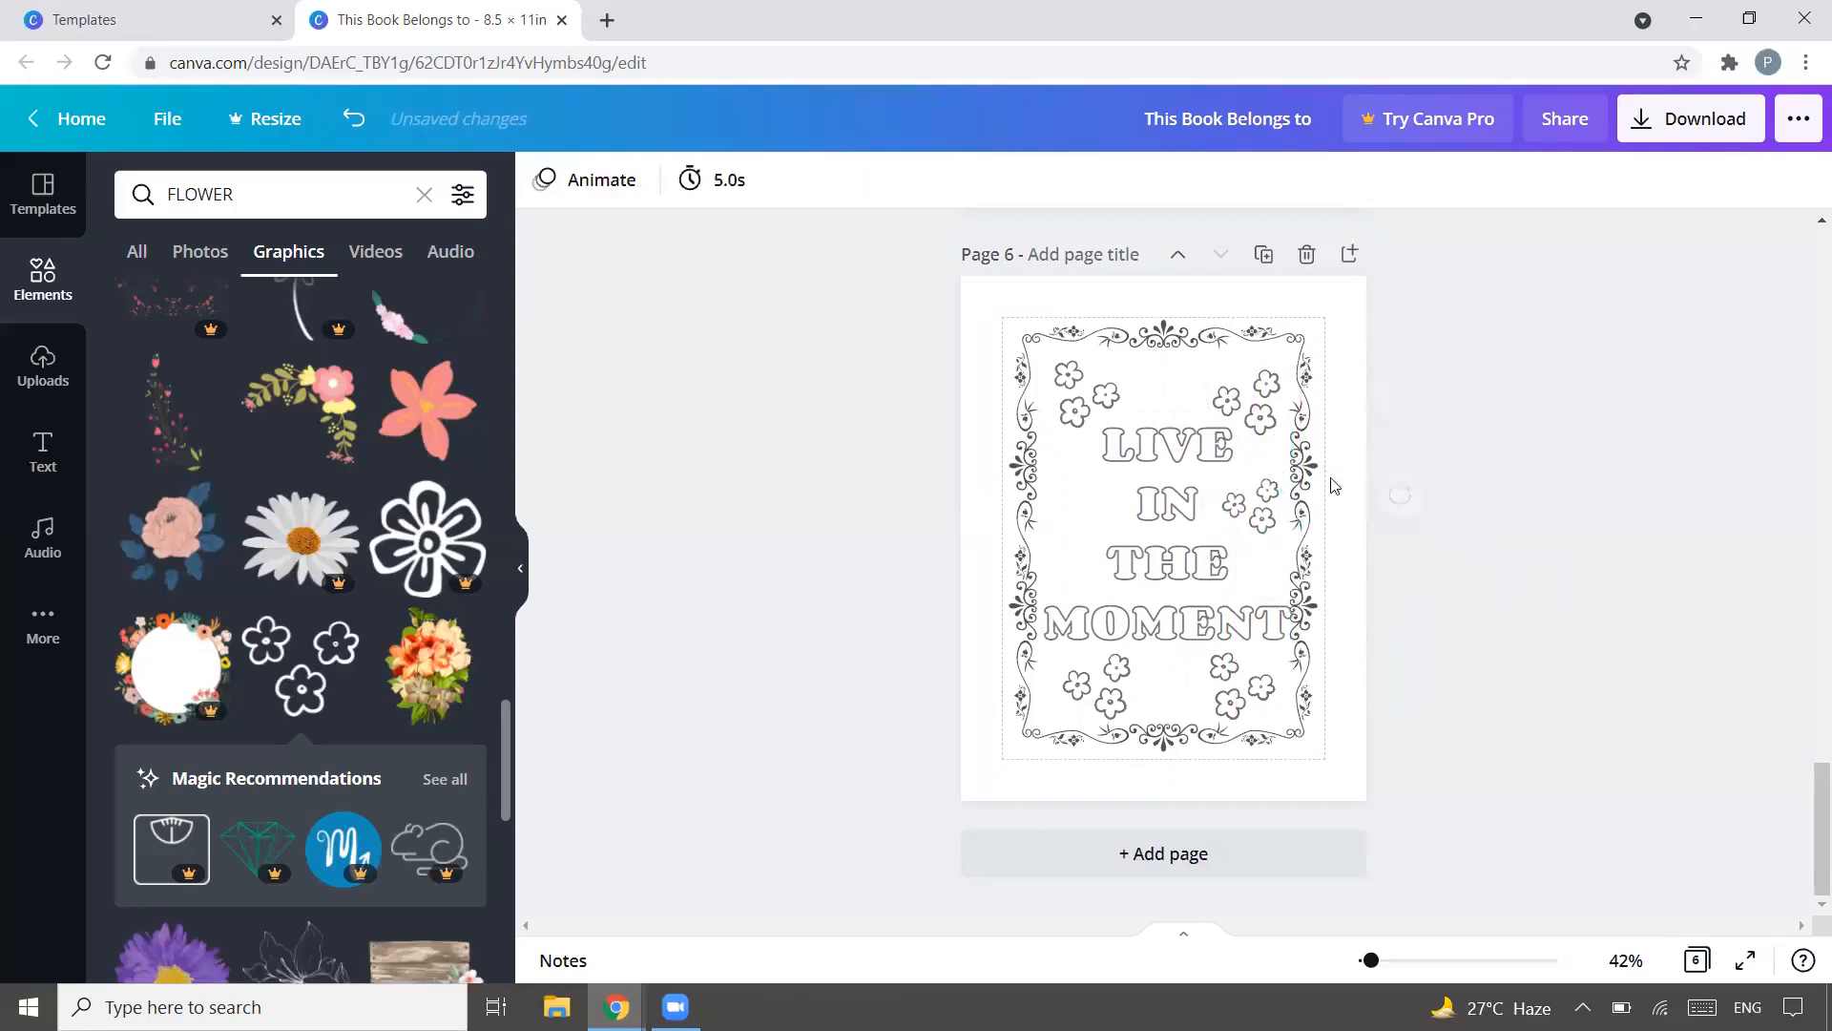
click(1260, 506)
drag(1261, 502, 1252, 518)
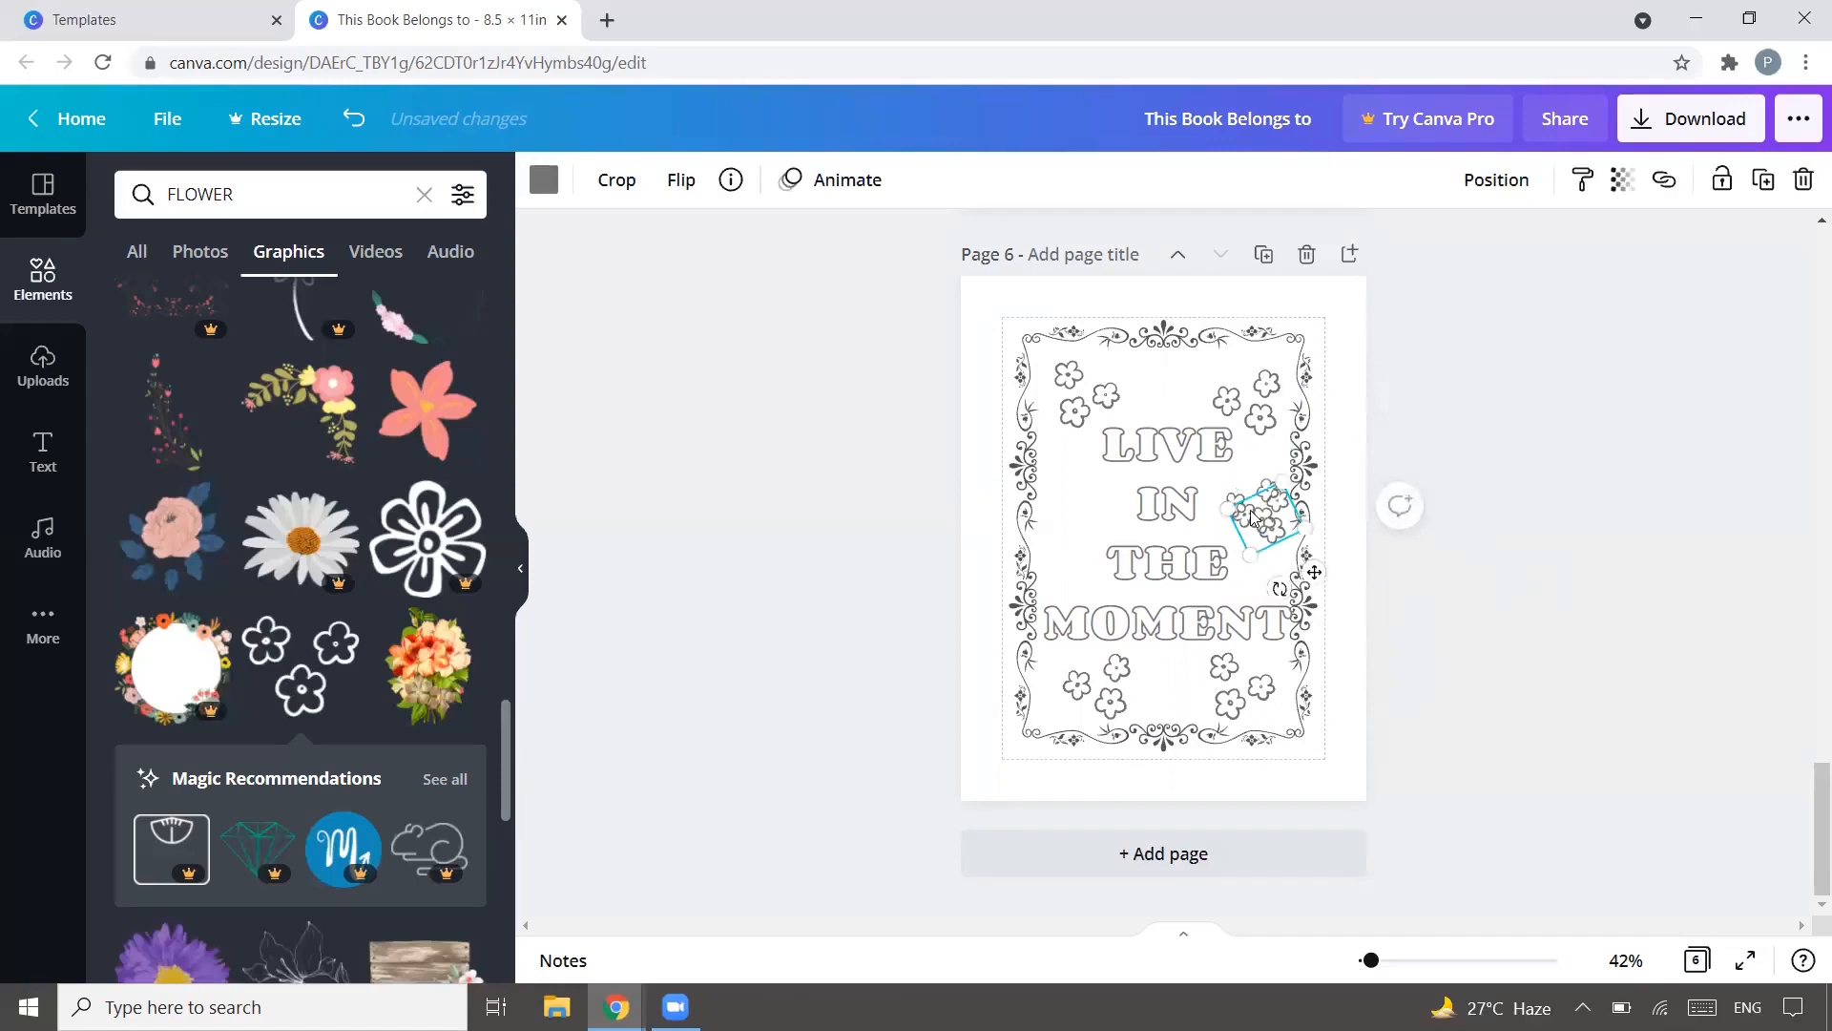
drag(1066, 505, 1071, 503)
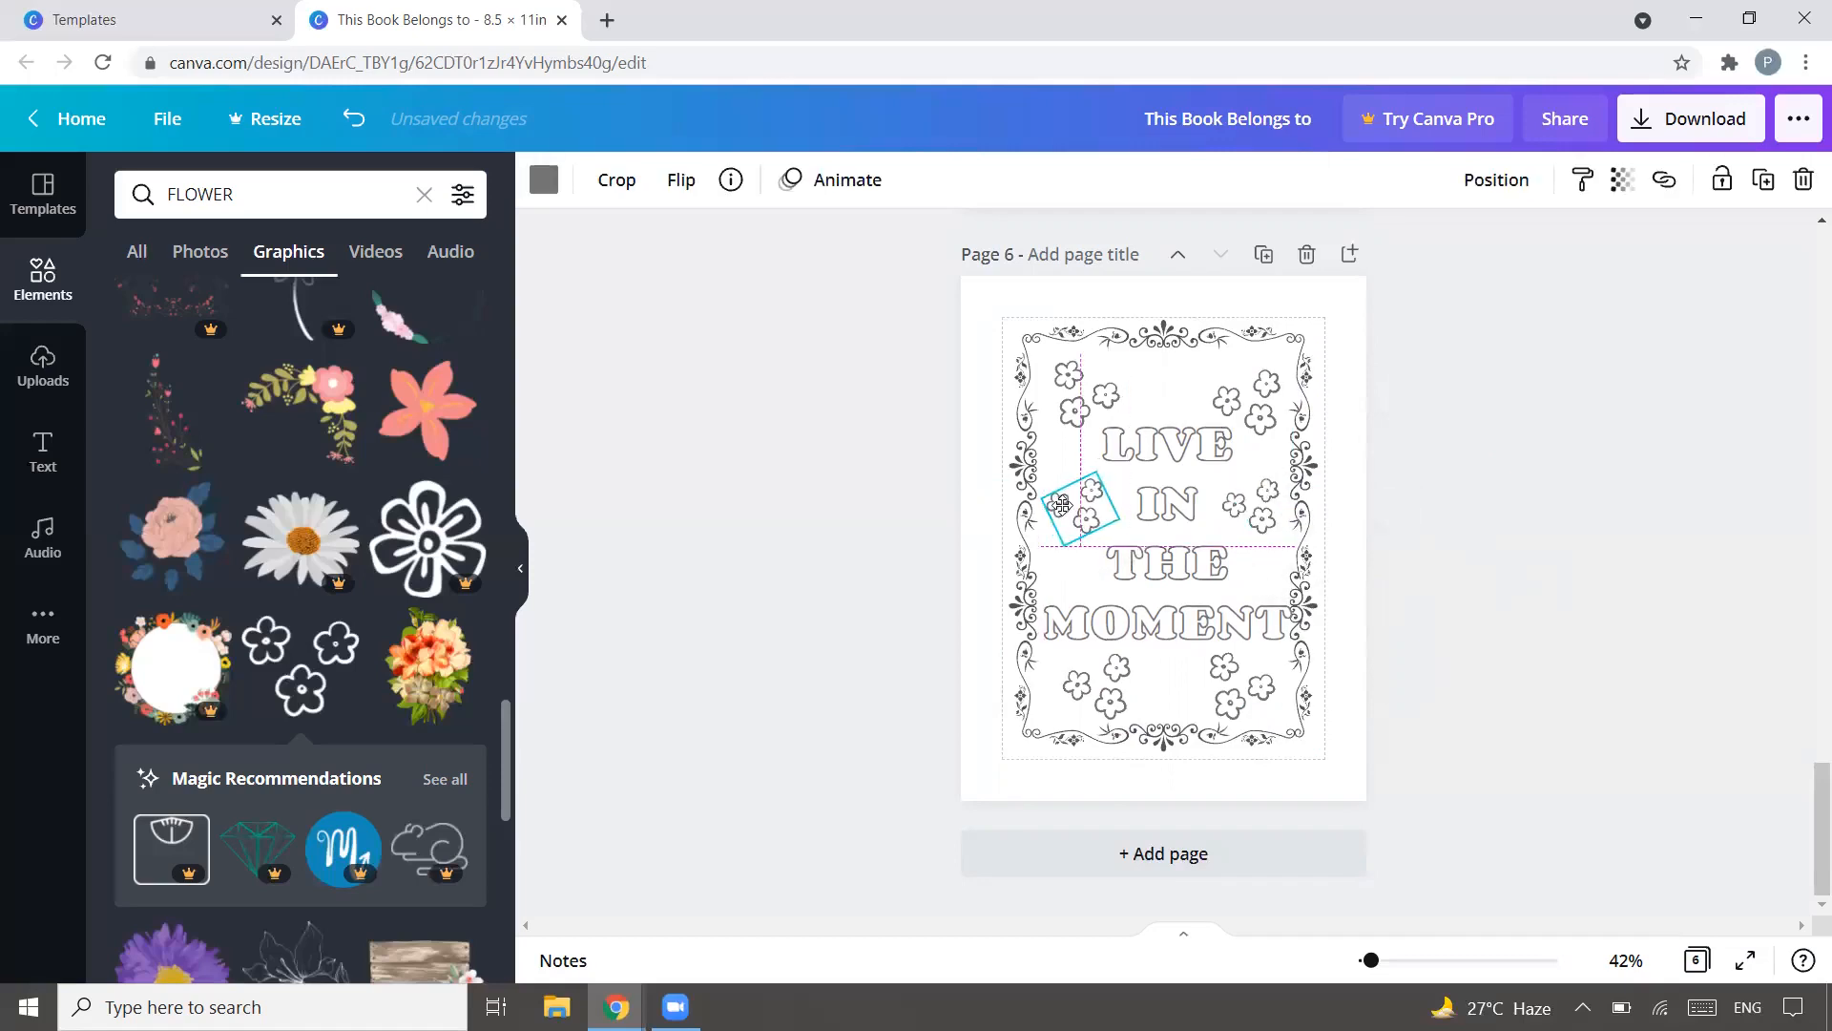
click(1592, 456)
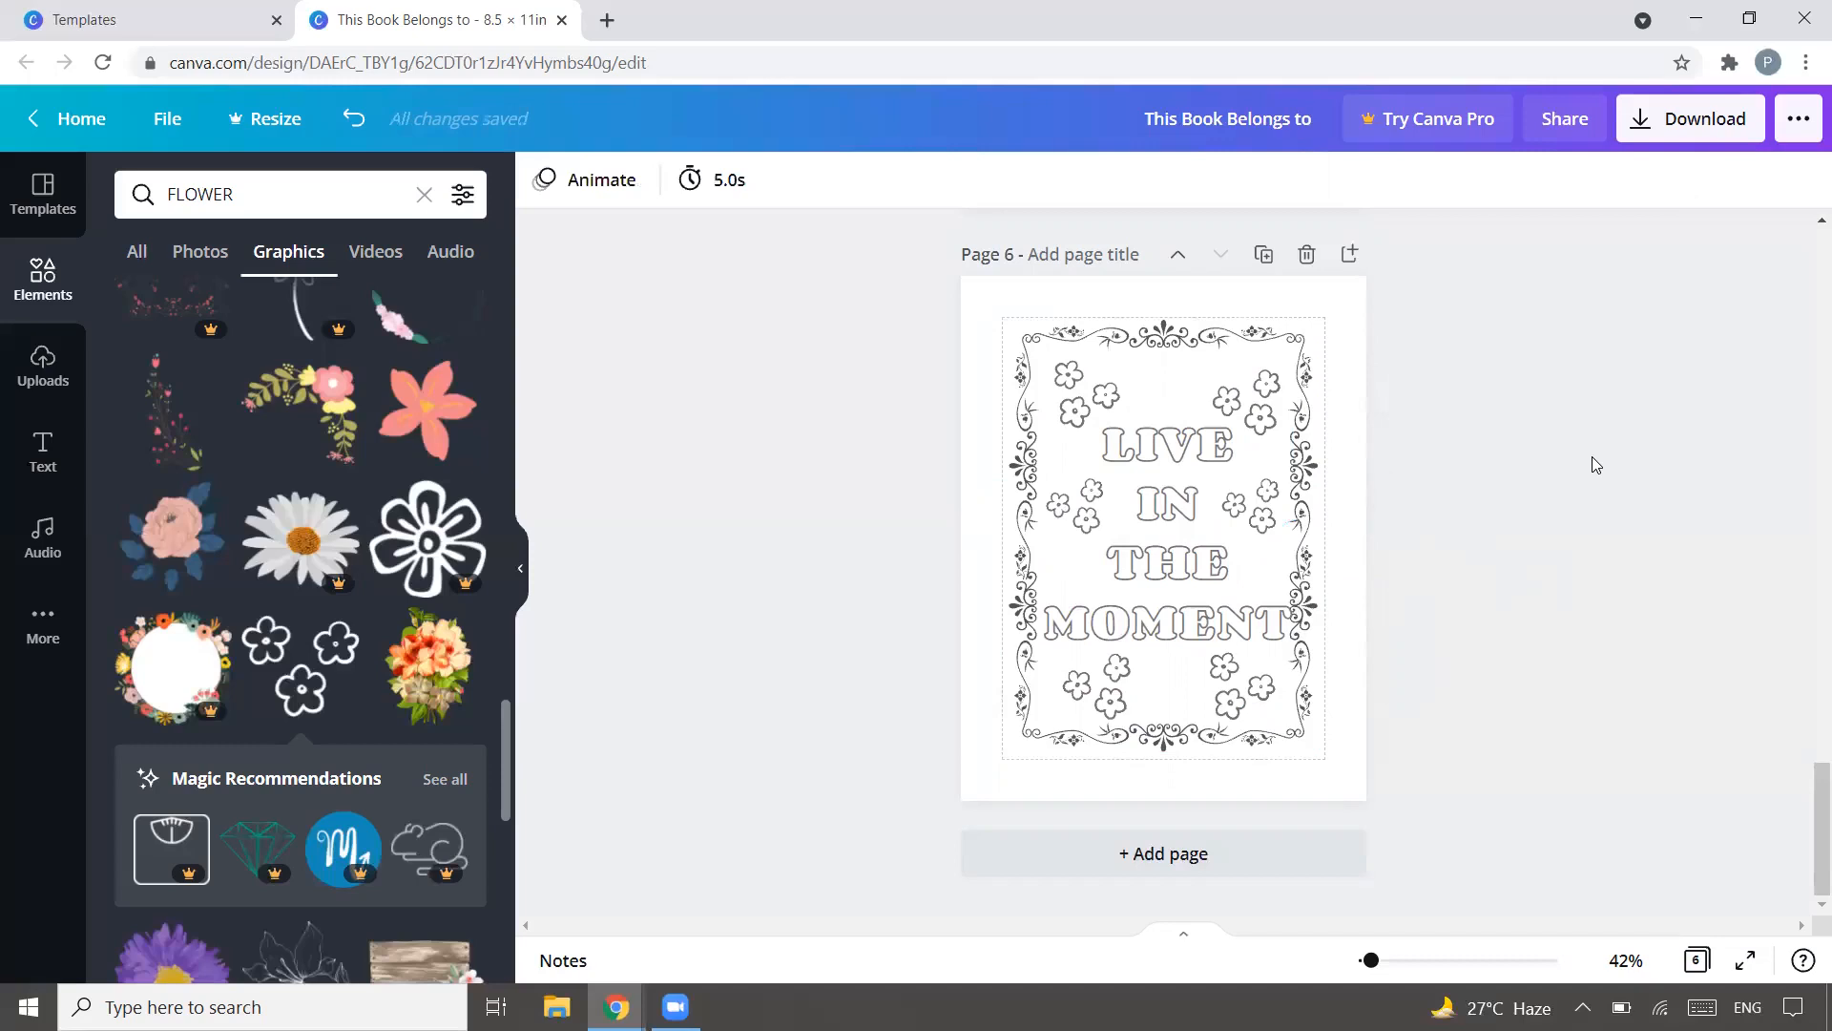
Step: Shrink the "LIVE IN THE MOMENT" text to size 61.5 so it clears the border, and duplicate page 6
click(1187, 479)
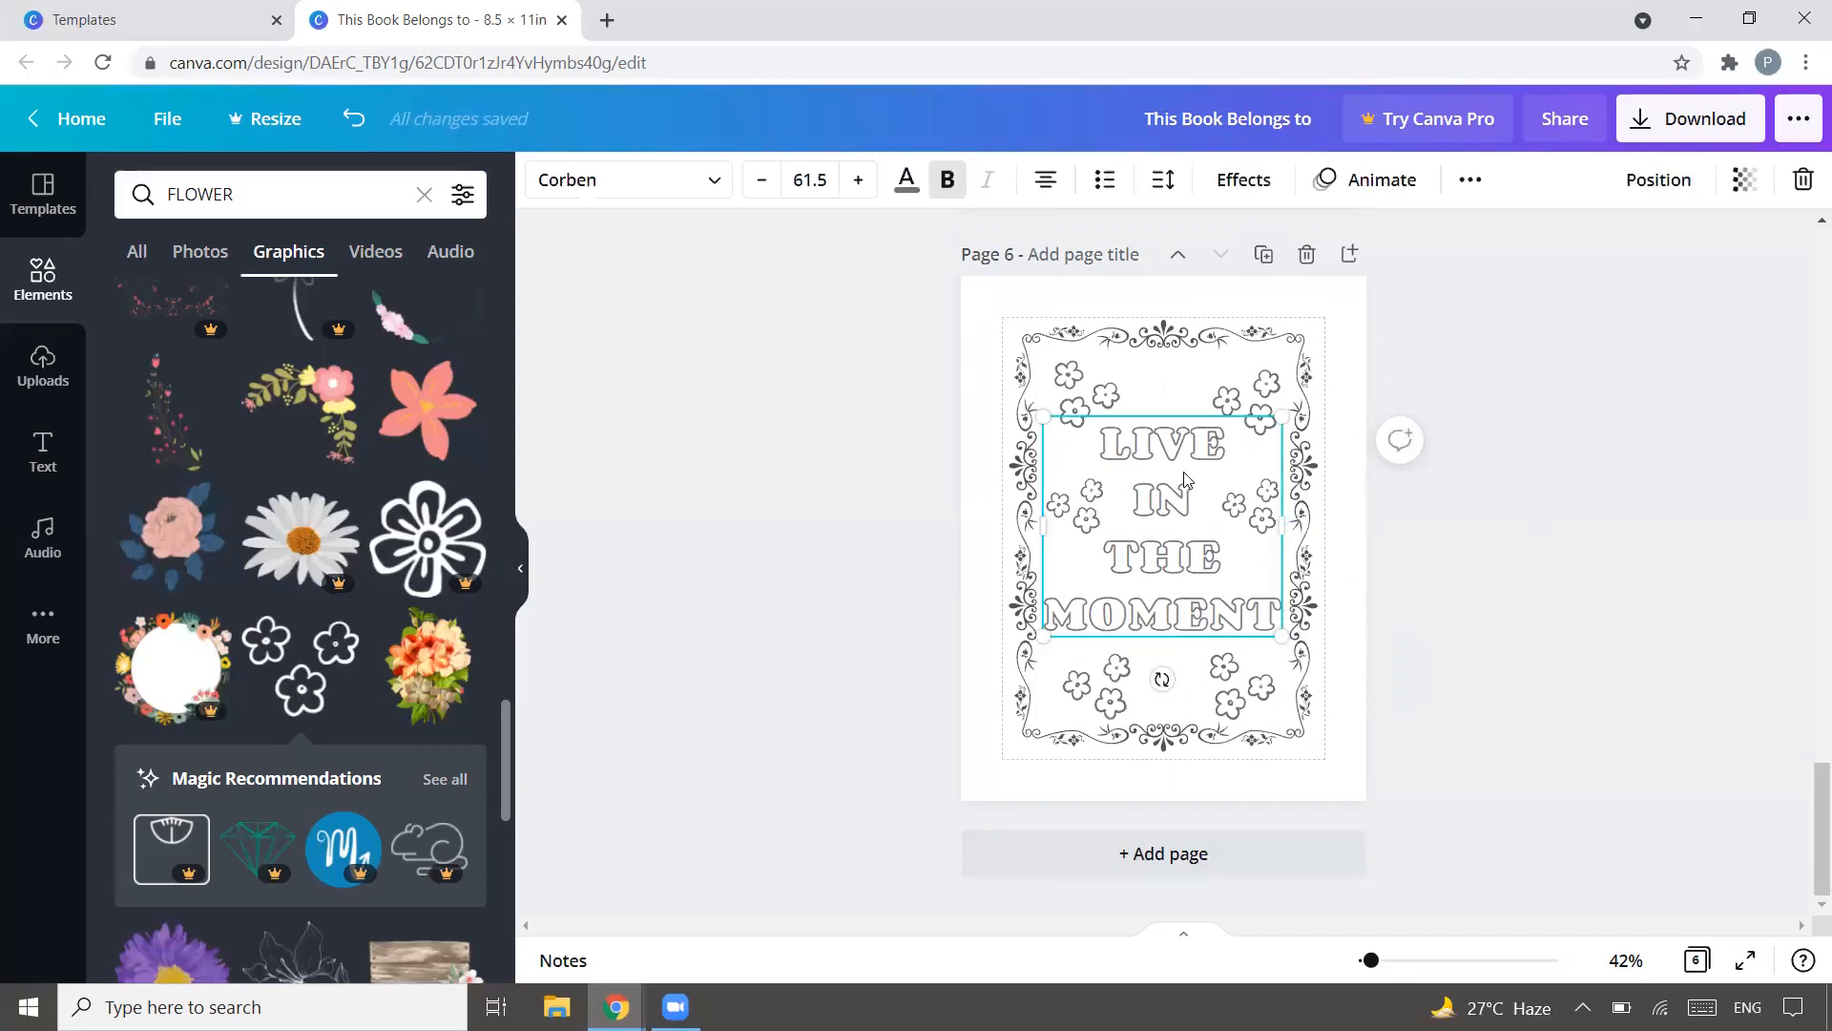
click(1606, 530)
click(1265, 256)
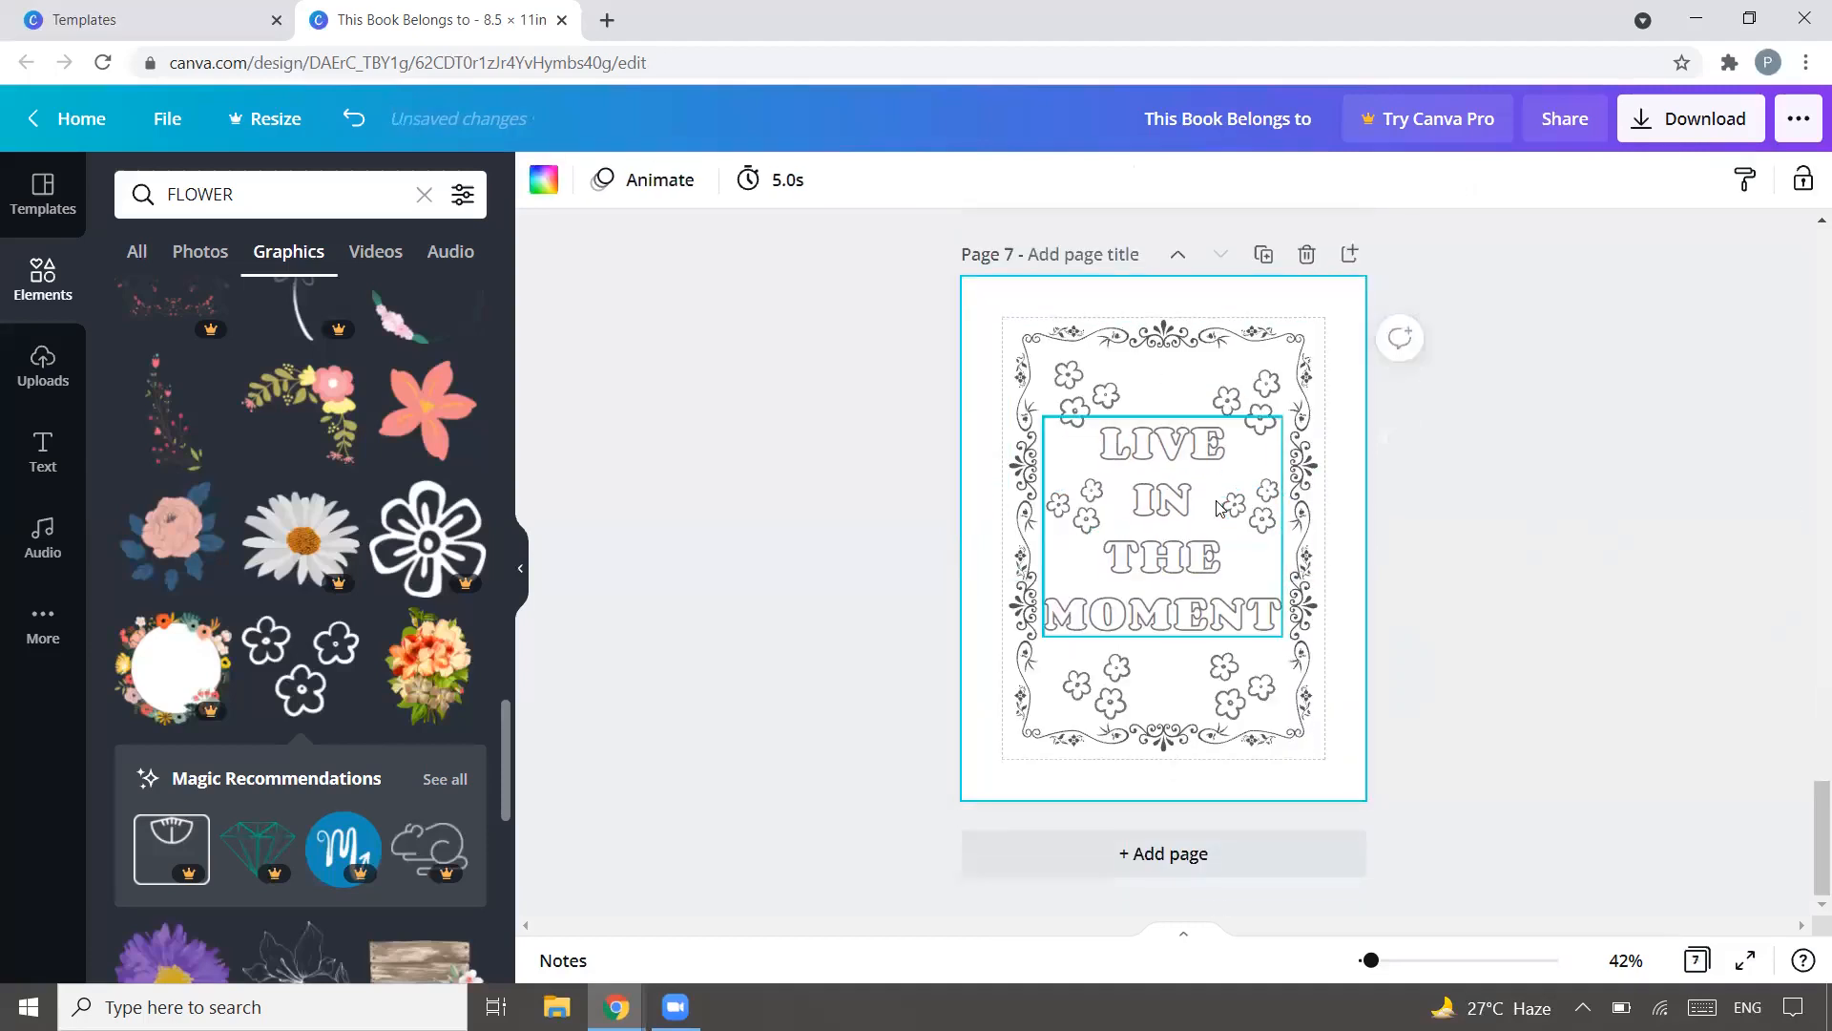
Step: Replace the quote on page 7 with "LOVE YOURSELF" on two lines
click(1173, 484)
drag(1275, 620, 1137, 450)
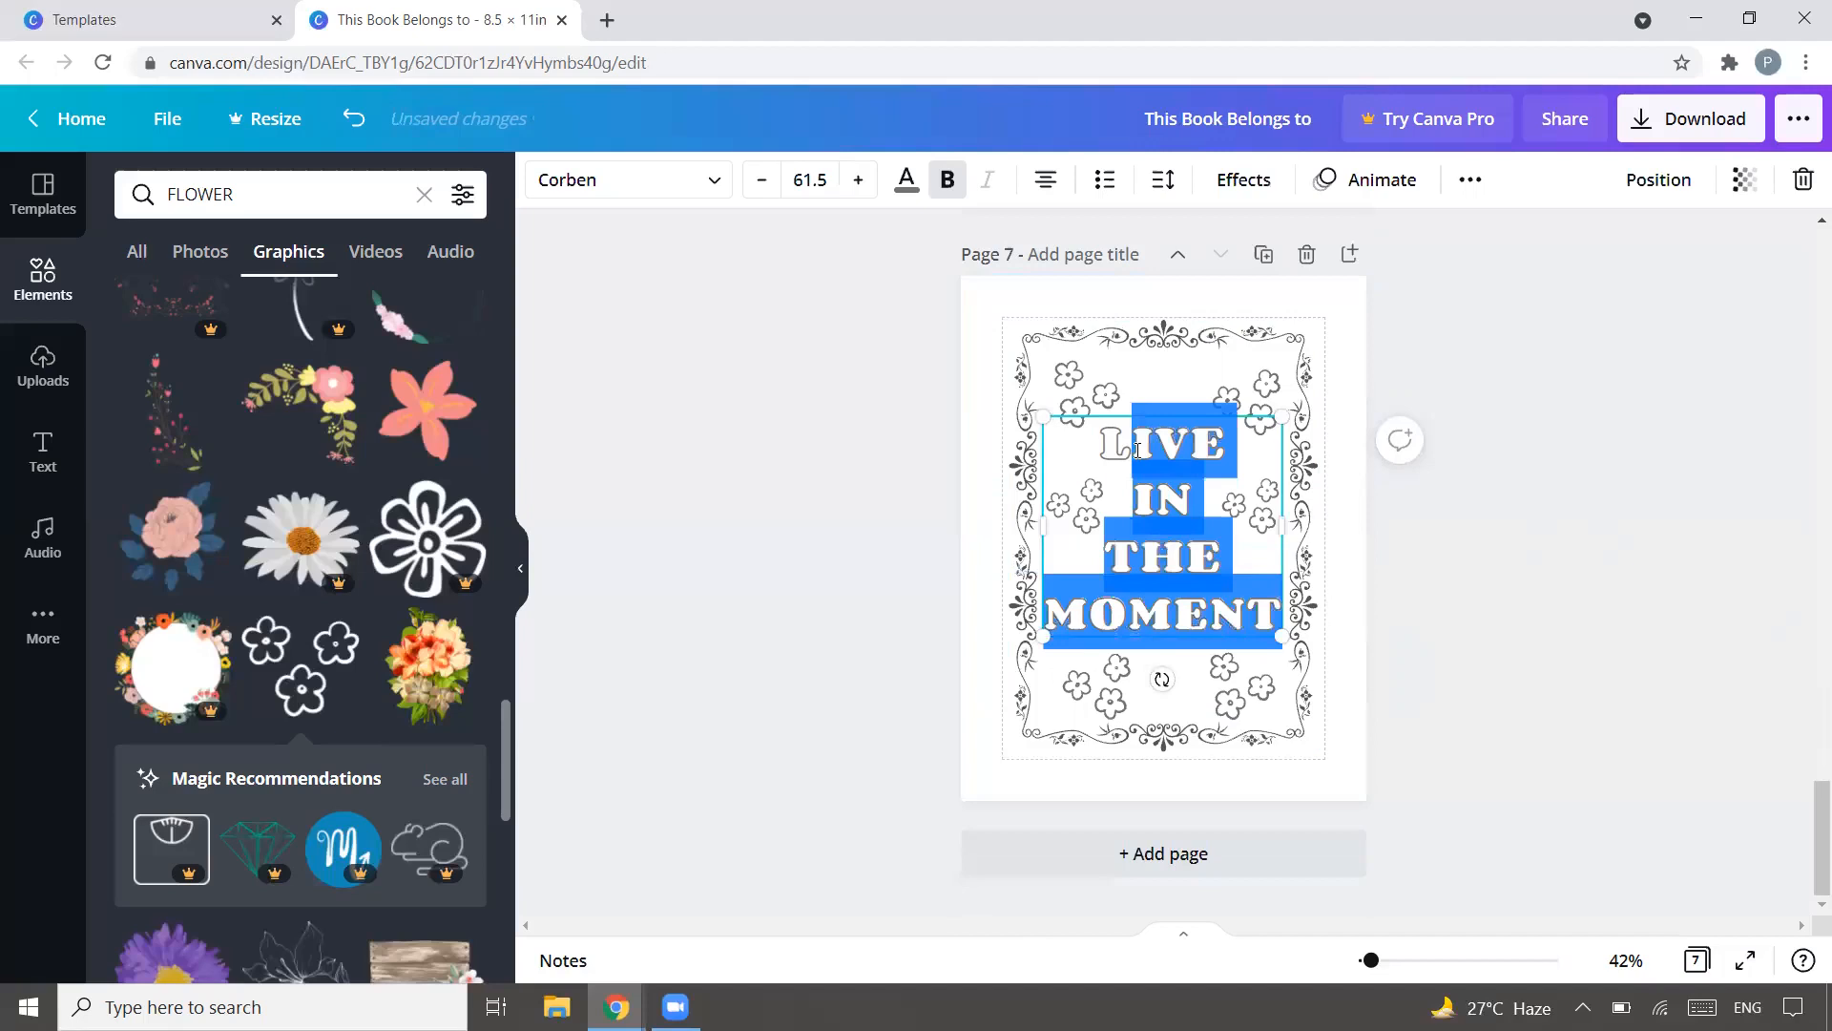
text(OVE )
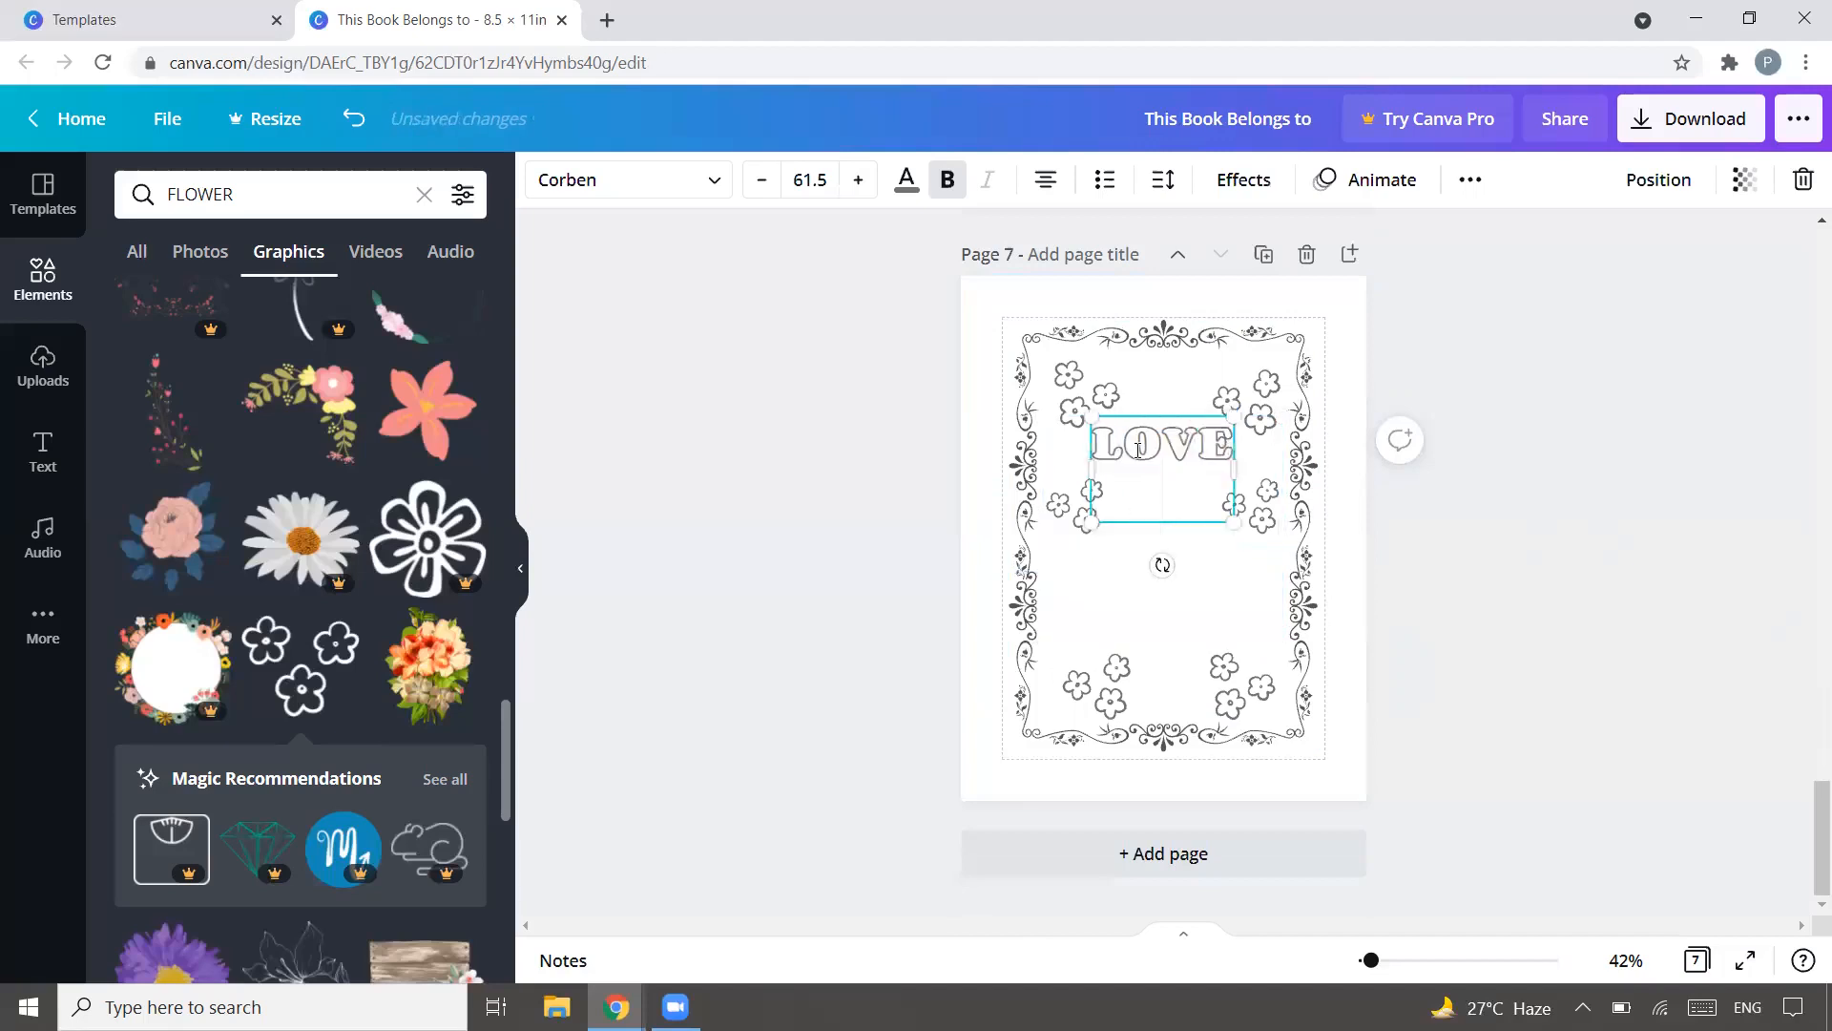
text(YOURSEF)
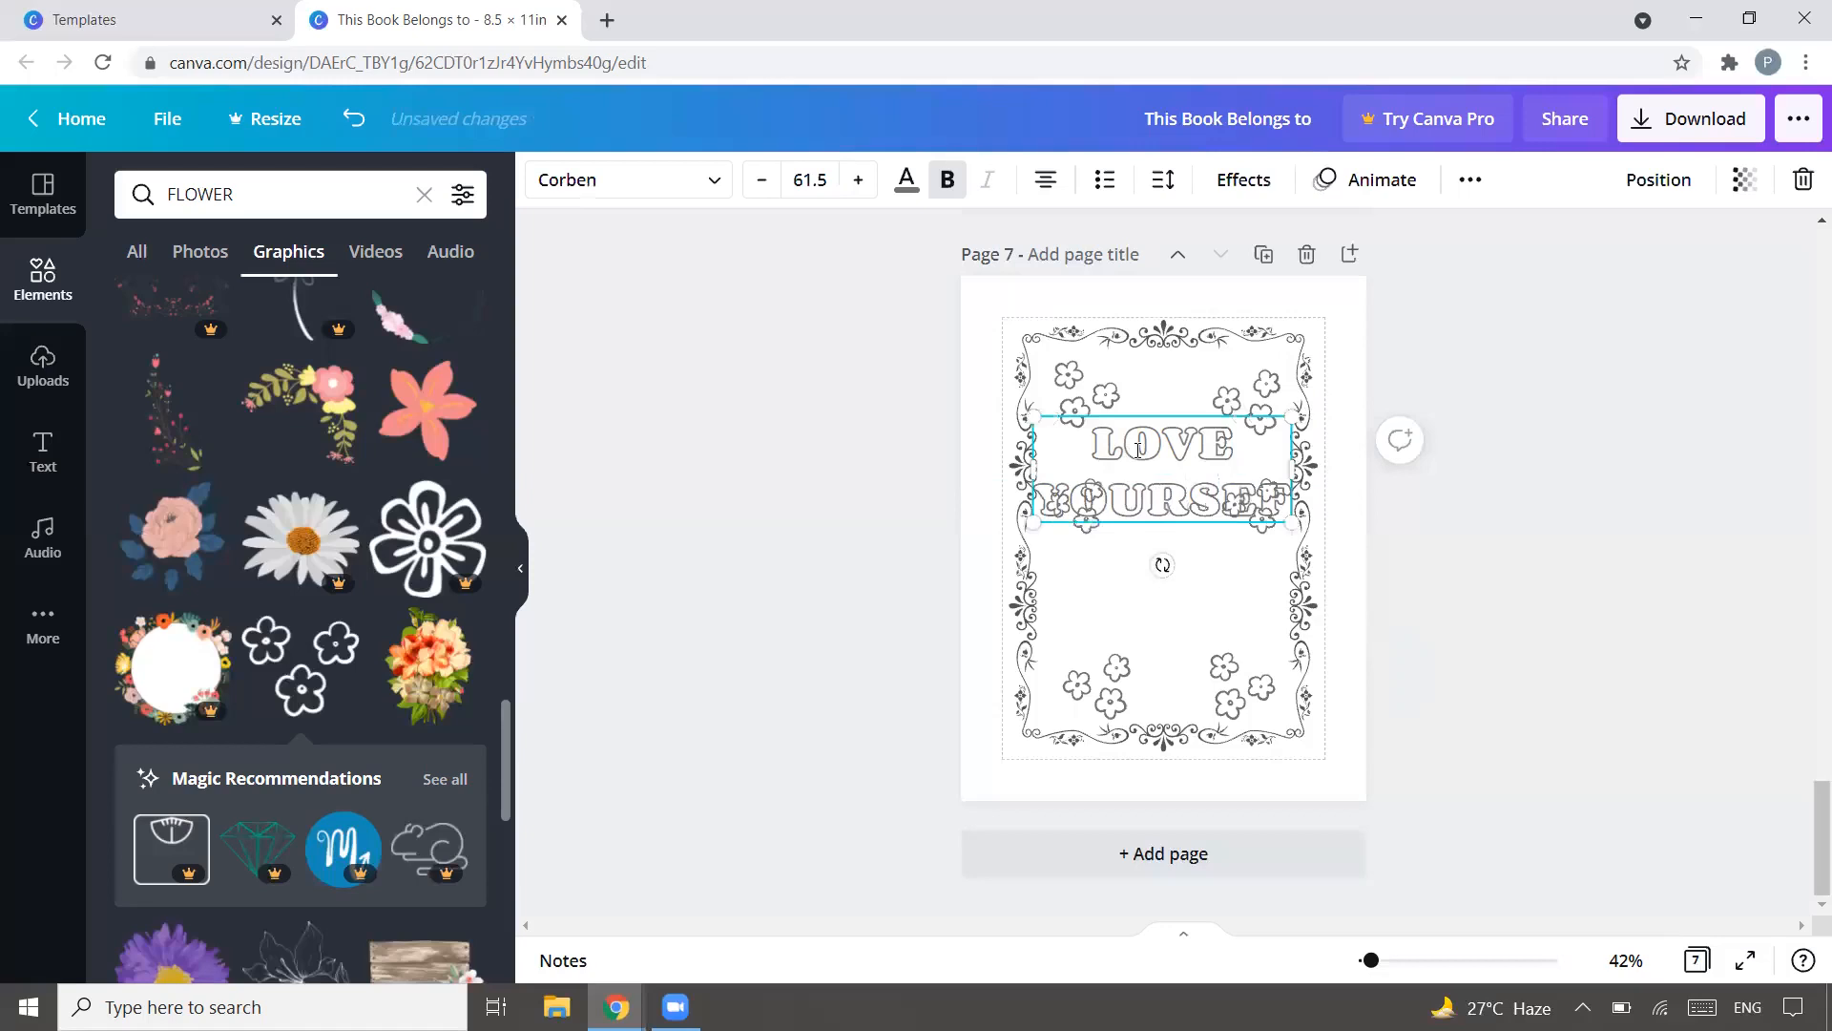
key(BackSpace)
text(LF)
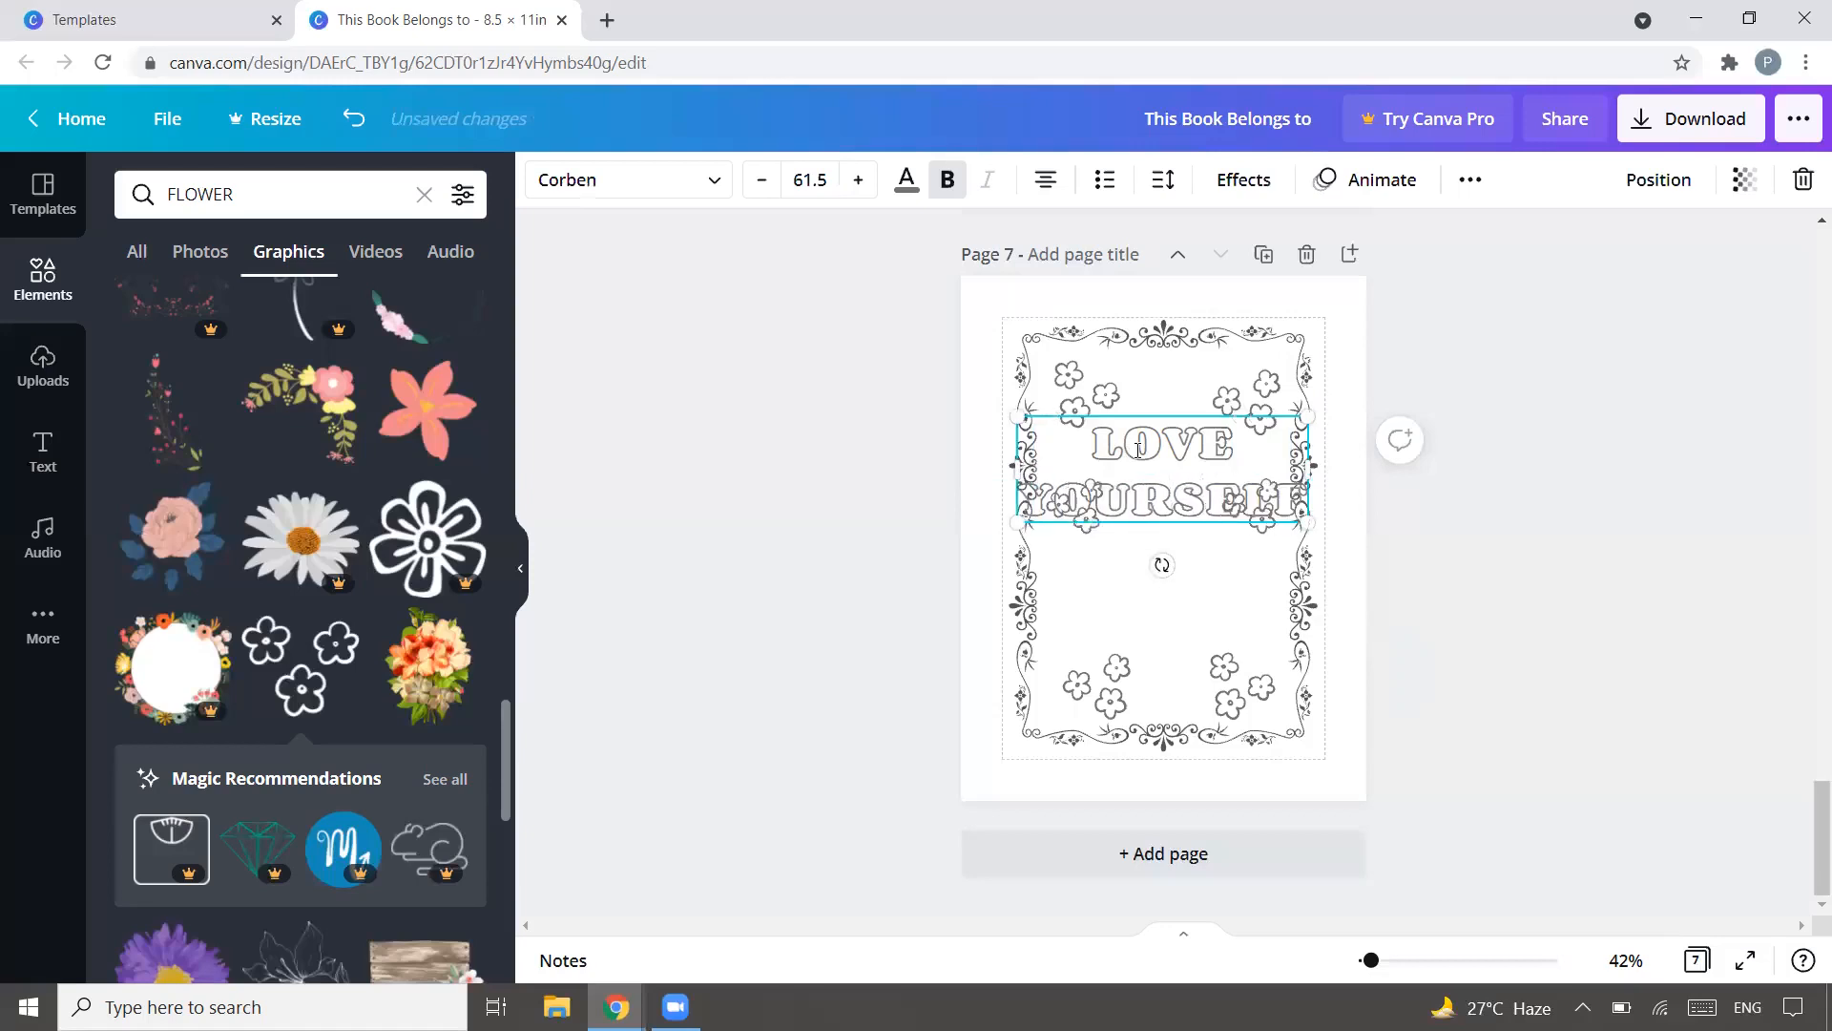
click(1479, 559)
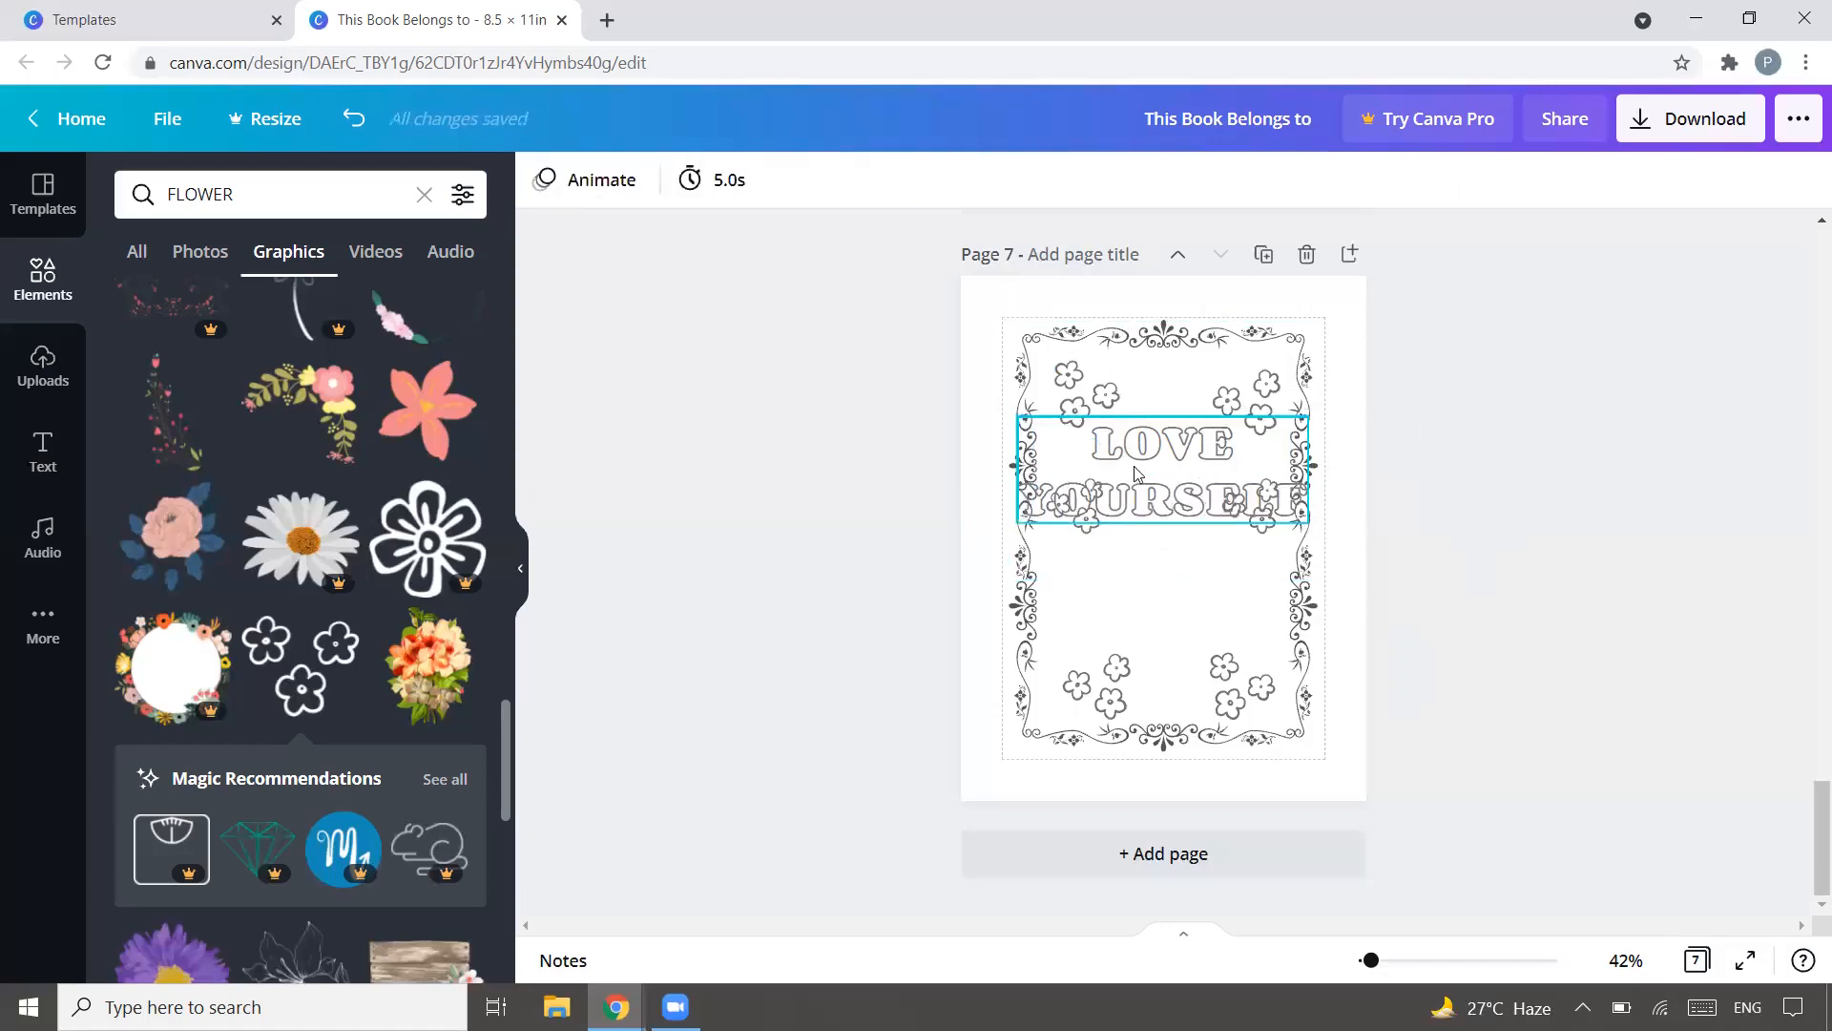
Step: Move the "LOVE YOURSELF" text down and shrink it to size 47.6 to fit inside the border
drag(1151, 512, 1161, 567)
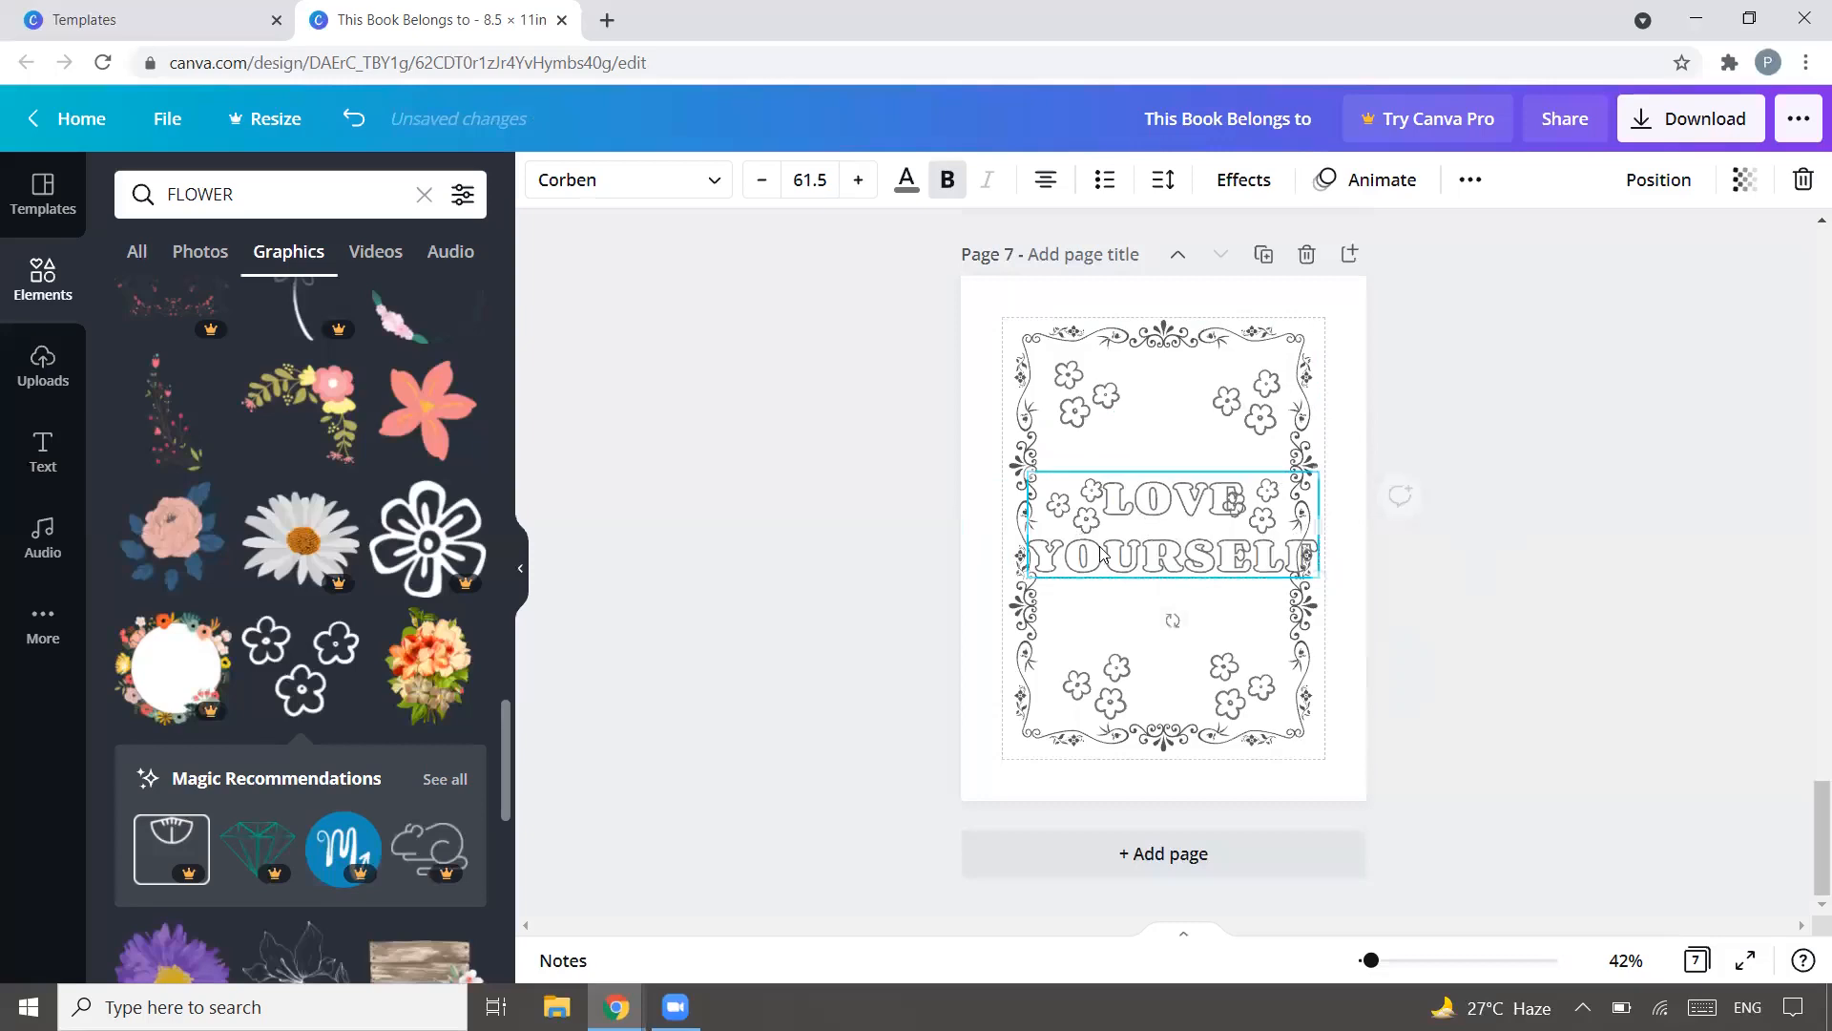
drag(1027, 576, 1058, 569)
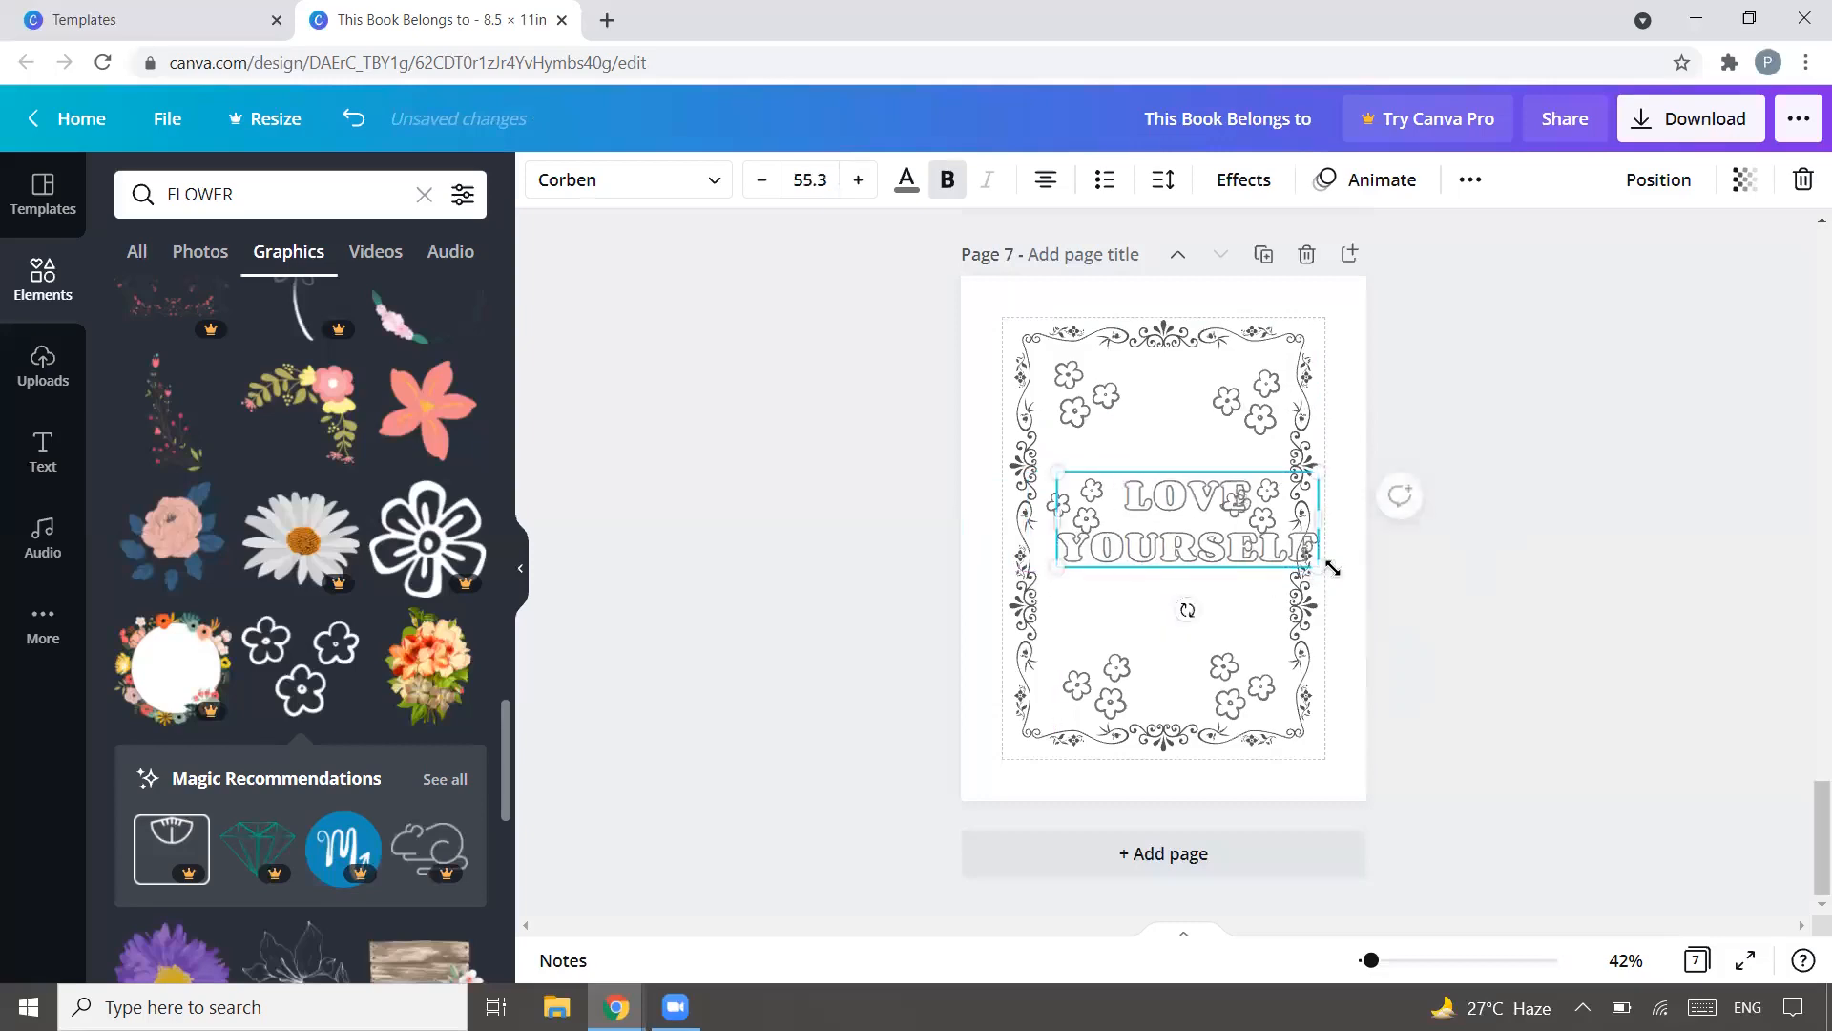
drag(1308, 569, 1282, 554)
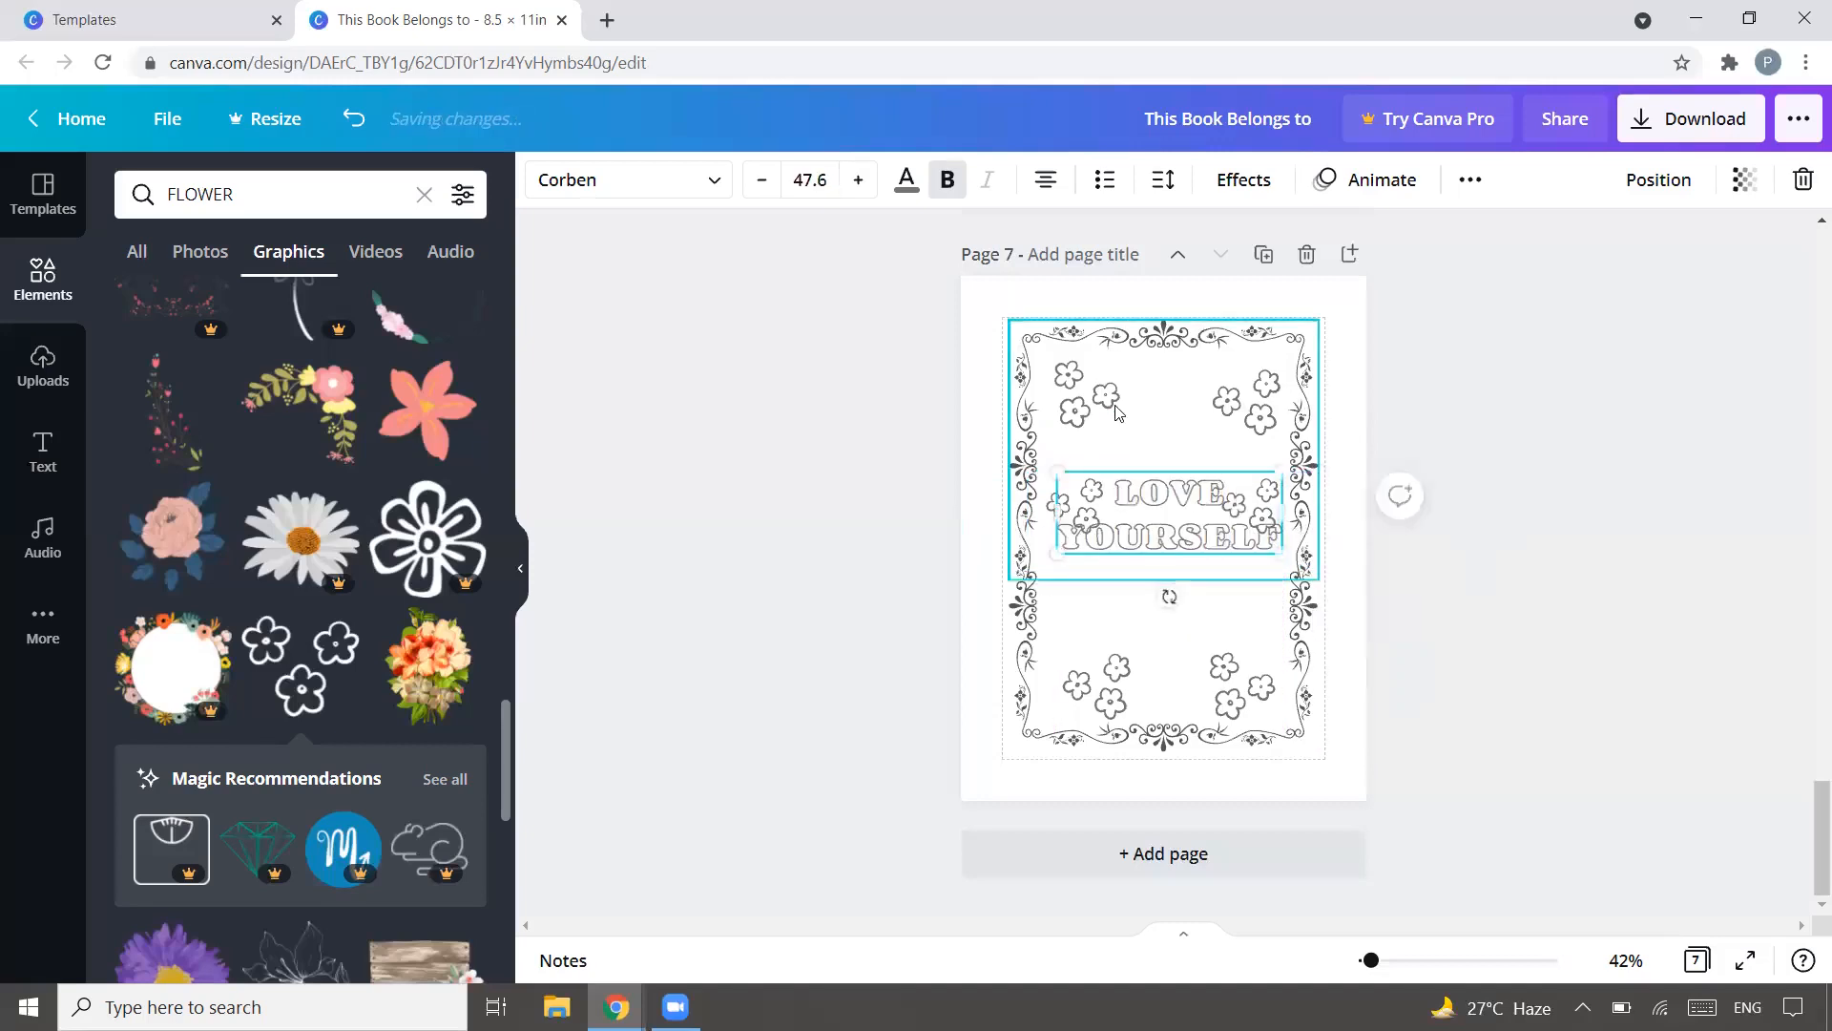
Step: Move the two small flower clusters below "YOURSELF", and nudge the text and the two upper clusters into a looser arrangement
drag(1069, 504, 1068, 602)
drag(1248, 492, 1186, 587)
drag(1181, 493, 1164, 480)
drag(1112, 395, 1112, 422)
drag(1240, 390, 1223, 389)
Step: Spread the four lower flower clusters below "YOURSELF": one on each side and two stacked near the centre
drag(1195, 617, 1196, 623)
drag(1109, 678, 1262, 644)
drag(1088, 635, 1071, 658)
drag(1182, 607, 1145, 598)
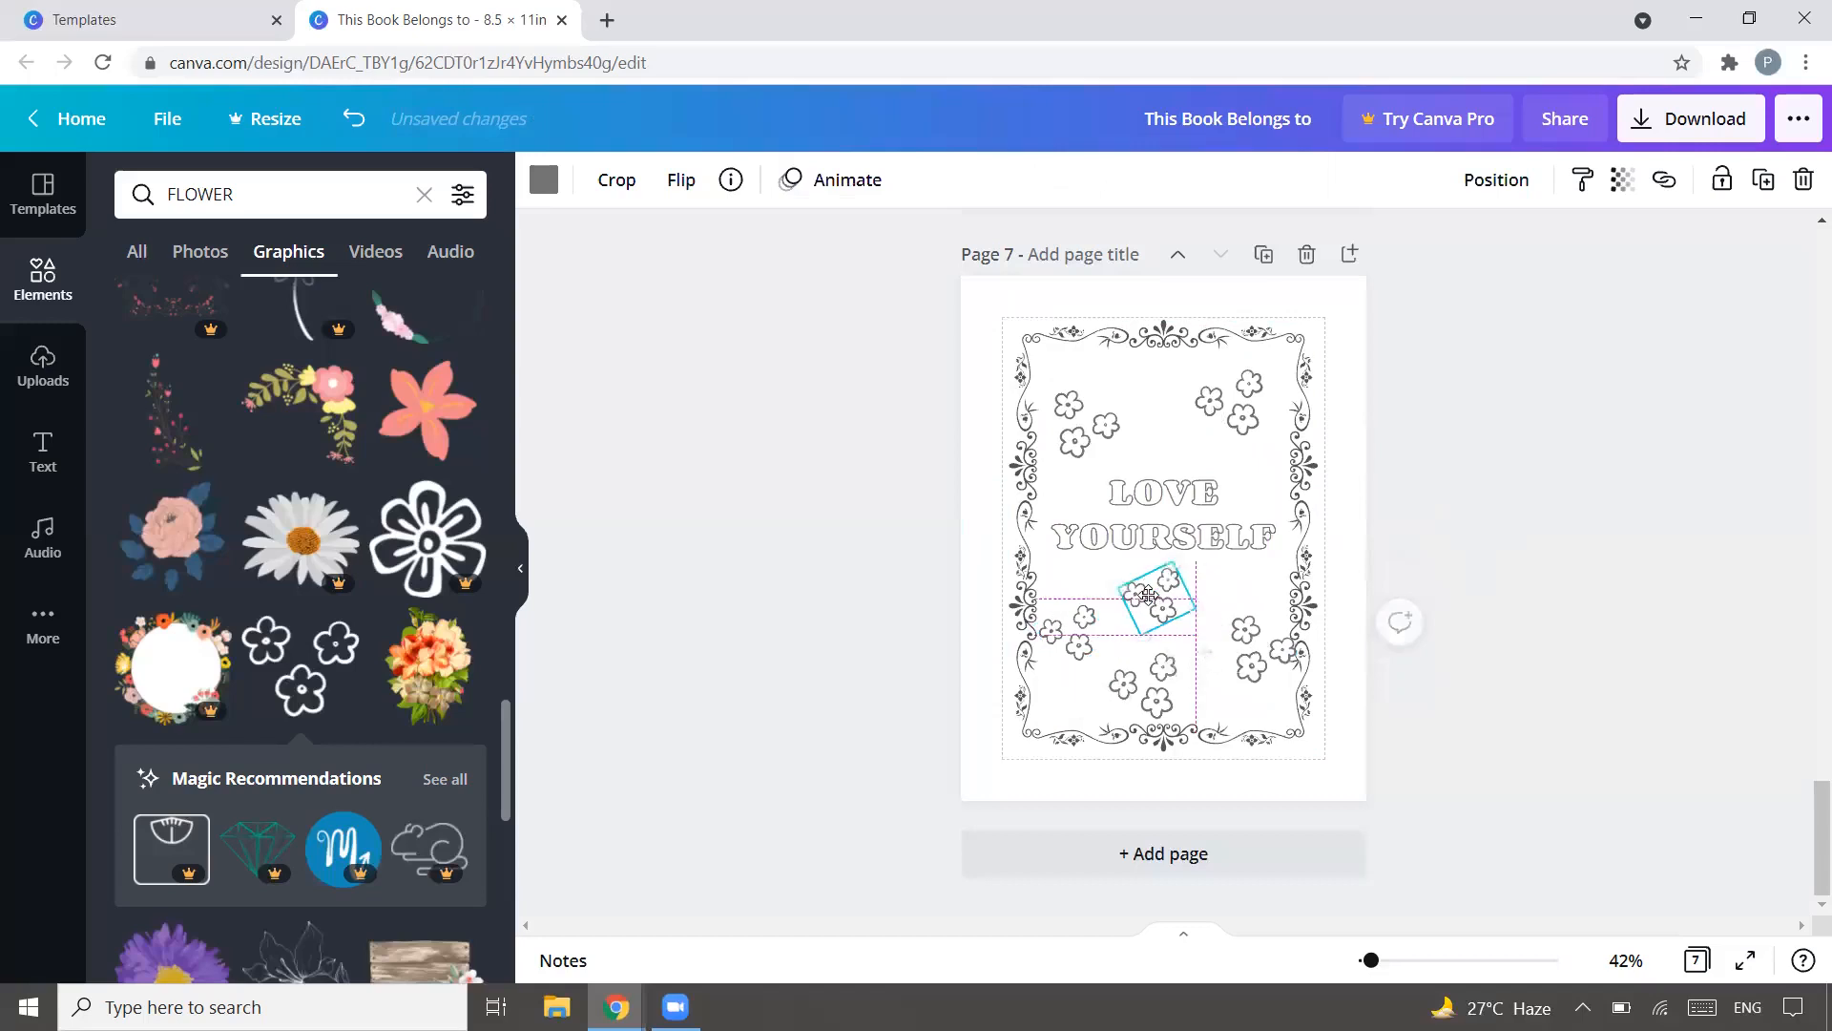
drag(1160, 692, 1182, 689)
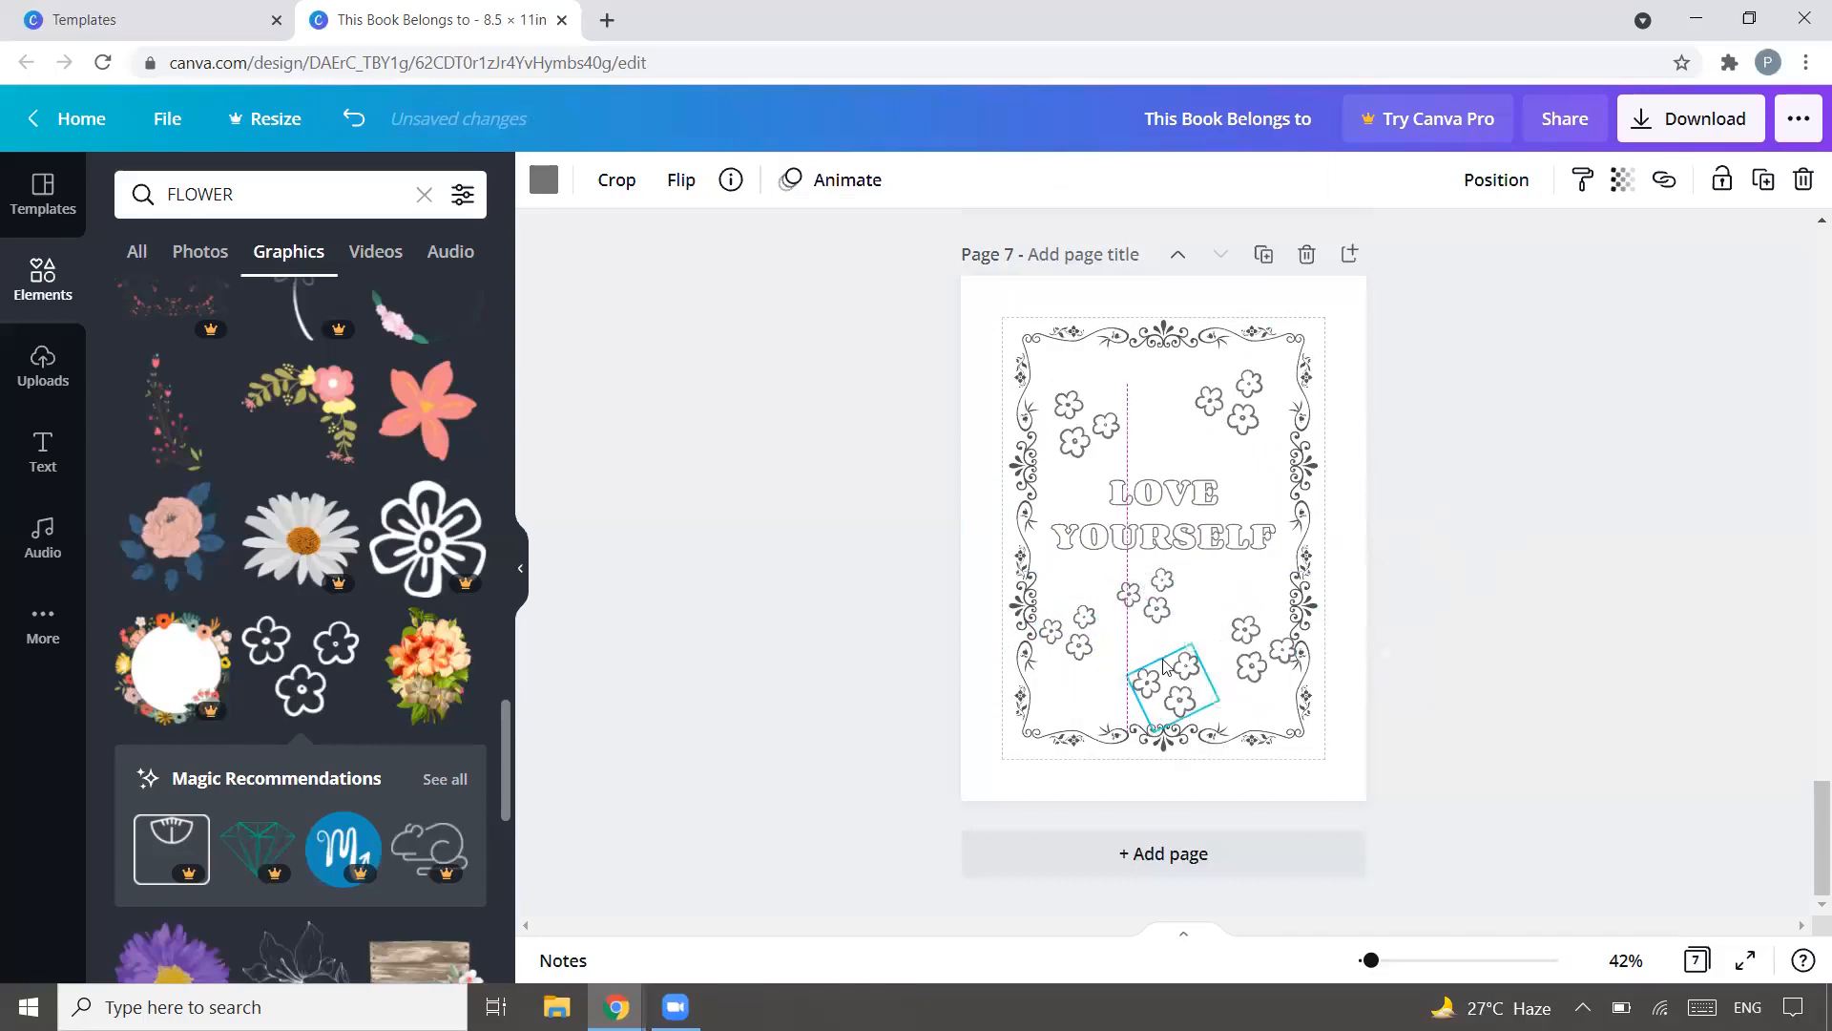
drag(1147, 600, 1169, 599)
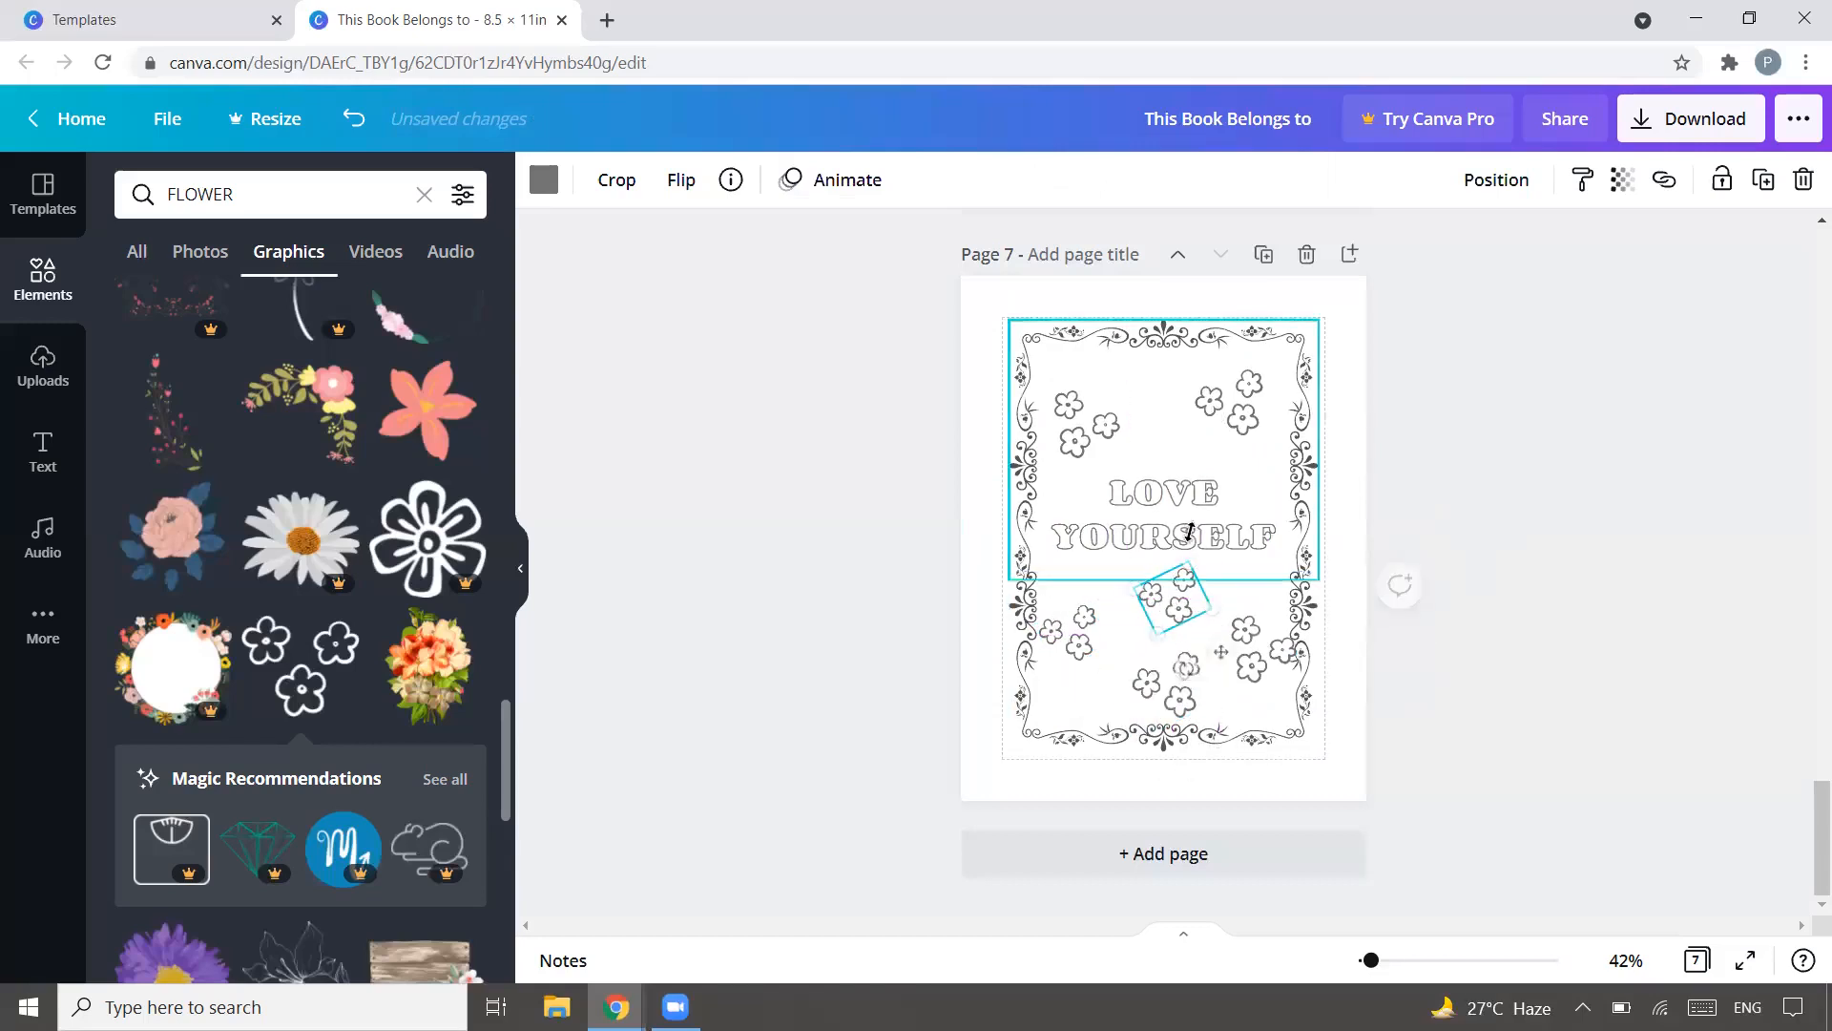
Step: Enlarge the "LOVE YOURSELF" text to size 48.8 and recentre it between the border sides
click(1190, 530)
drag(1274, 554, 1279, 565)
click(1475, 491)
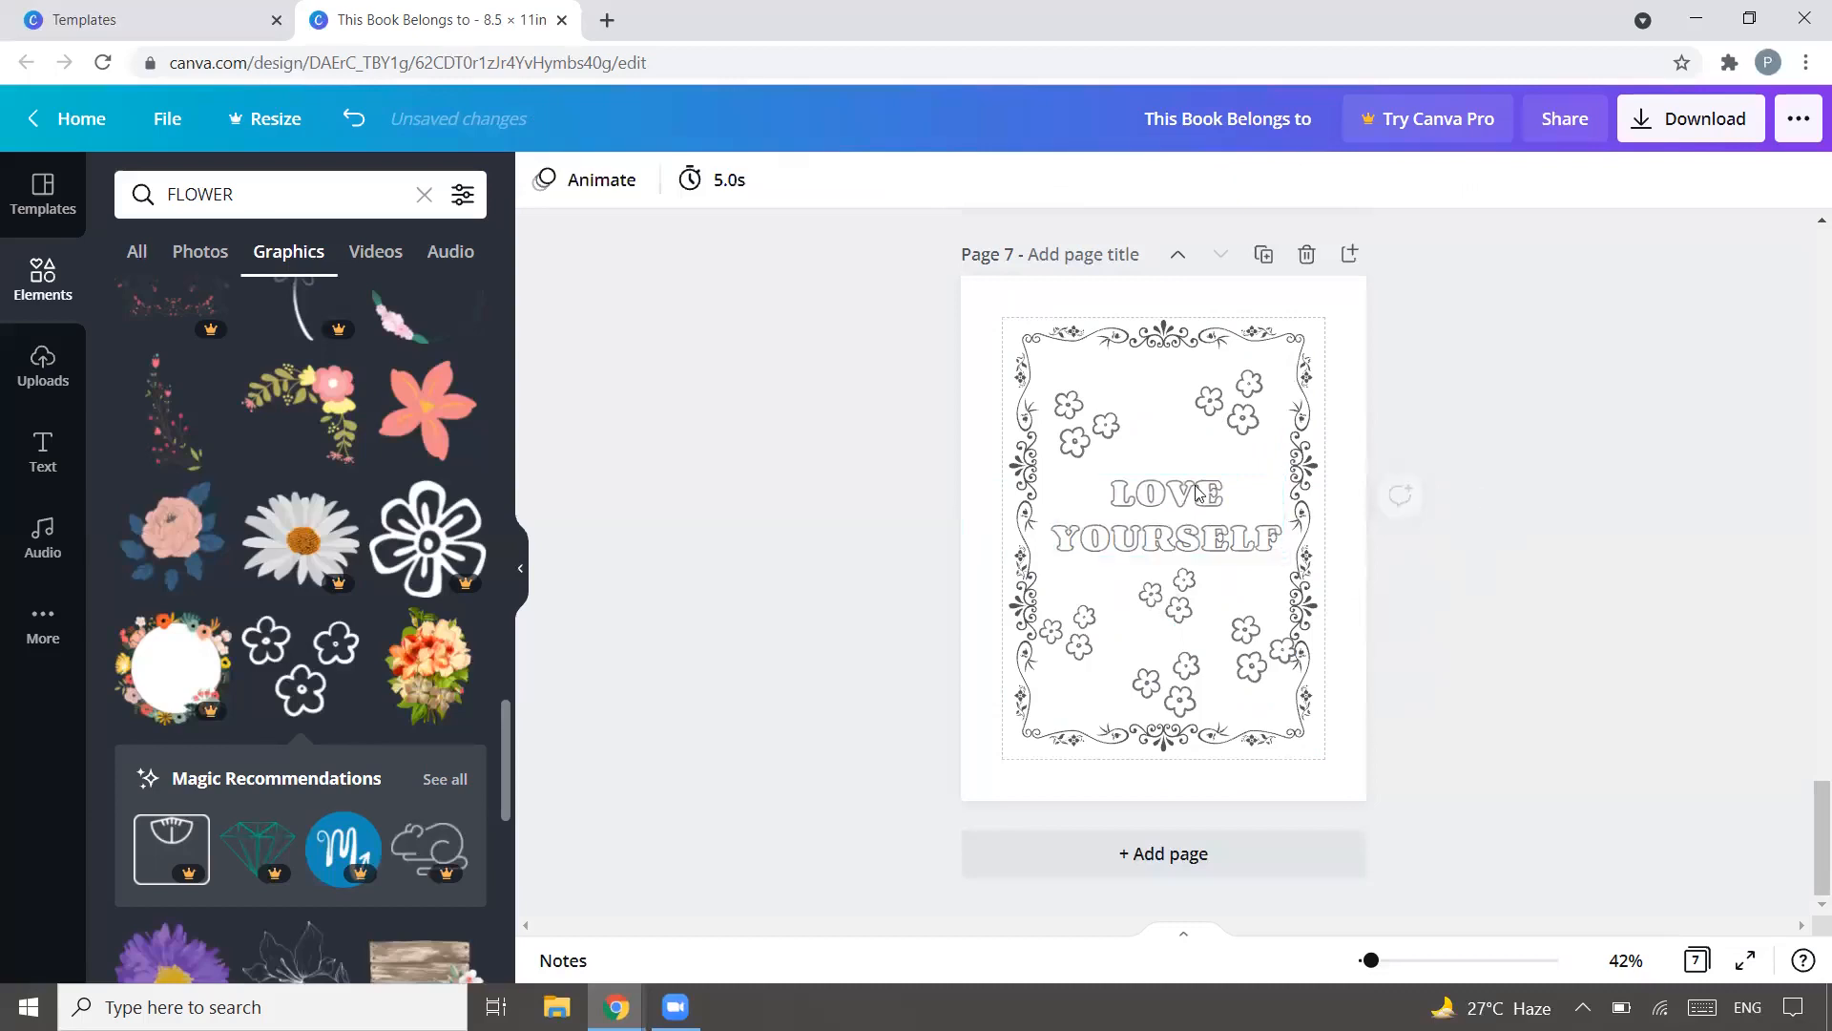
click(1183, 501)
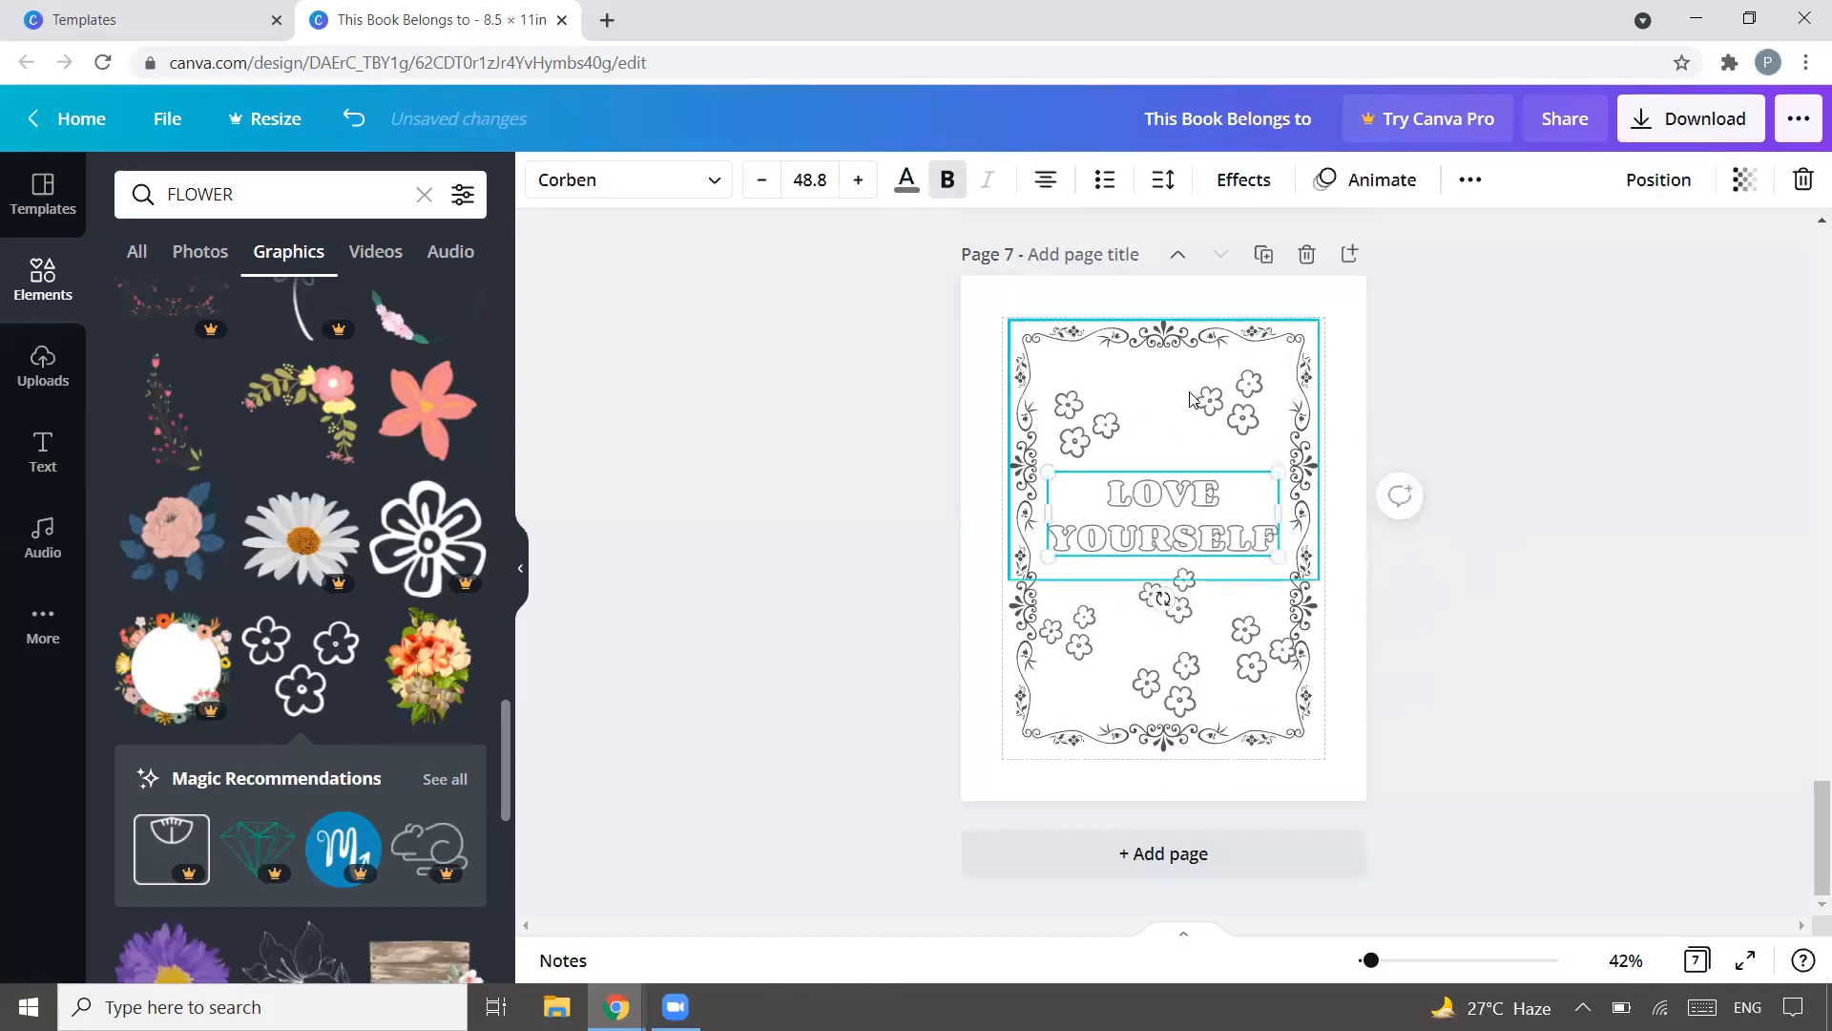
Step: Duplicate page 7 and replace the copy's quote with "BE POSITIVE" on two lines
click(1258, 254)
click(1183, 498)
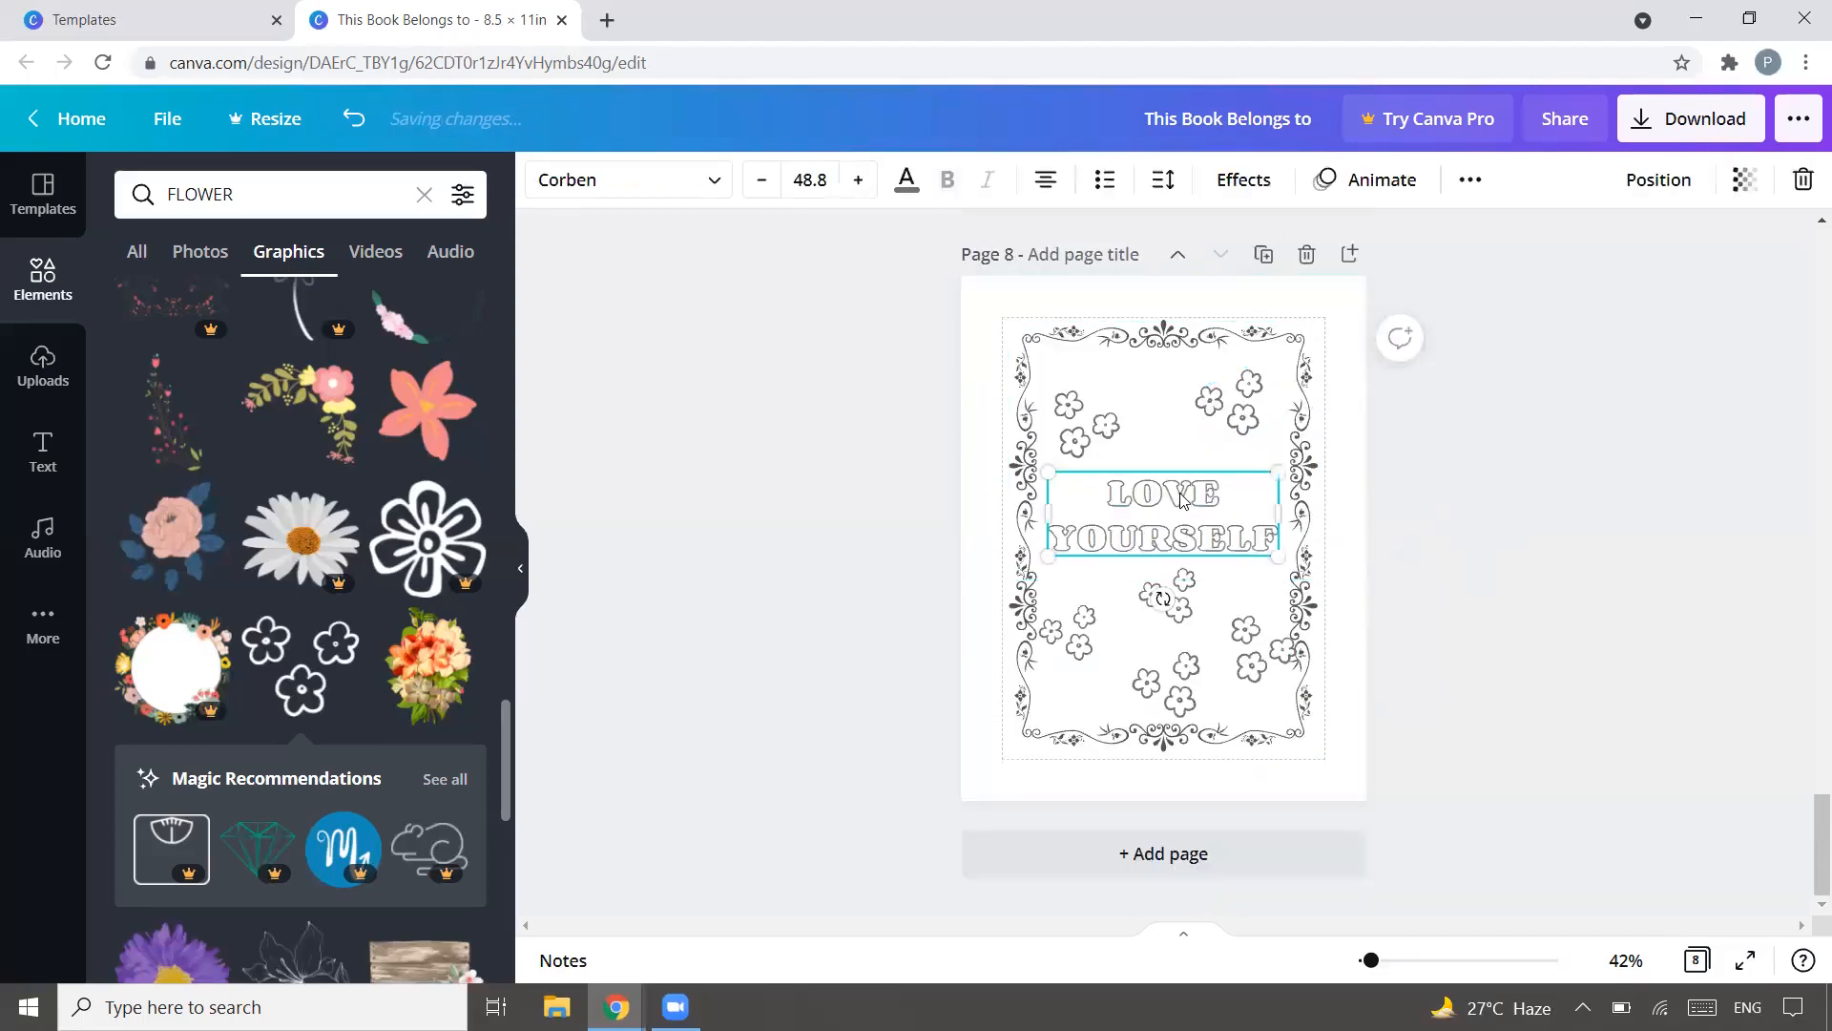
drag(1268, 531, 1098, 499)
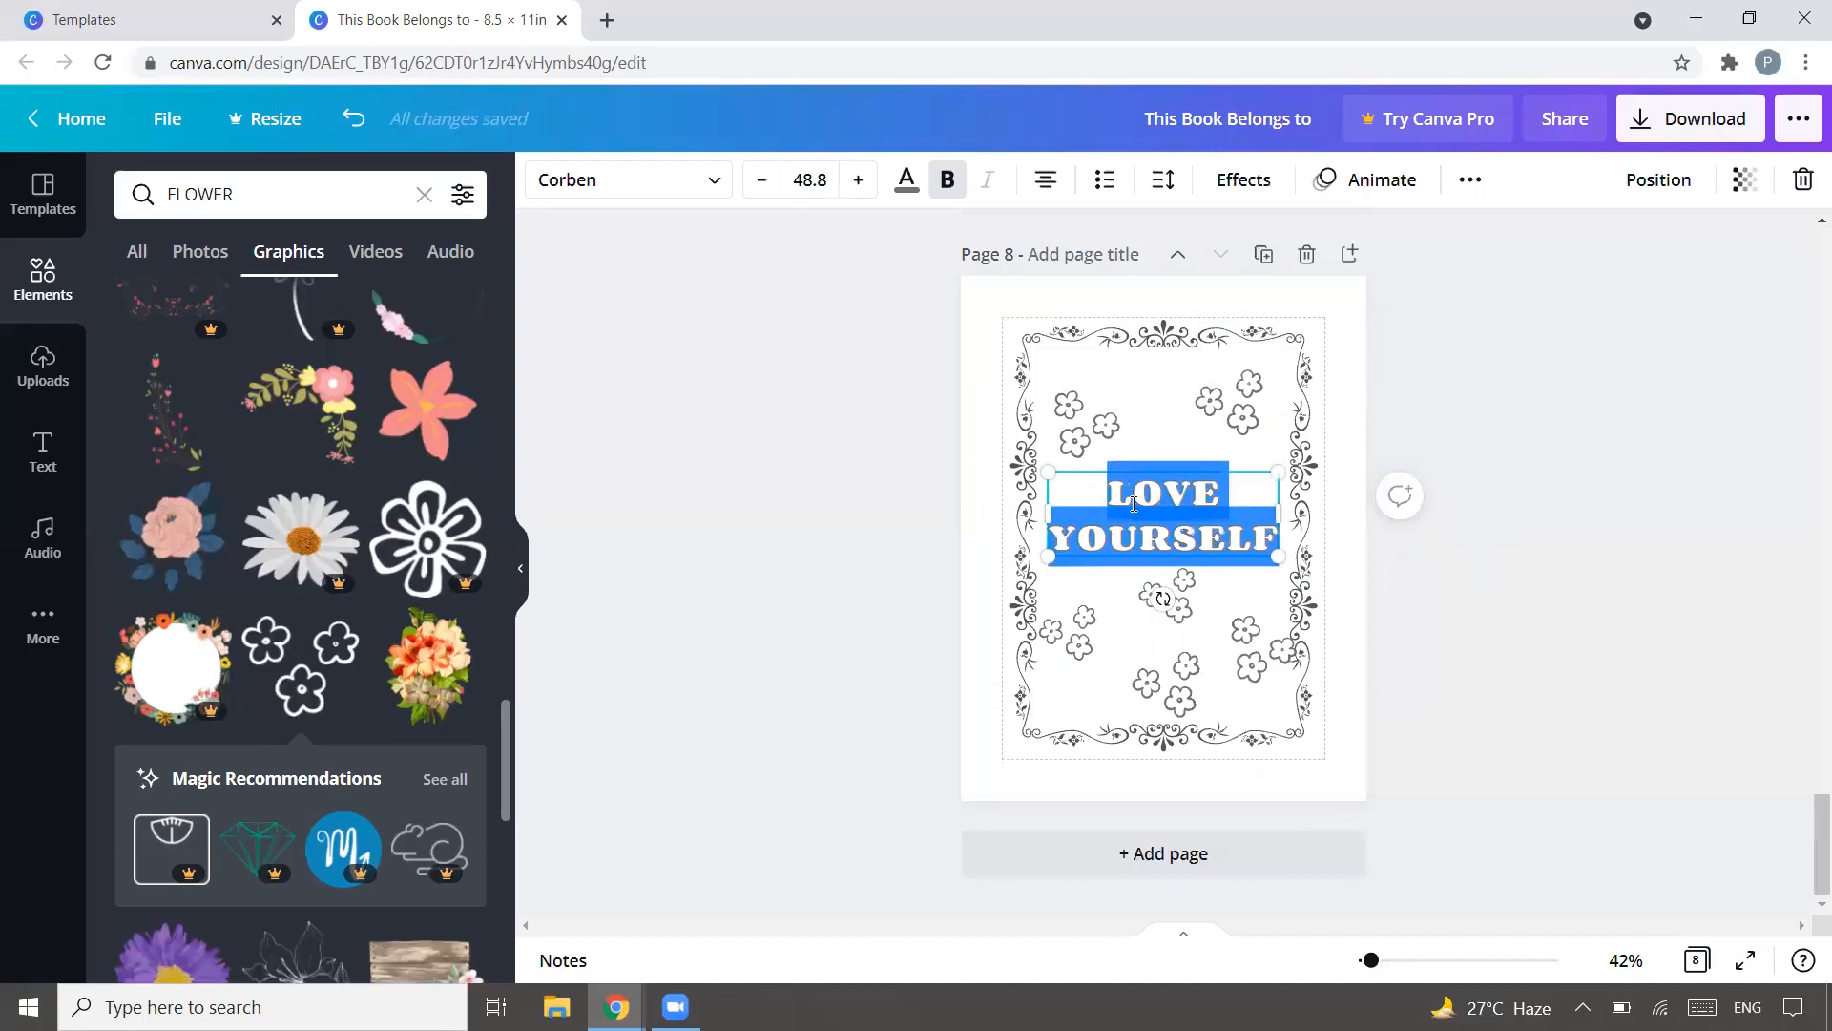
text(BE POSIT)
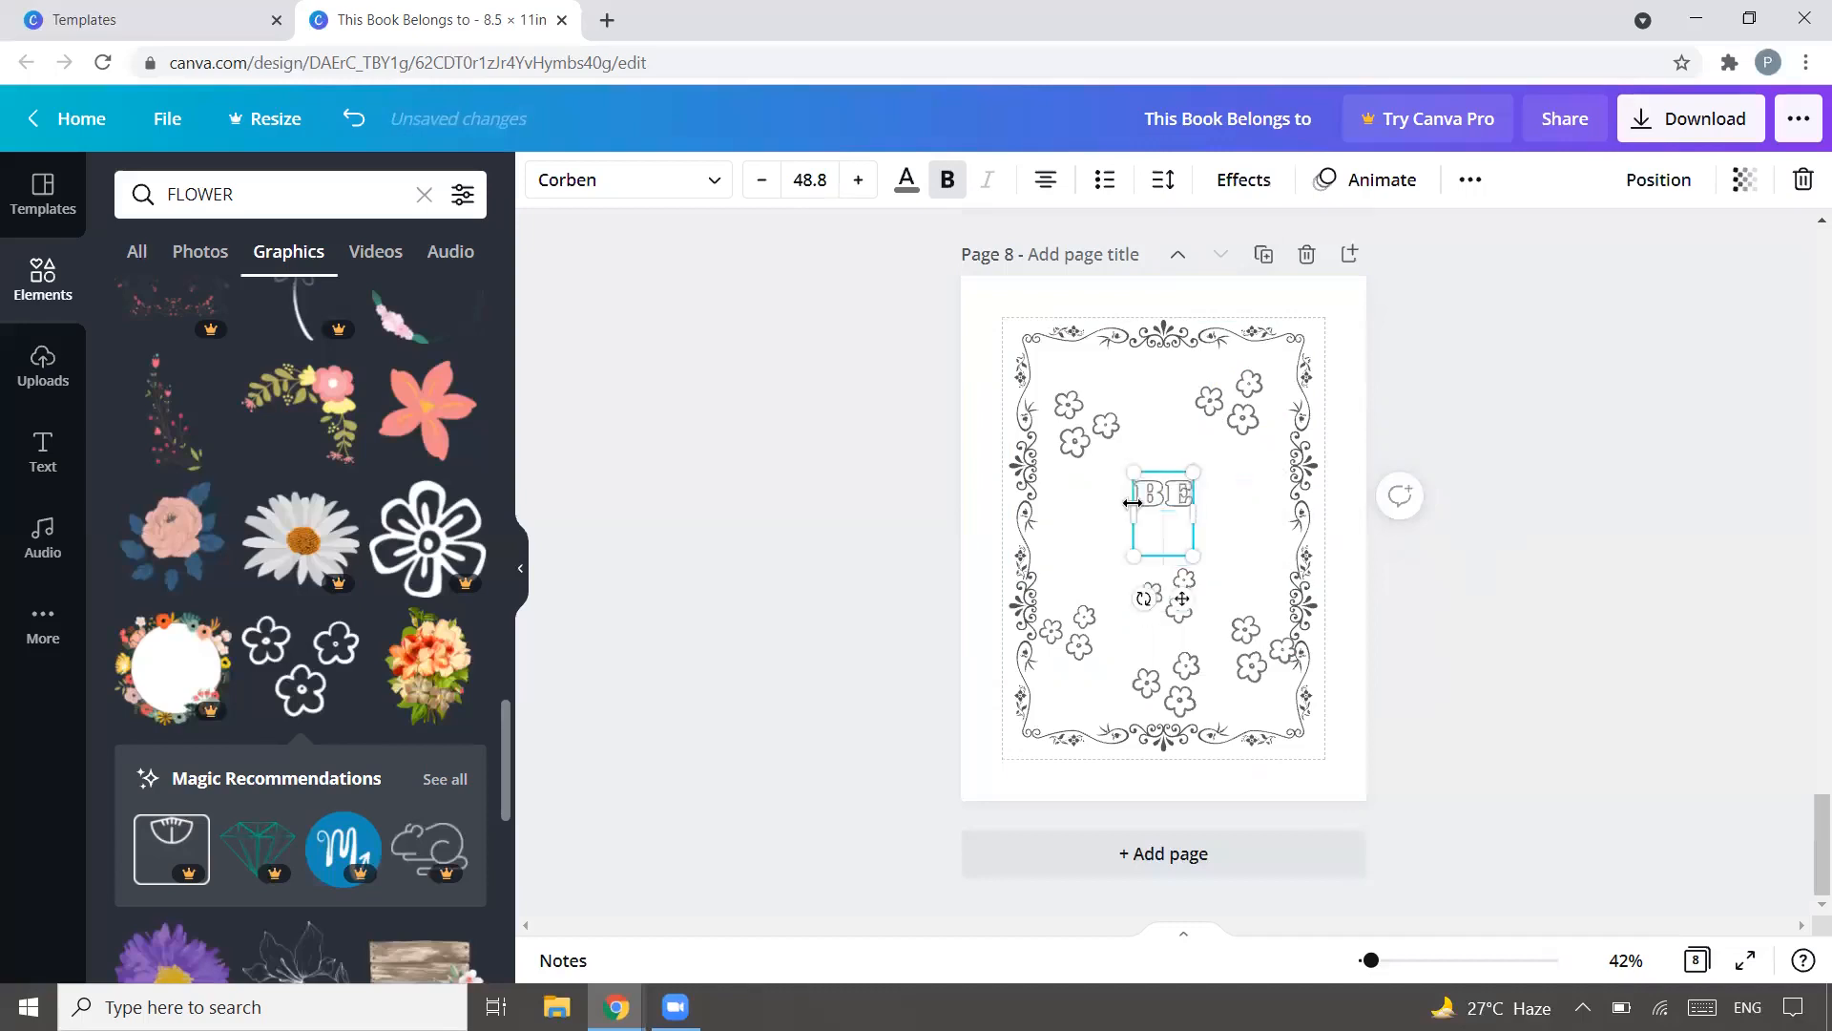
text(IVE)
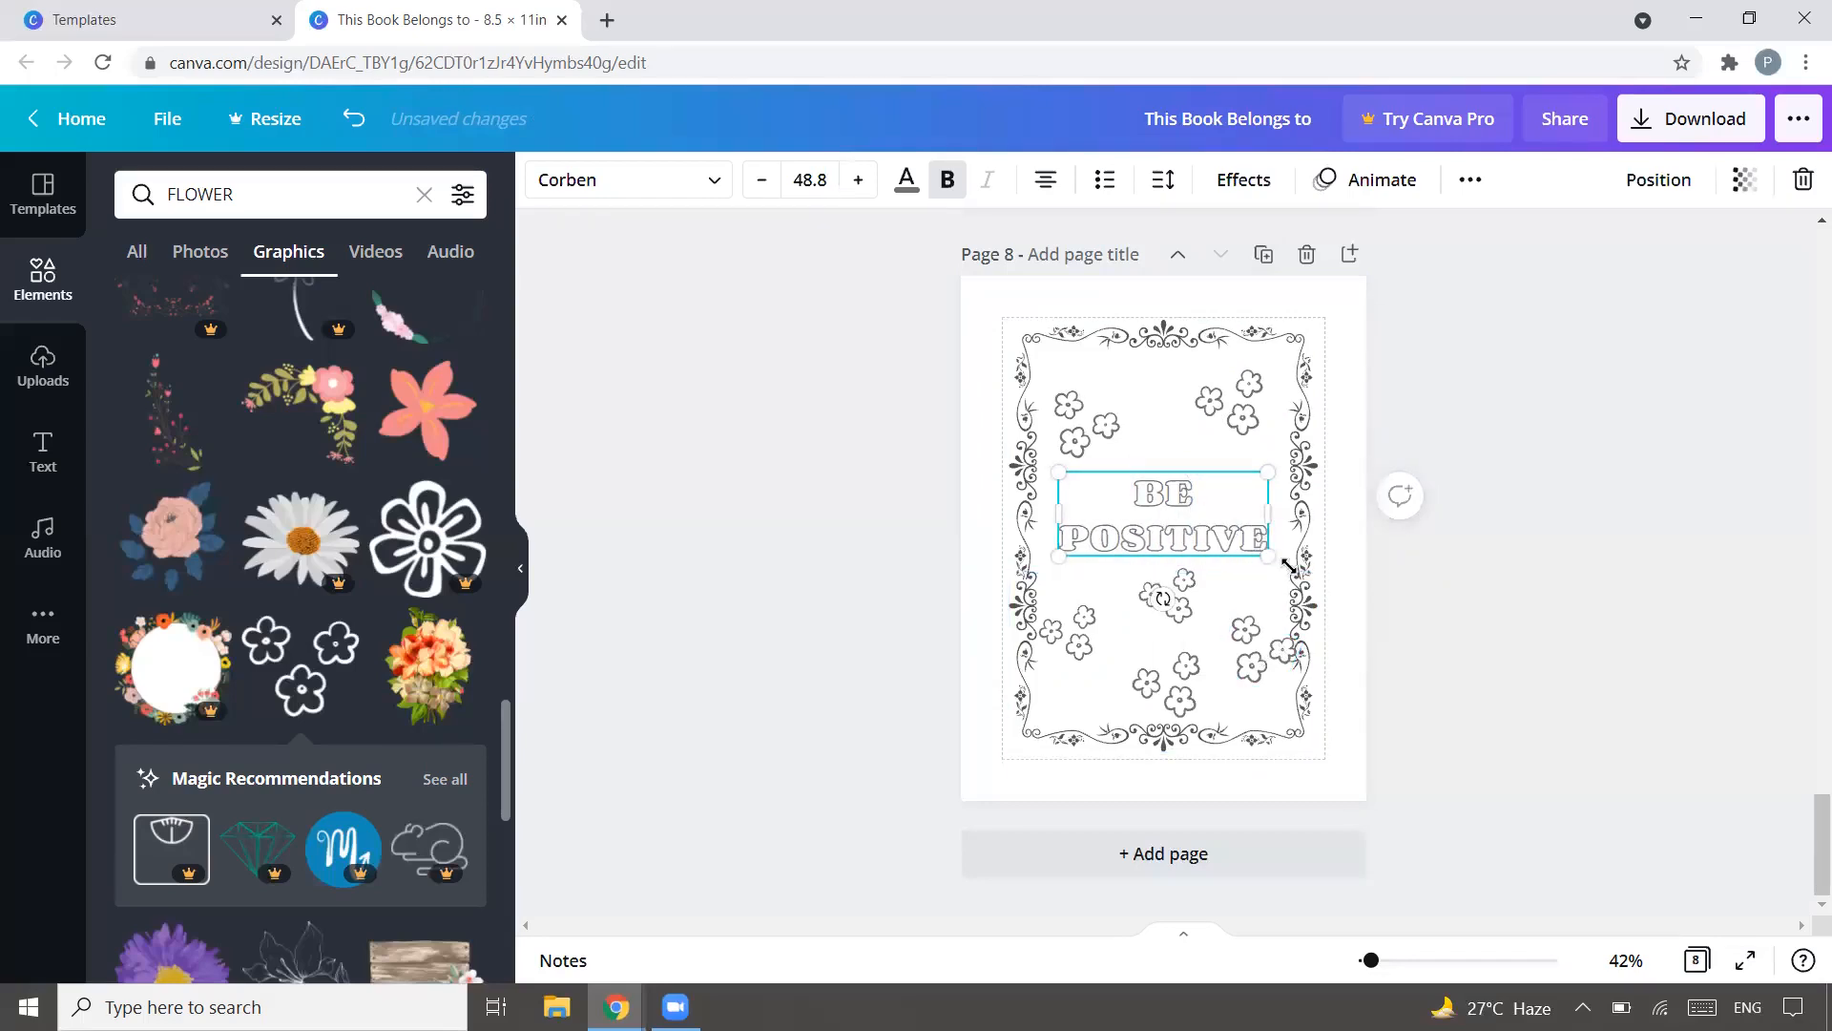
Step: Enlarge the "BE POSITIVE" text to size 57.1 and centre it between the border sides
drag(1304, 573, 1304, 573)
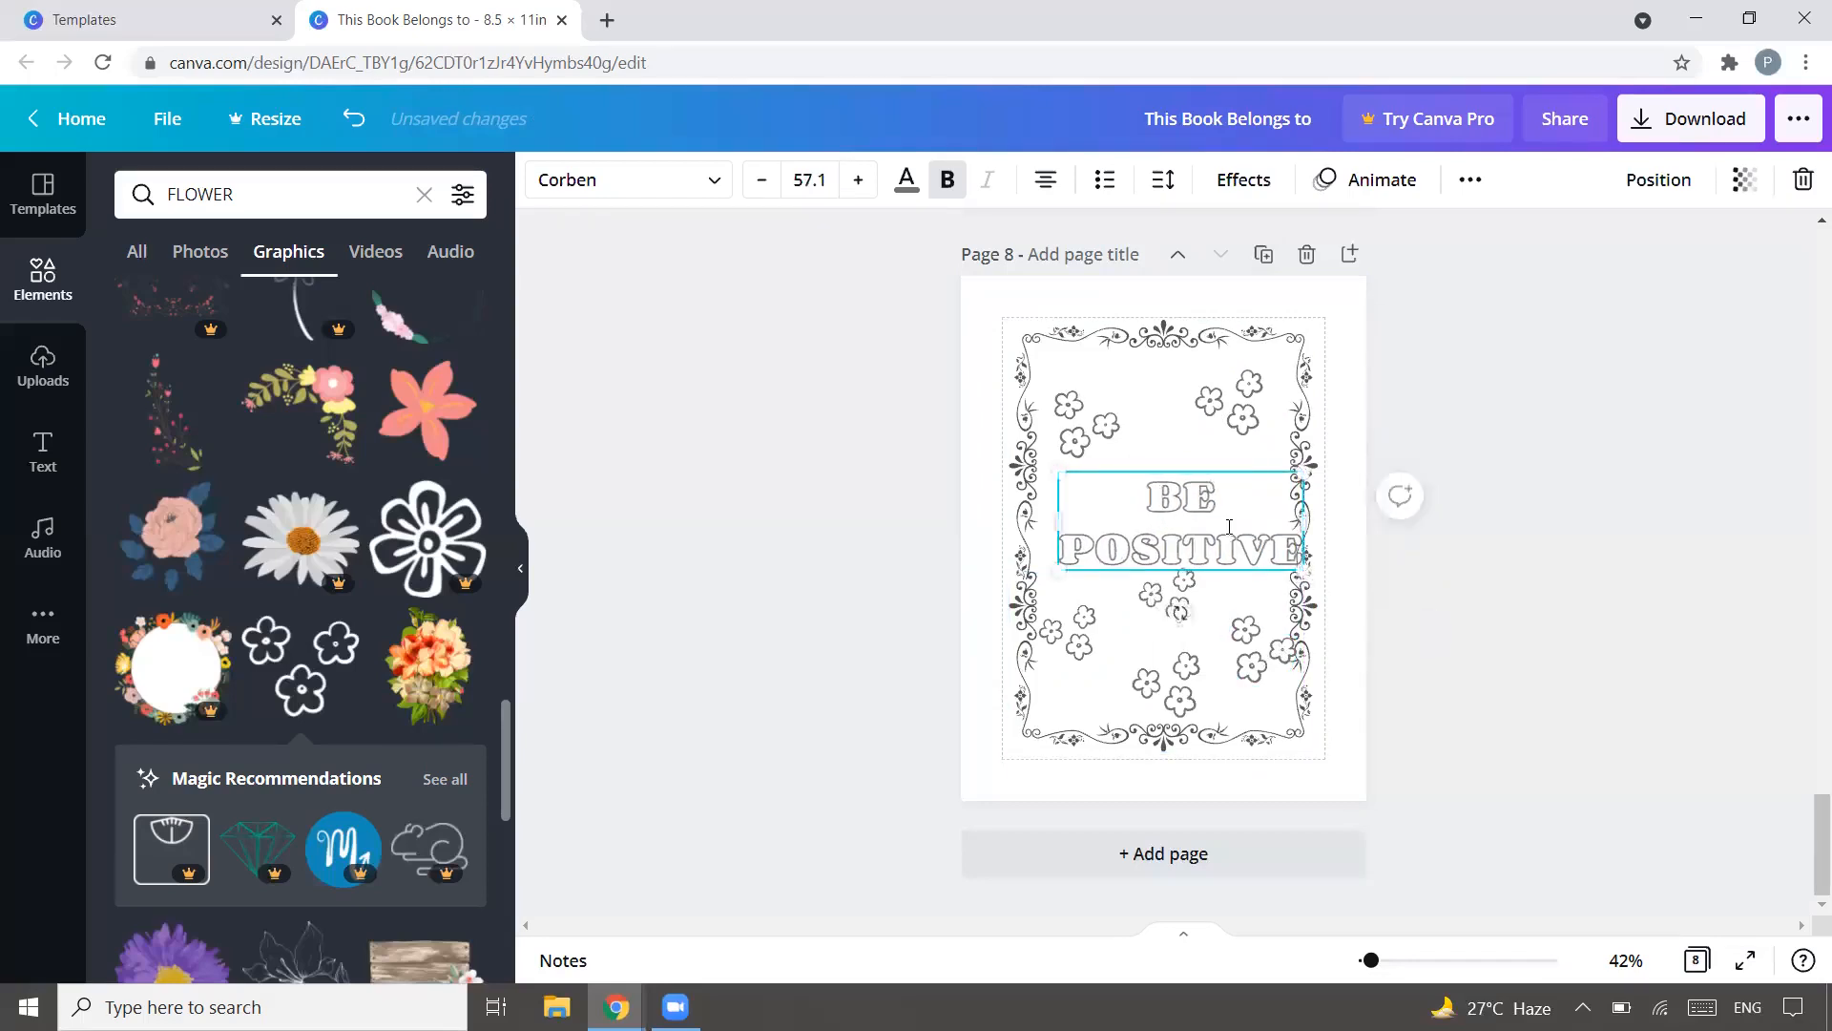
click(1484, 544)
drag(1200, 525, 1184, 525)
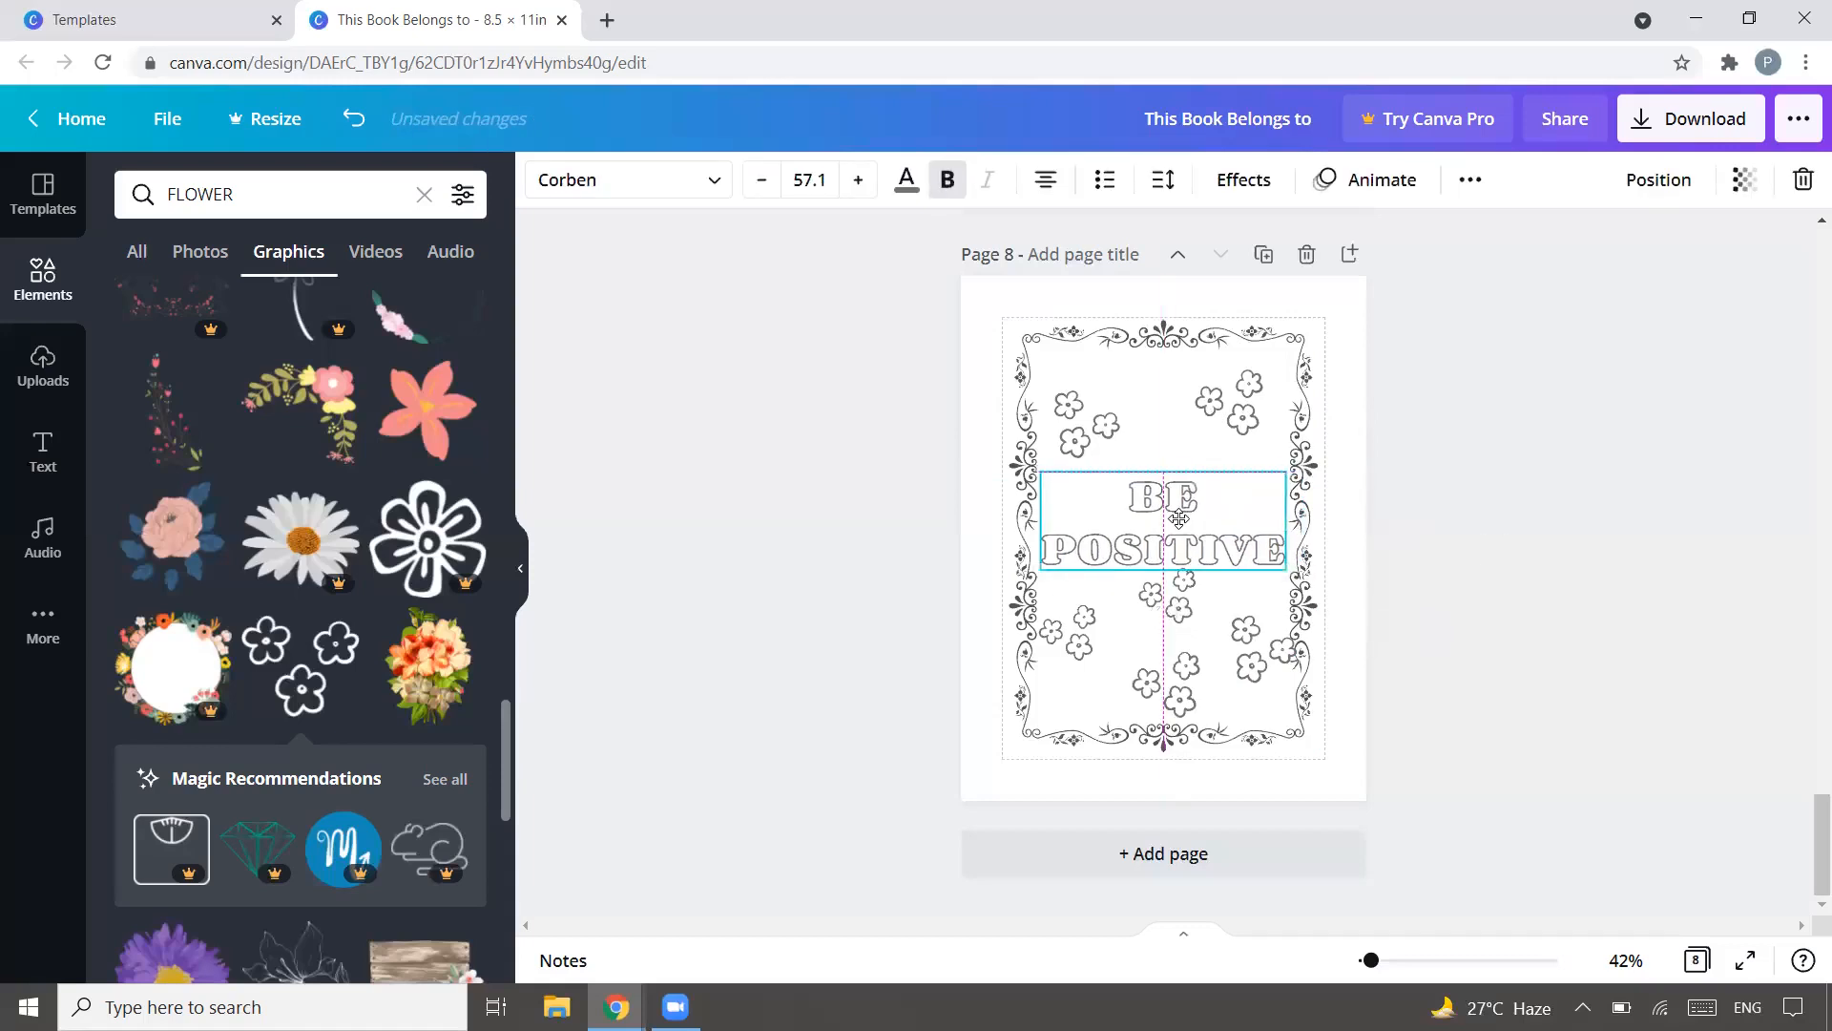
click(1532, 524)
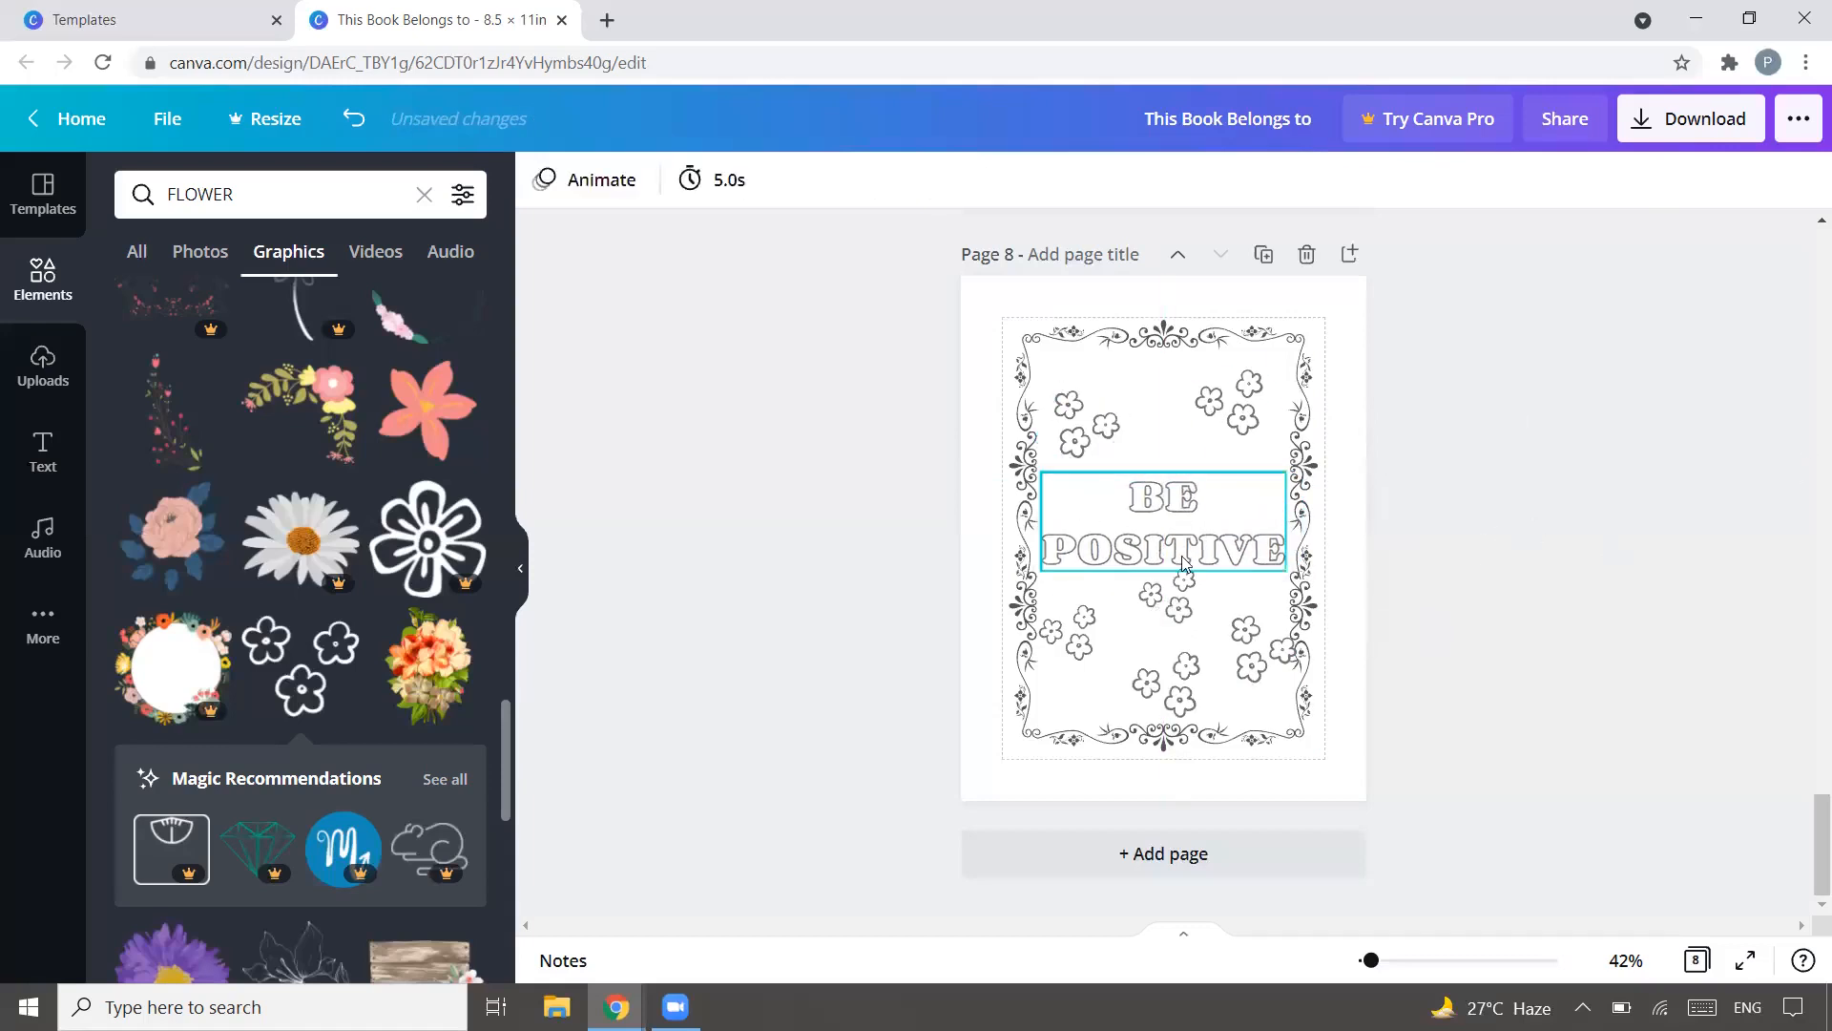
Step: Move the small flower cluster above "BE POSITIVE", lower the two upper side clusters, and shift the lower side and bottom clusters upward
click(1181, 611)
drag(1180, 603, 1257, 438)
drag(1104, 423, 1102, 461)
drag(1226, 450, 1235, 466)
drag(1172, 387, 1175, 405)
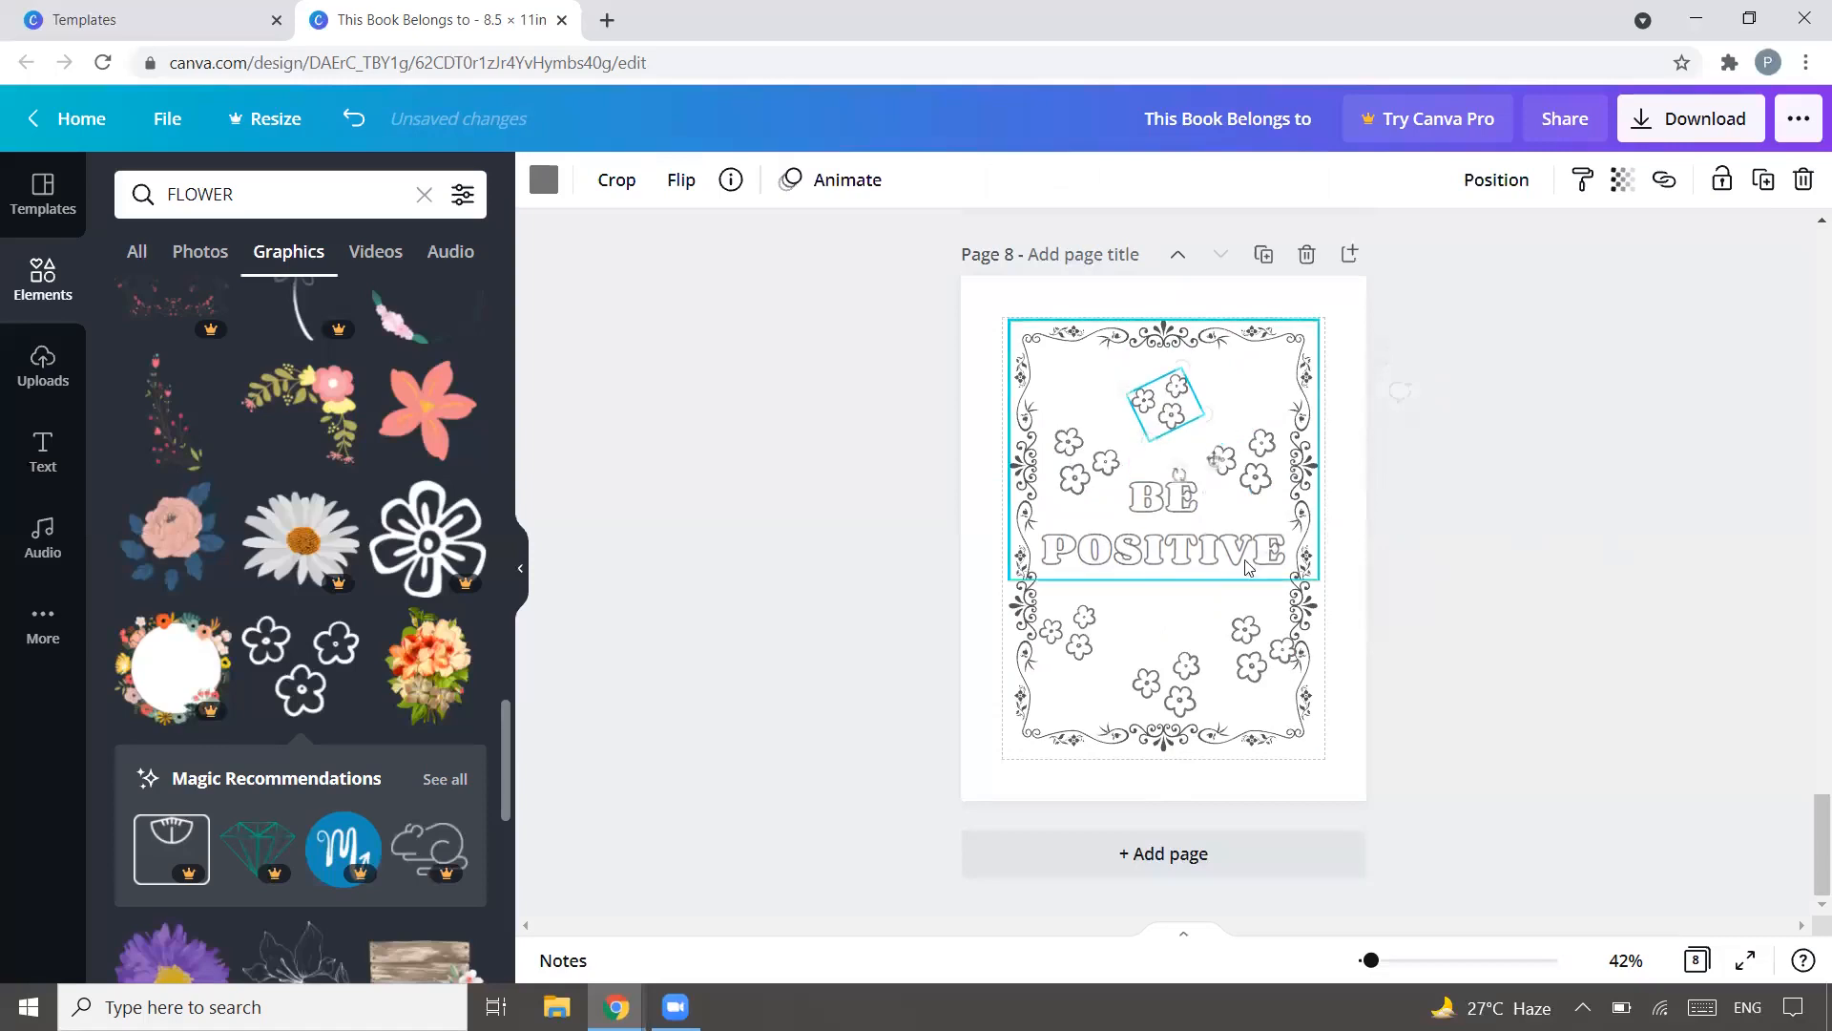
drag(1253, 649, 1245, 622)
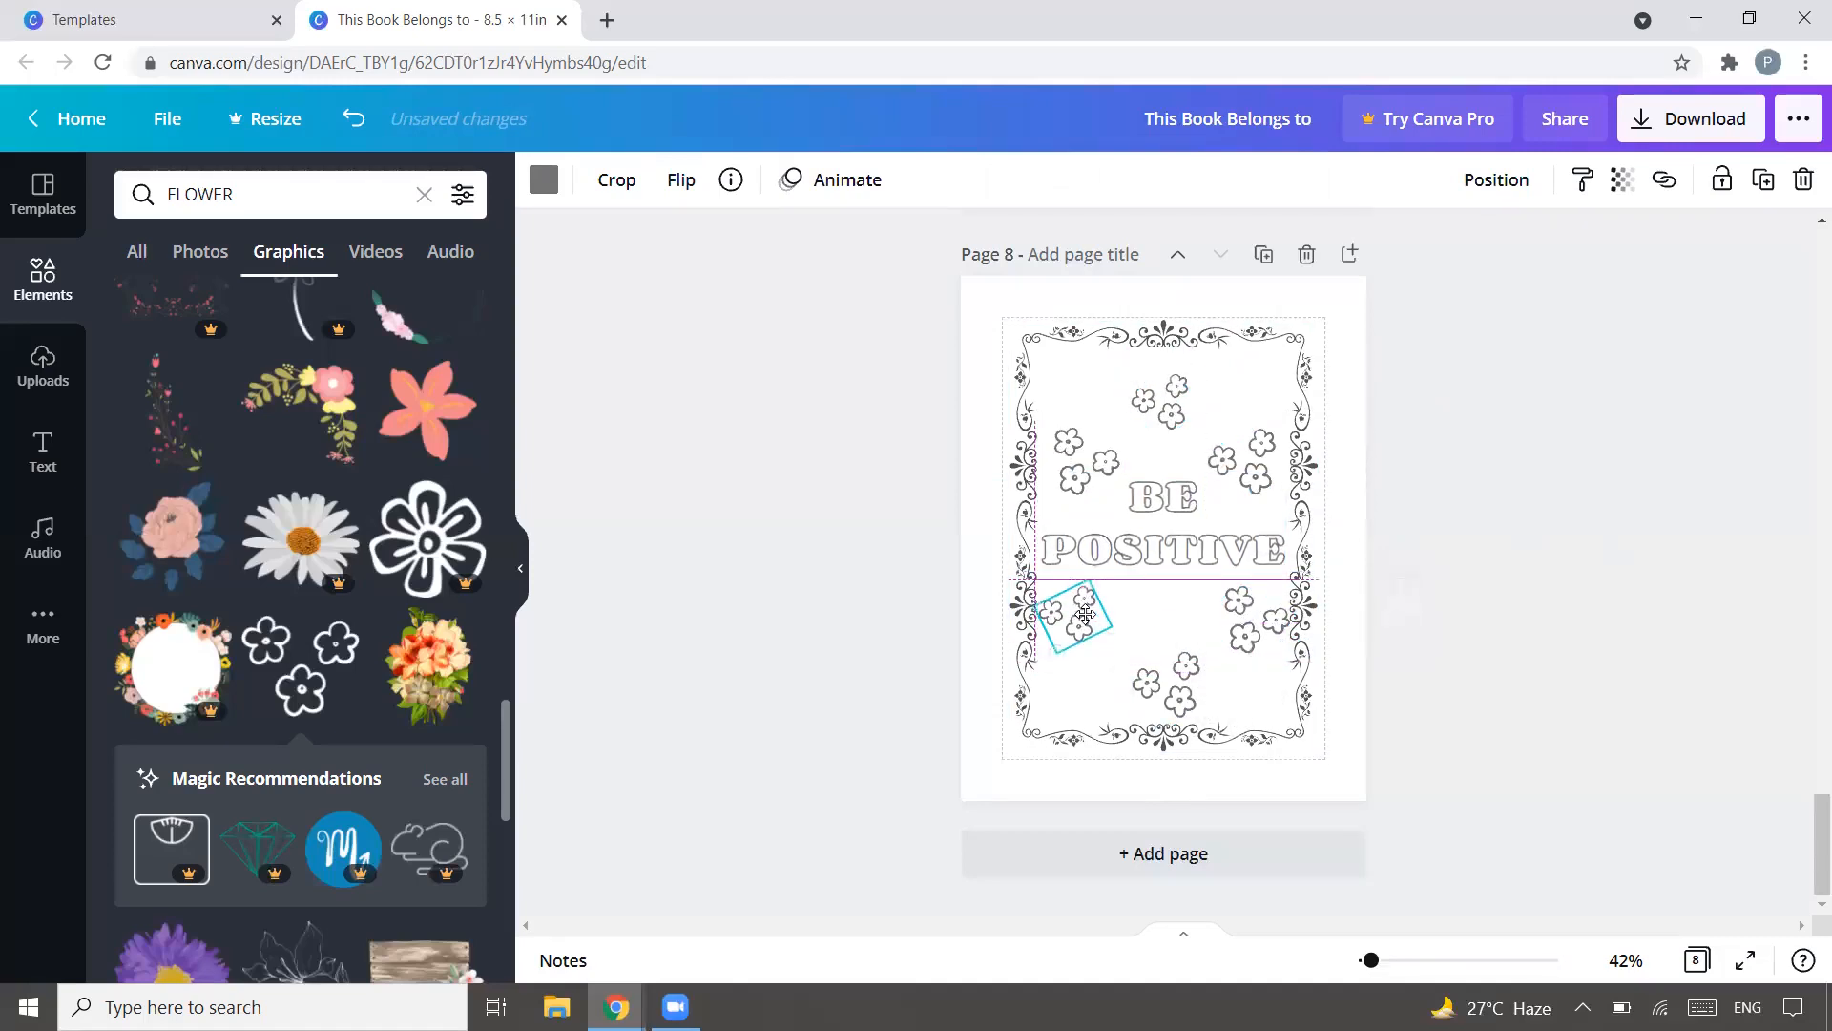
click(1165, 670)
drag(1164, 670, 1145, 655)
click(1498, 585)
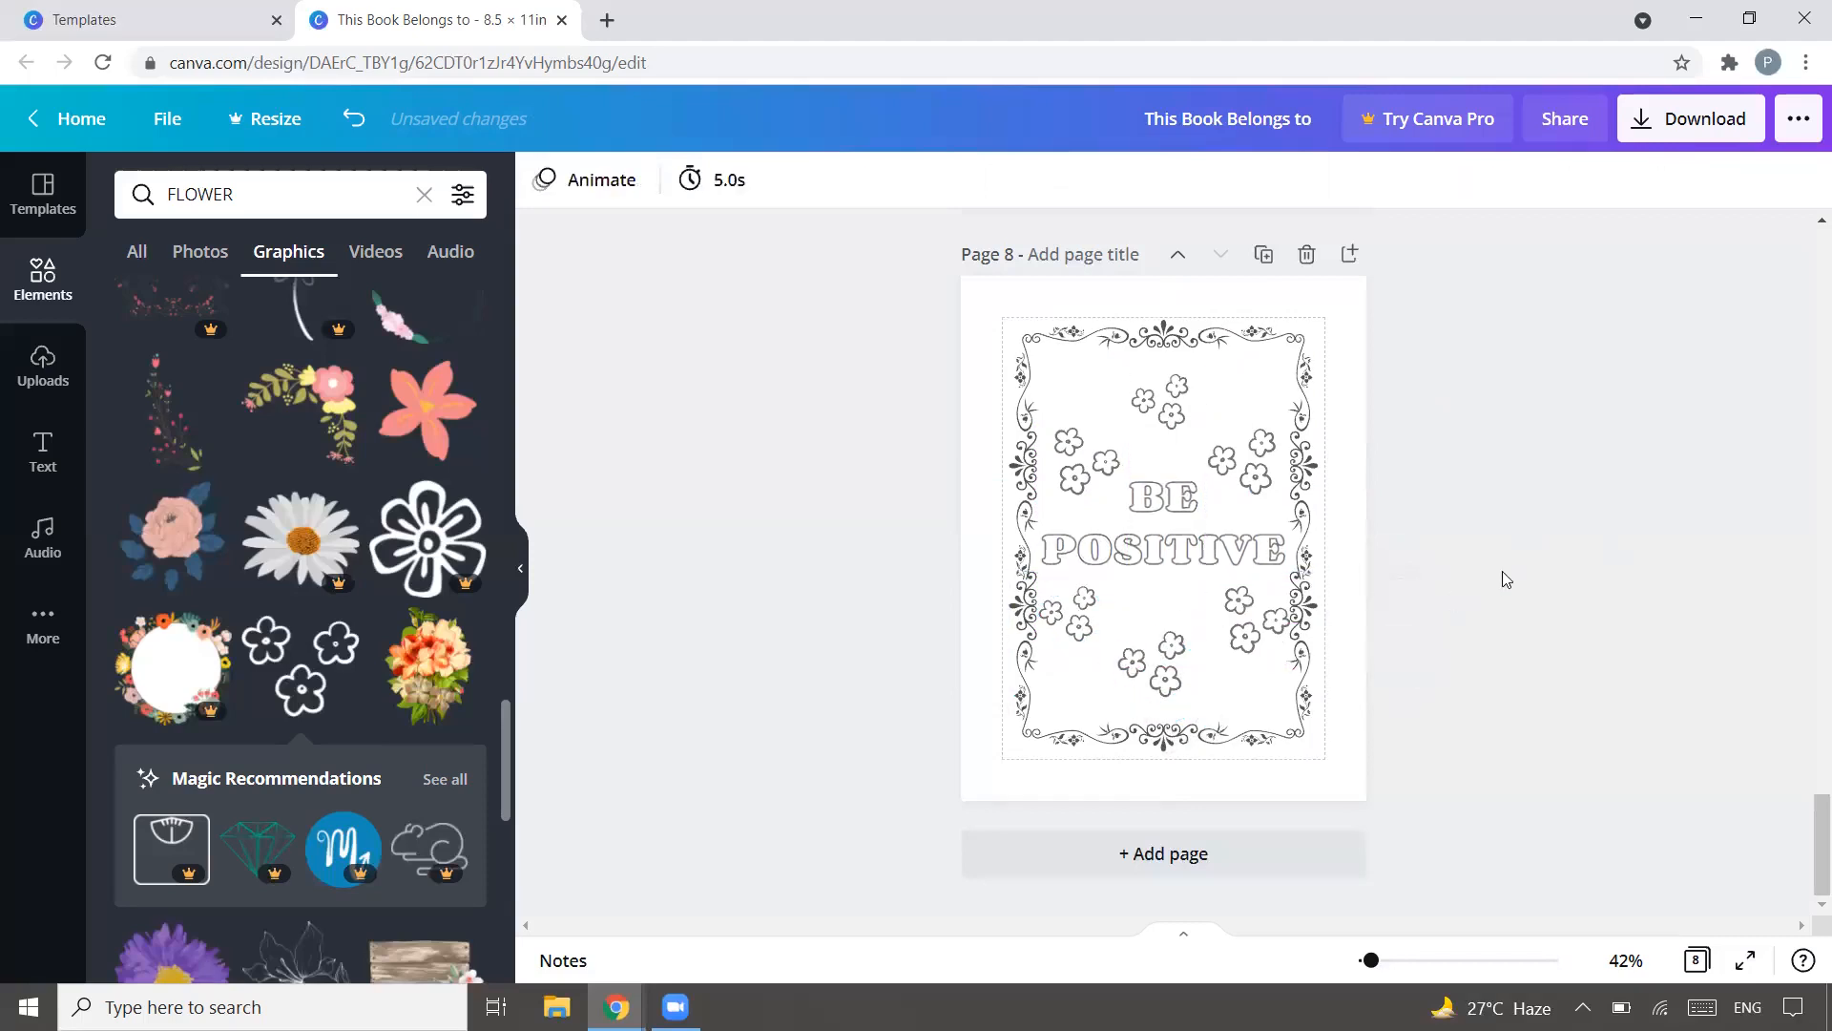
Step: Duplicate page 8 and replace the copy's quote with "YOU CAN DO IT" on three lines
click(1265, 256)
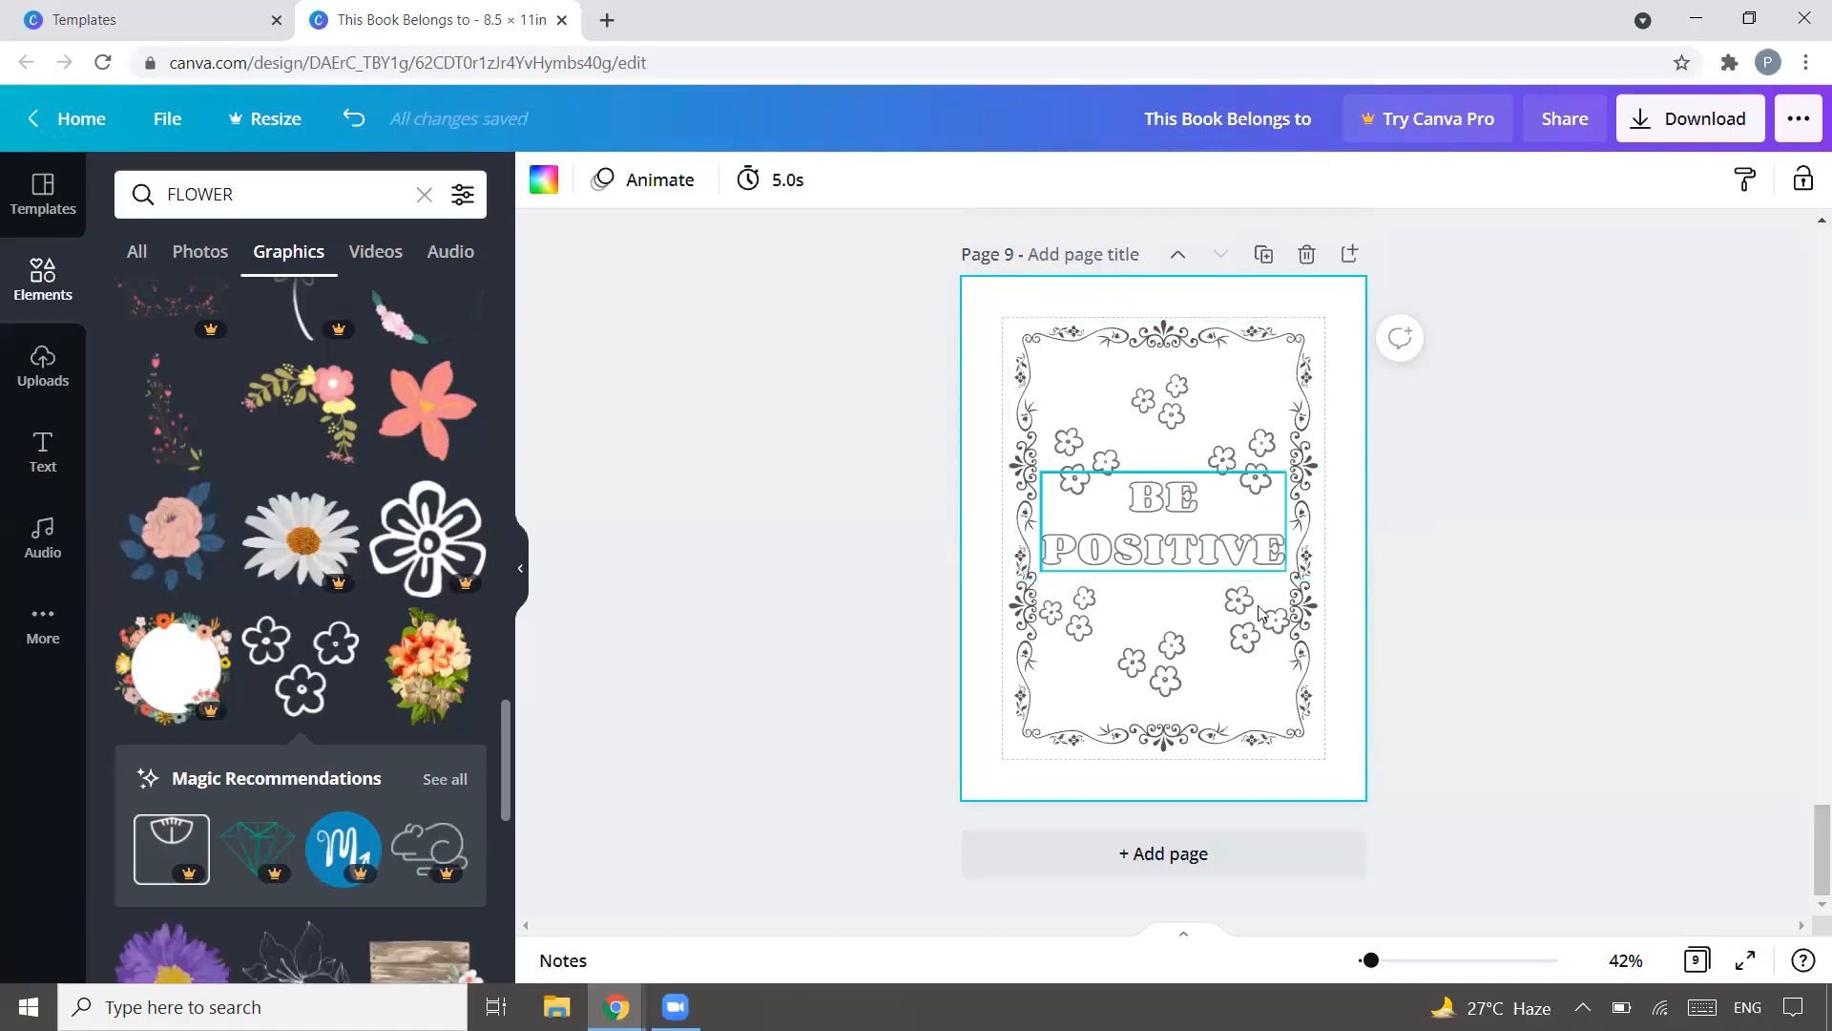
click(1193, 523)
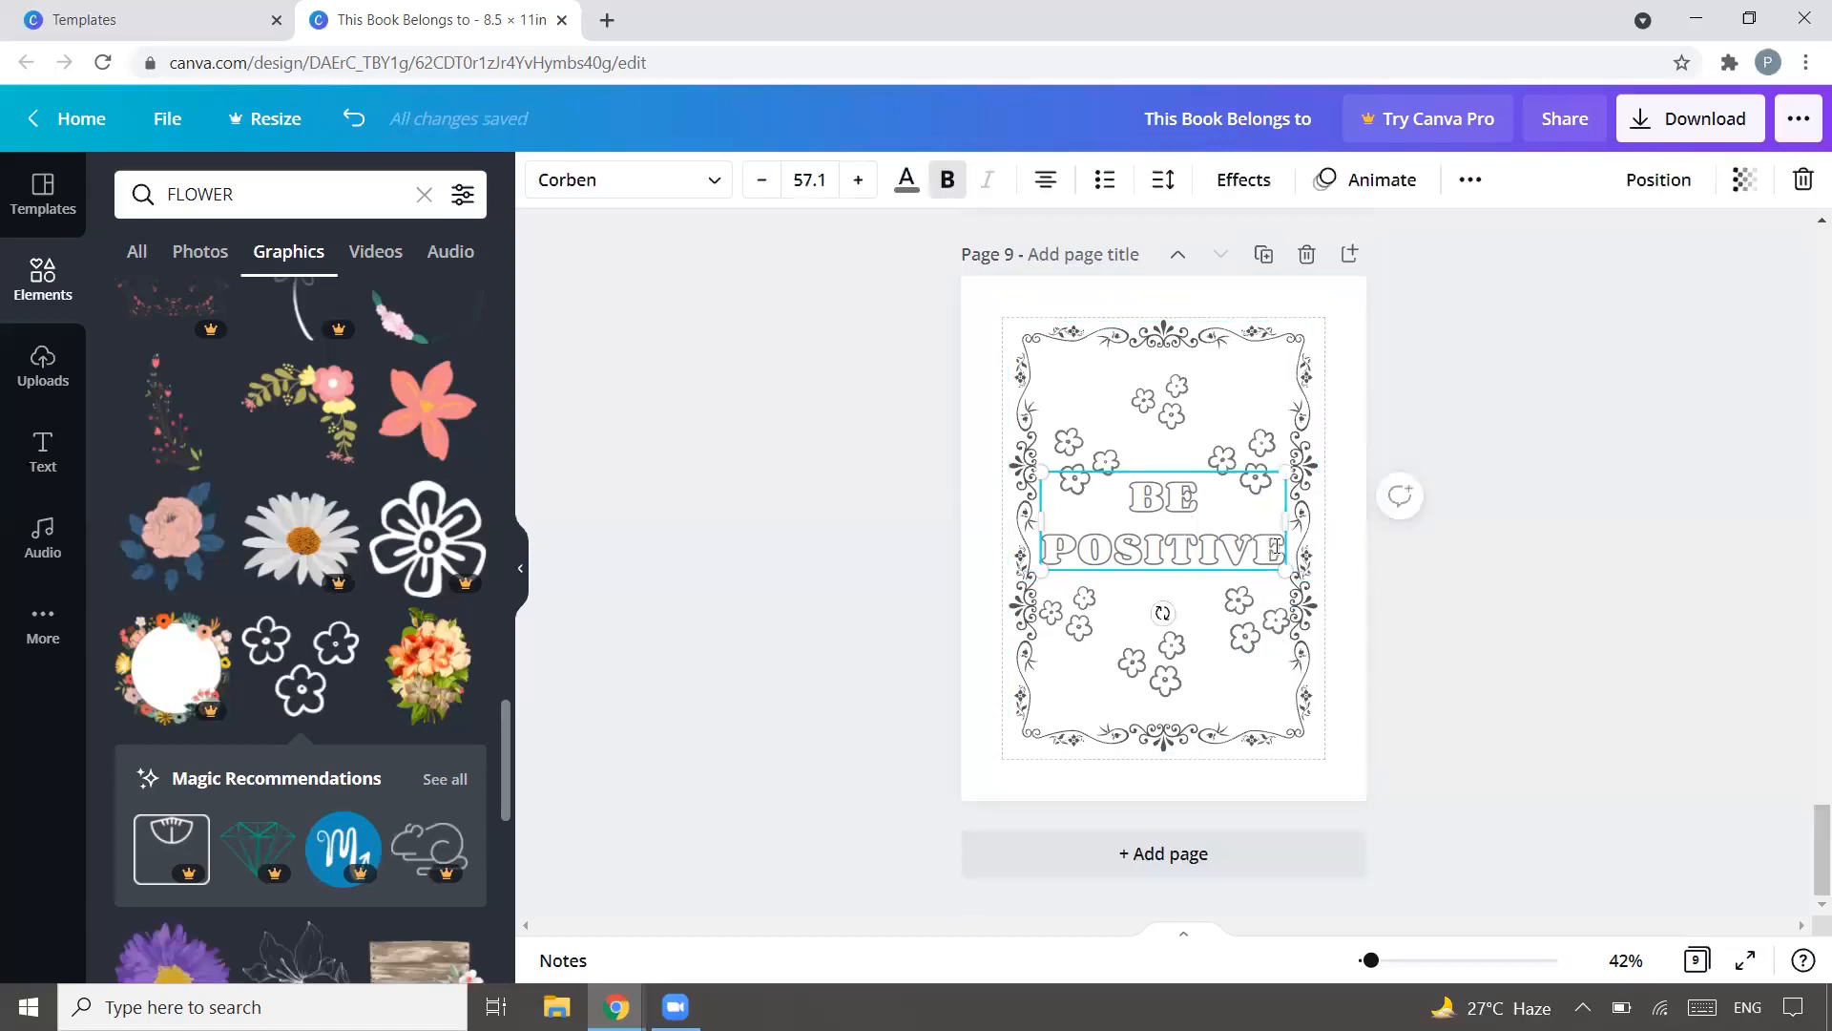
drag(1277, 547, 1109, 505)
text(YOU)
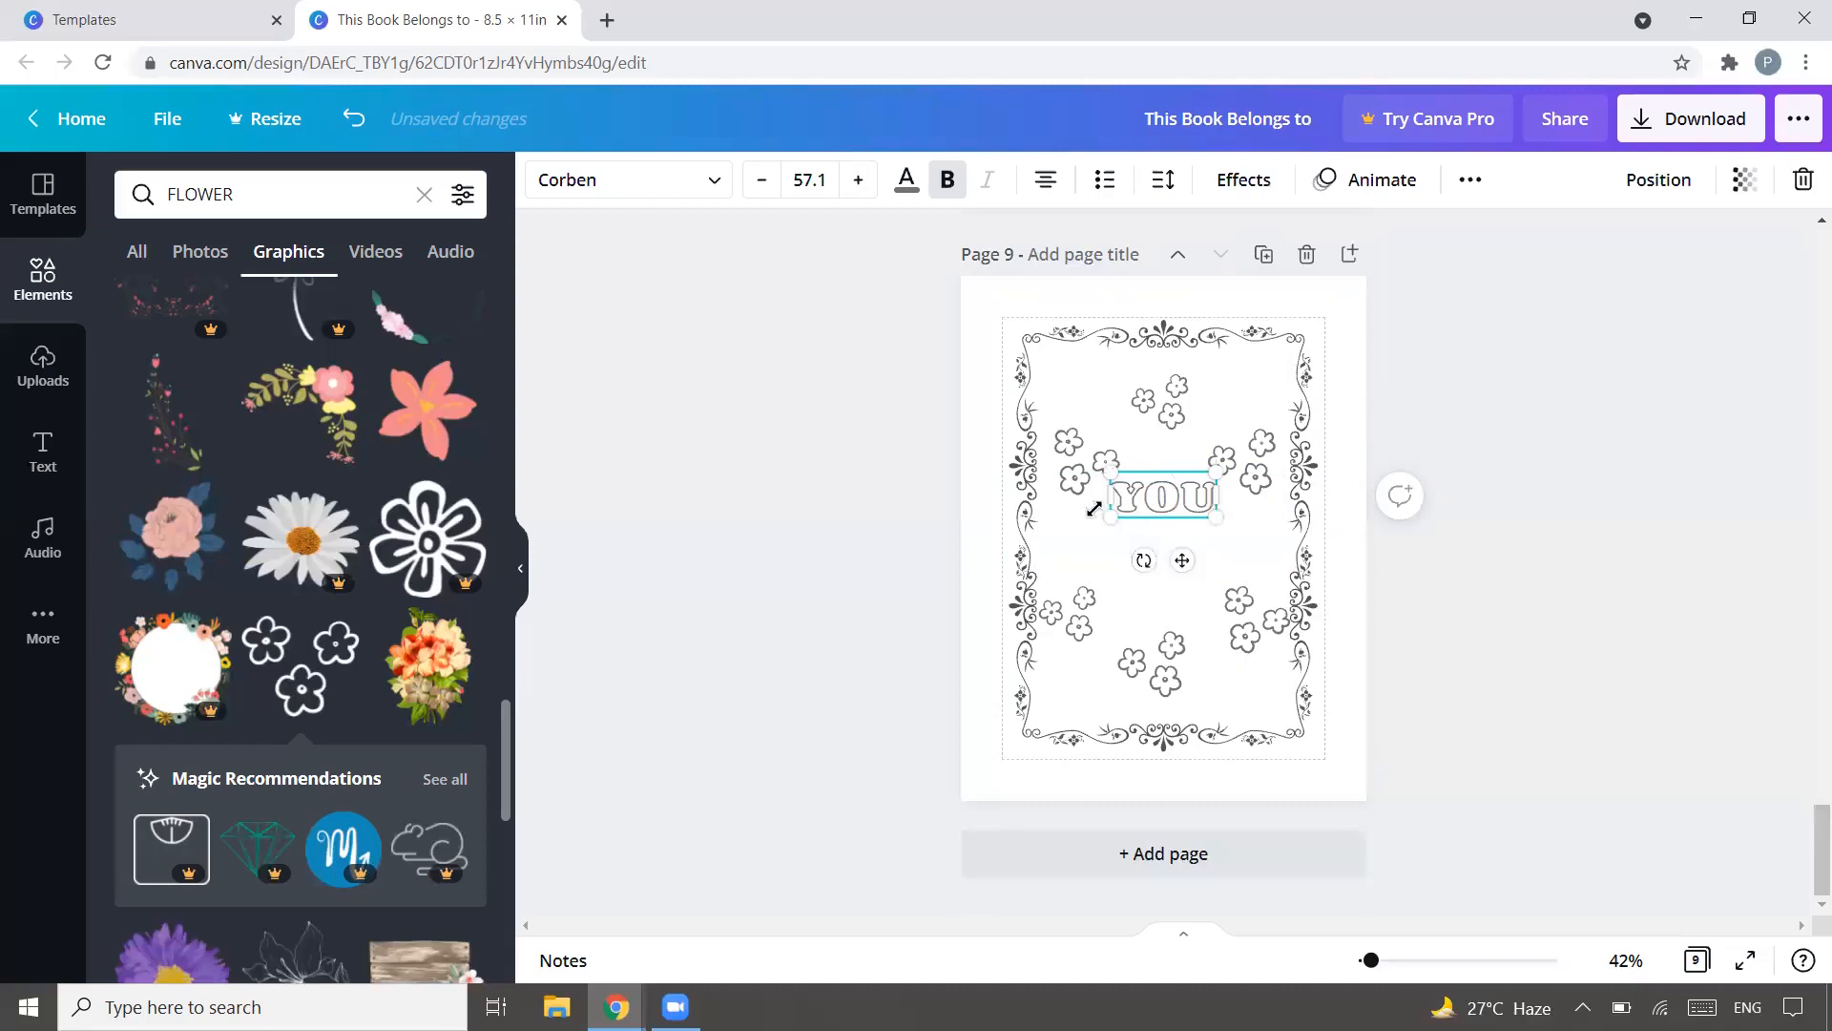
text( CAN DO IT)
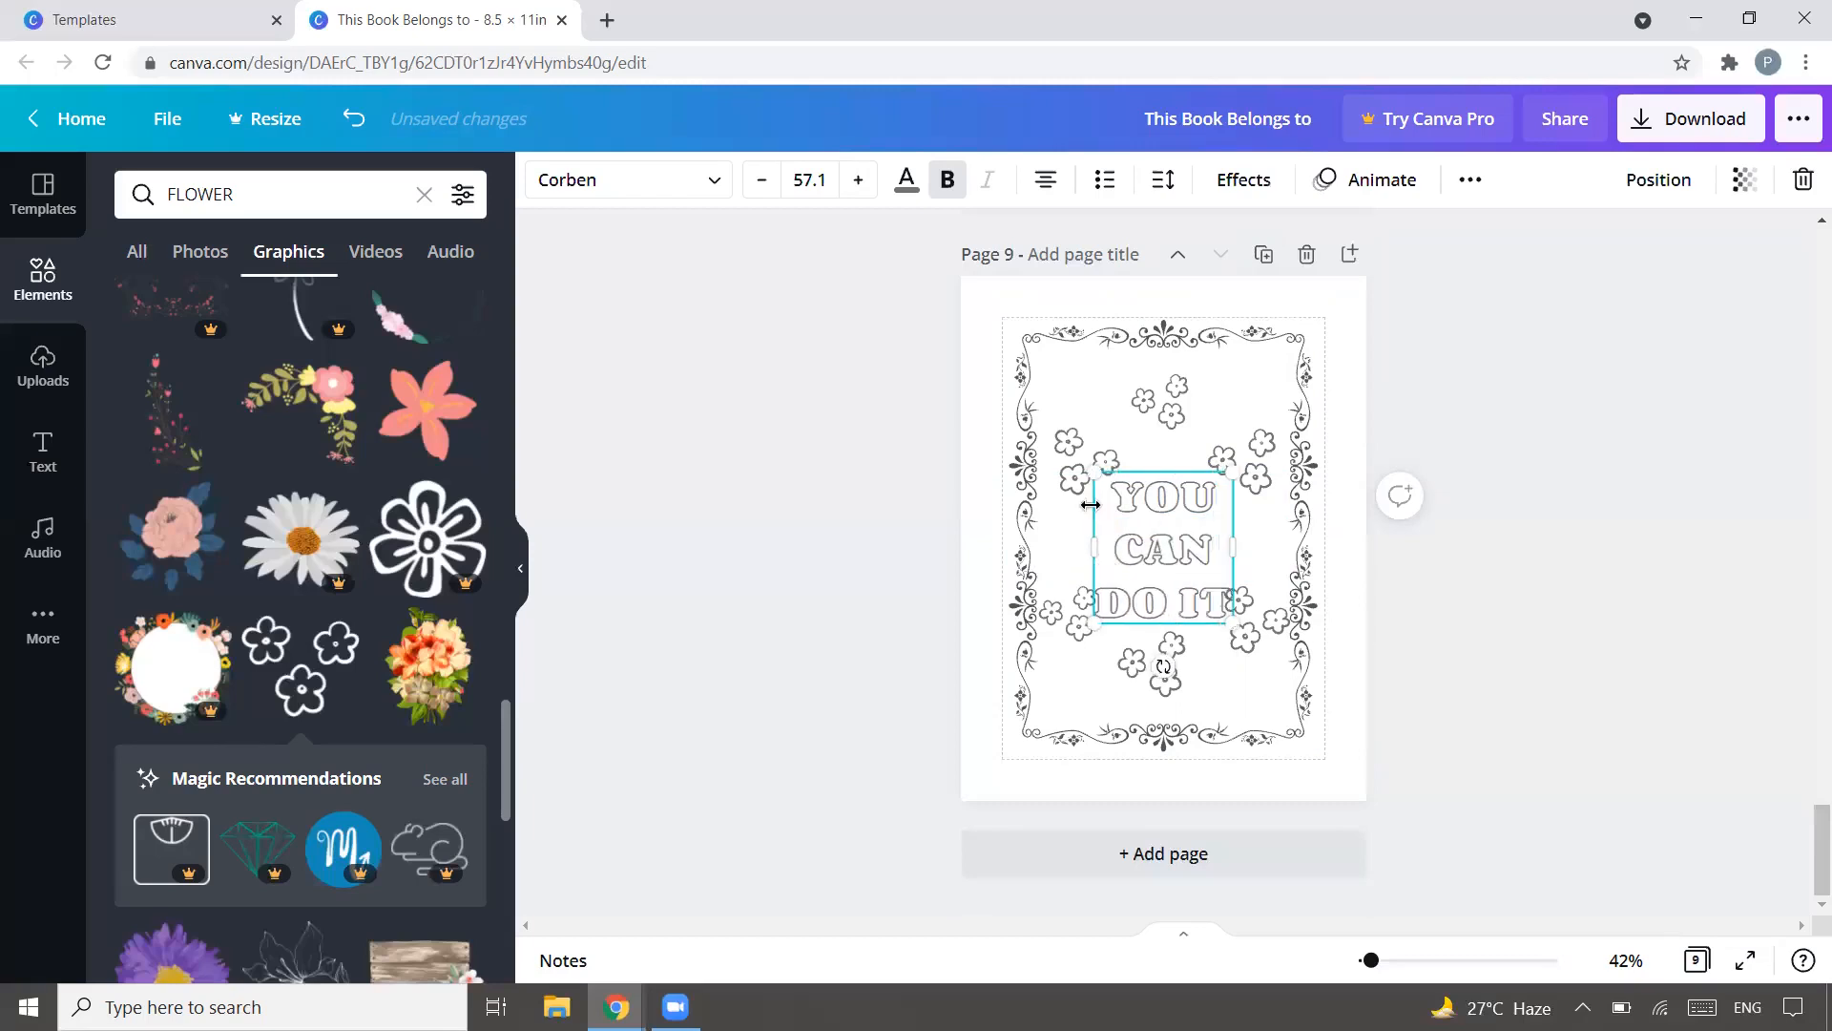
Step: Delete the two upper side flower clusters on page 9
click(1074, 441)
key(Delete)
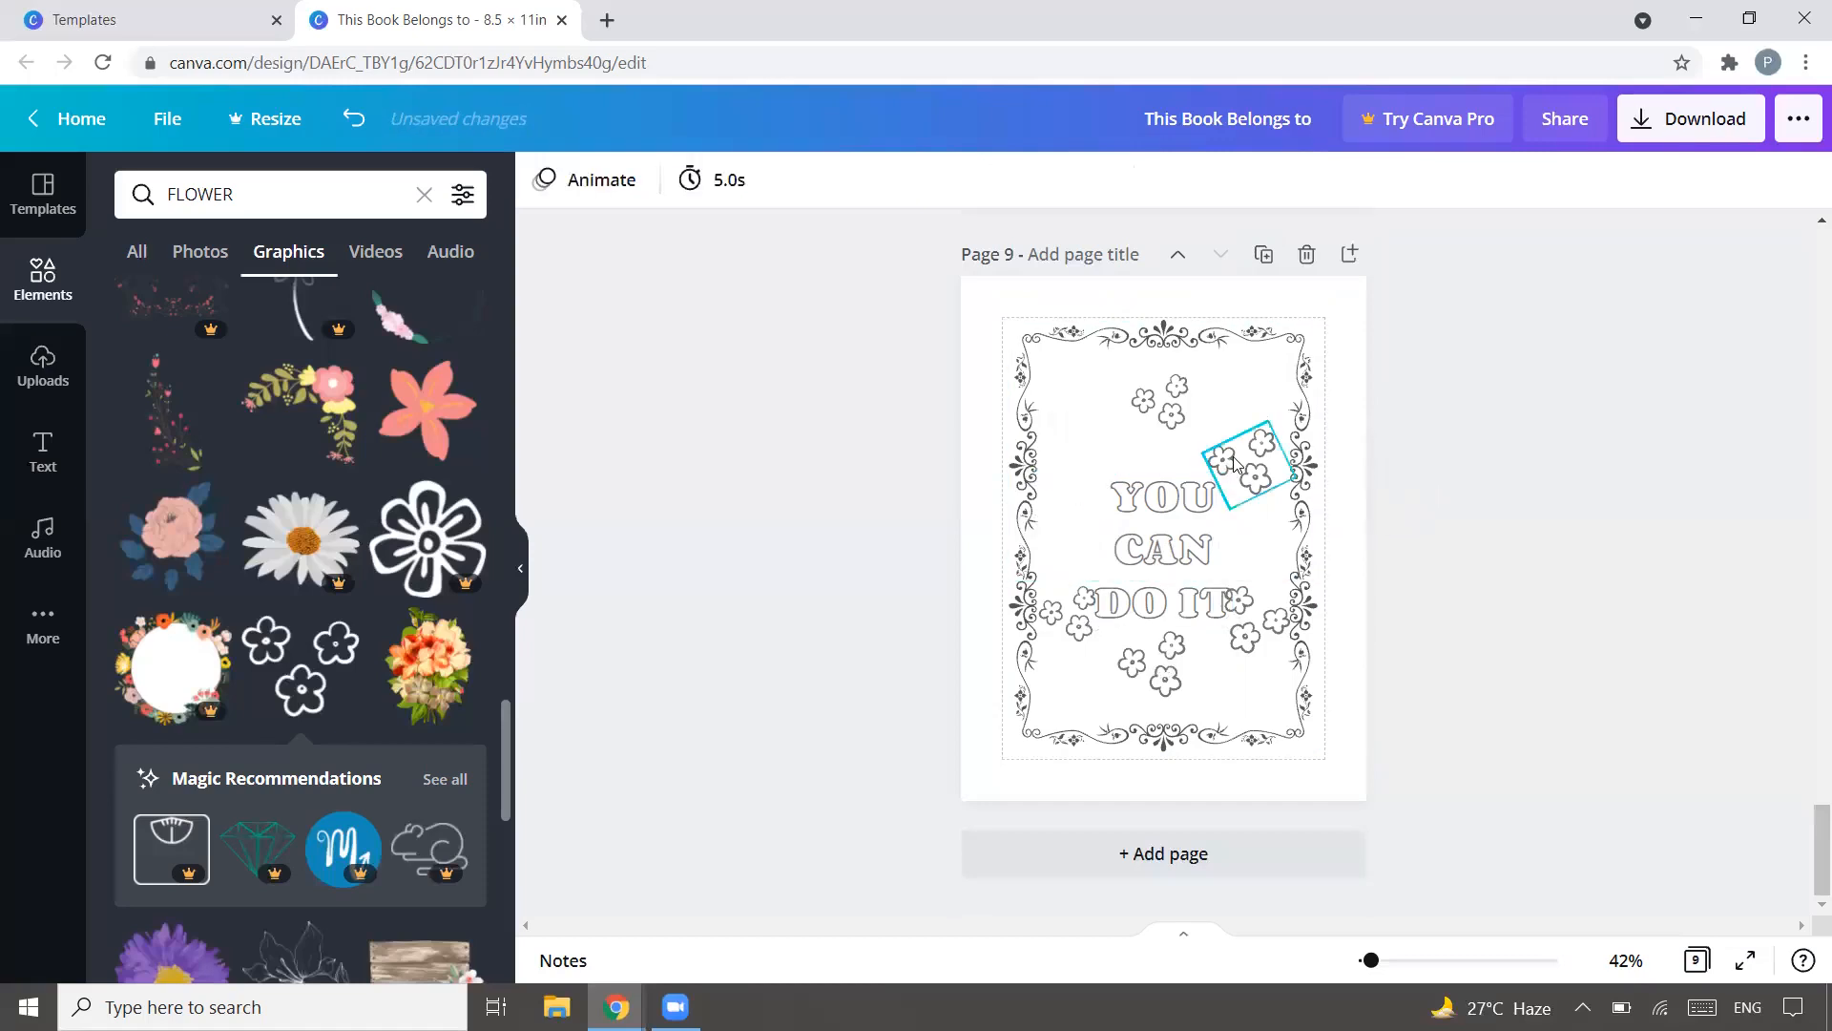
click(1238, 464)
key(Delete)
Step: Move the "YOU CAN DO IT" text up, enlarge it to size 88.2 and reposition it between the border sides
drag(1160, 509, 1158, 465)
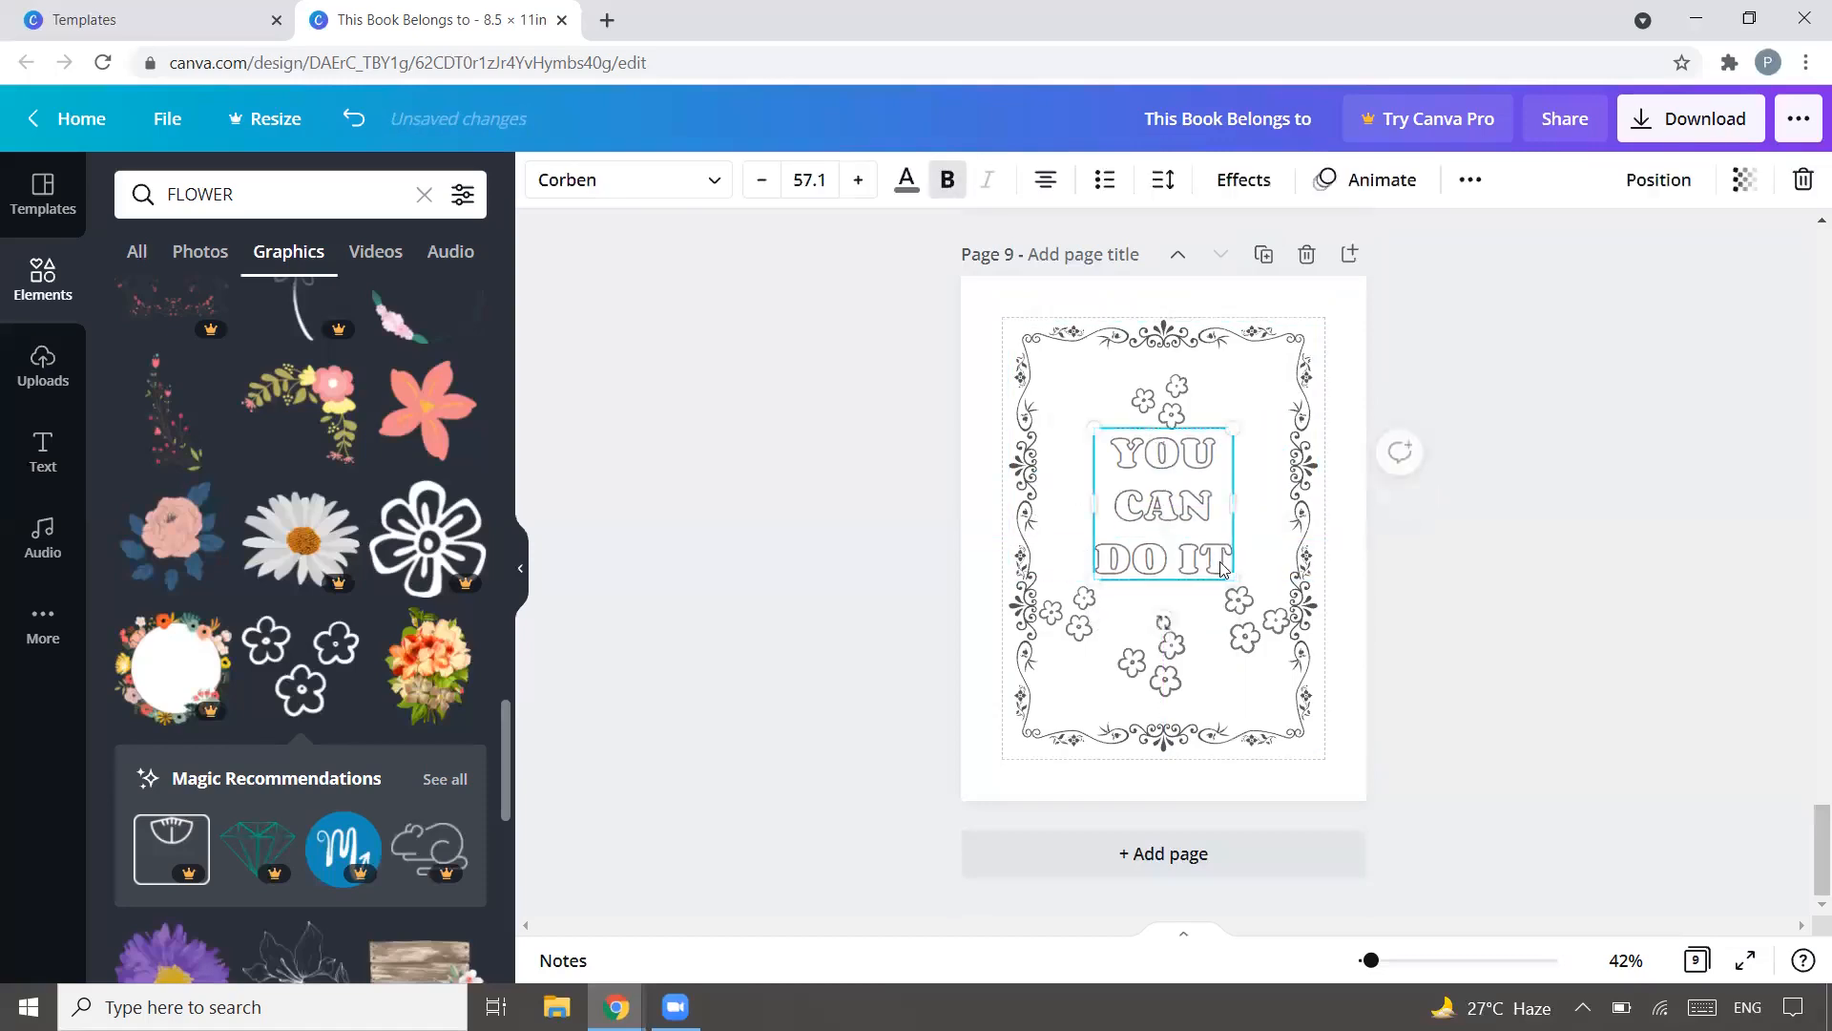
drag(1230, 578, 1298, 651)
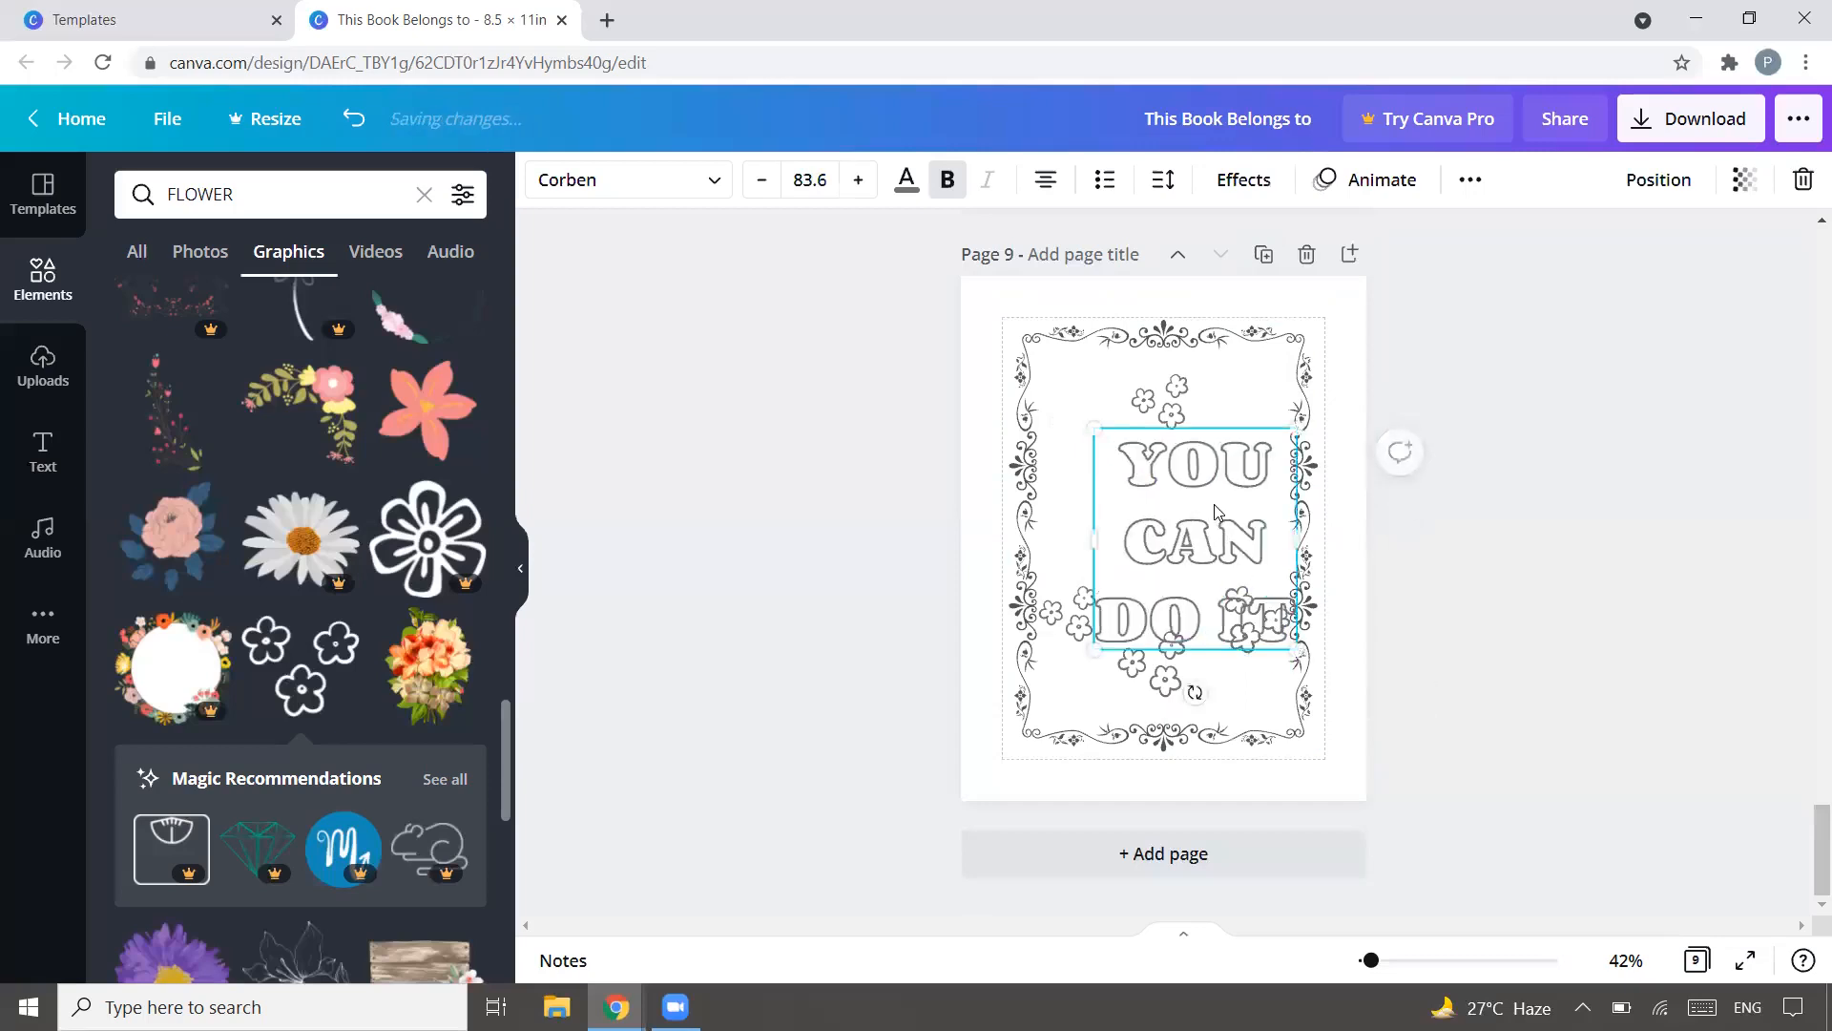
drag(1162, 494, 1123, 494)
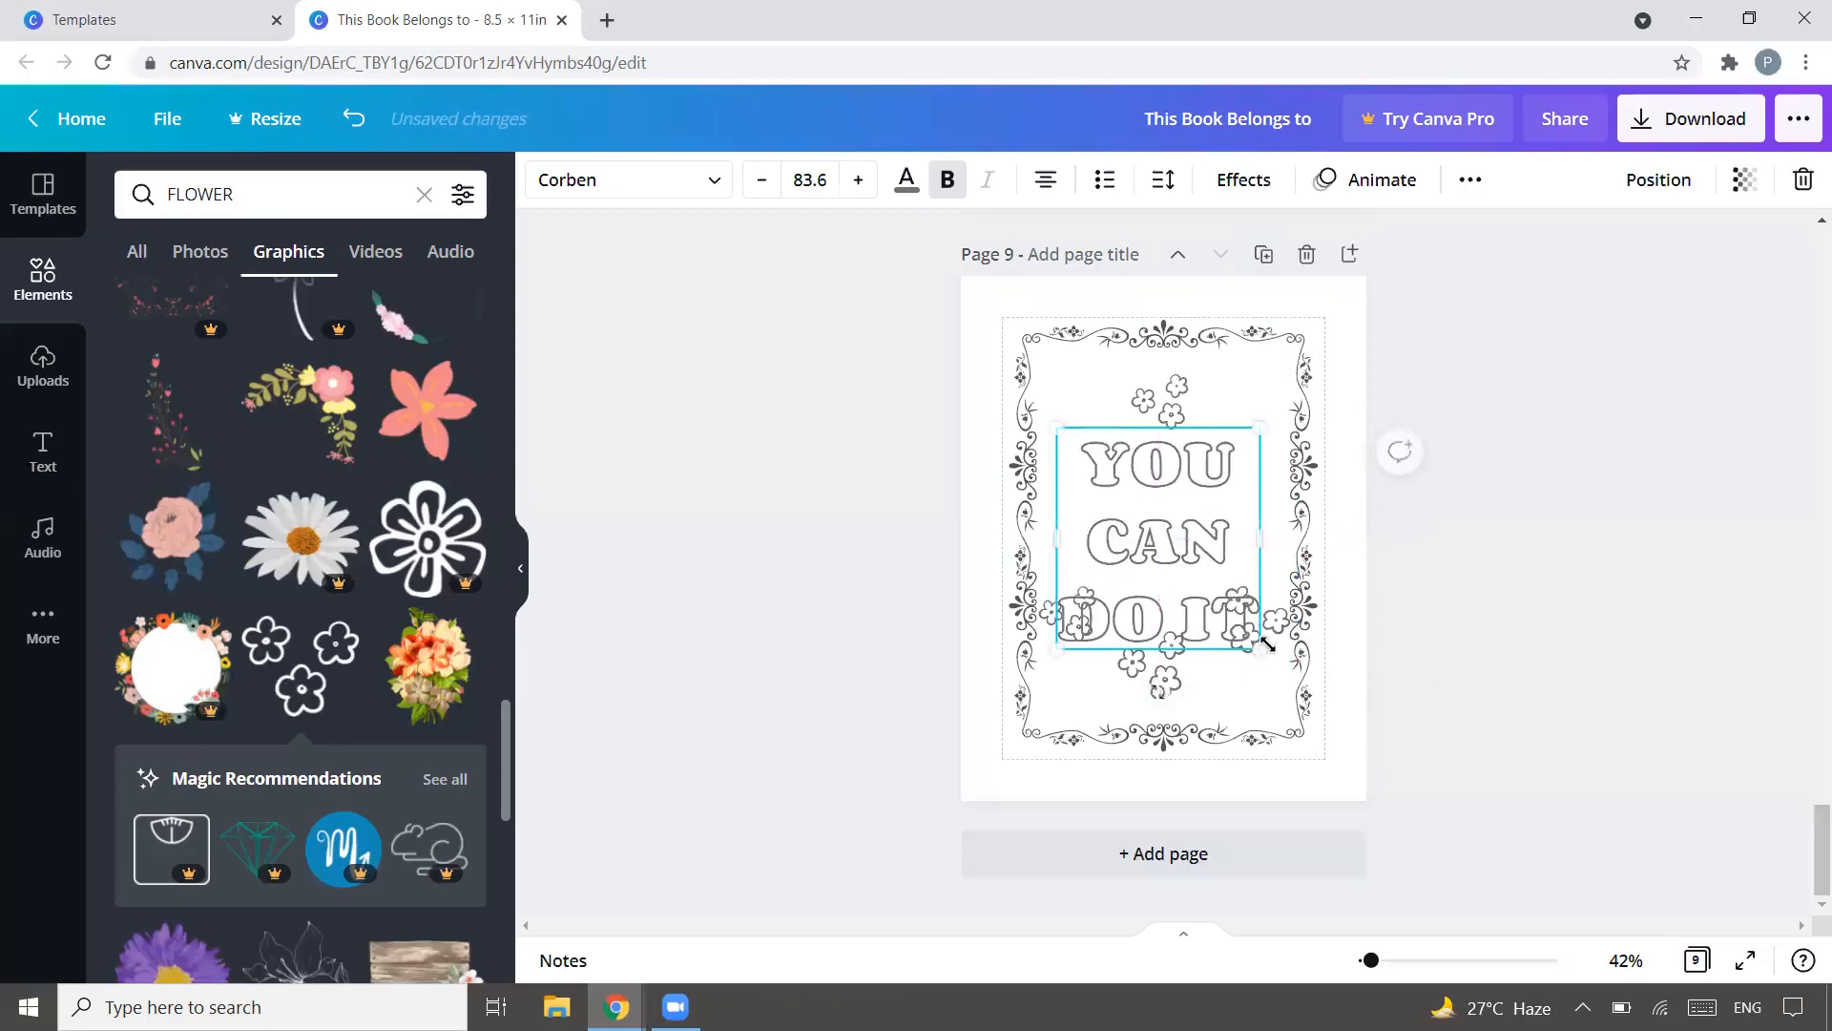
drag(1274, 664, 1286, 675)
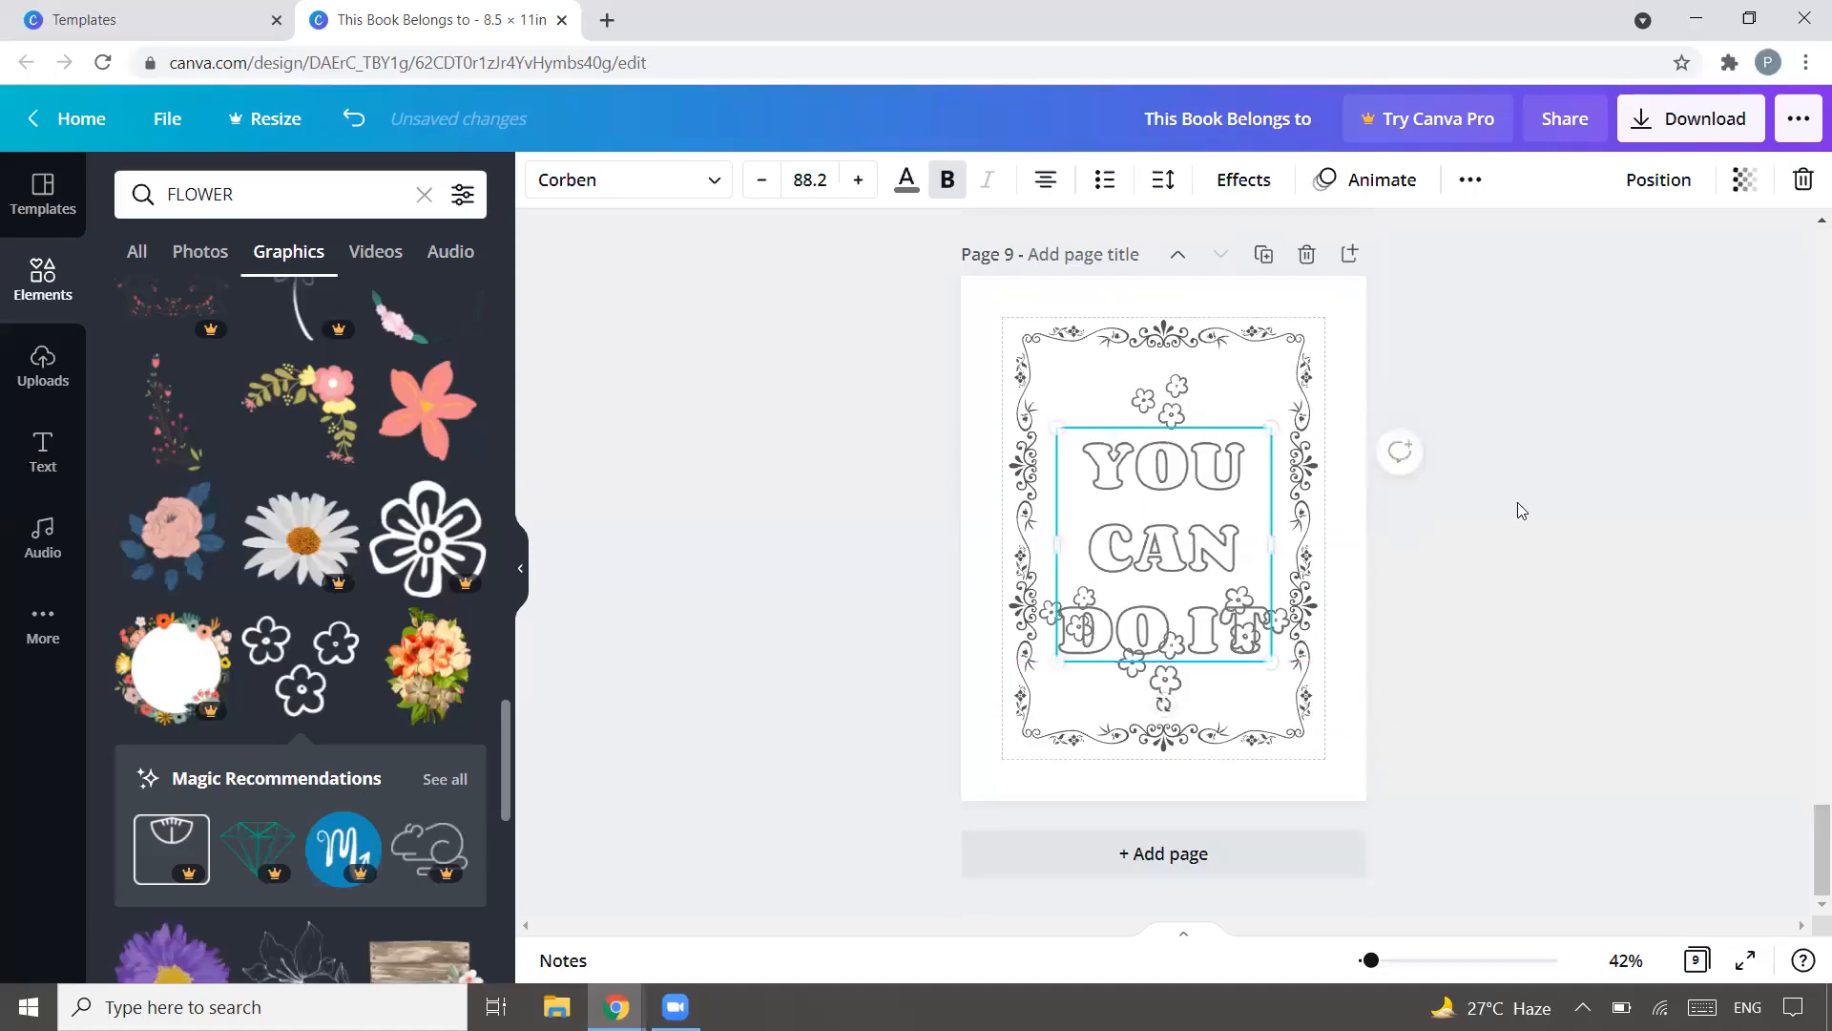
click(1518, 502)
drag(1183, 621, 1177, 620)
Step: Put "IT" on its own fourth line and move the text up inside the border
click(1227, 622)
click(1172, 611)
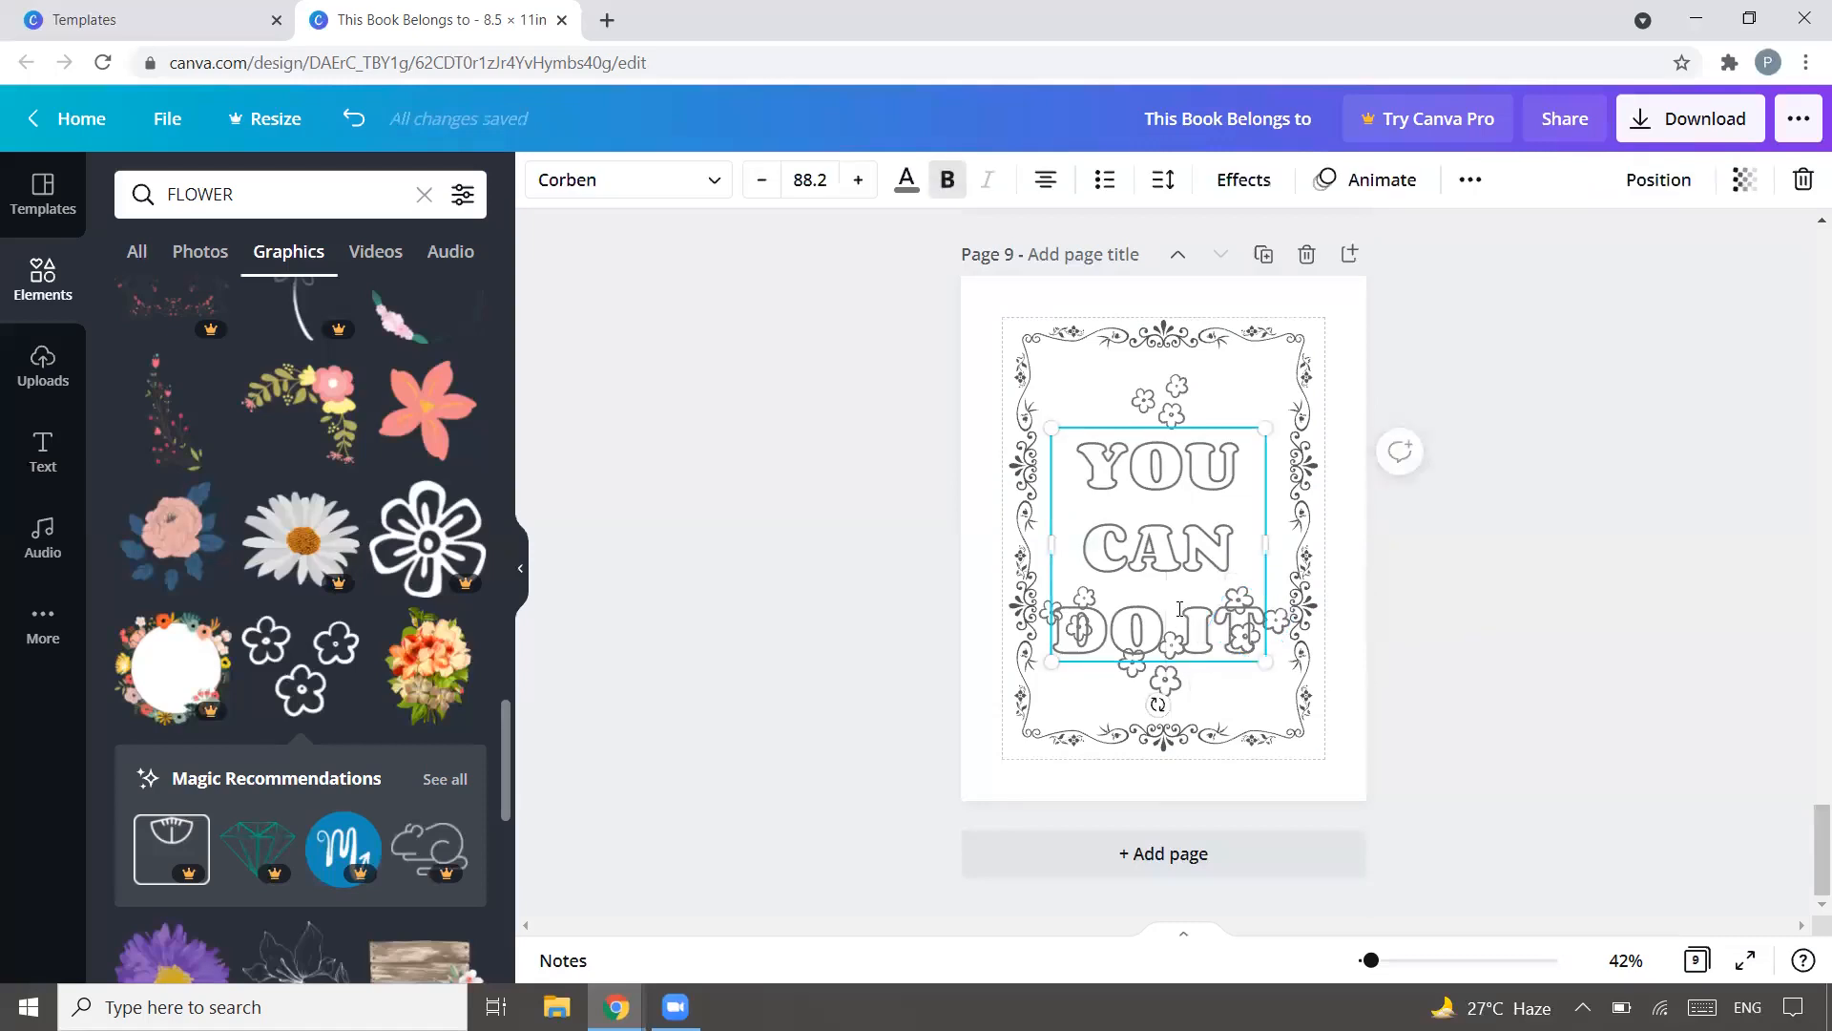
key(Return)
click(1682, 514)
Step: Place small flower clusters on both sides between "CAN" and "DO", and larger clusters on both sides of "IT", clearing the text
drag(1181, 498, 1245, 531)
click(1552, 508)
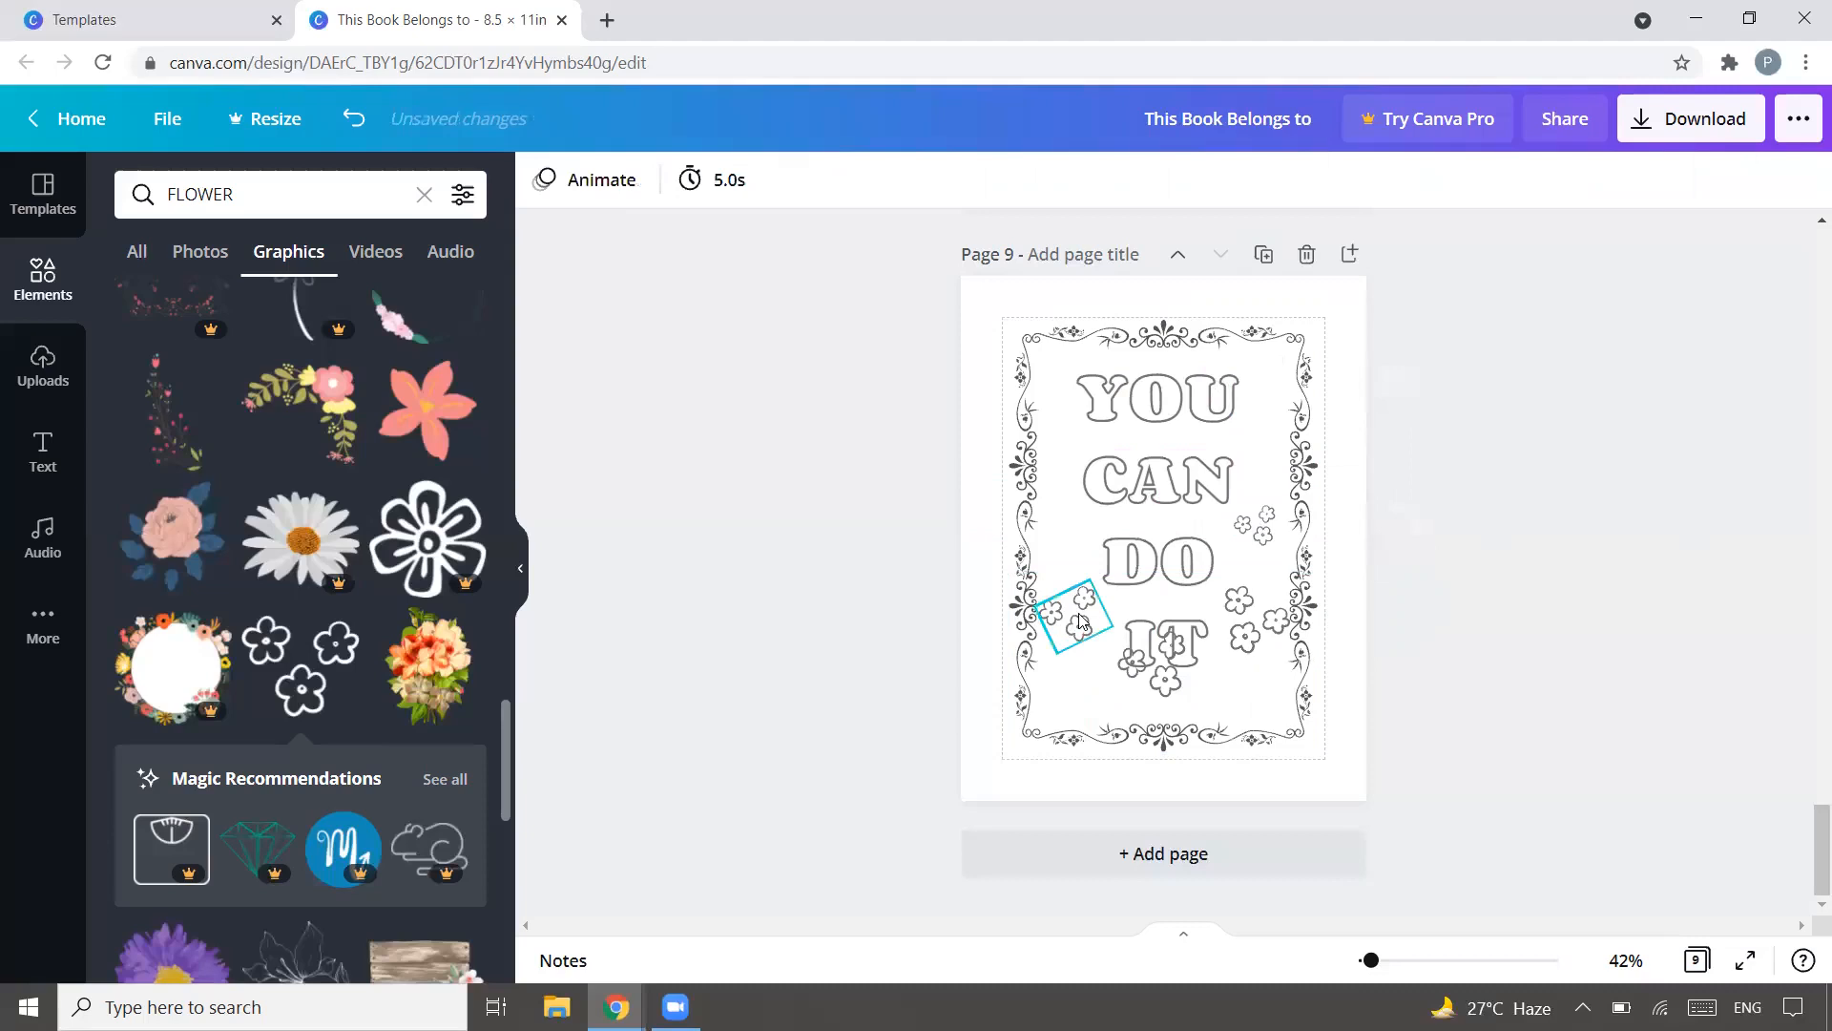
click(1080, 621)
drag(1080, 634, 1059, 544)
click(1232, 627)
drag(1269, 667, 1267, 684)
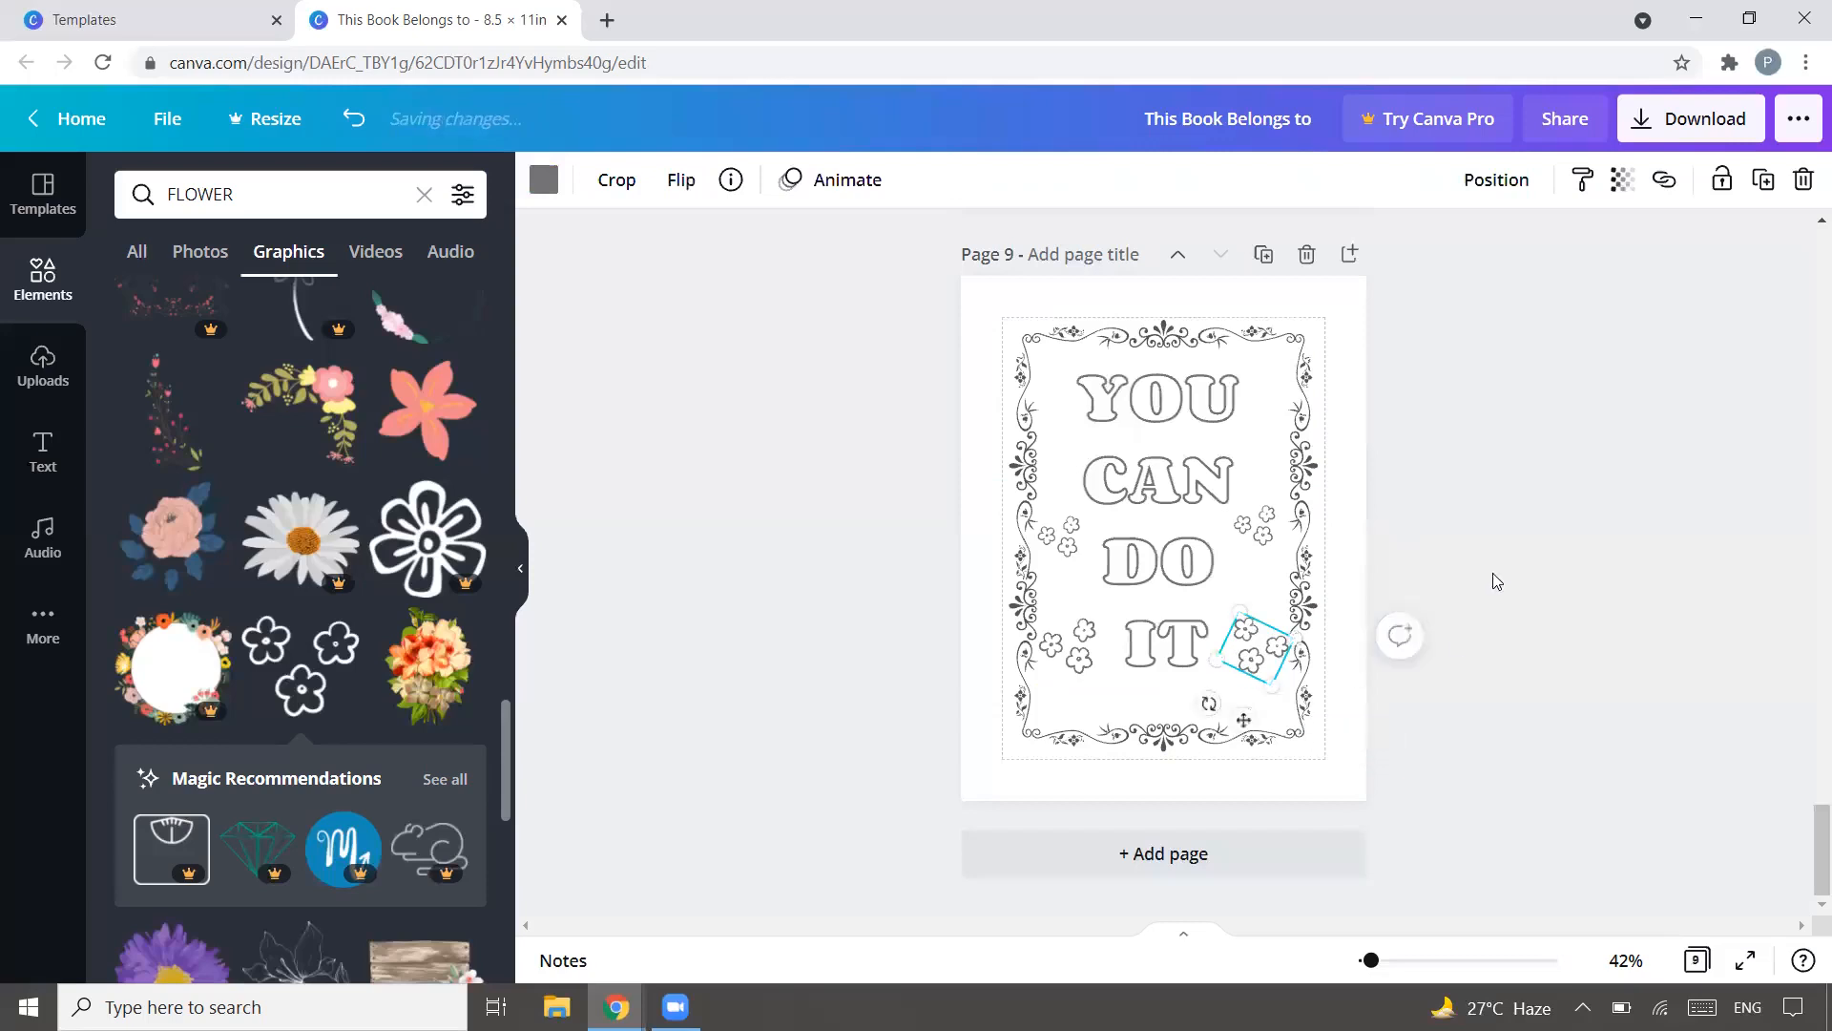
Step: Reduce the "YOU CAN DO IT" text to size 84.4 and recentre it within the border
click(1205, 664)
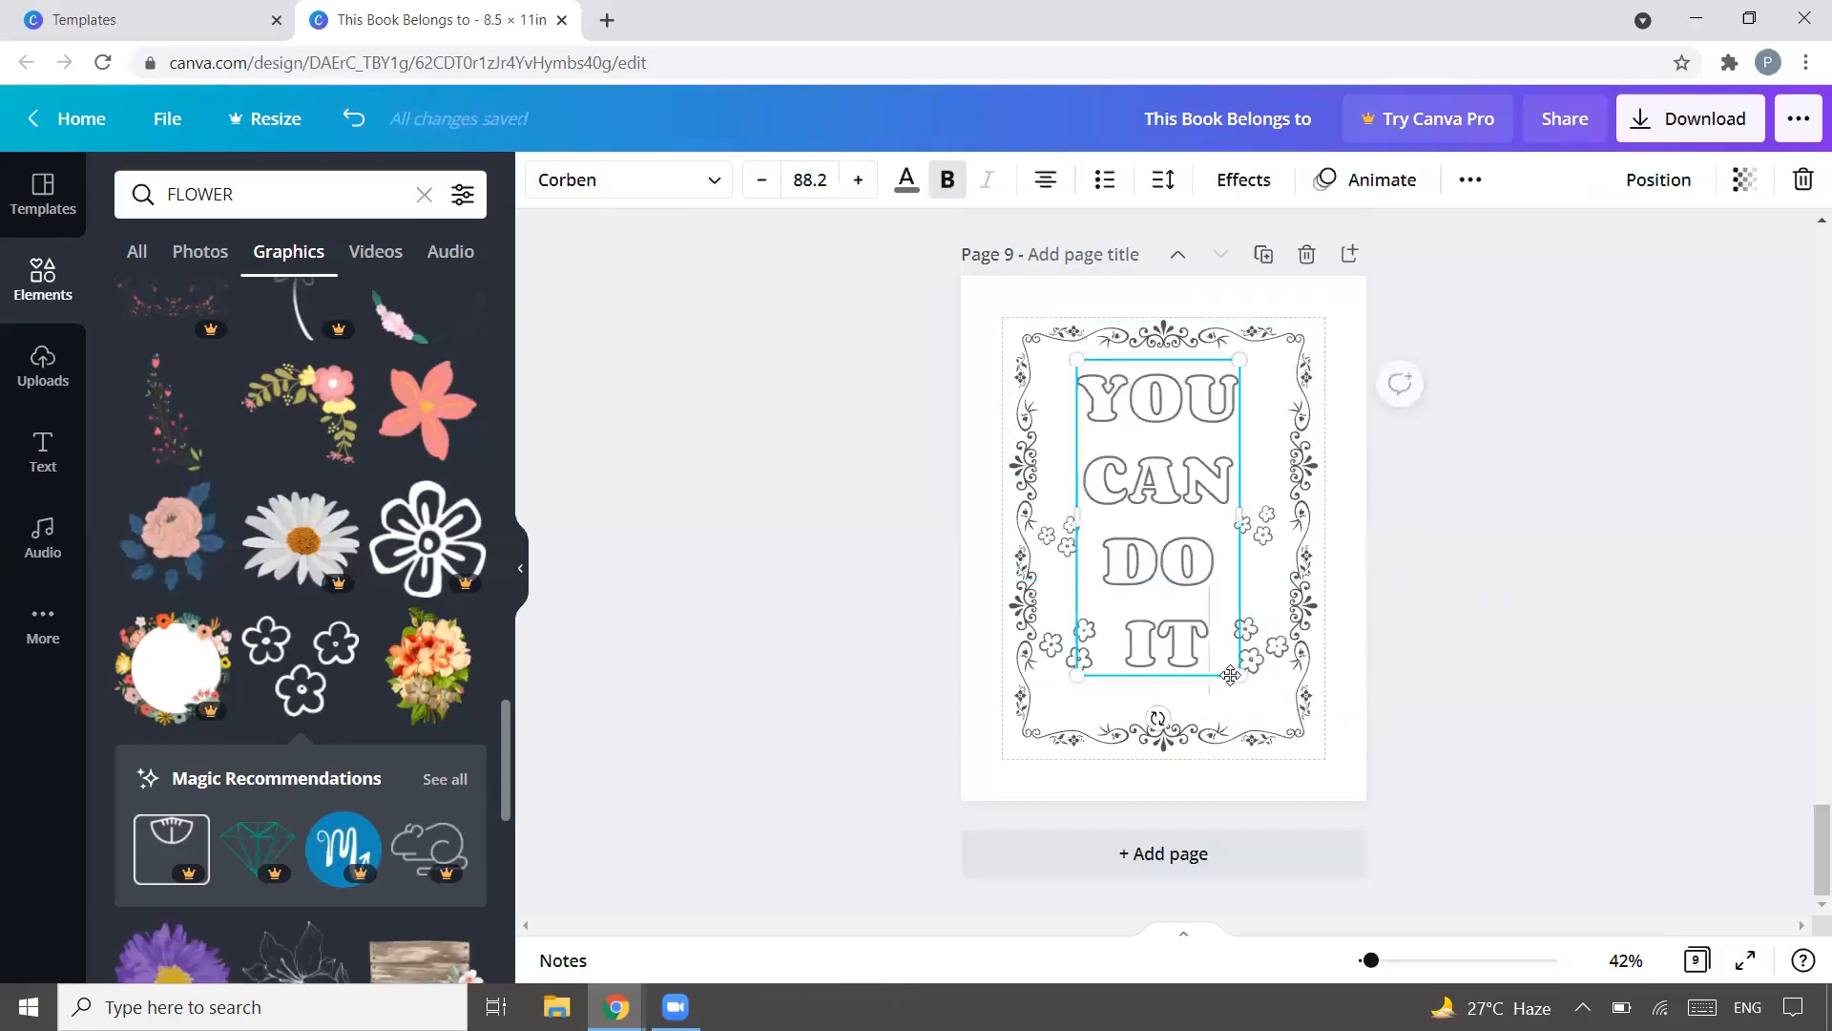
drag(1239, 678, 1232, 660)
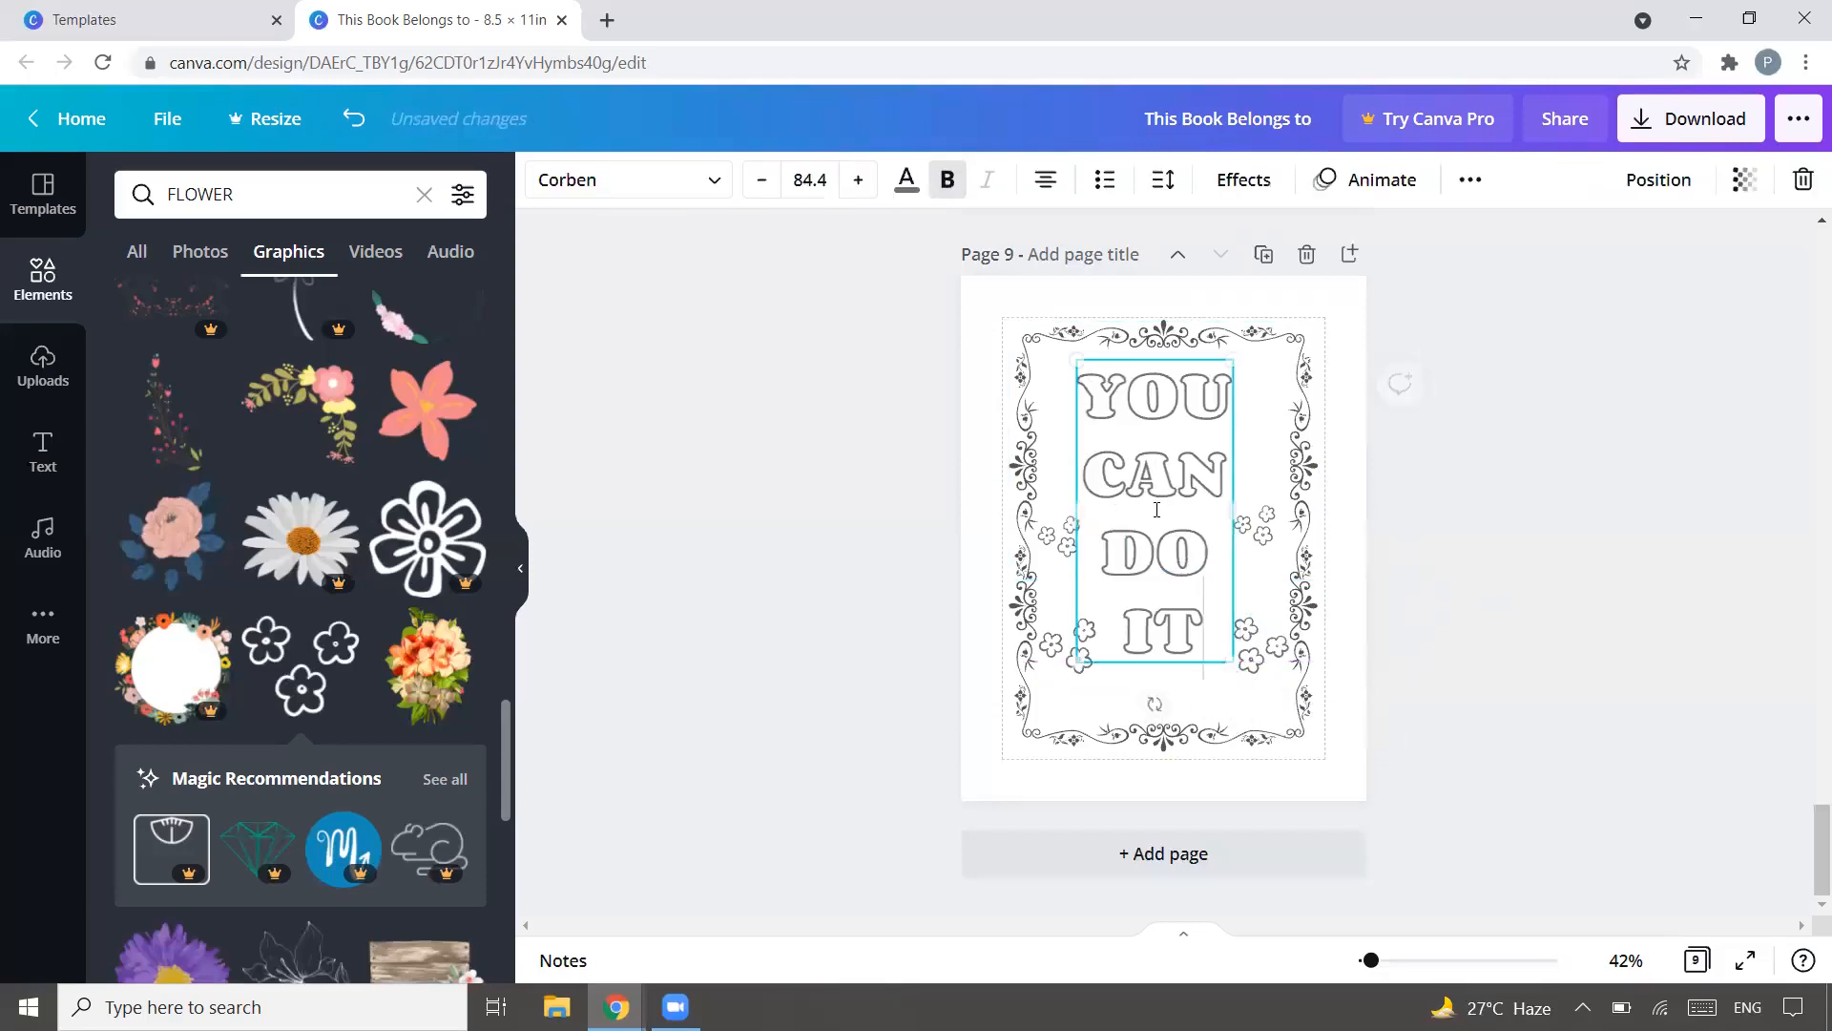
click(1534, 504)
drag(1143, 467, 1150, 484)
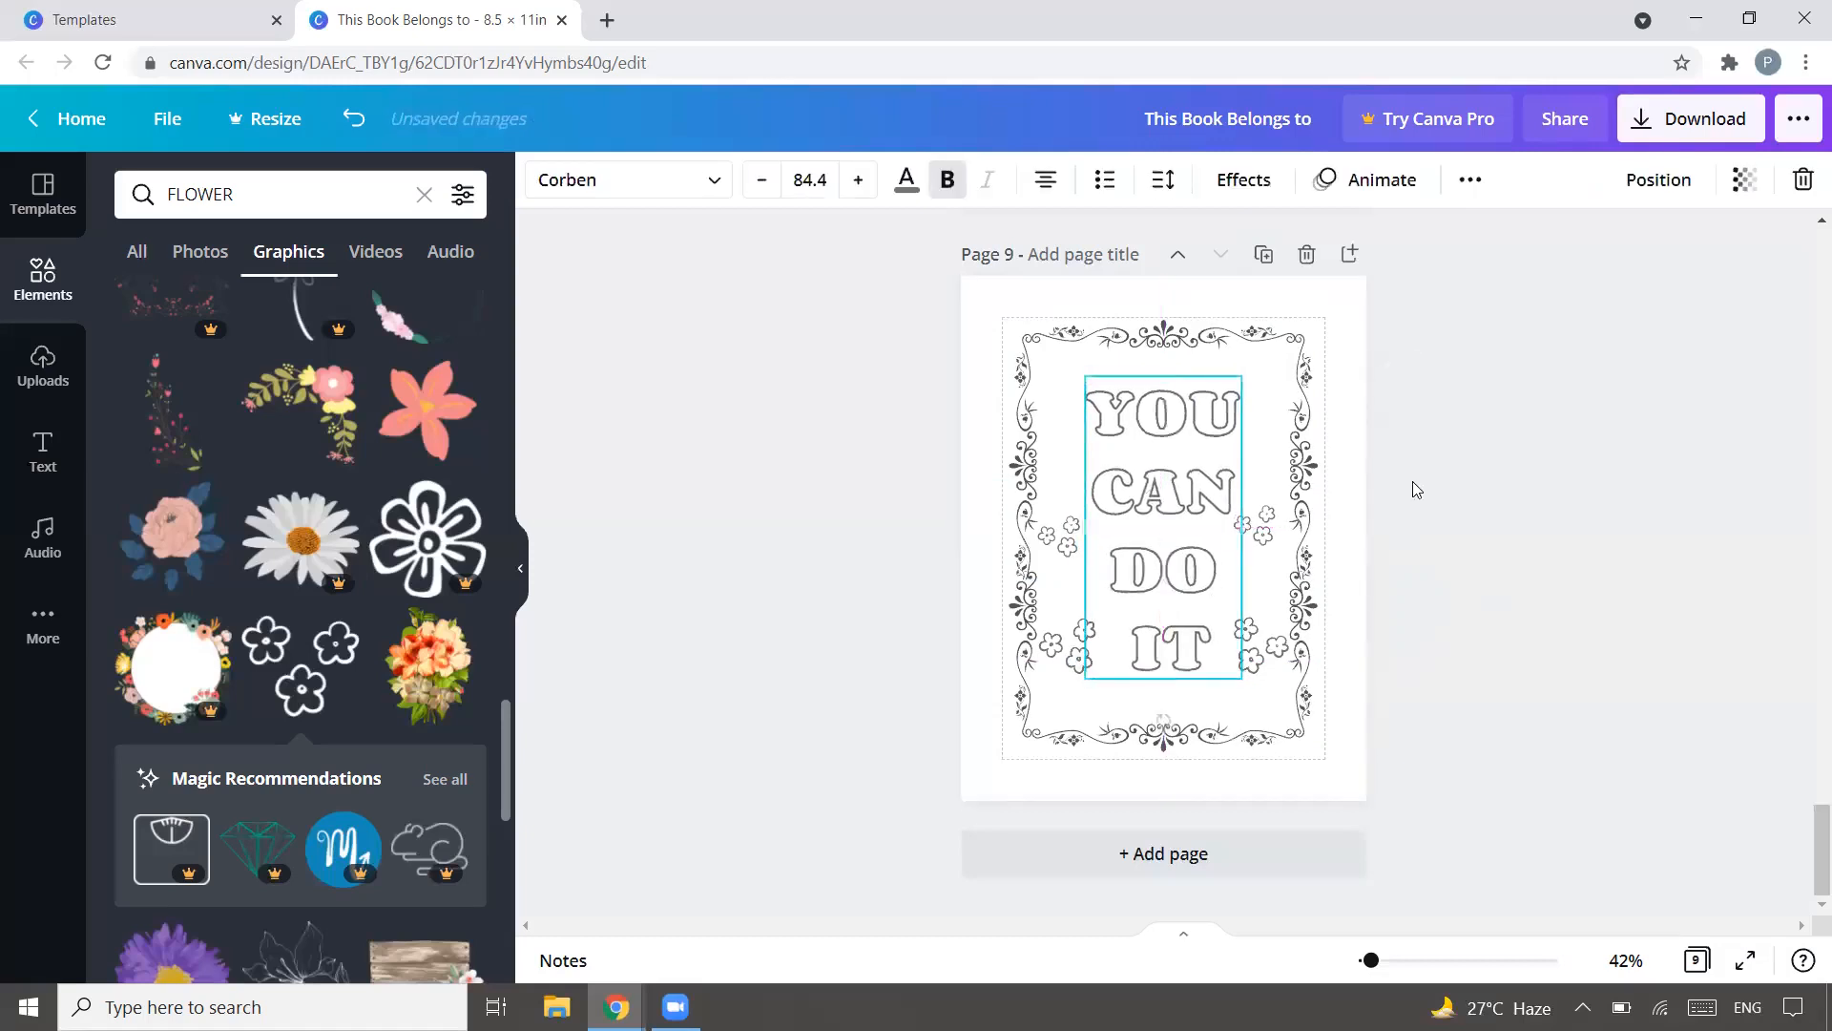
click(1440, 471)
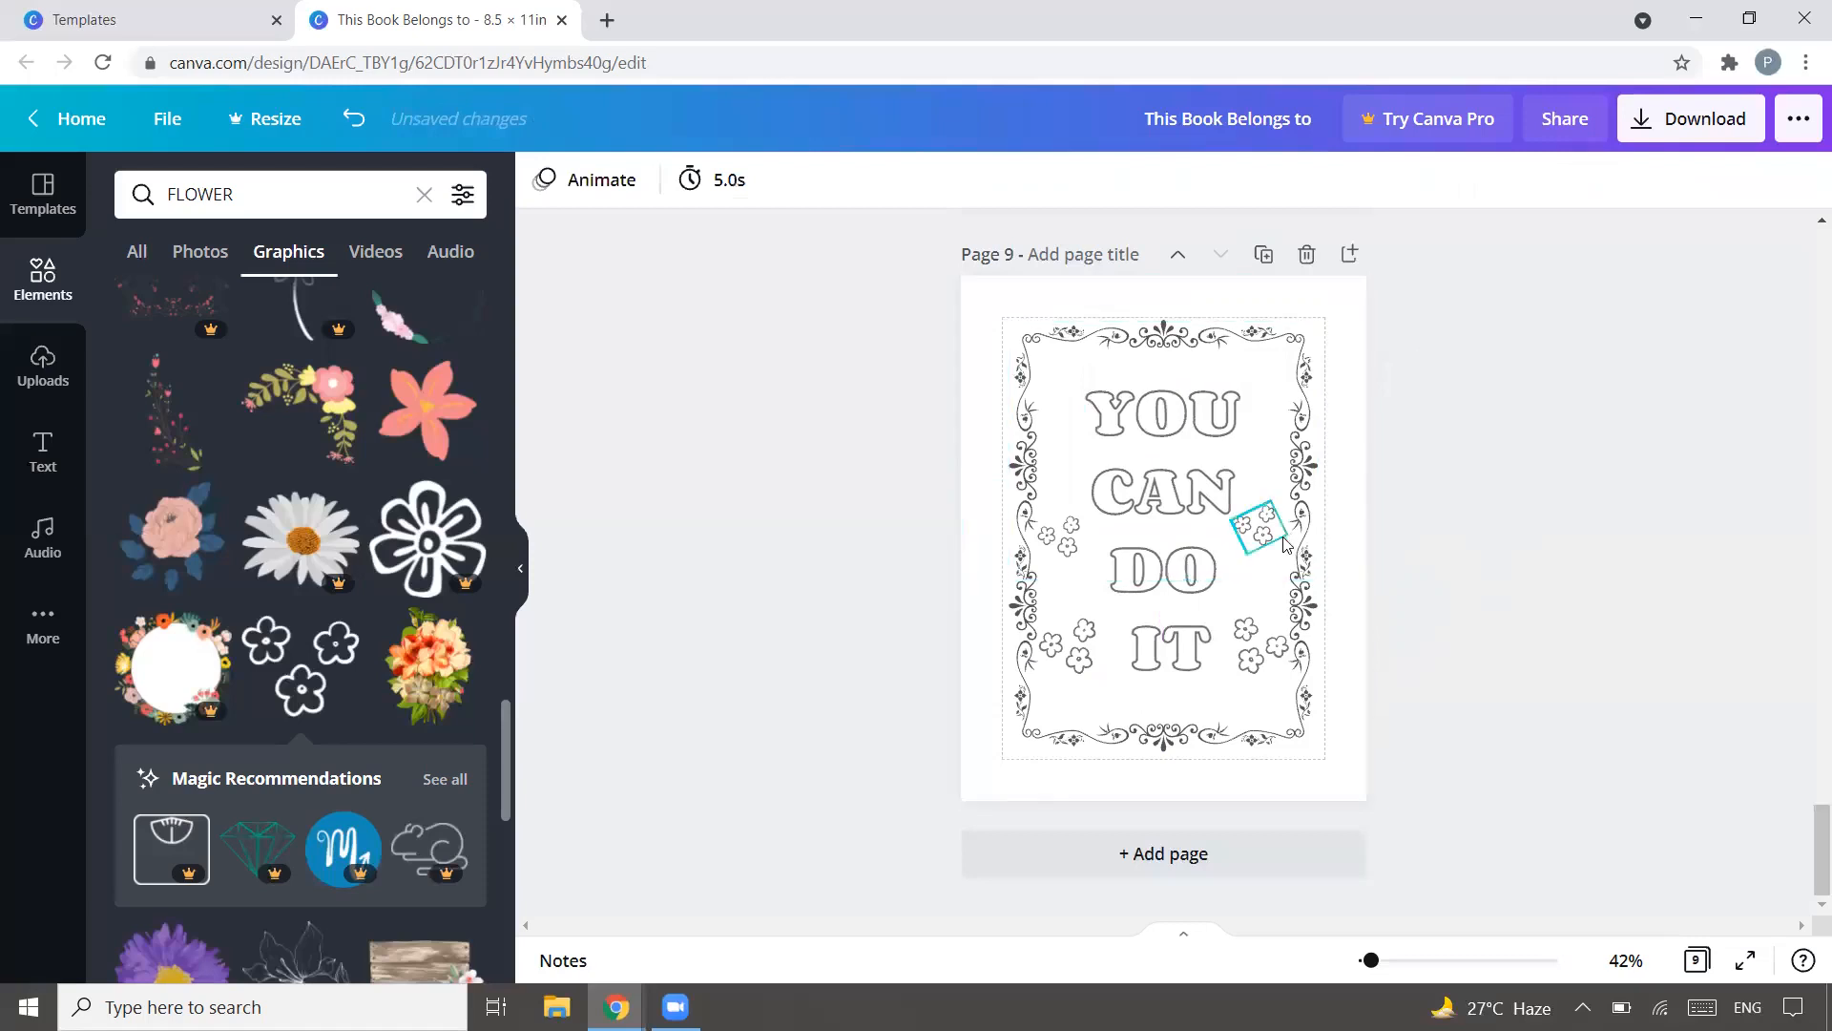
Step: Duplicate the two small middle flower clusters and place the copies in the upper corners beside "YOU"
click(1257, 525)
shift+click(1055, 537)
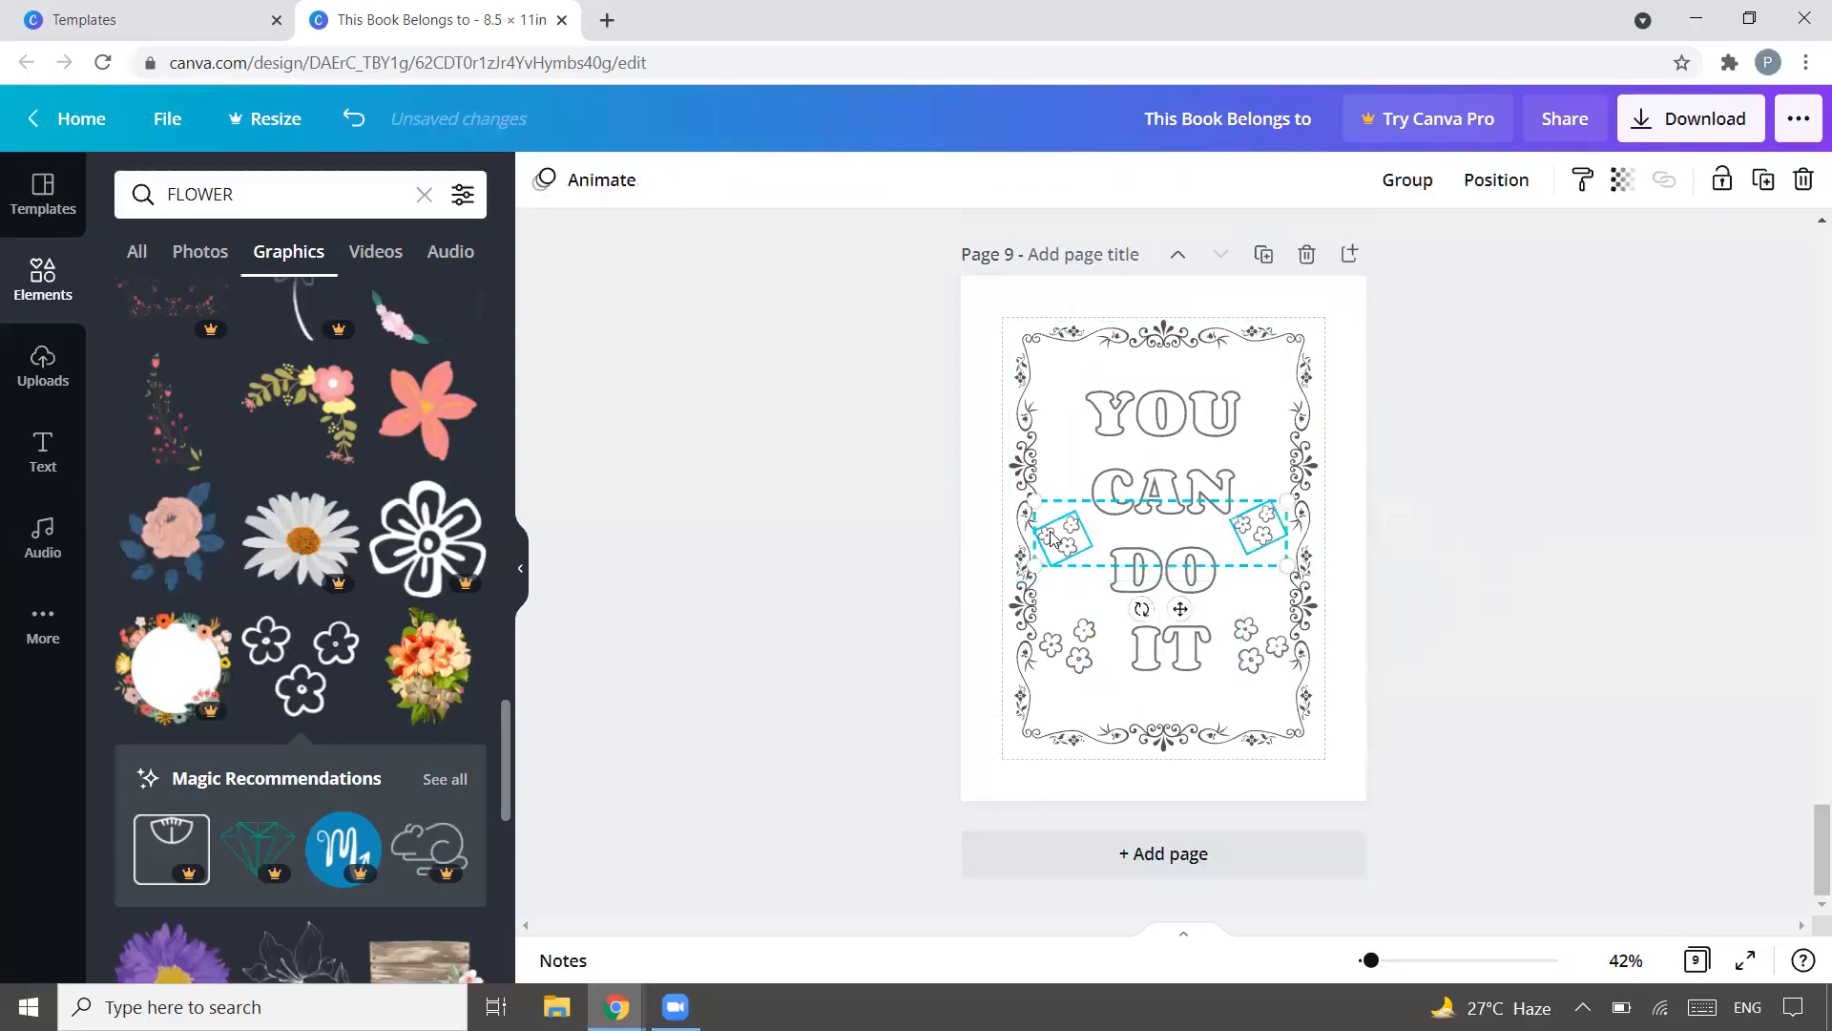
drag(1051, 535, 1090, 554)
drag(1085, 487, 1088, 386)
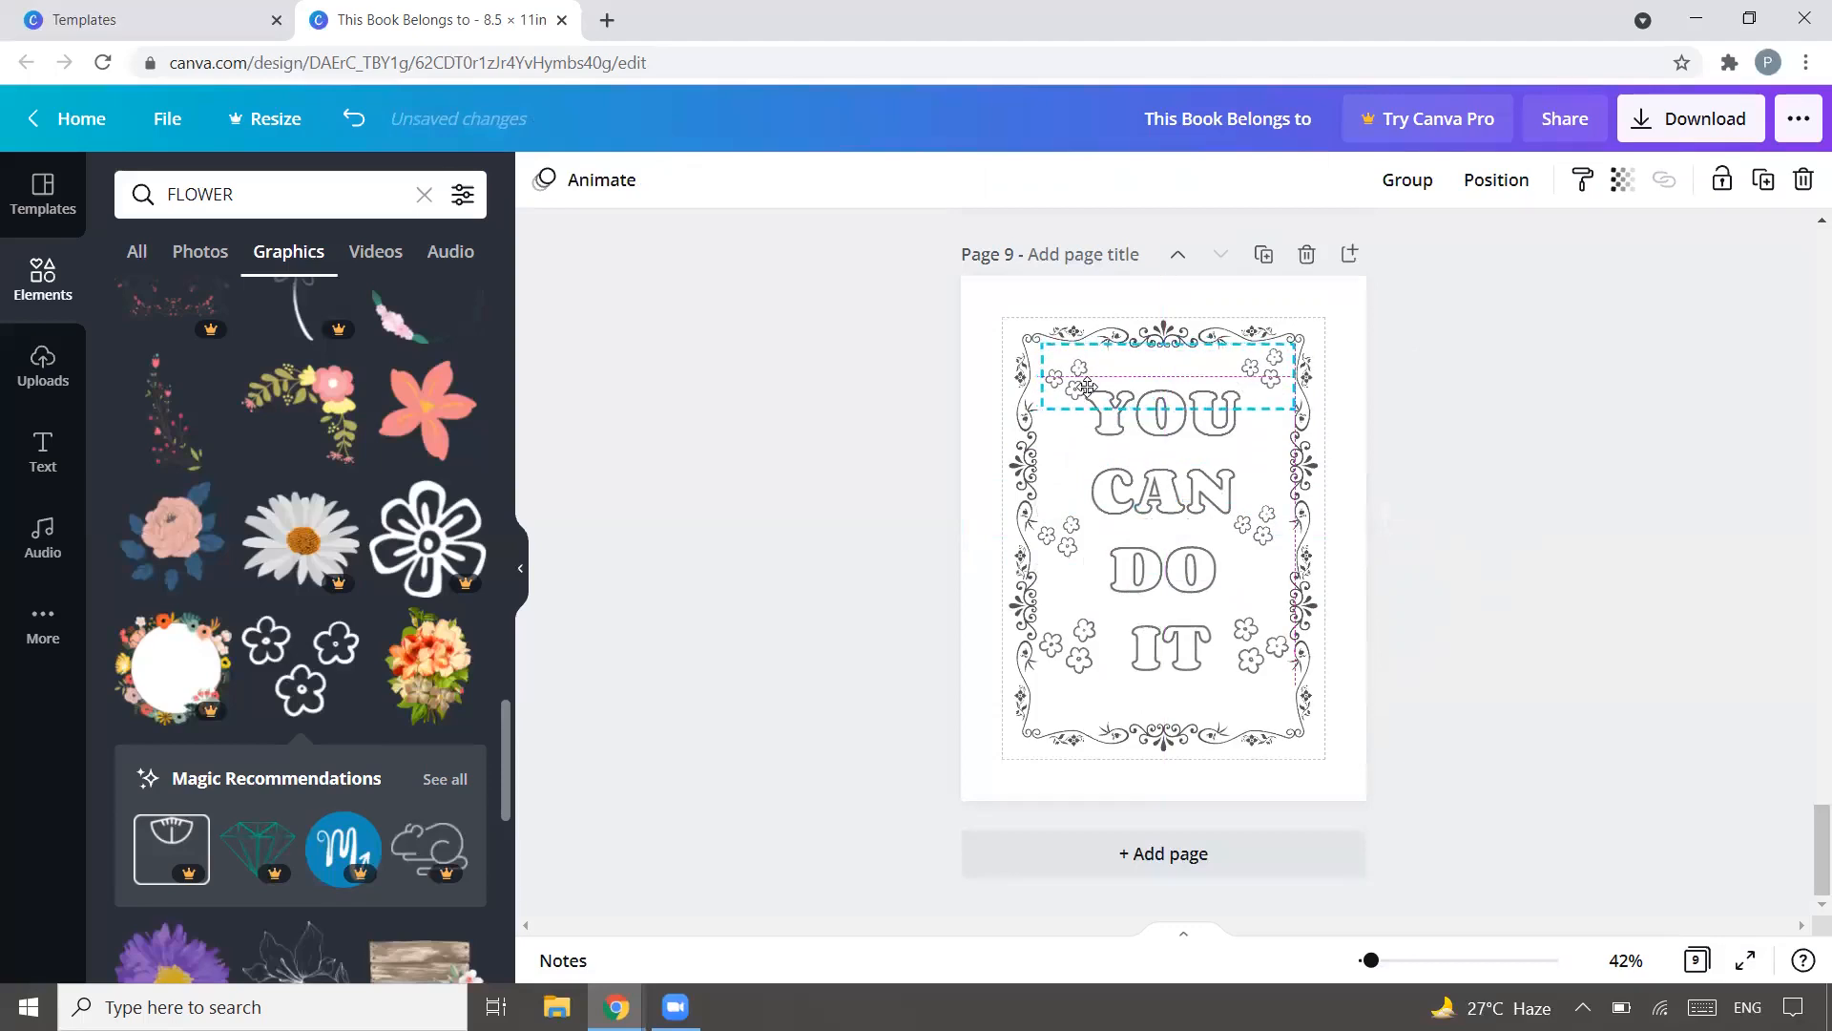
click(1561, 460)
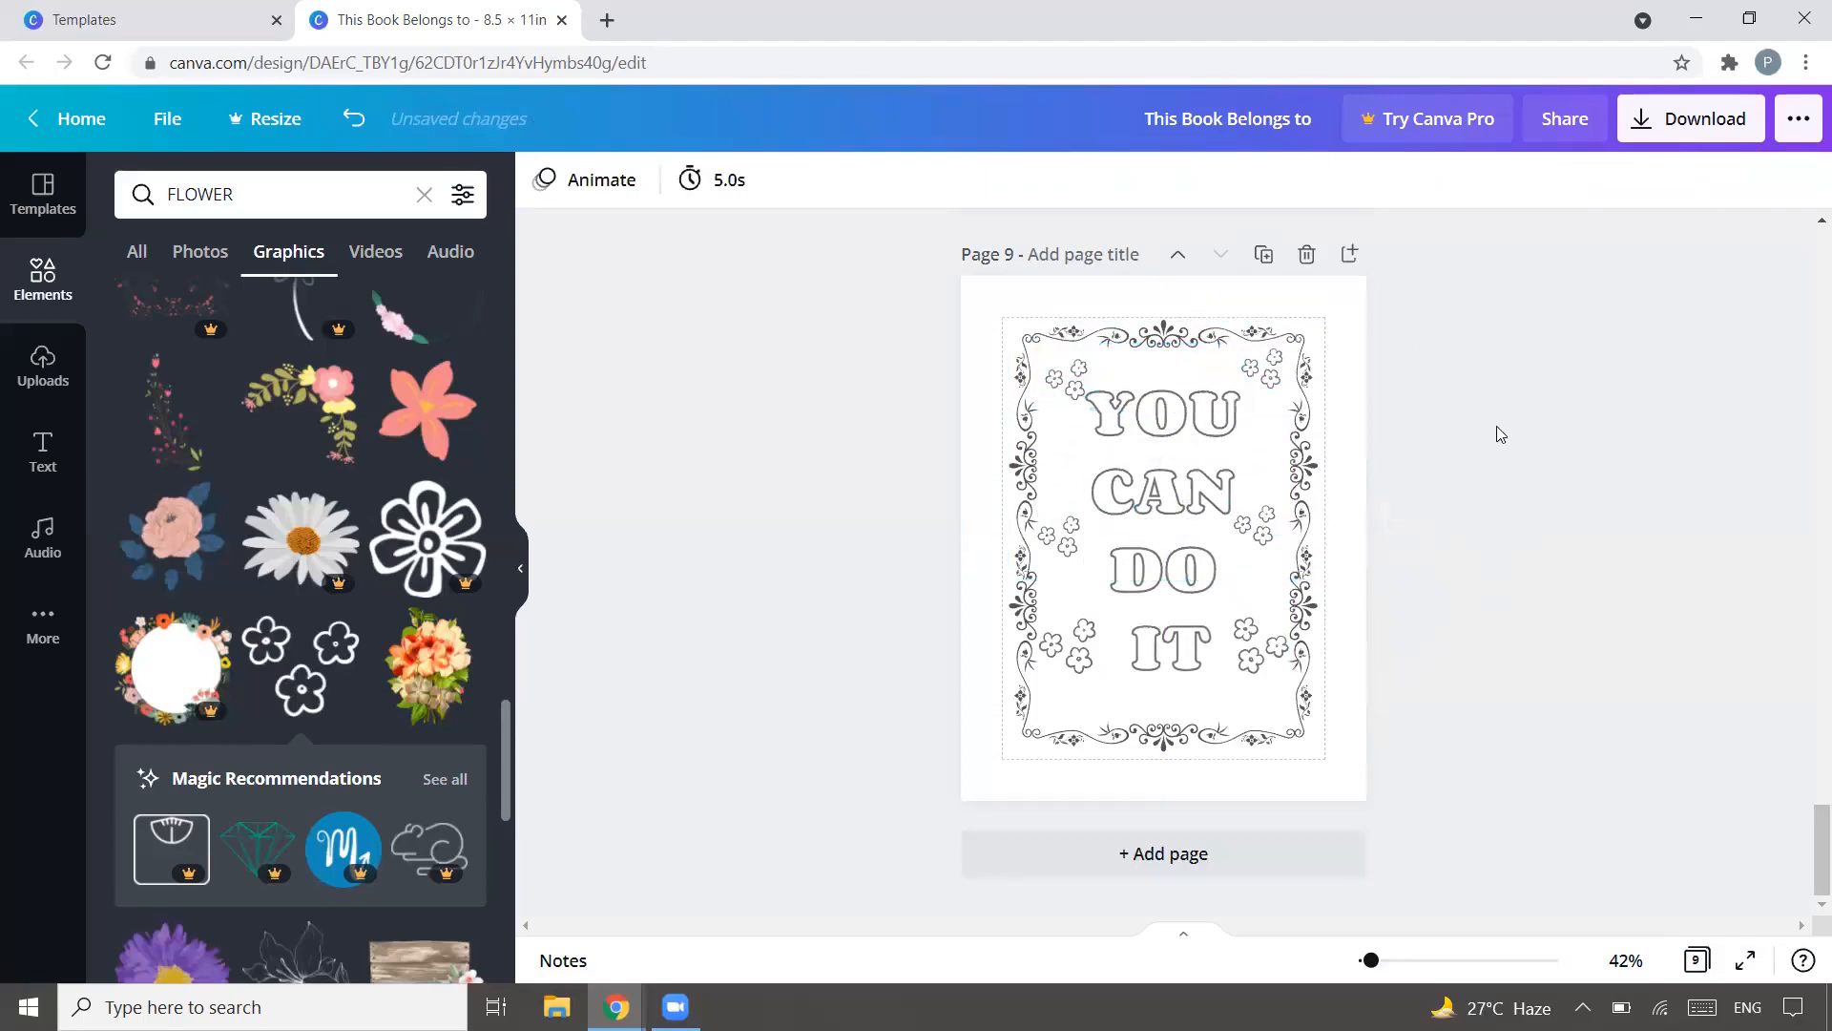
Step: Duplicate page 9 and replace the copy's quote with "DO YOUR BEST" on three lines
click(1262, 255)
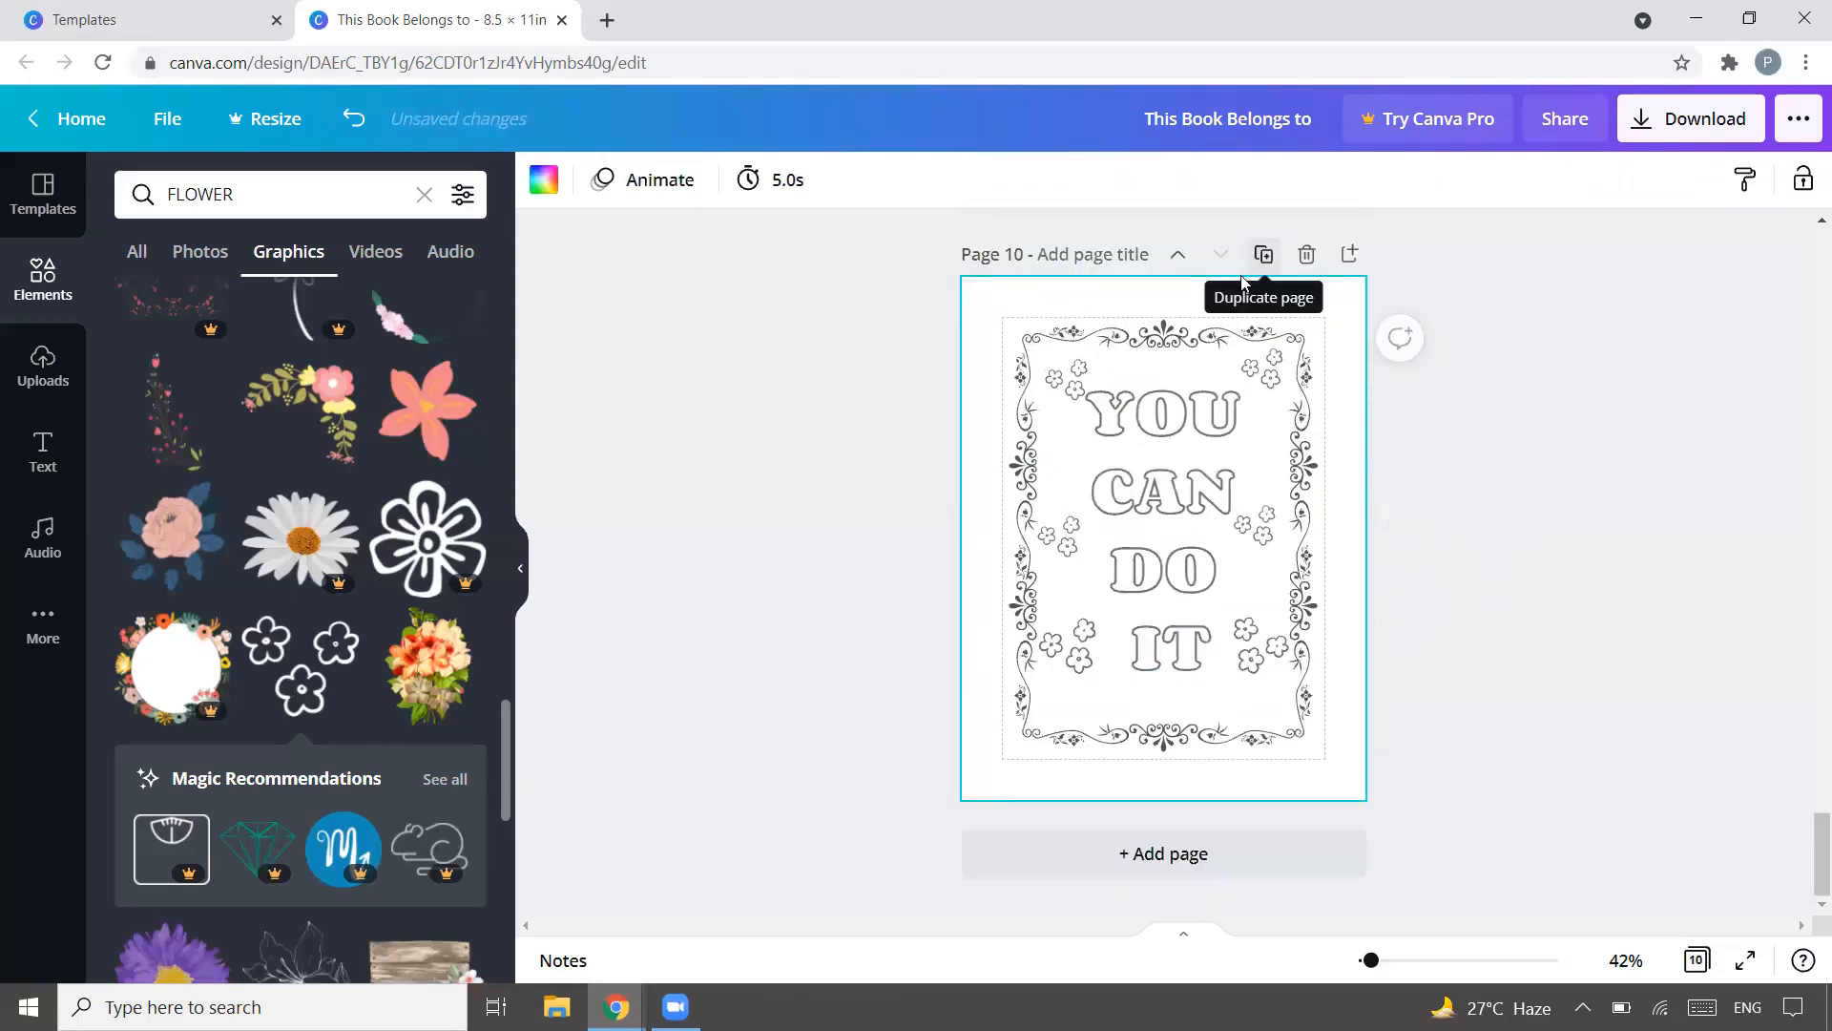
click(1182, 490)
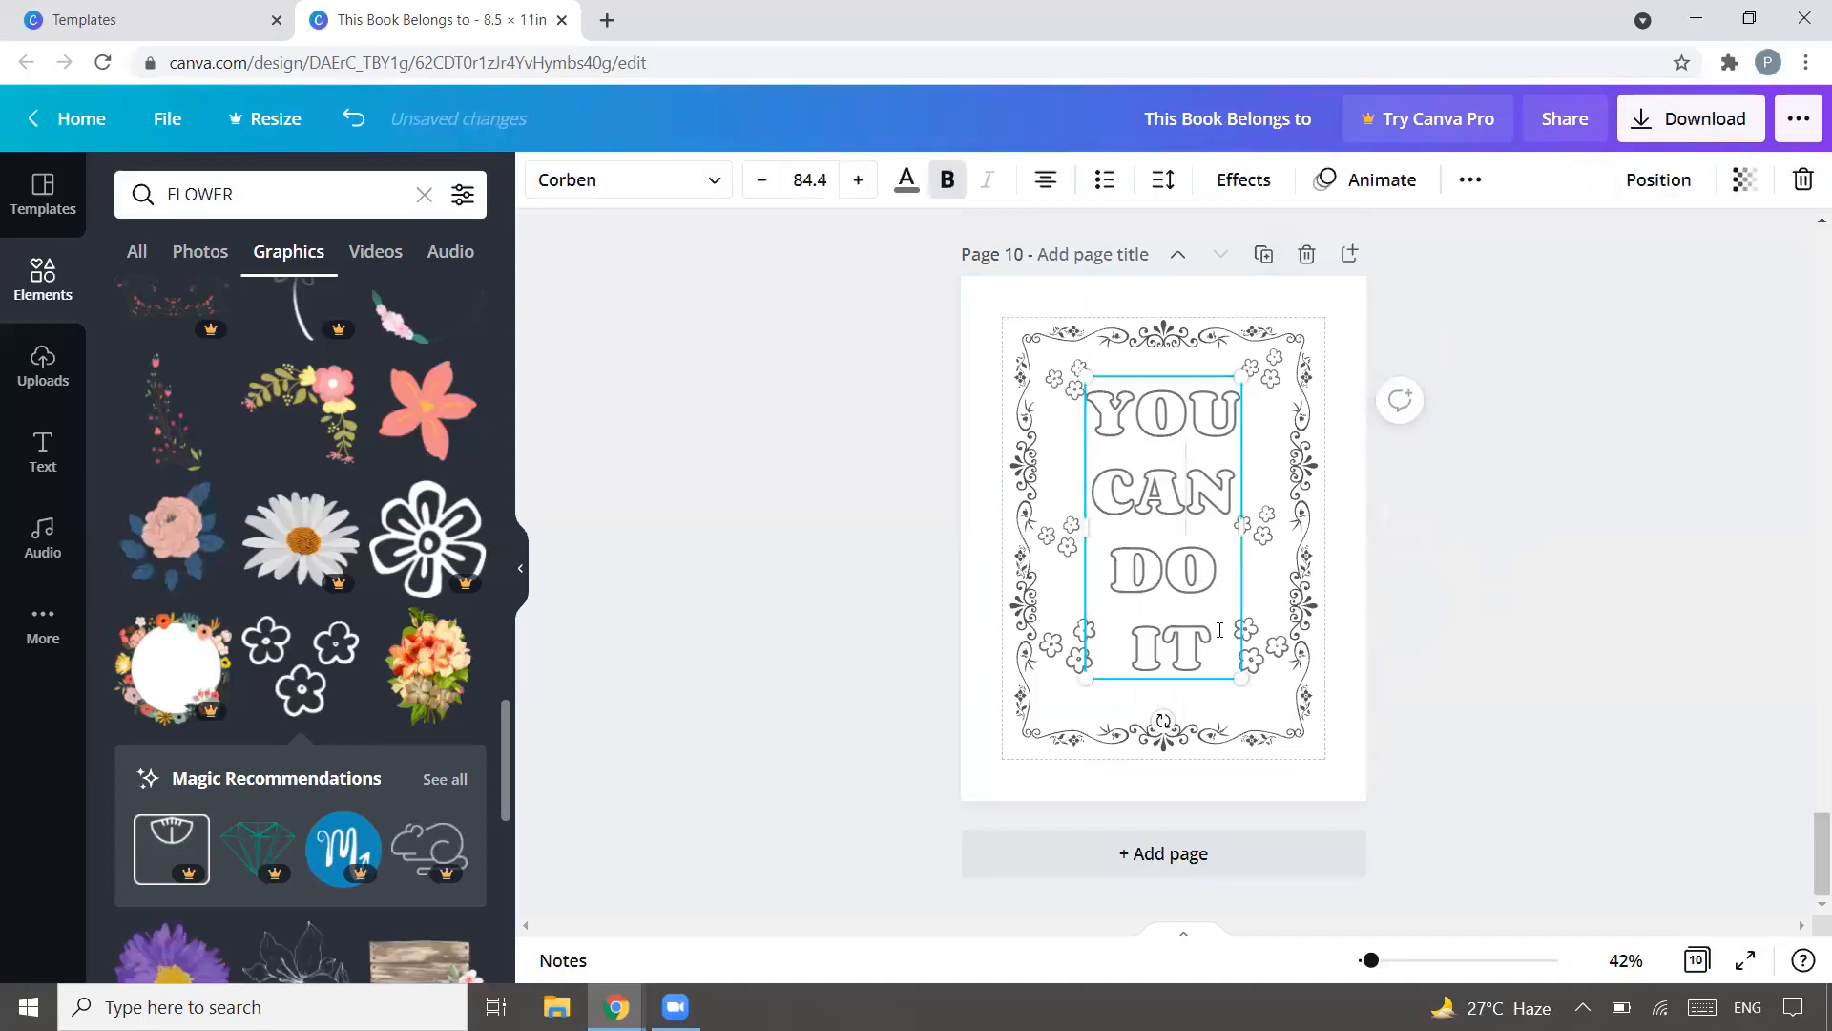
drag(1220, 630, 1104, 408)
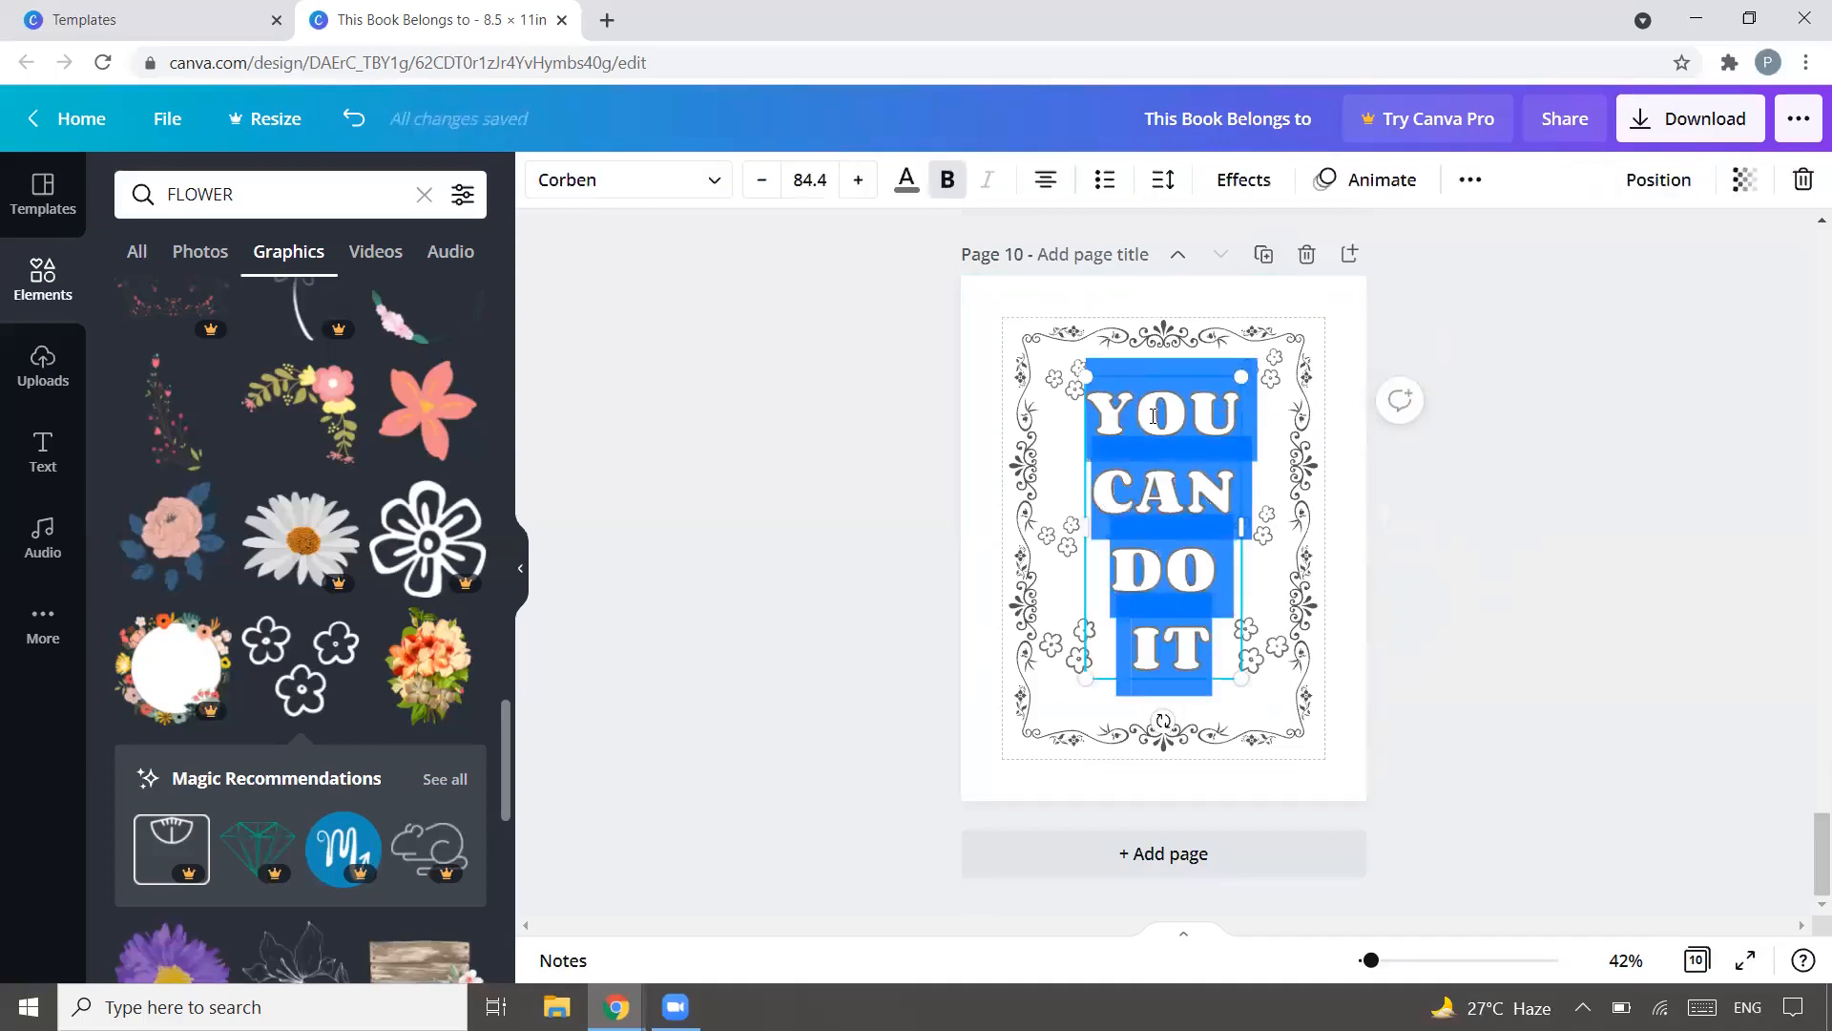
text(DO )
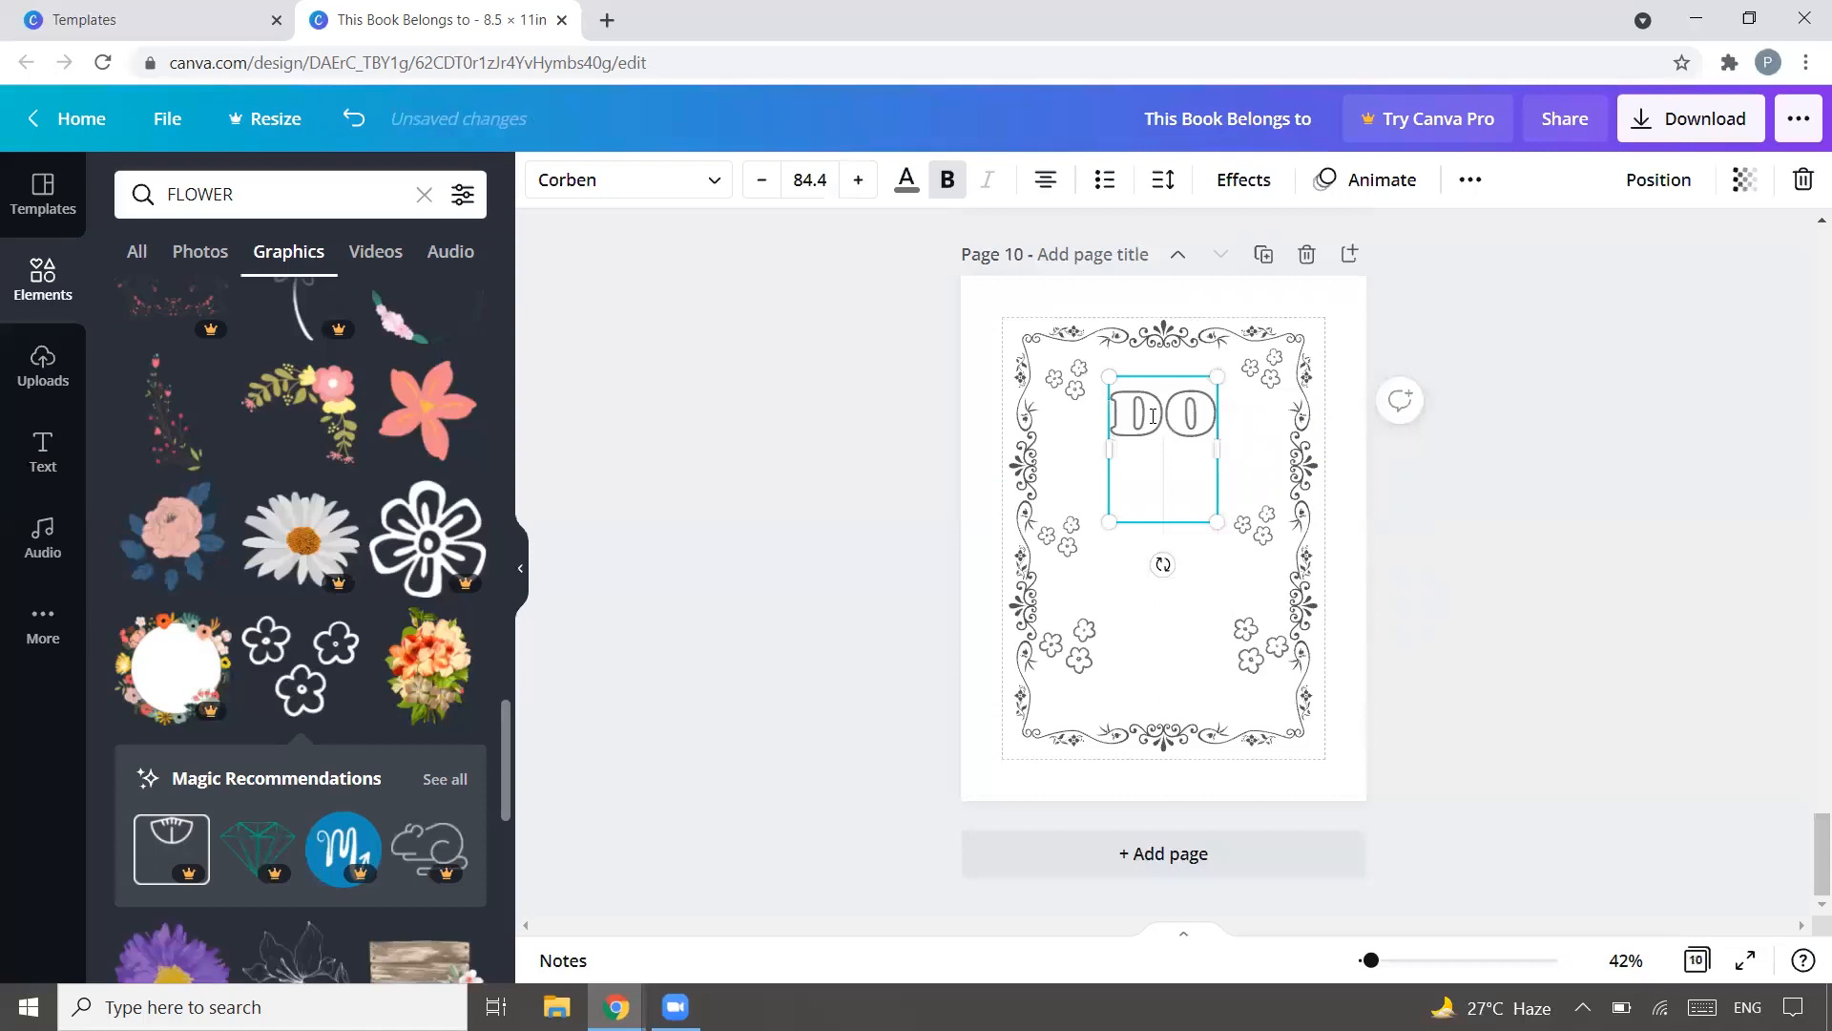
text(YOUR)
text(T)
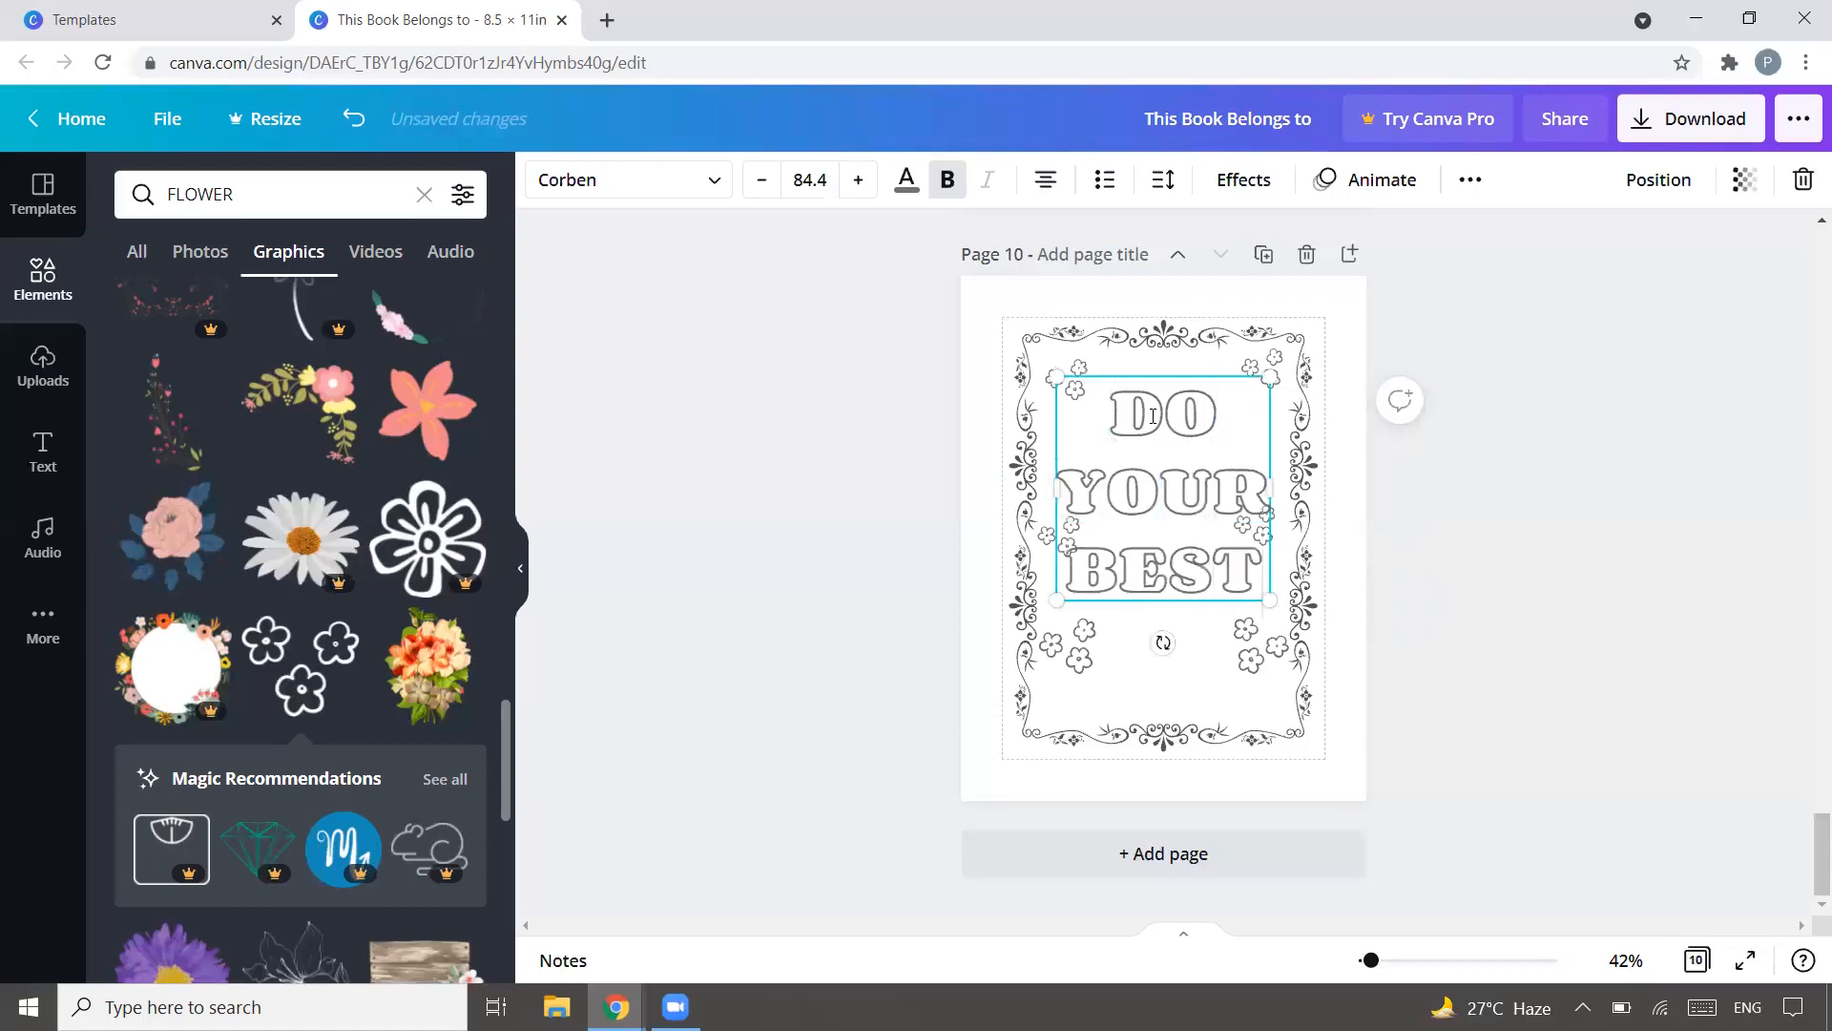
Step: Shrink the "DO YOUR BEST" text slightly and centre it within the border
drag(1269, 599, 1239, 563)
click(1529, 526)
drag(1195, 463, 1208, 526)
Step: Delete the two small flower clusters overlapping "YOUR" on page 10
click(1042, 539)
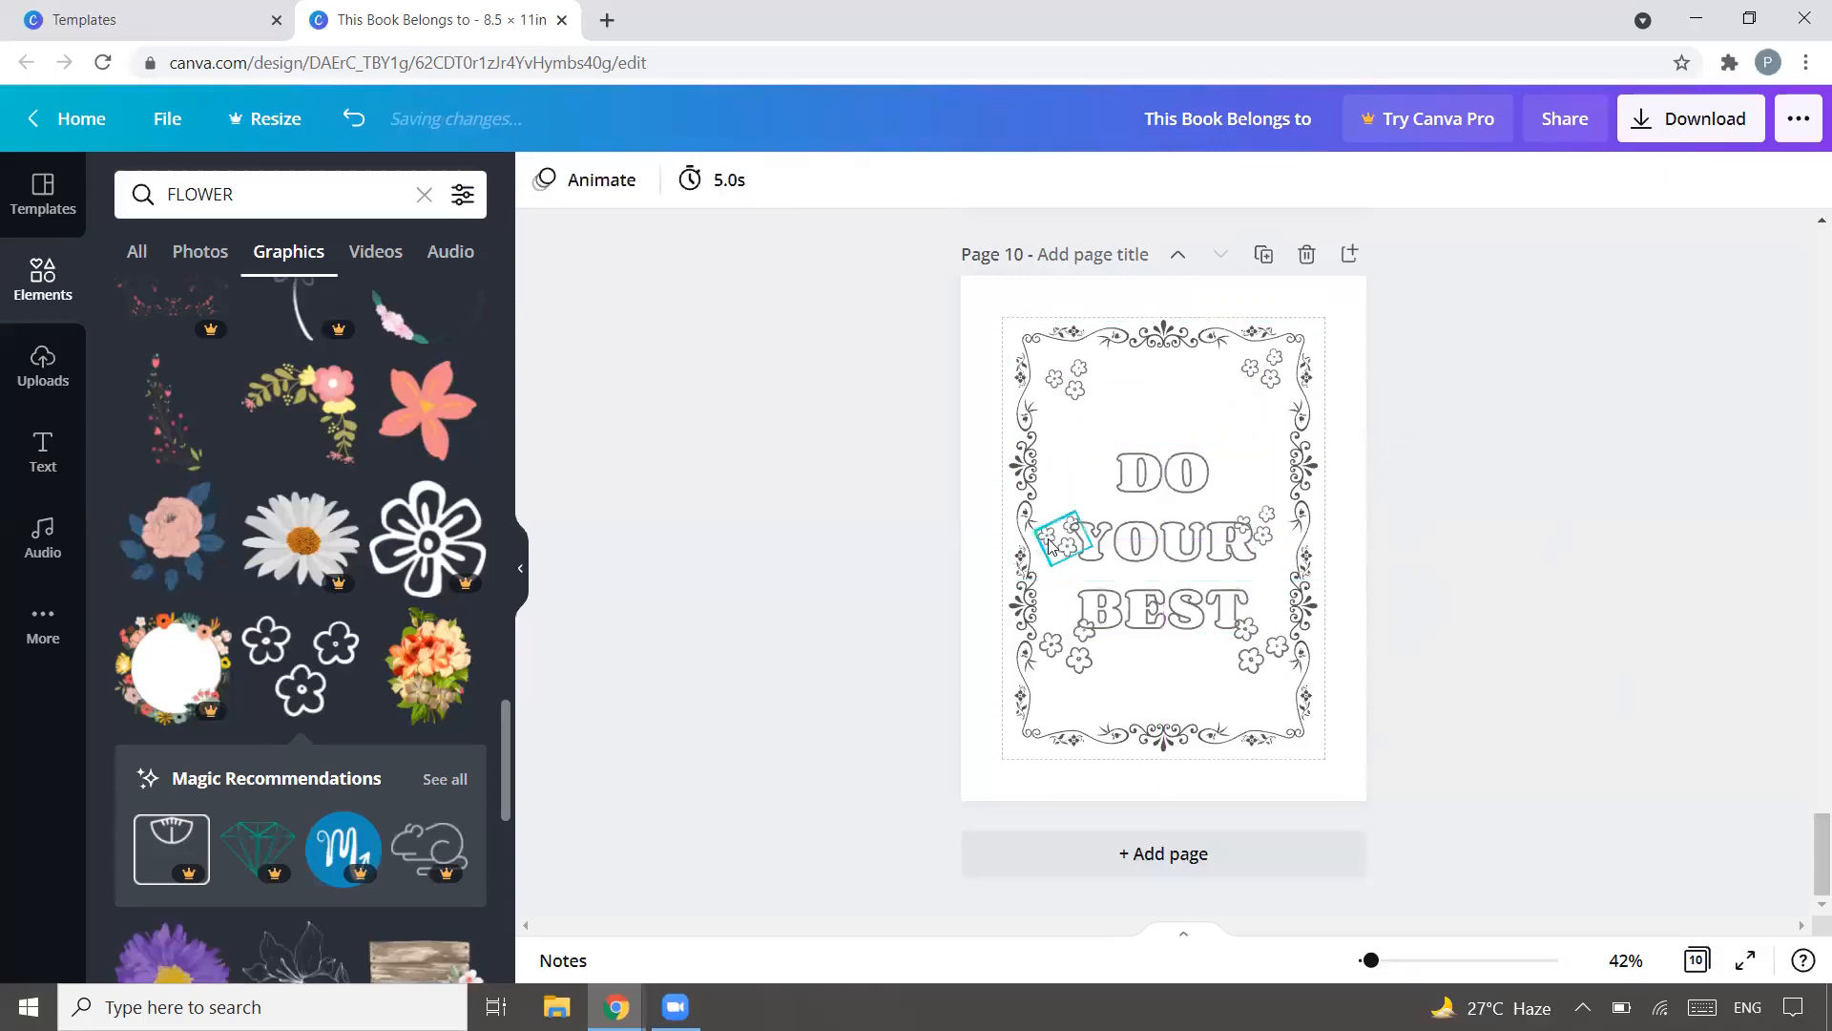
click(1040, 540)
key(Delete)
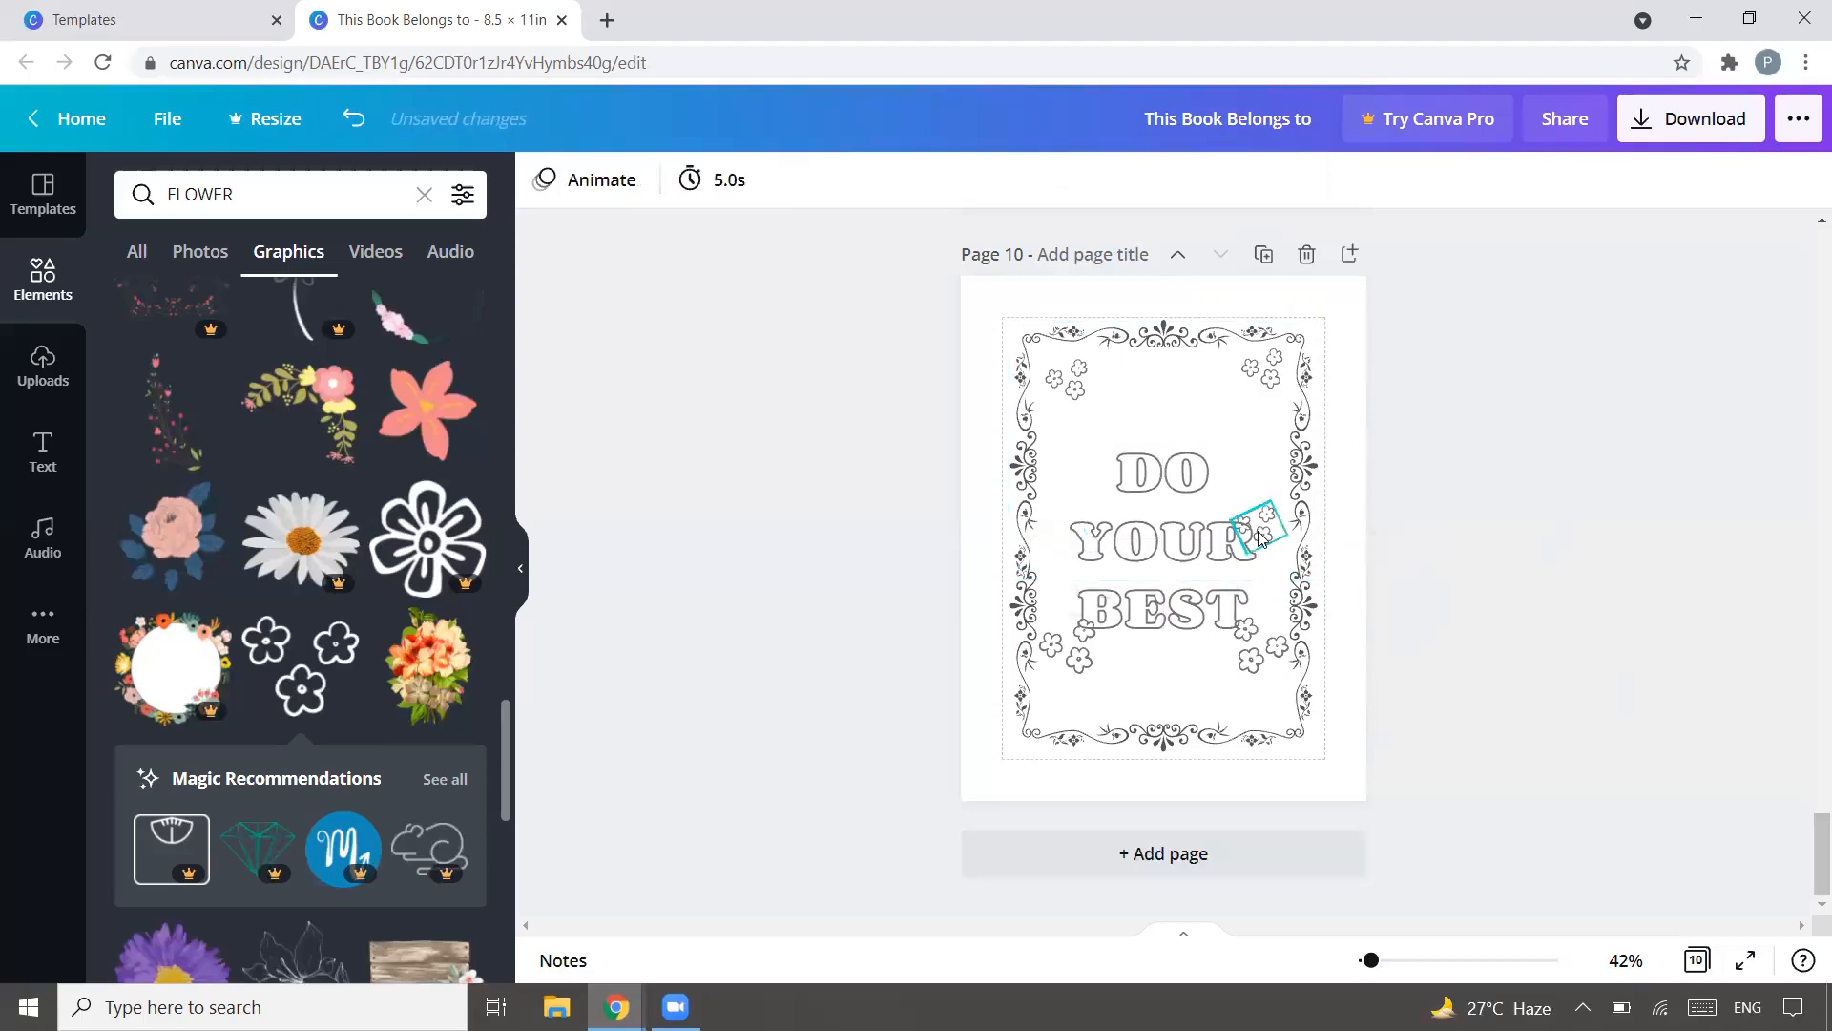
Step: Enlarge the four corner flower clusters on page 10, keeping the lower pair clear of "BEST"
click(1079, 386)
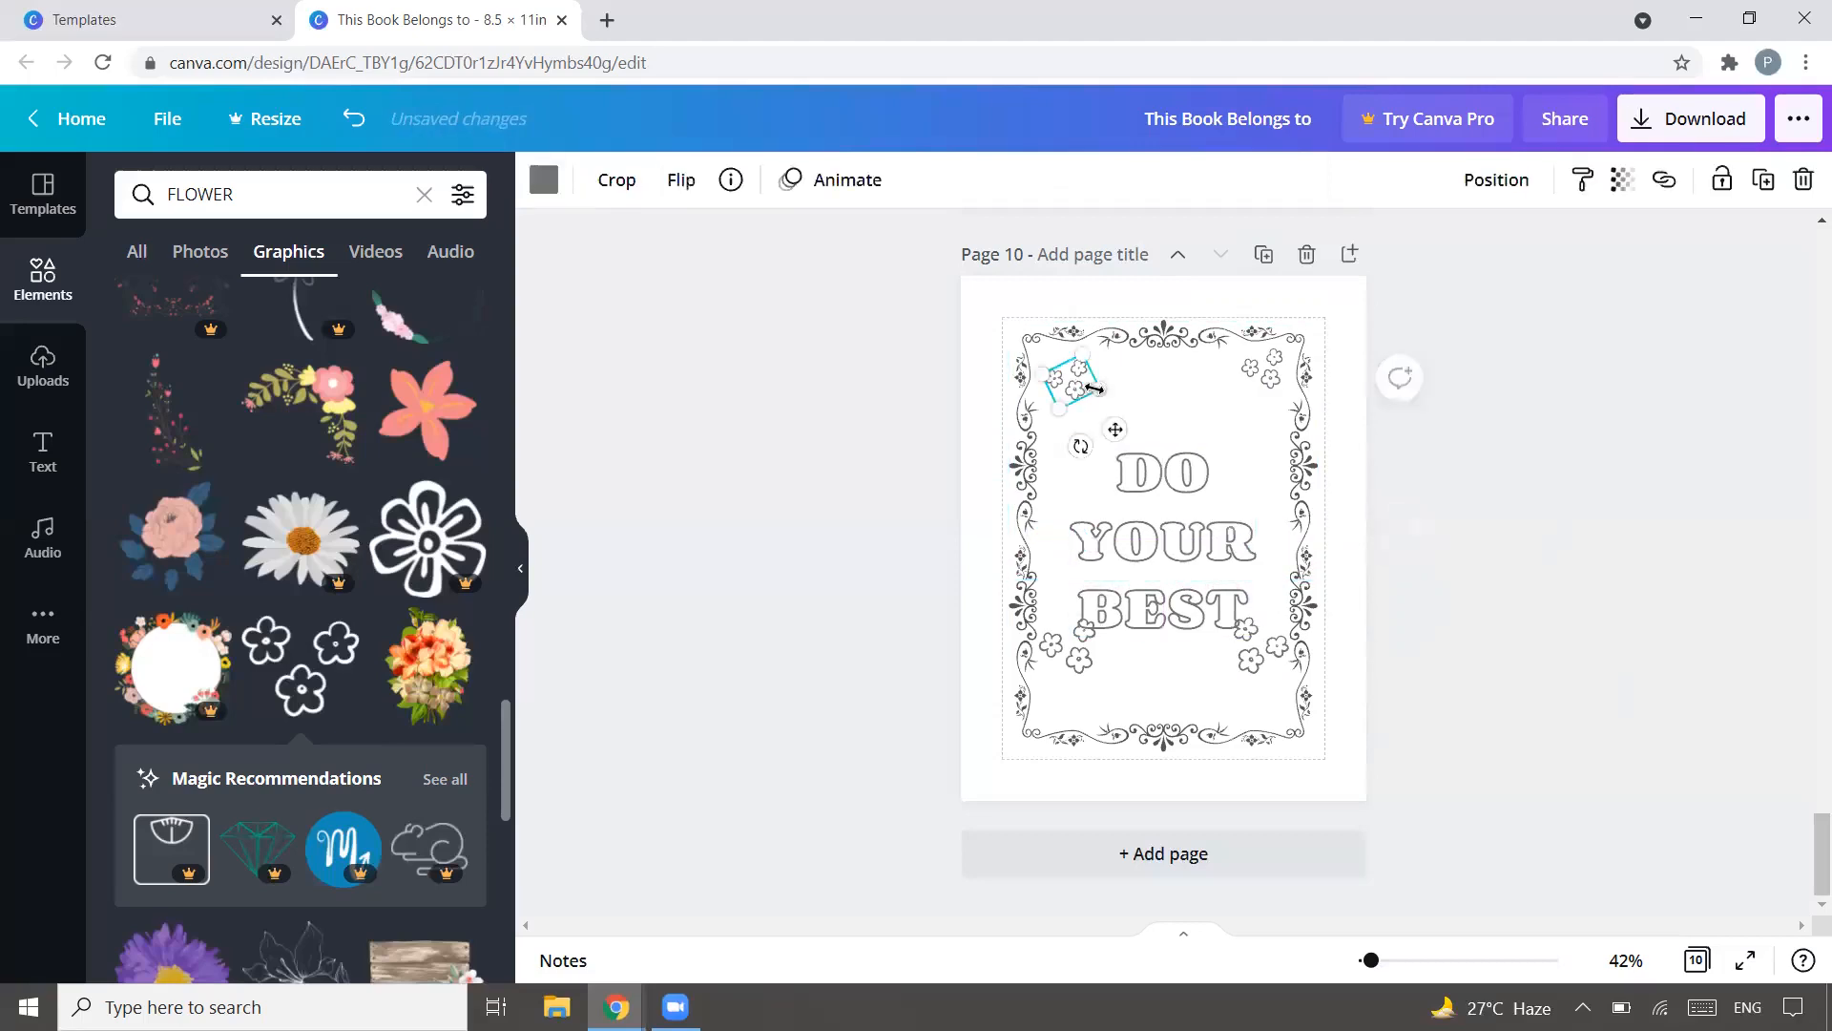
drag(1094, 393, 1135, 424)
click(1262, 375)
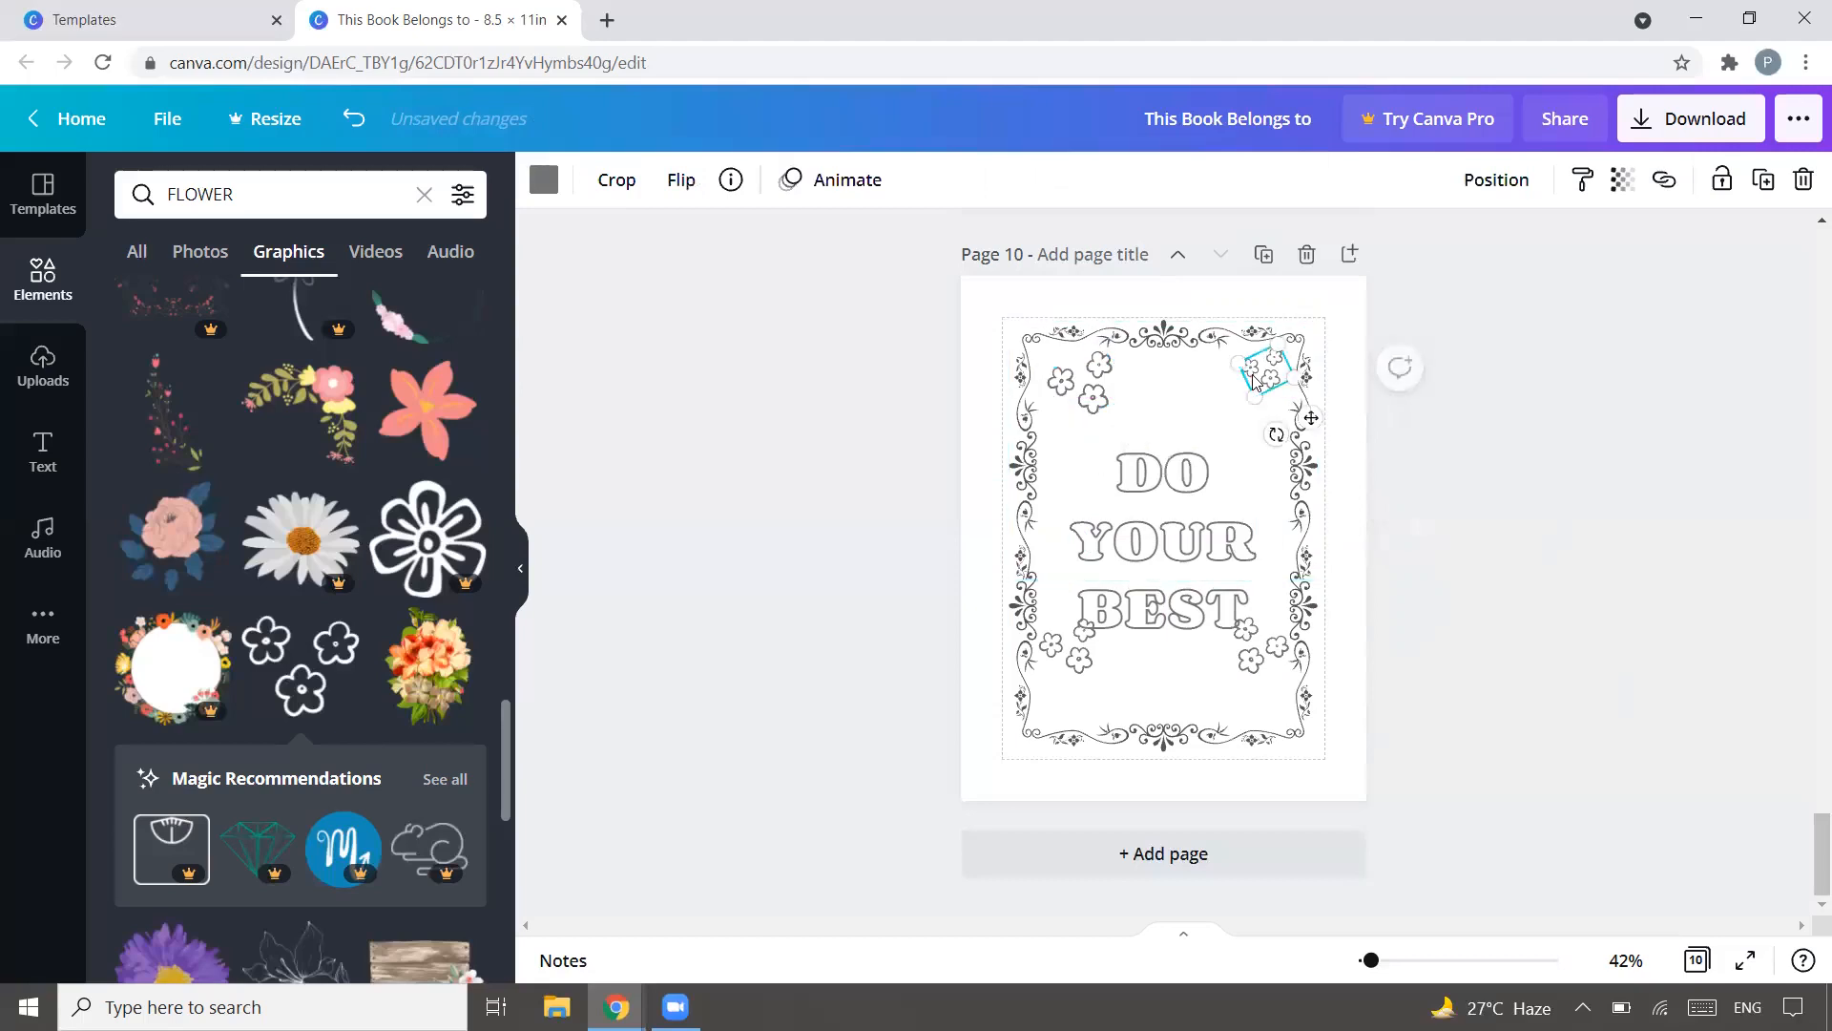
drag(1251, 411, 1270, 437)
click(1258, 680)
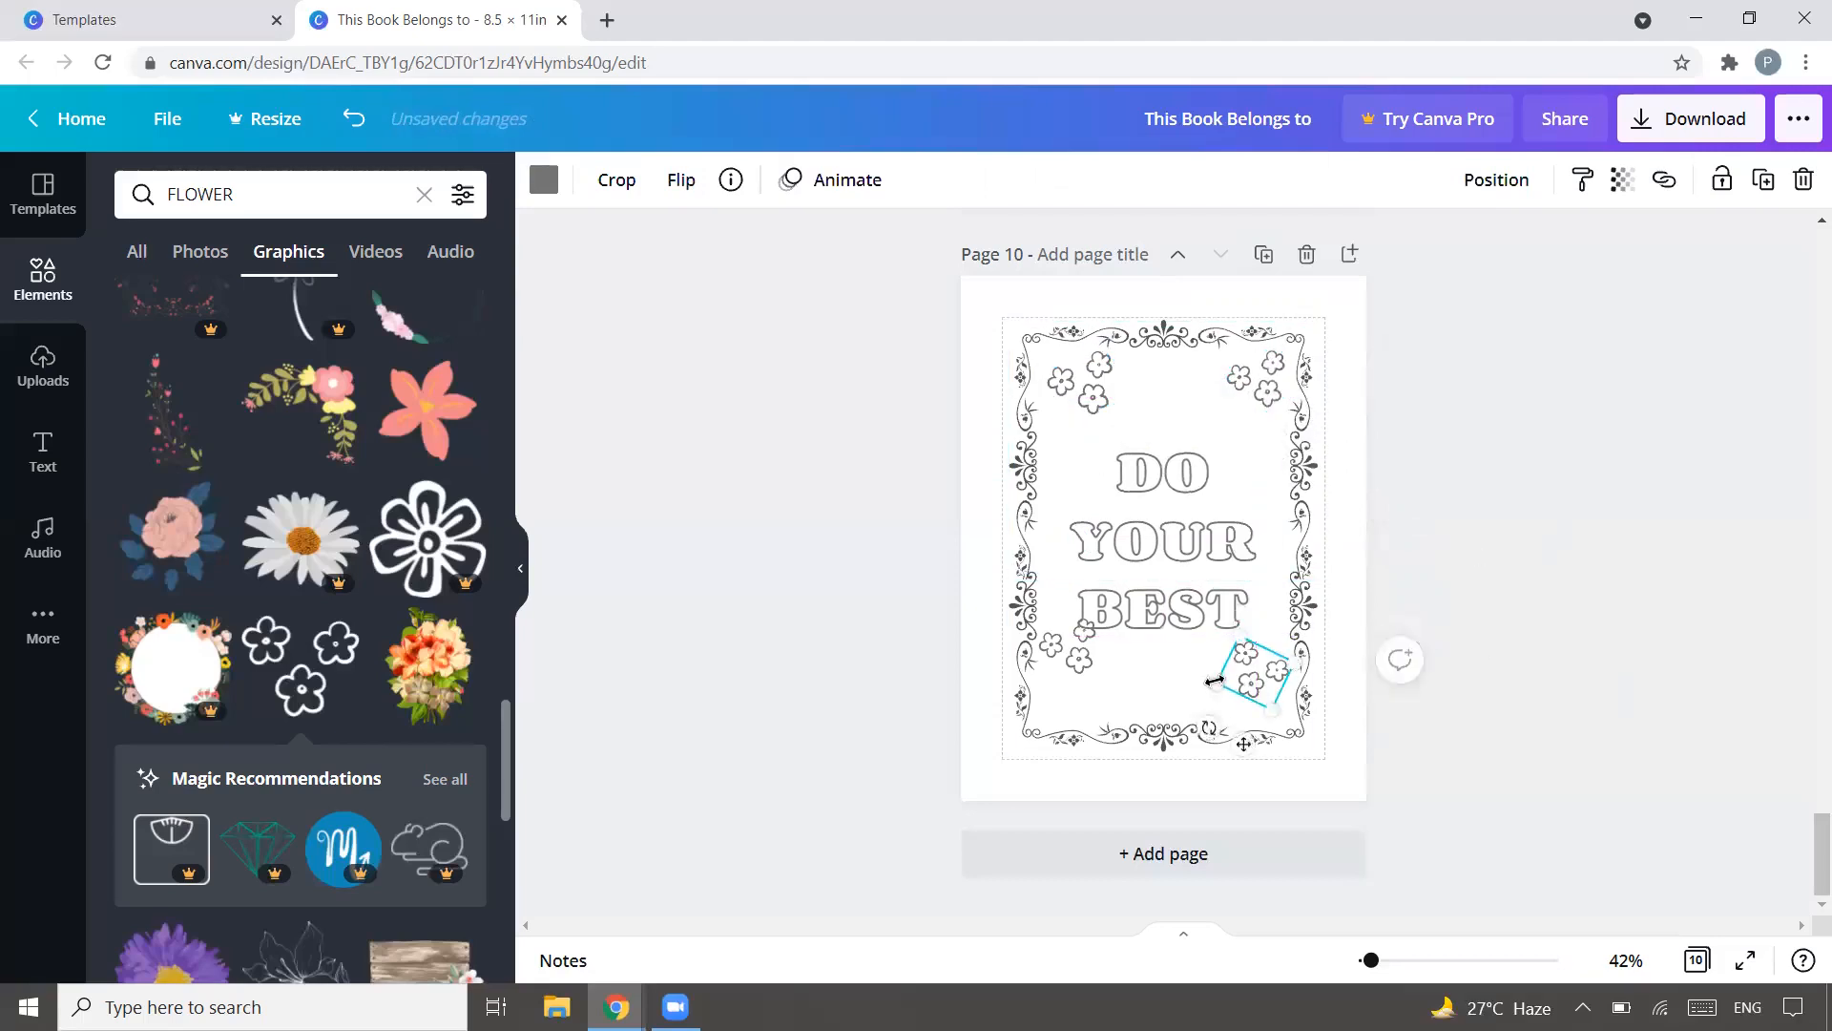
drag(1217, 669, 1127, 688)
click(1086, 668)
click(1493, 597)
Step: Duplicate the upper-right flower cluster and place a smaller copy centred above "DO"
click(1250, 380)
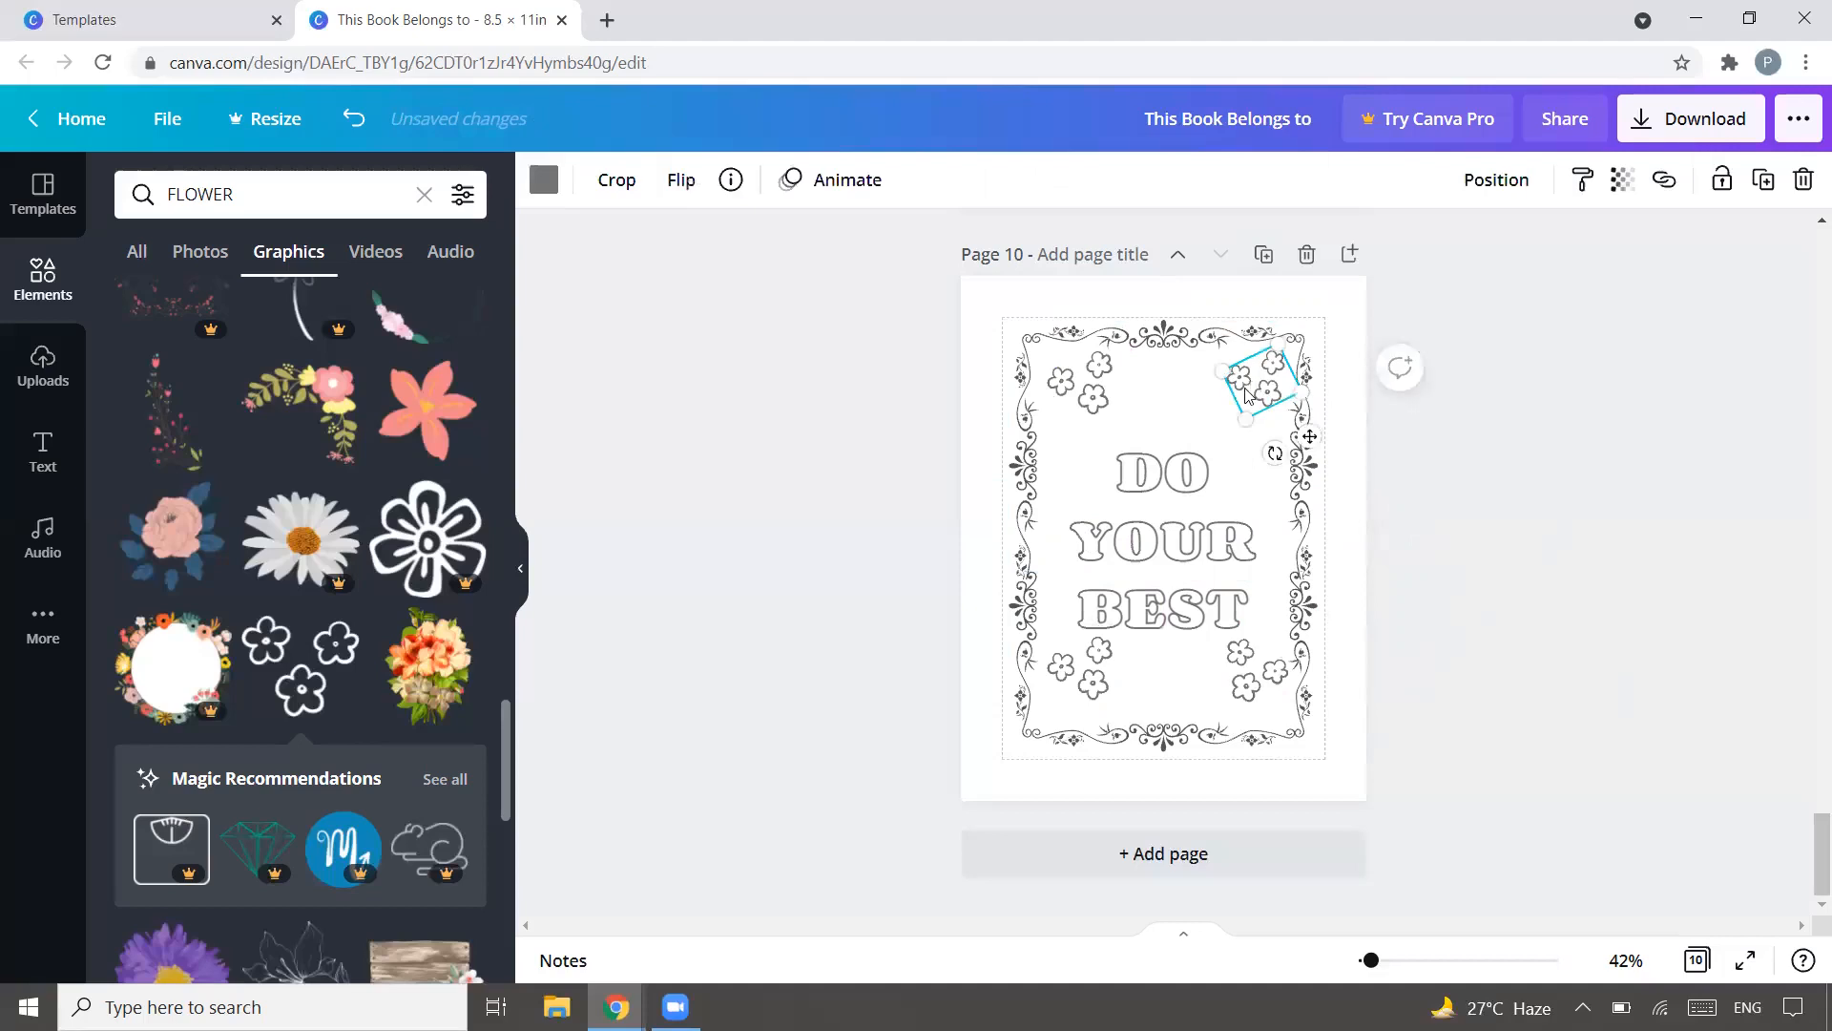
drag(1247, 395, 1154, 410)
click(1552, 445)
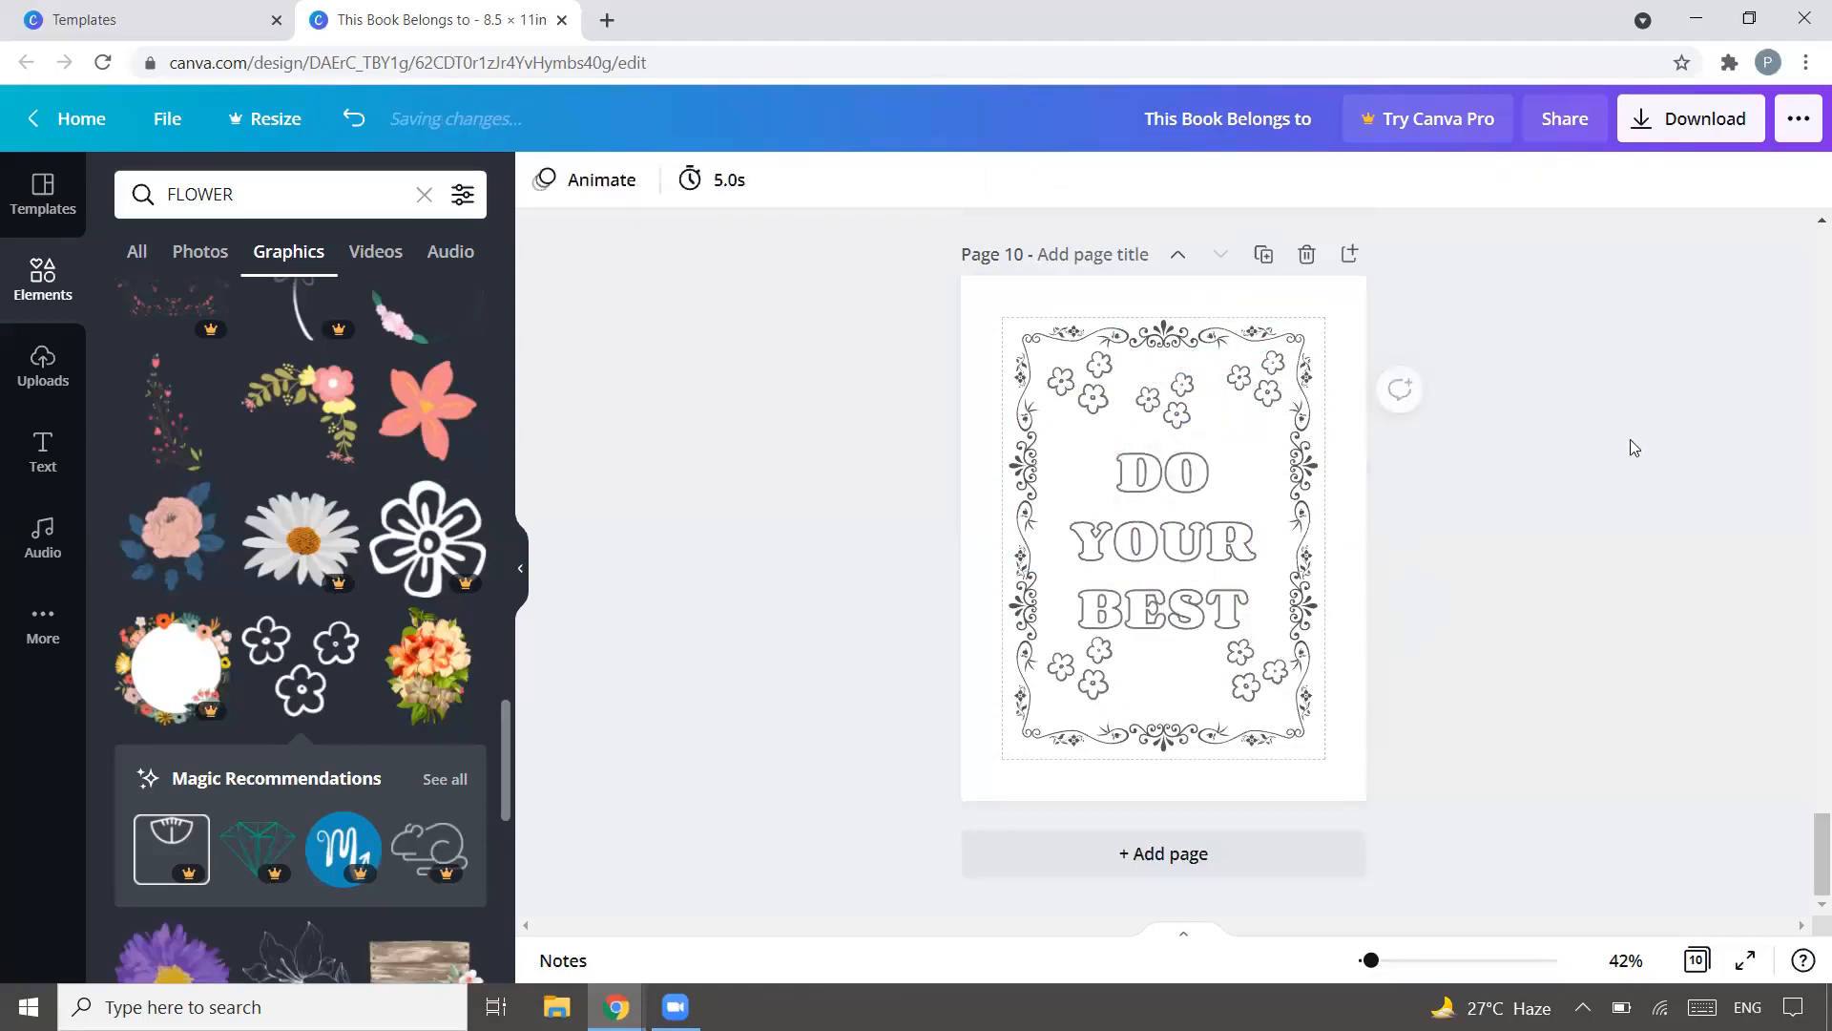
Step: Shift the two lower flower clusters on page 10 slightly down, away from "BEST"
drag(1238, 678, 1239, 683)
click(1091, 684)
drag(1091, 683, 1086, 685)
click(1613, 530)
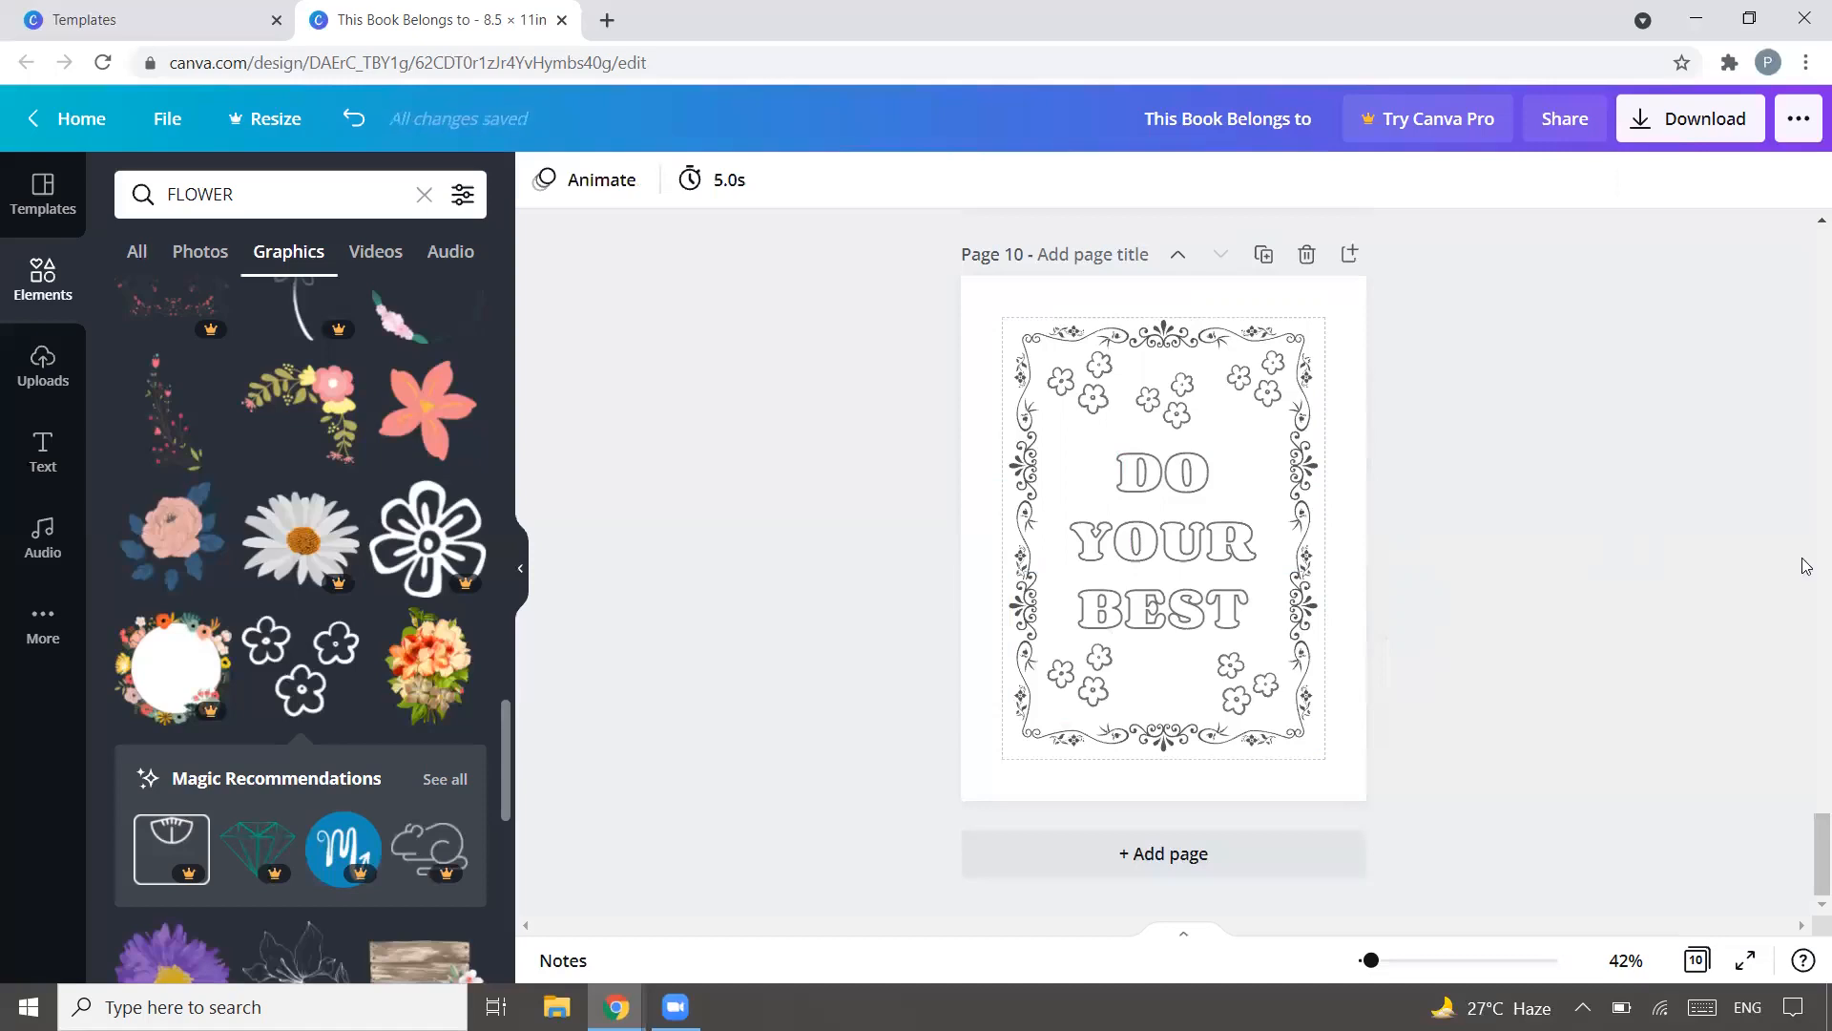
Step: Duplicate page 10 and replace the copy's quote with "THINK OUT SIDE THE BOX", placing "THINK", "OUT SIDE", "THE" and "BOX" on separate lines
click(1263, 264)
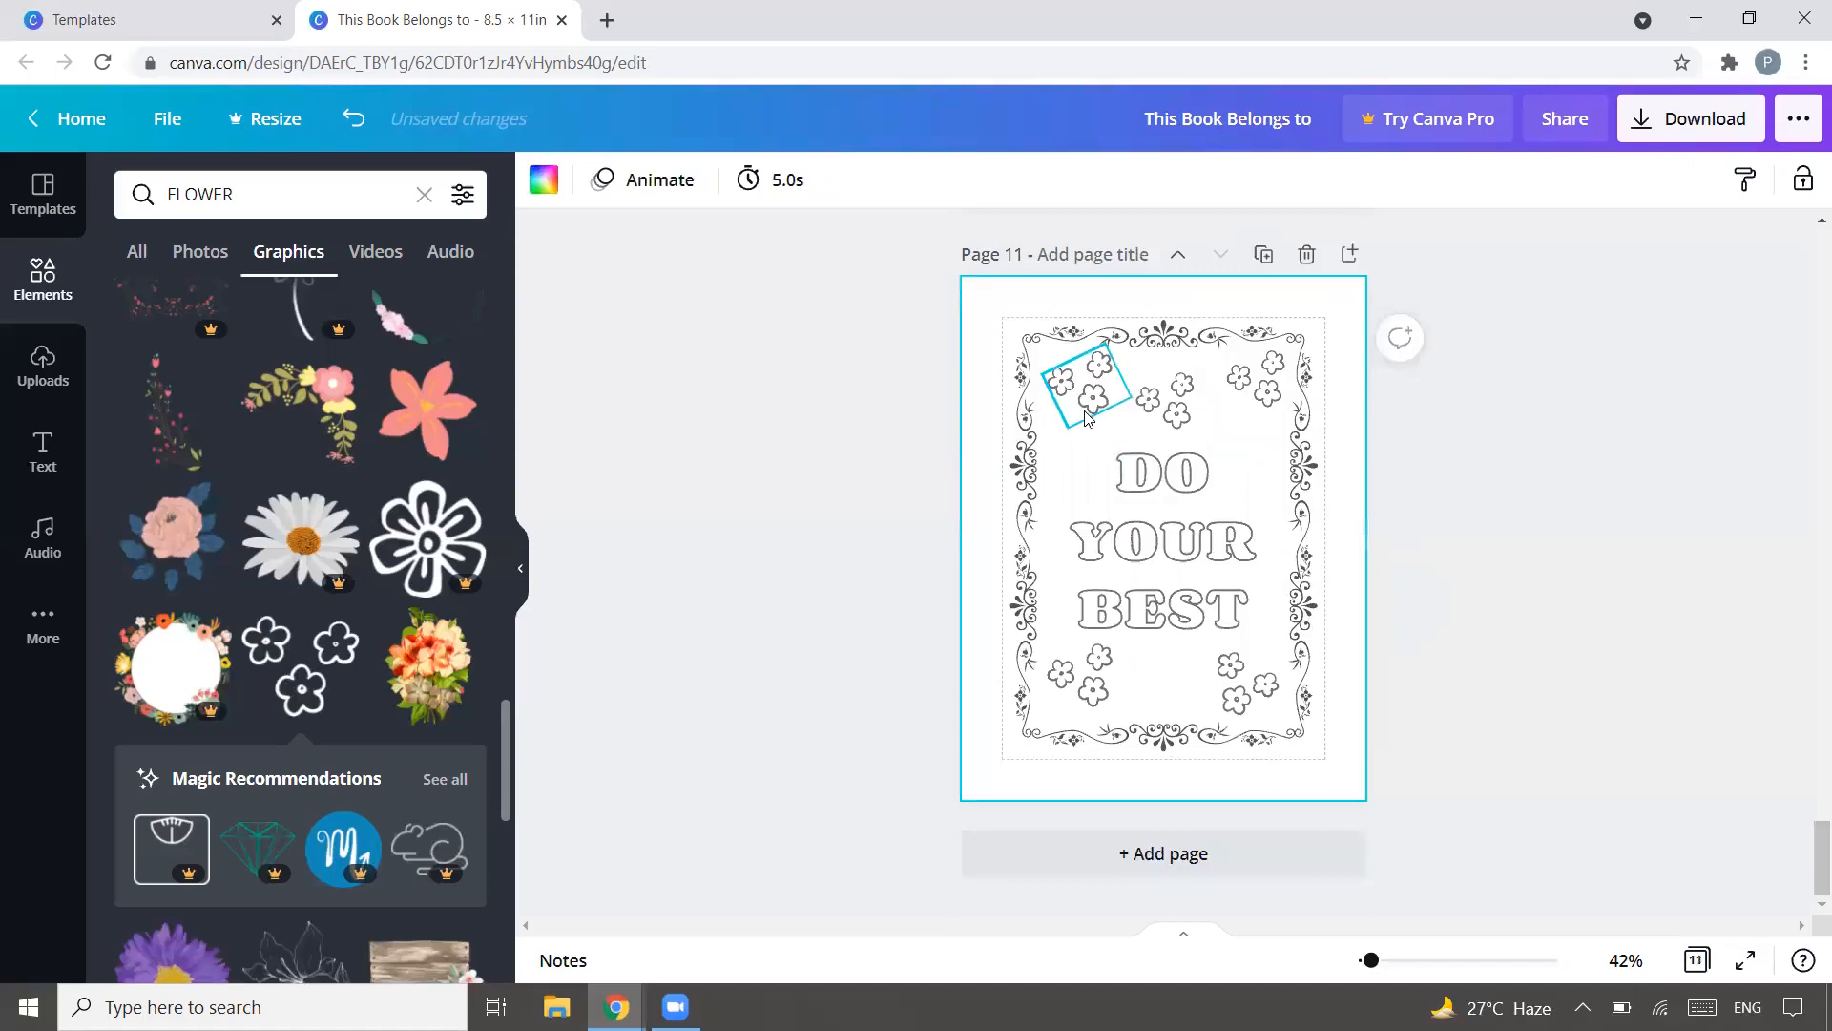
click(1141, 472)
double_click(1140, 473)
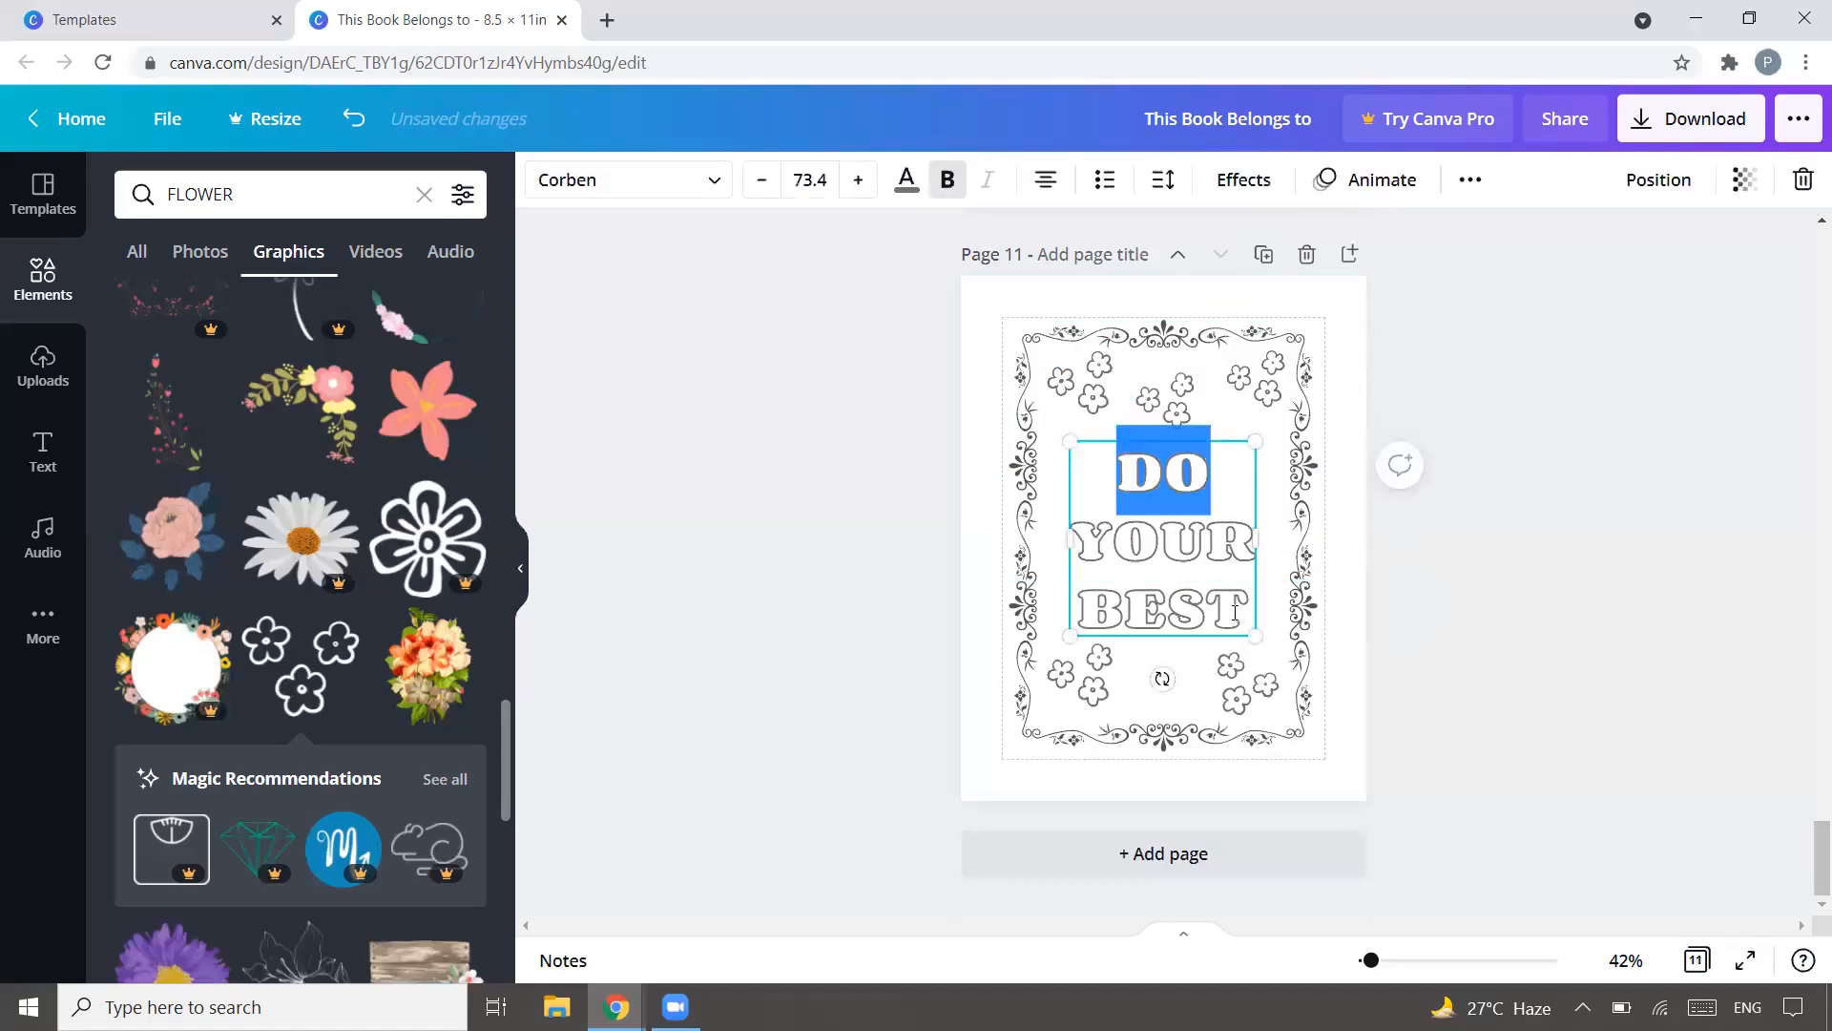
drag(1235, 612, 1082, 502)
key(BackSpace)
key(BackSpace)
key(BackSpace)
key(BackSpace)
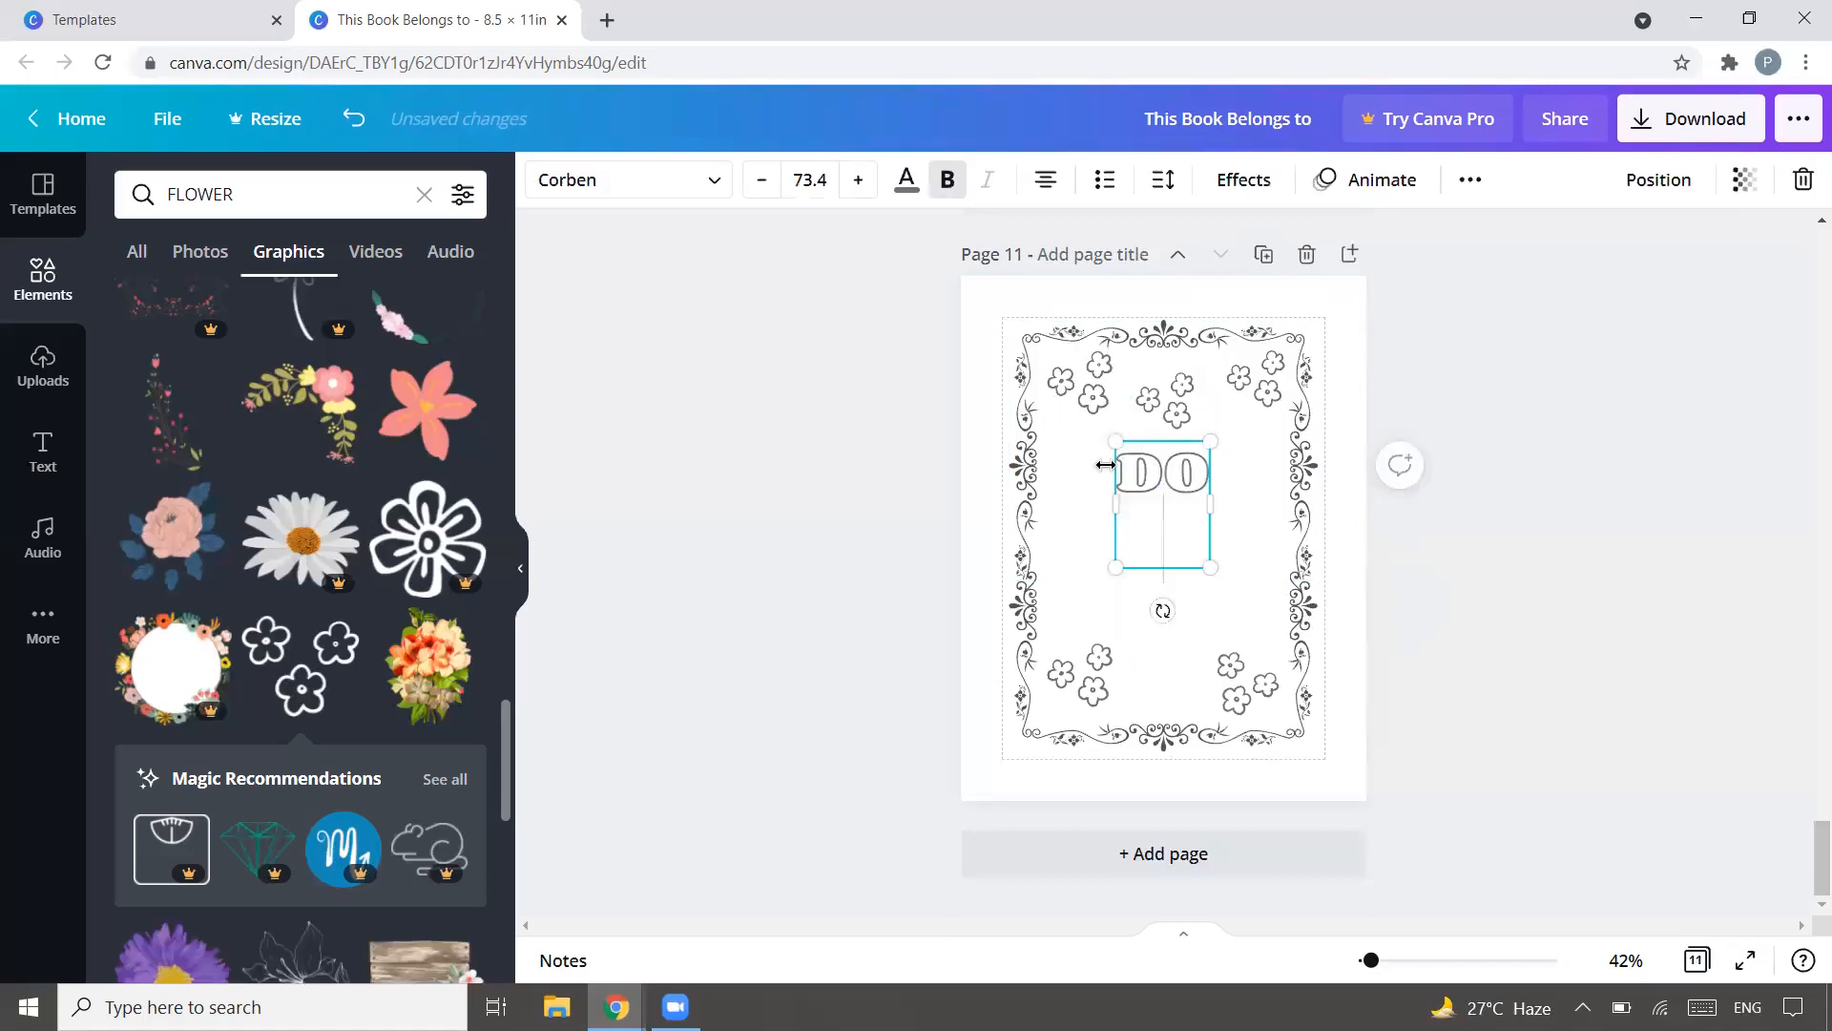
text(THINK)
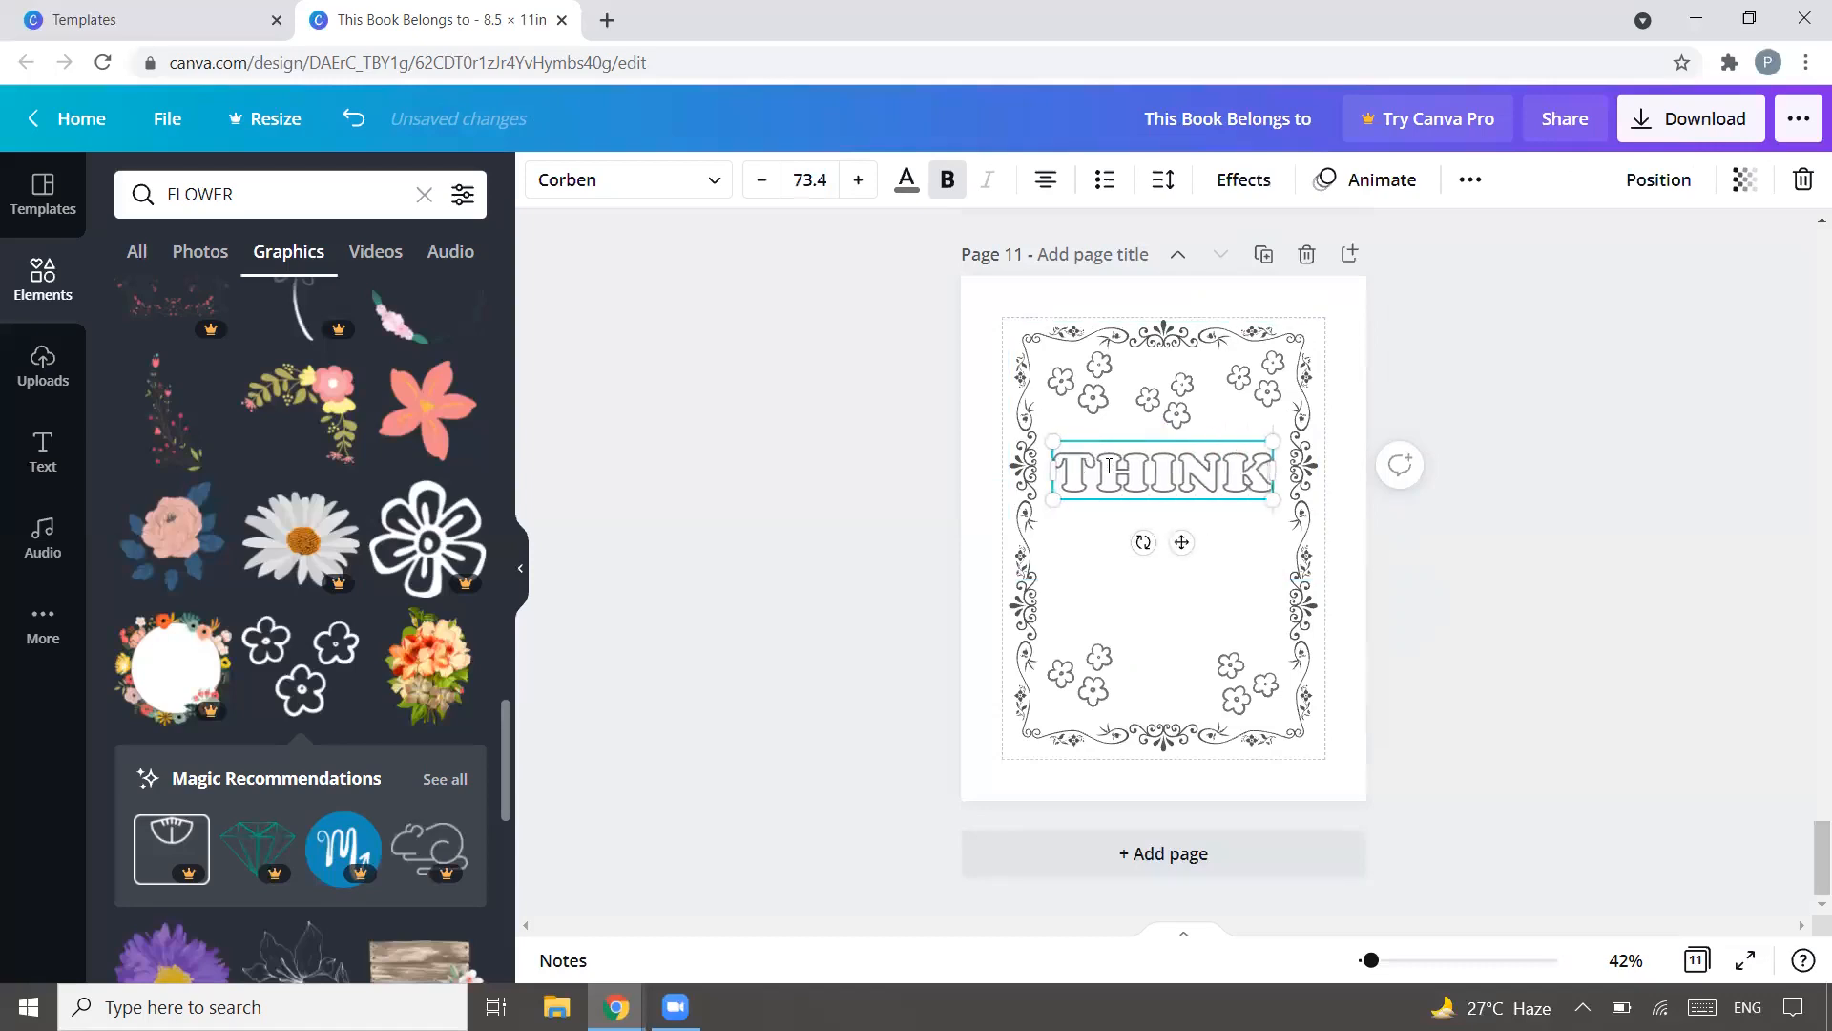
key(Return)
text(OUT SIDE)
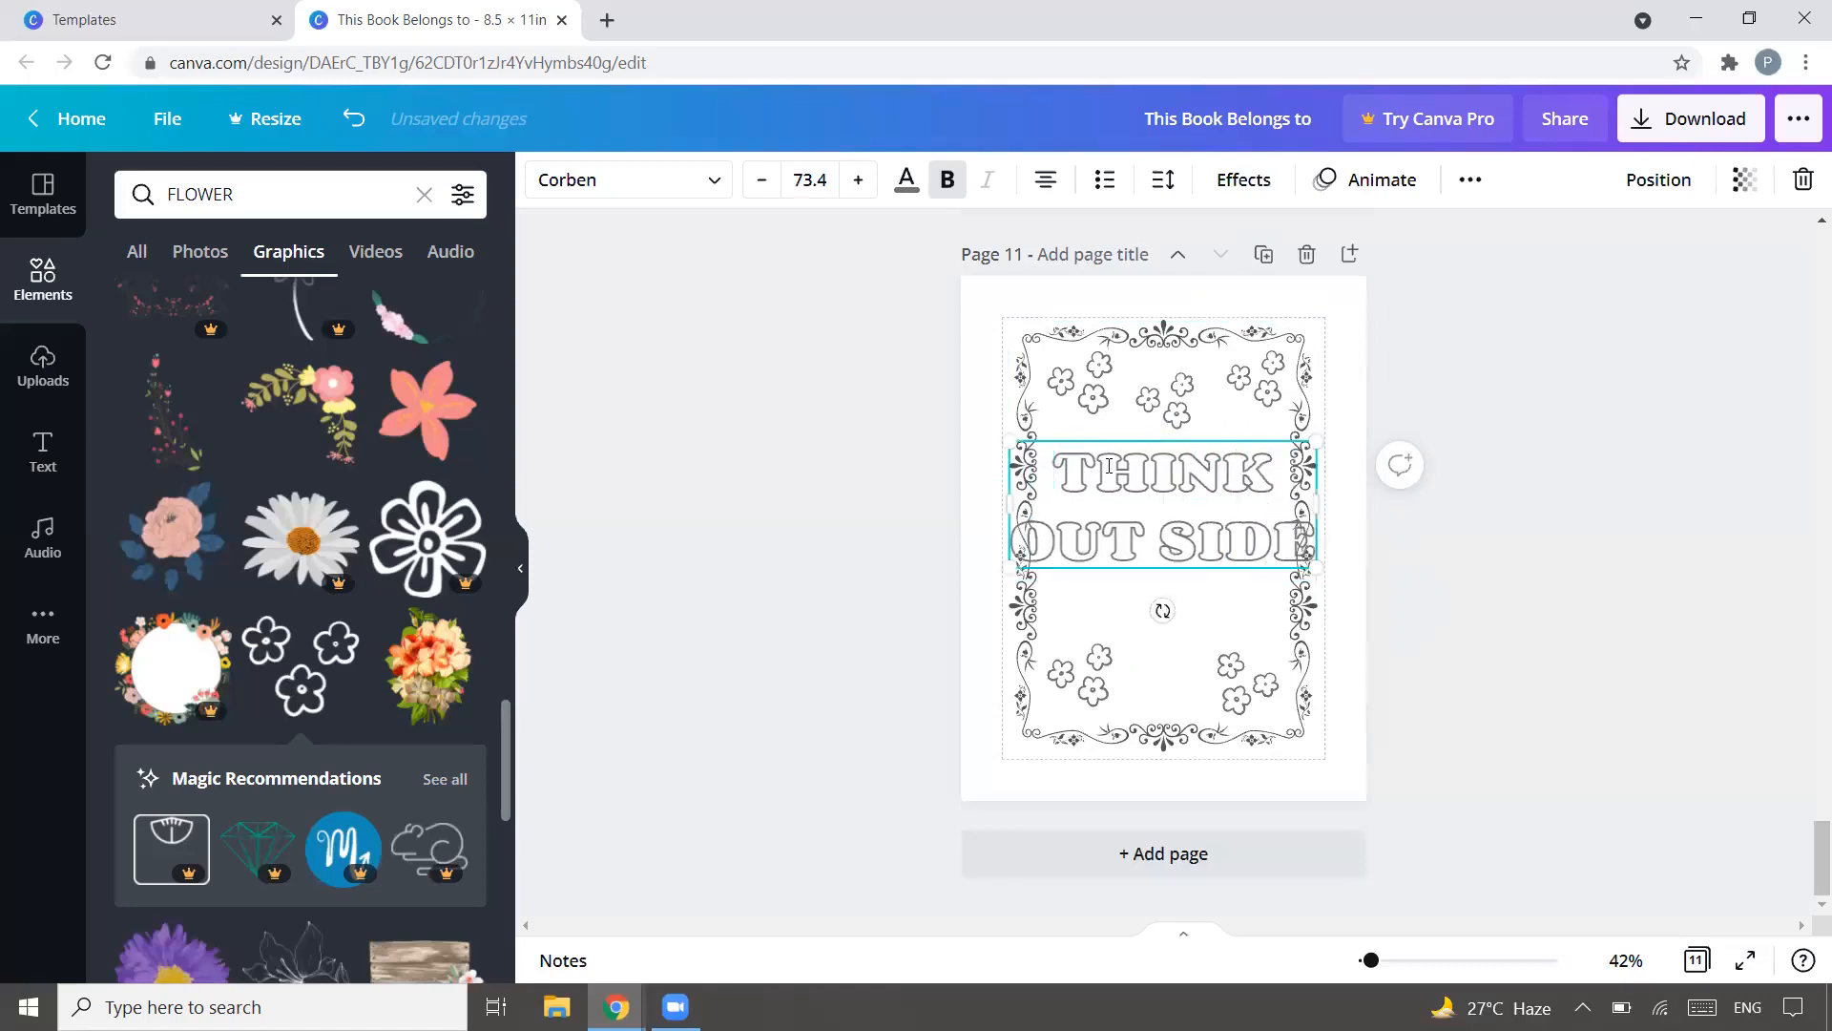
key(Return)
text(THE)
key(Return)
text(BOX)
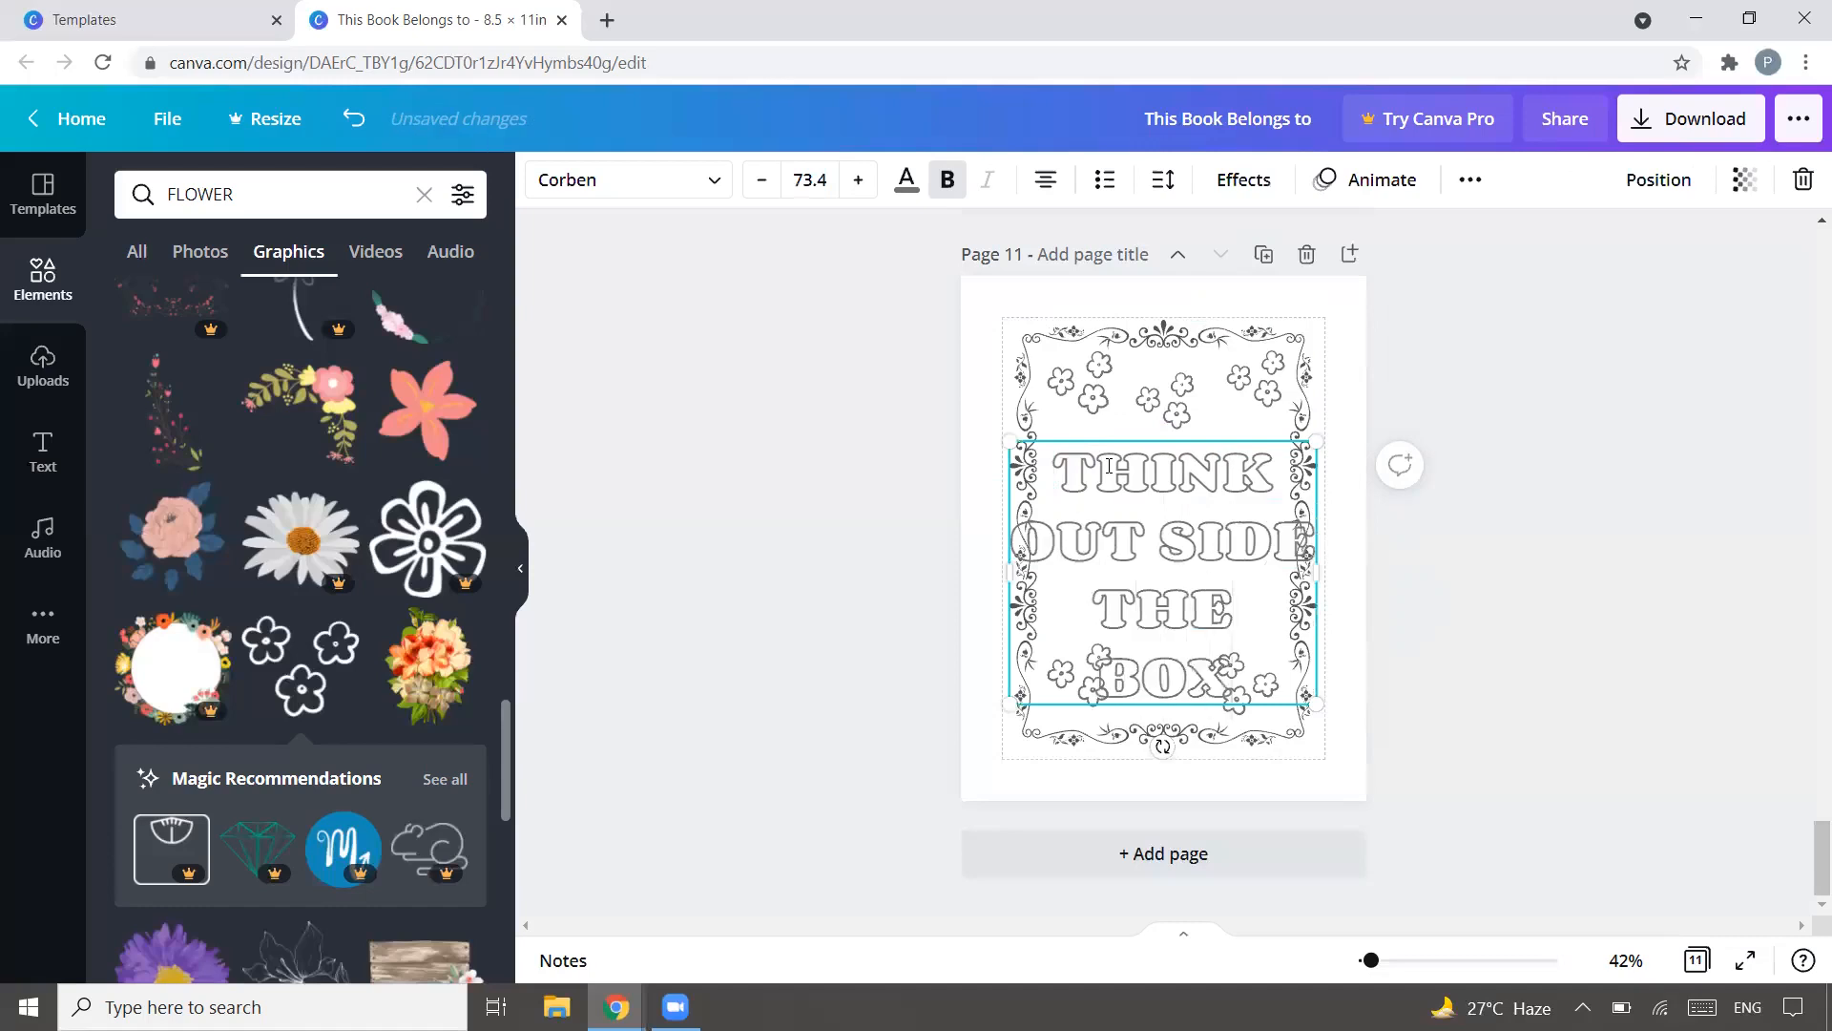
Step: Shrink the "THINK OUT SIDE THE BOX" text to size 56.4 and centre it horizontally between the flowers
drag(1317, 705, 1270, 666)
click(1538, 559)
drag(1150, 503, 1169, 511)
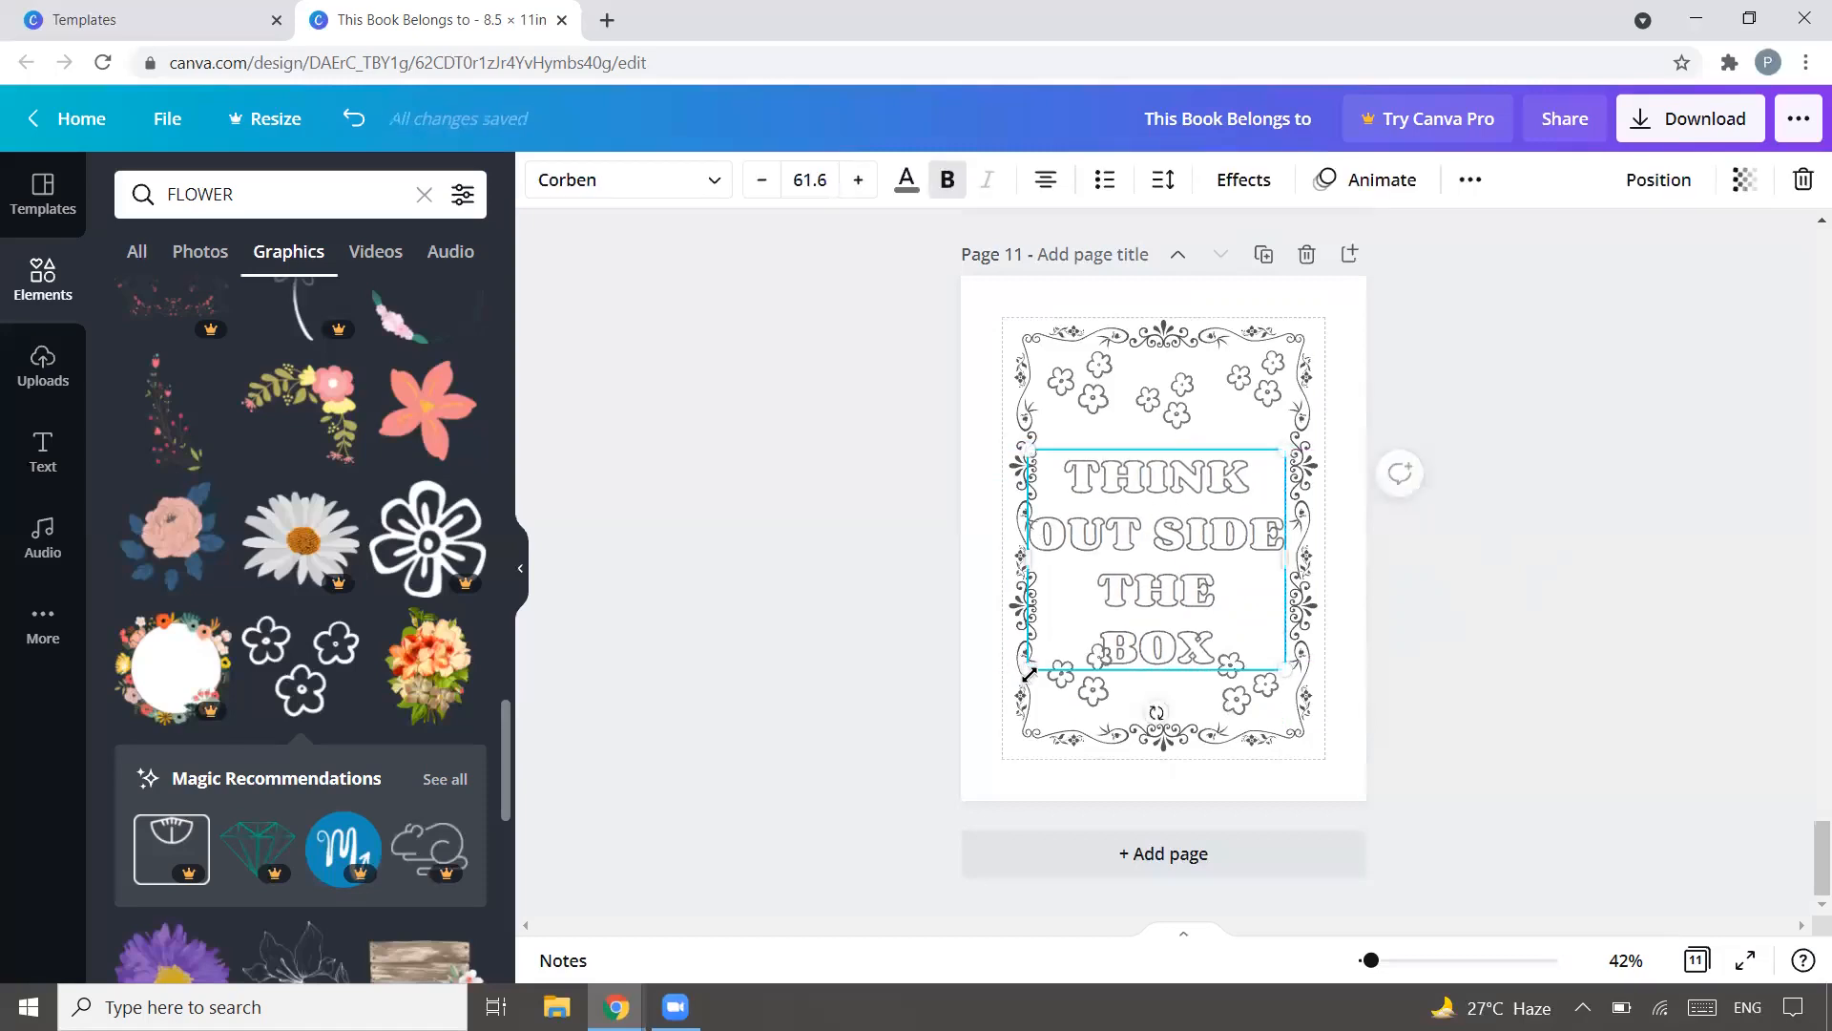
drag(1047, 671, 1067, 651)
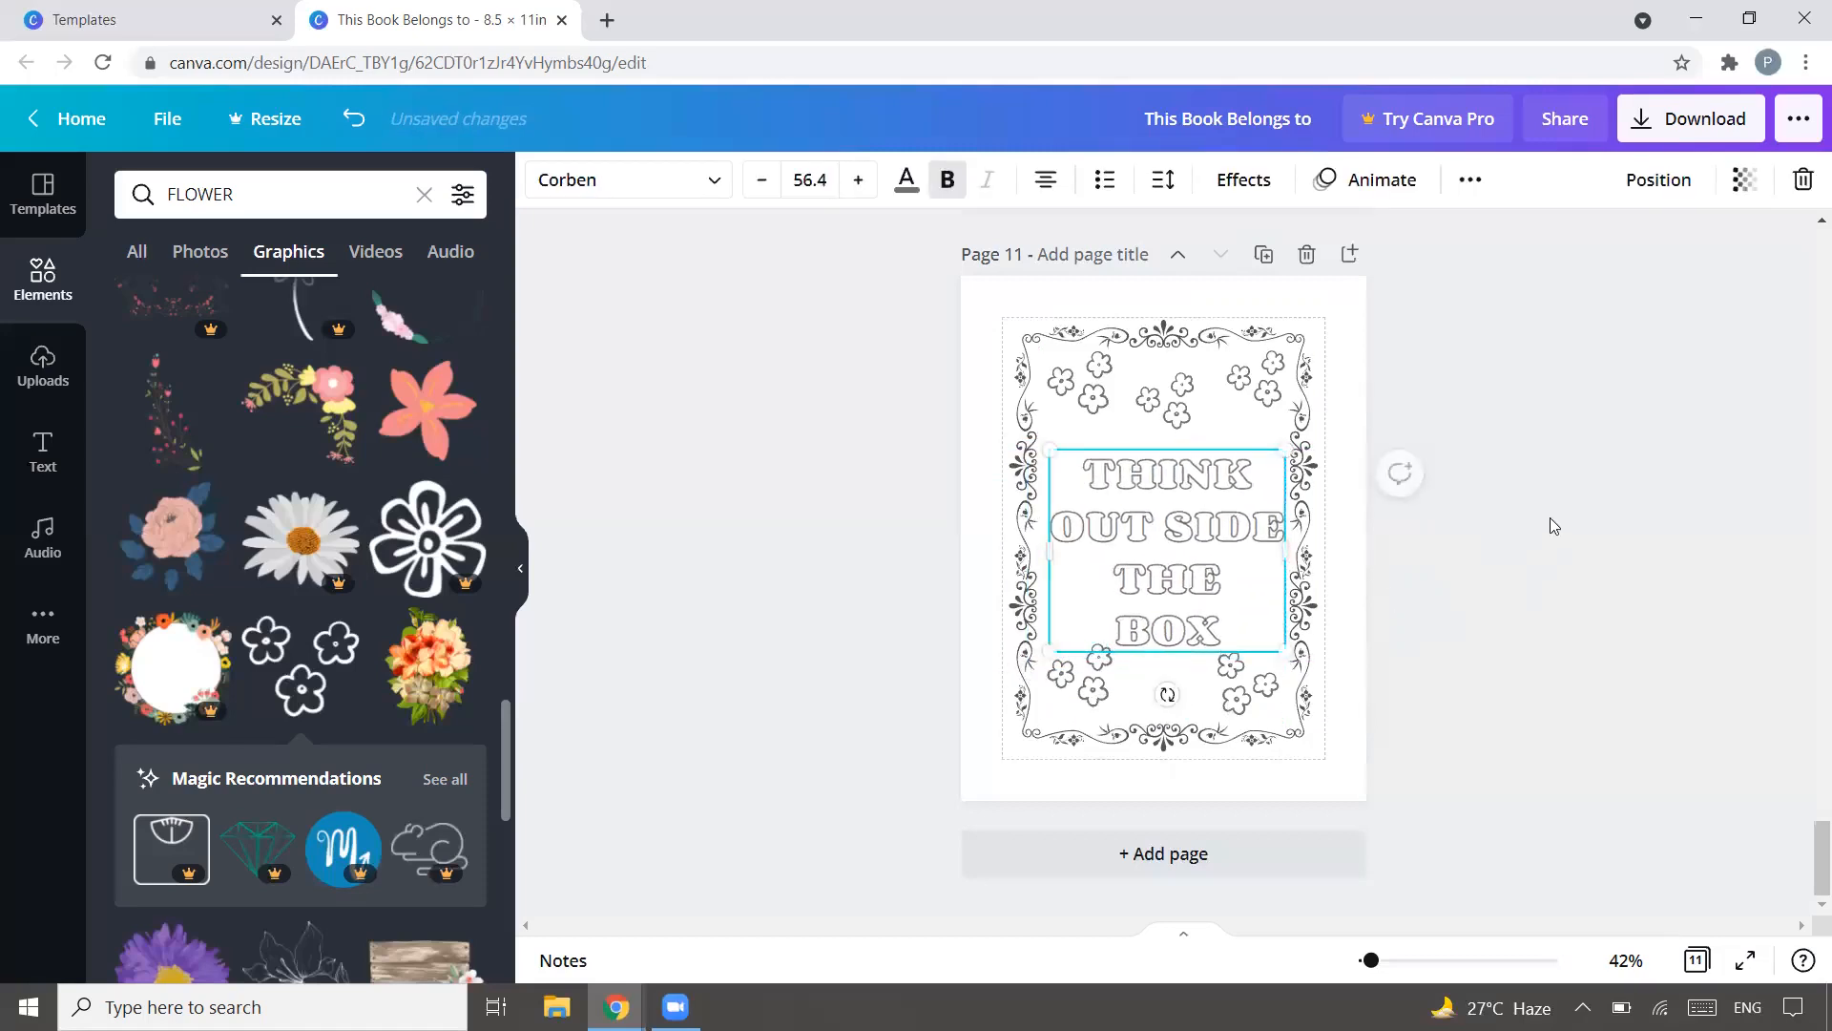
click(1550, 518)
drag(1190, 521, 1190, 512)
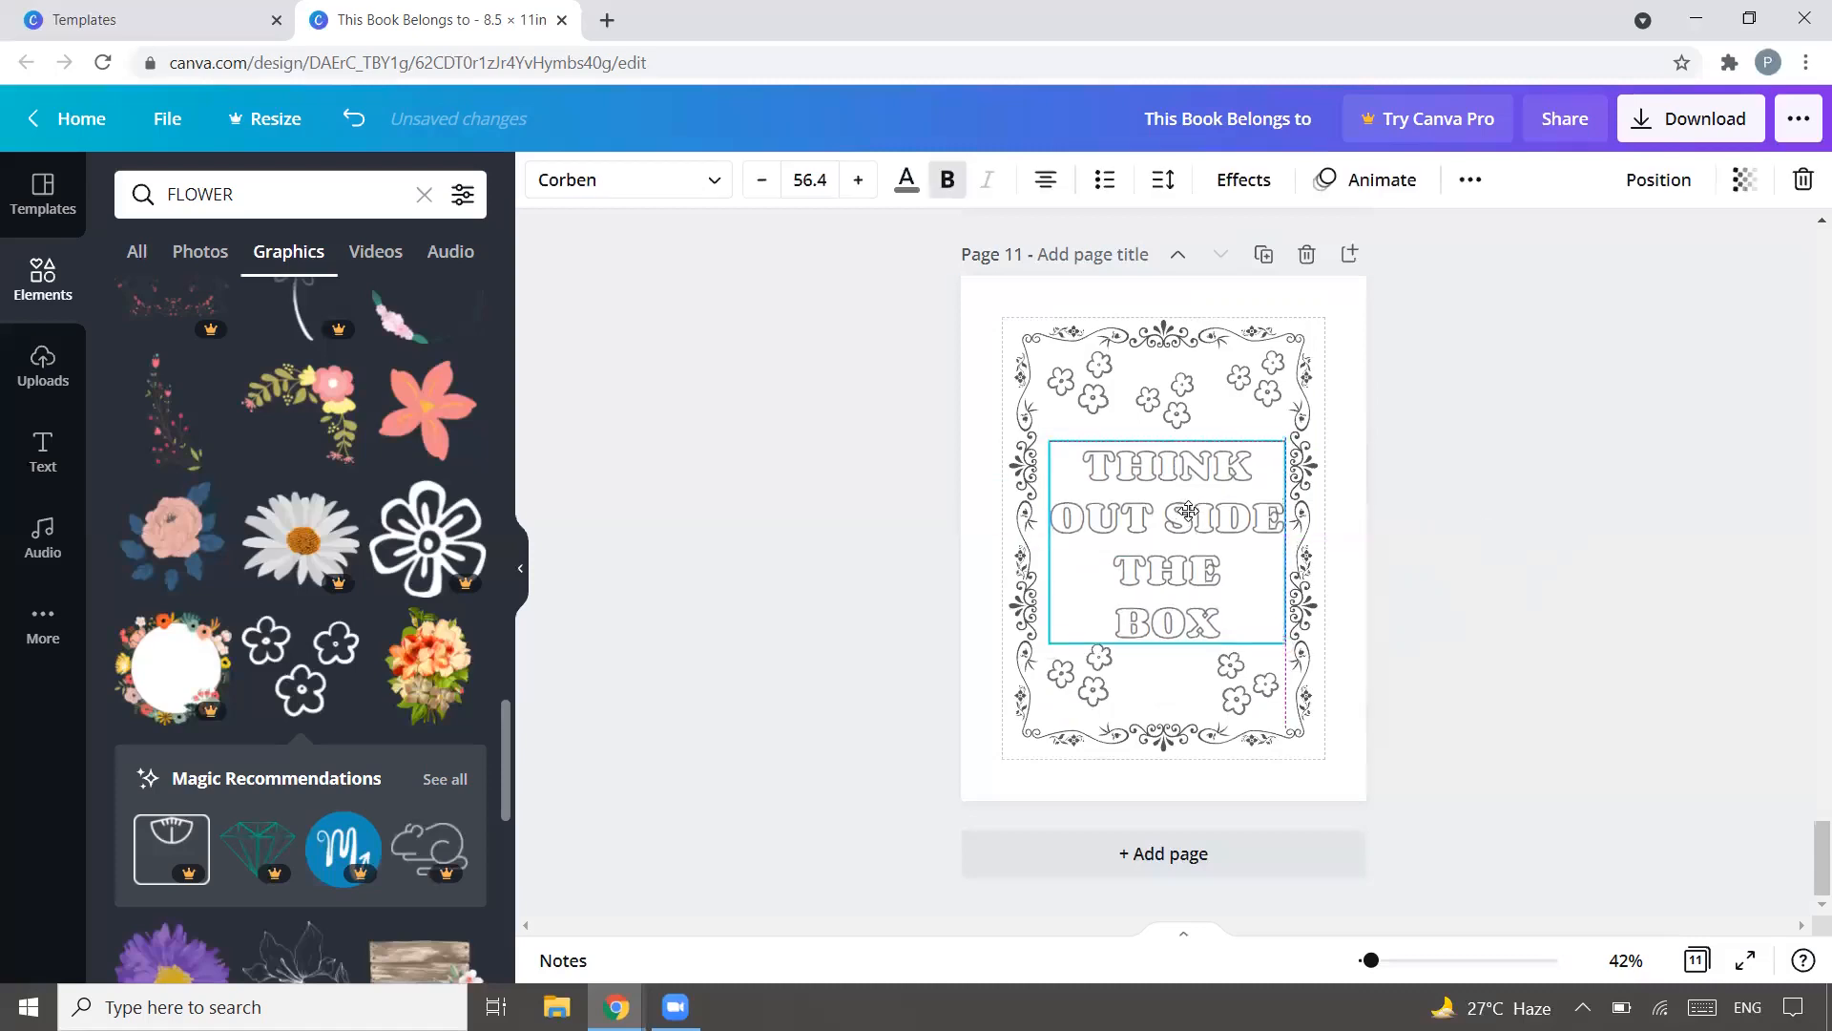
click(1617, 525)
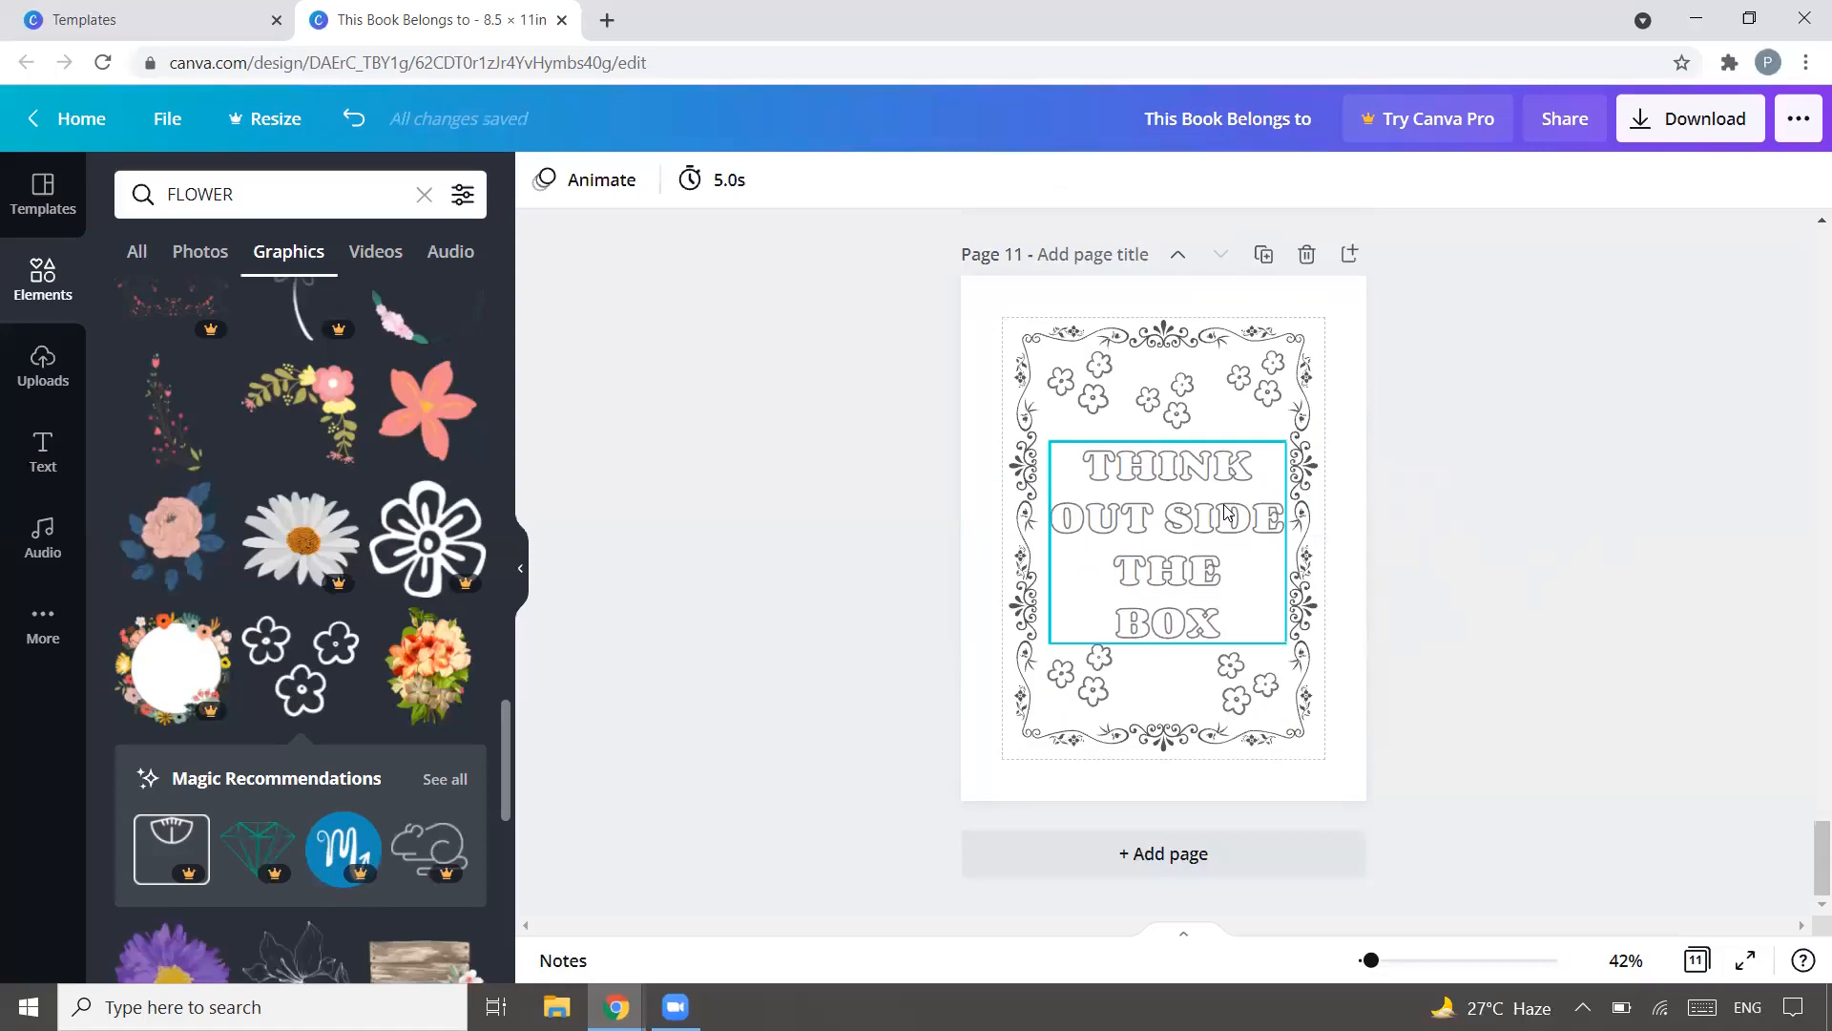
click(1225, 513)
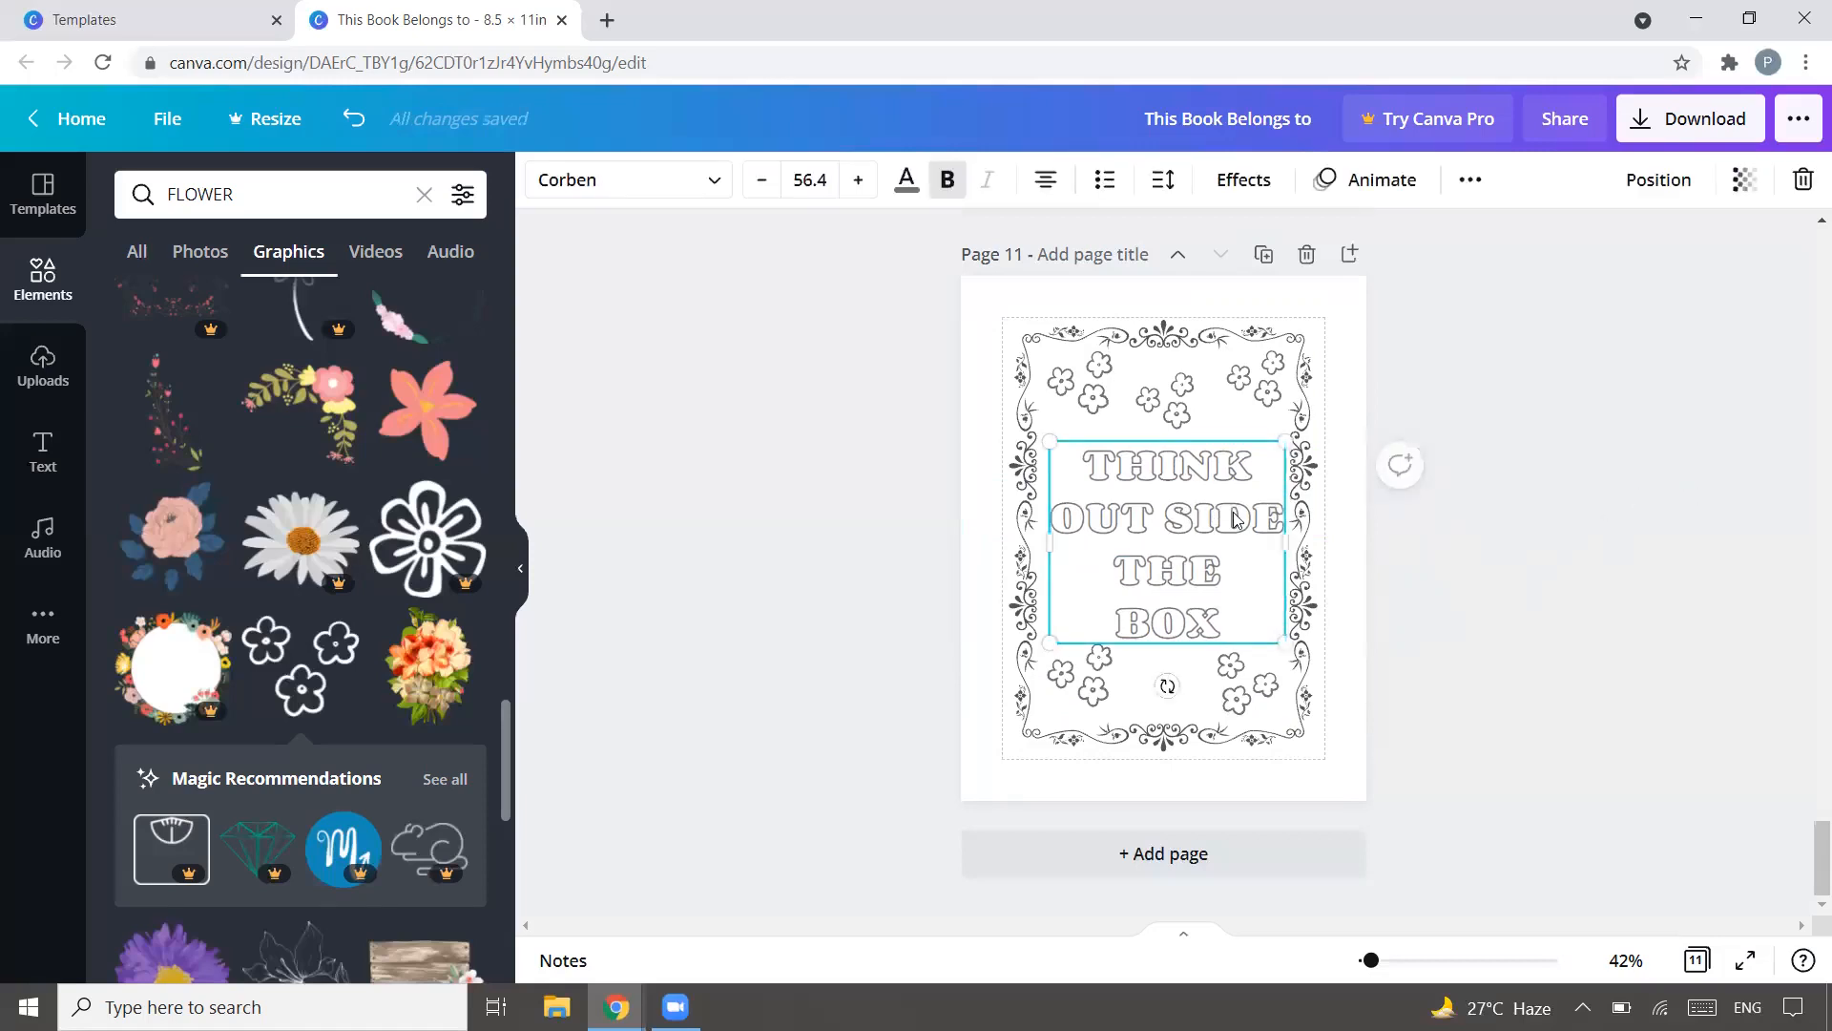
drag(1234, 518, 1233, 518)
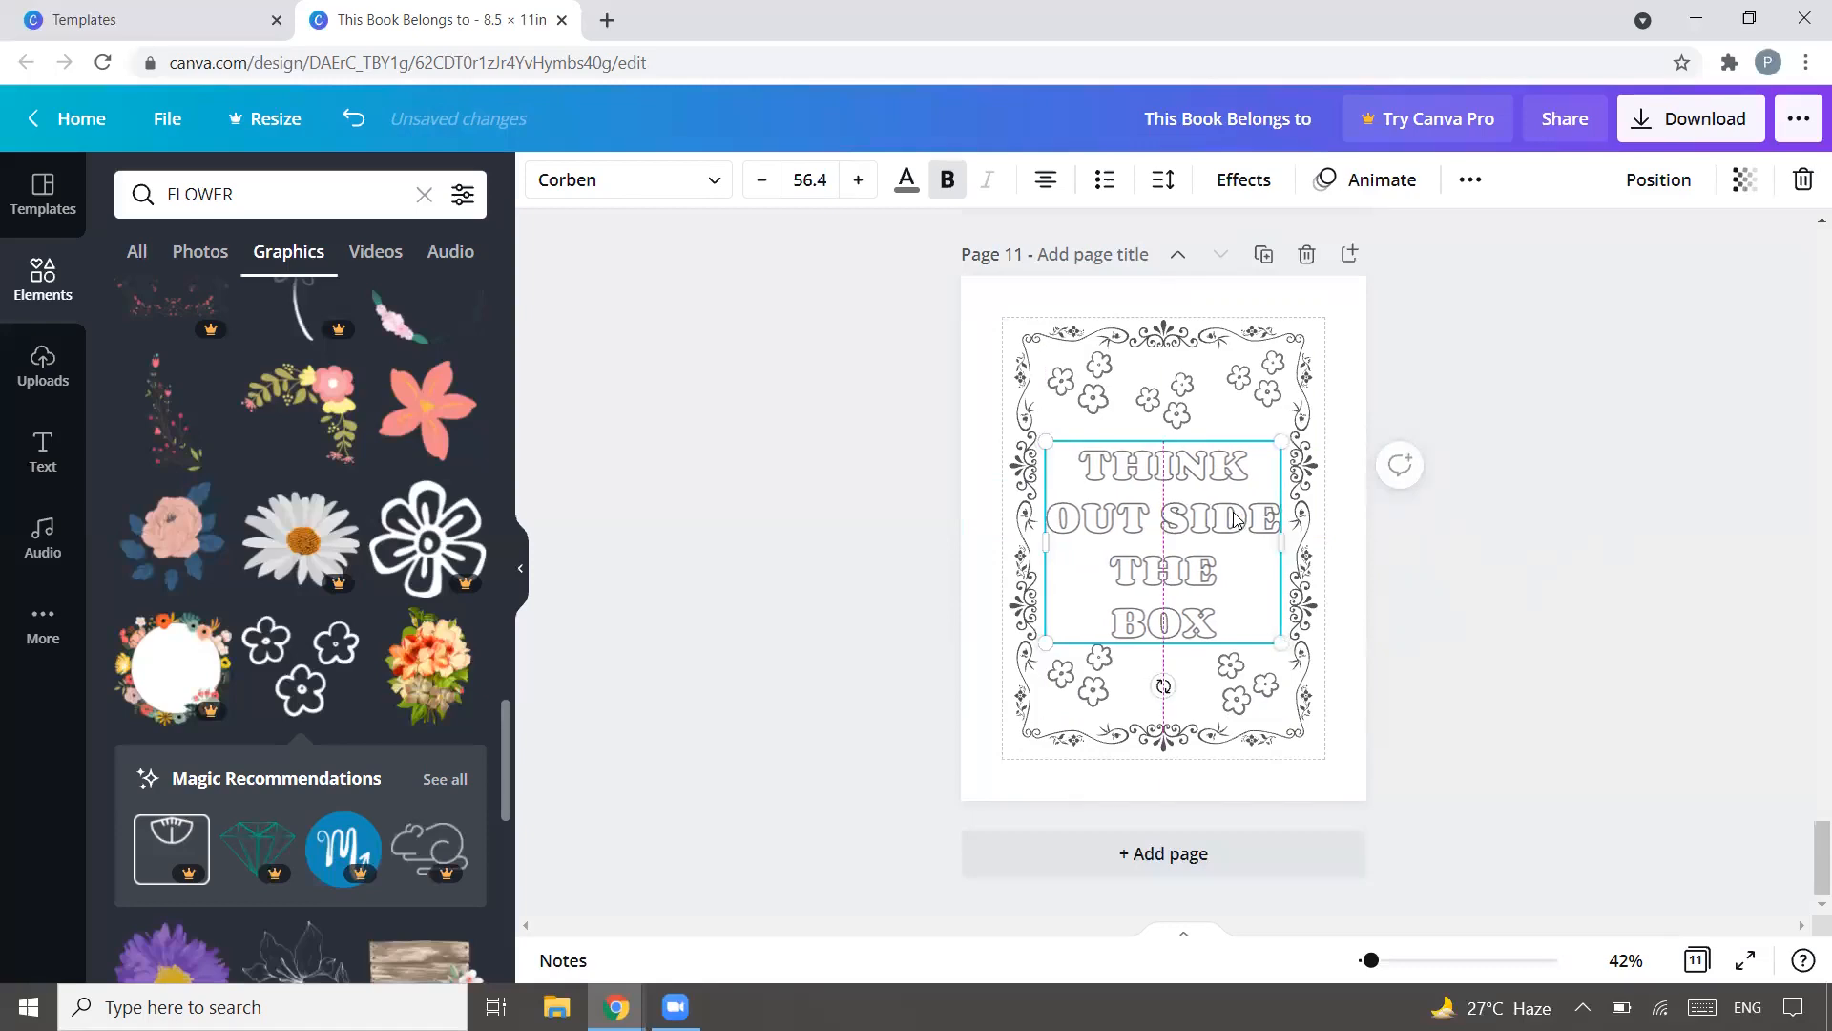
click(1443, 579)
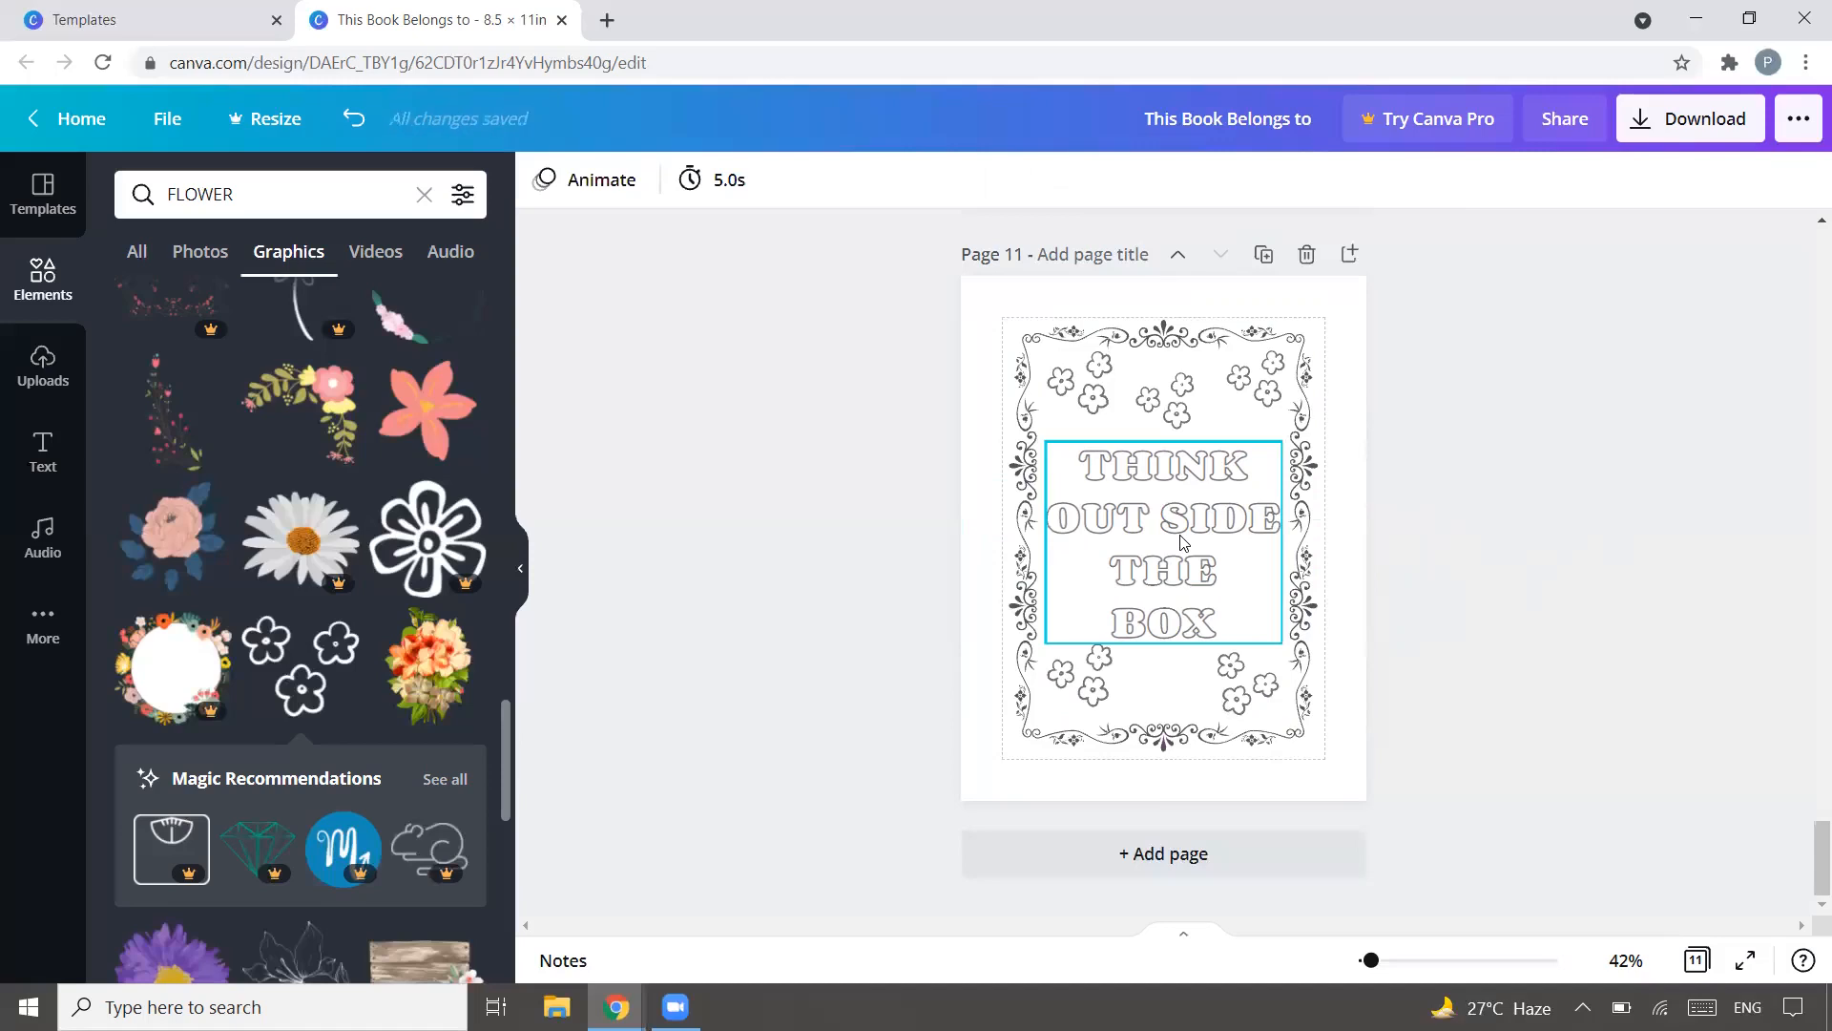
Step: Duplicate page 11 and replace the copy's quote with "NEVER GIVE UP"
click(1264, 254)
click(1204, 593)
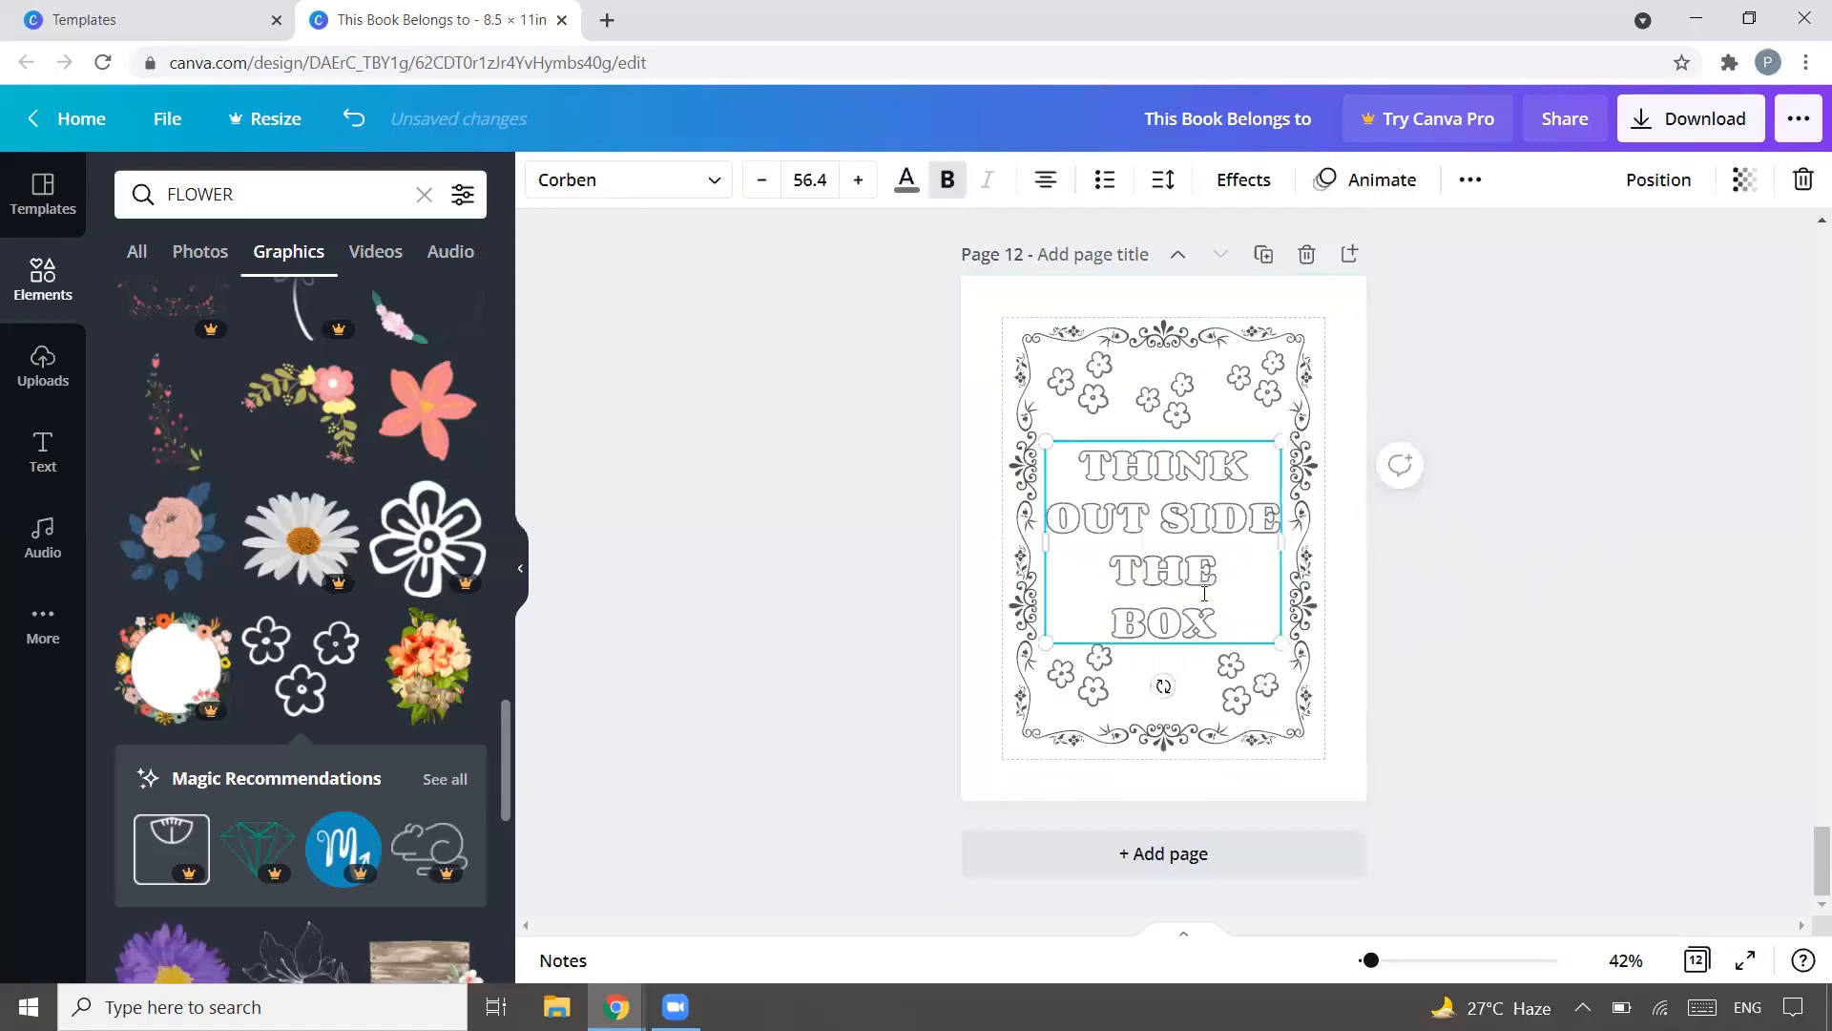
drag(1218, 611, 1059, 458)
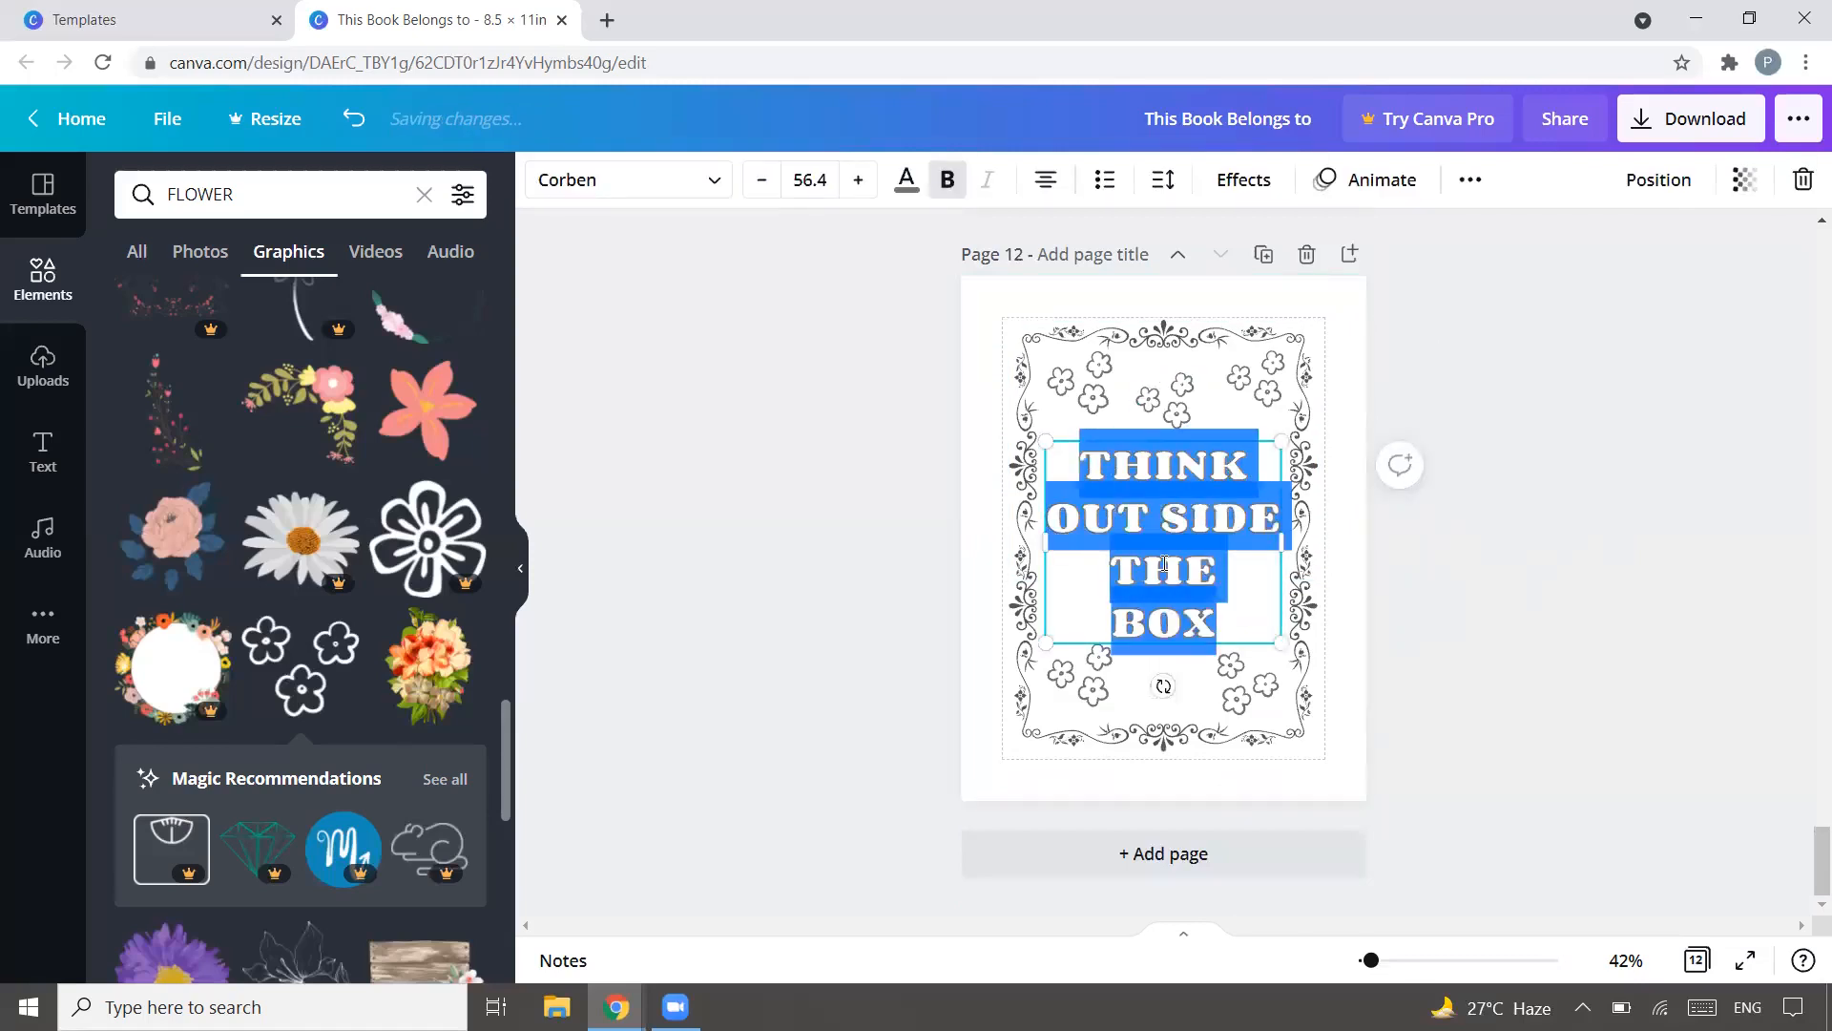
text(NEVER)
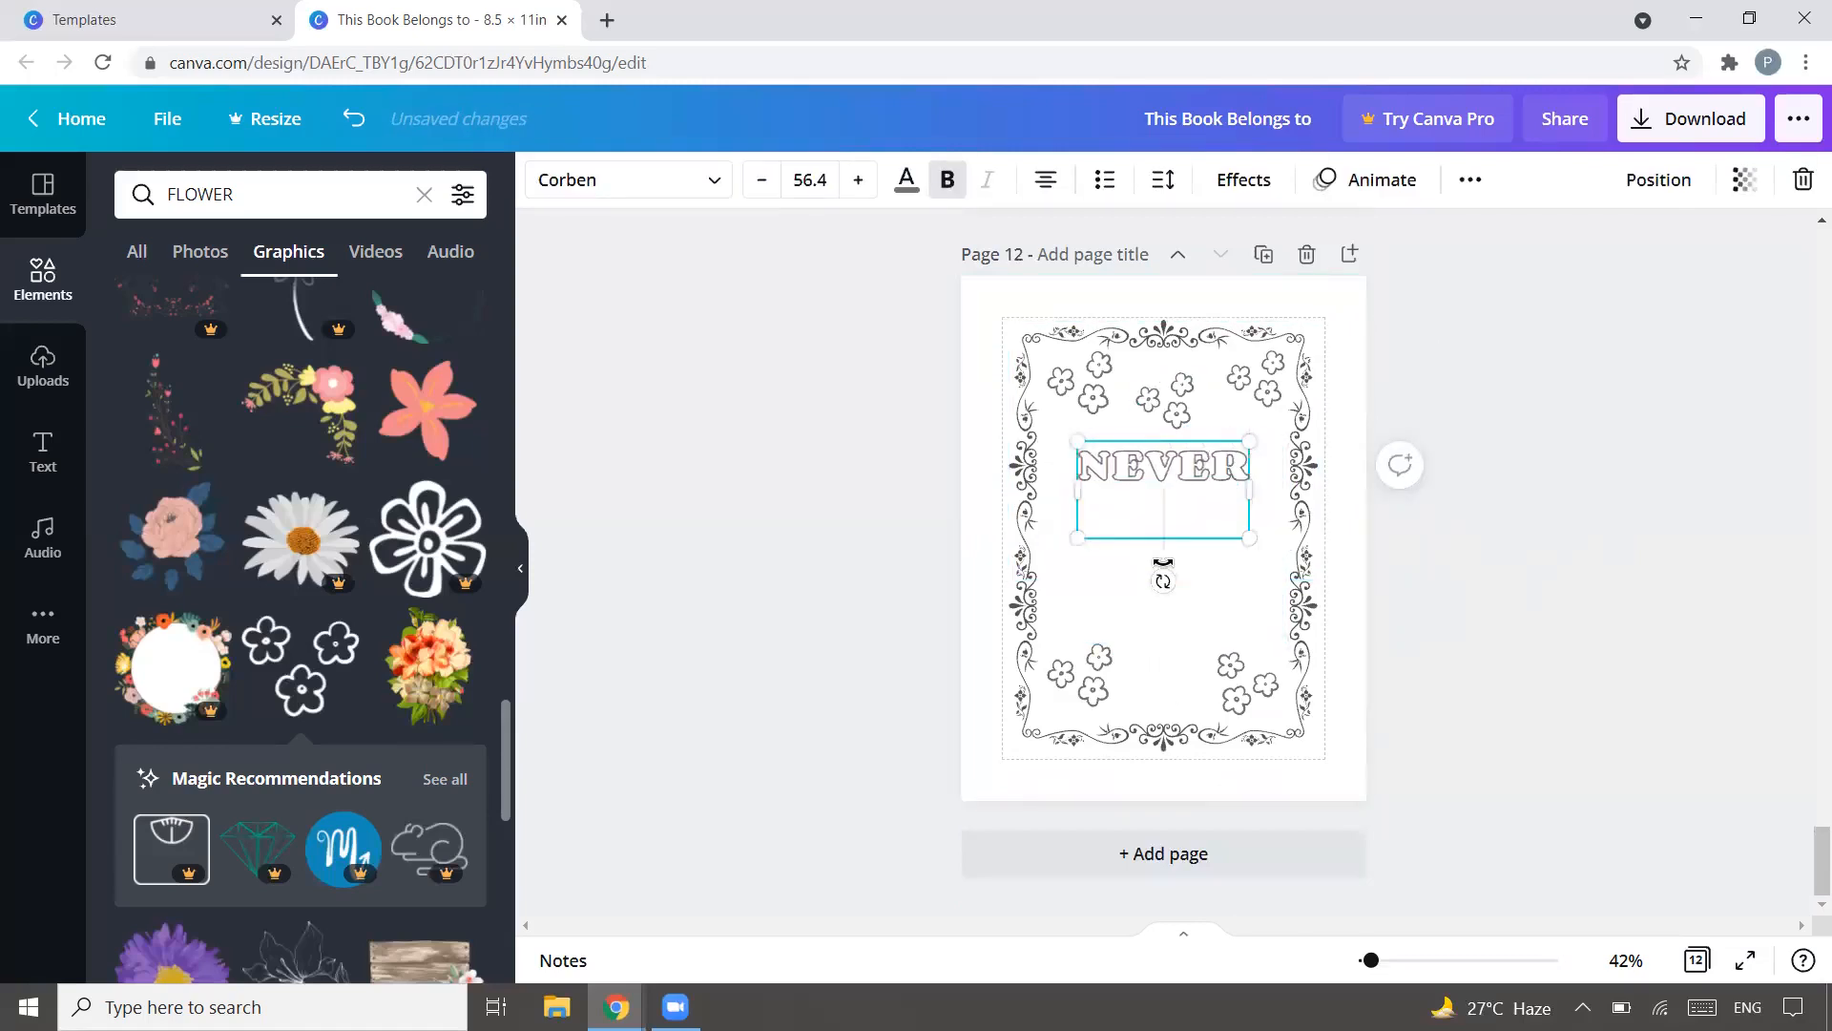
text( GIVE)
text( UP)
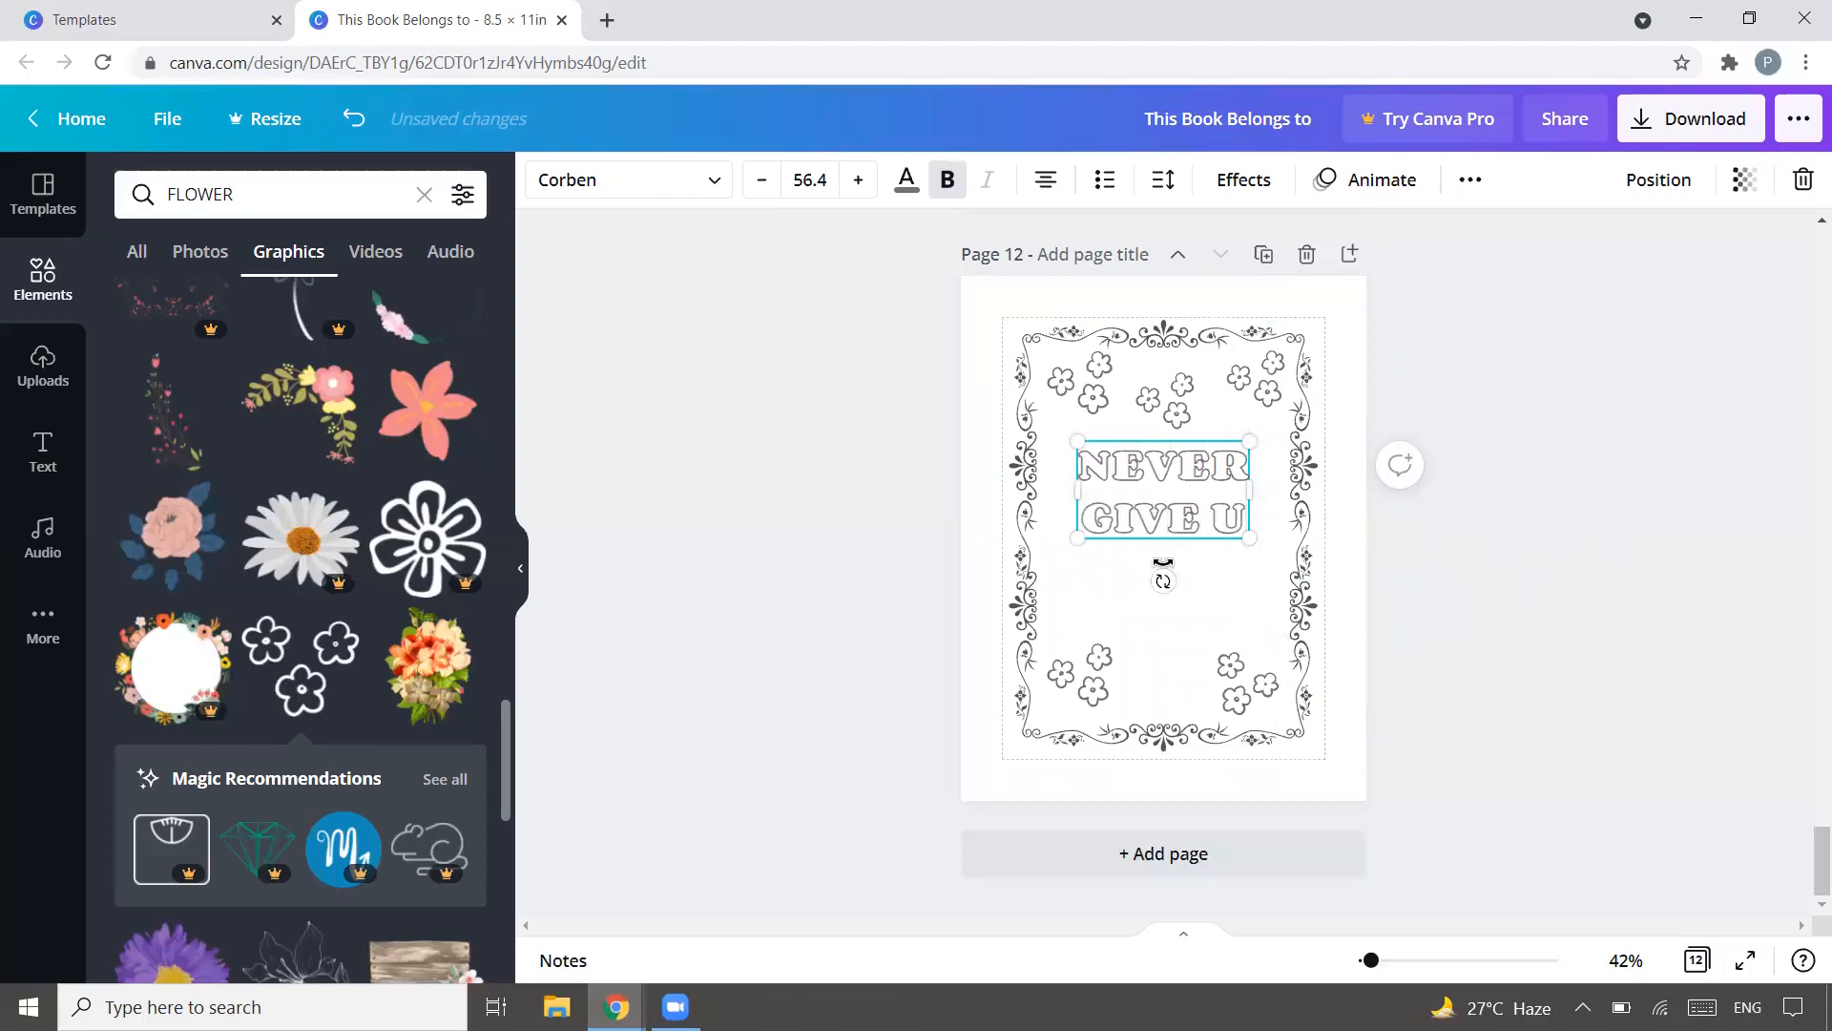
click(1683, 637)
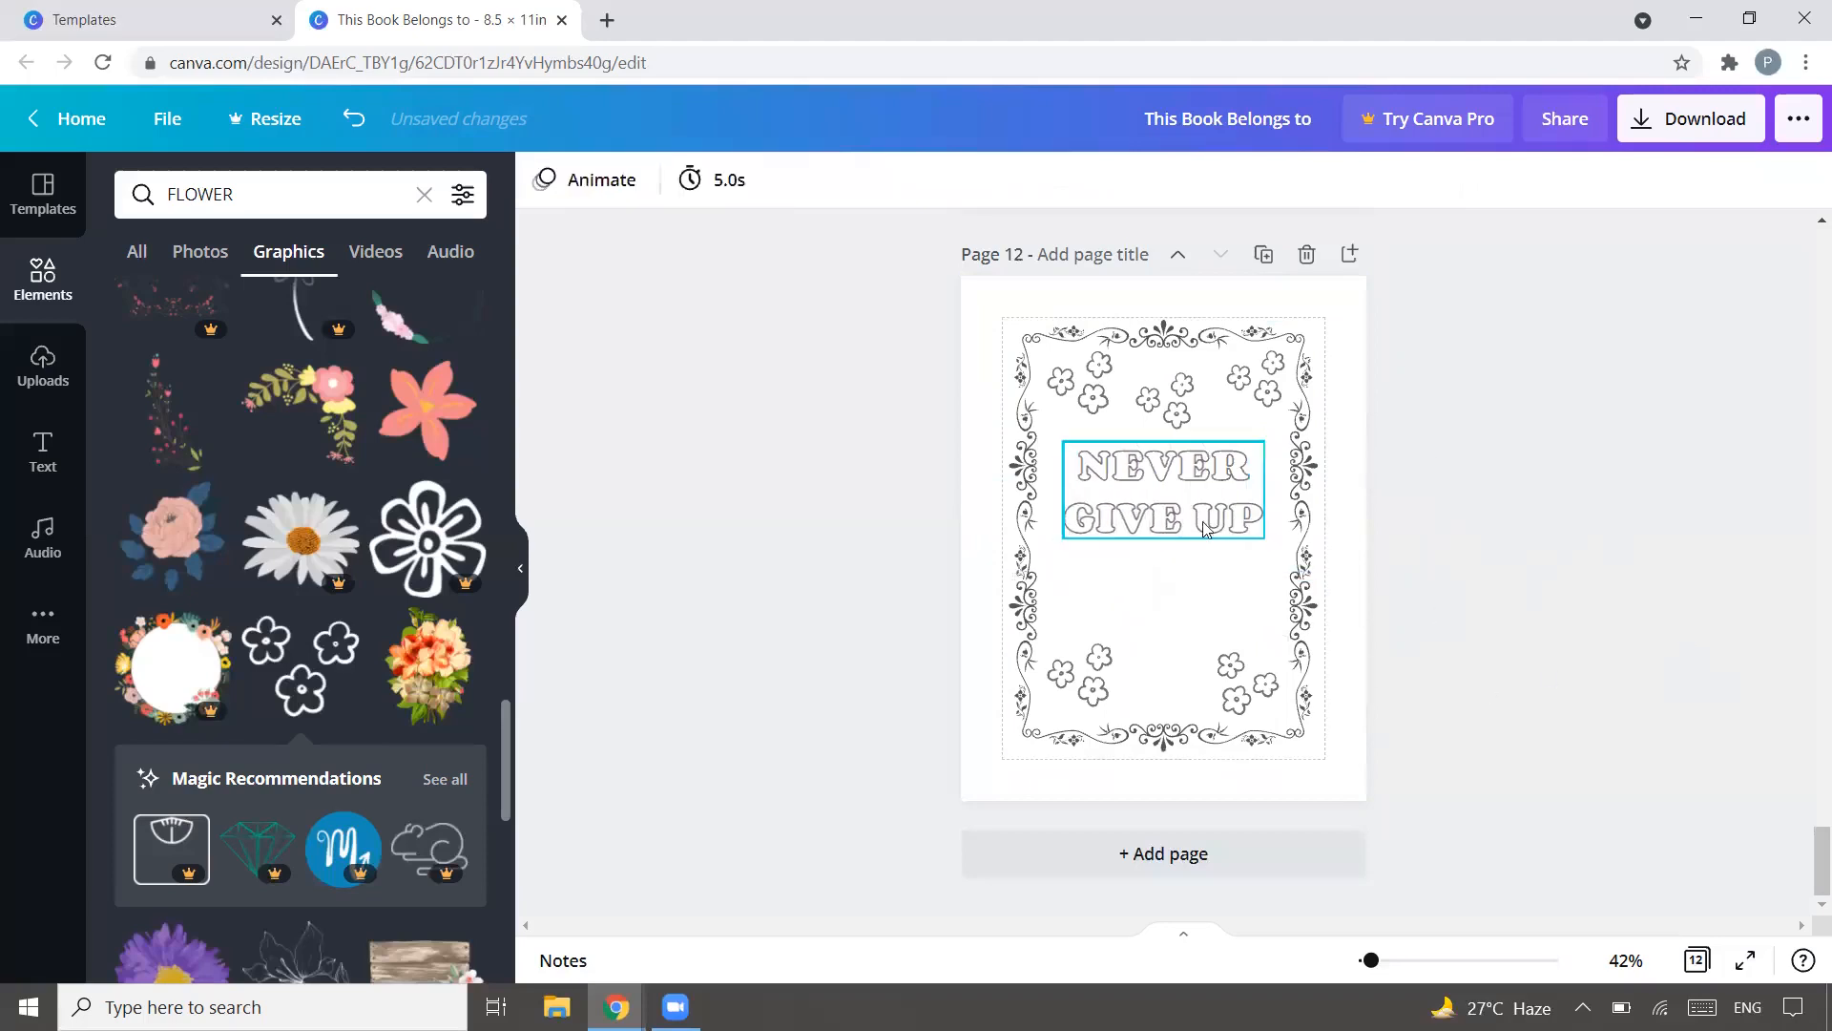
Step: Enlarge the "NEVER GIVE UP" text to size 62.5 and move it down towards the middle of the page
click(1228, 516)
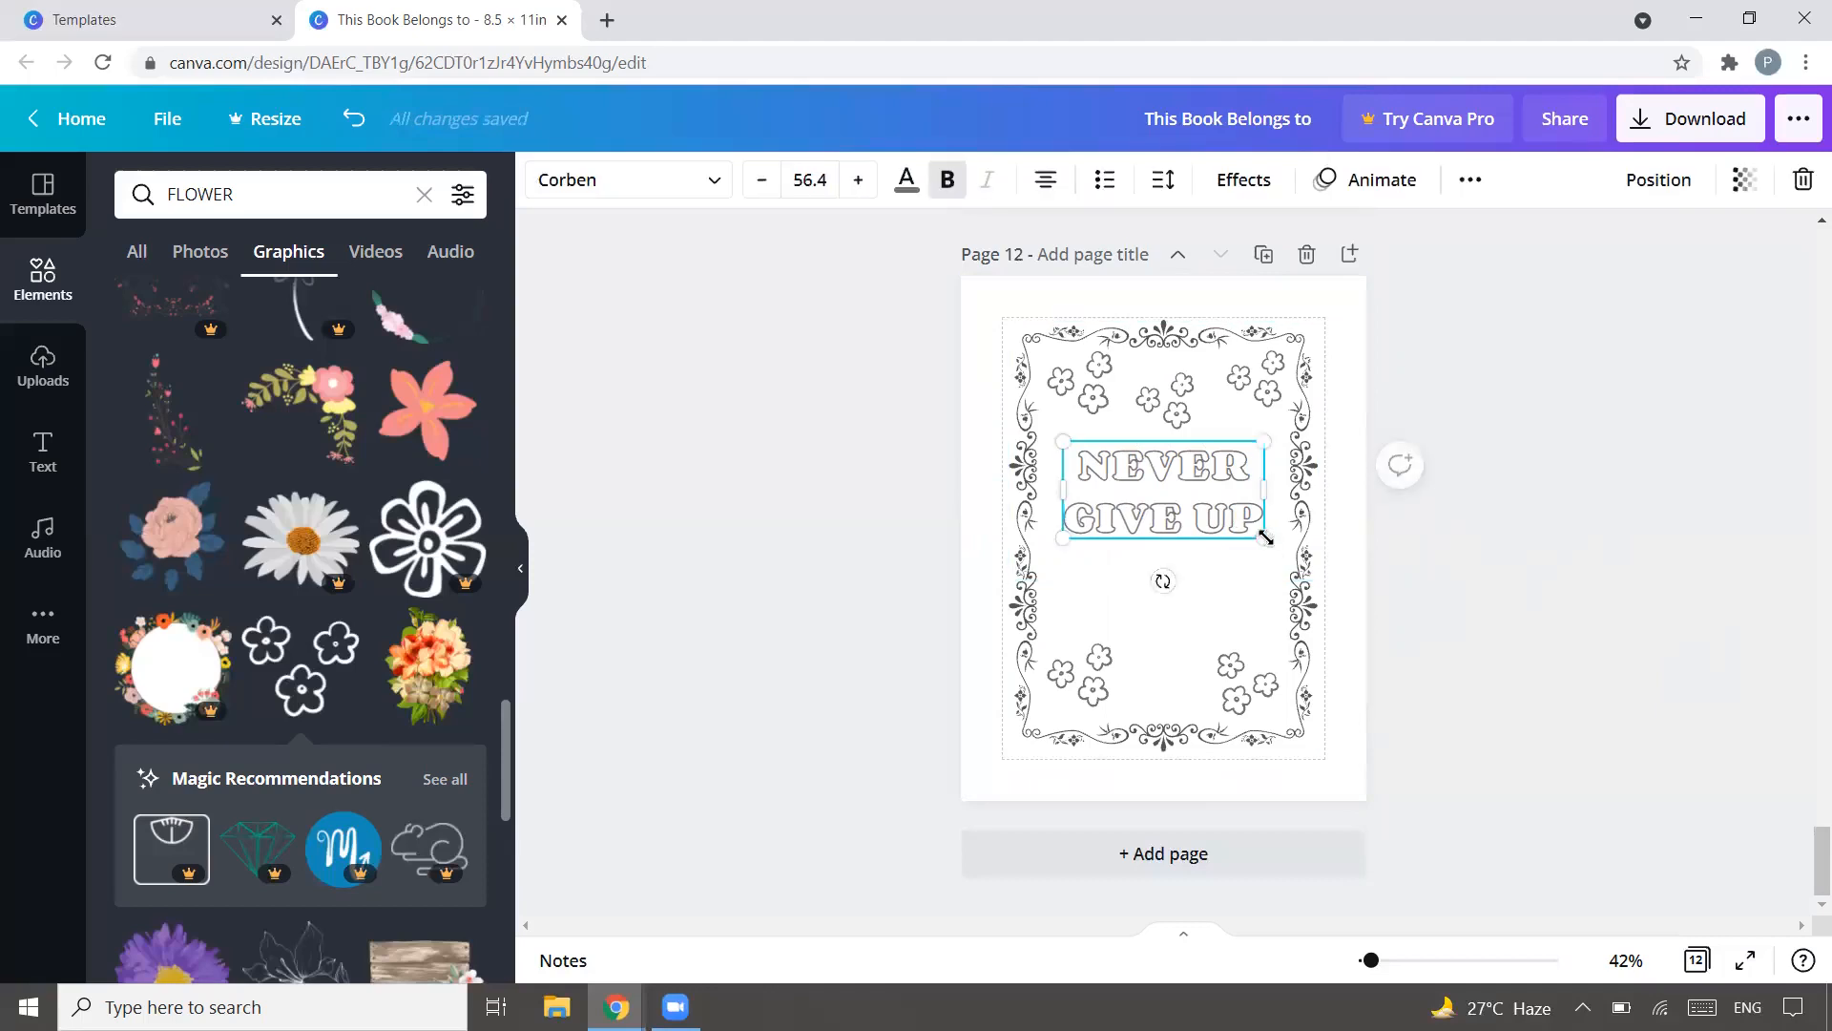
drag(1265, 540, 1288, 552)
drag(1152, 492, 1148, 534)
Step: Lower the middle flower cluster above "NEVER" slightly and place a duplicate of it below "GIVE UP"
drag(1173, 425, 1175, 450)
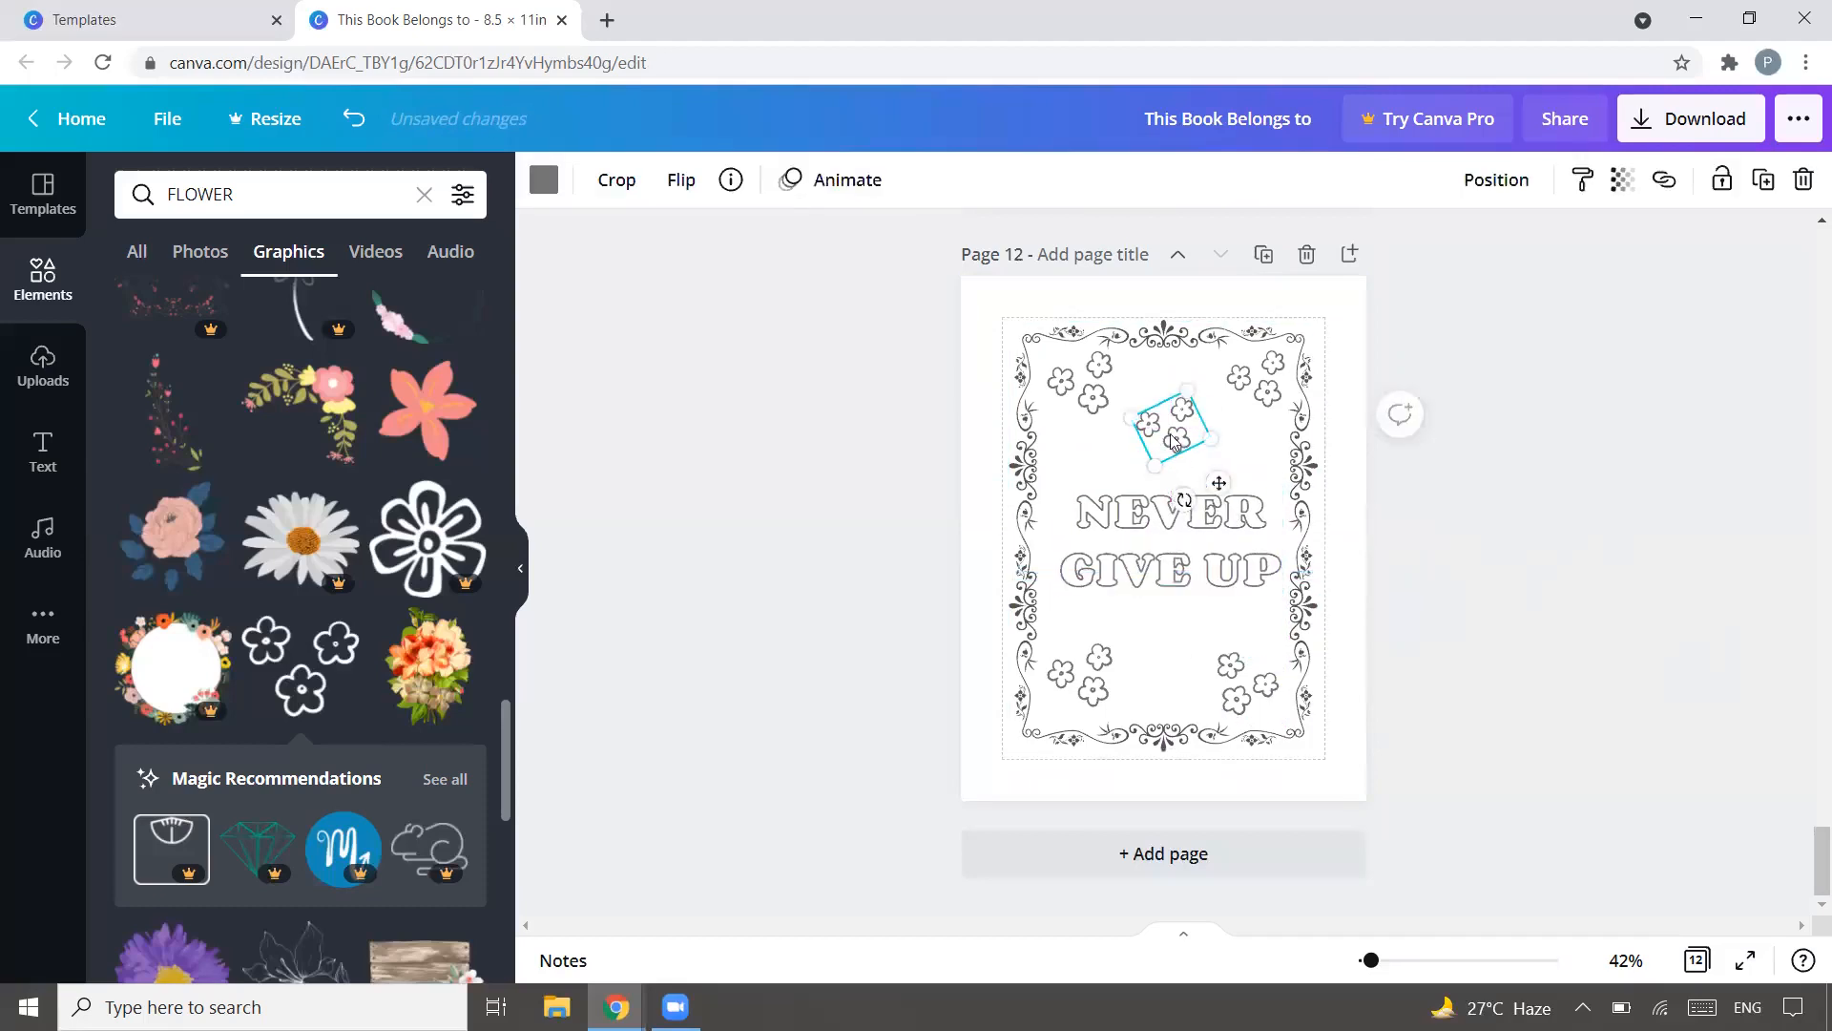
drag(1172, 426, 1159, 627)
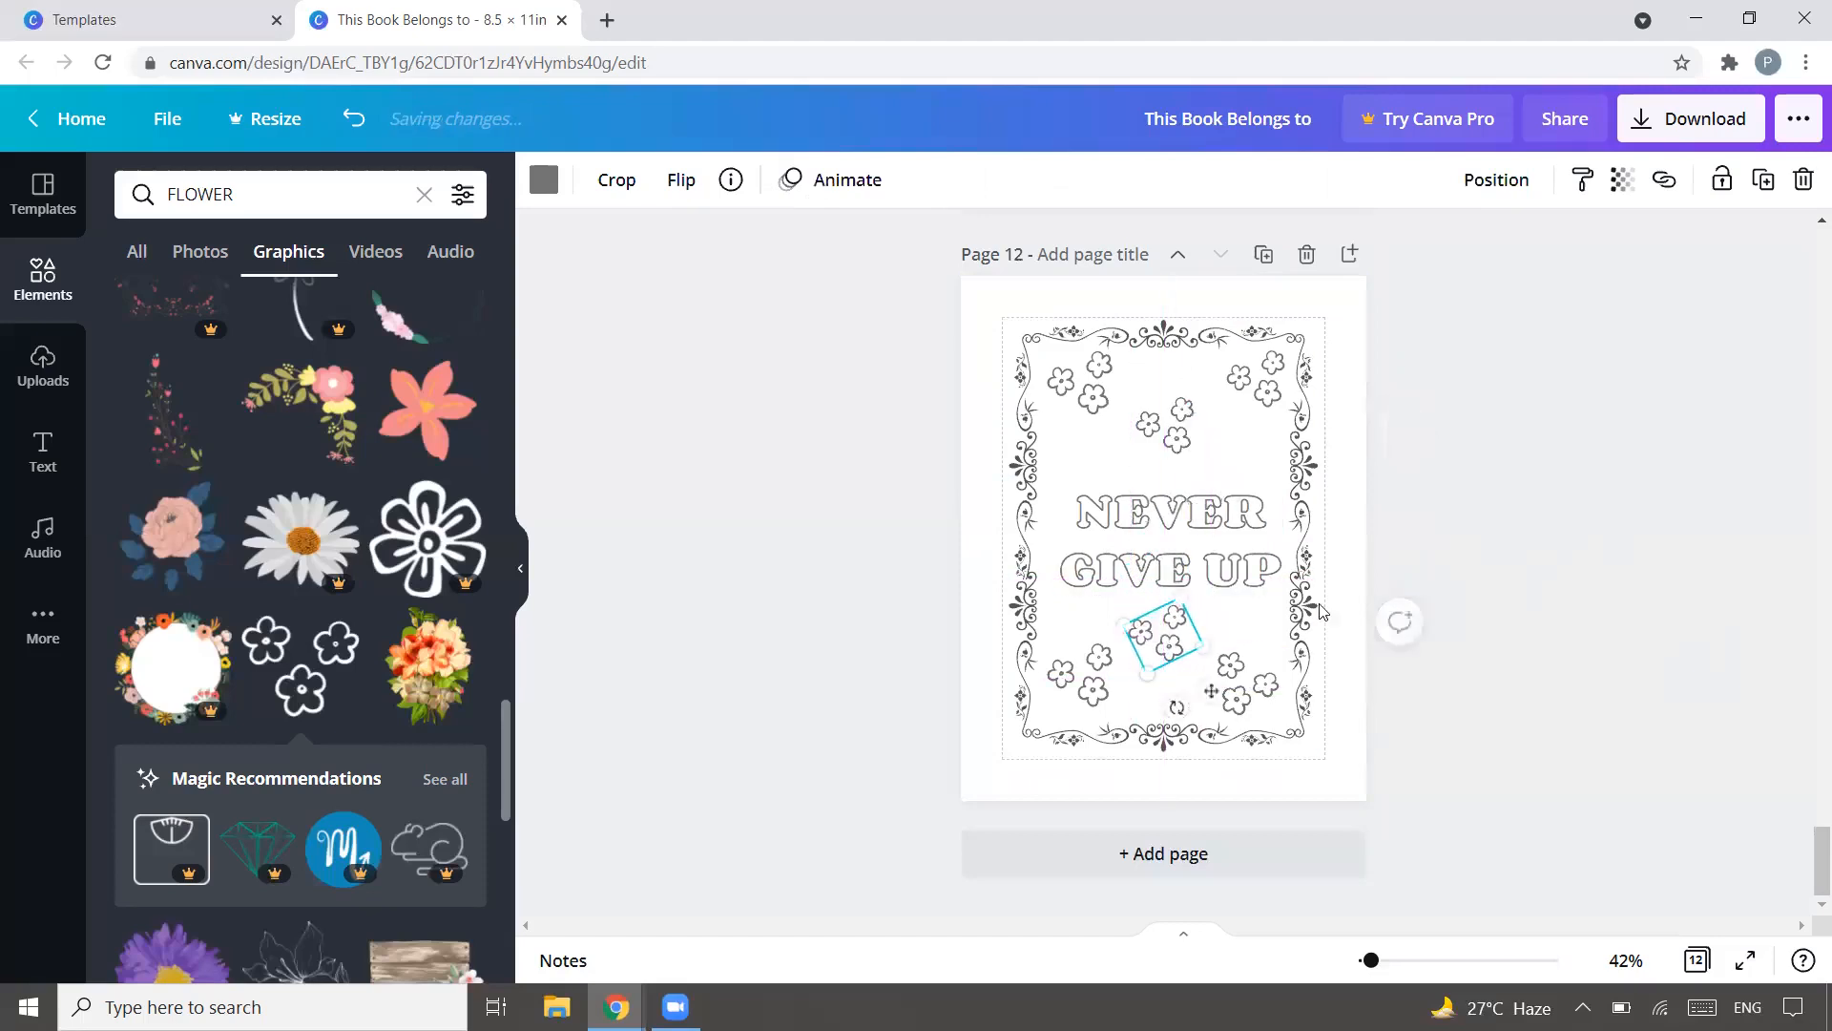
click(1582, 494)
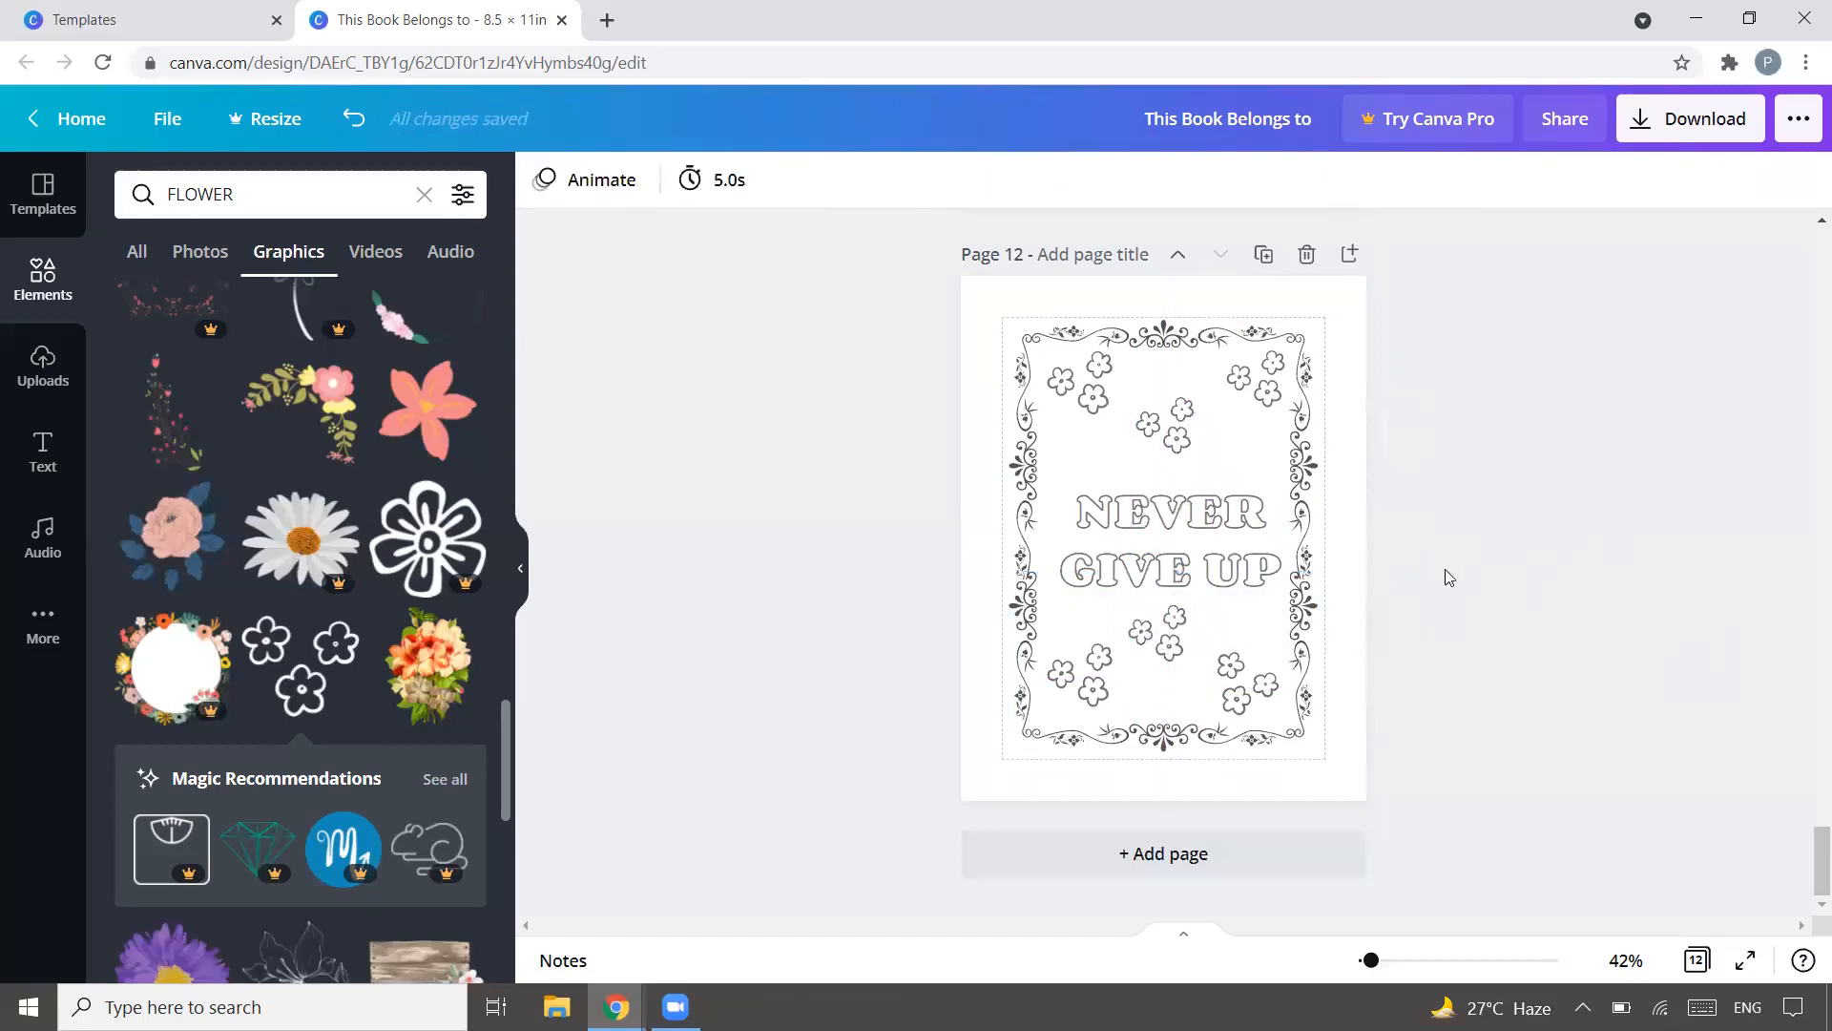
Step: Rotate the flower cluster below "GIVE UP" so that one flower sits above the other two
click(1159, 635)
drag(1170, 705, 1183, 593)
click(1489, 542)
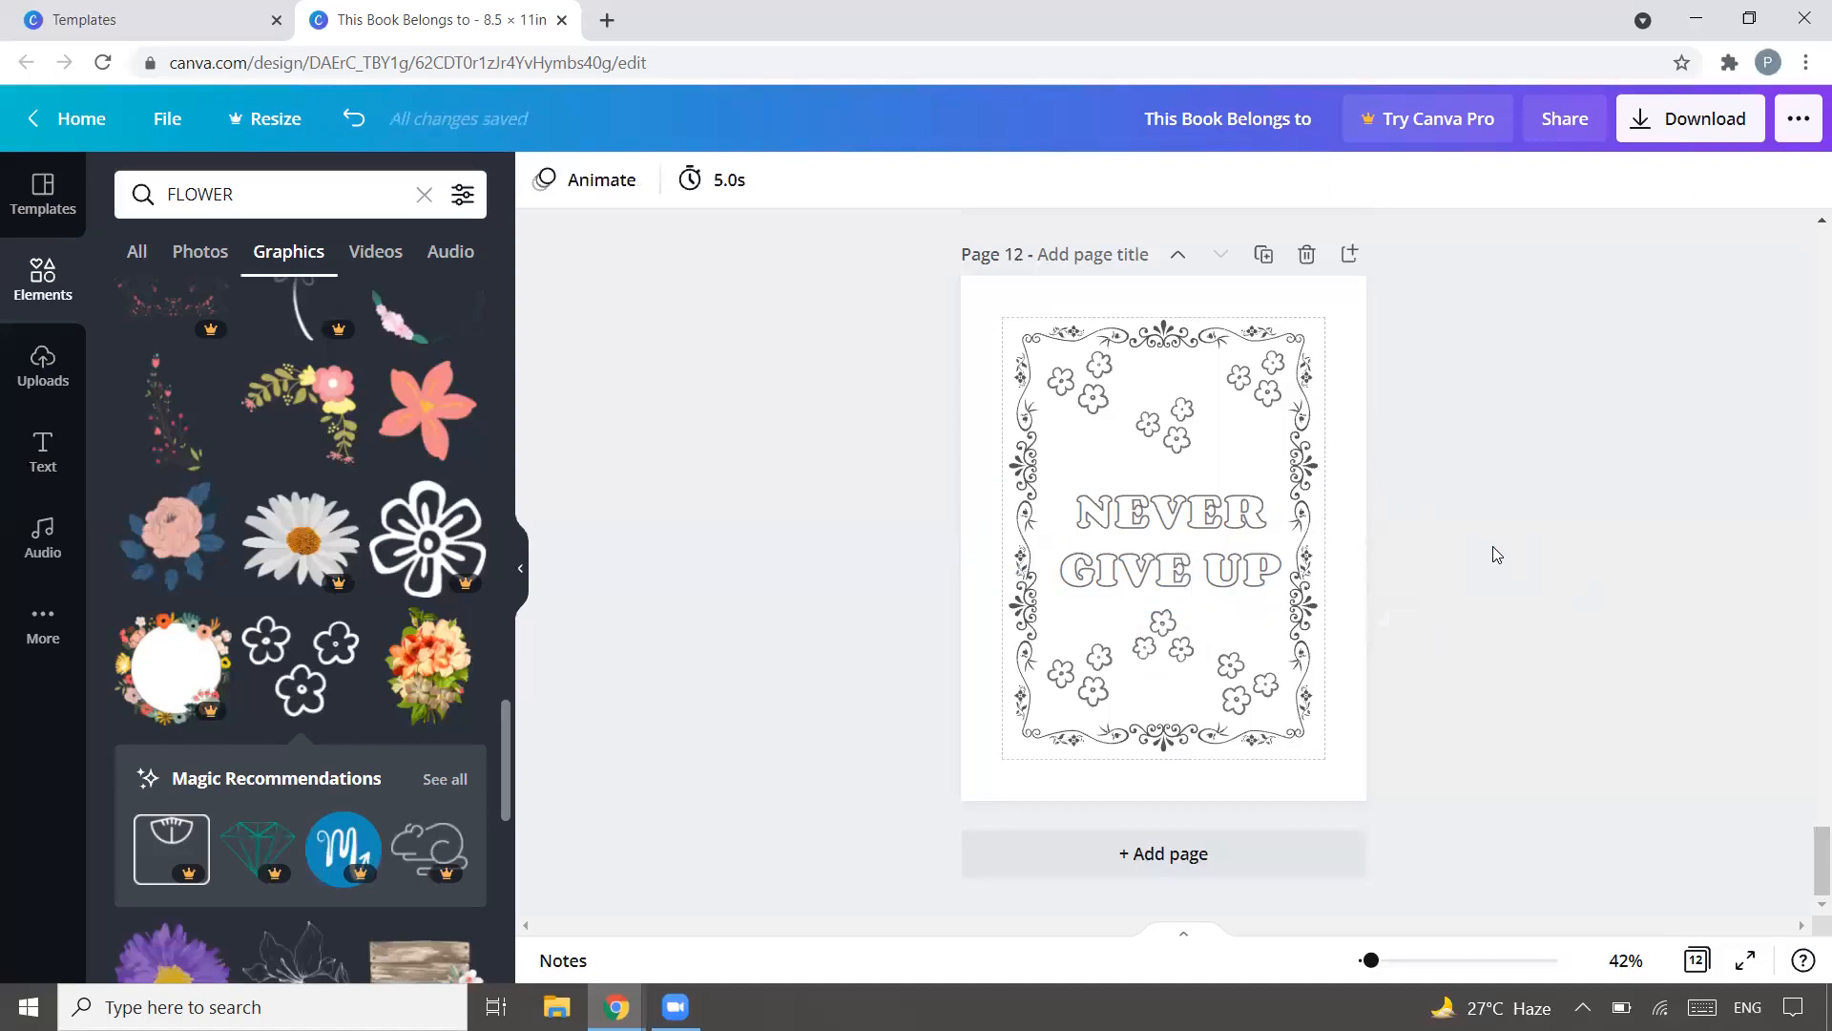
Step: Duplicate page 12 and replace the copy's quote with "NOTHING IS"
click(1262, 252)
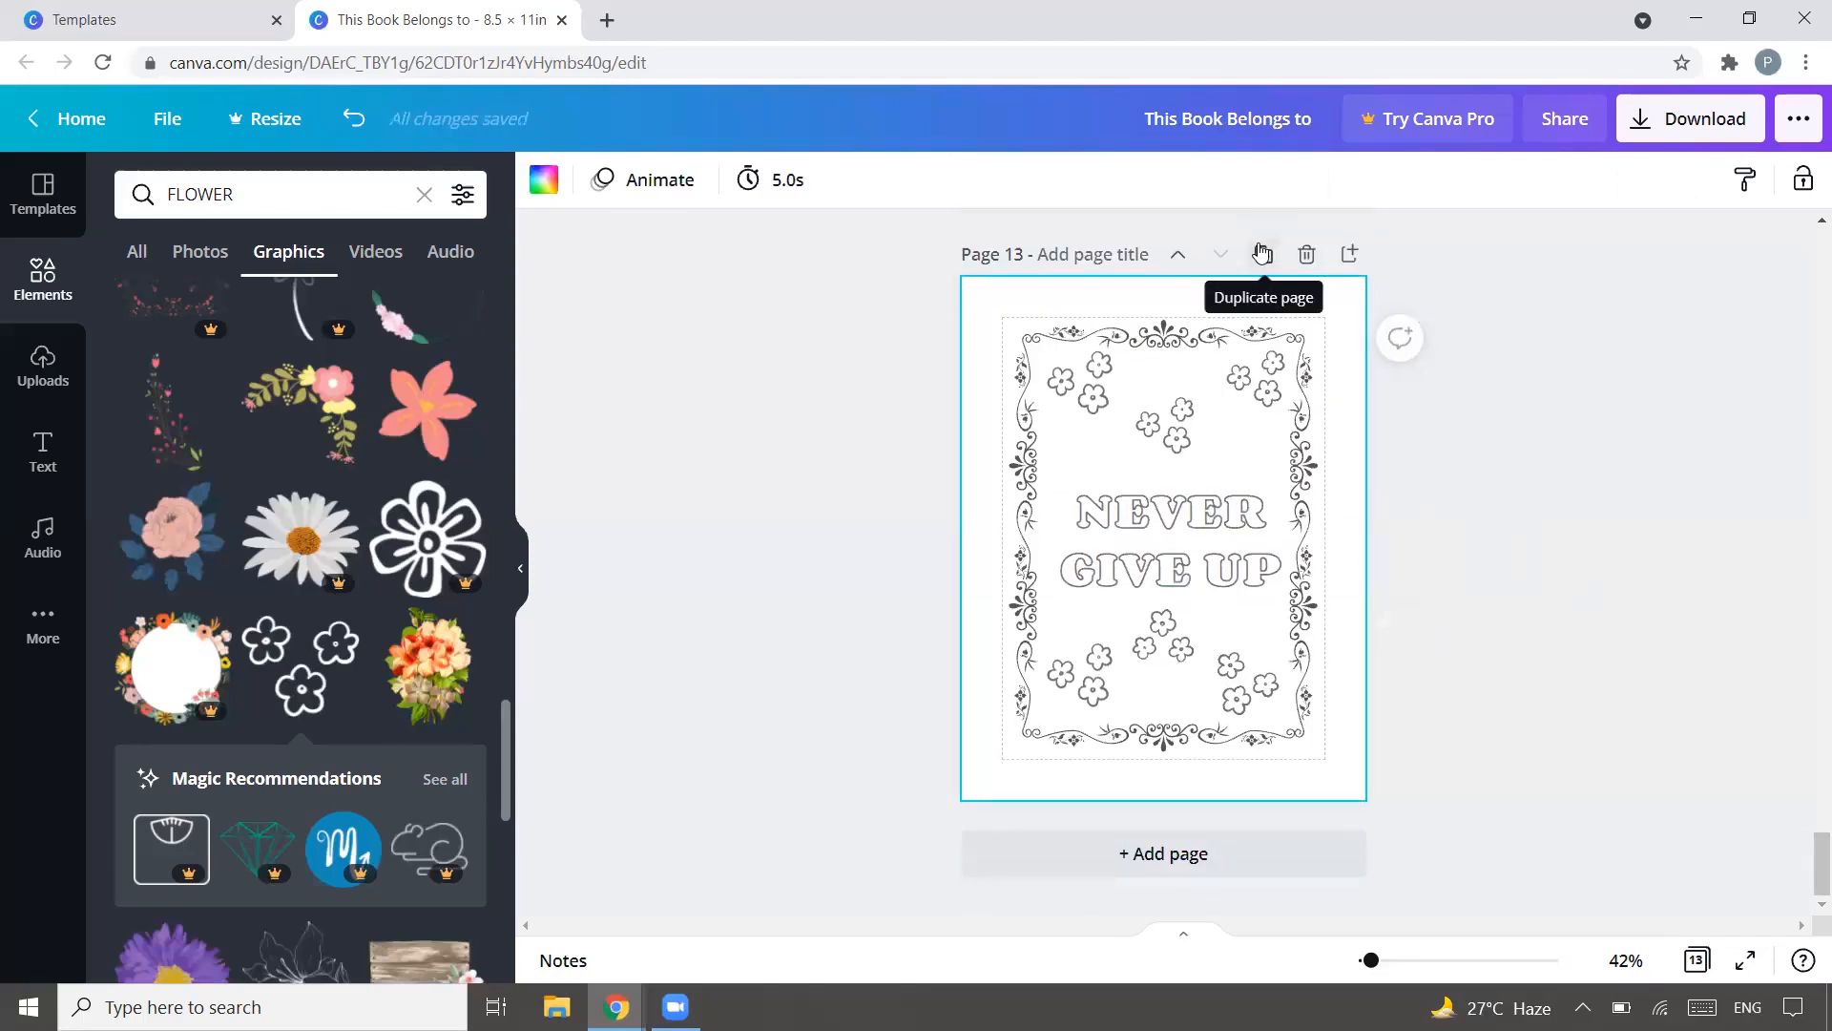
click(1231, 570)
drag(1276, 571, 1077, 519)
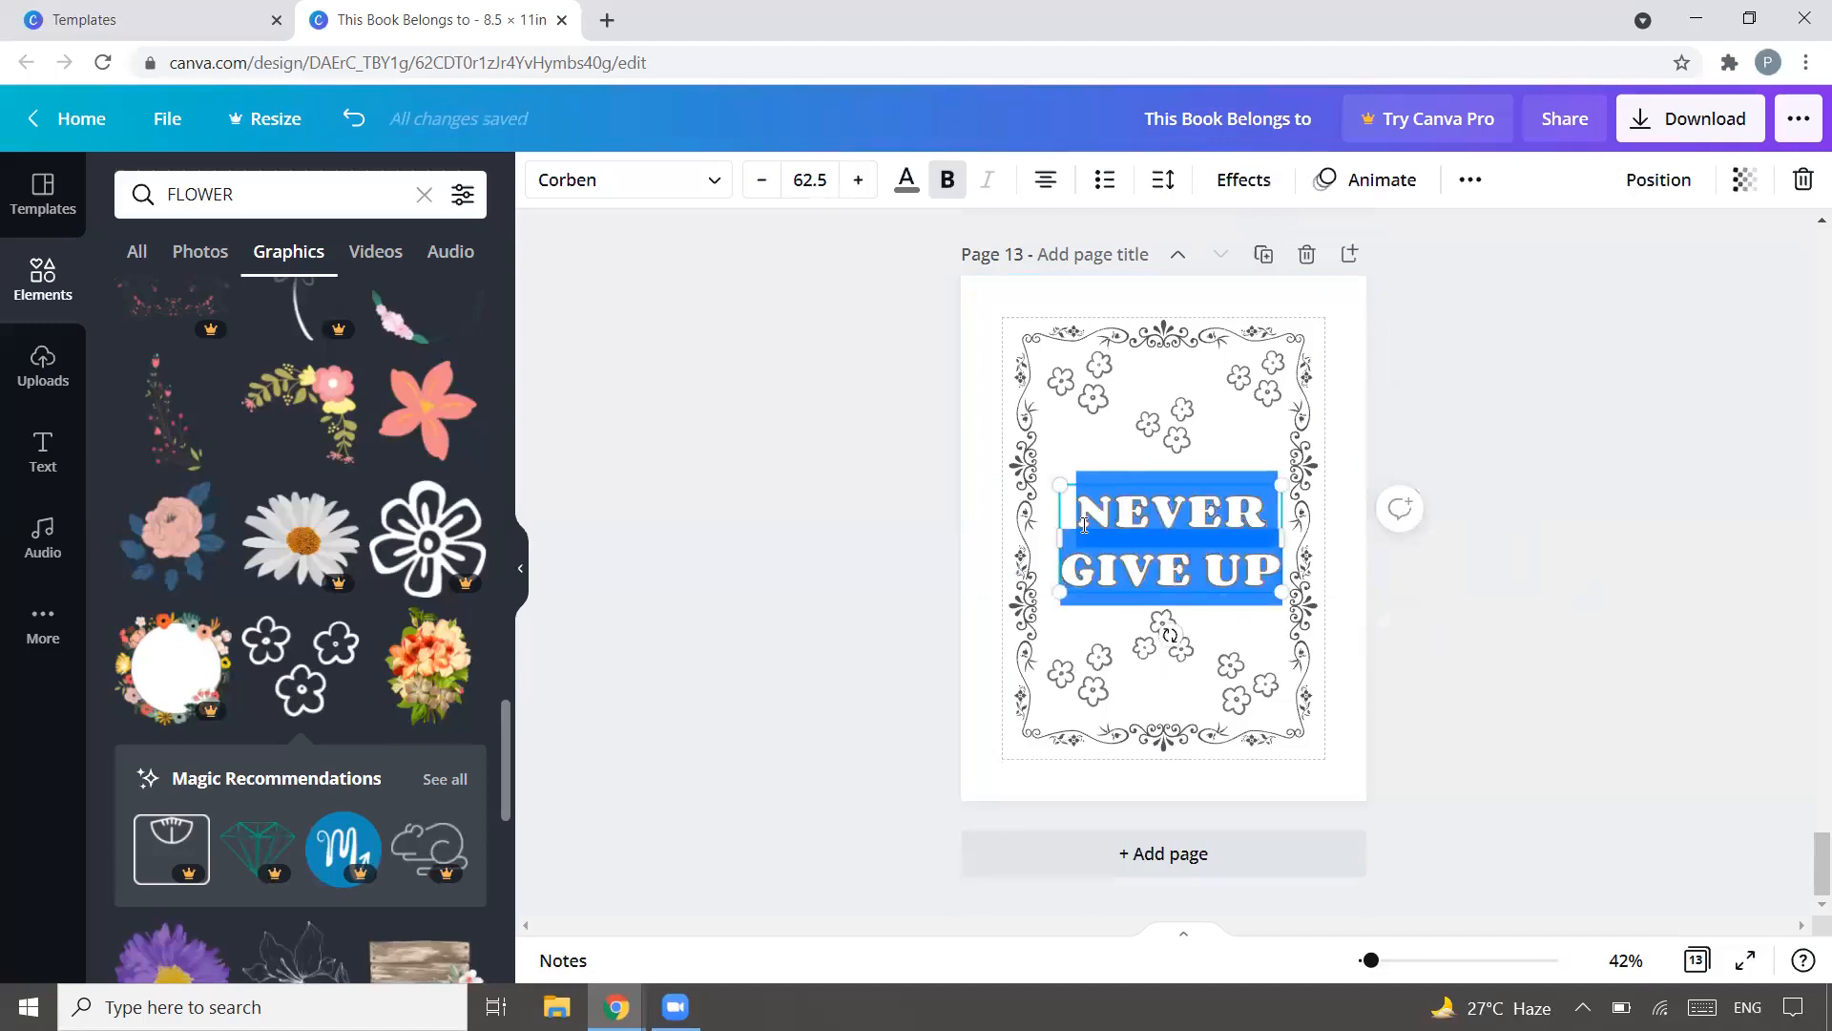
text(NOTHING IS)
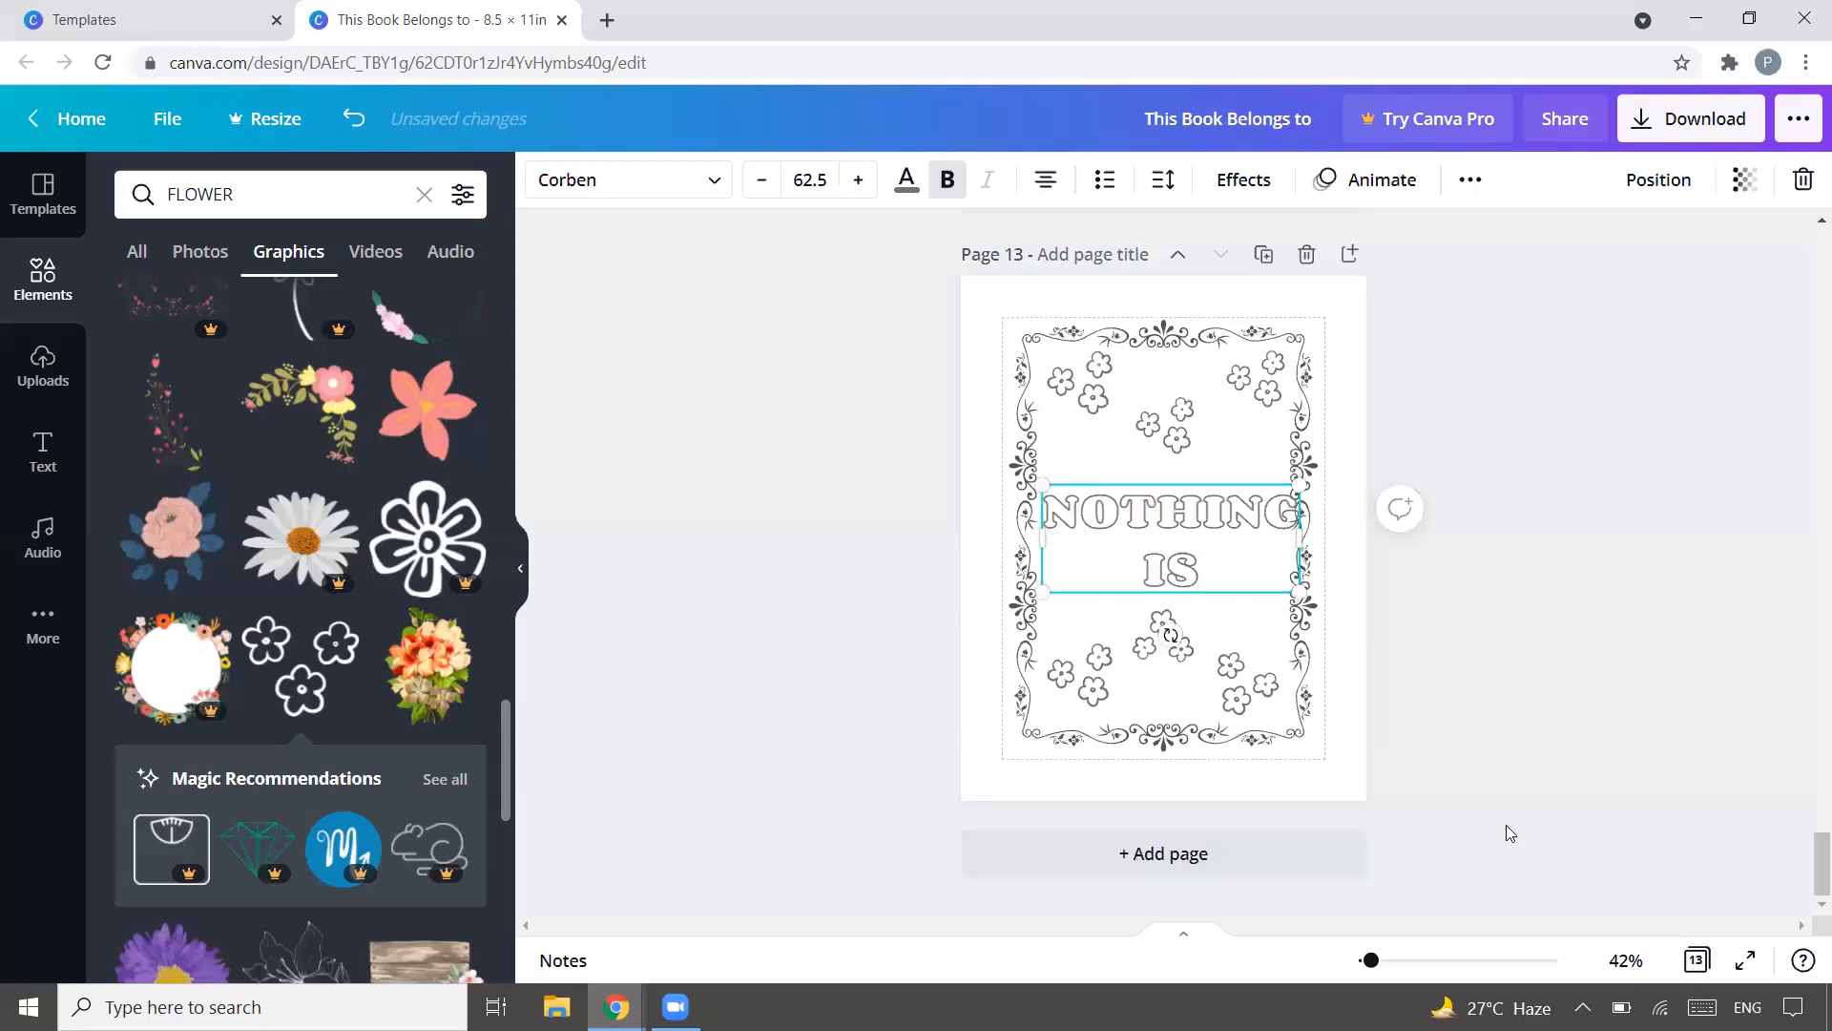
click(1594, 628)
Step: Shrink the "NOTHING IS" text to size 55.4 and move it up, centred within the border
click(1185, 491)
drag(1047, 589, 1059, 586)
click(1540, 556)
drag(1146, 521, 1125, 488)
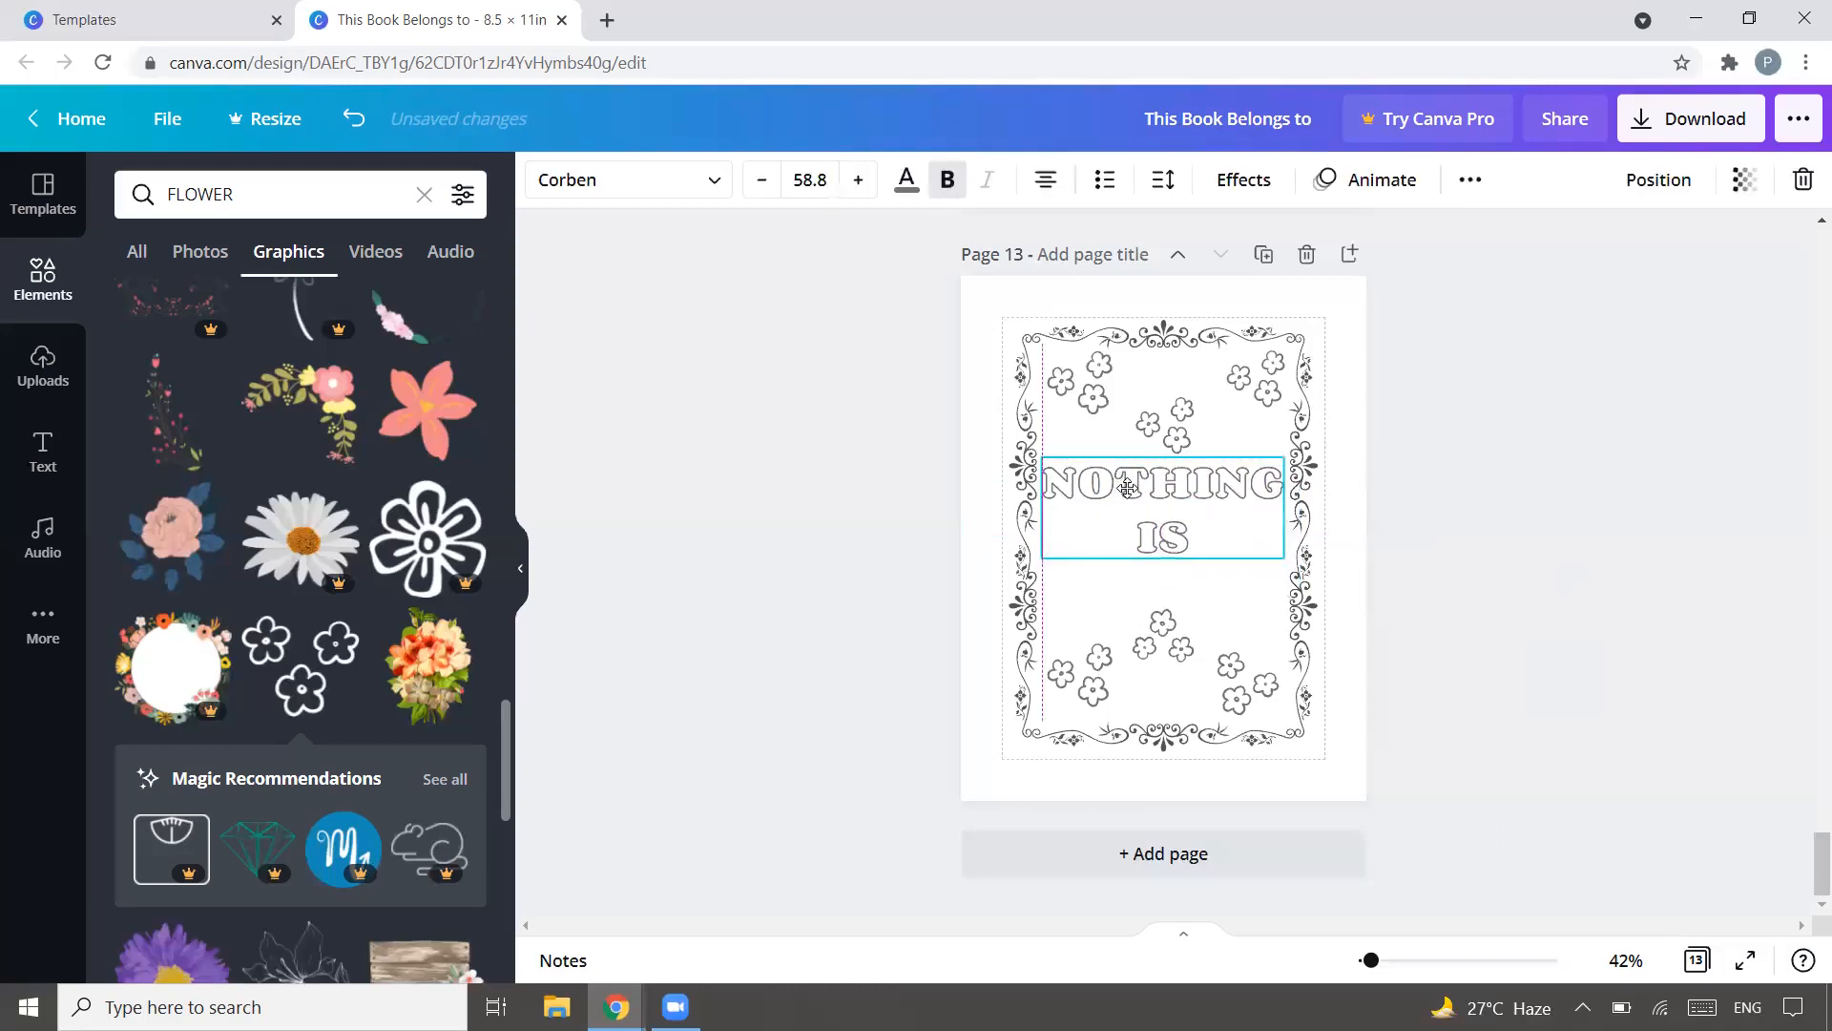
drag(1277, 554, 1270, 548)
Step: Duplicate the "NOTHING IS" text box, place the copy below "IS" and change its text to "IMPOSSIBLE"
drag(1166, 521, 1108, 569)
key(ctrl+d)
double_click(1199, 622)
text(I)
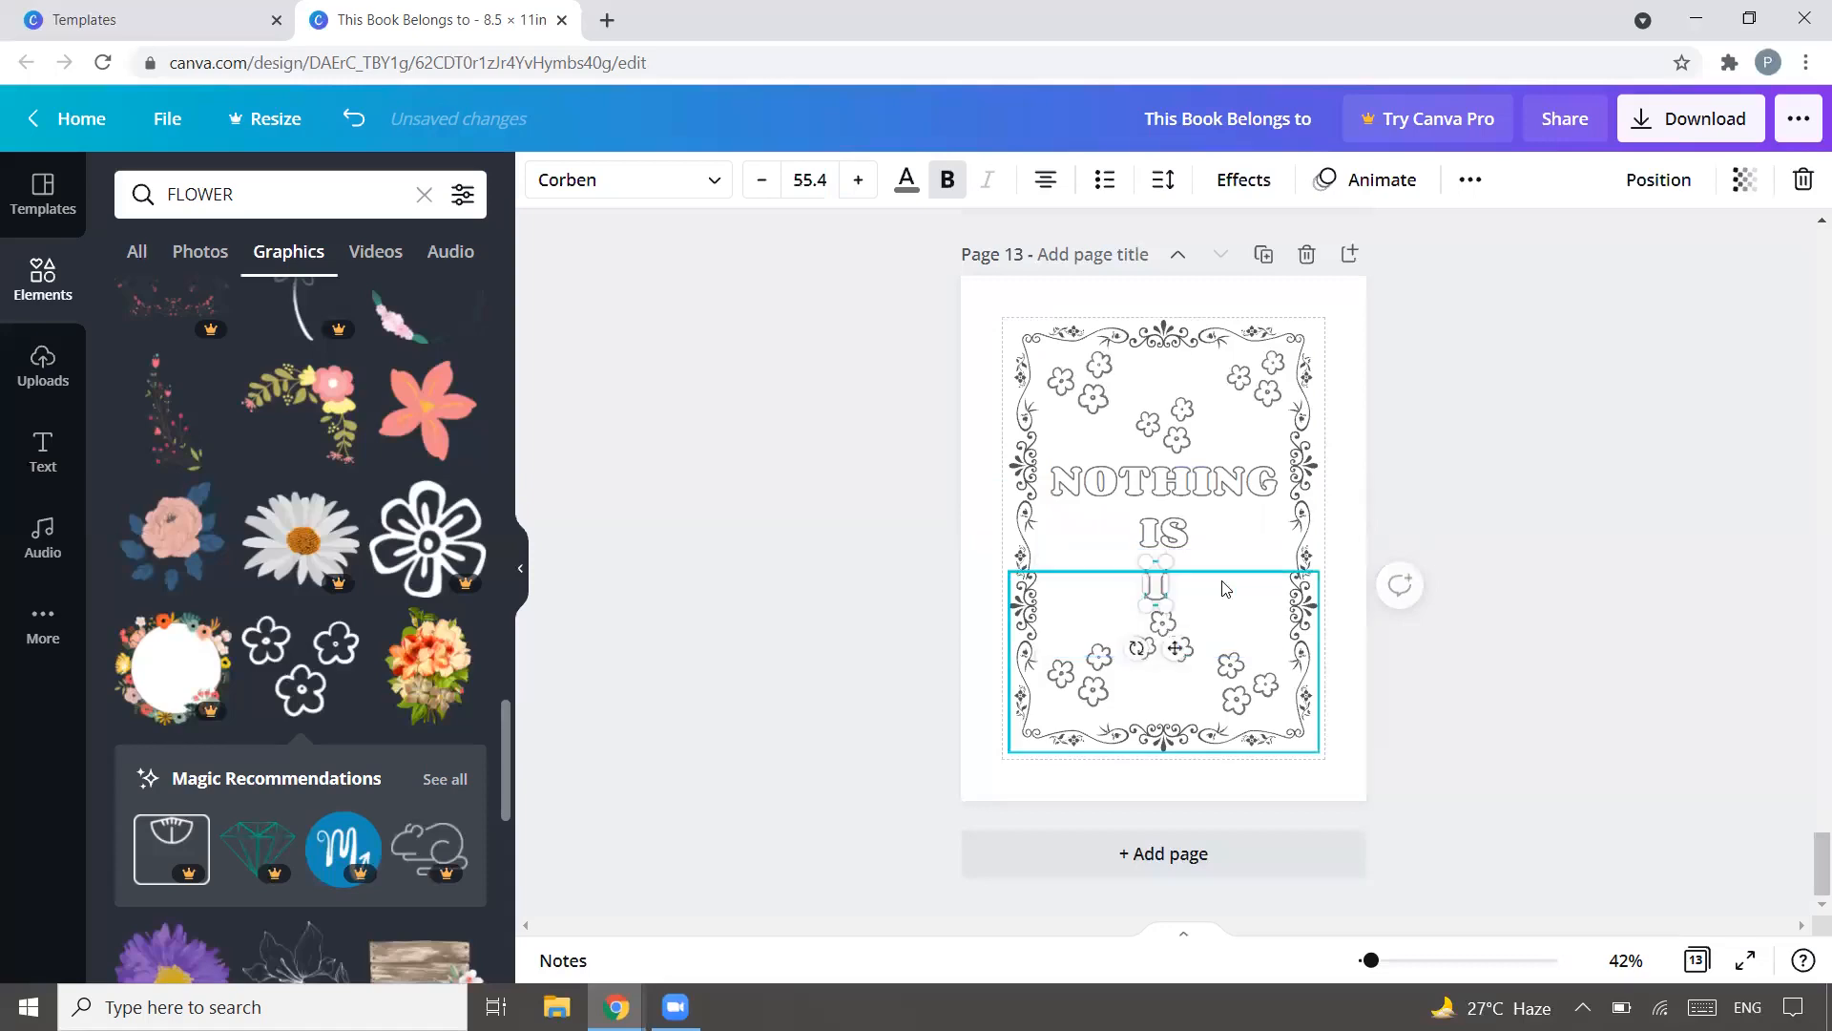
text(MPOSSIBLE)
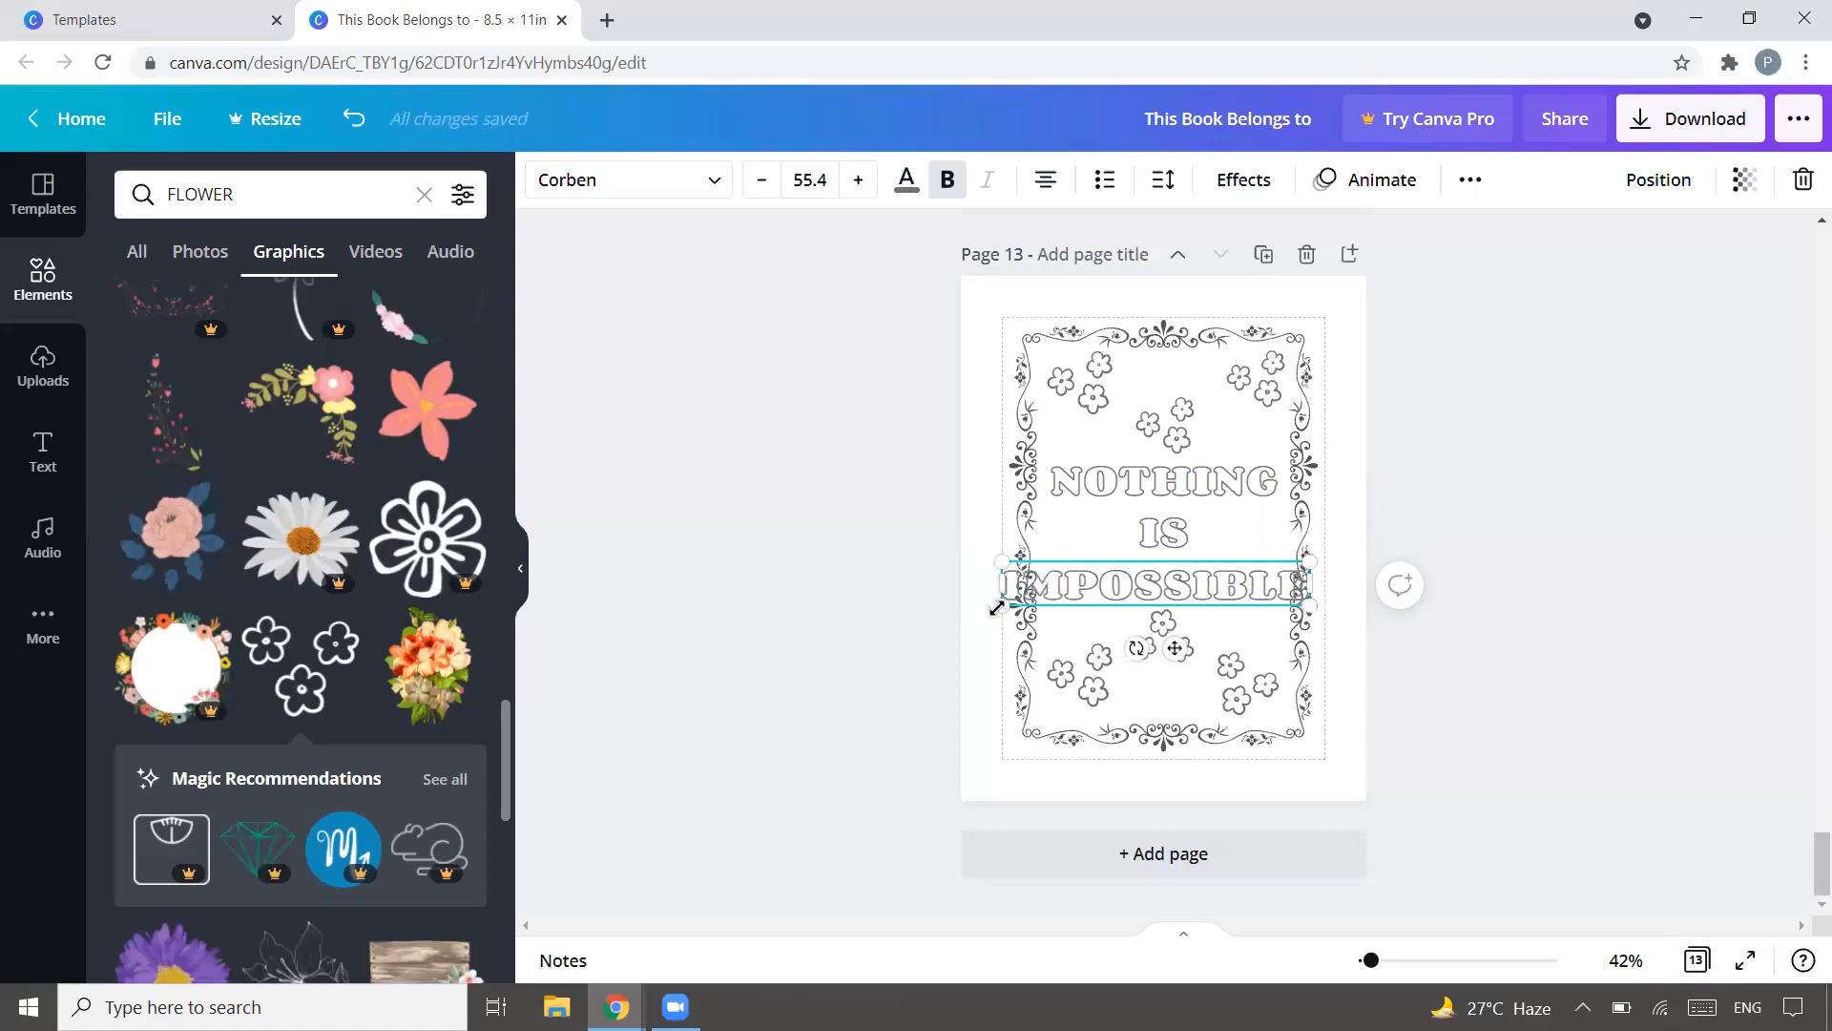
Step: Resize the "IMPOSSIBLE" text to size 44.7 and centre it below "IS" within the border
drag(1015, 607, 1062, 593)
click(1345, 584)
drag(1177, 580, 1163, 582)
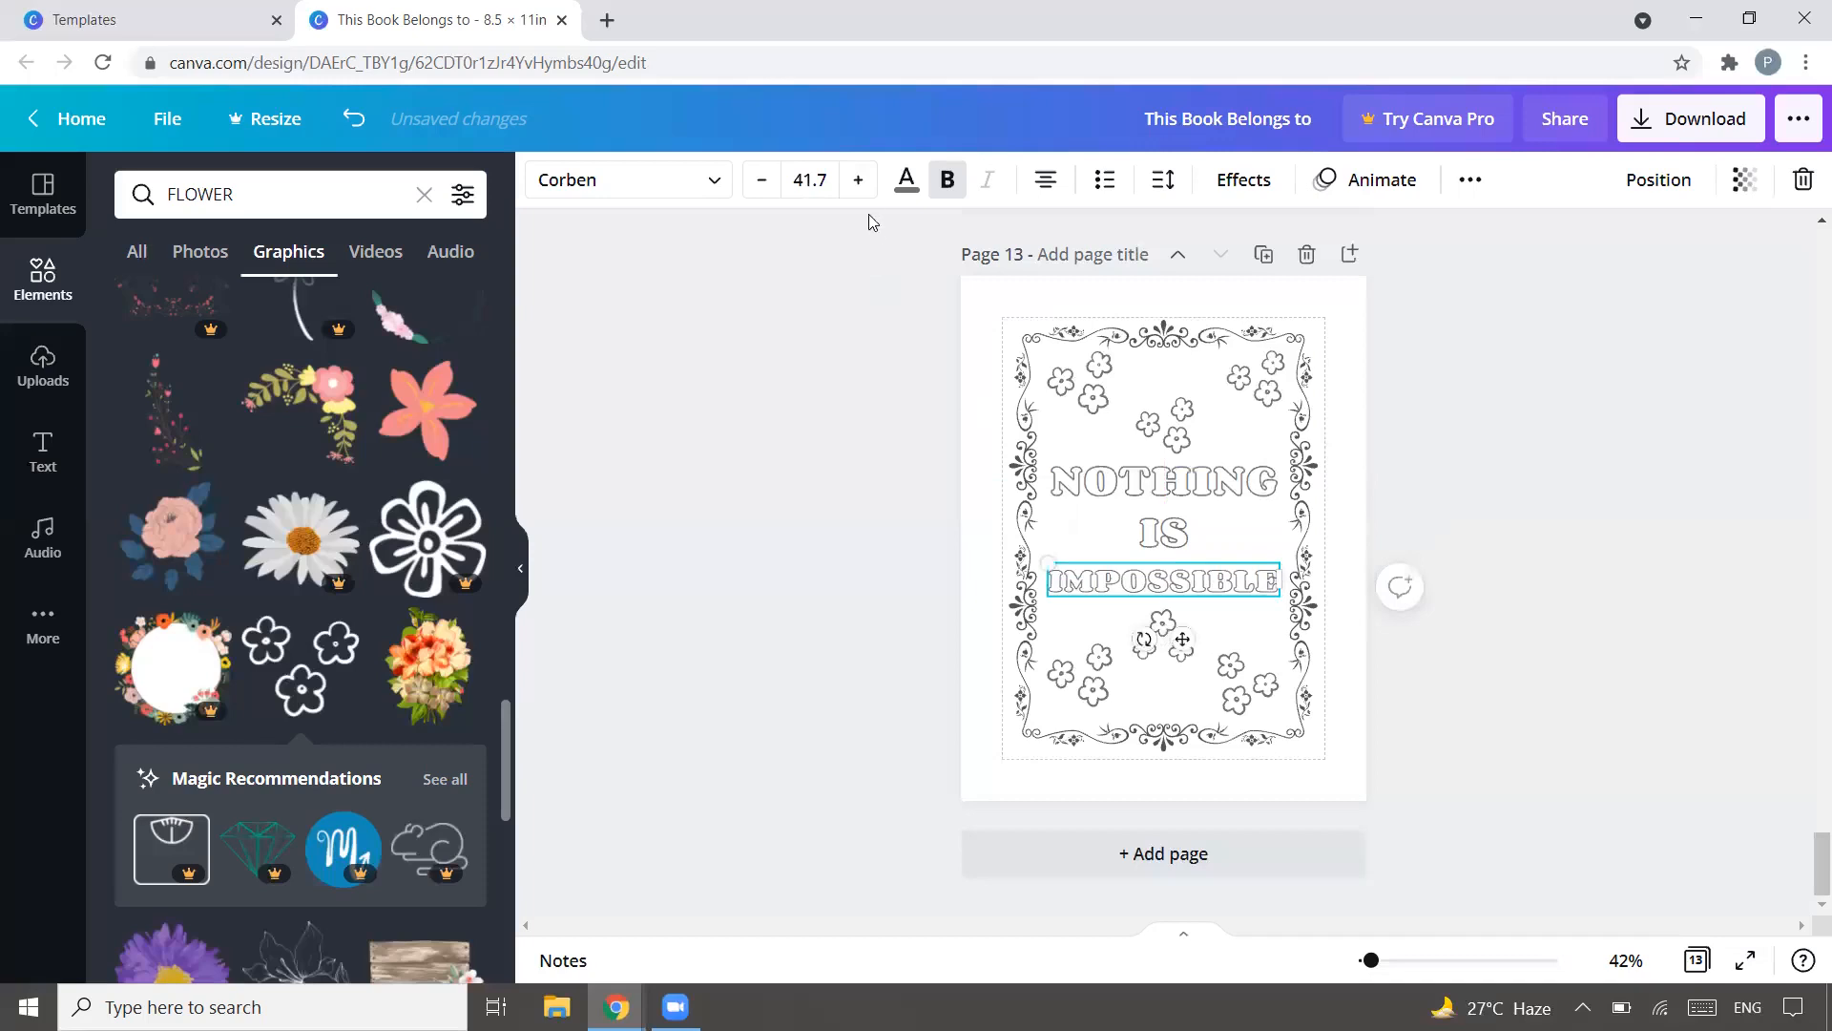
click(858, 179)
click(858, 179)
click(858, 179)
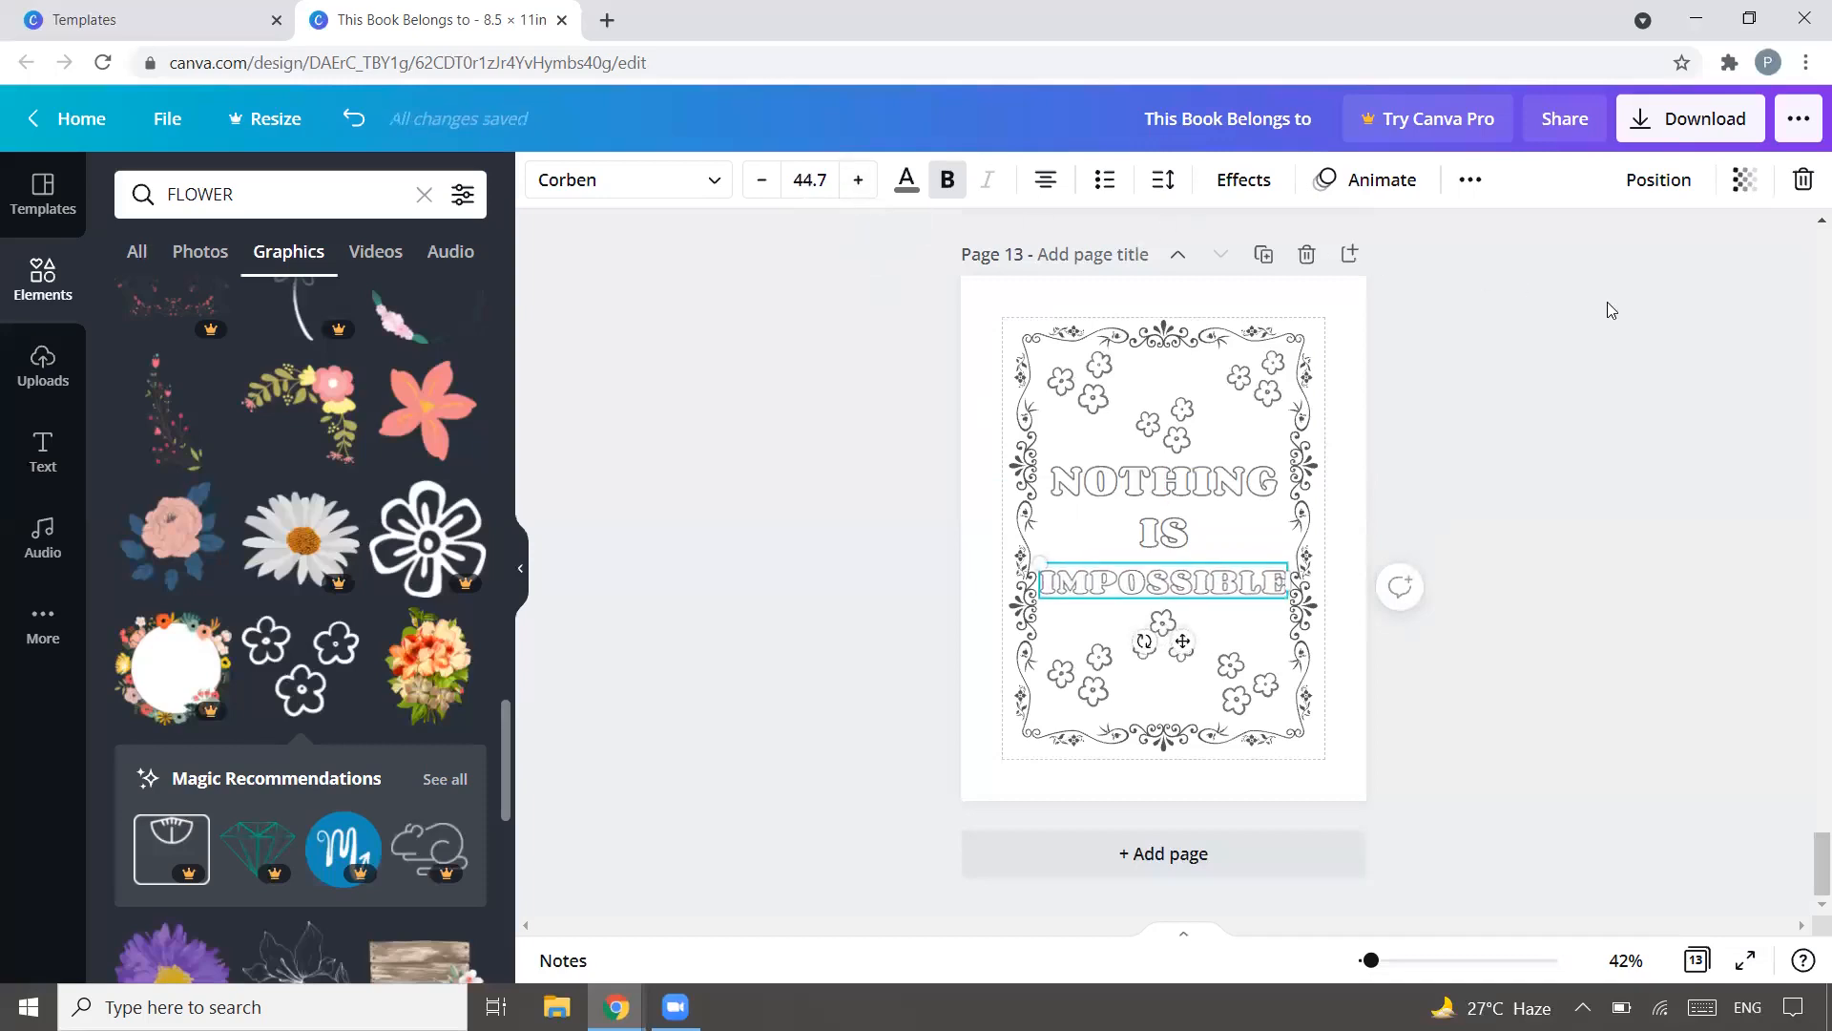
click(1598, 349)
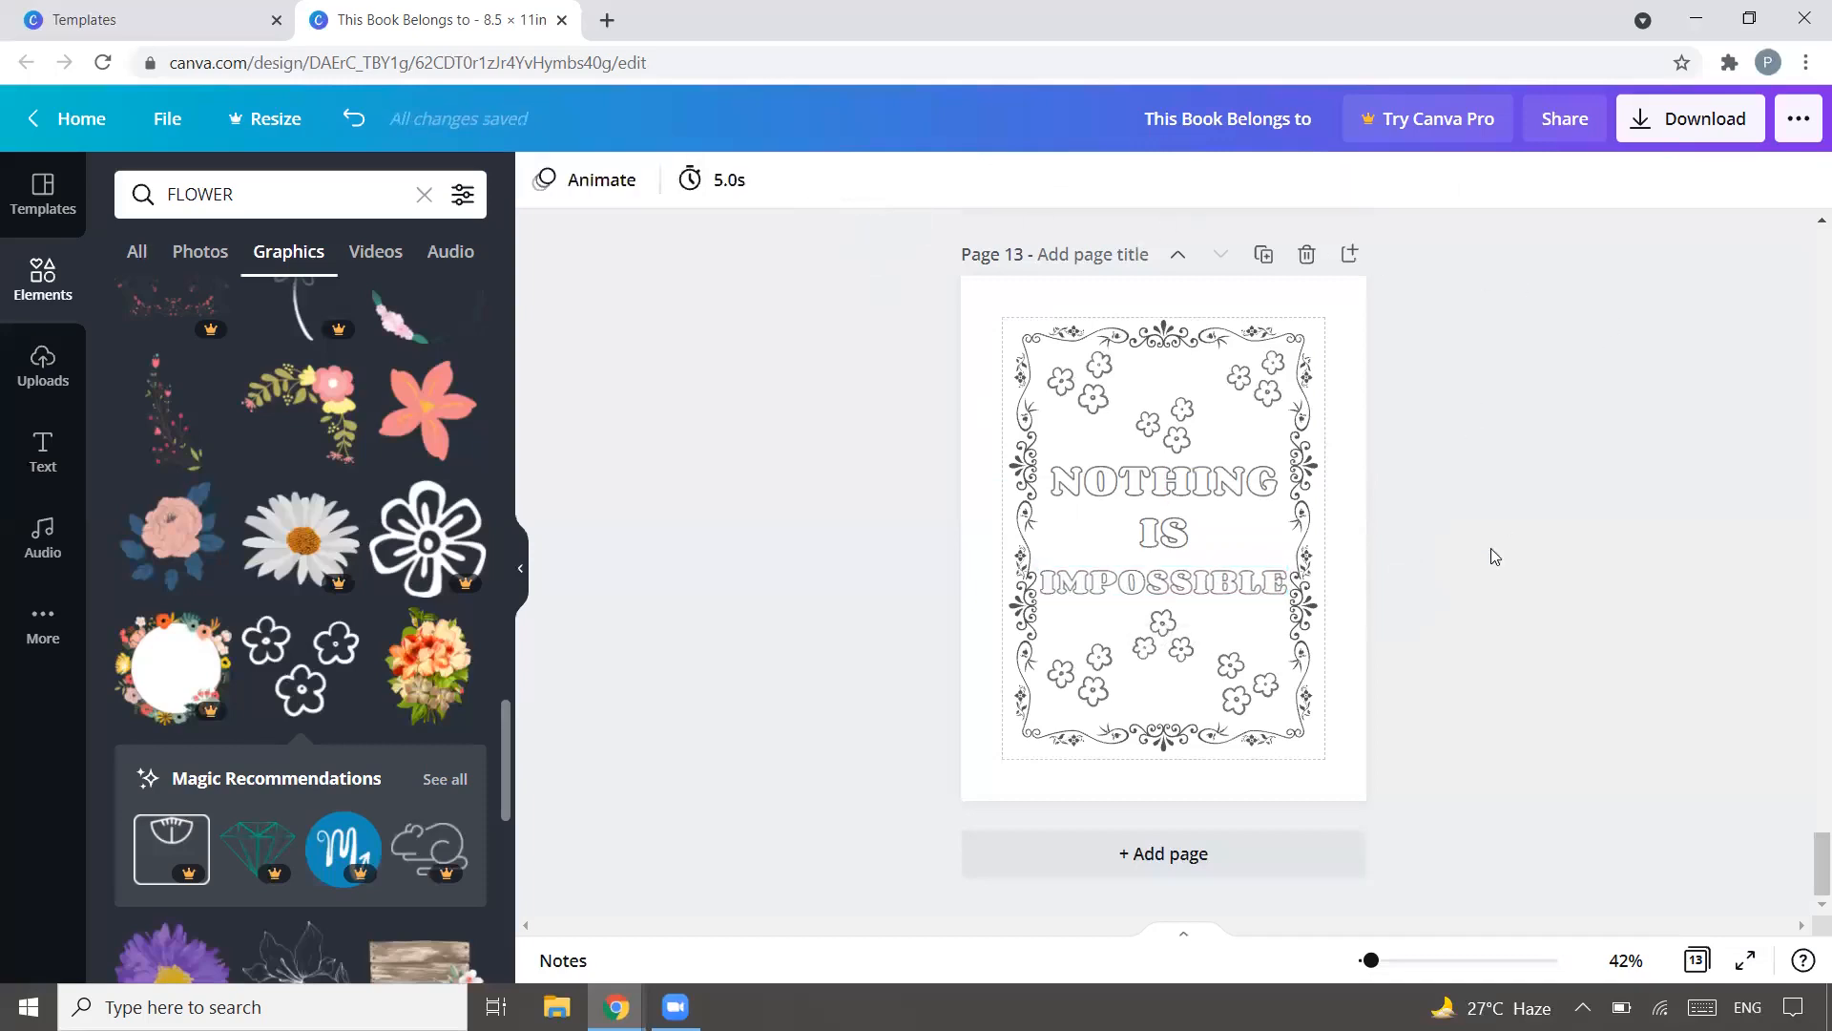
Step: Place small copies of the flower cluster below "IMPOSSIBLE" on both sides of the word "IS"
click(1171, 658)
drag(1170, 658, 1091, 537)
click(1637, 534)
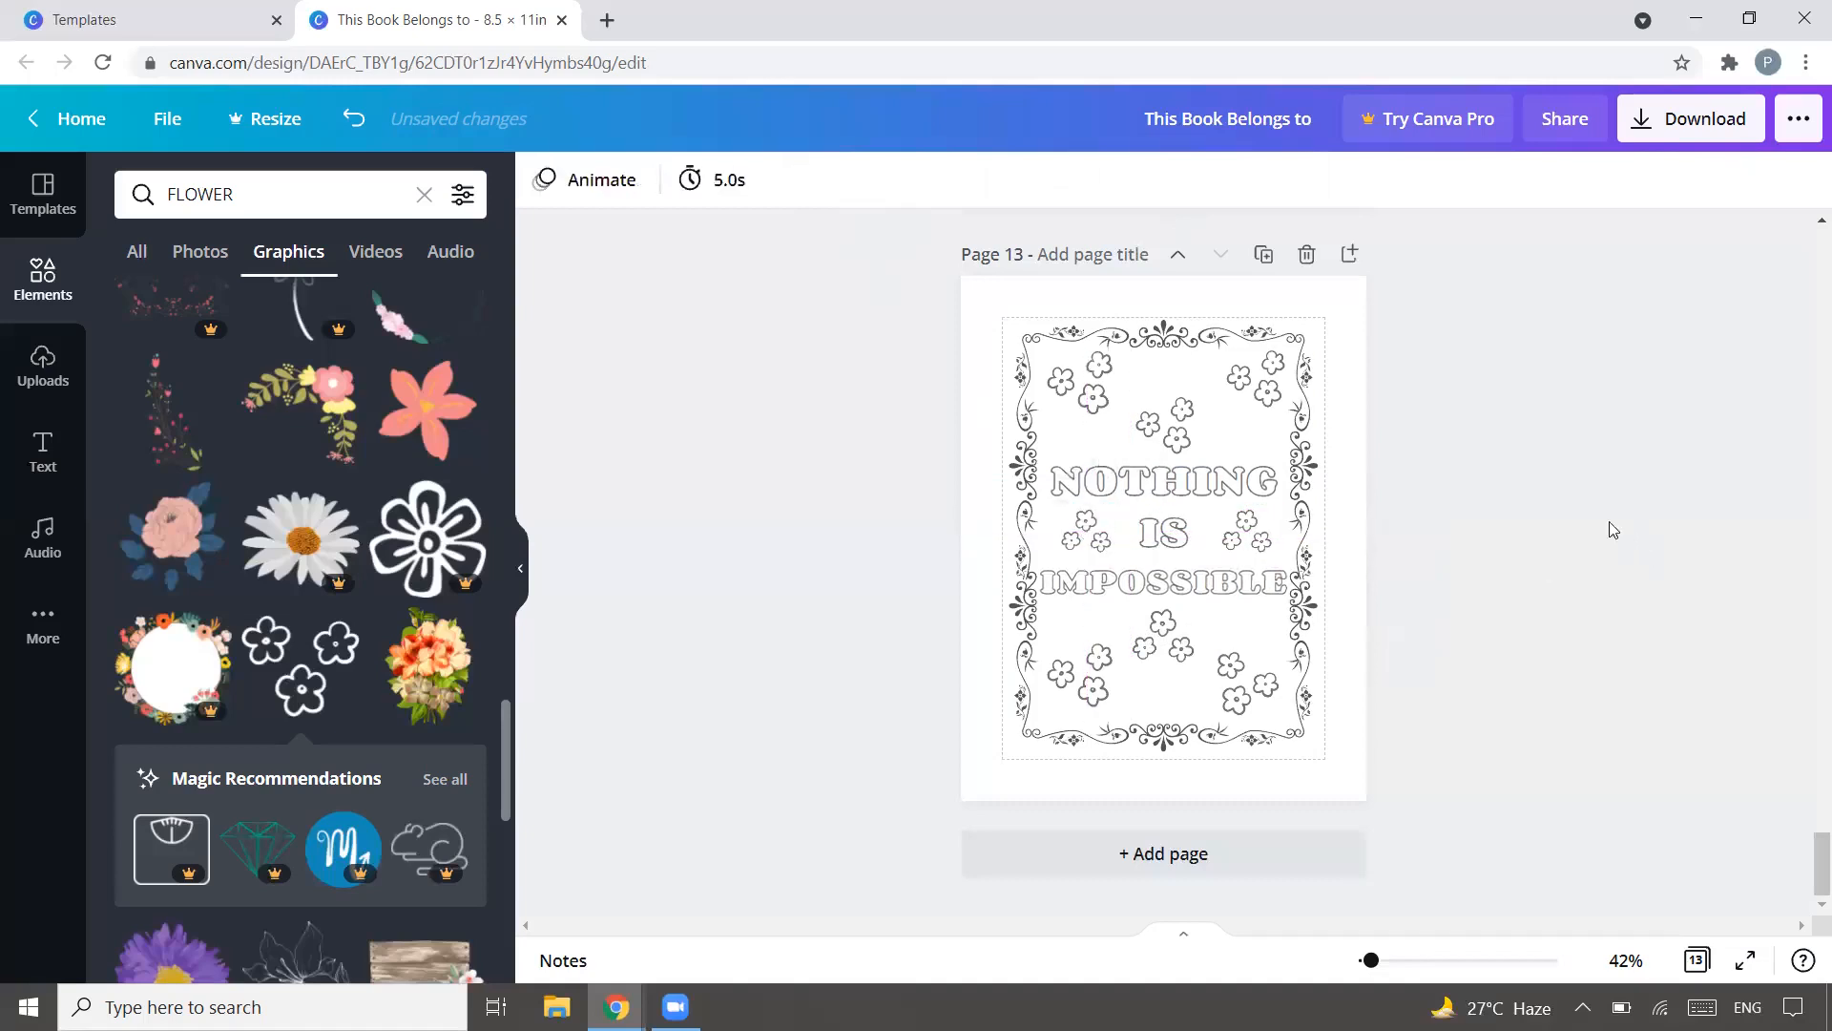
Step: Duplicate page 13 and replace the word "NOTHING" on the copy with "EXPERIENCE"
click(1264, 254)
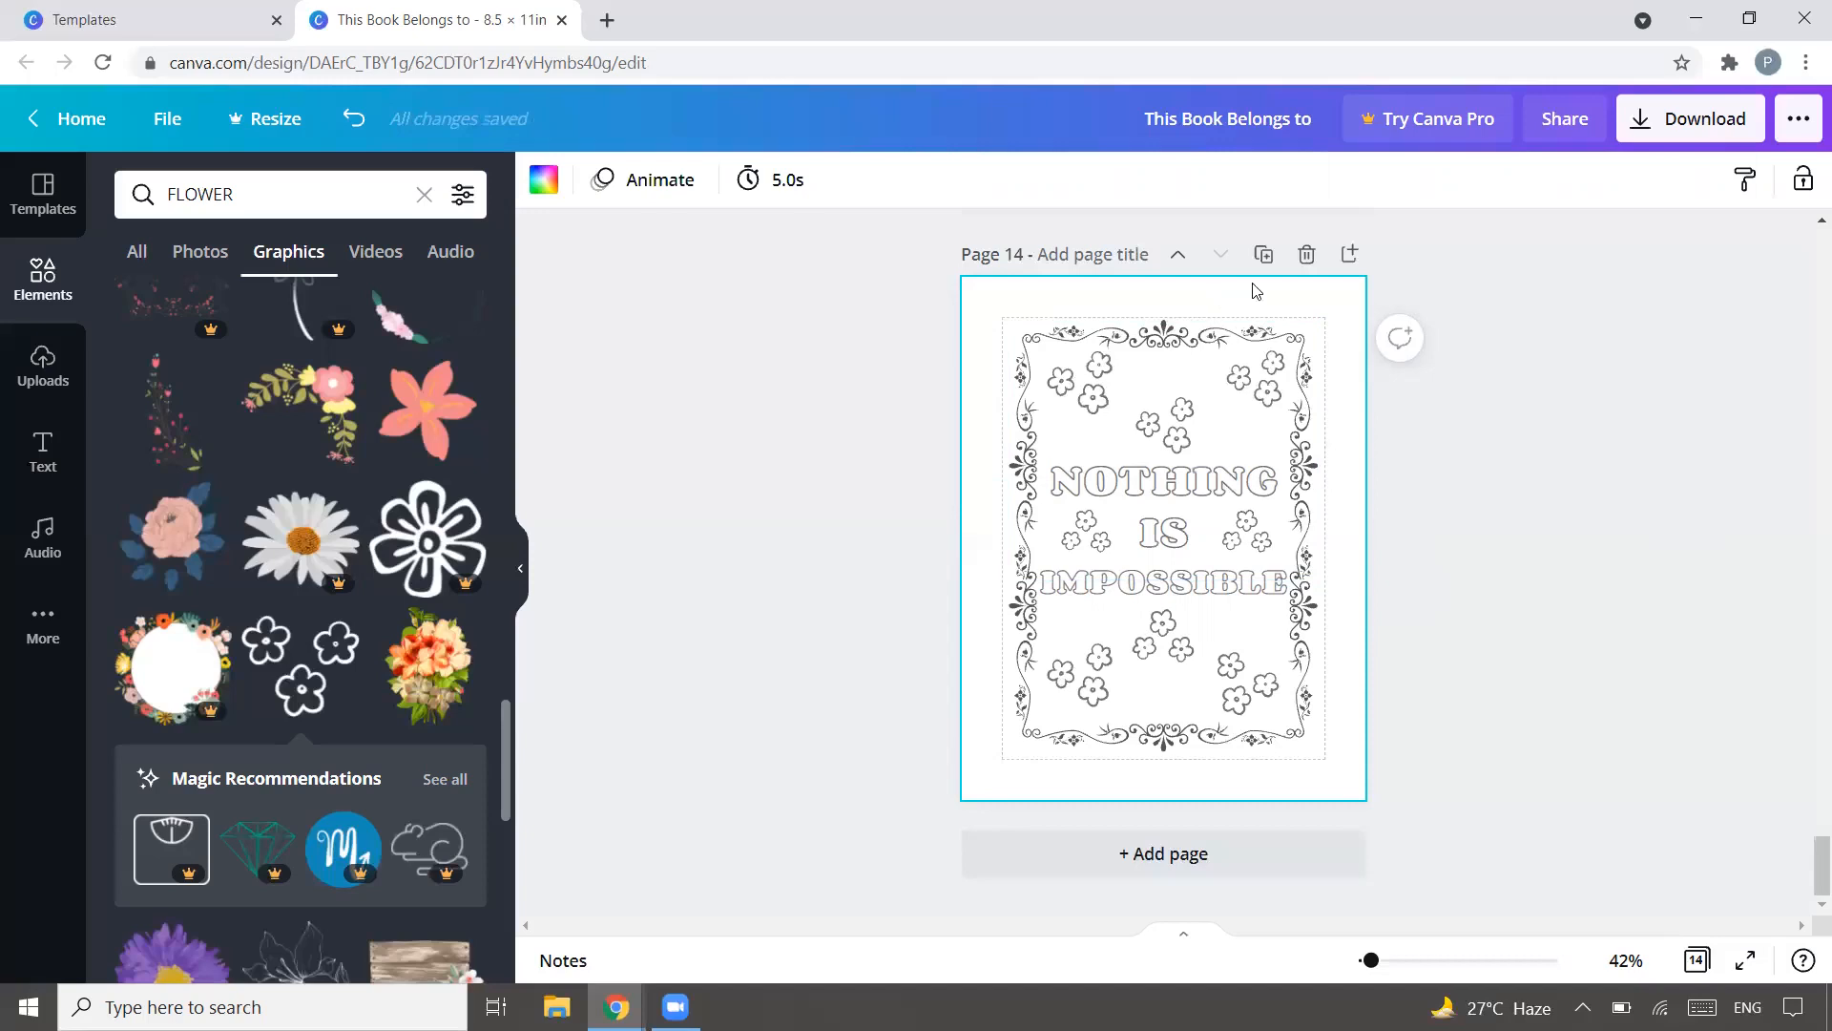
scroll(1348, 421, up, 3)
scroll(1341, 417, down, 3)
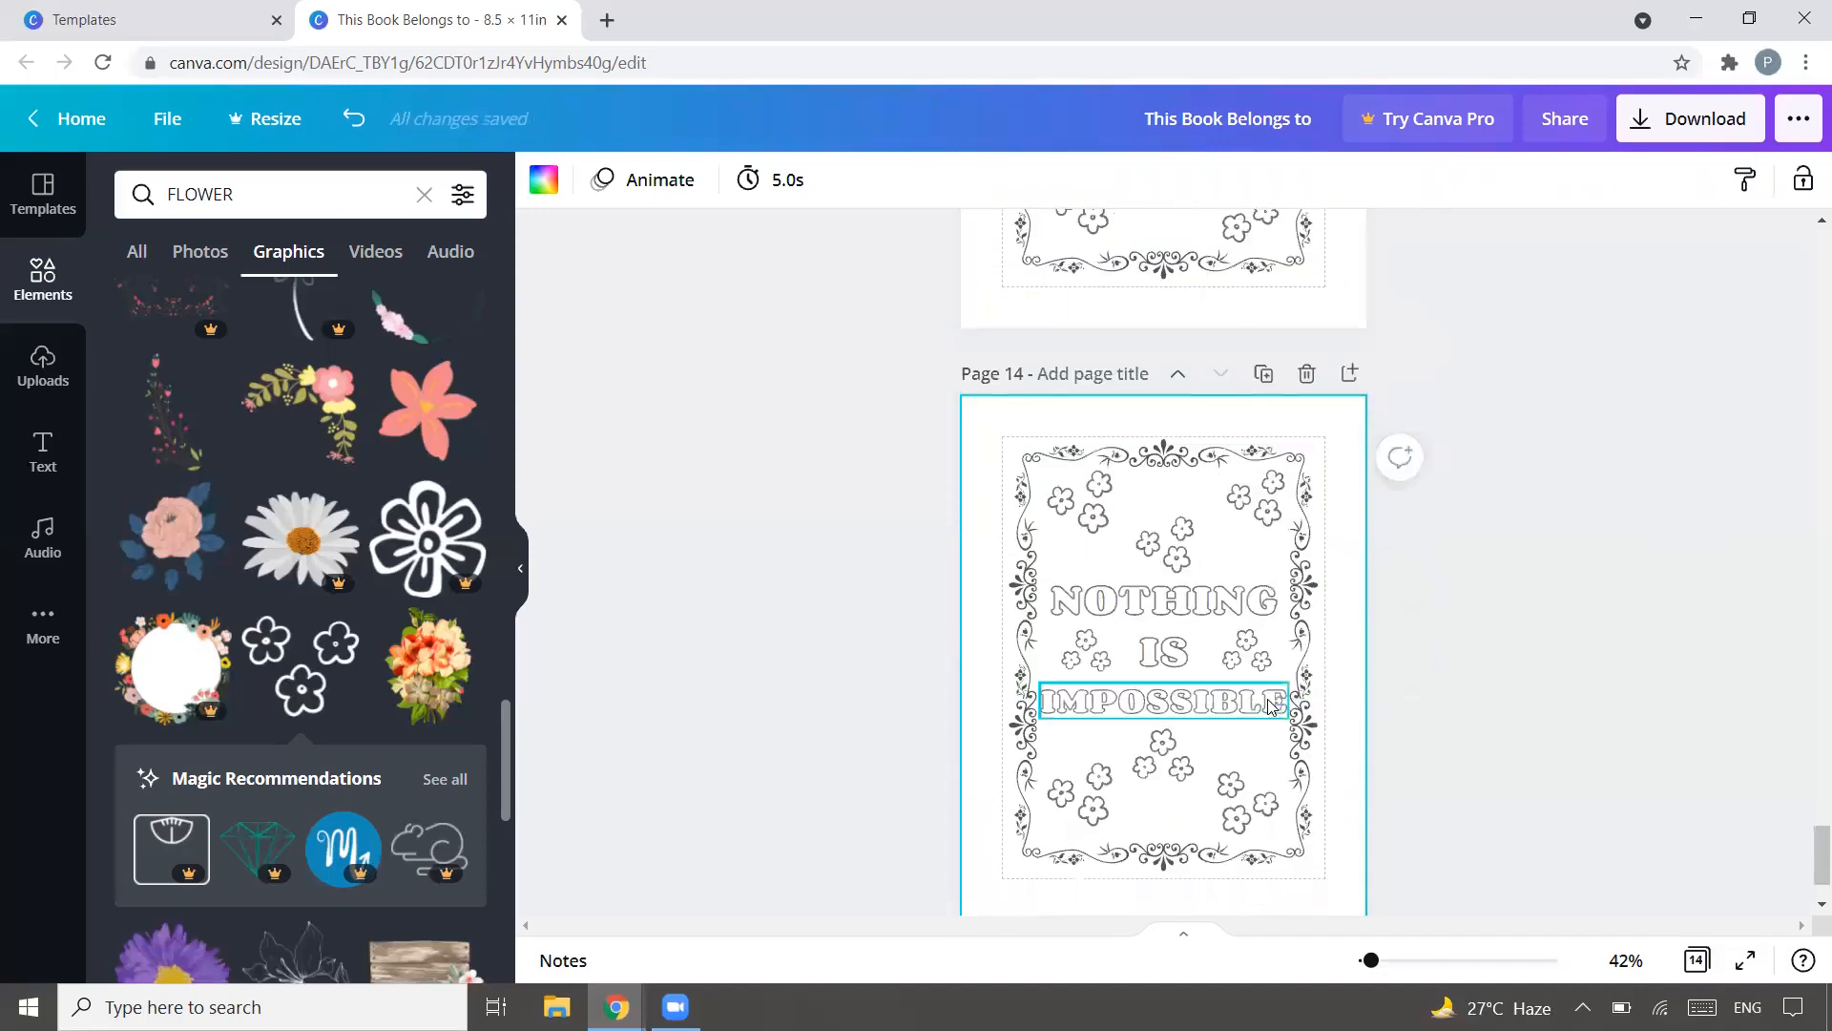
click(1262, 611)
drag(1216, 593, 1103, 587)
key(BackSpace)
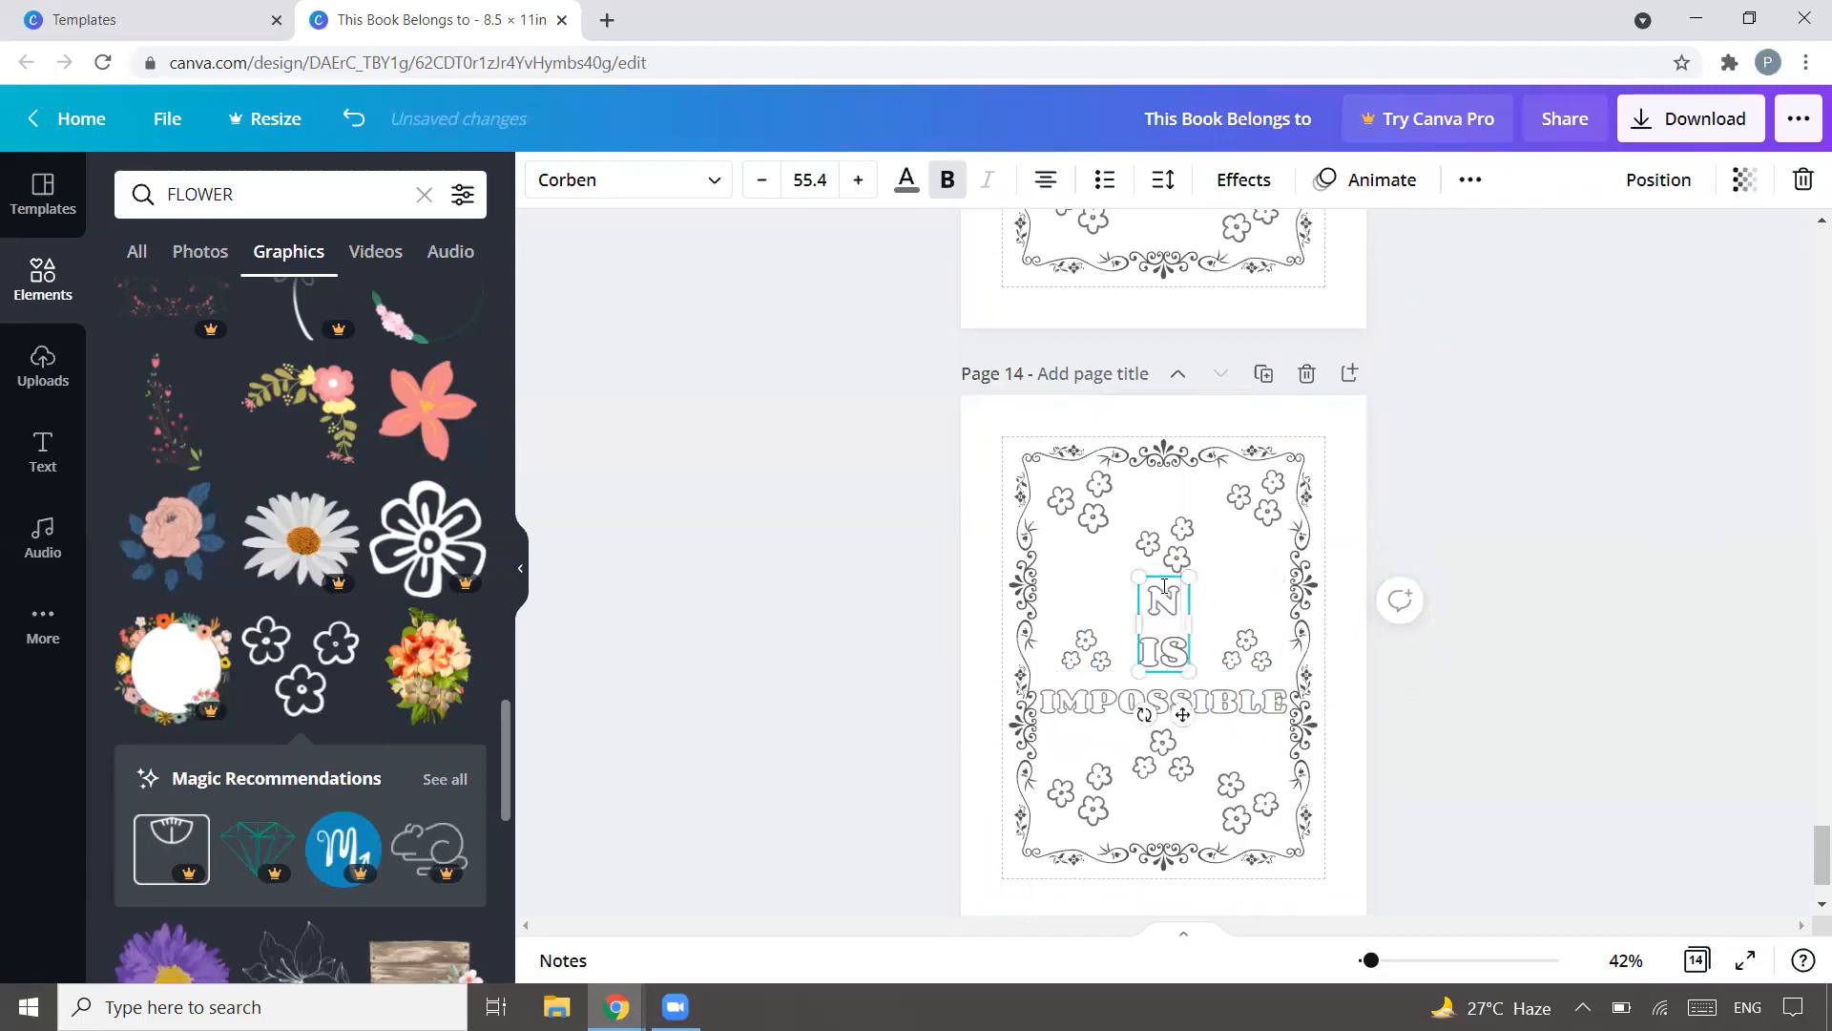
key(BackSpace)
text(EXPERIENCE)
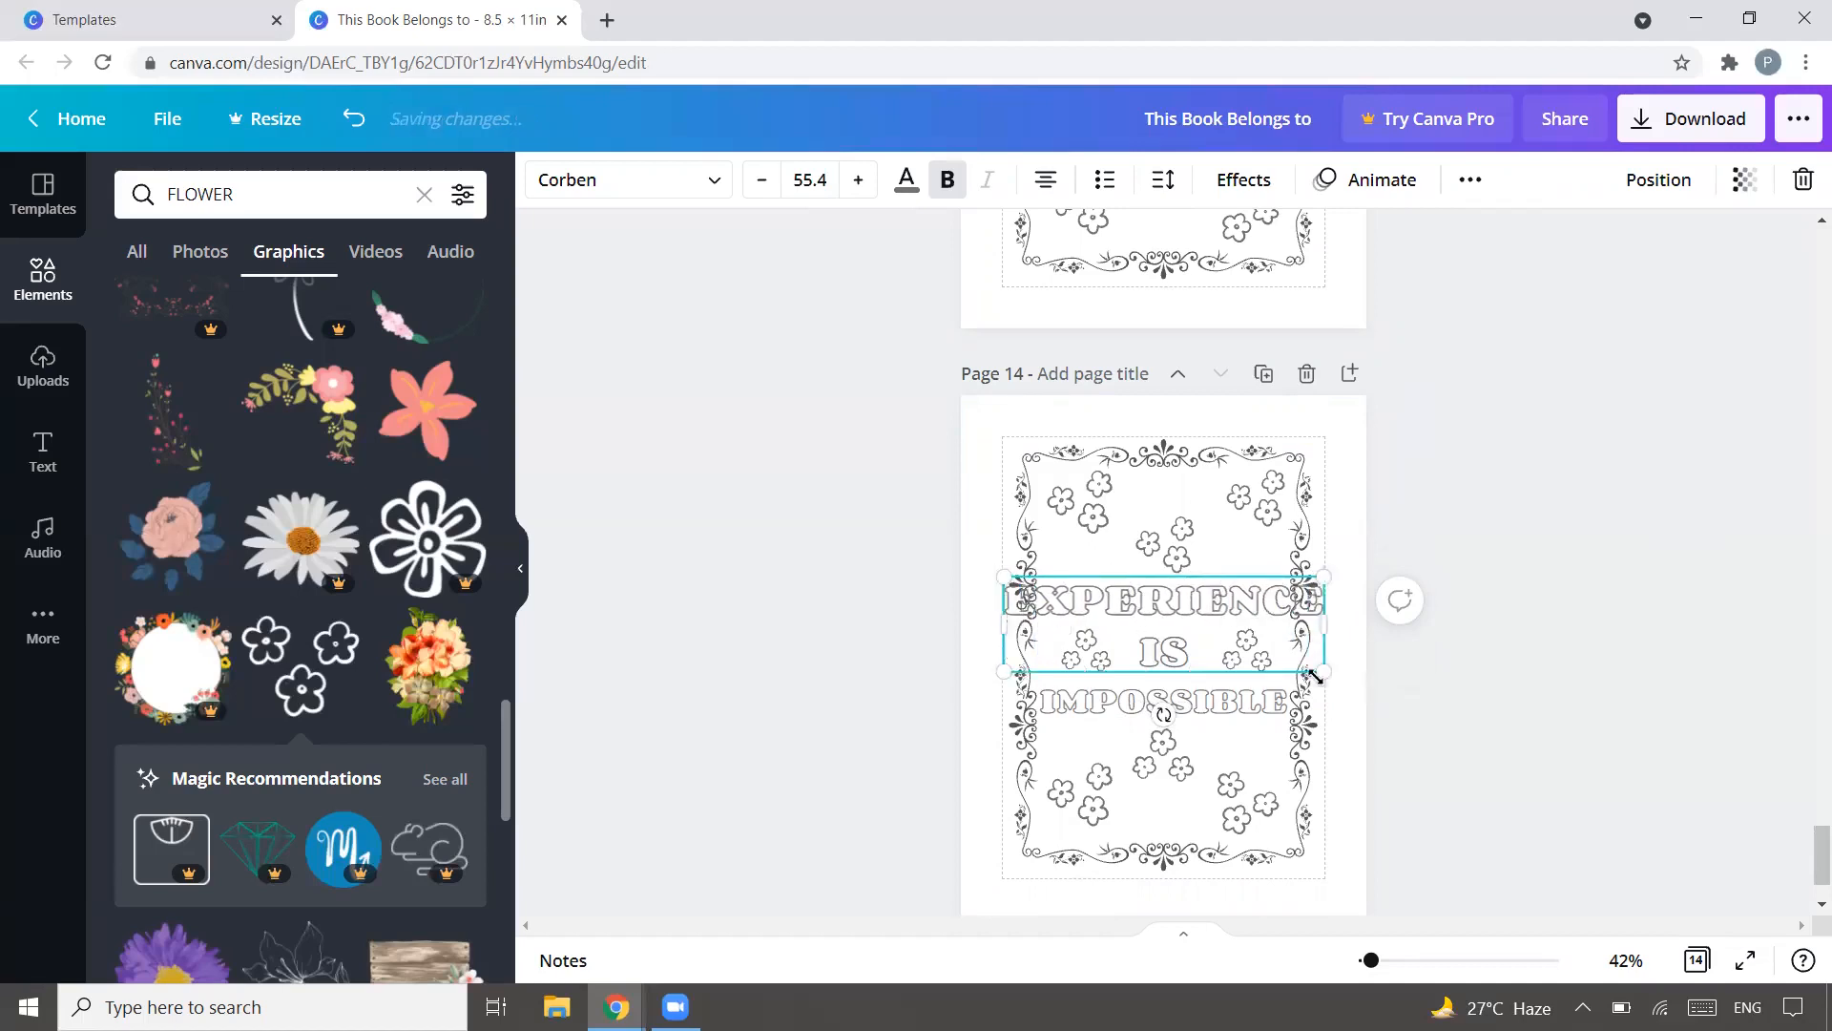
Step: Remove "IS" from the "EXPERIENCE" text box and shrink the text to size 42.8, centred within the border
double_click(1208, 662)
key(BackSpace)
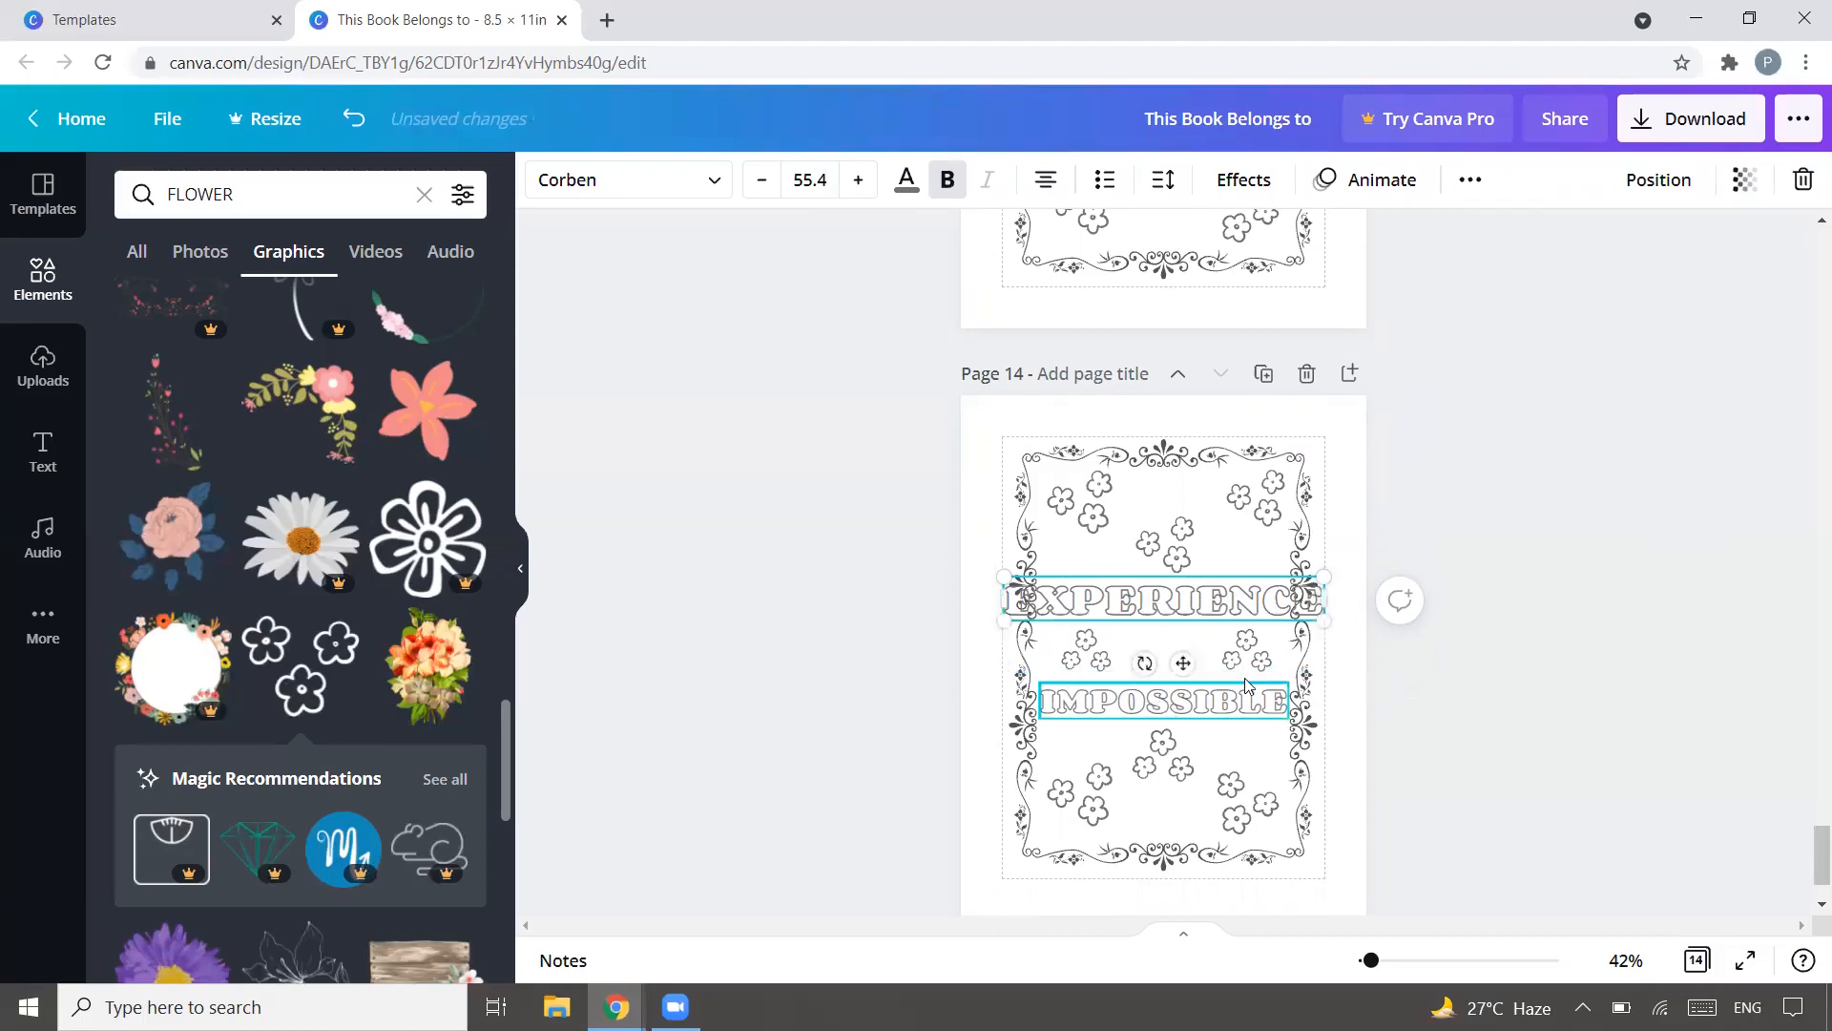
key(BackSpace)
drag(1027, 616, 1172, 587)
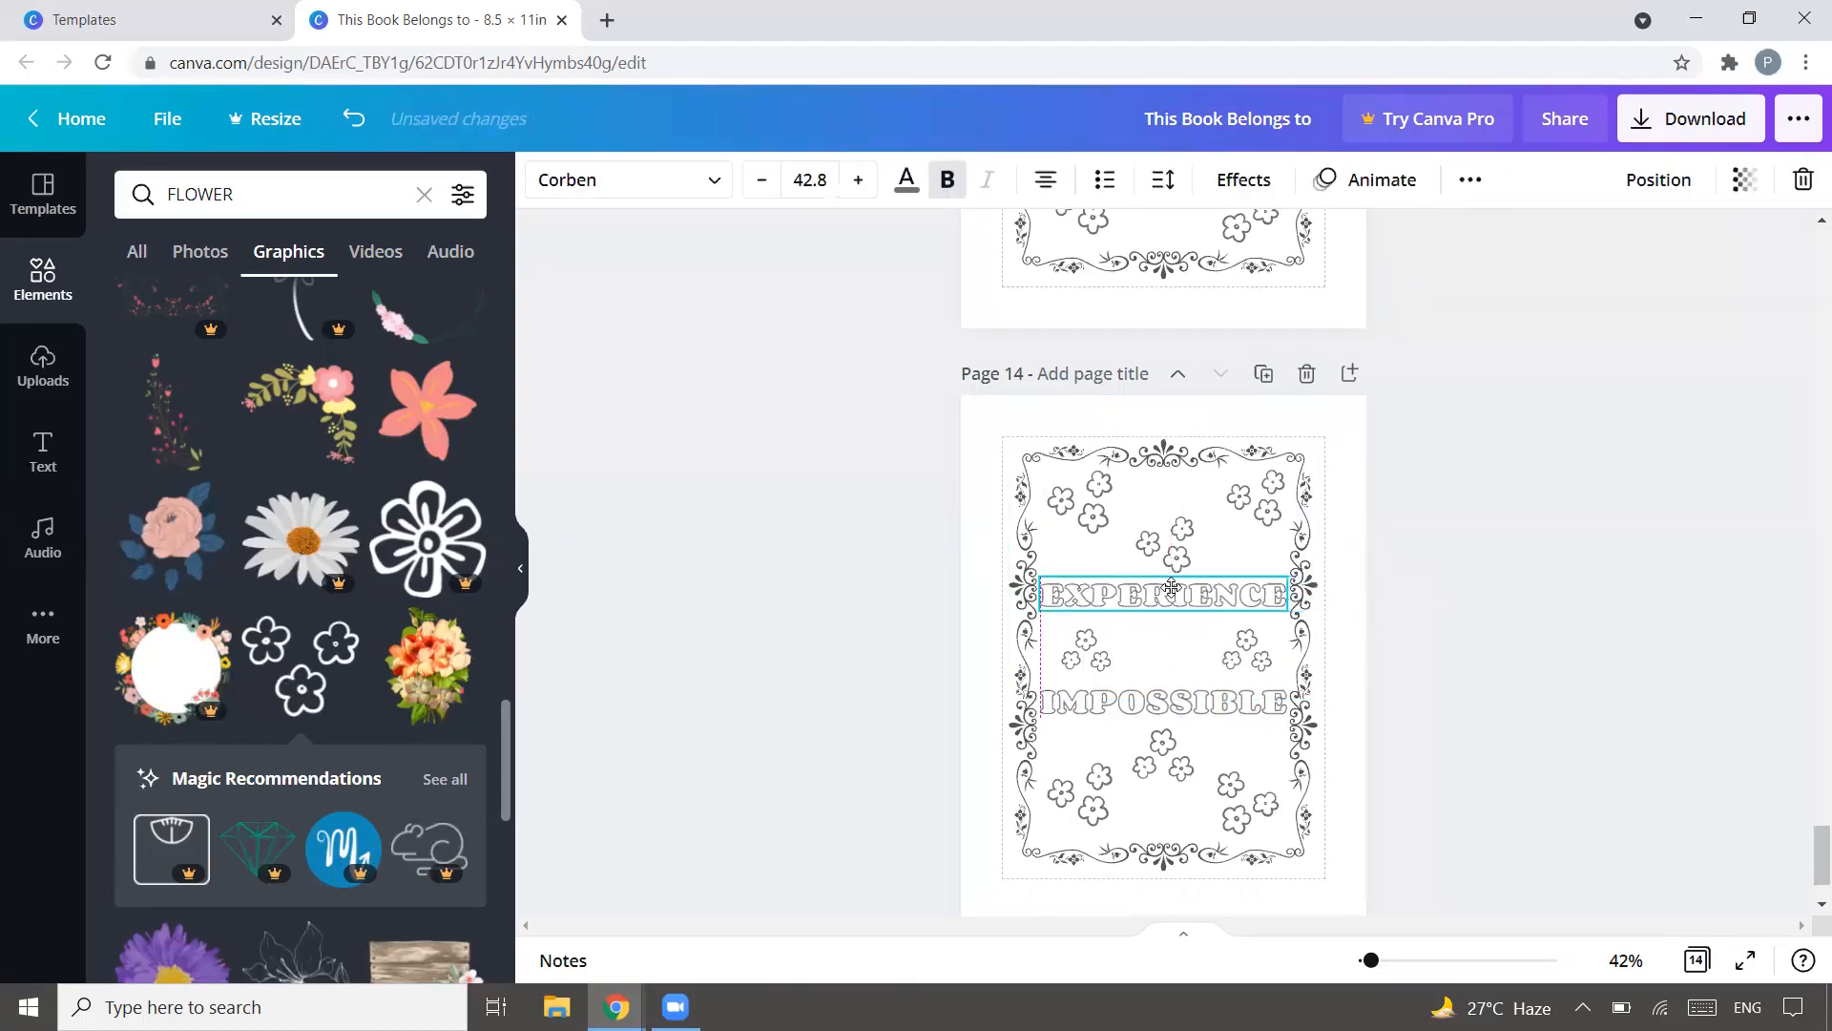
click(1653, 616)
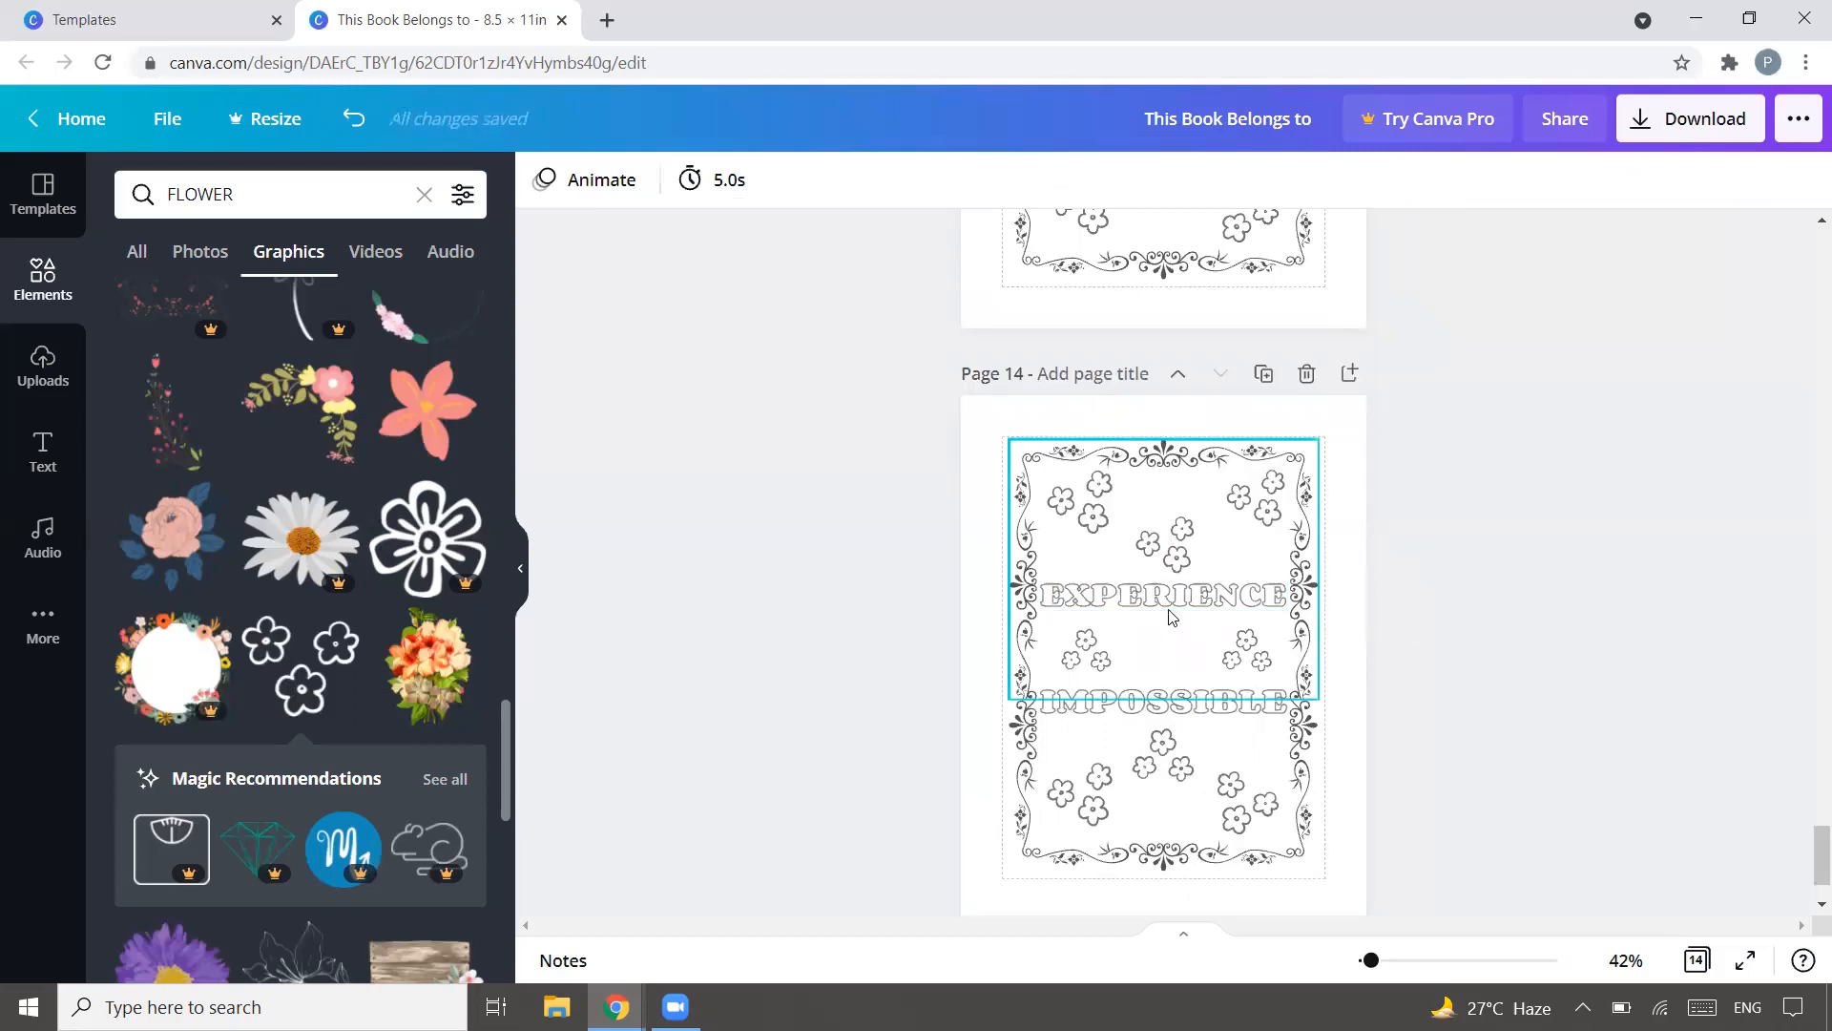
click(1160, 709)
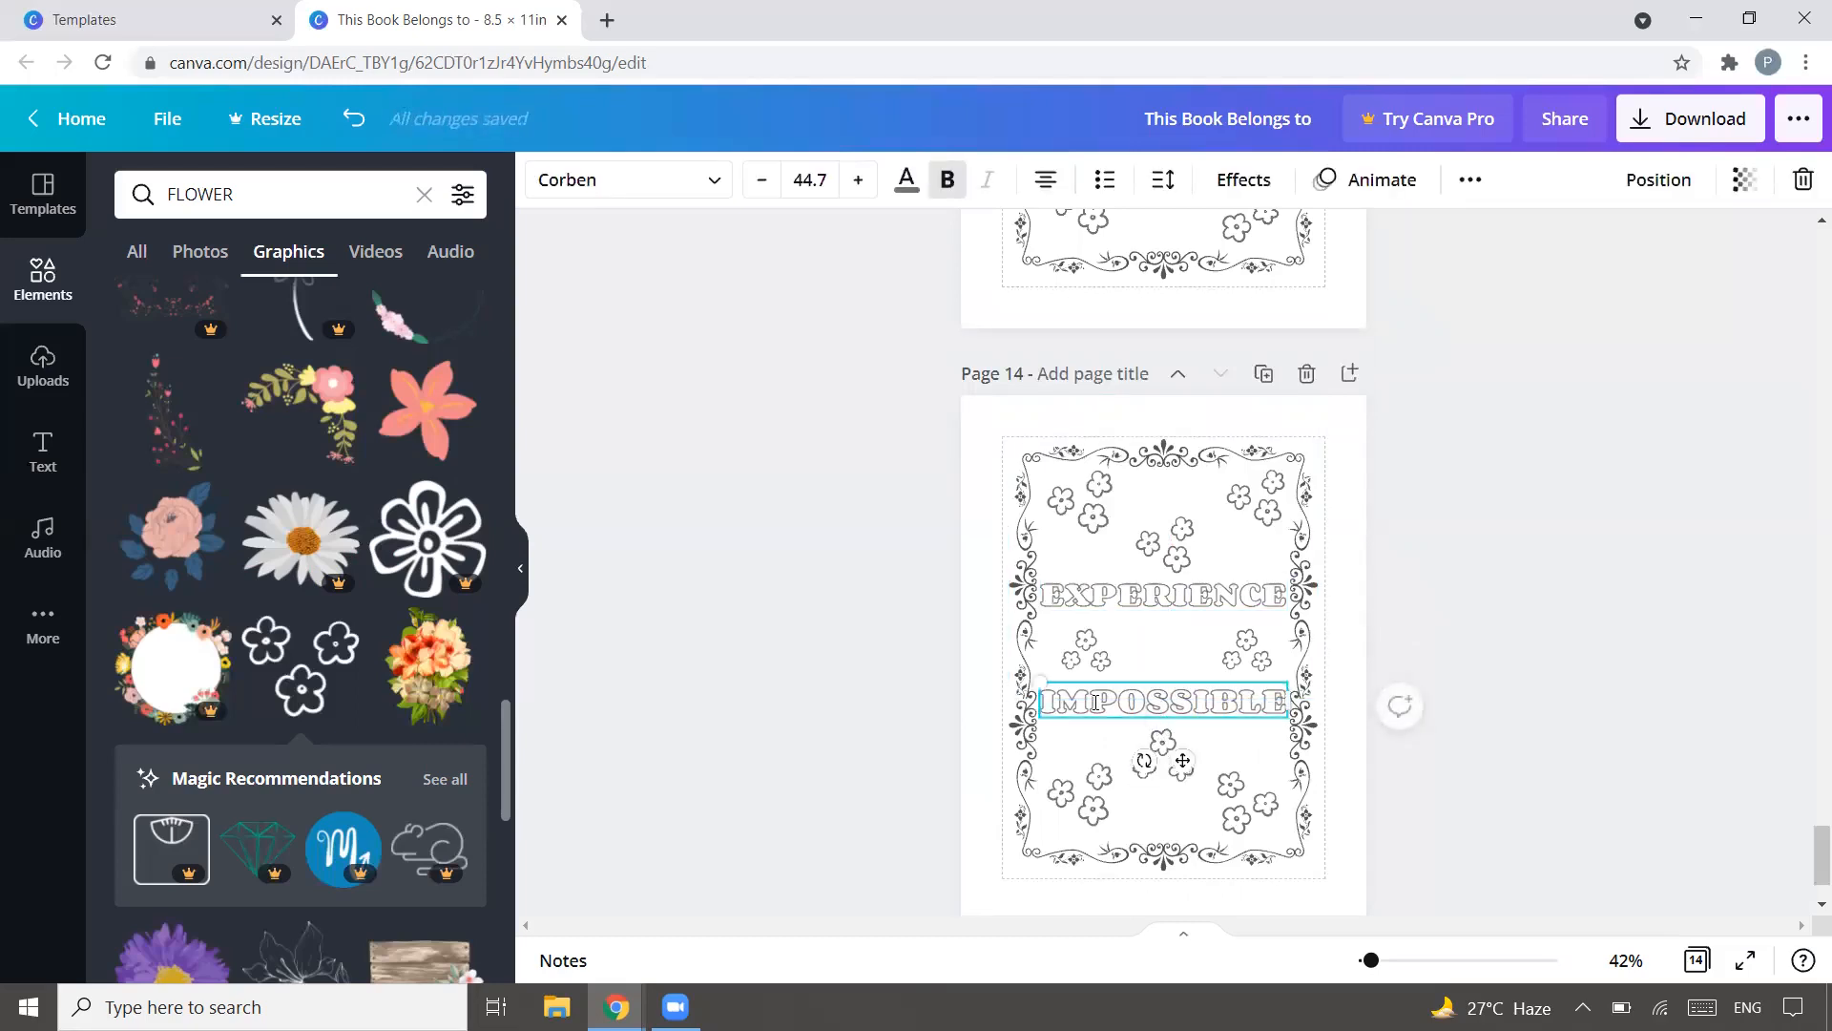
drag(1049, 699, 1283, 697)
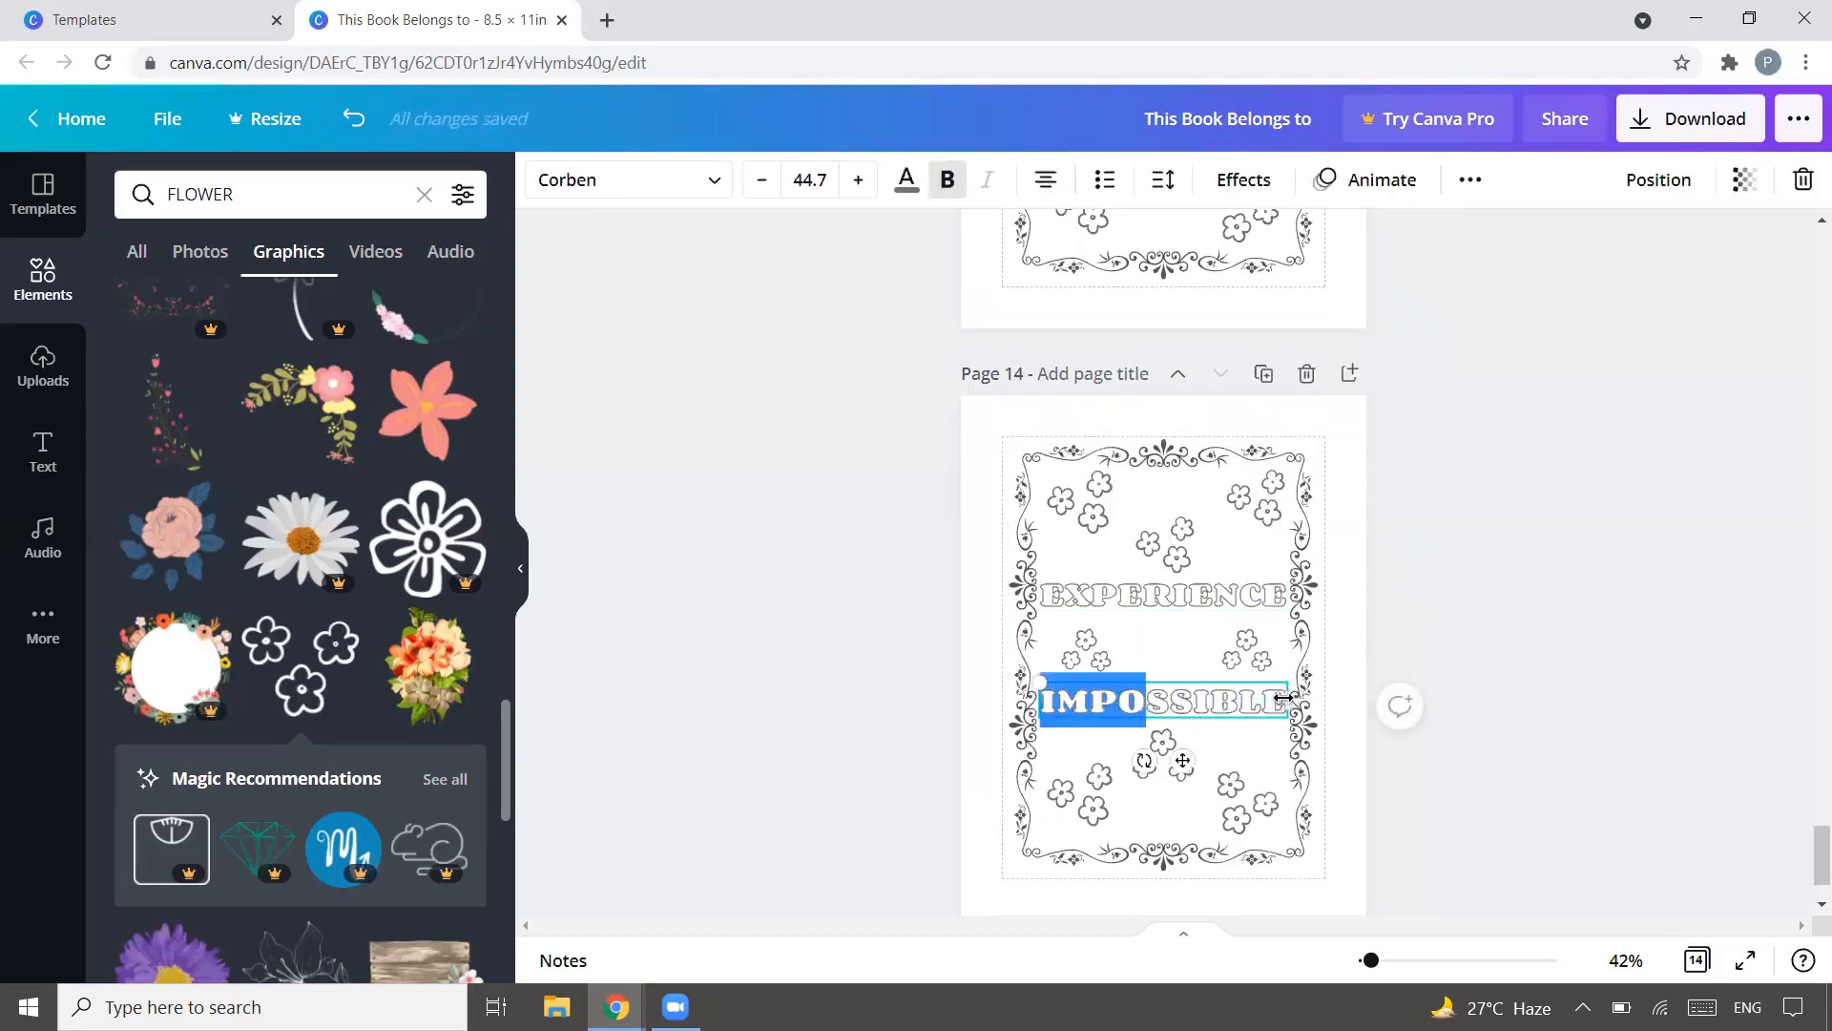
key(Delete)
key(Delete)
key(Delete)
key(Delete)
key(Delete)
key(Delete)
key(Delete)
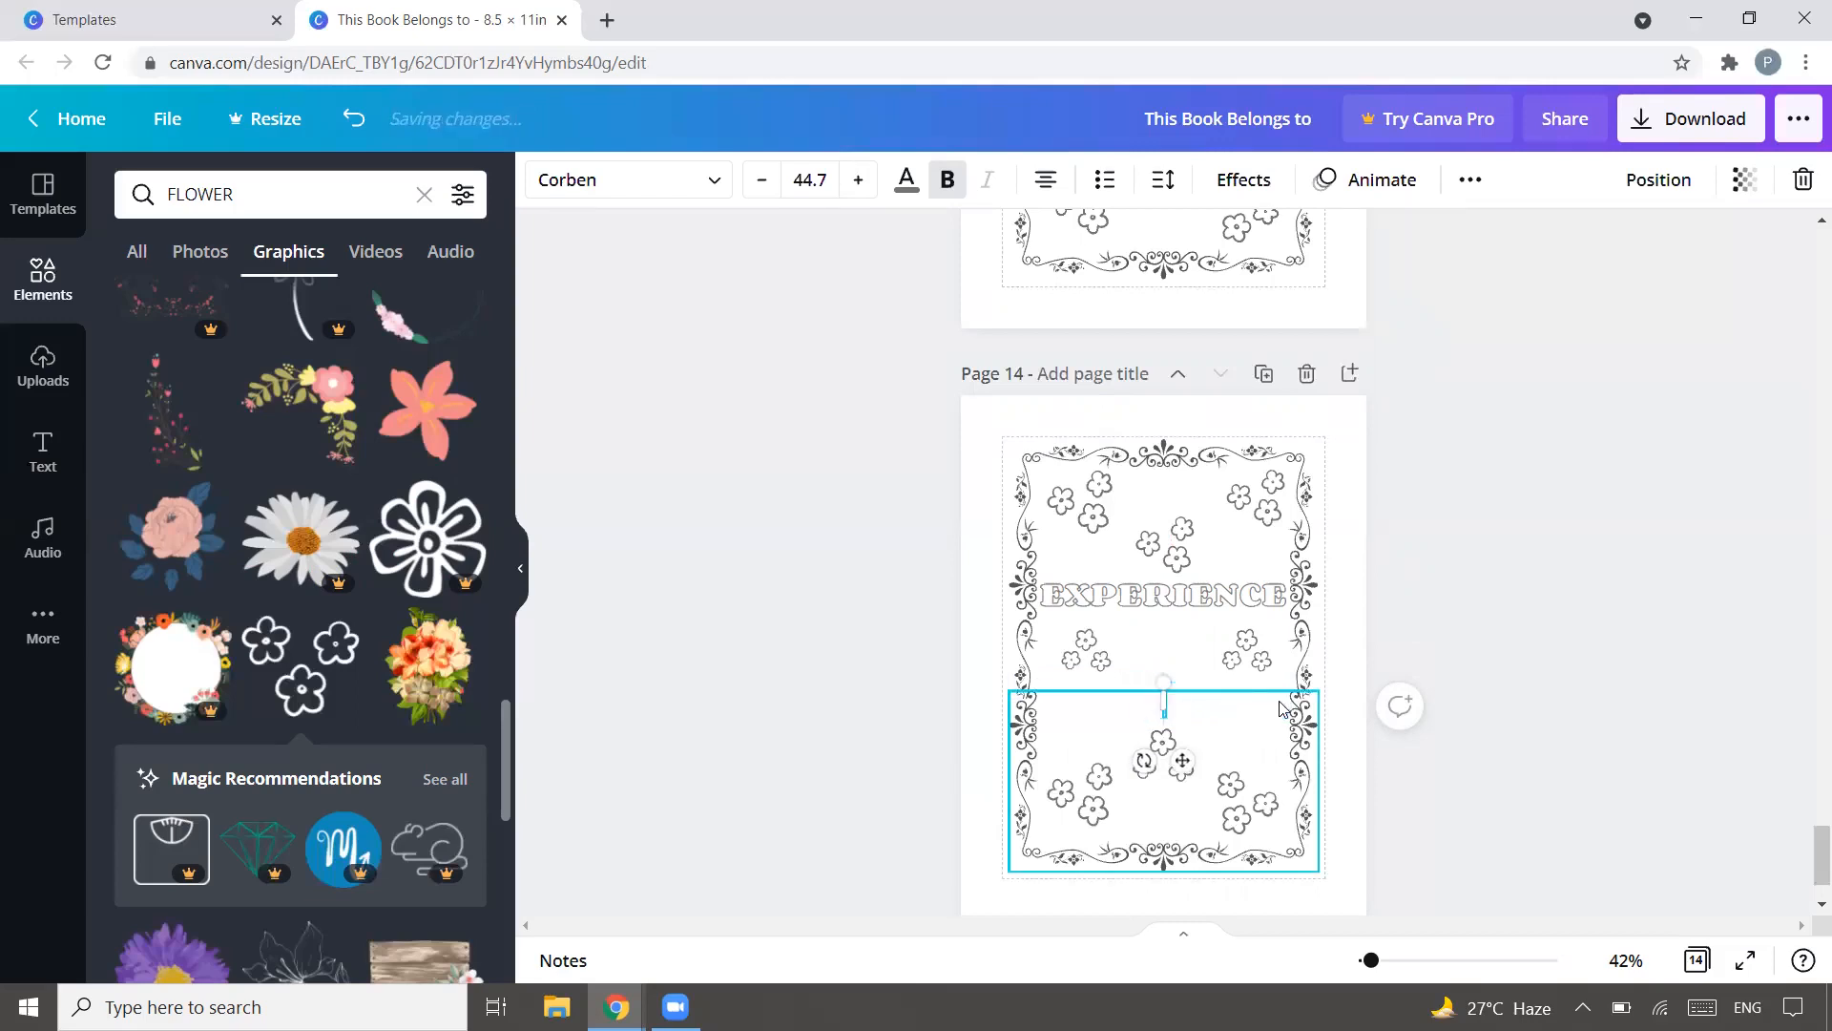
text(IS )
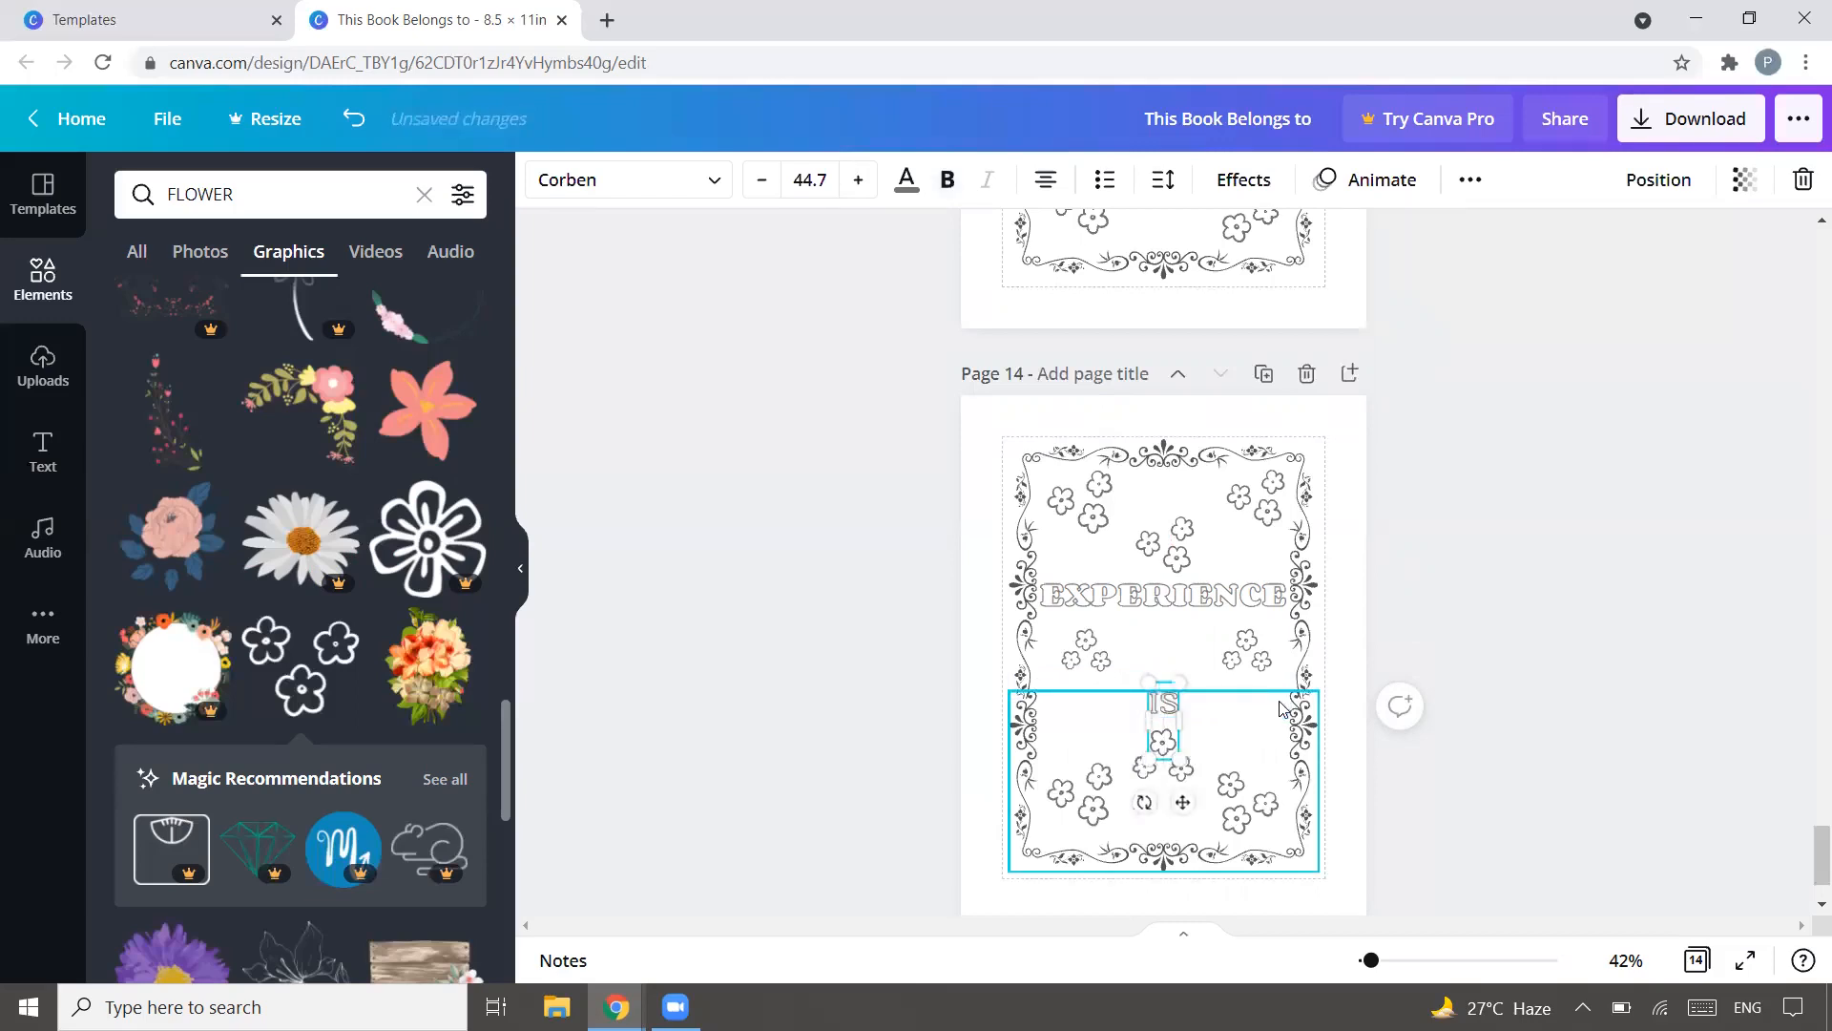
text(A)
key(Return)
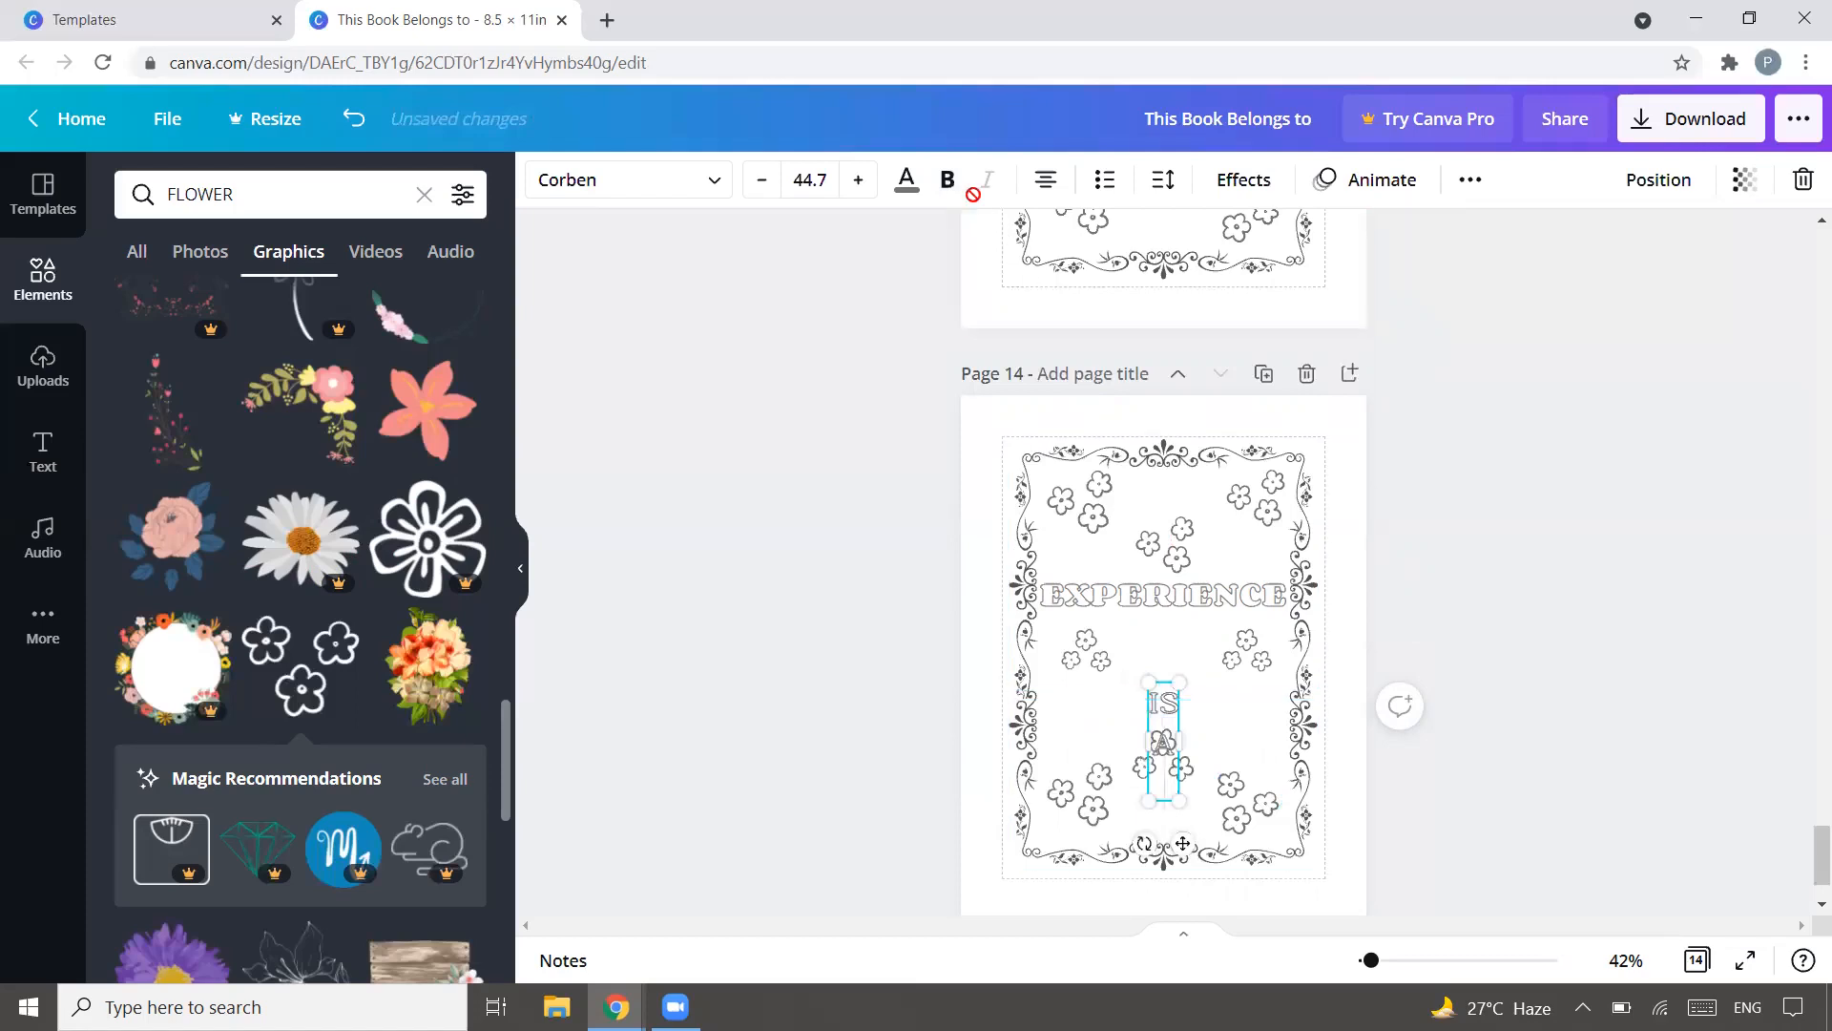
click(948, 179)
click(1676, 671)
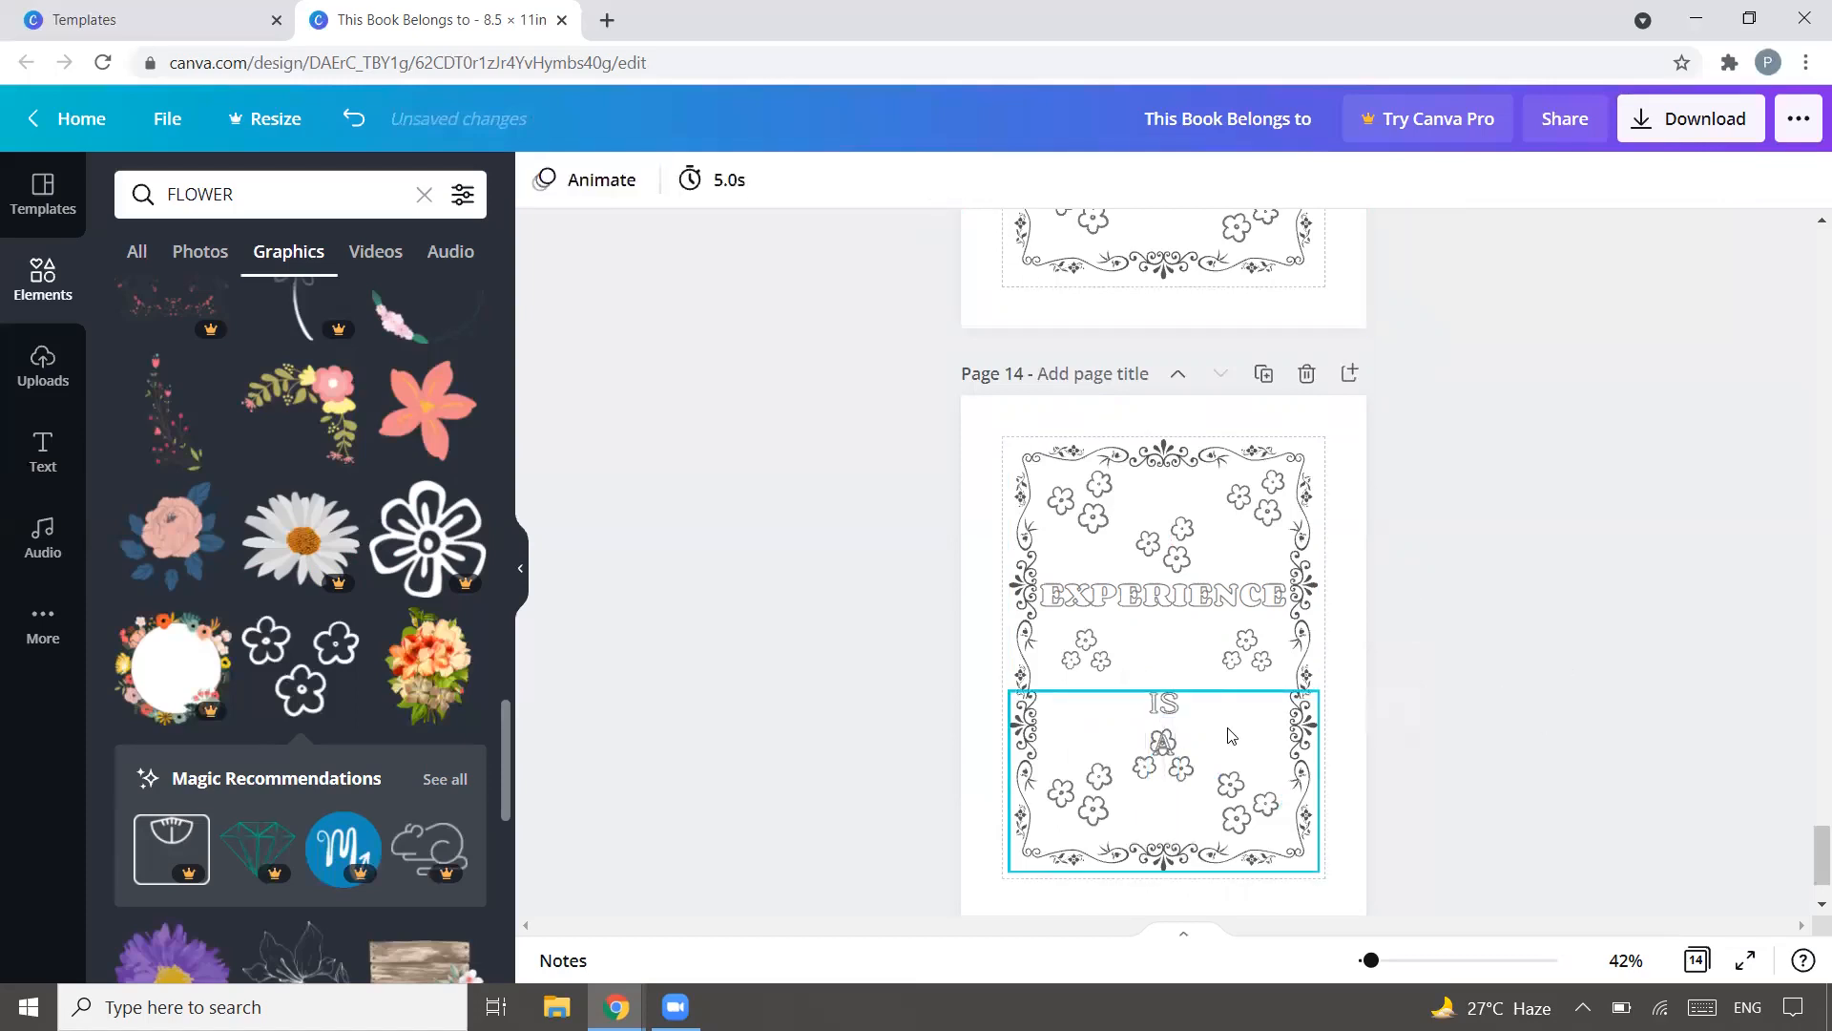
Step: Delete the lower text box on page 14 and place a duplicate of "EXPERIENCE" directly beneath the original
click(1173, 714)
key(Delete)
click(1163, 596)
key(ctrl+d)
drag(1162, 599, 1161, 641)
Step: Change the duplicated text to "IS A GREAT TEACHER", one word per line, and move it up, centred under "EXPERIENCE"
double_click(1160, 641)
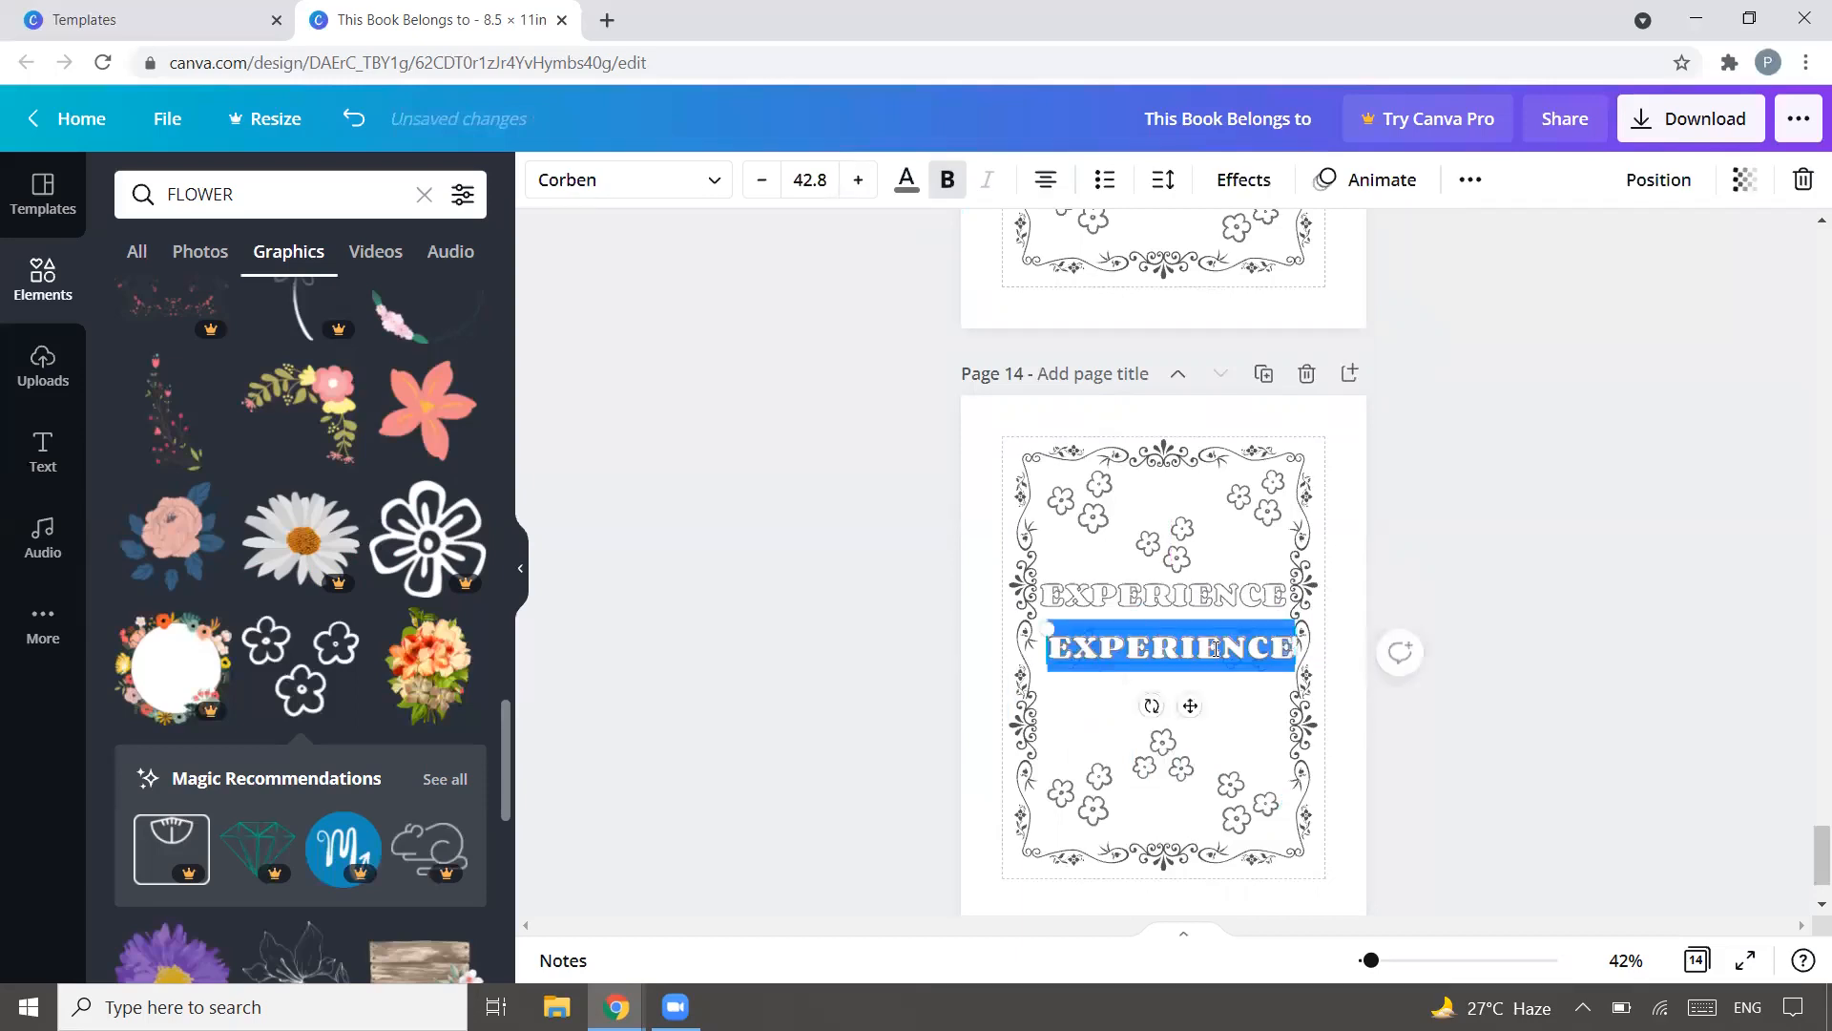
text(is)
key(BackSpace)
key(BackSpace)
key(BackSpace)
key(Caps_Lock)
text(is)
key(BackSpace)
key(BackSpace)
key(Caps_Lock)
text(IS A )
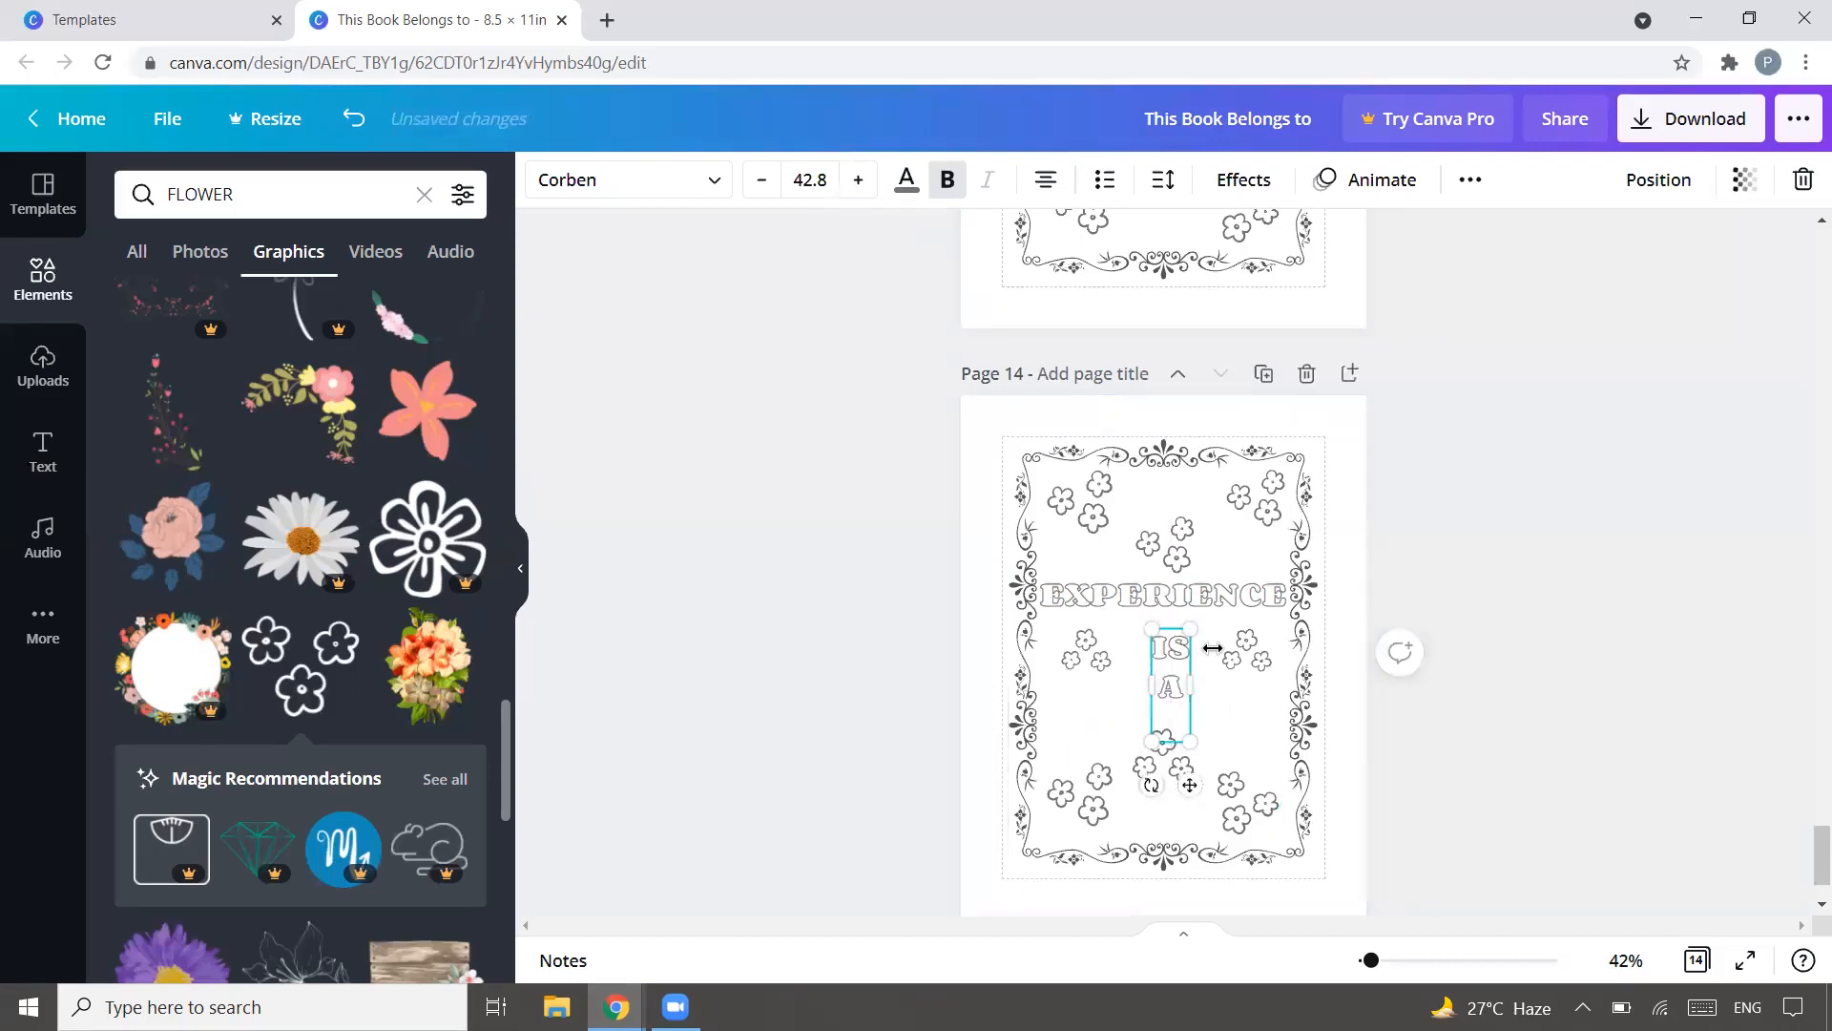
text(GREAT )
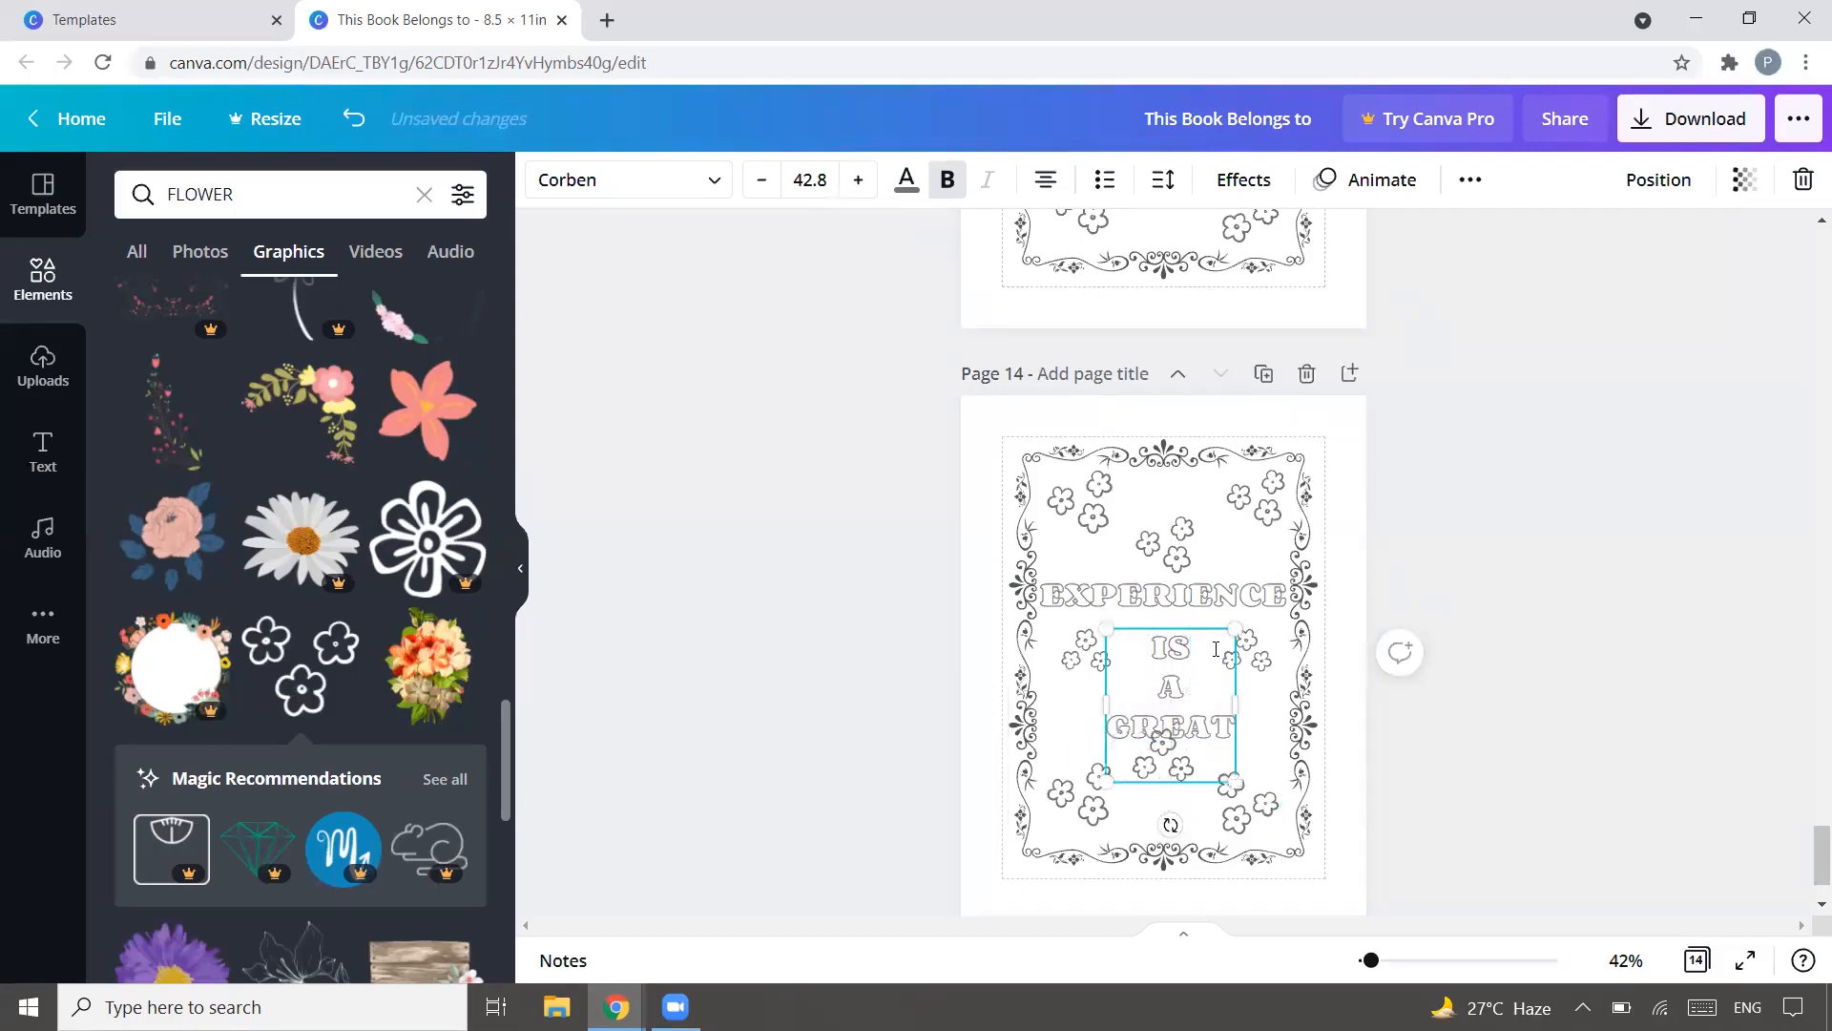
text(TEACHER)
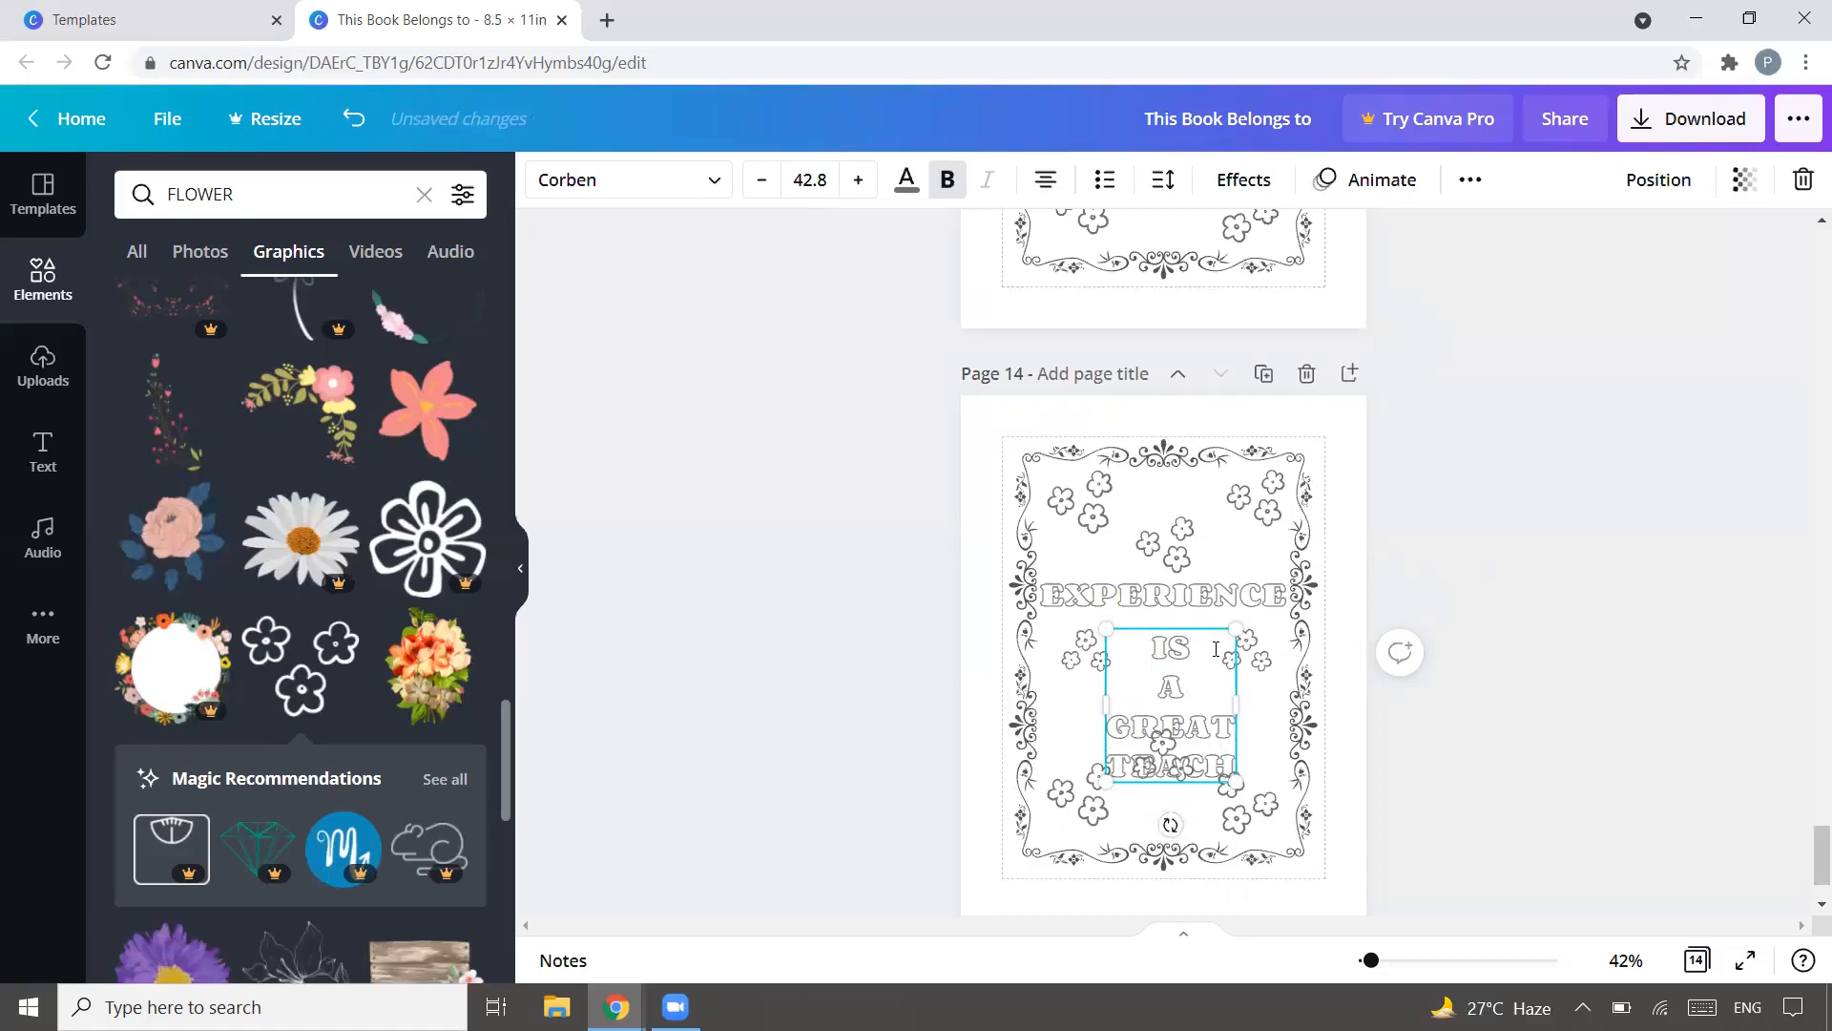
click(1692, 590)
click(1158, 666)
drag(1157, 667, 1150, 652)
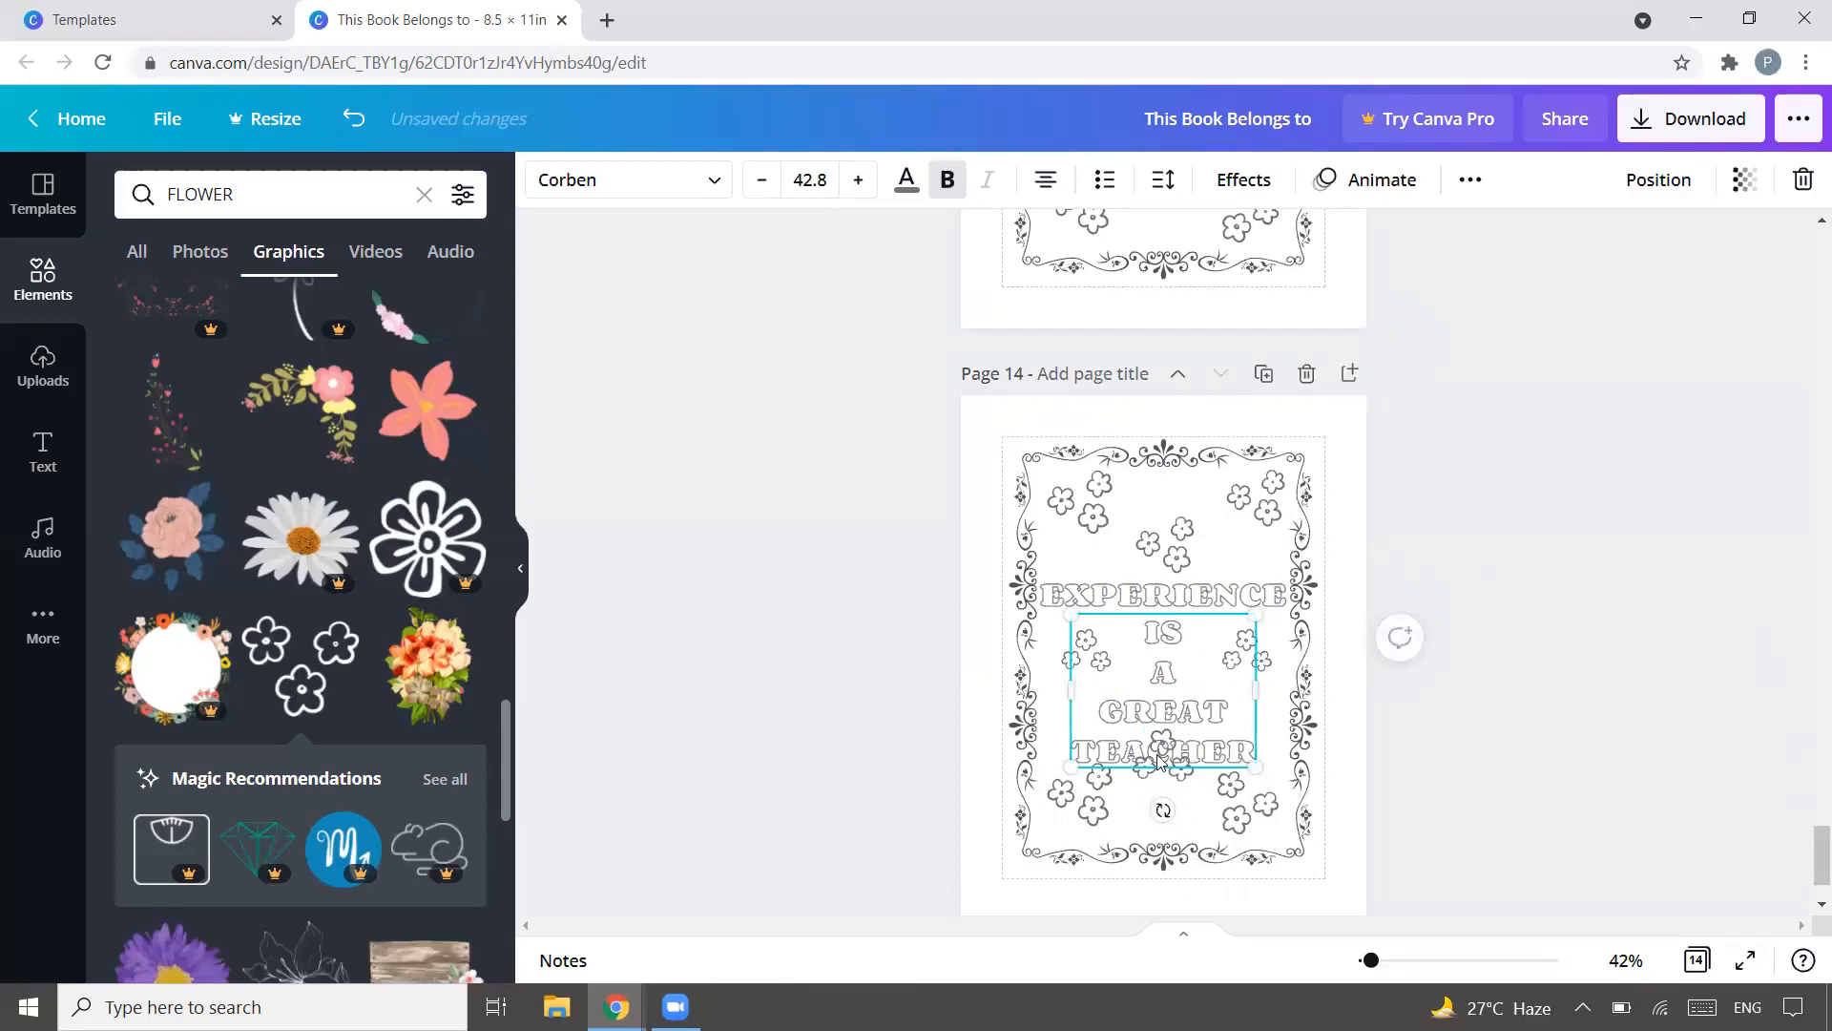
Step: Delete the flower cluster overlapping "TEACHER" and slightly enlarge the "IS A GREAT TEACHER" text, centred under "EXPERIENCE"
click(1165, 785)
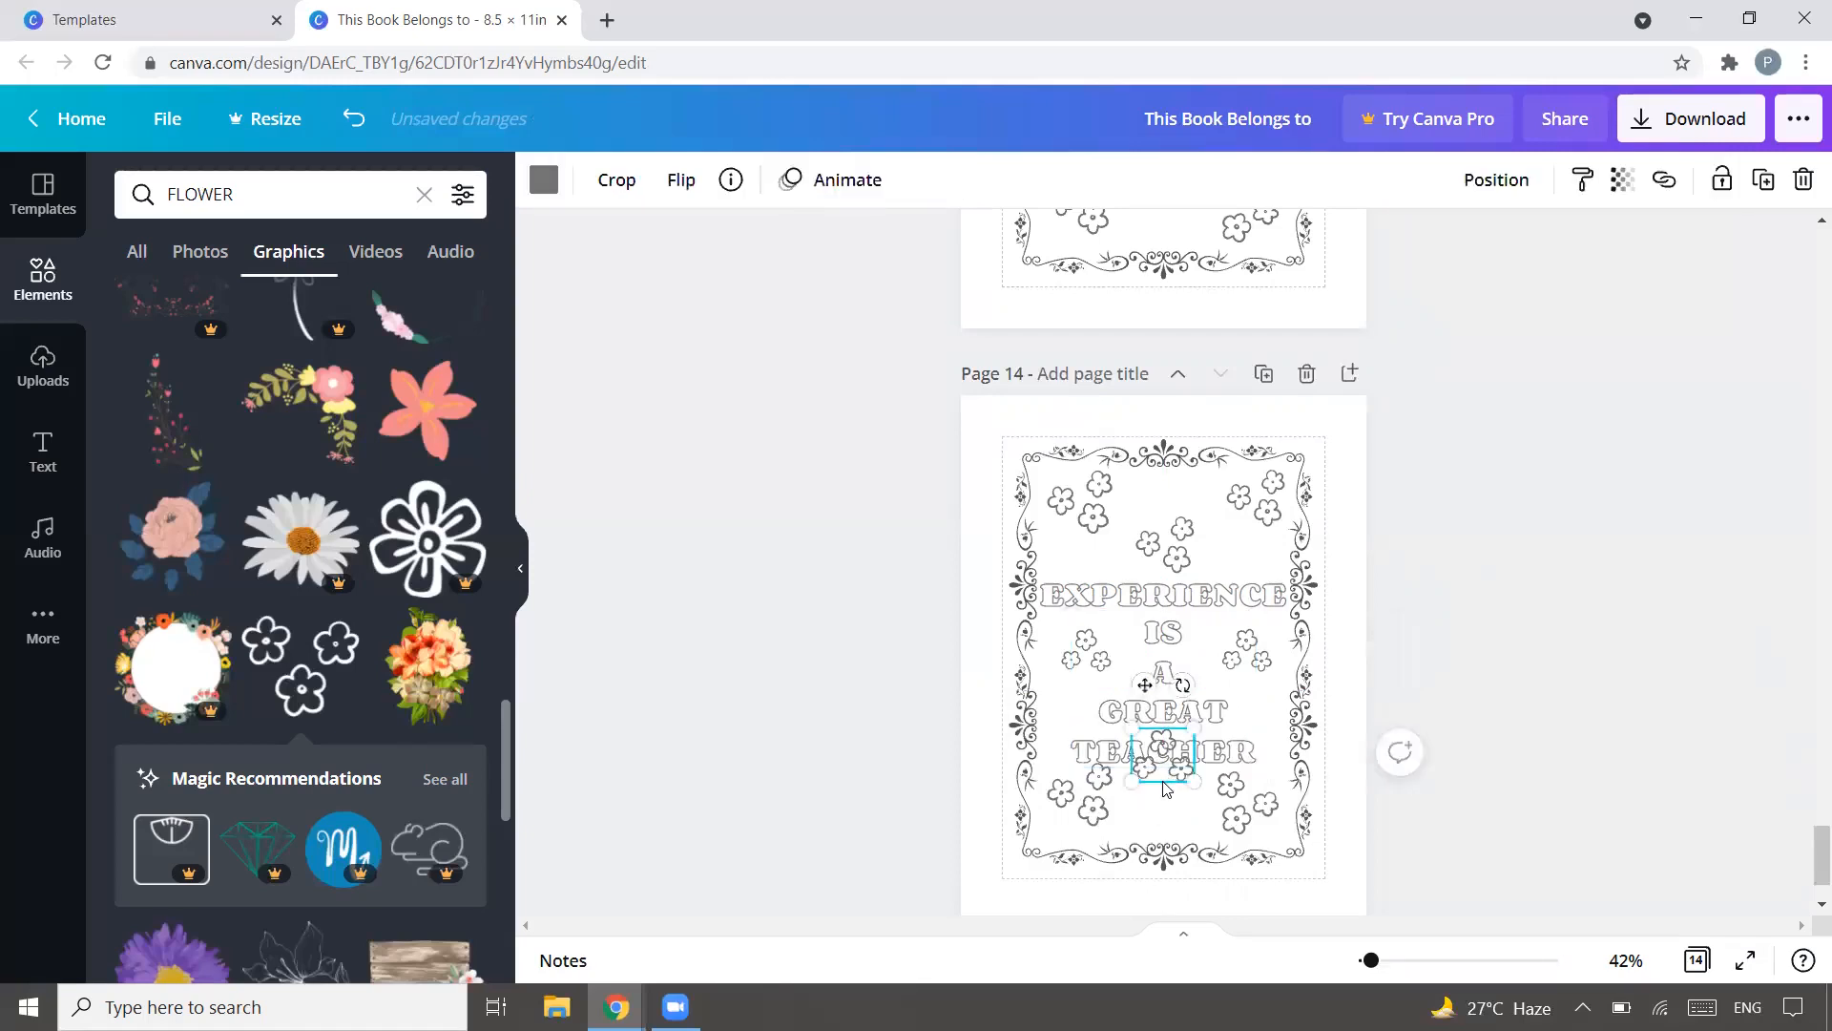
key(Delete)
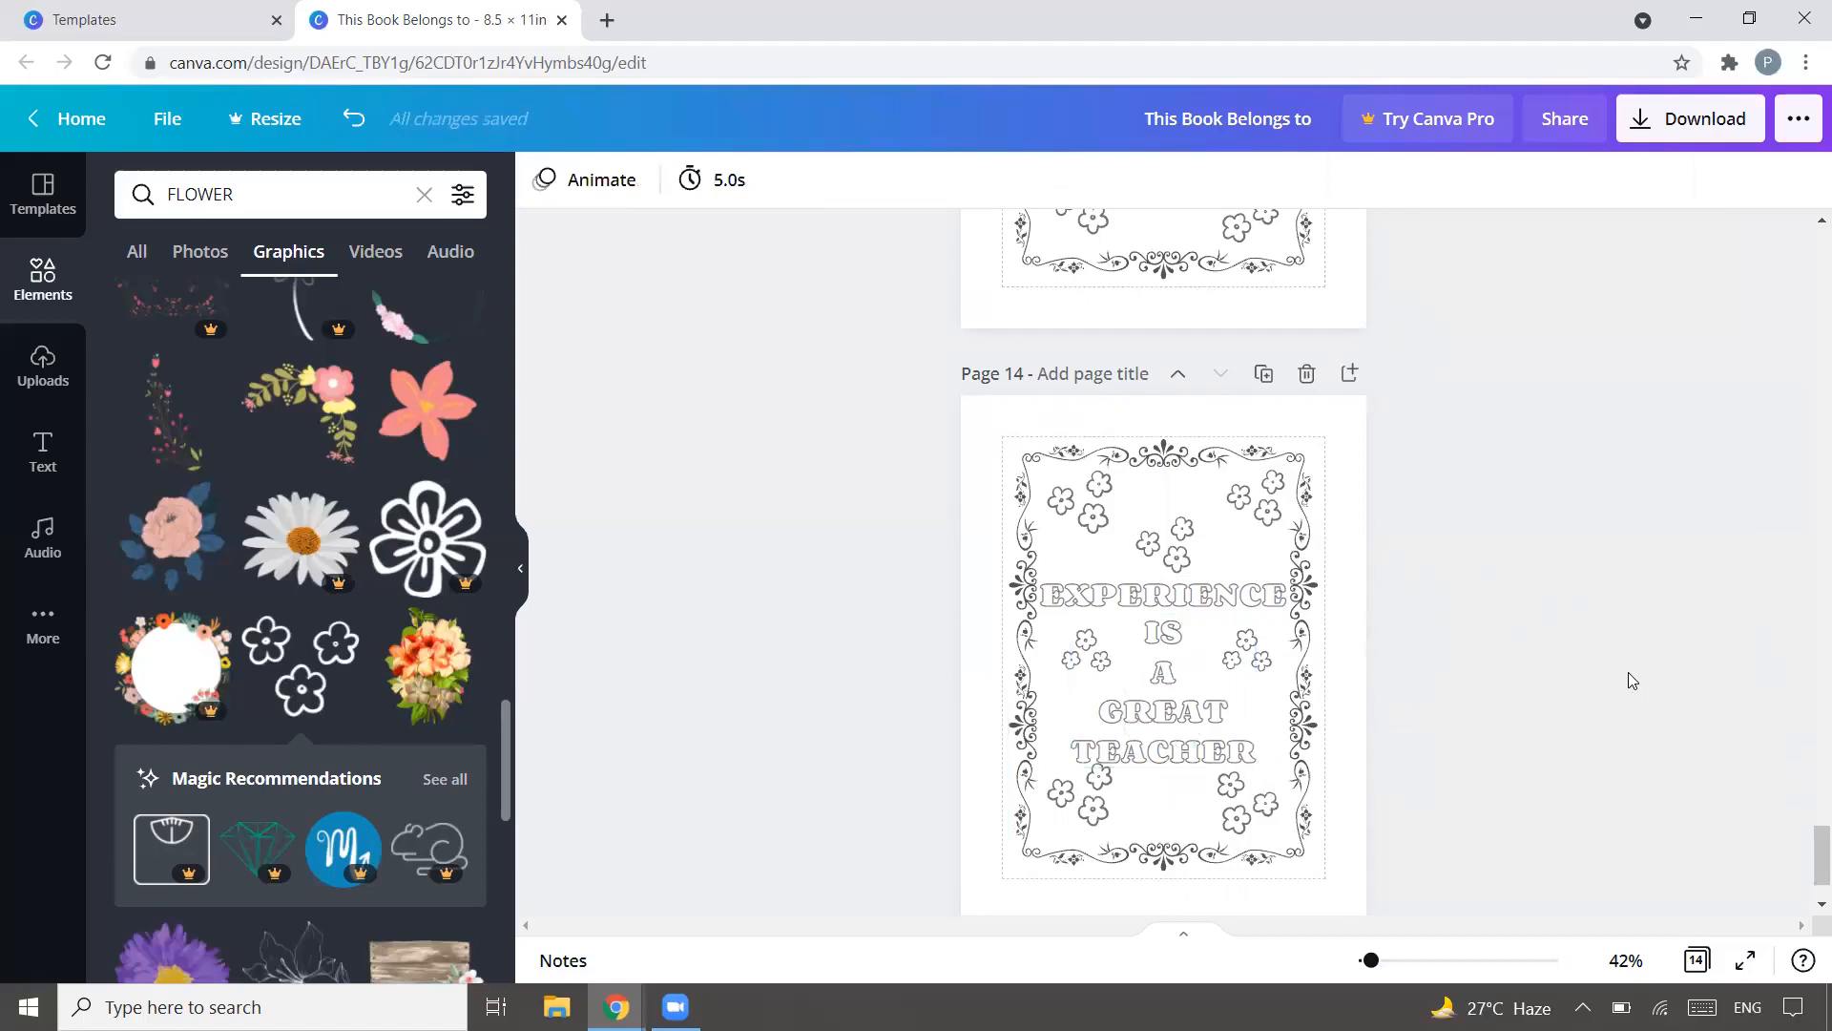
click(1181, 630)
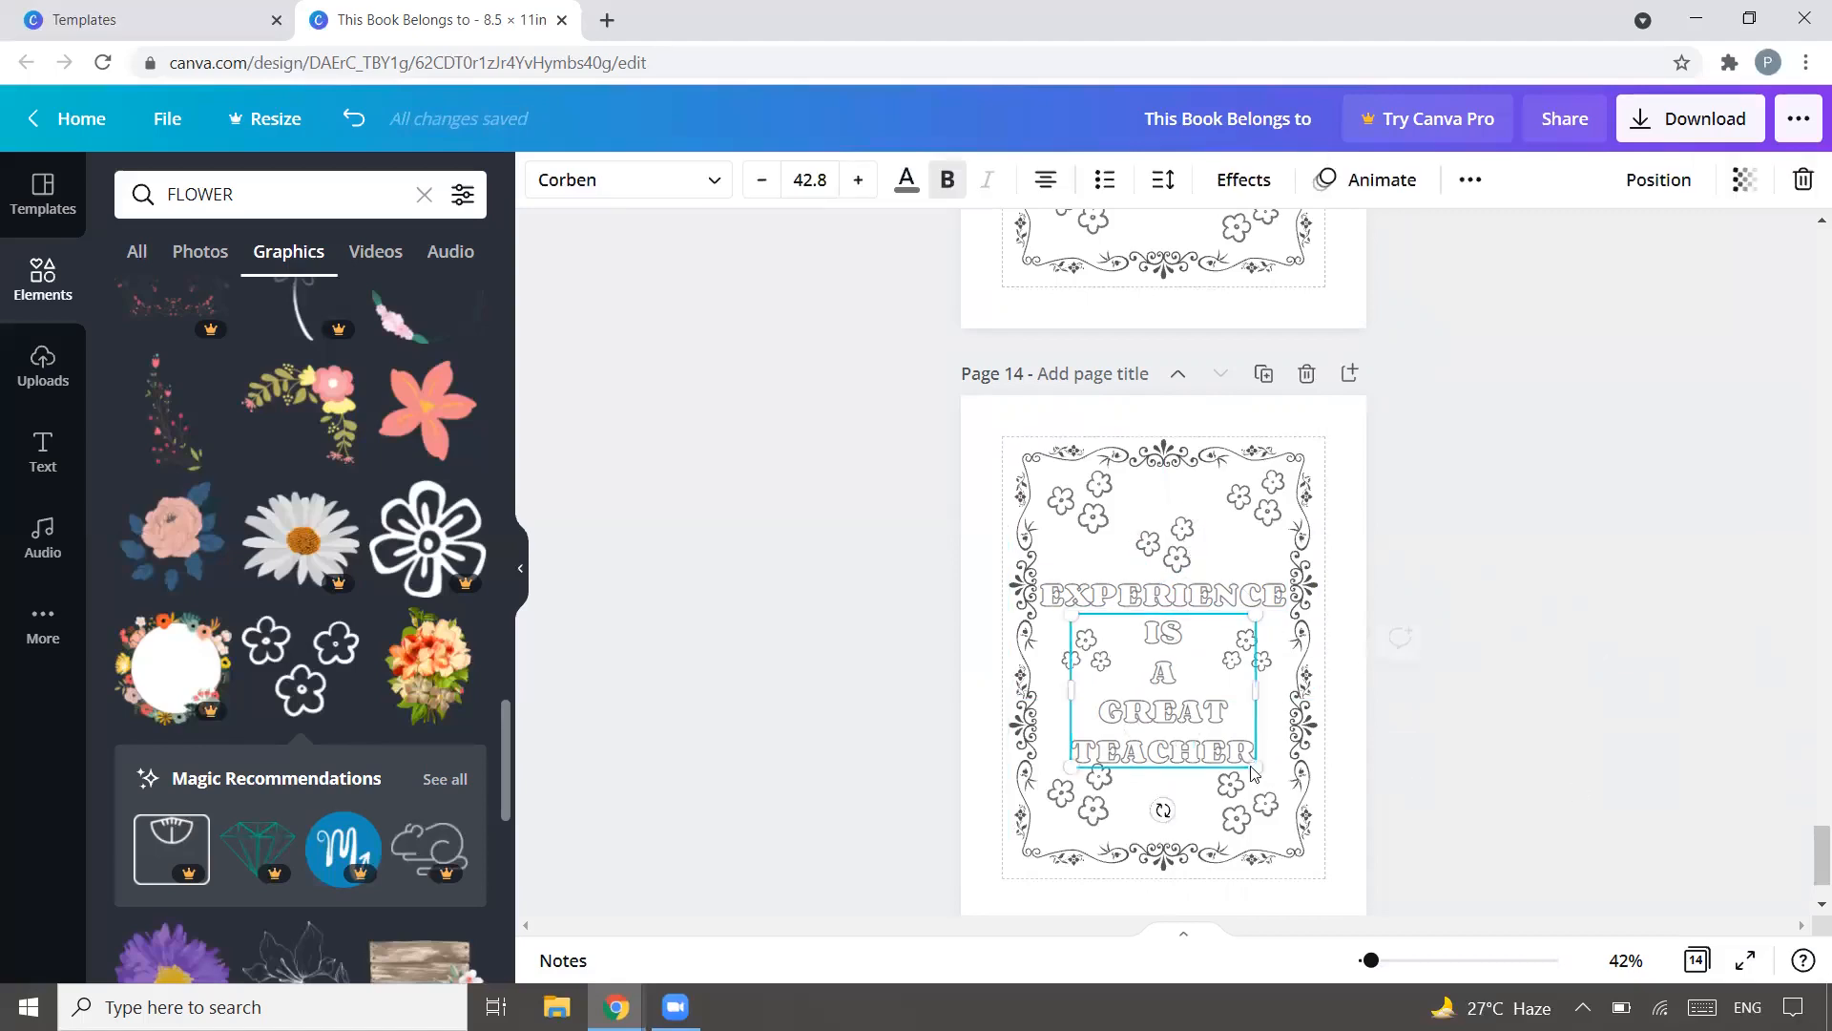
drag(1248, 775, 1273, 781)
drag(1178, 674, 1167, 677)
Step: Shrink the two flower clusters in the lower corners and fit them below "TEACHER" inside the border
click(1100, 792)
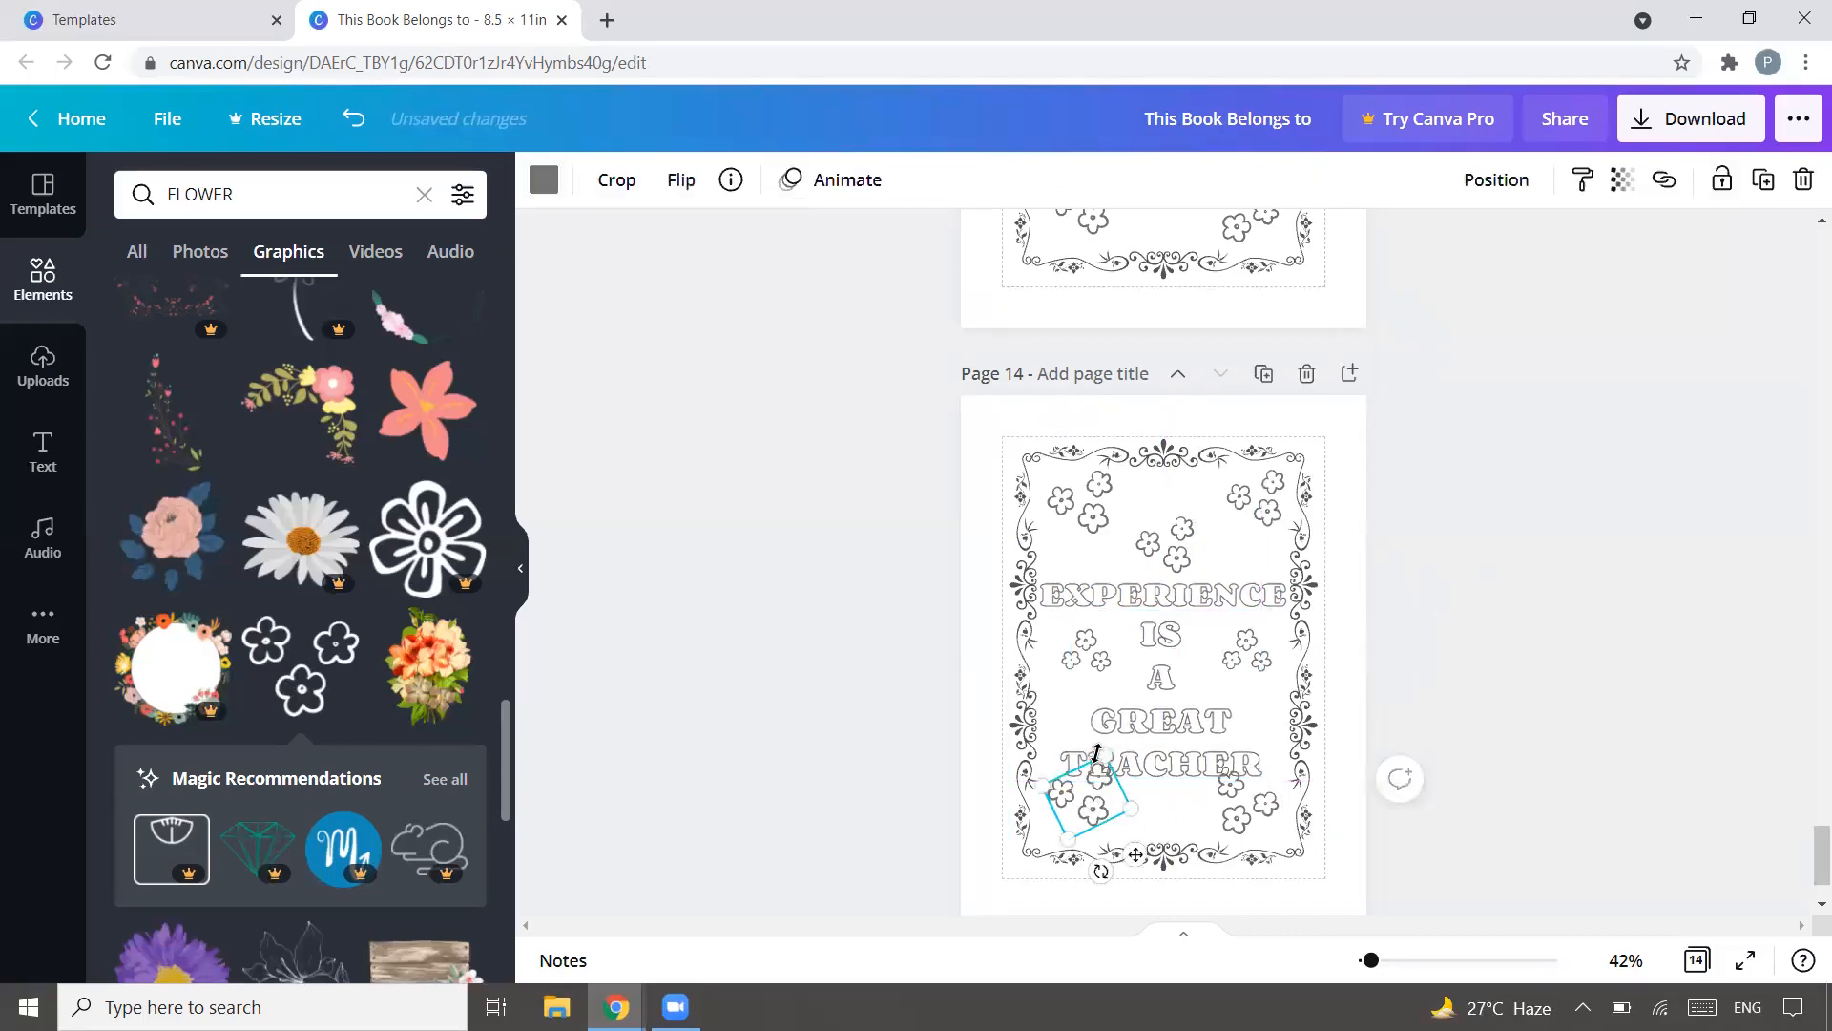
drag(1097, 766, 1062, 819)
click(1245, 810)
drag(1229, 786, 1229, 791)
click(1519, 735)
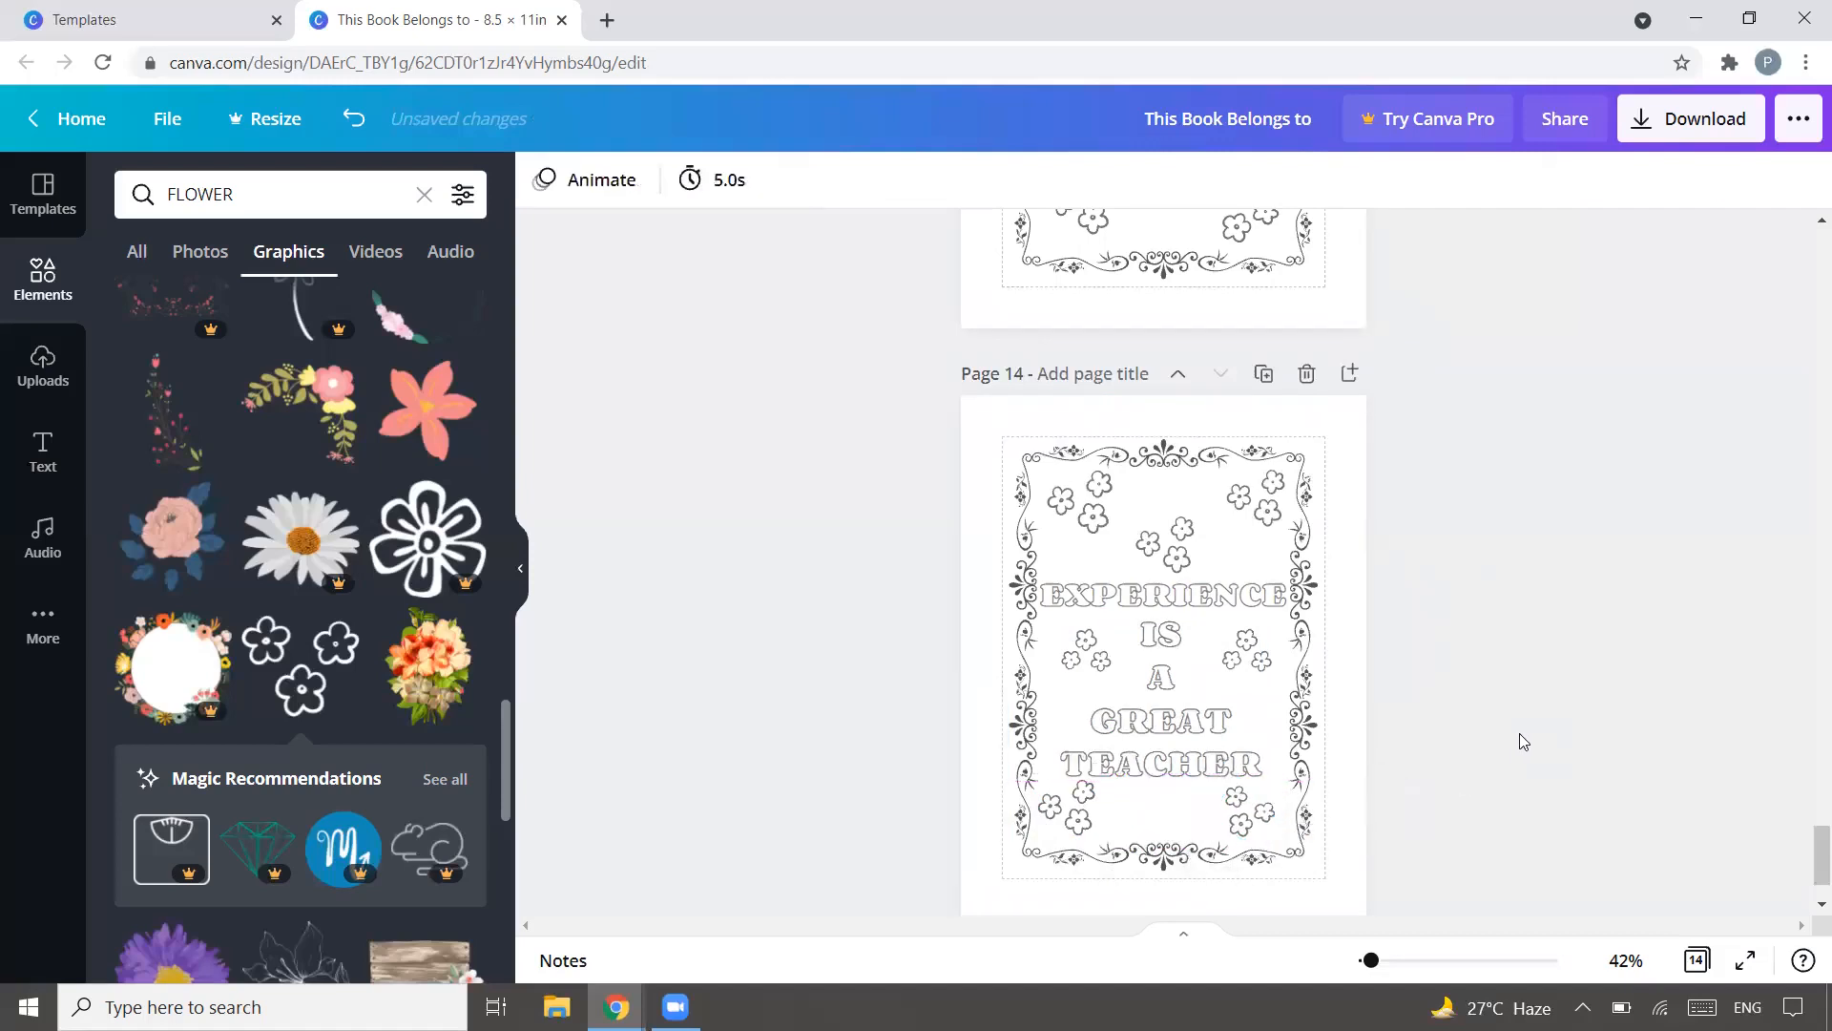
Step: Rotate both lower corner flower clusters so that one flower sits above the other two
click(1250, 834)
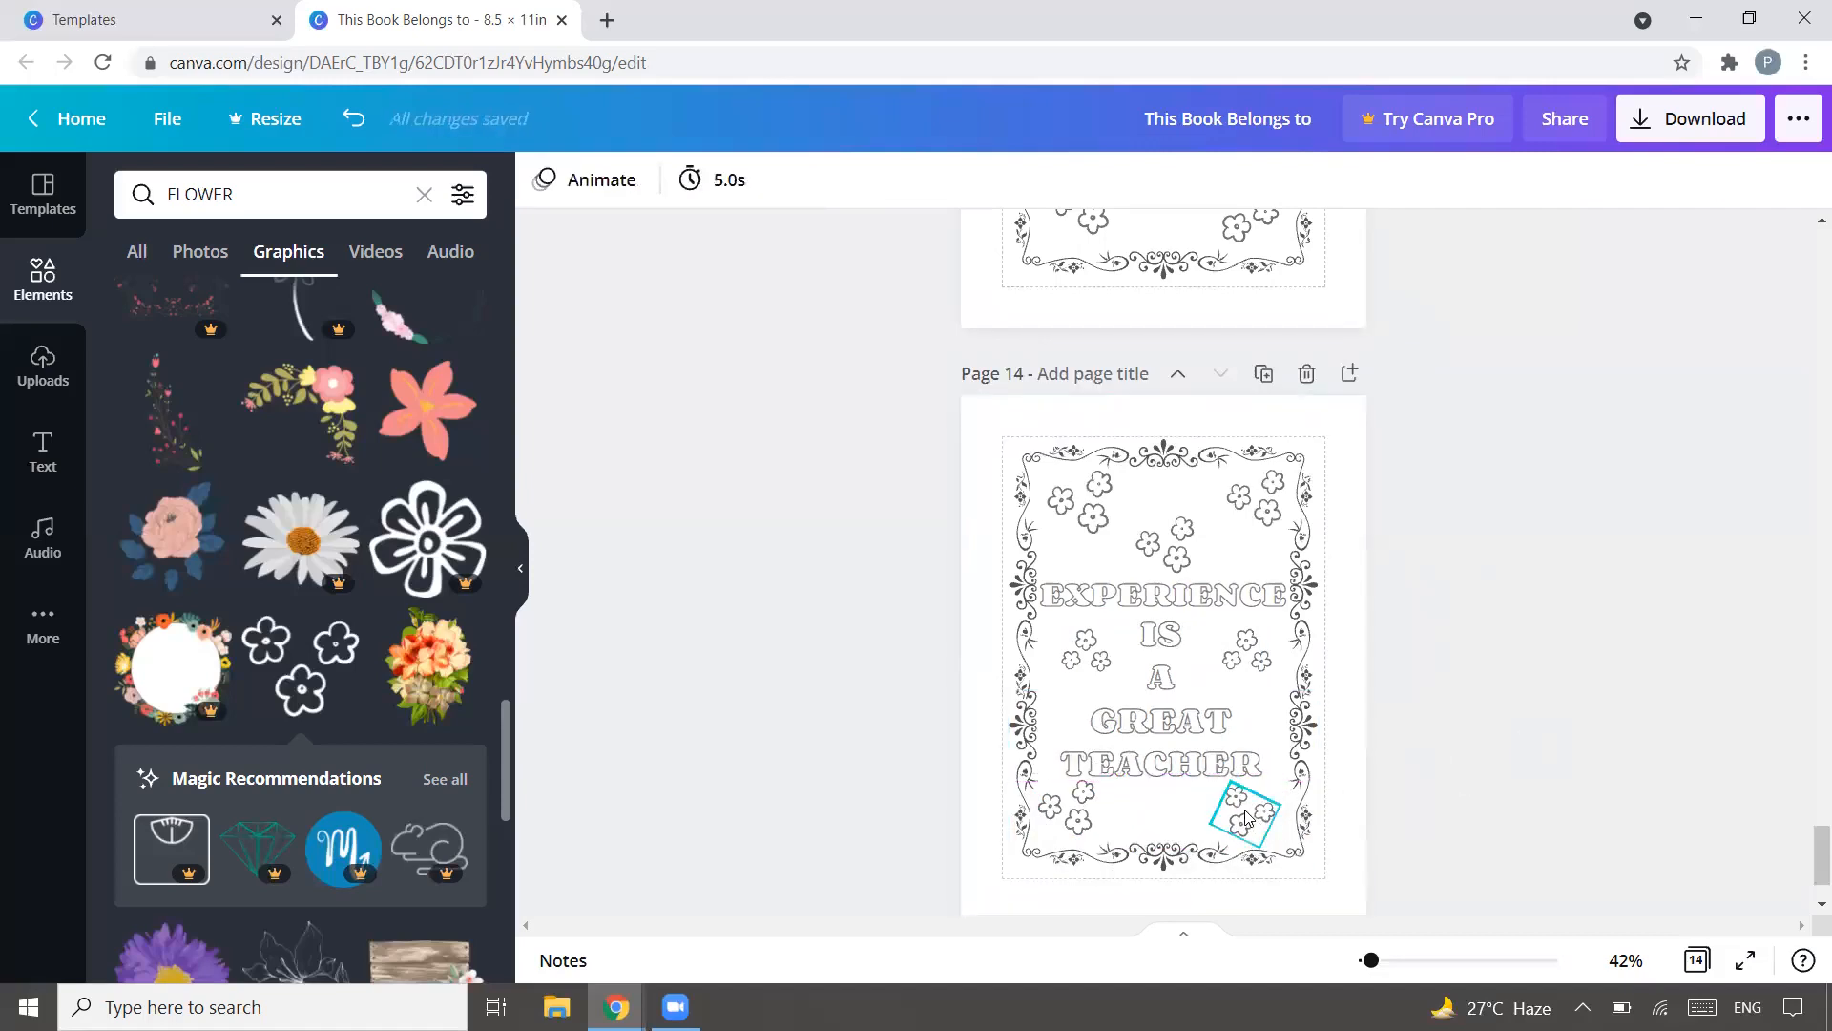
drag(1200, 865, 1240, 779)
click(1076, 818)
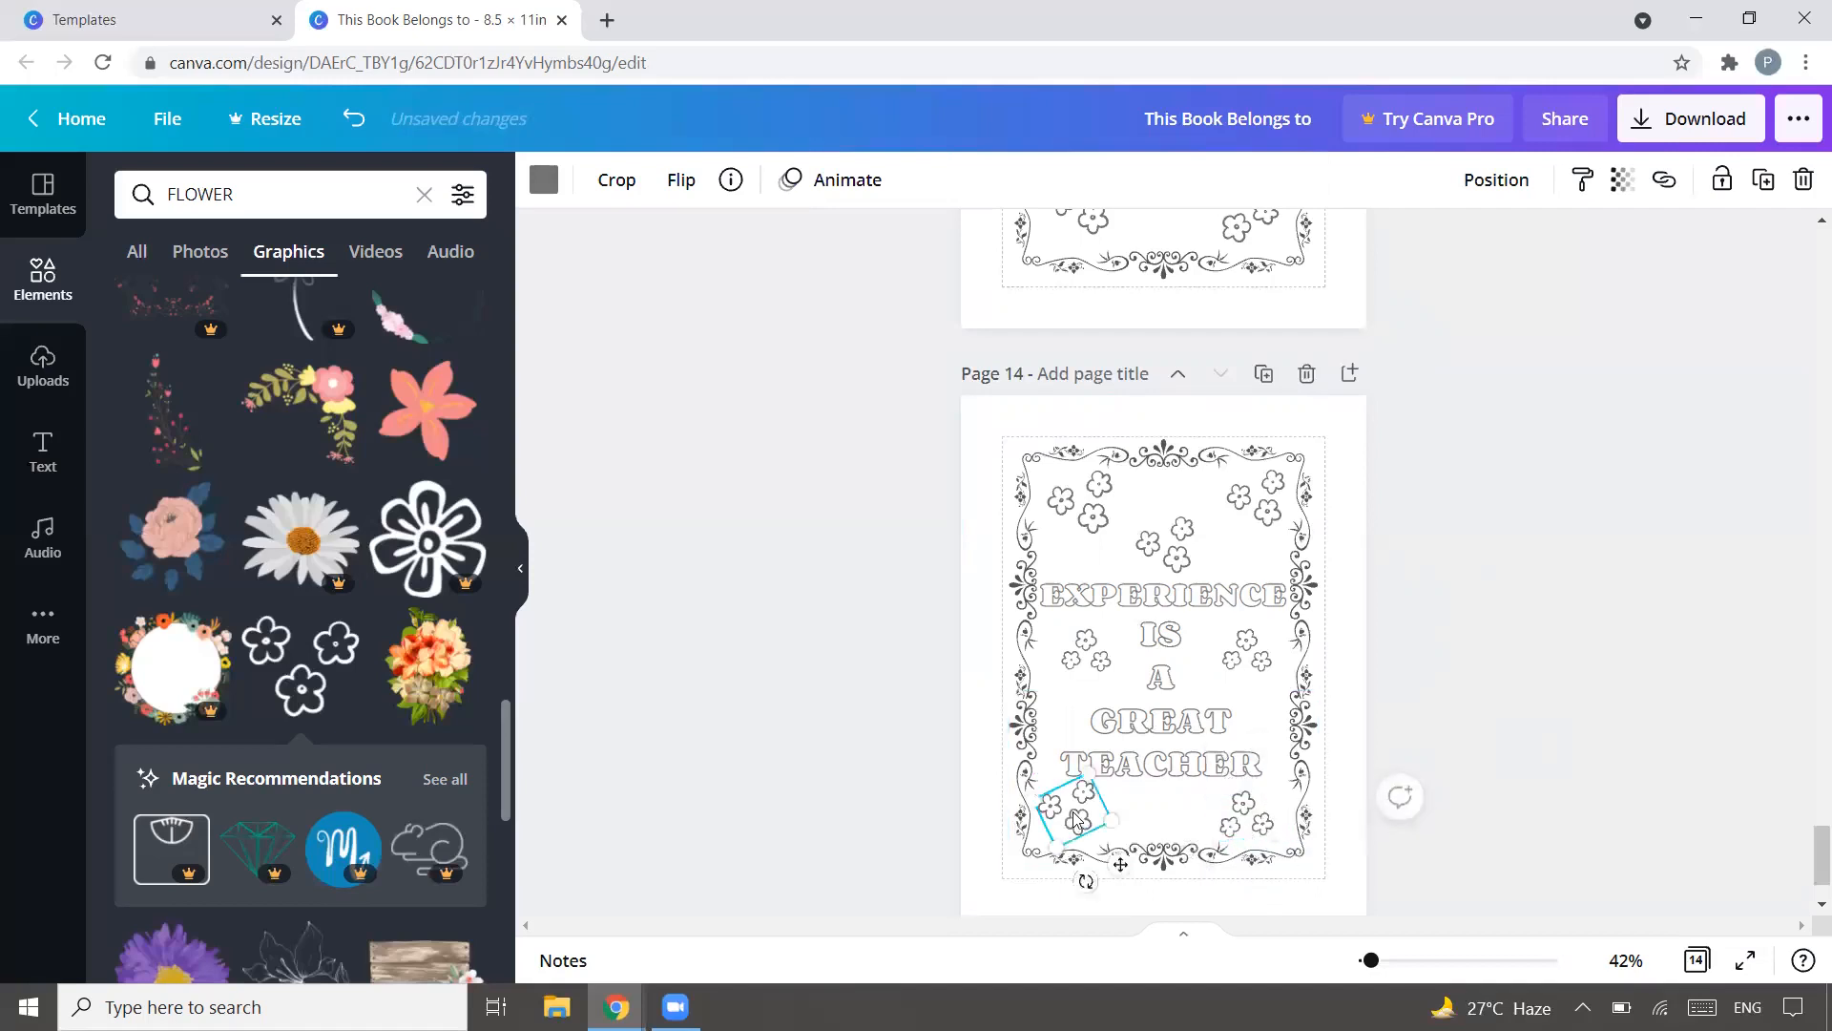
drag(1087, 879, 1068, 778)
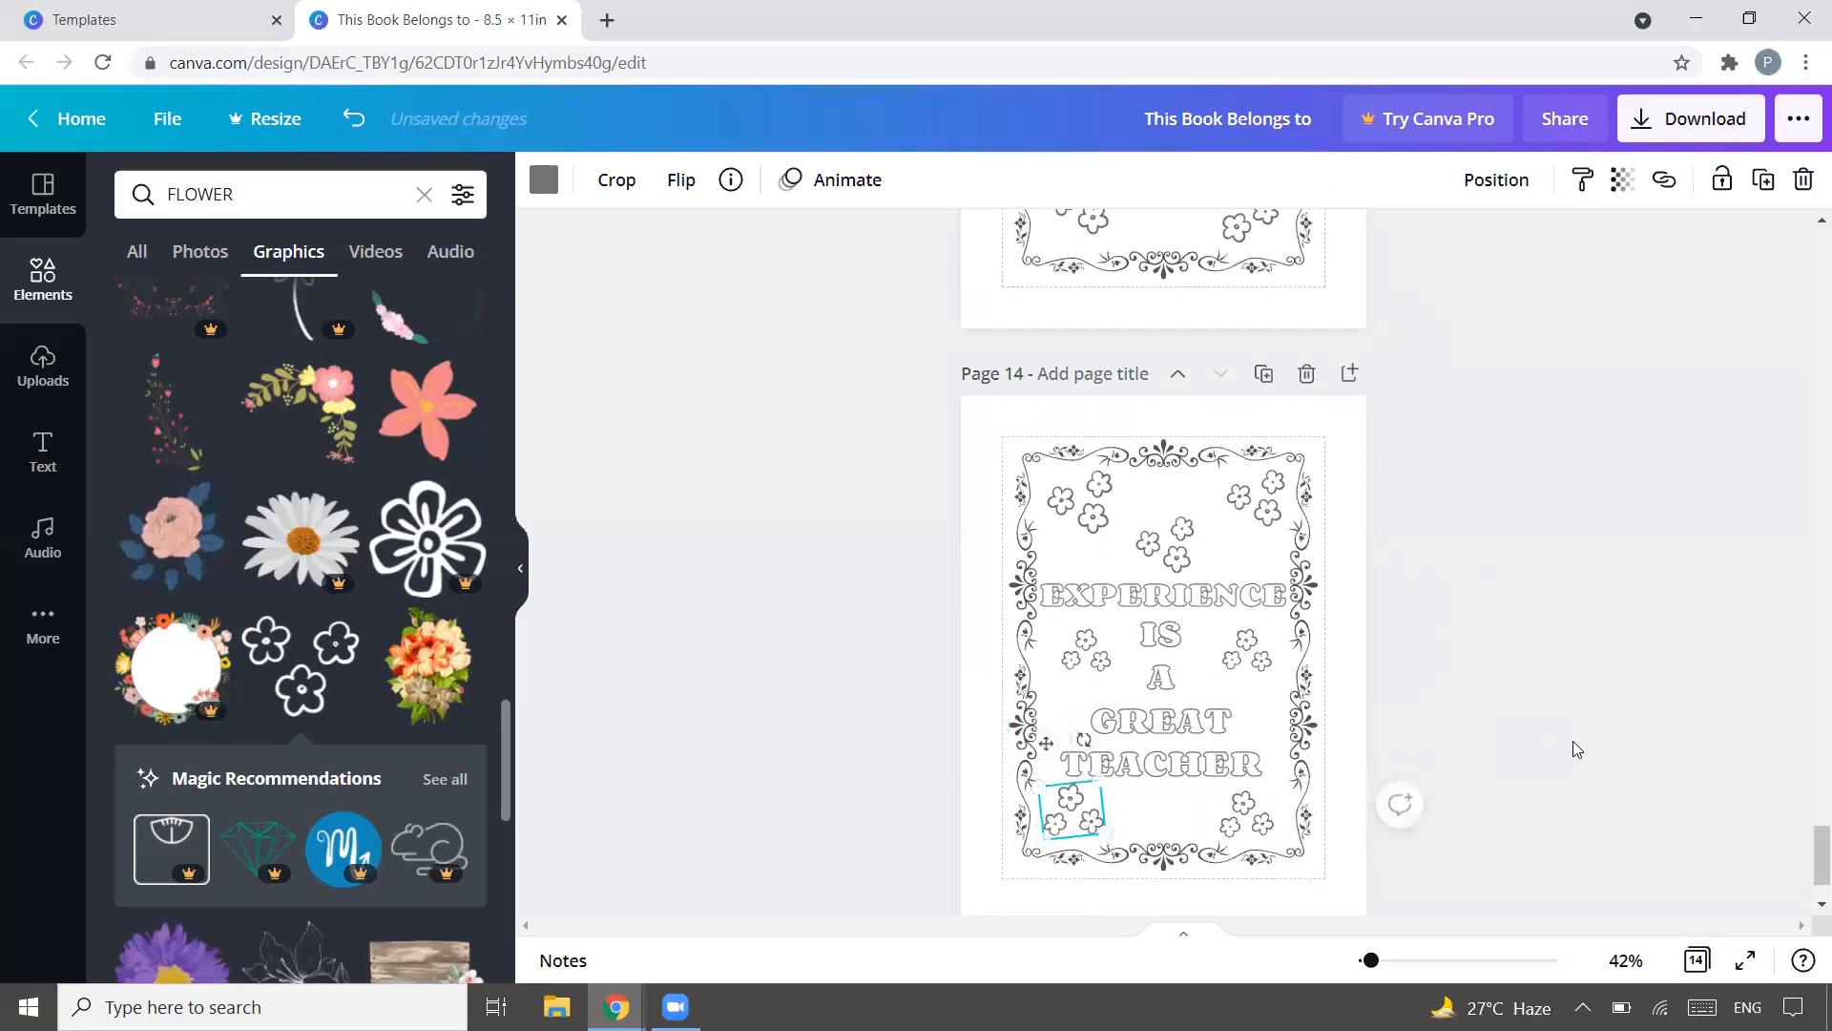
click(1573, 735)
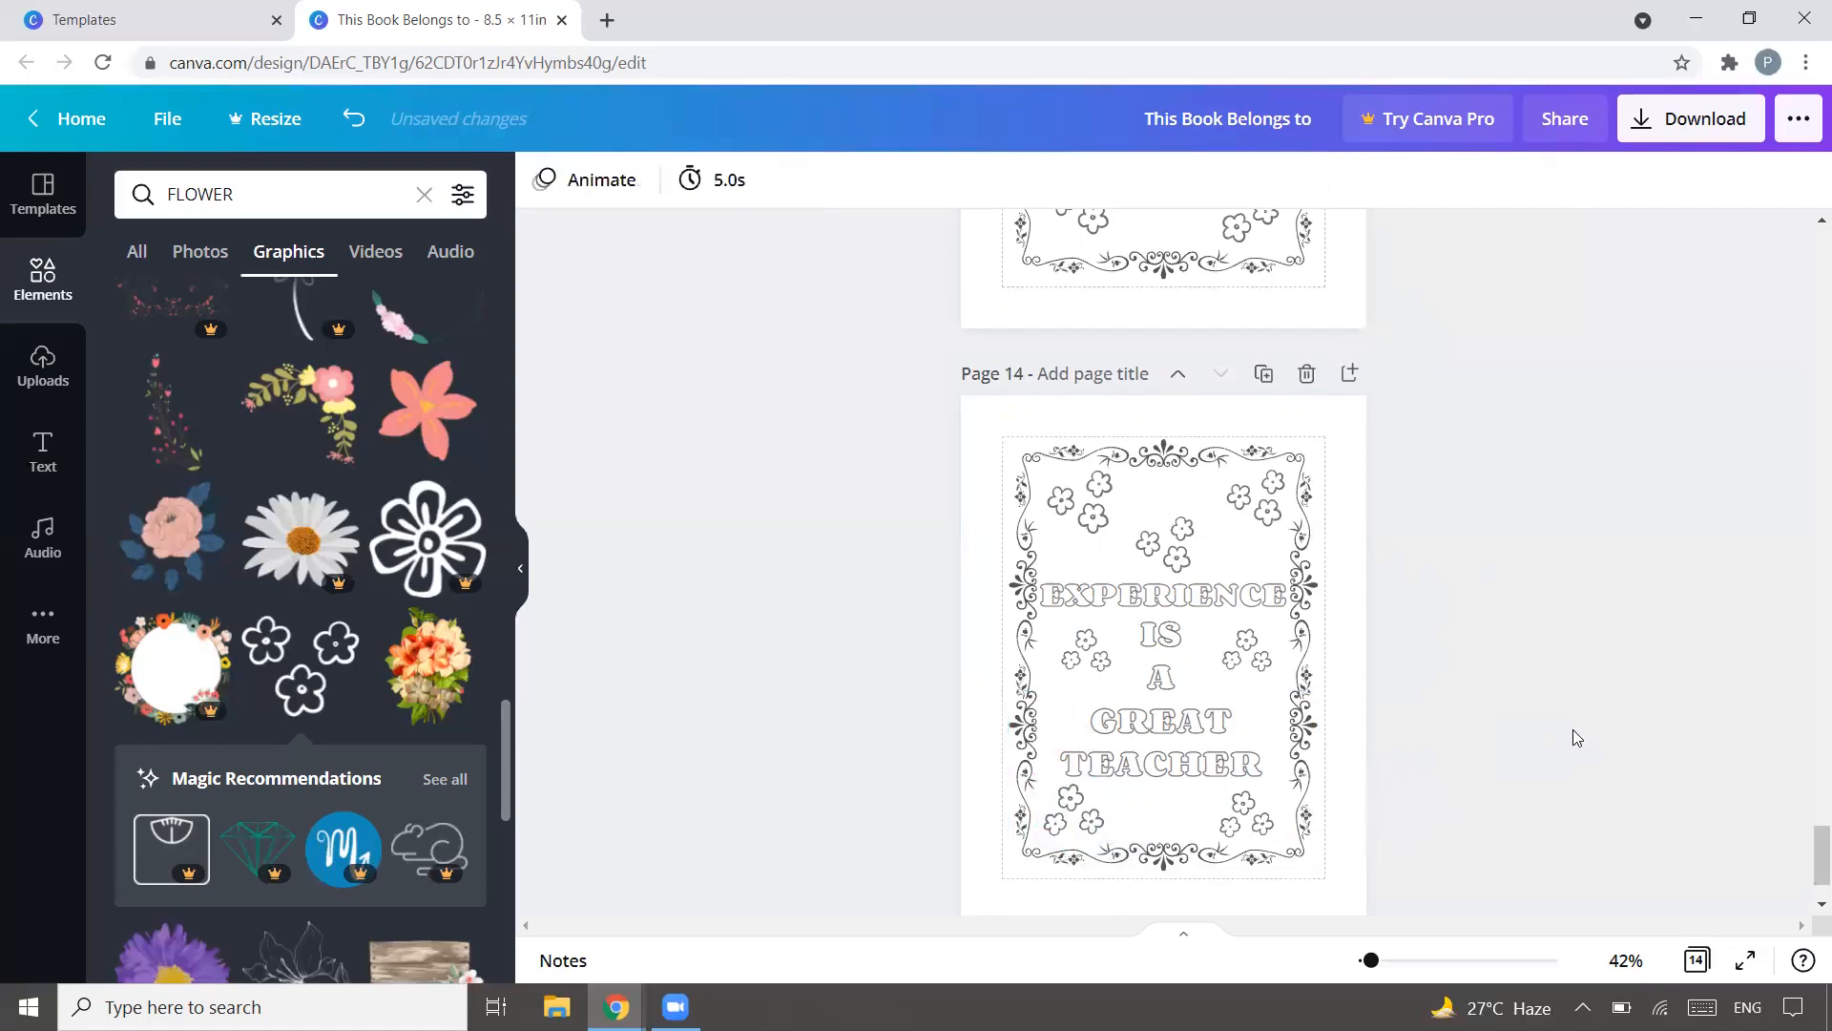
Step: Duplicate page 14 and change "EXPERIENCE" on the copy to "GOD BLESS YOU", one word per line
click(1264, 373)
click(1057, 566)
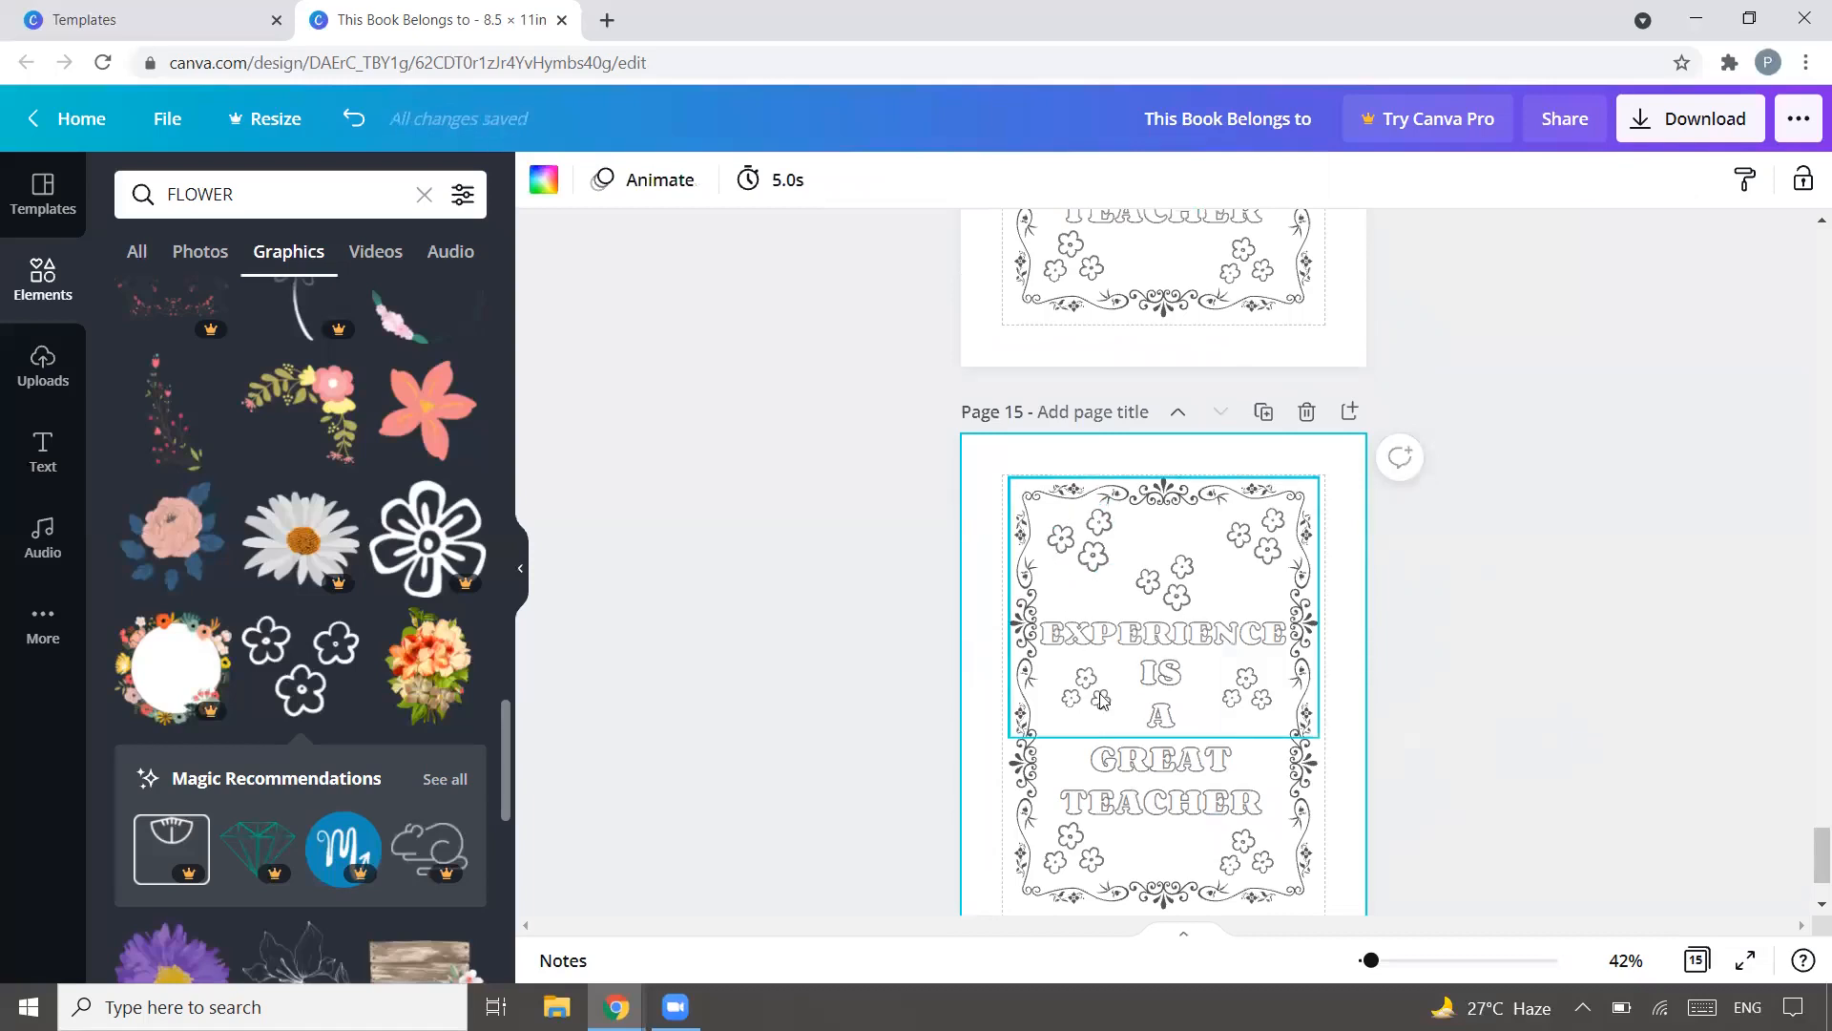
click(1134, 634)
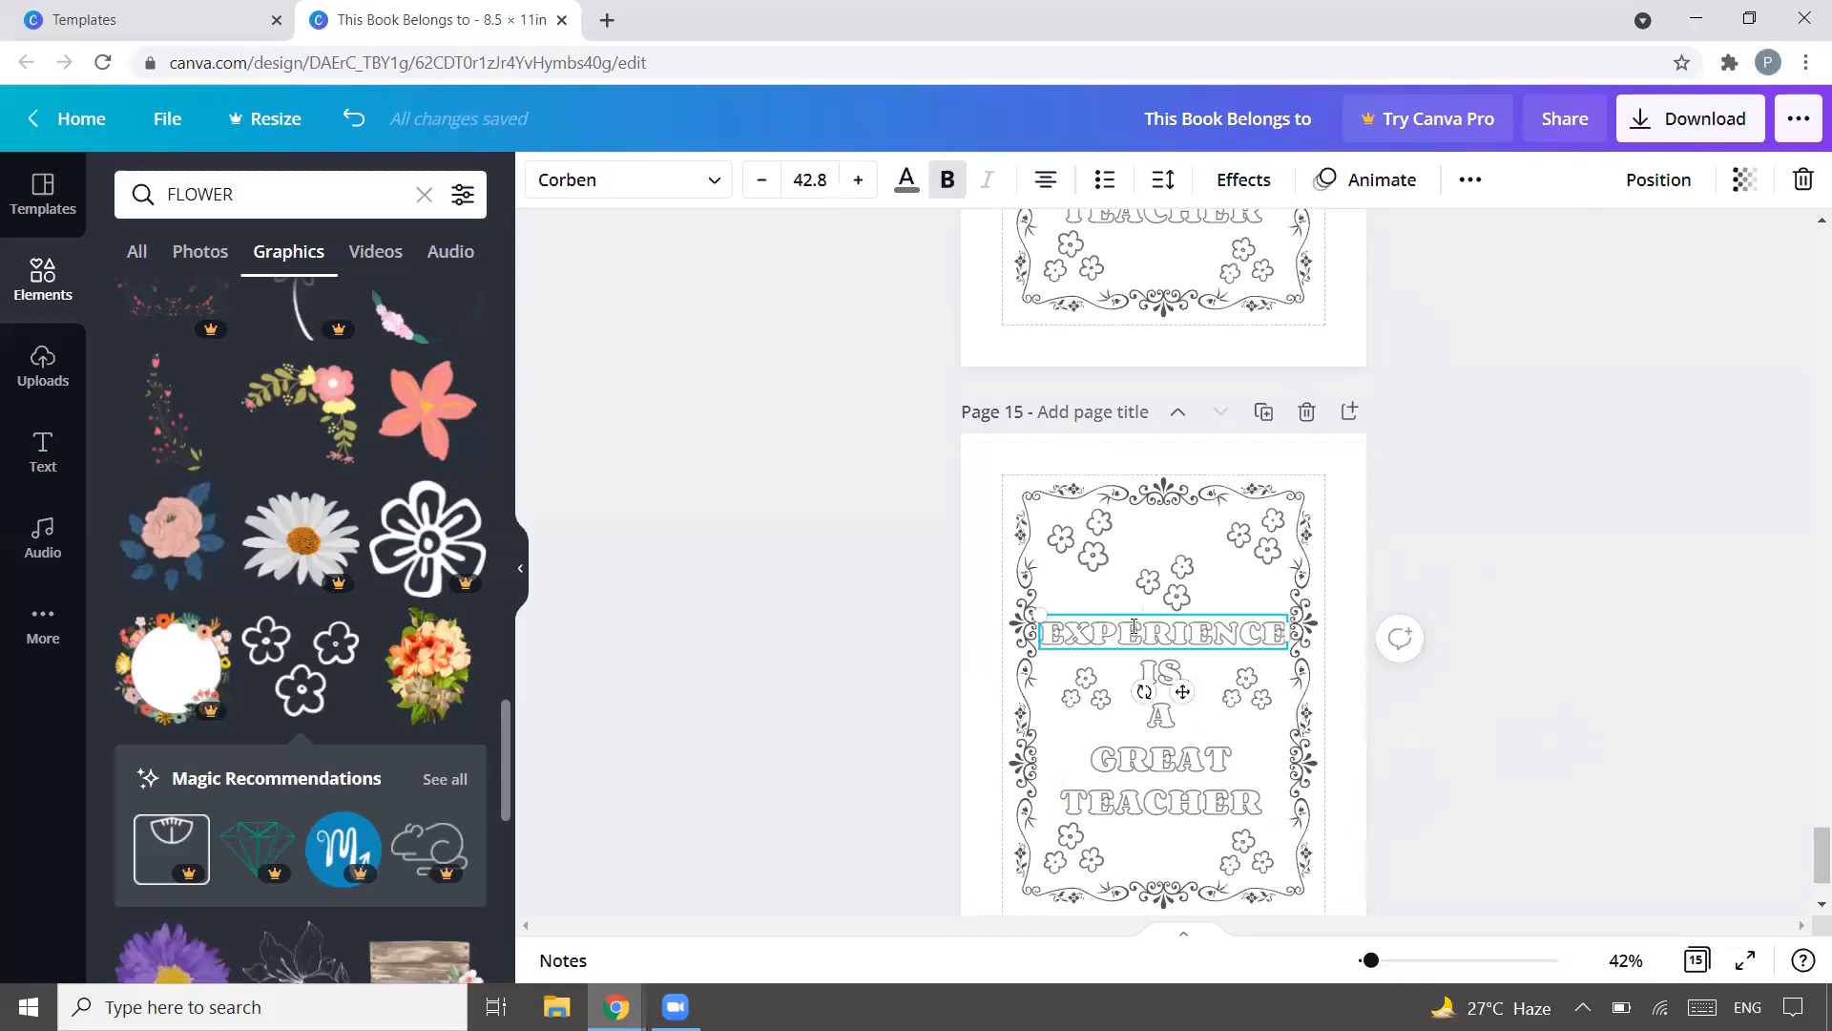
double_click(1139, 627)
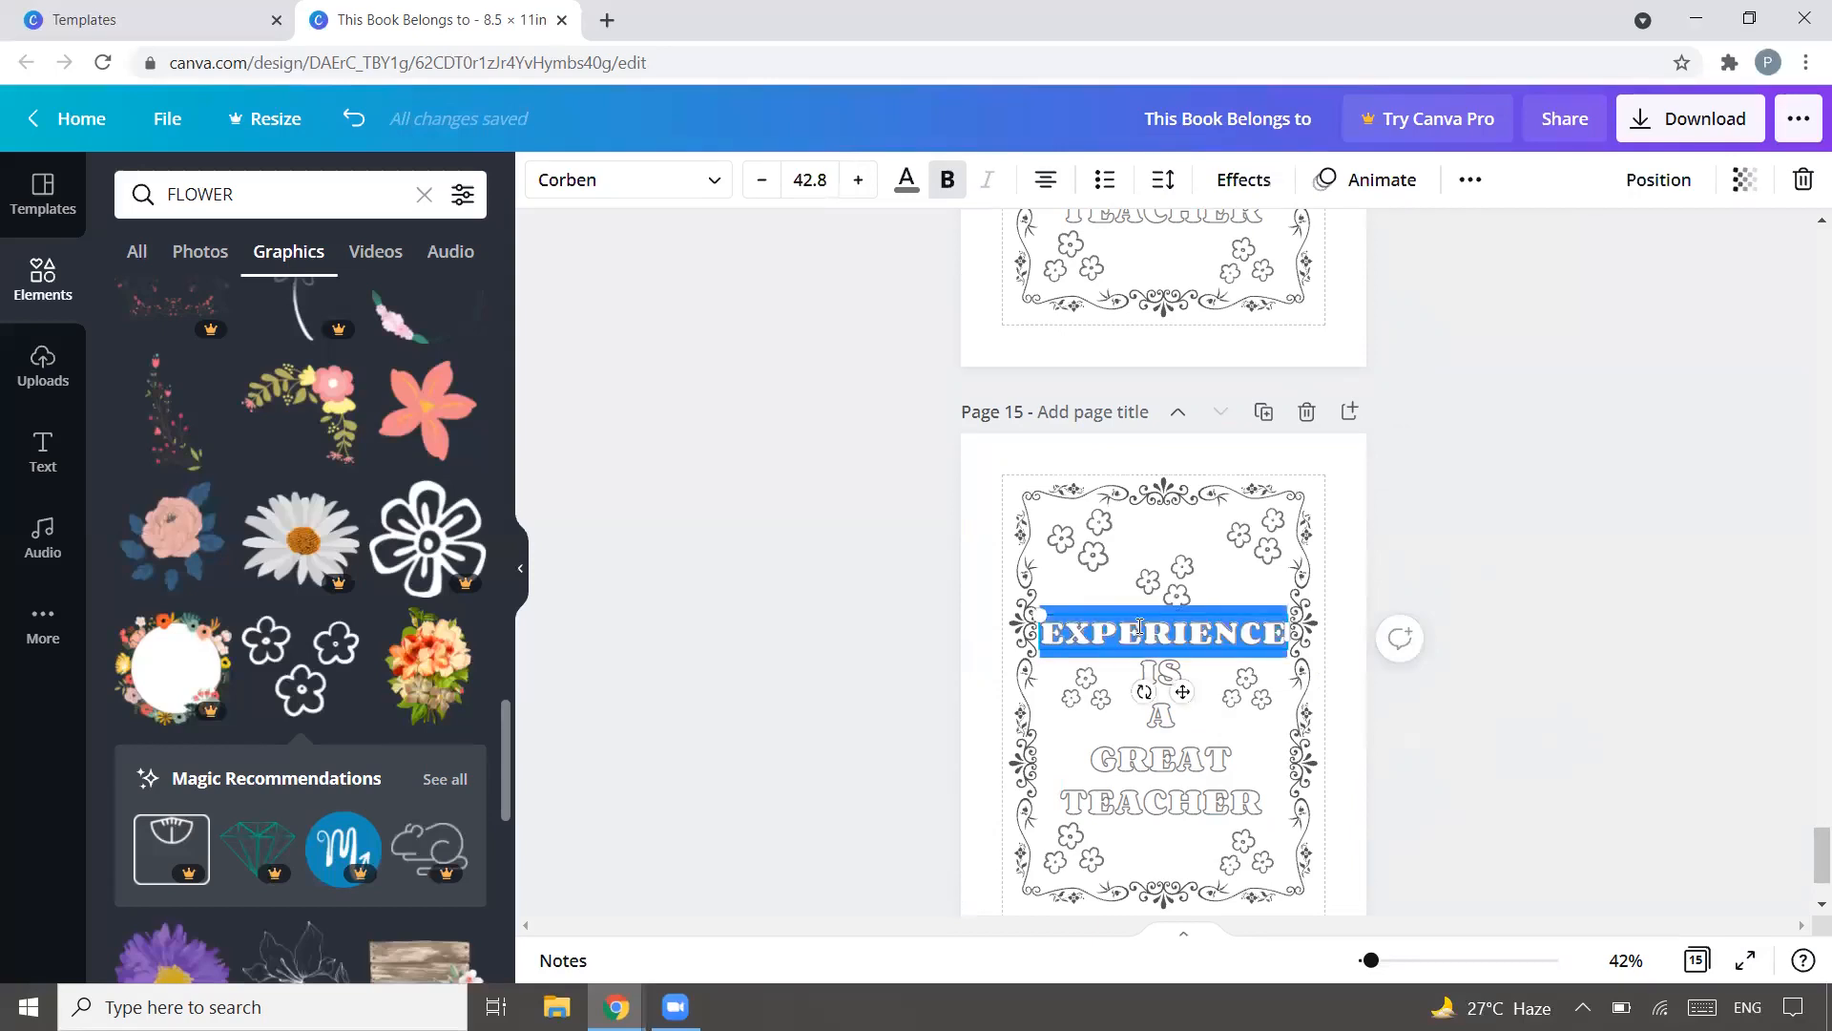
text(GOD )
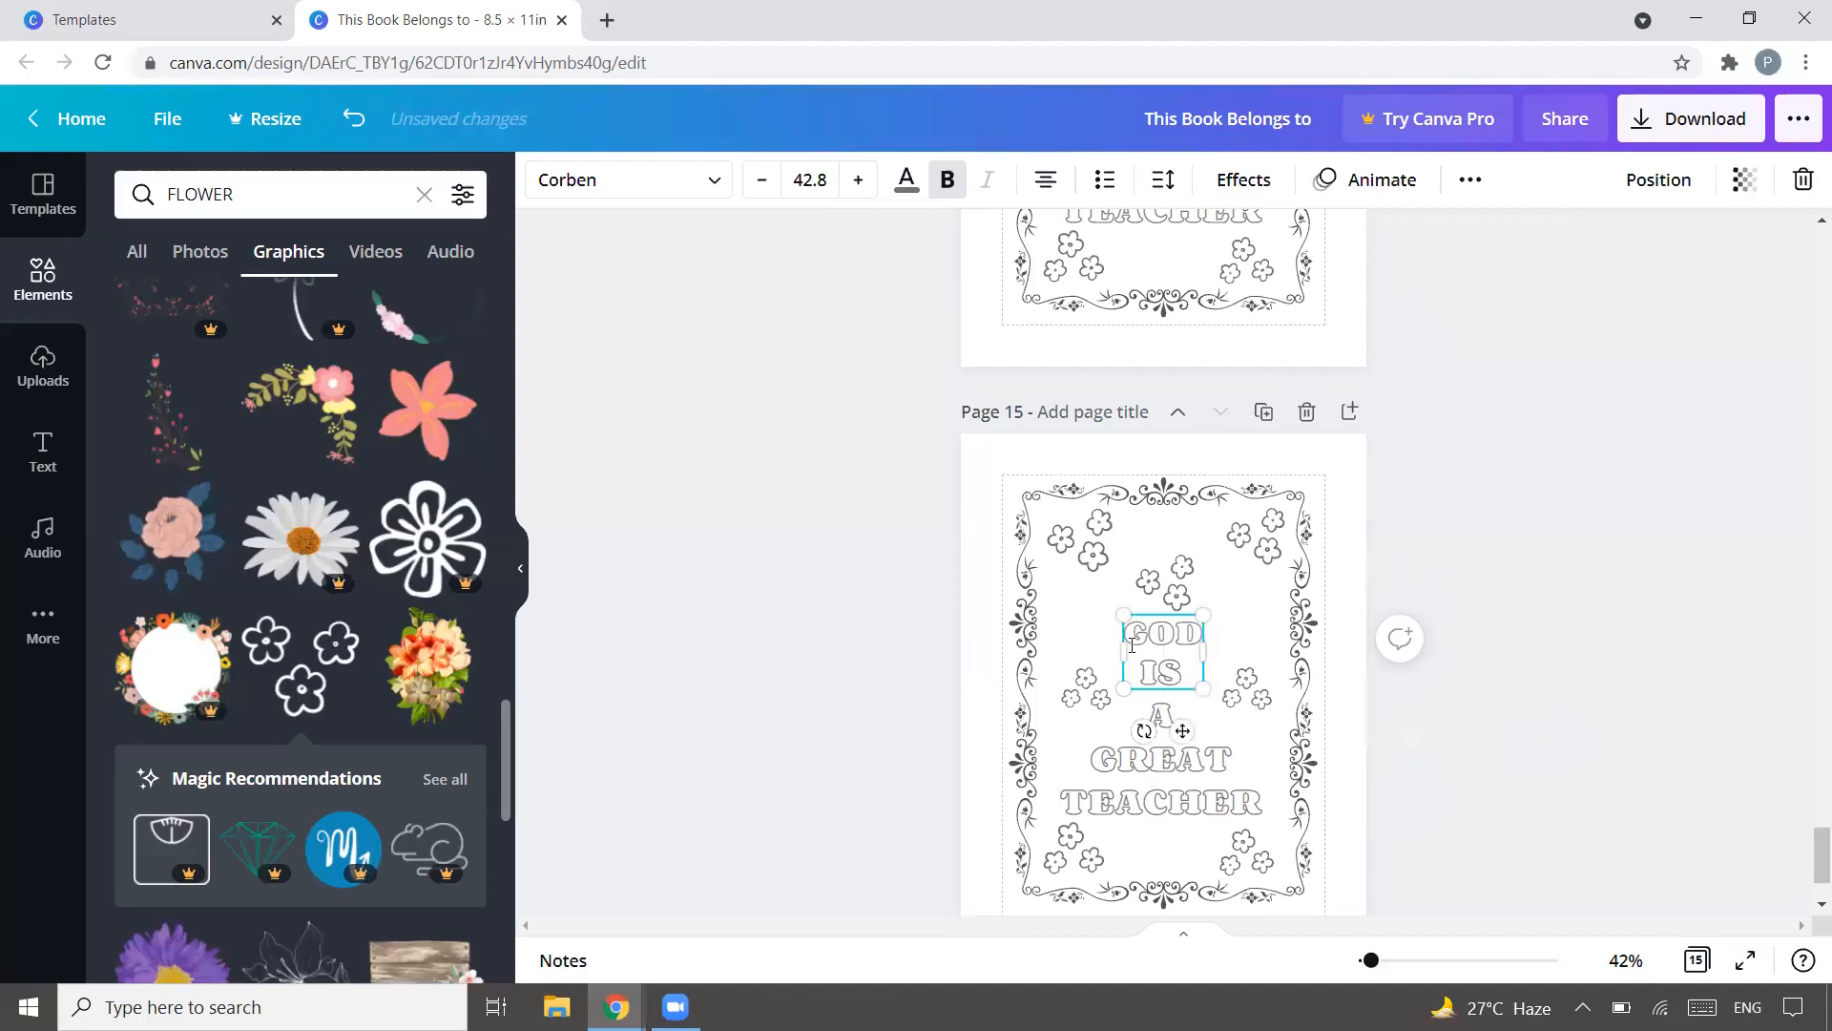
text(BLESS)
key(Return)
text(YOU)
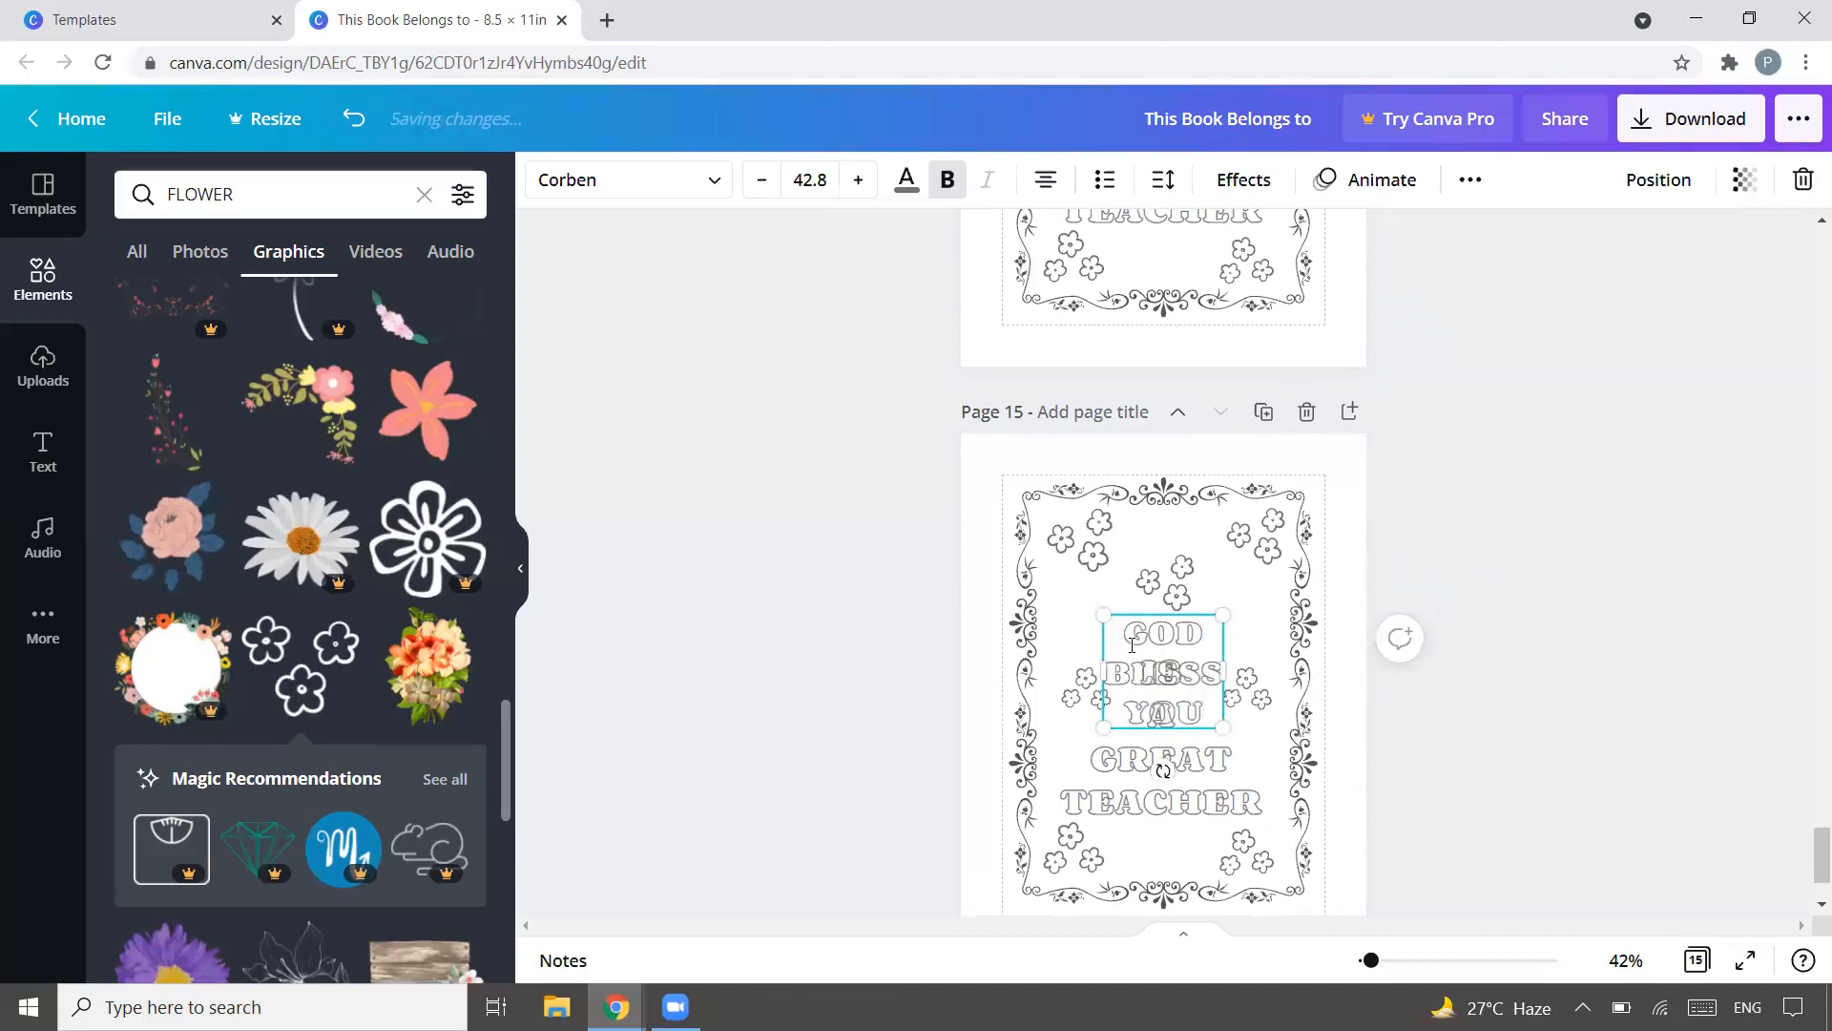
Step: Delete the "IS A GREAT TEACHER" text from page 15 and enlarge "GOD BLESS YOU" to a font size of about 70.8
click(1168, 813)
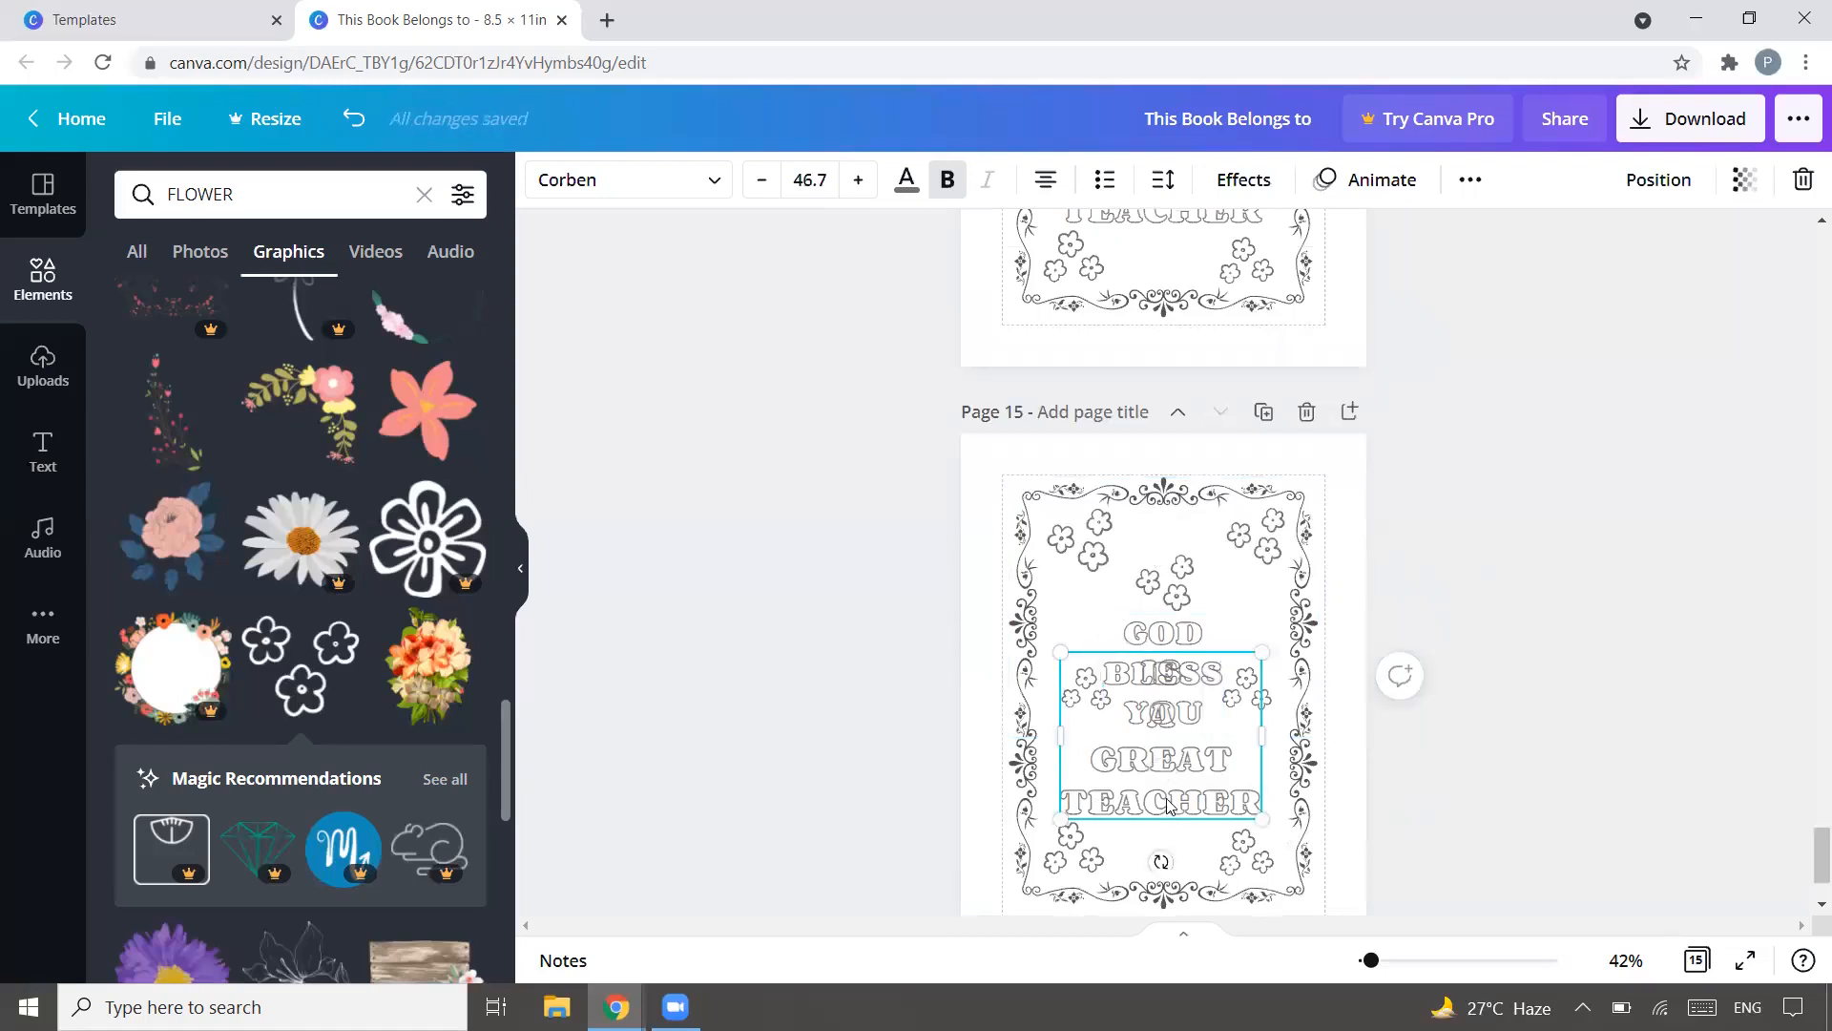
key(Delete)
click(1167, 701)
drag(1241, 757, 1320, 831)
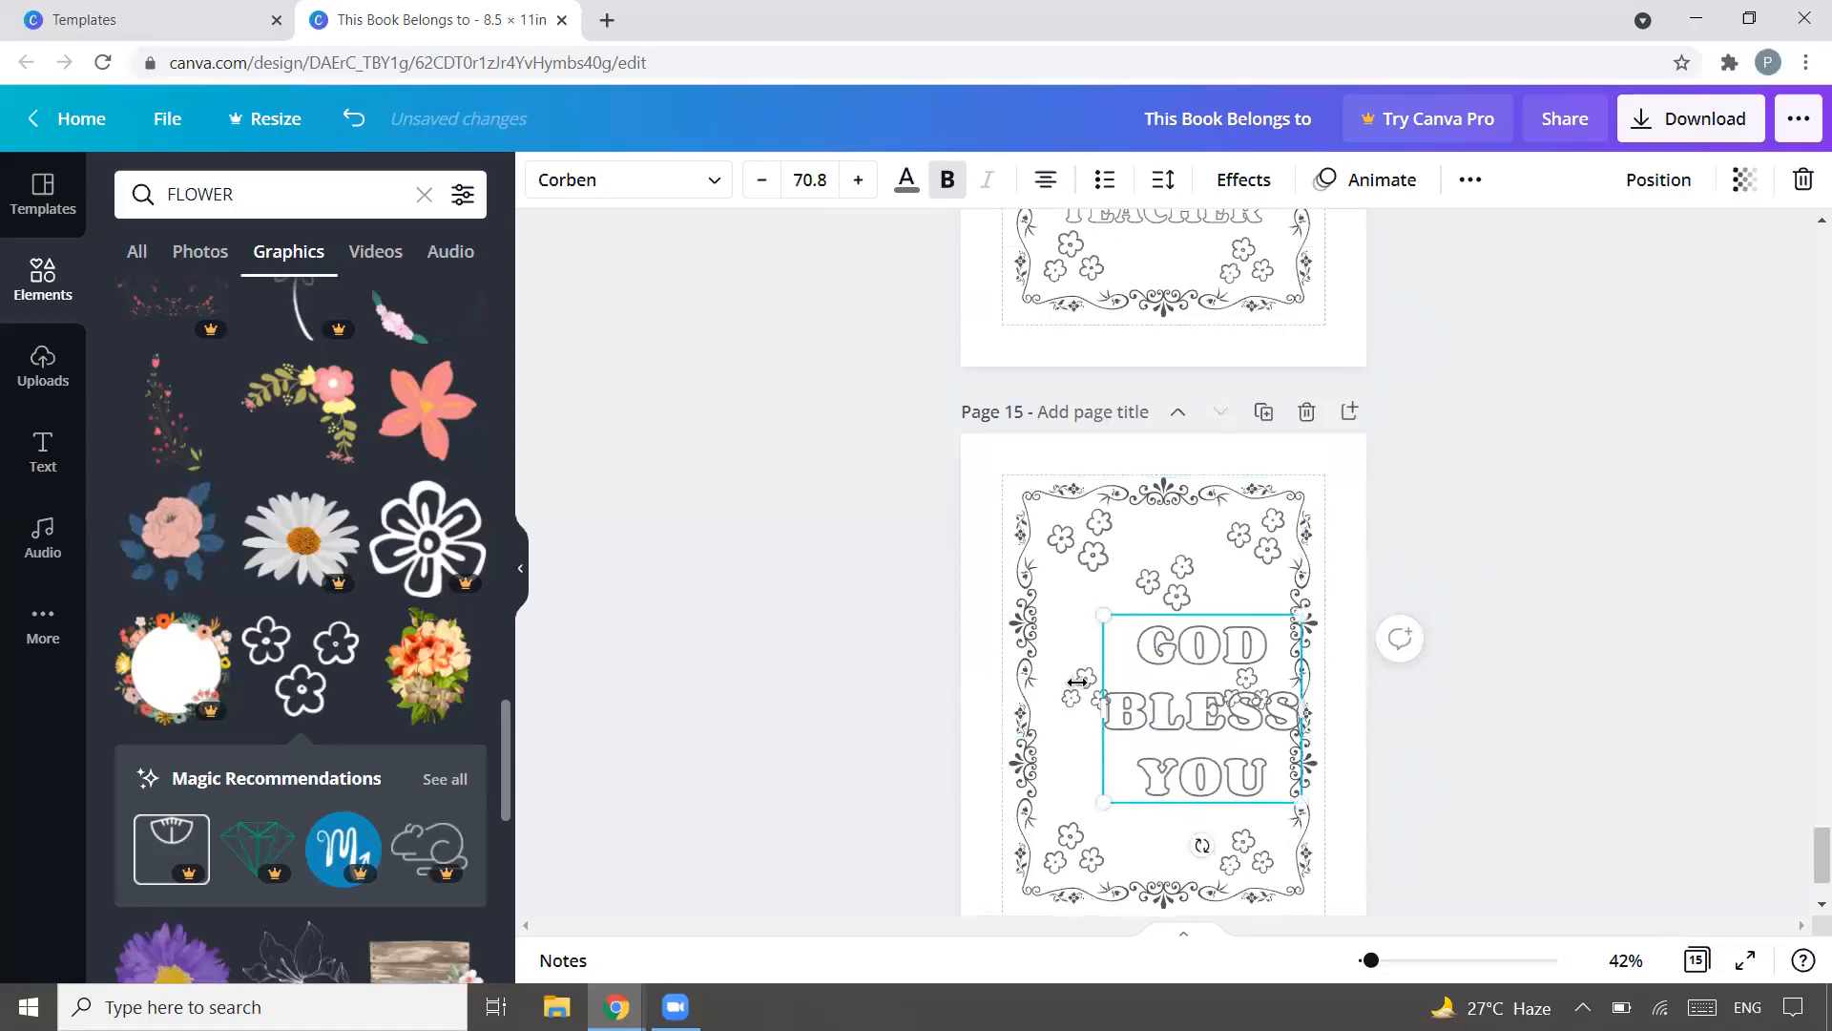
Step: Delete the two flower clusters beside "BLESS" and centre "GOD BLESS YOU" within the border
click(1359, 690)
click(1085, 696)
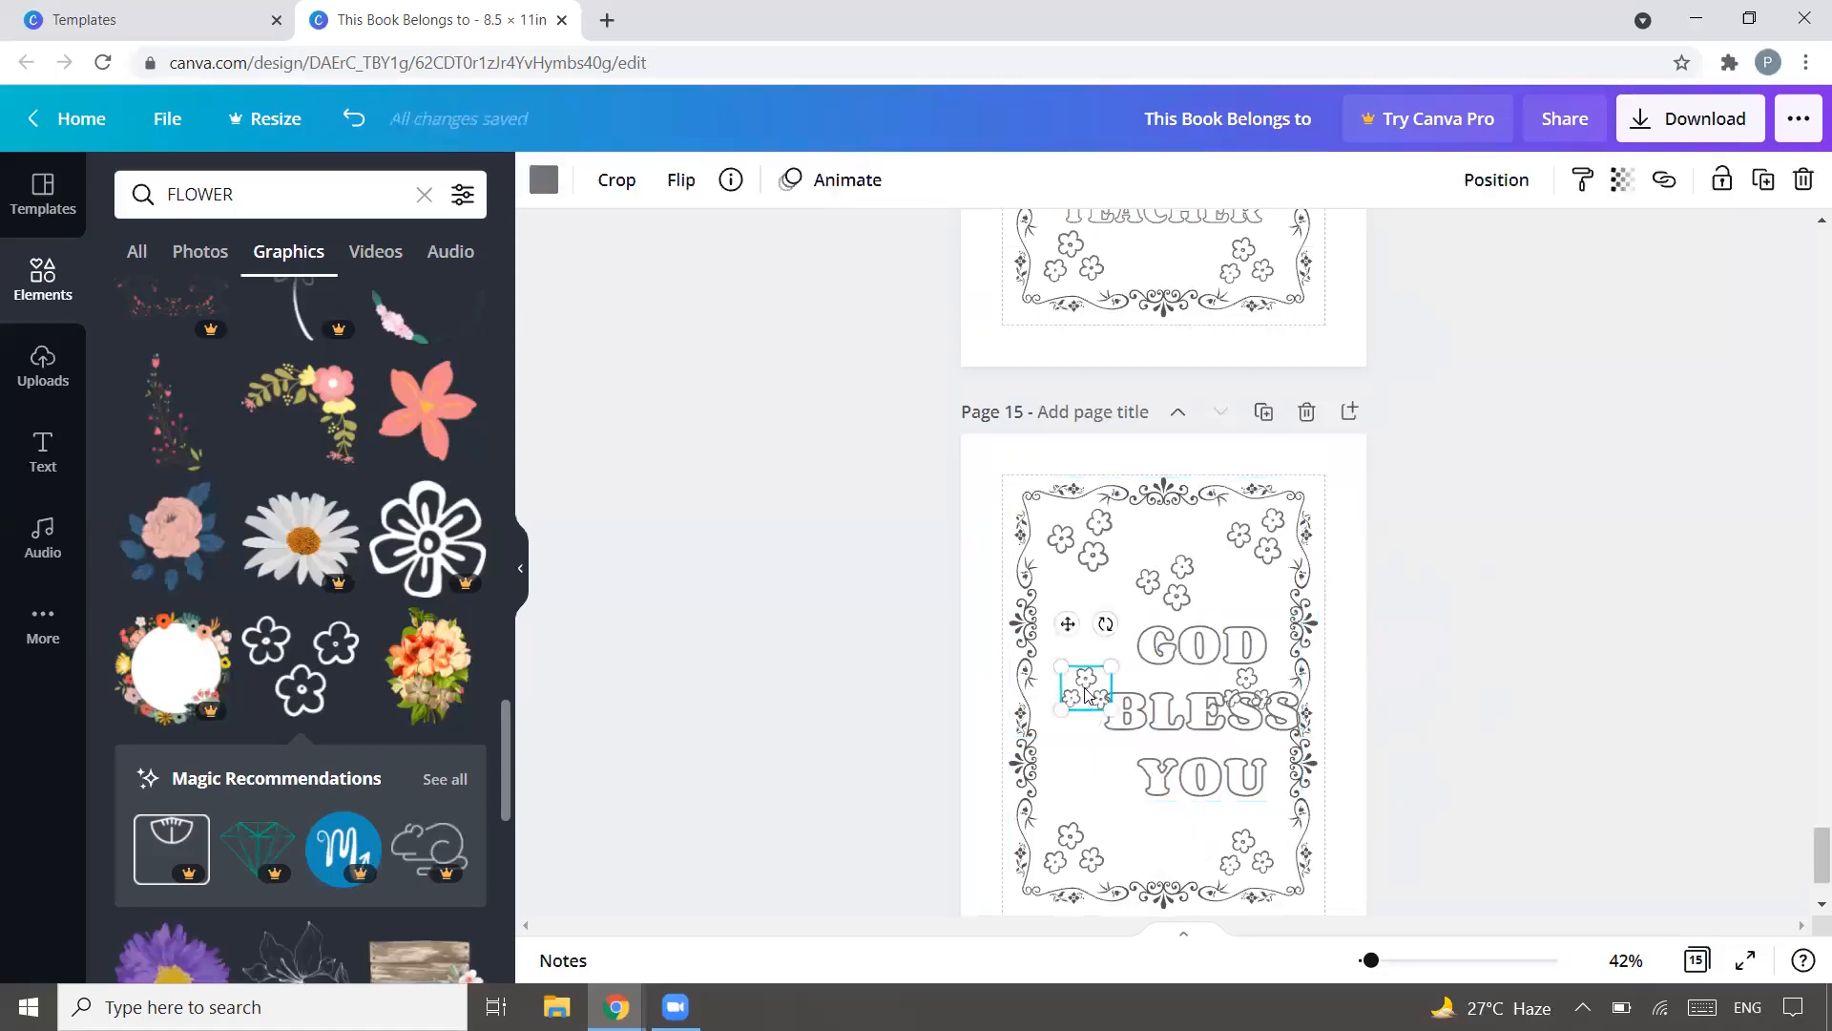
key(Delete)
drag(1173, 699, 1116, 701)
click(1396, 714)
click(1246, 685)
key(Delete)
drag(1170, 662, 1187, 666)
click(1462, 644)
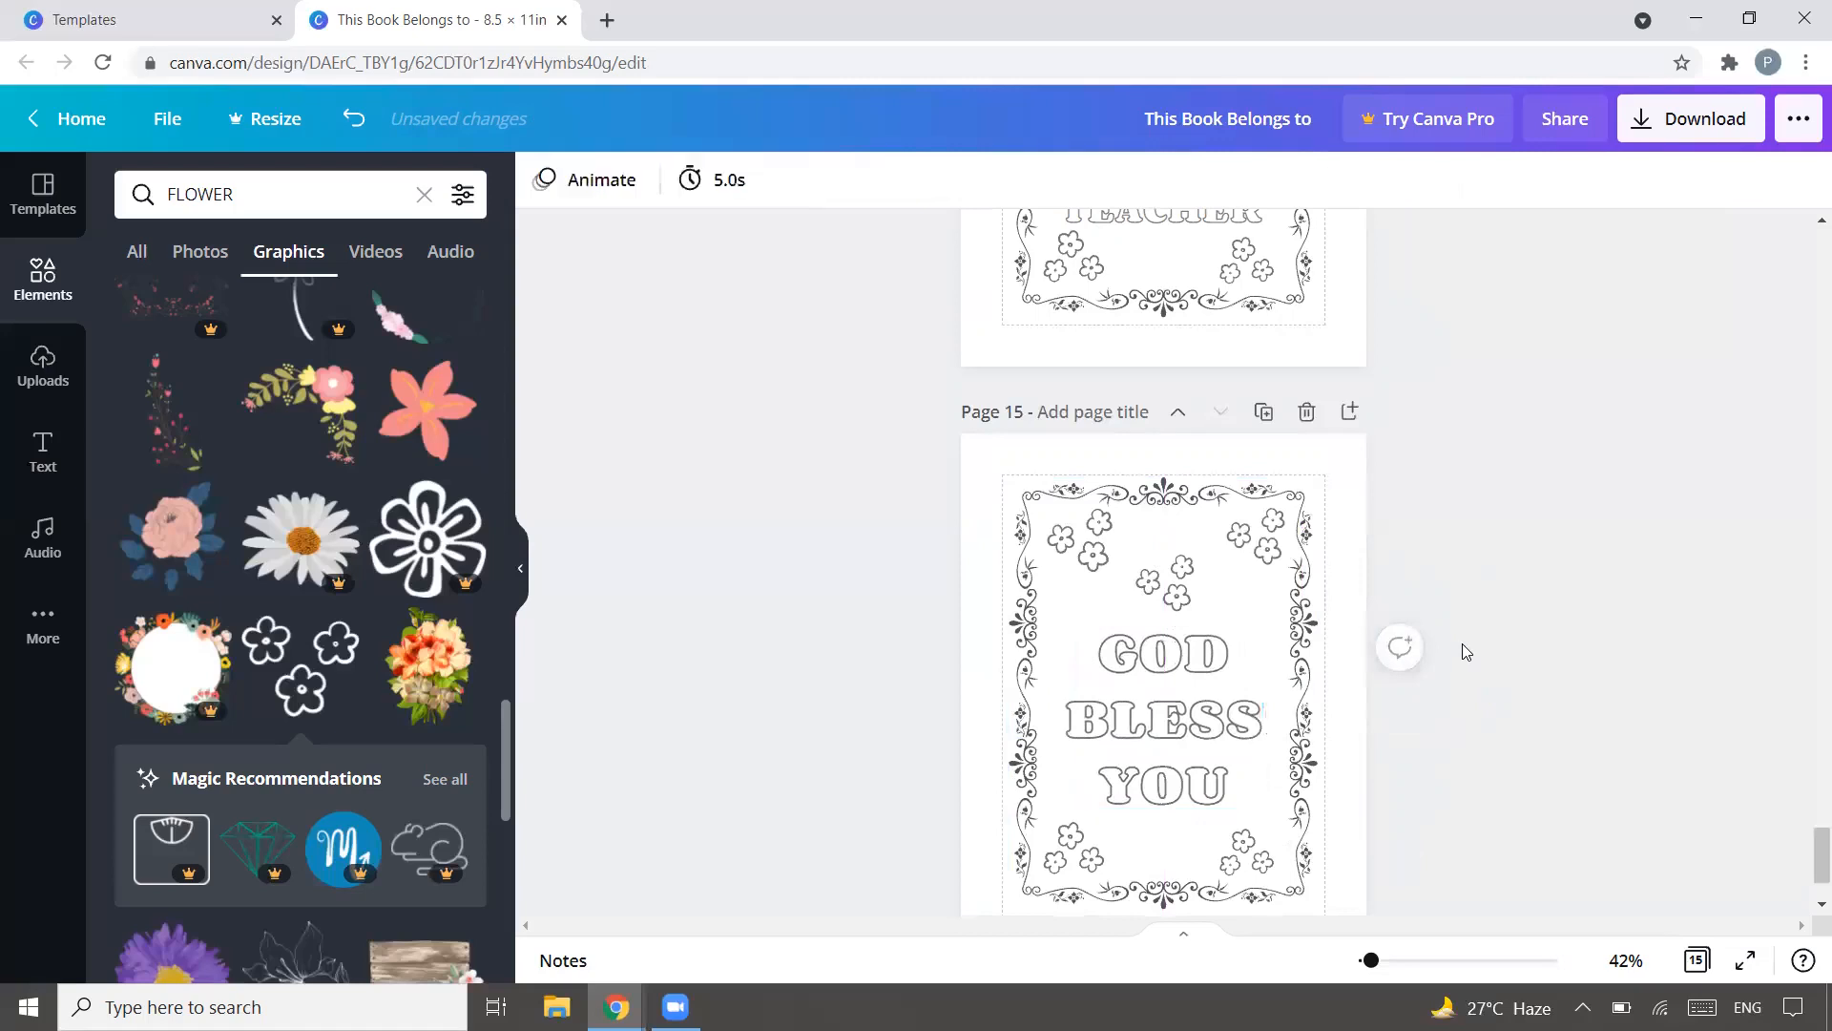
scroll(1451, 670, down, 2)
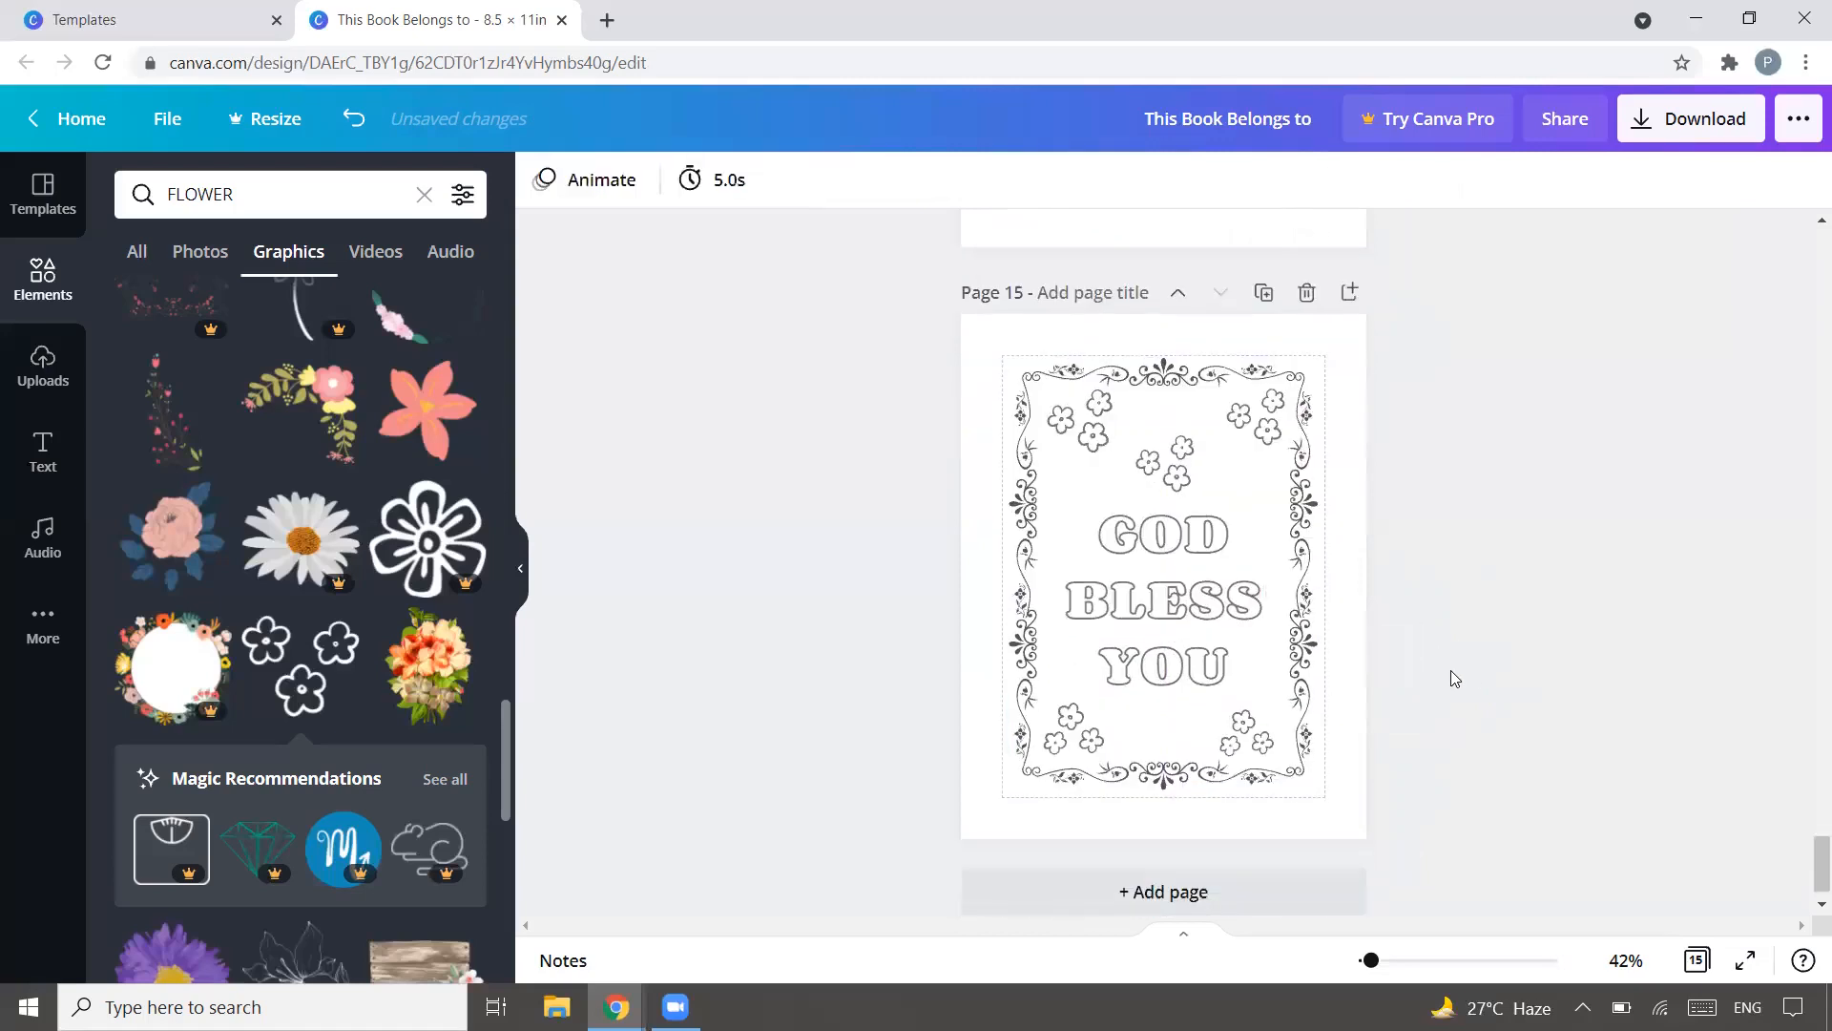
Step: Duplicate page 15 and replace the copy's text with "MAY YOU GET ALL THE SUCCESS" on five lines, keeping "ALL THE" together
click(1202, 592)
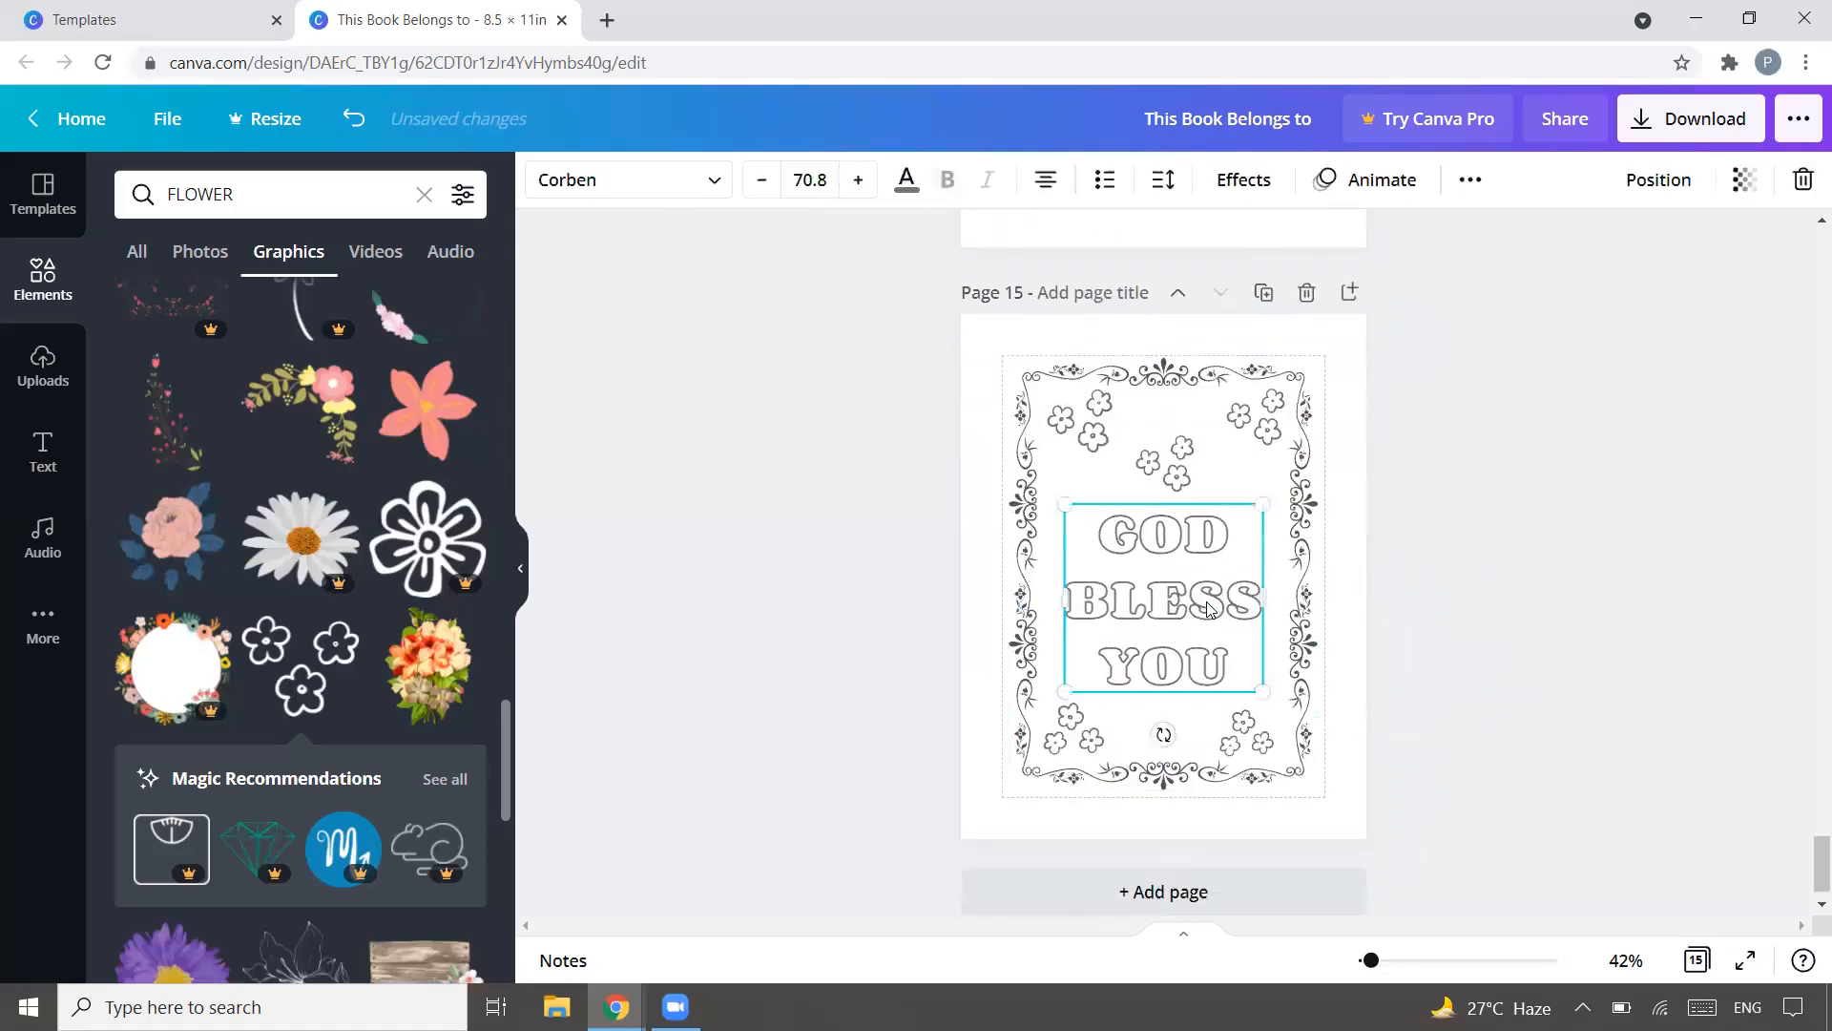
click(1262, 289)
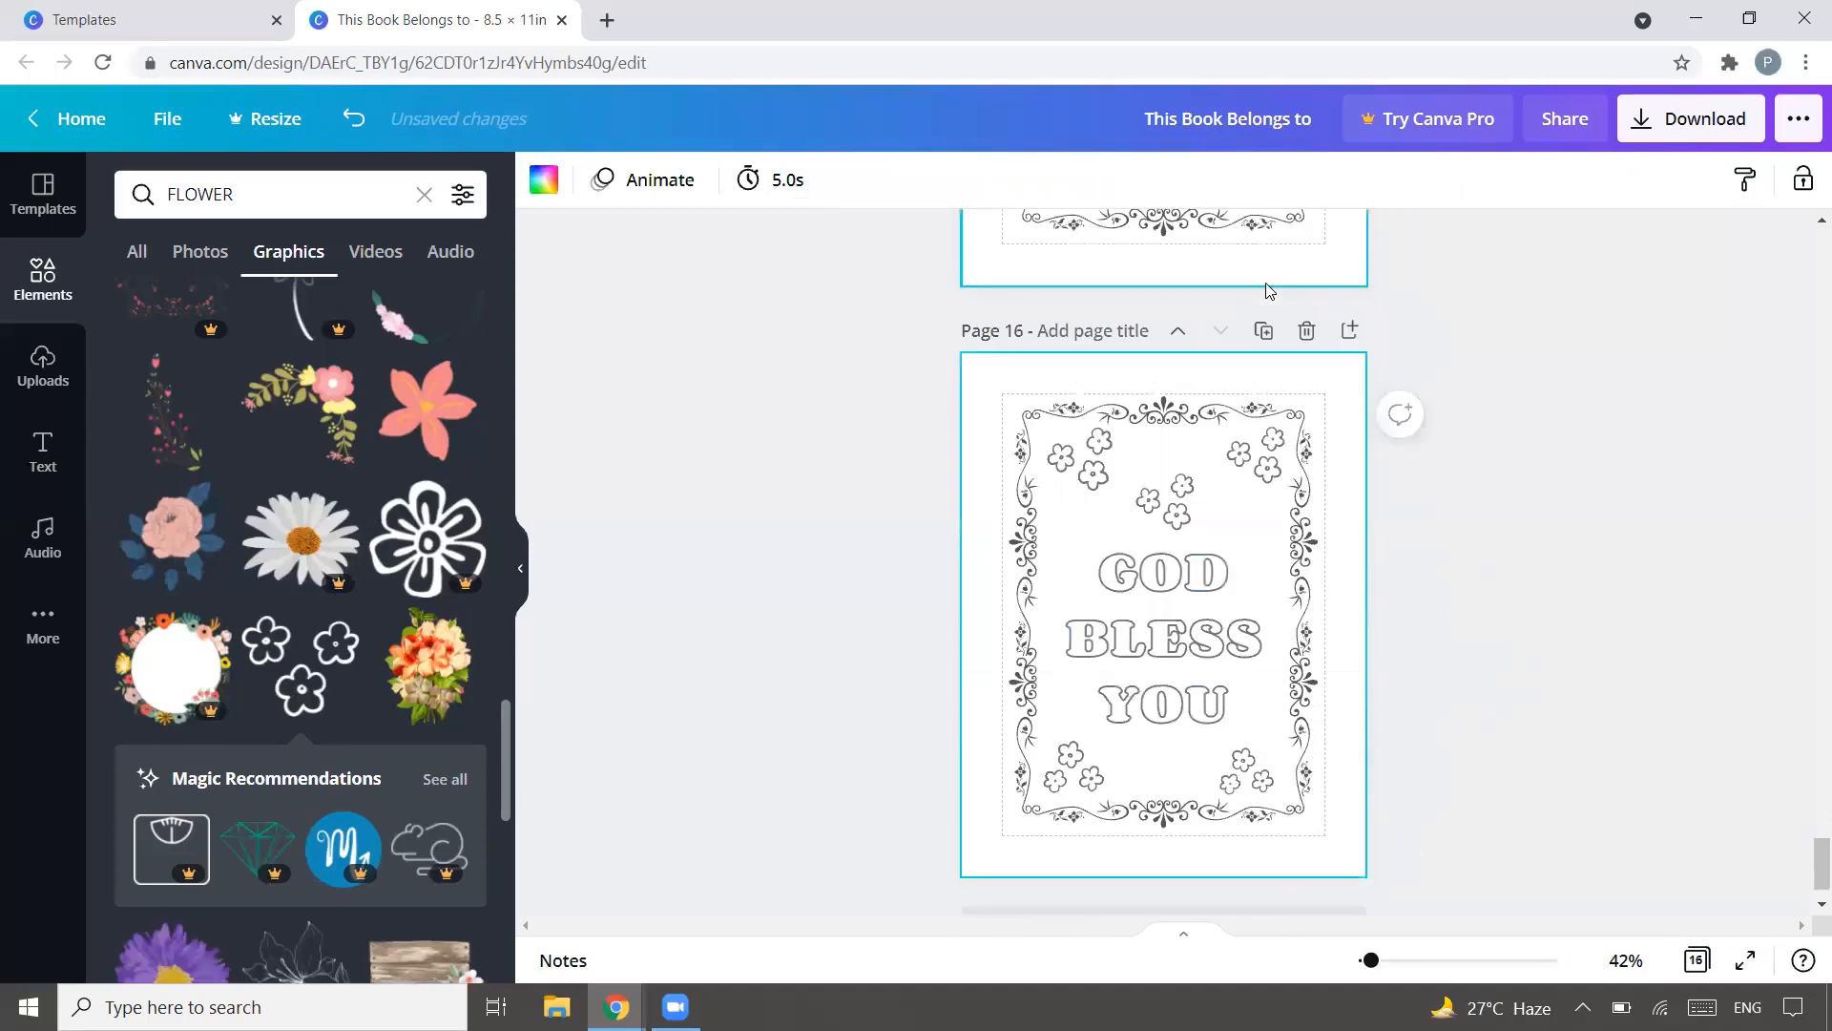
click(1188, 646)
drag(1226, 694, 1106, 579)
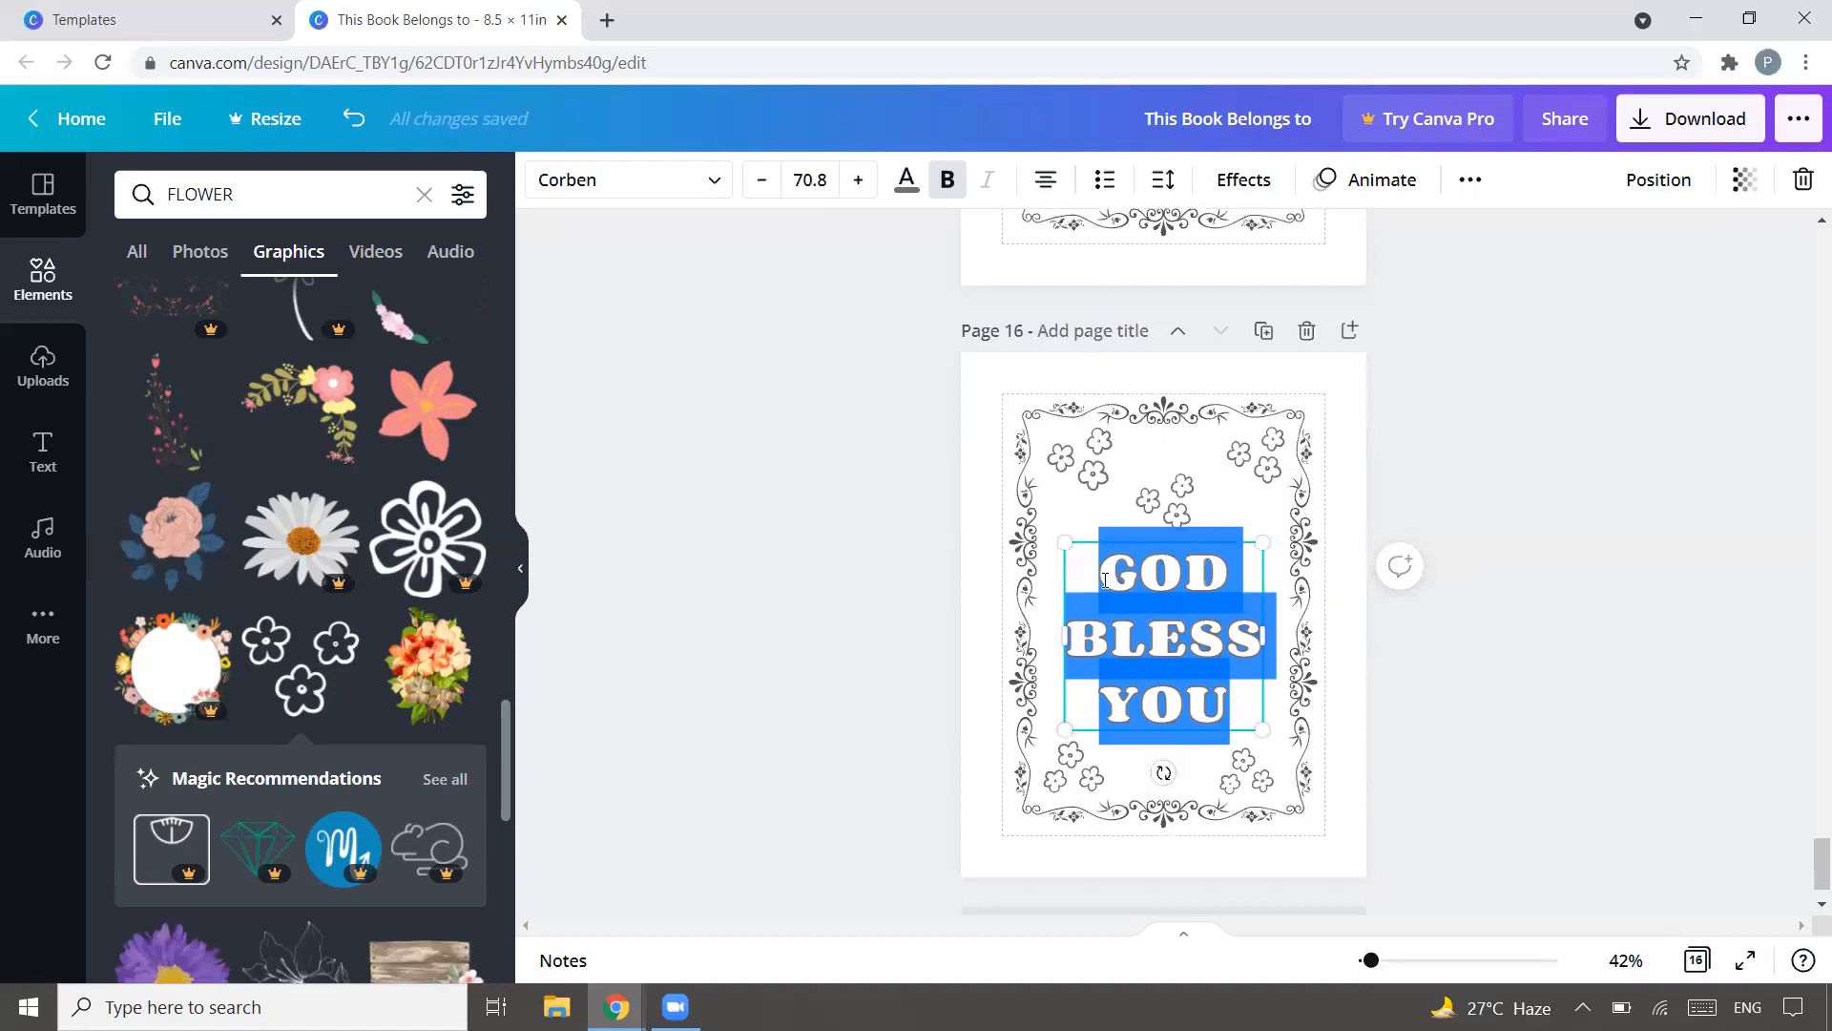
text(MAY)
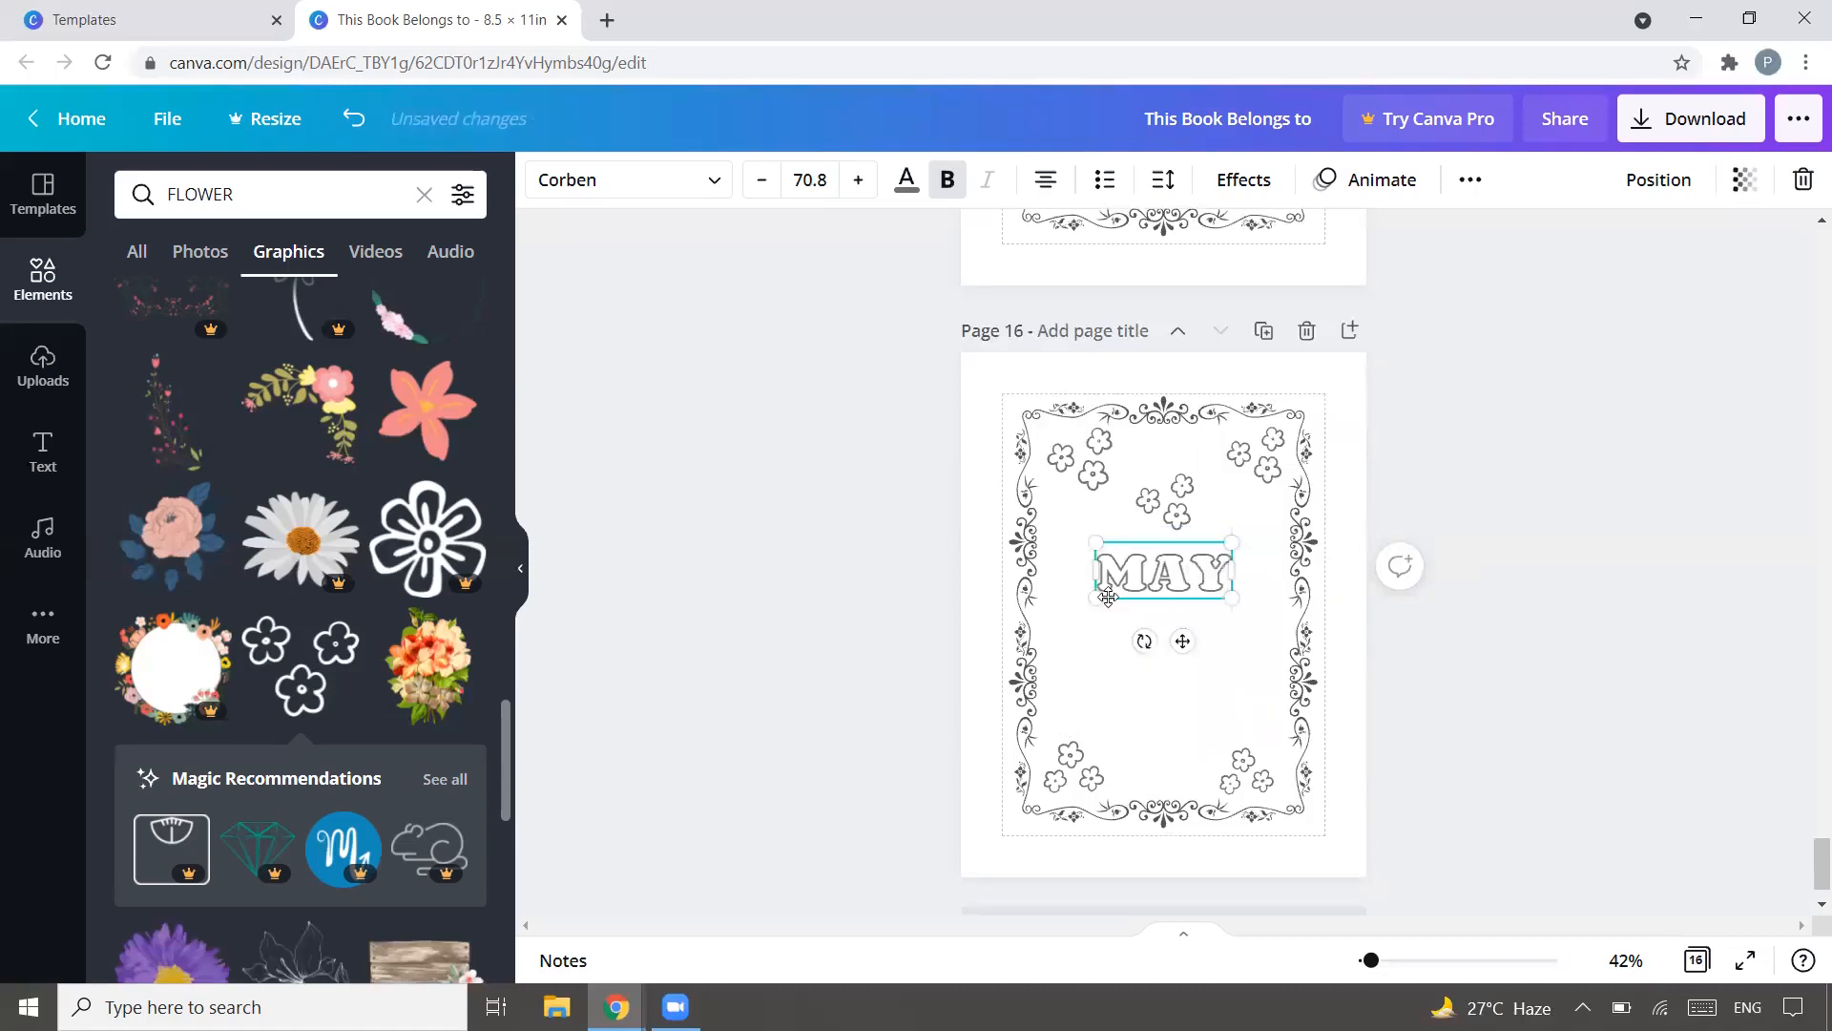
key(Return)
text(YOU)
key(Return)
text(GET)
key(Return)
text(ALL THE)
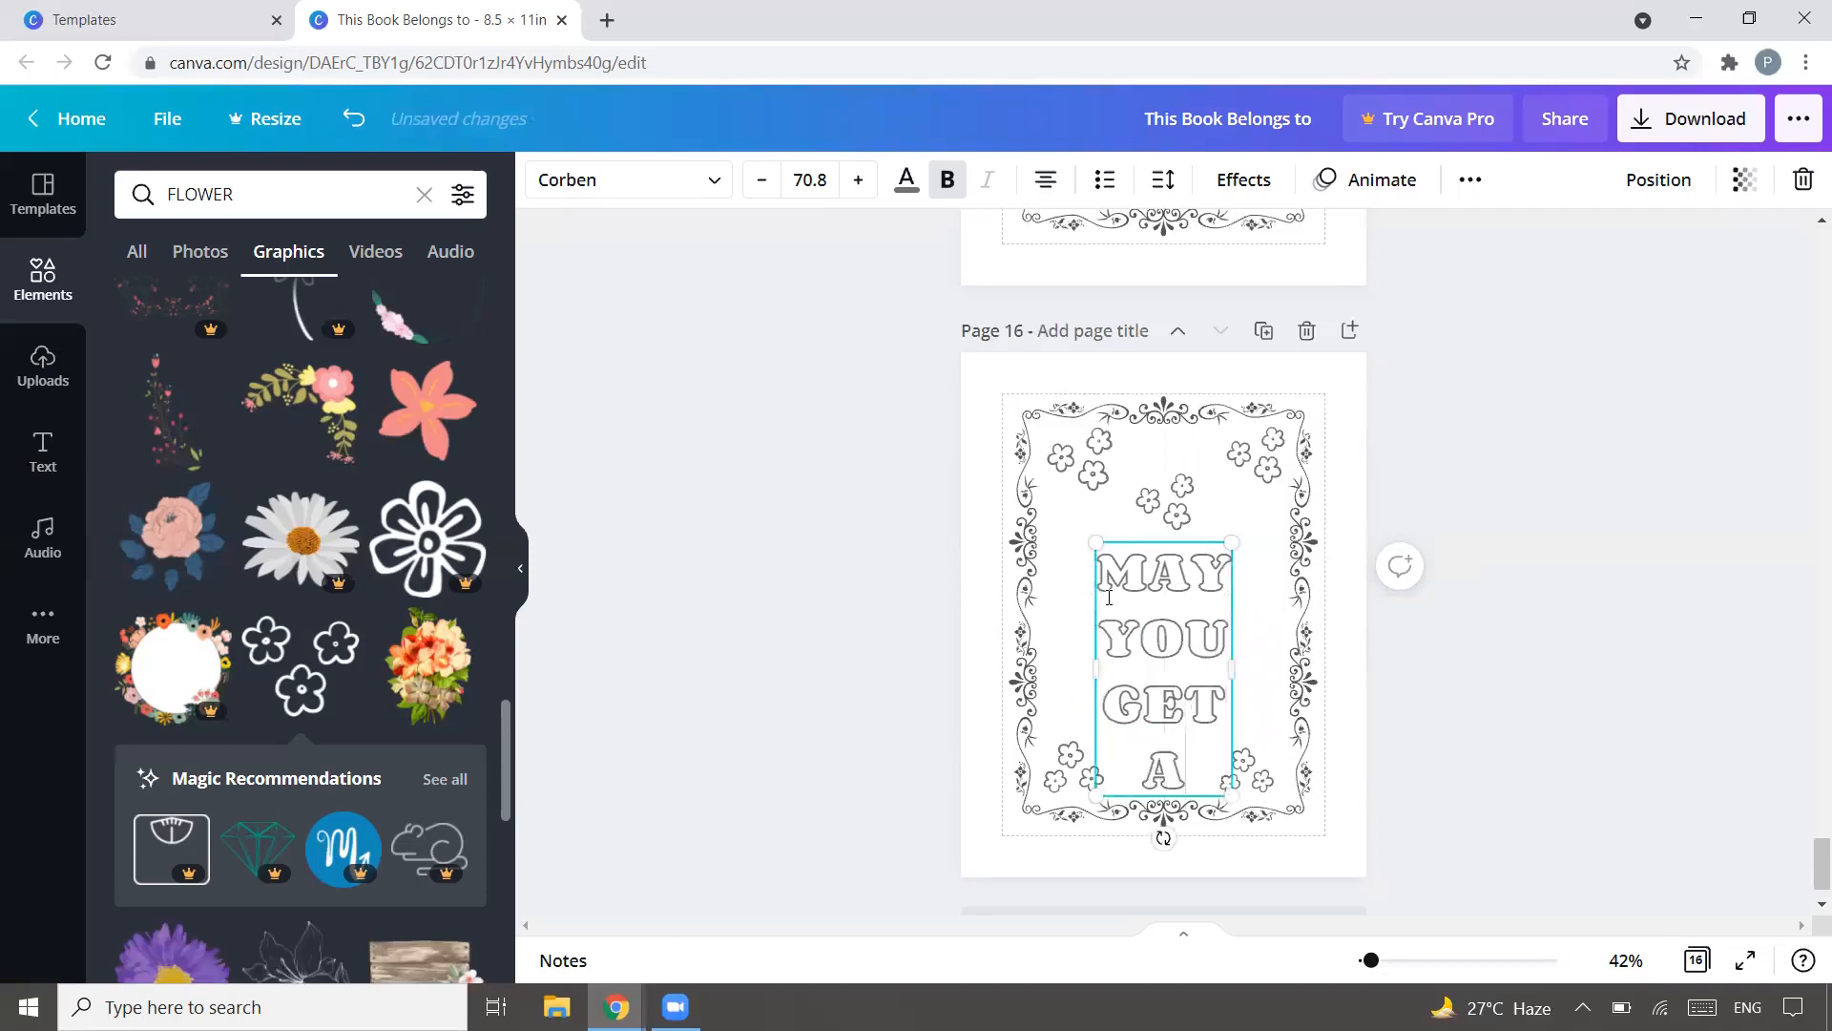
key(Return)
text(SUCCESS)
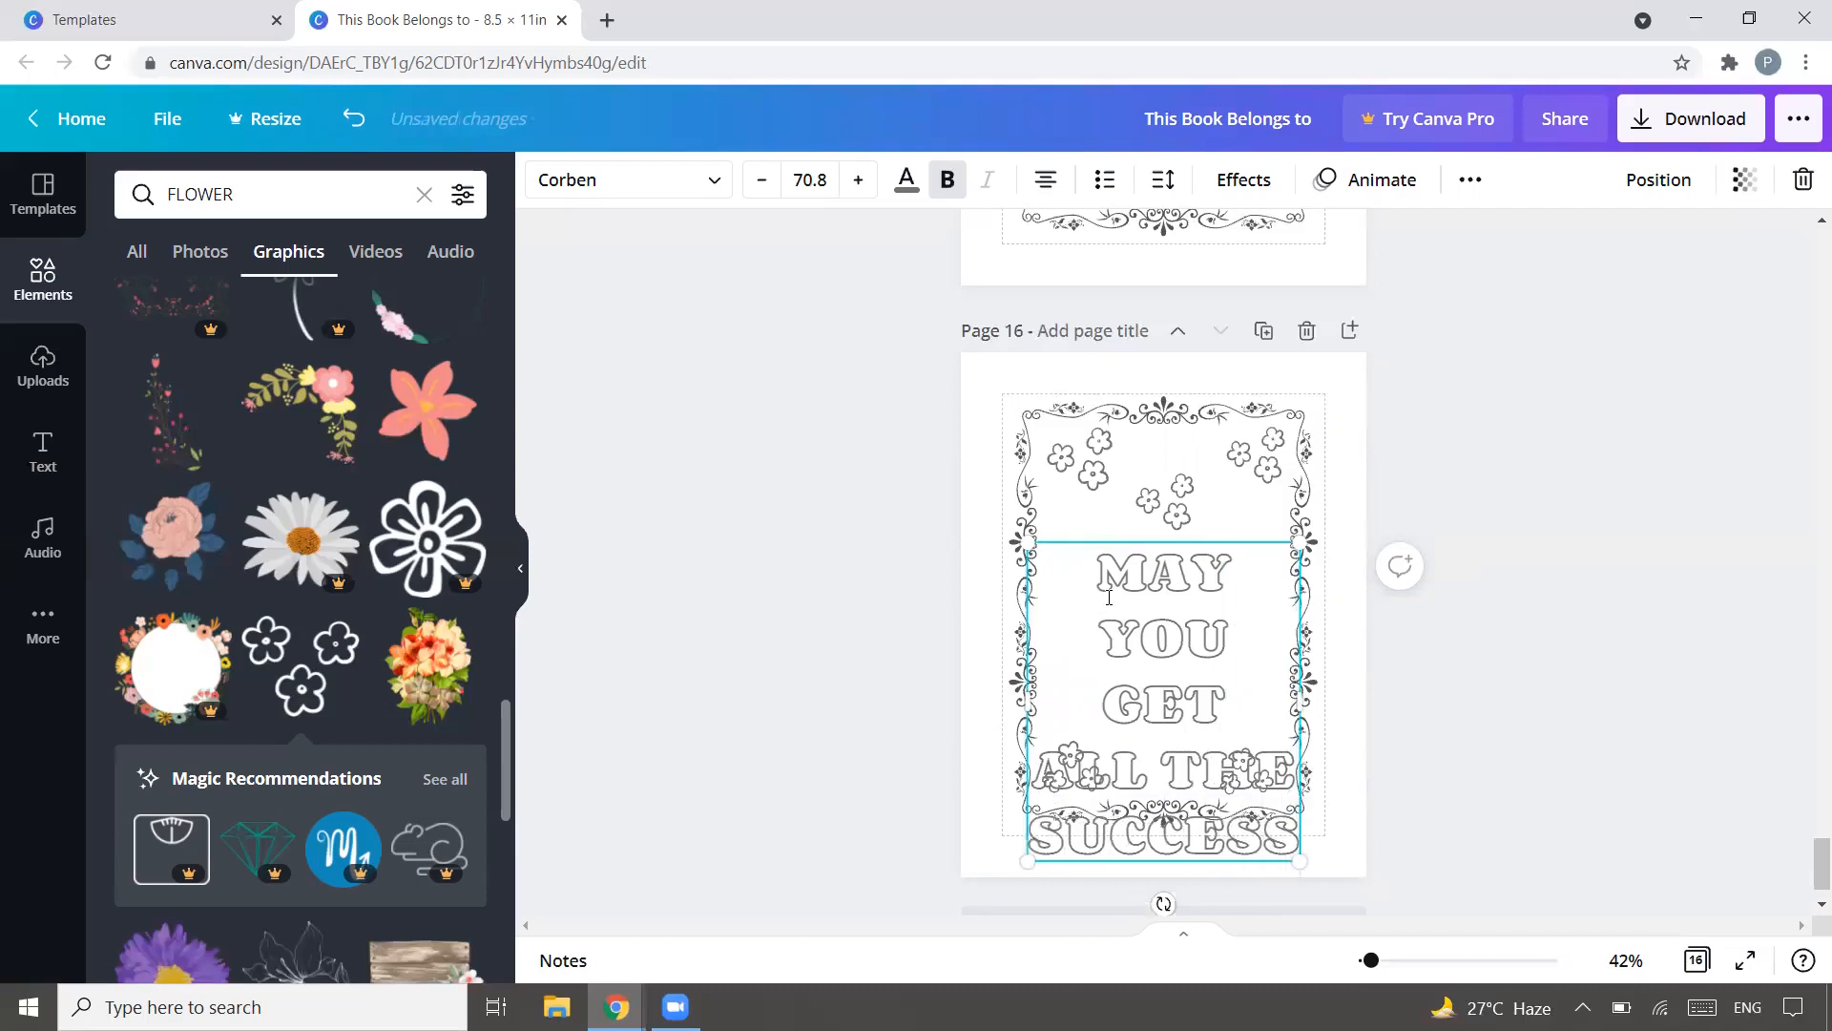
Step: Shrink the "MAY YOU GET ALL THE SUCCESS" text to a font size of about 56.2 and move it inside the border
click(1603, 629)
drag(1282, 841, 1244, 769)
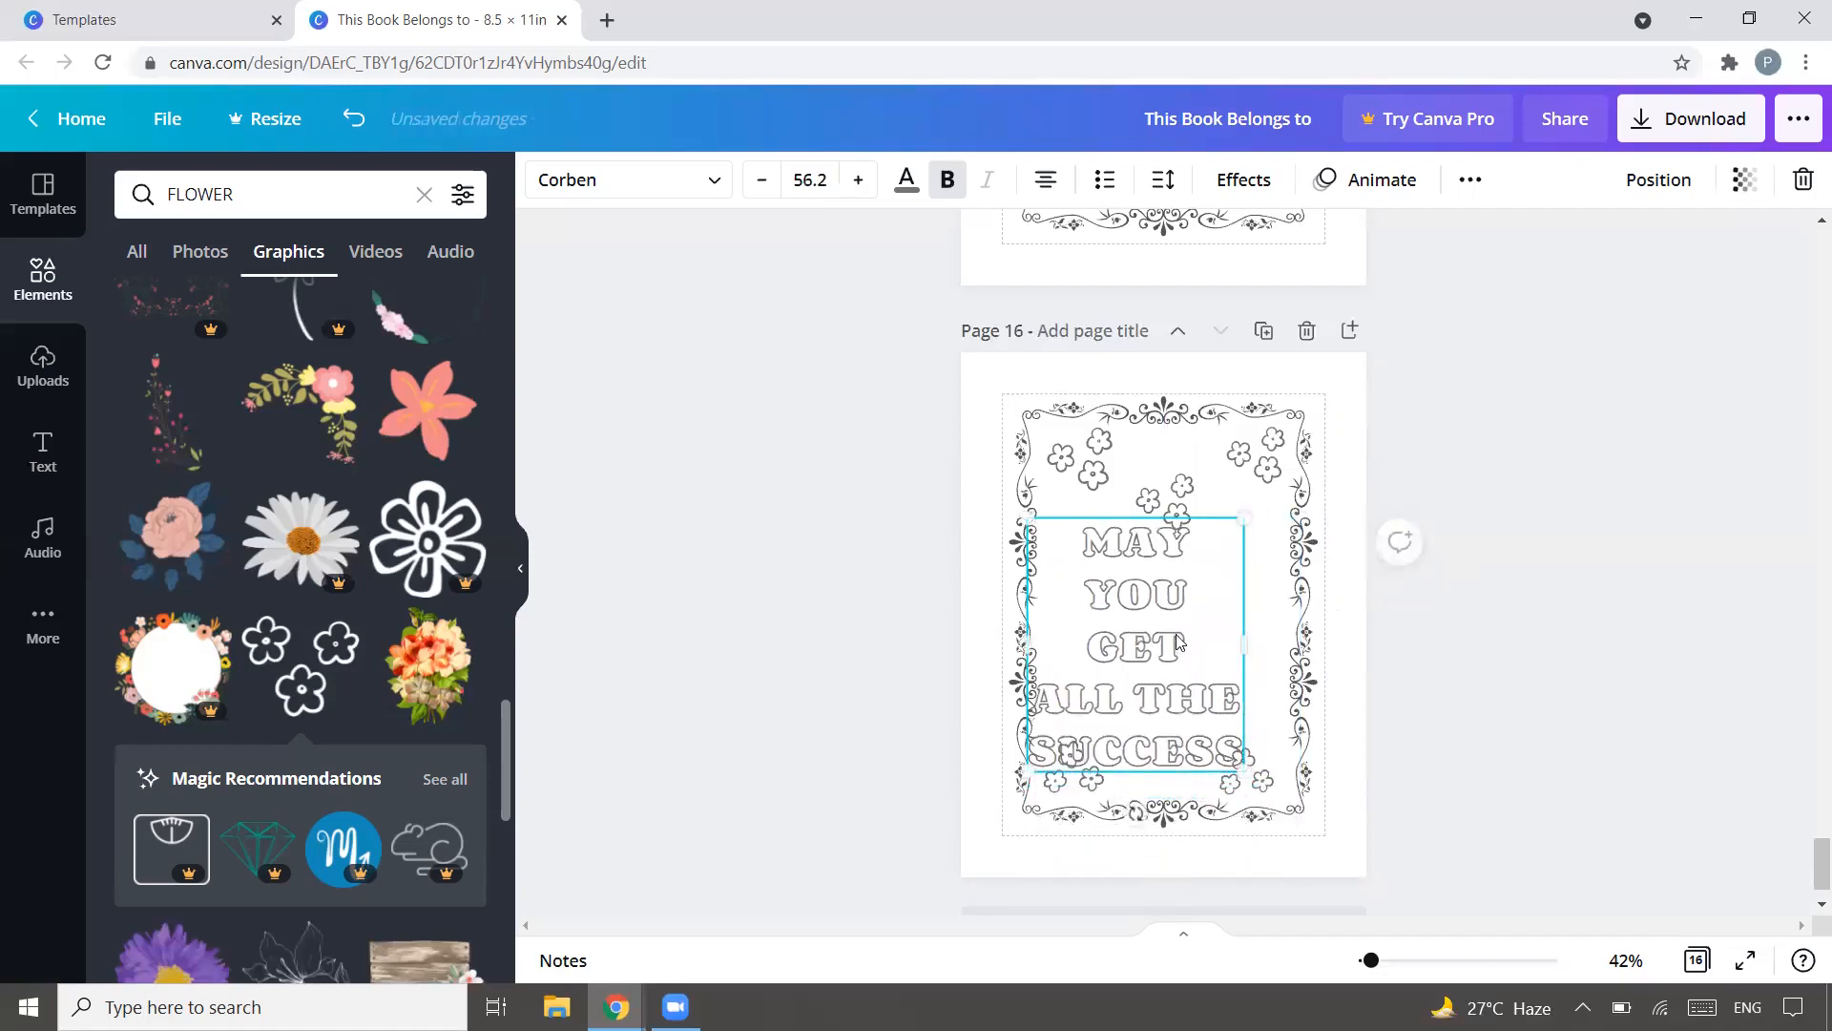
drag(1200, 639, 1234, 627)
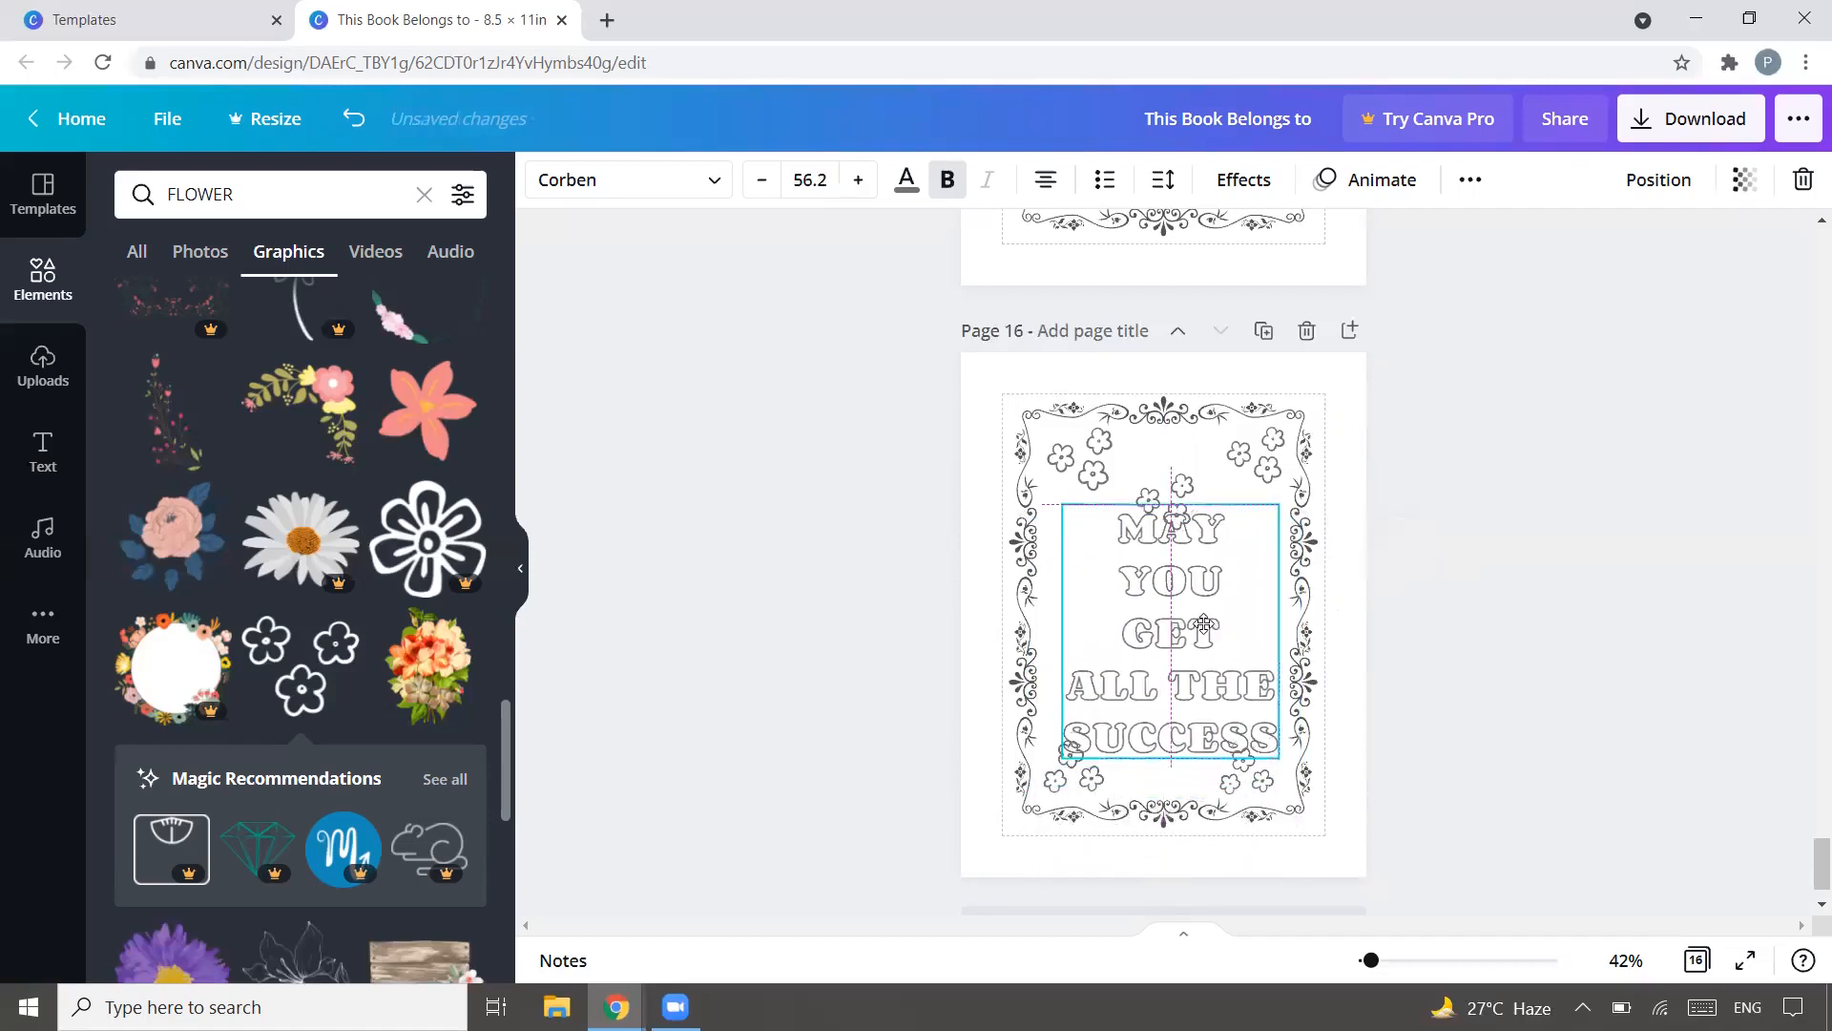
Step: Delete the flower cluster overlapping "MAY" and centre the quote between the upper and lower corner flowers
click(1170, 485)
key(Delete)
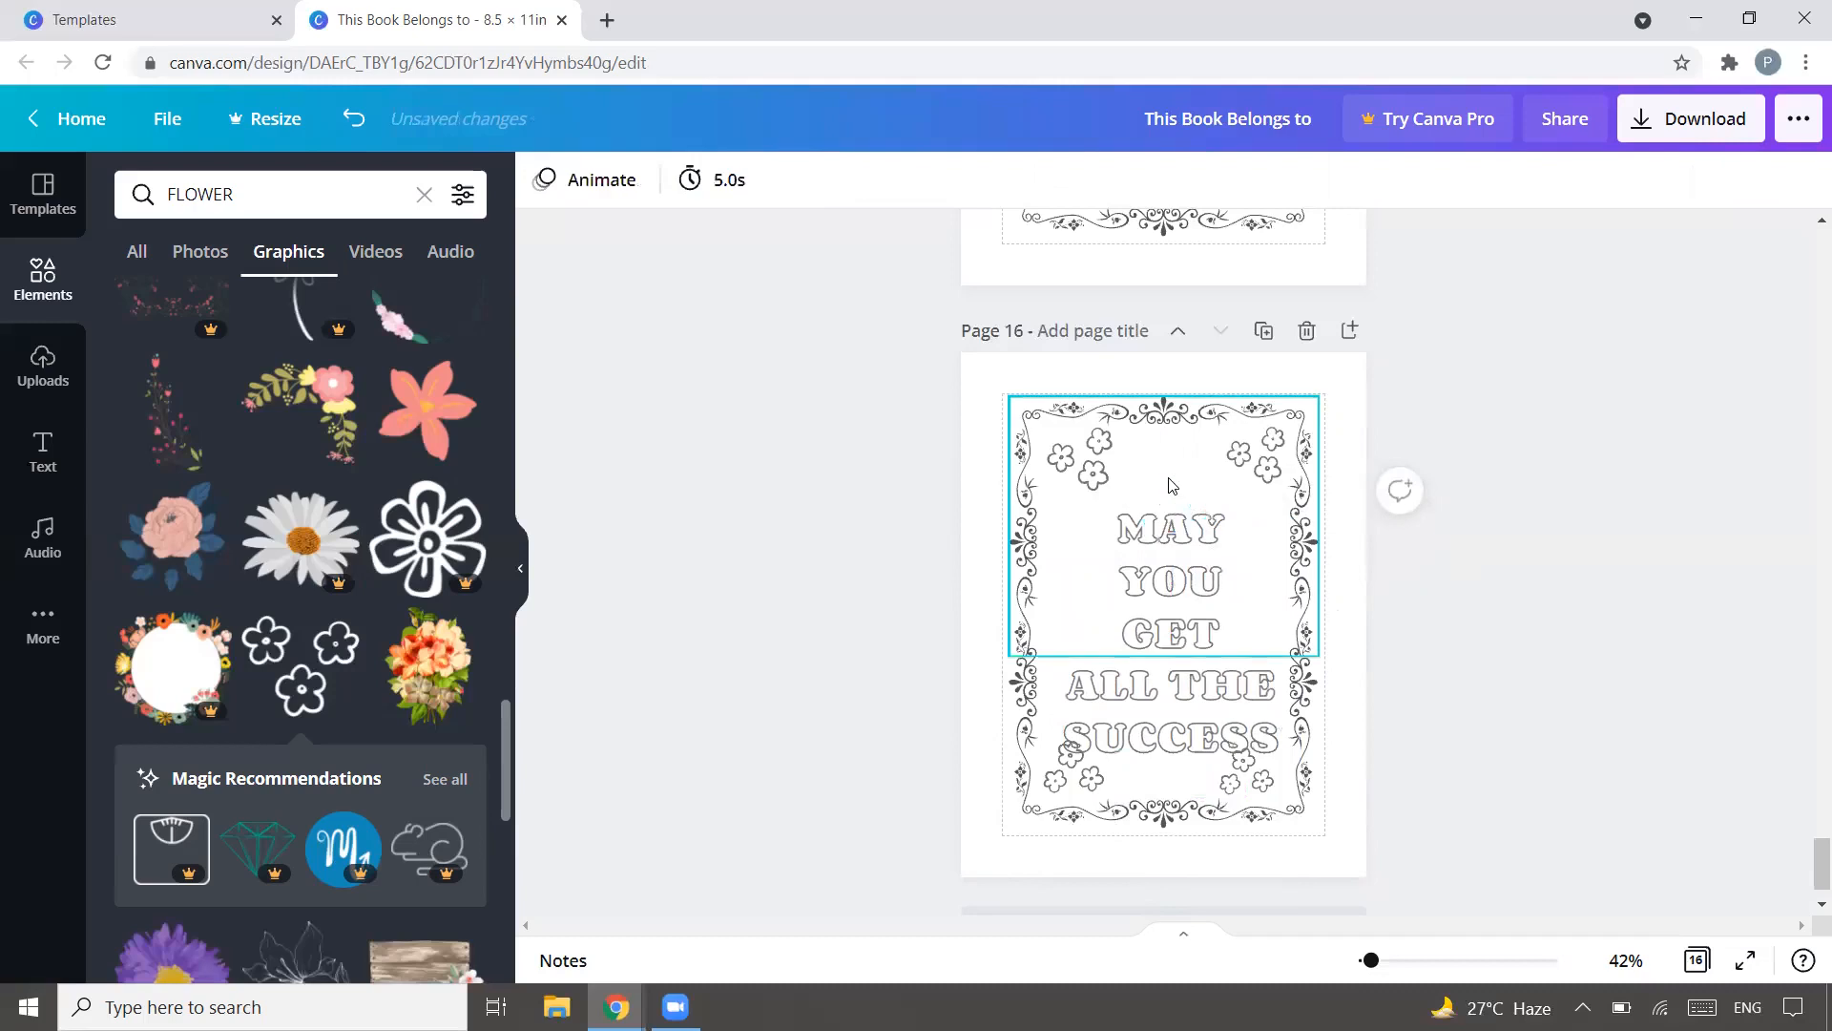
click(1168, 538)
drag(1170, 538, 1170, 507)
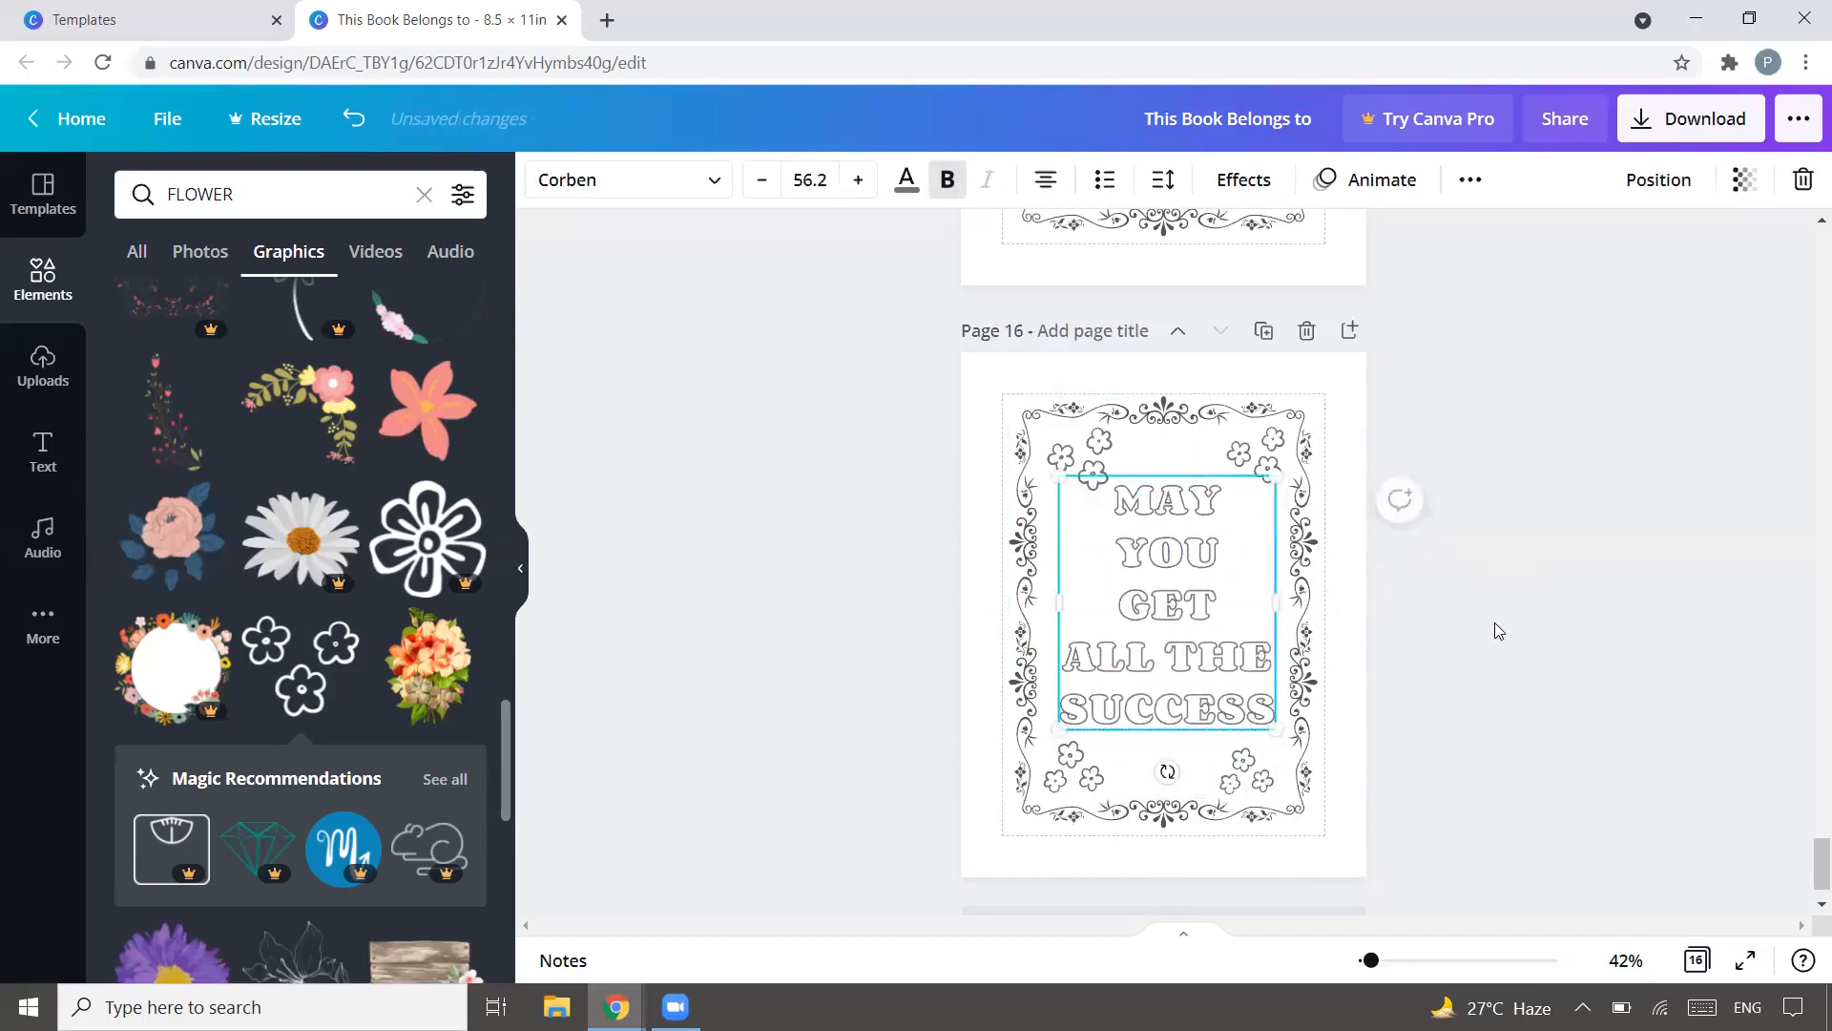
drag(1194, 599, 1194, 594)
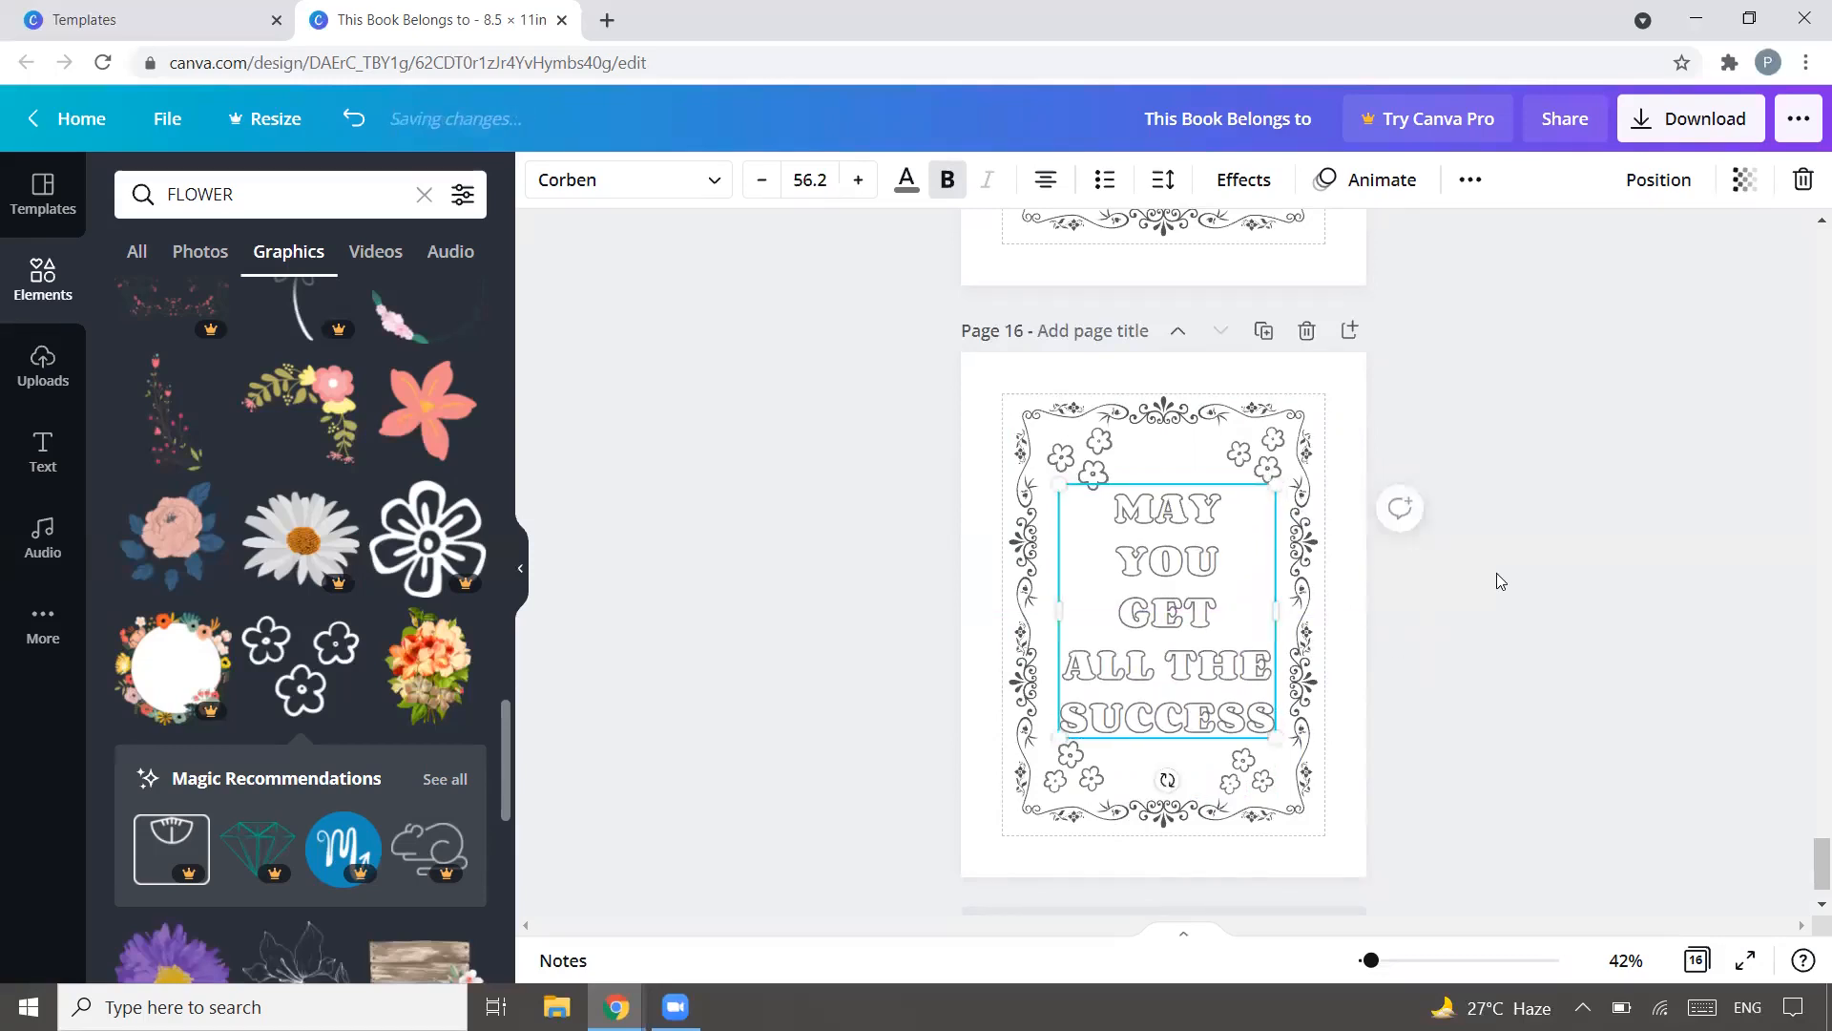
click(1497, 572)
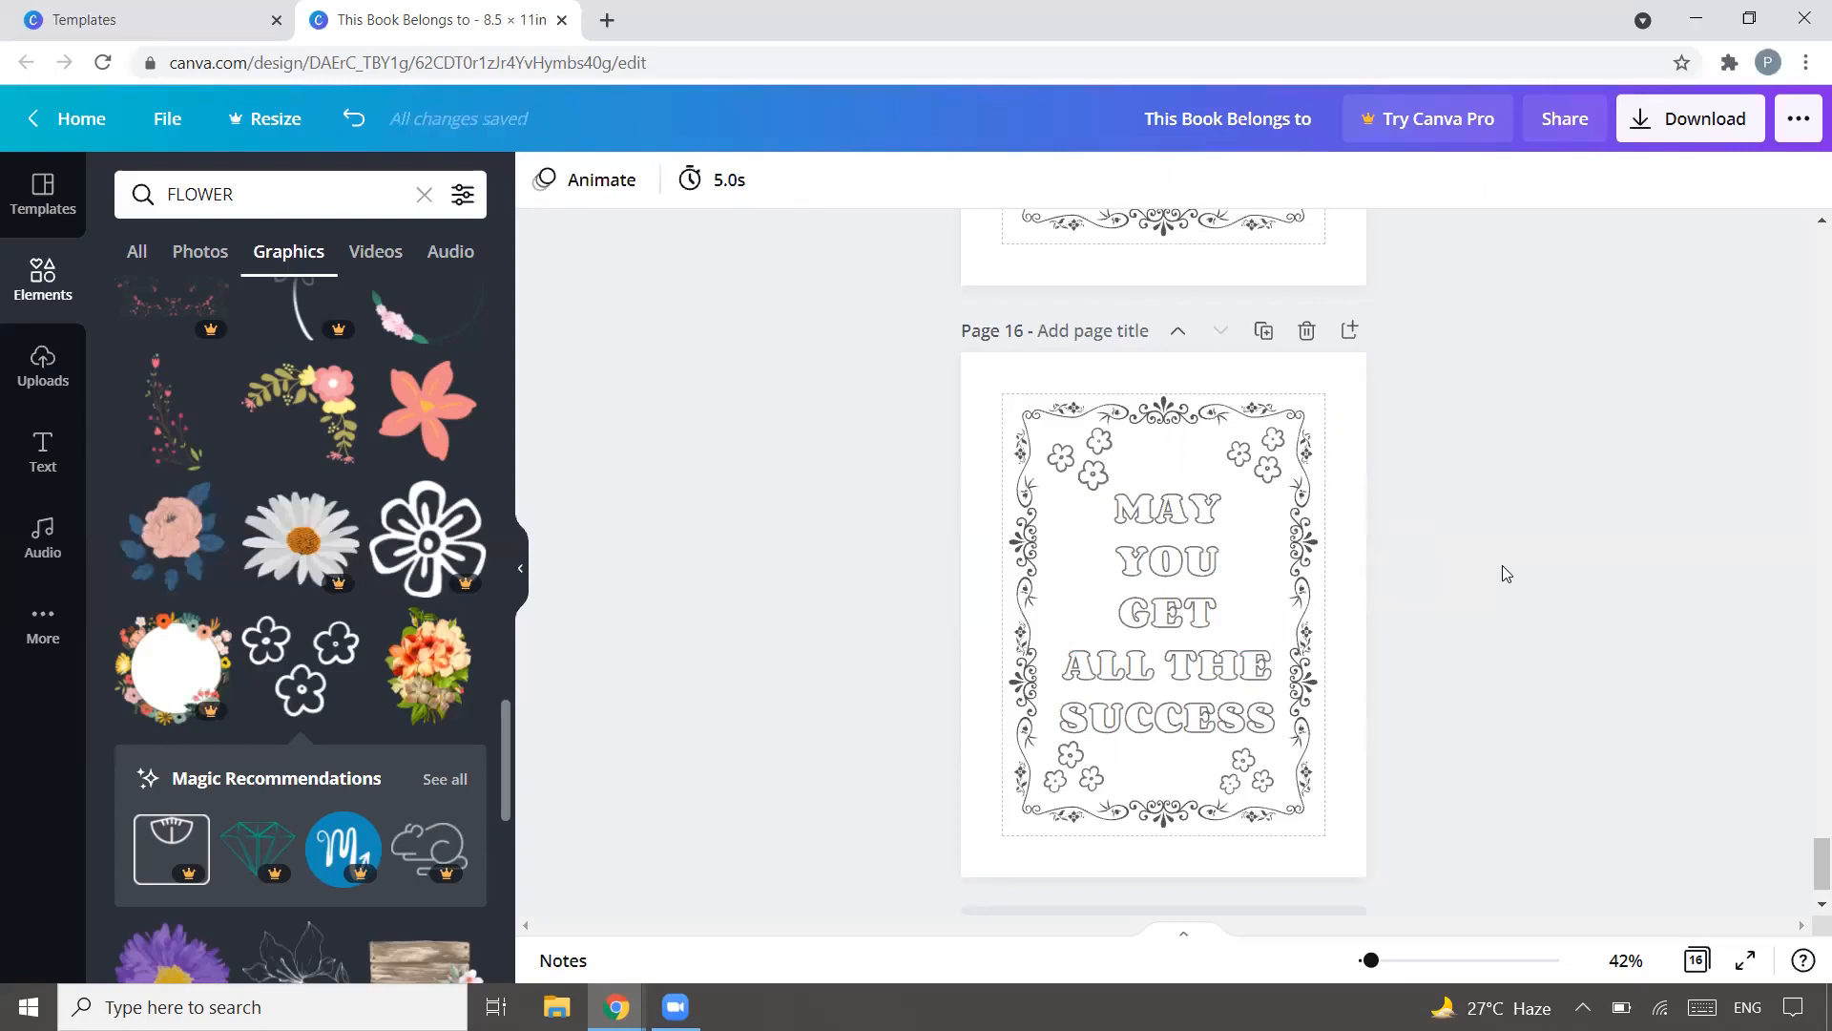
Step: Shrink the "YOU CAN DO IT" text on page 9 to a font size of about 76.1 and recentre it inside the border
scroll(1502, 601, down, 1)
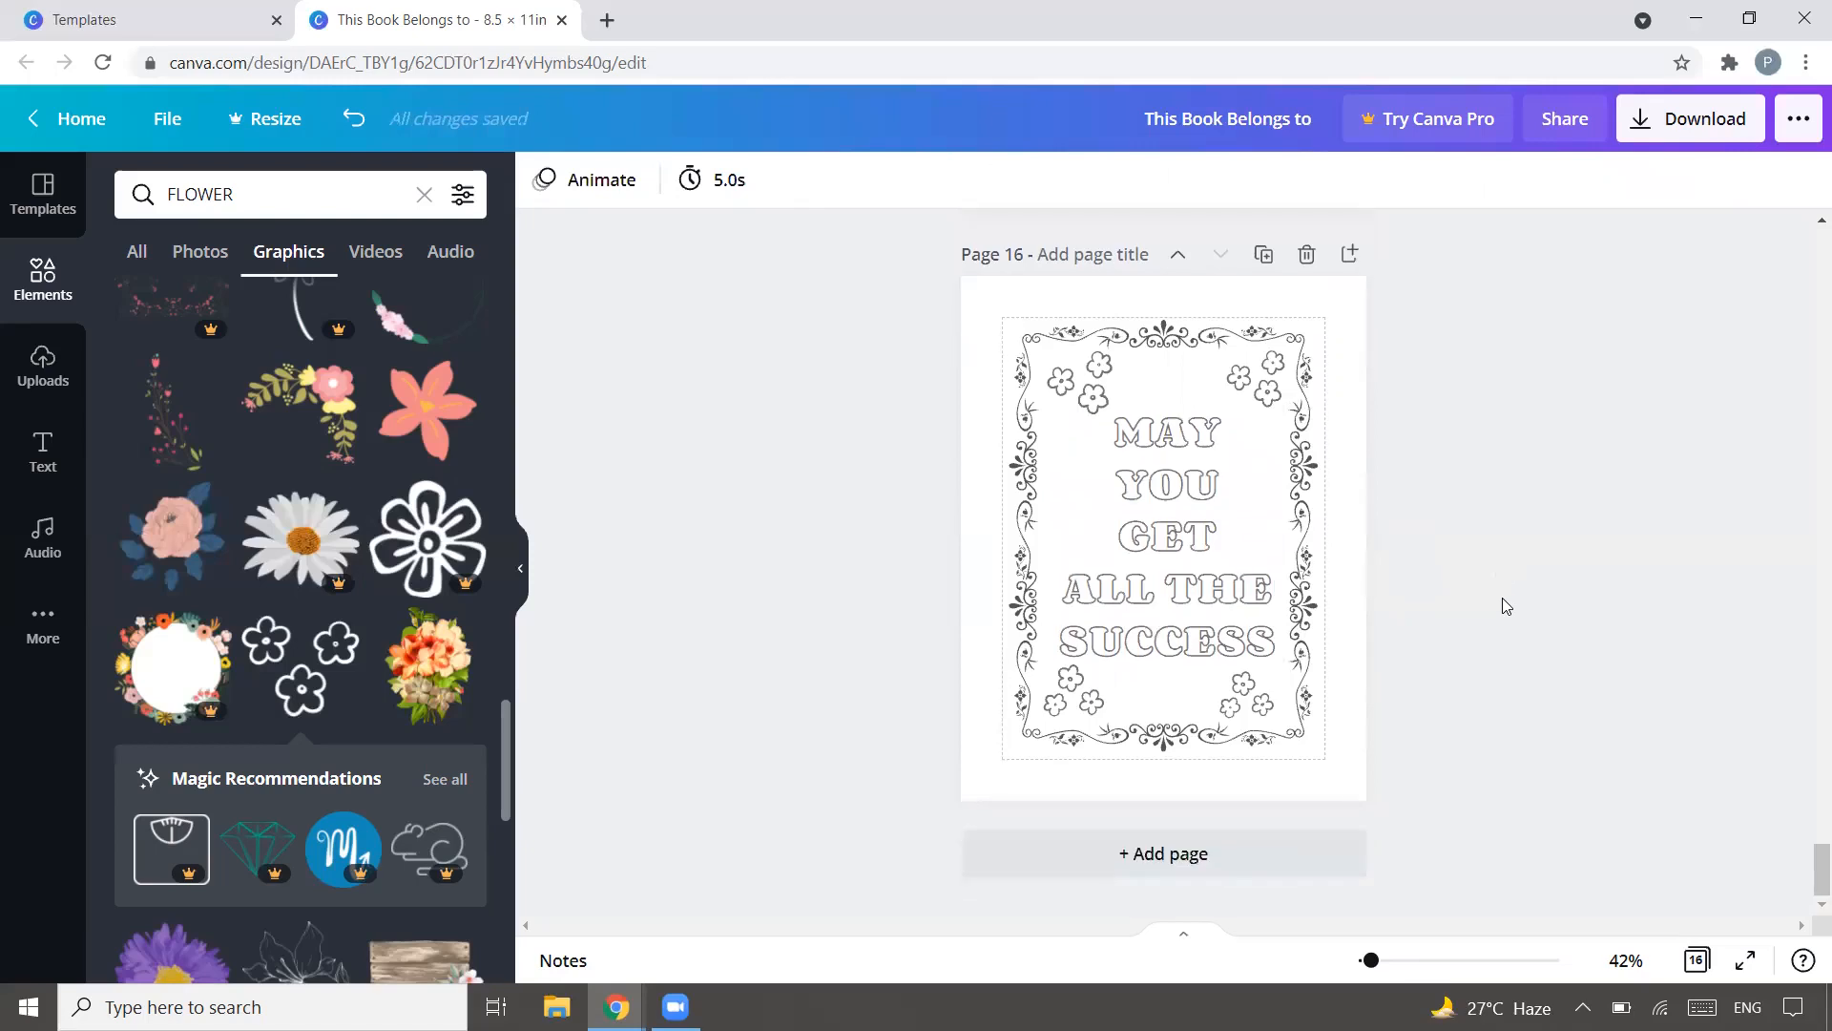
scroll(1502, 598, up, 5)
scroll(1494, 573, up, 10)
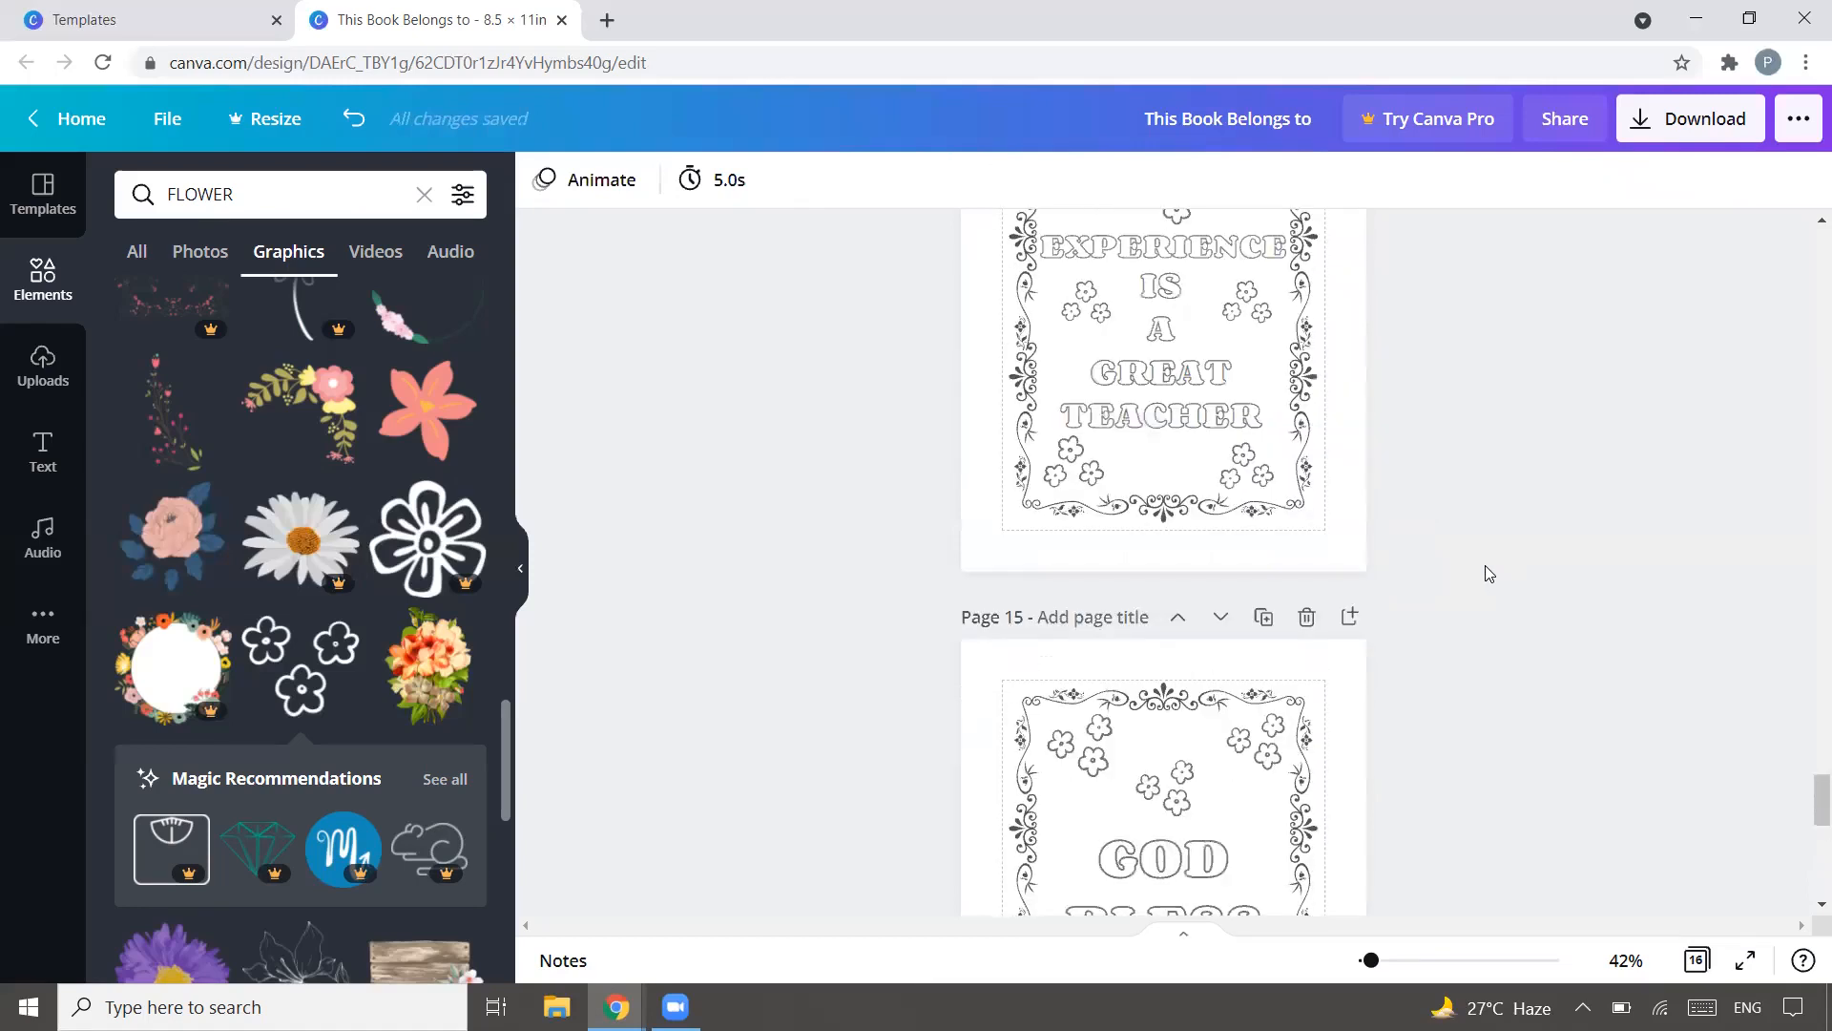
scroll(1489, 573, up, 20)
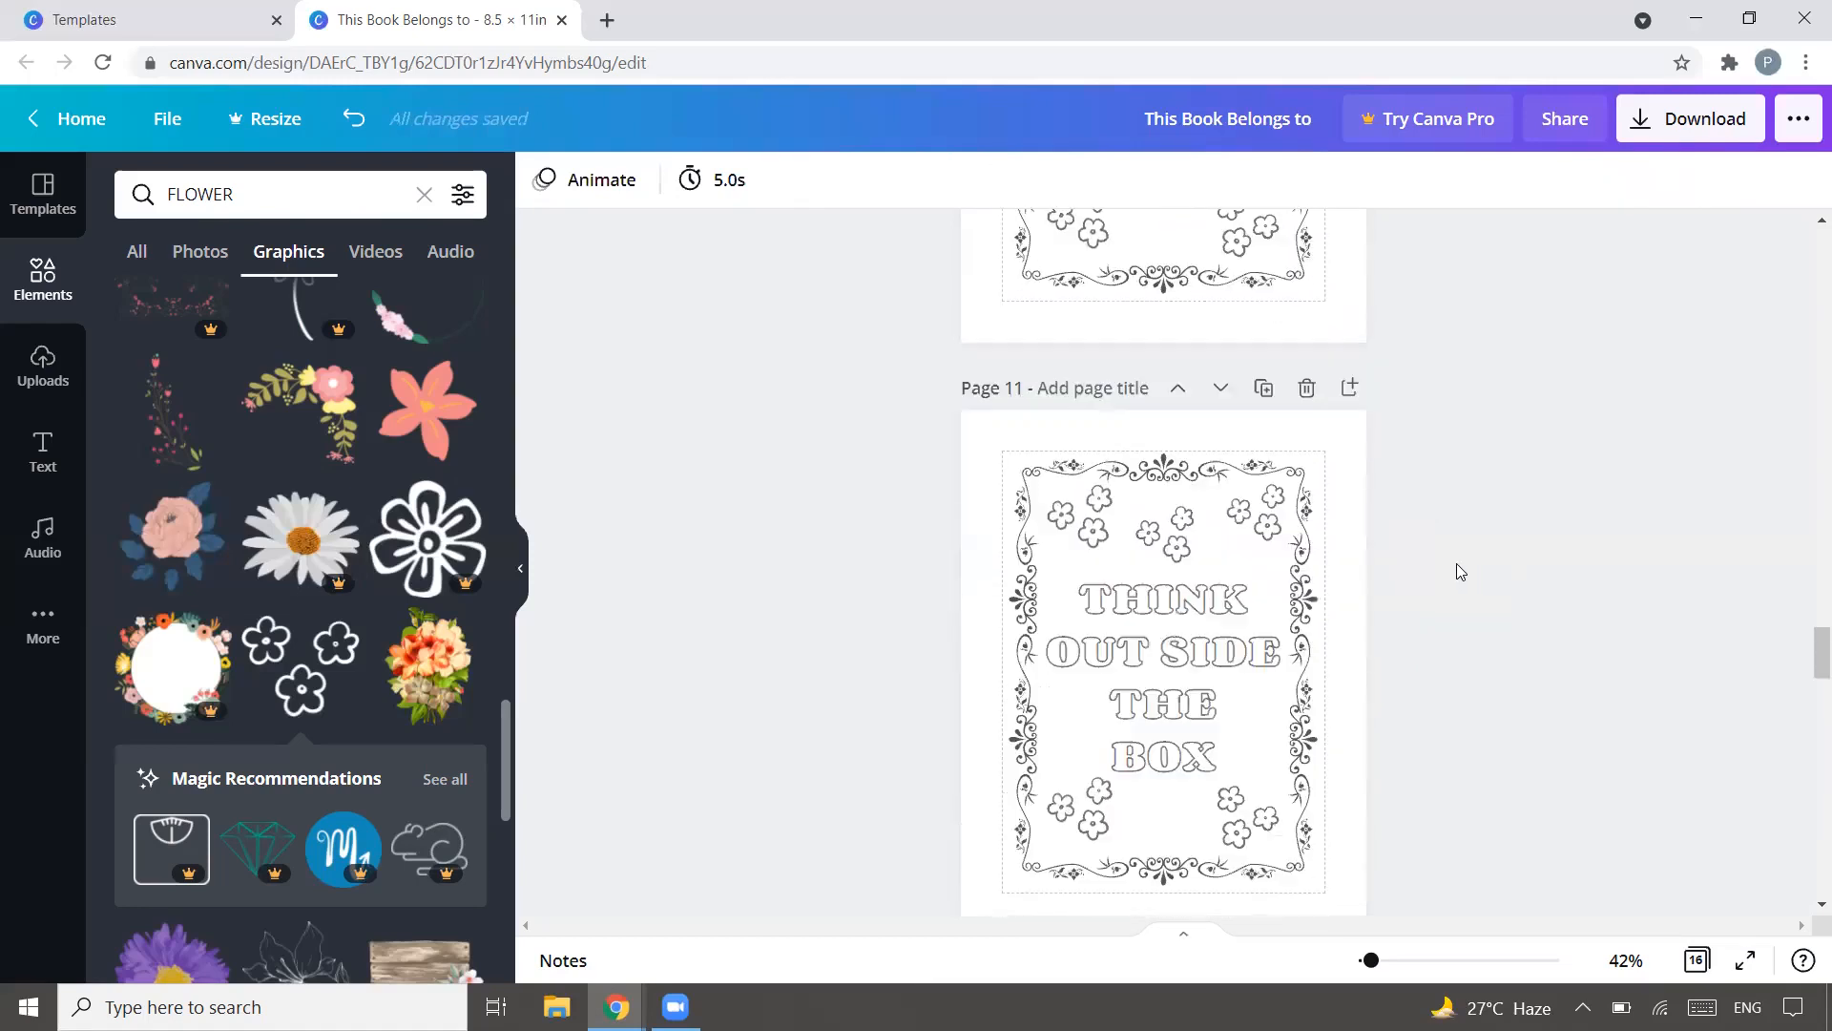
scroll(1456, 571, up, 17)
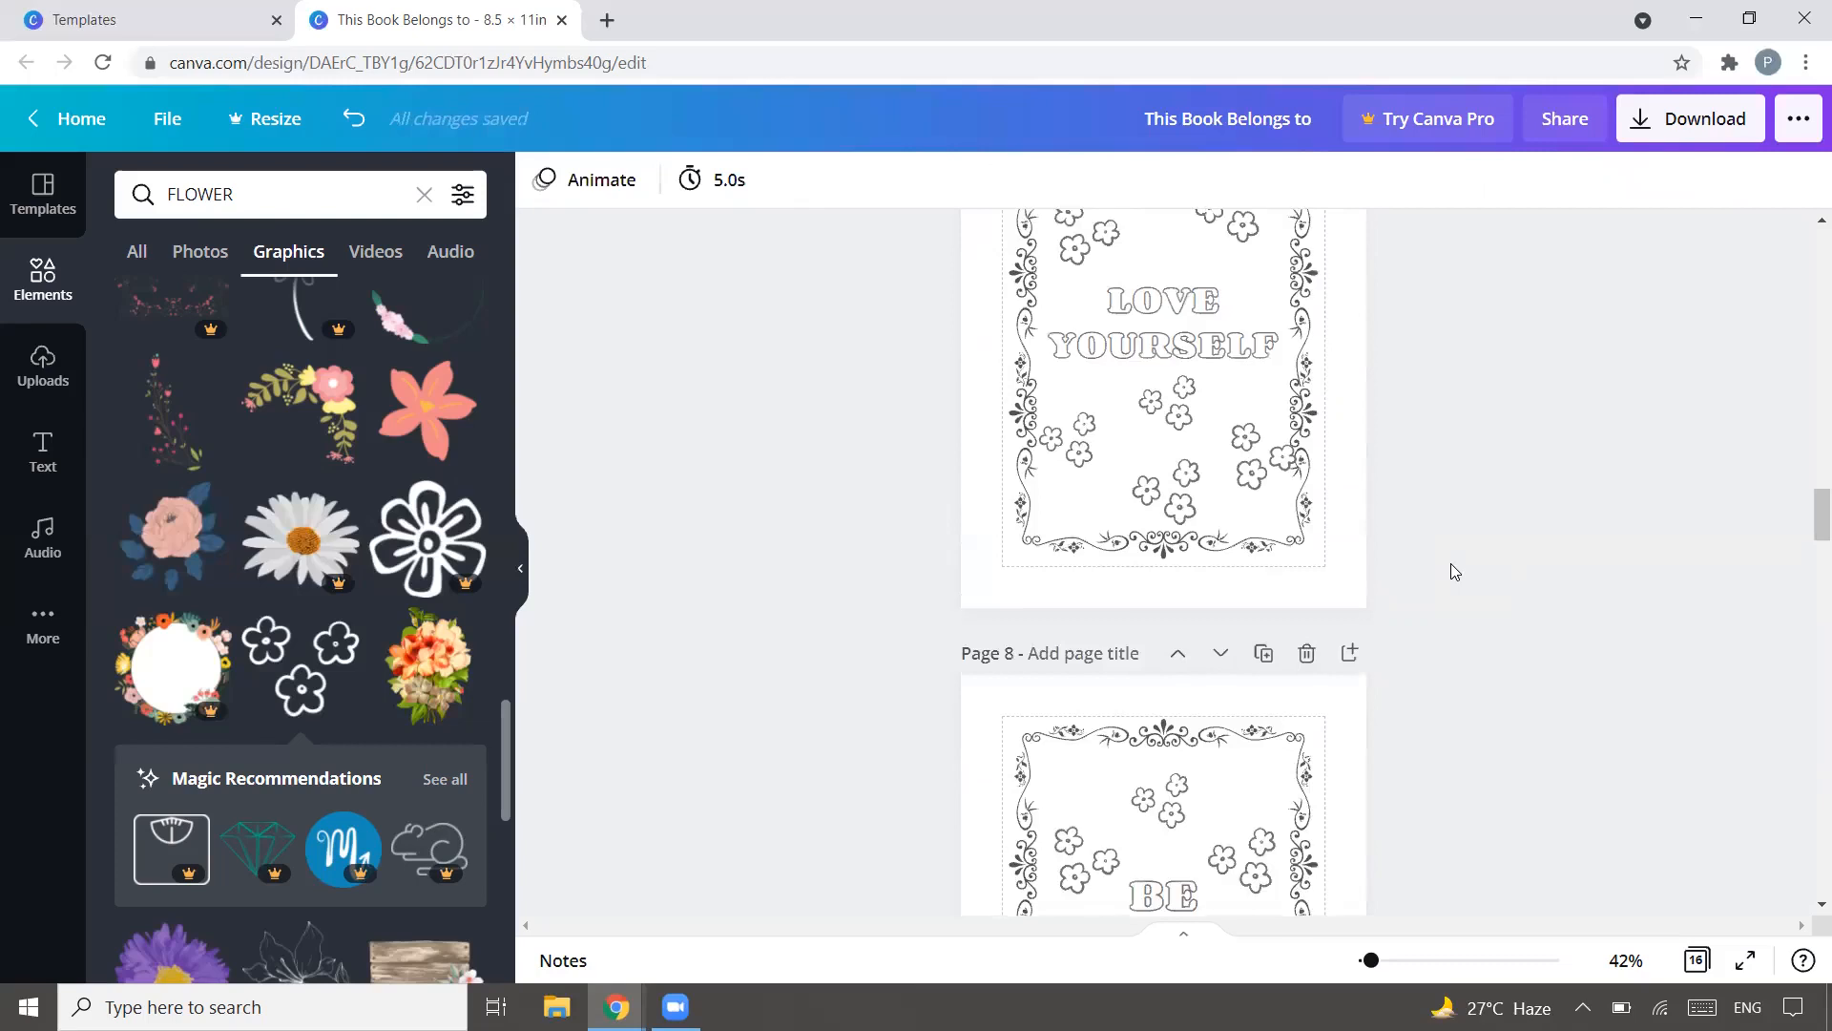
scroll(1445, 563, down, 15)
scroll(1474, 574, up, 2)
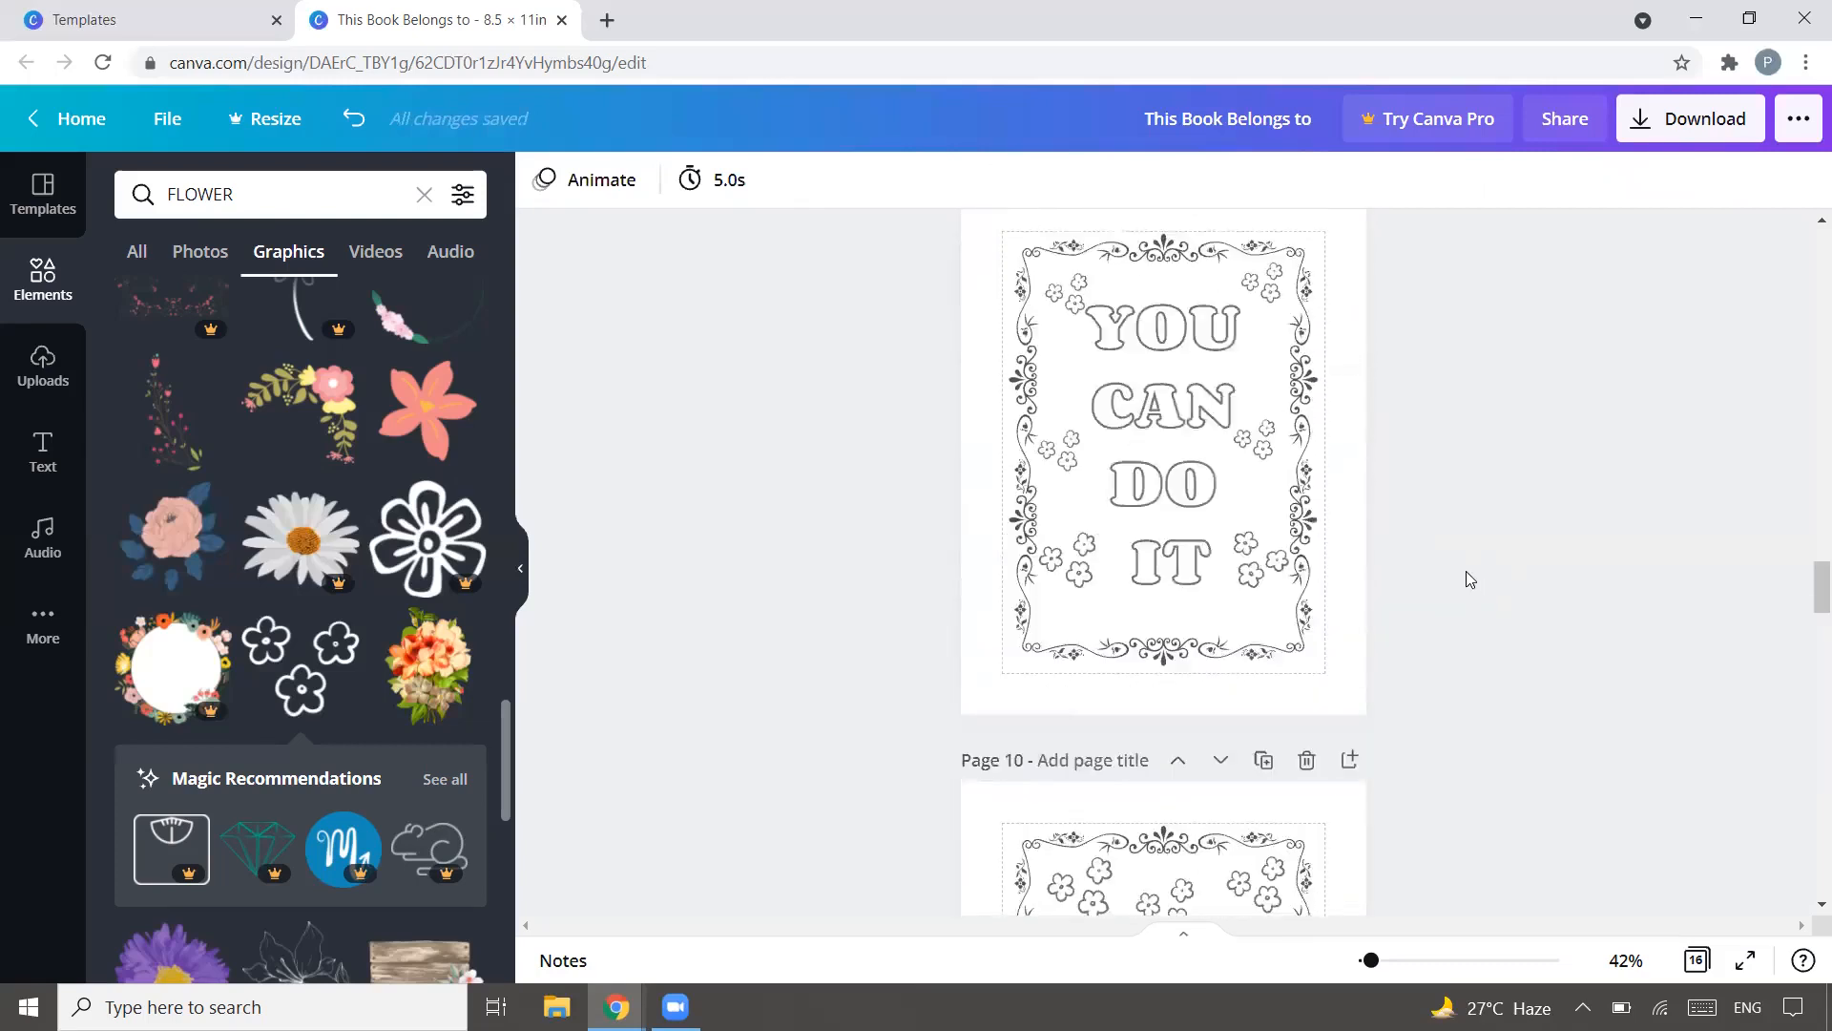
click(1156, 449)
drag(1231, 582, 1225, 563)
drag(1163, 421, 1180, 464)
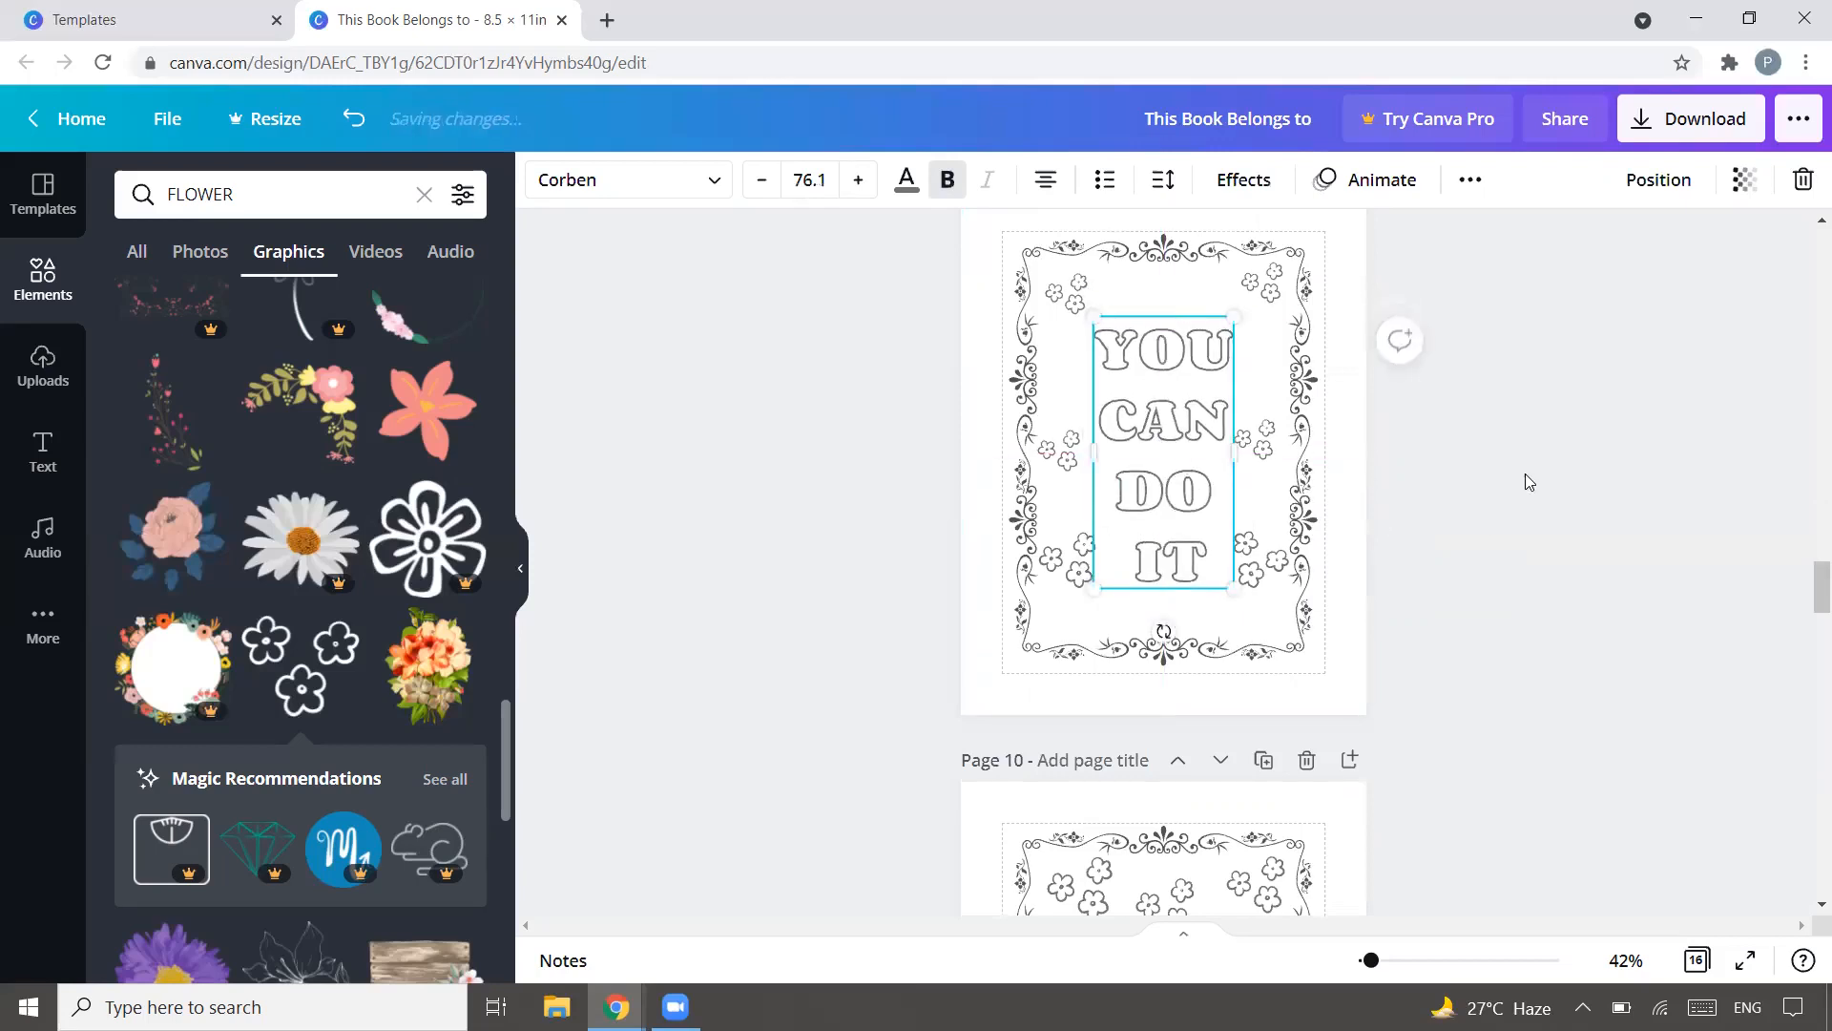
click(1525, 474)
Step: Insert a blank page directly after the "This Book Belongs to" page
scroll(1532, 487, up, 8)
scroll(1525, 496, up, 15)
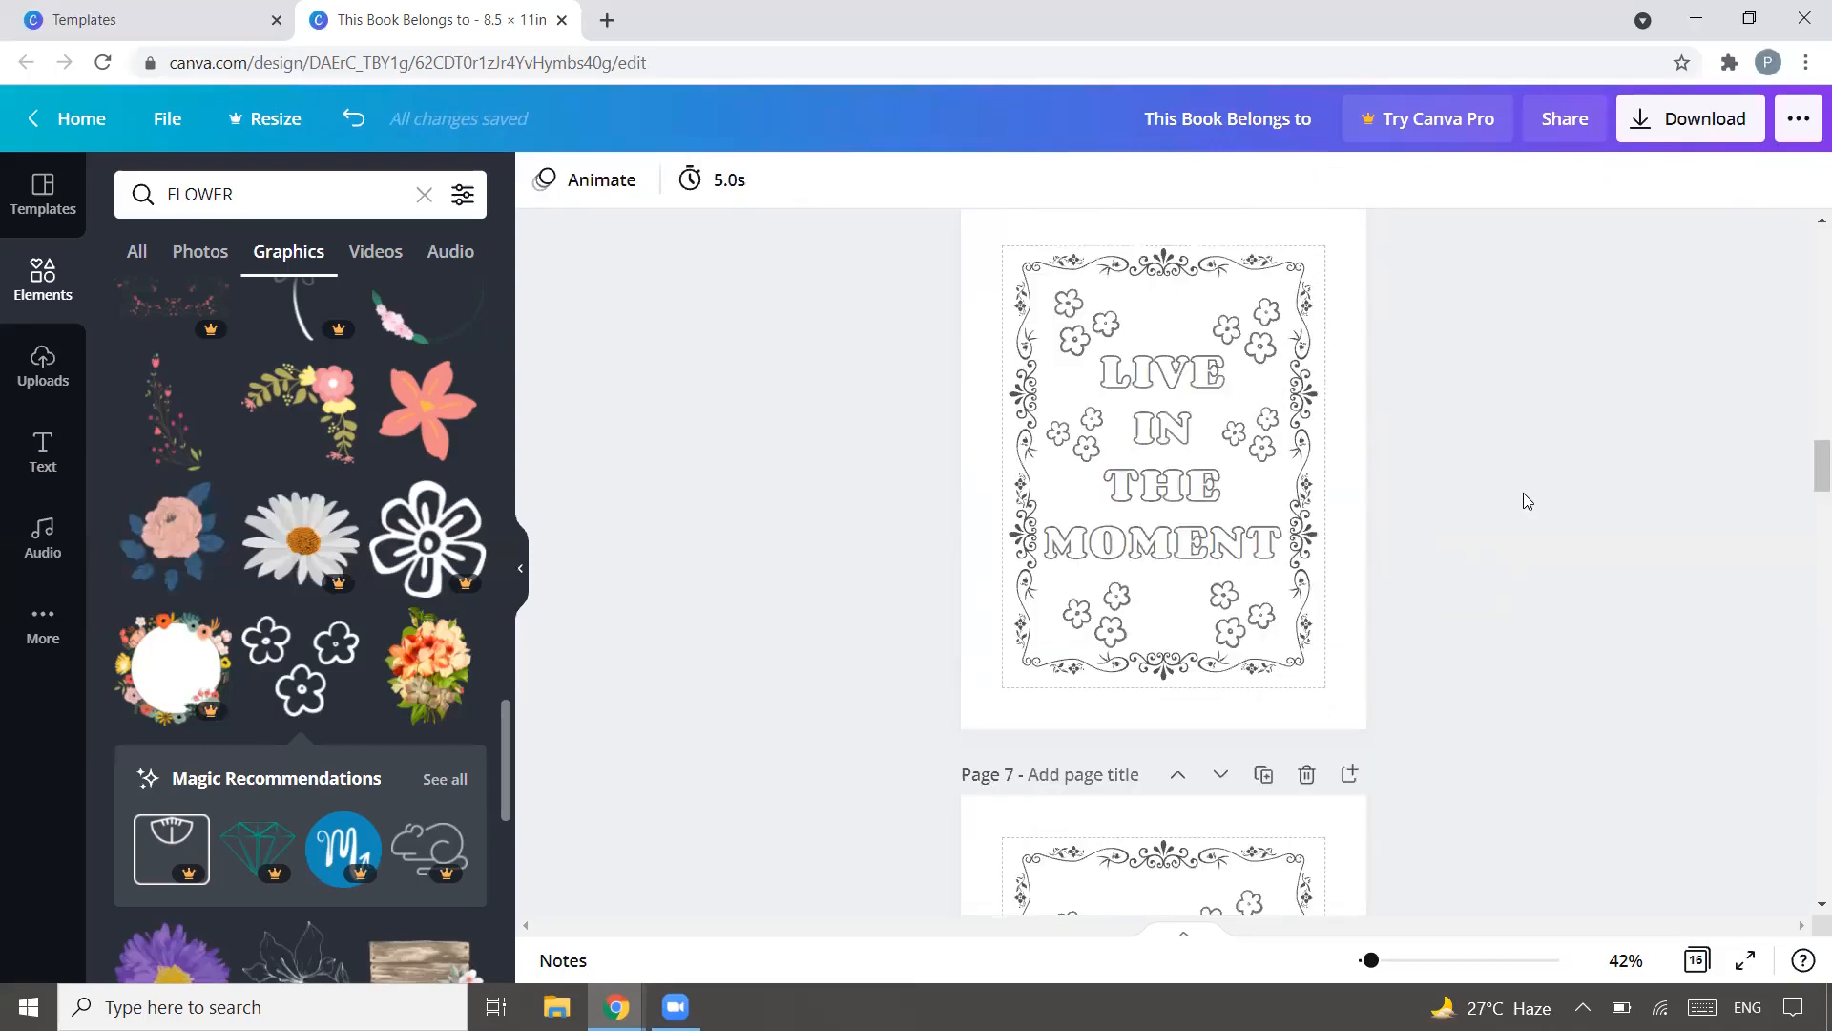
scroll(1515, 493, up, 12)
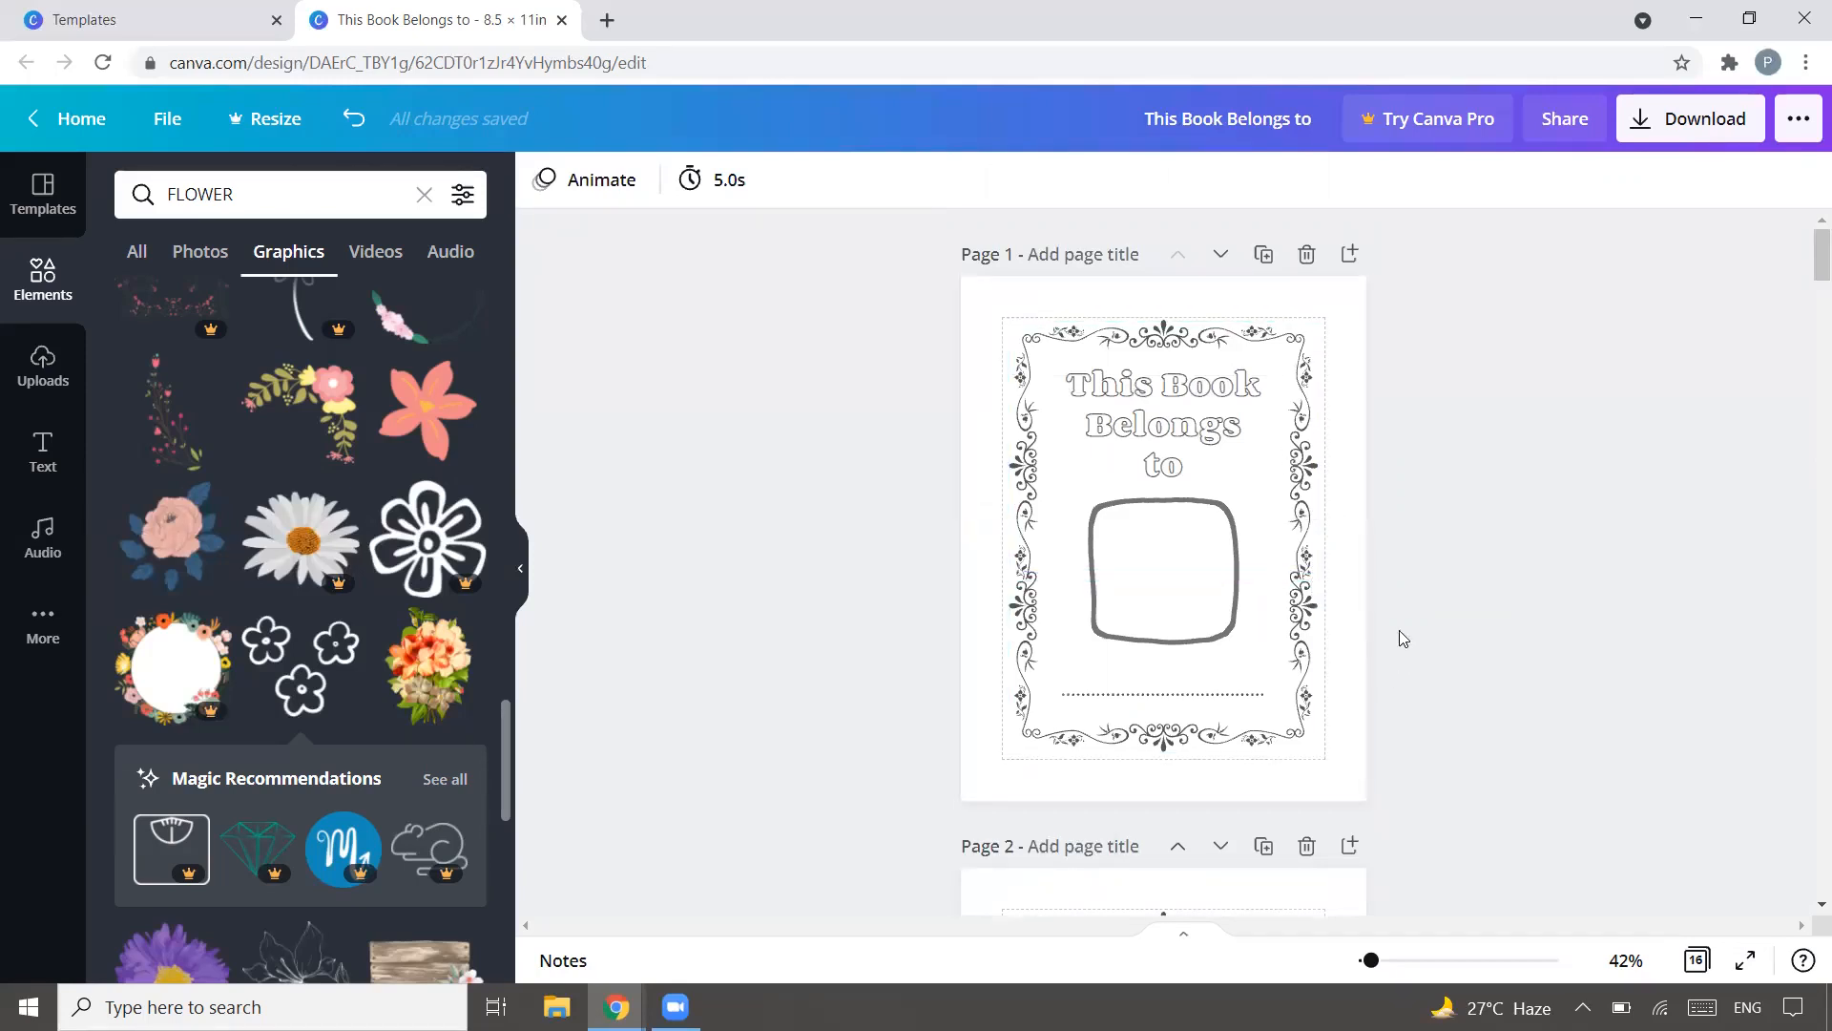
scroll(1393, 607, down, 1)
scroll(1393, 605, up, 1)
click(1350, 254)
scroll(1235, 488, up, 4)
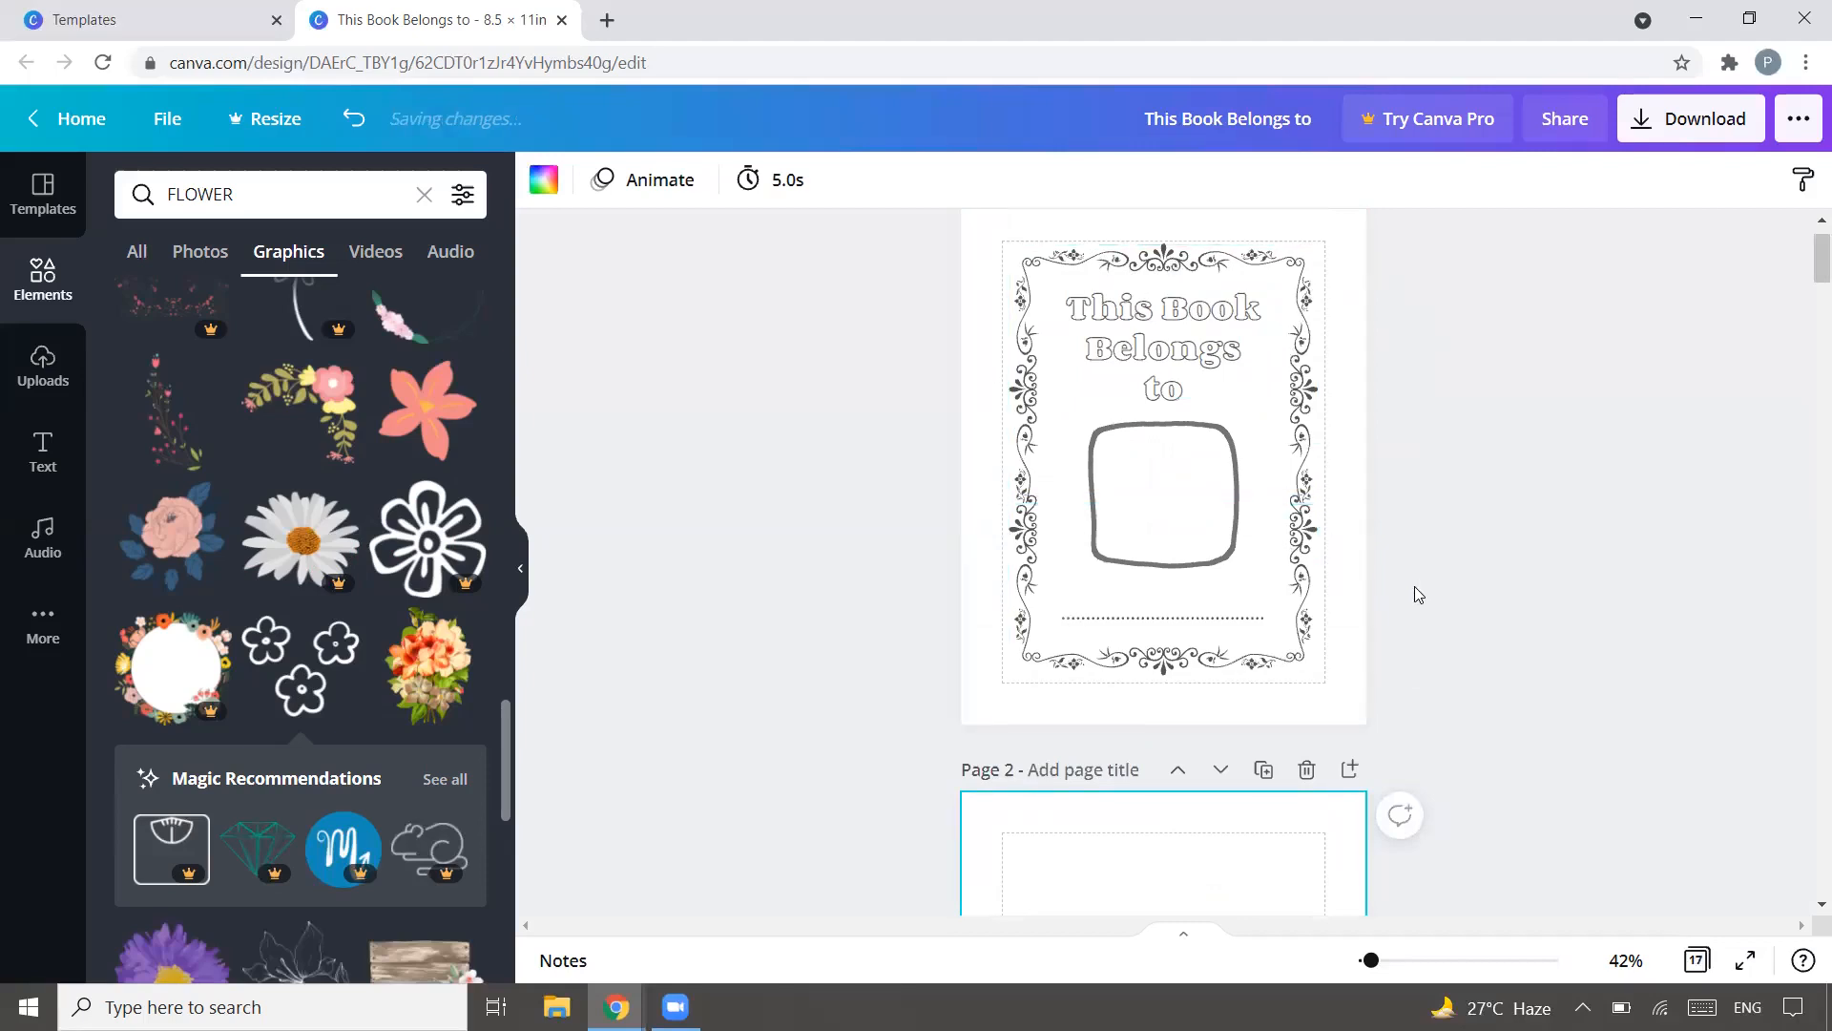
scroll(1415, 586, down, 2)
scroll(1176, 649, up, 2)
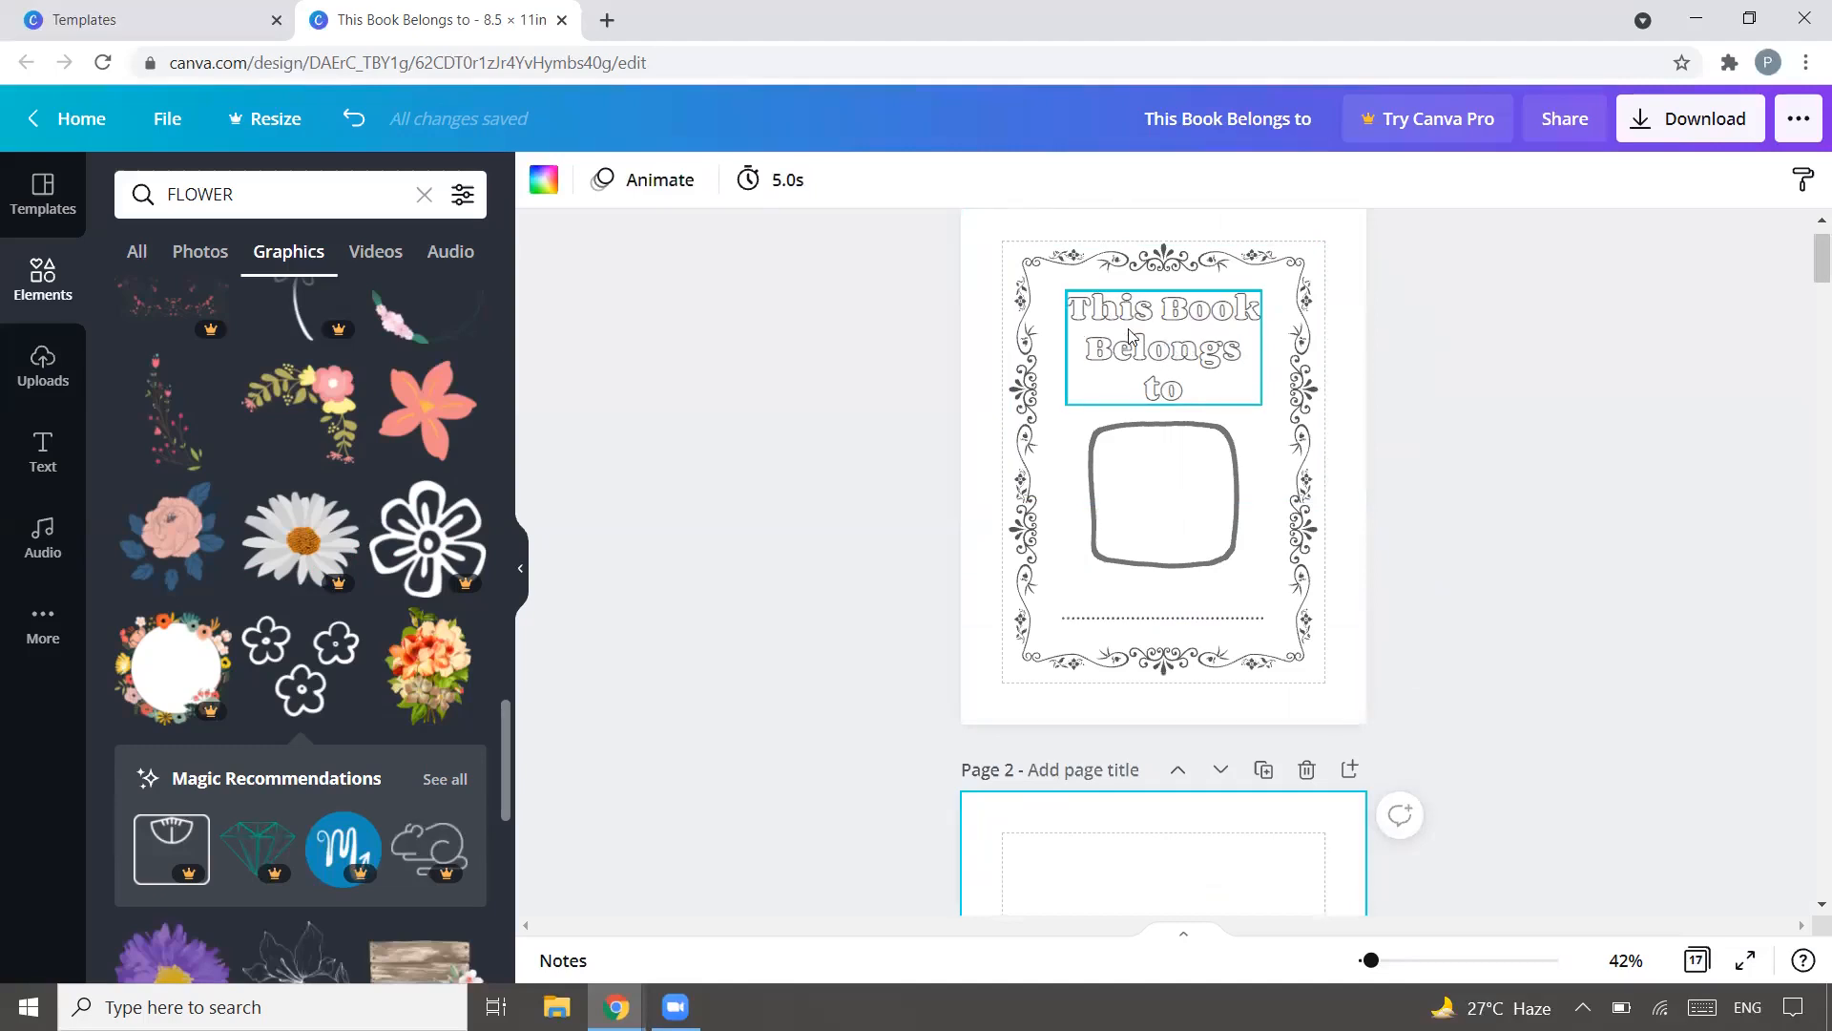
scroll(1183, 399, down, 8)
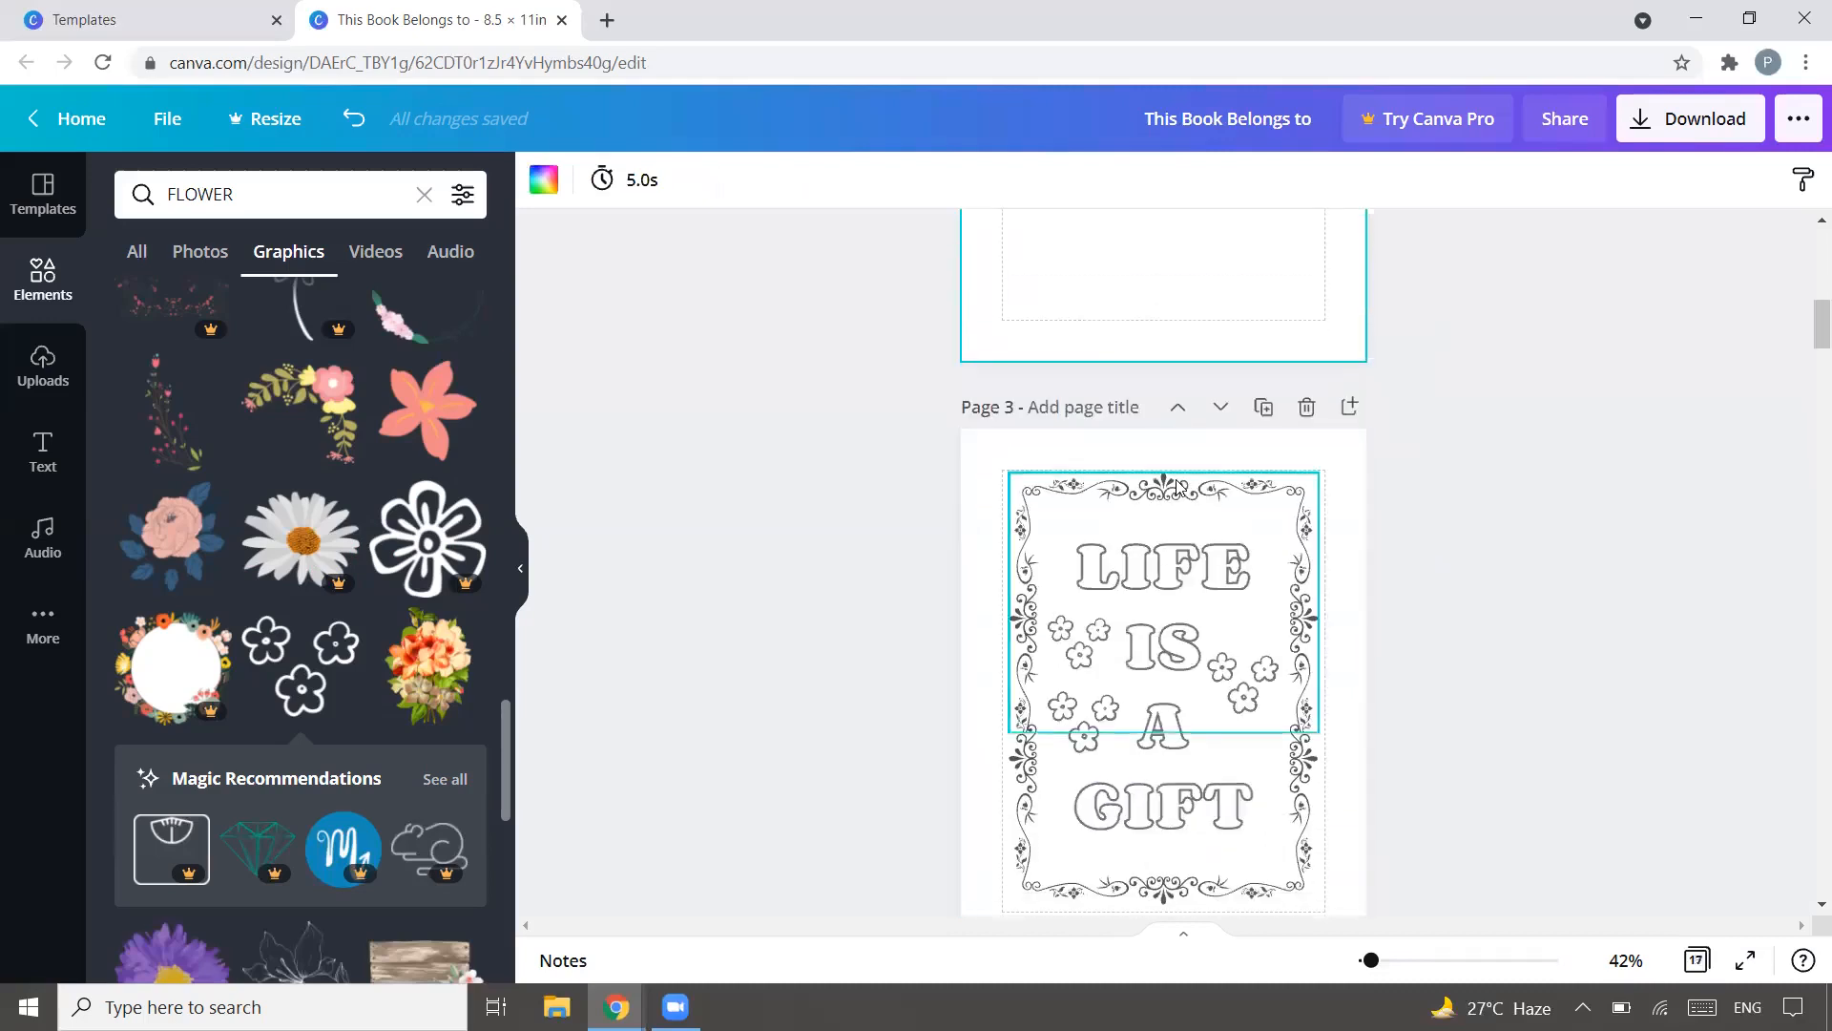
scroll(1160, 439, down, 2)
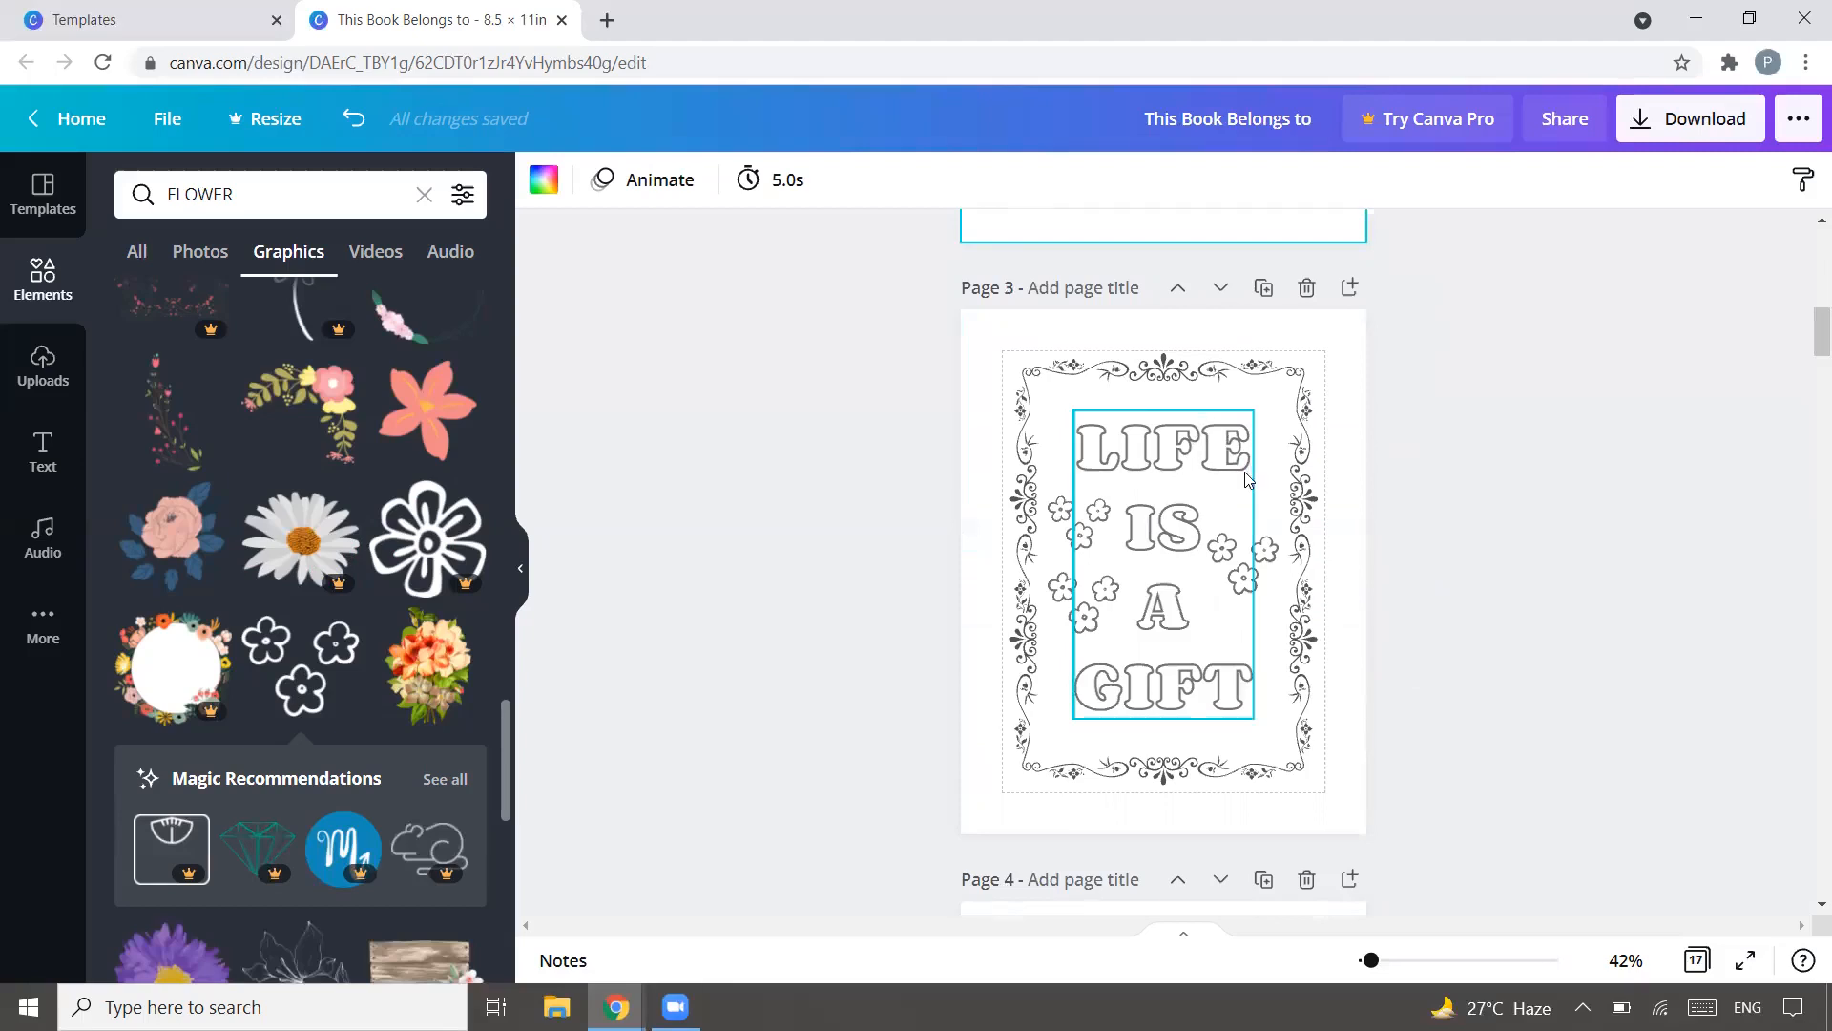
scroll(1247, 474, up, 8)
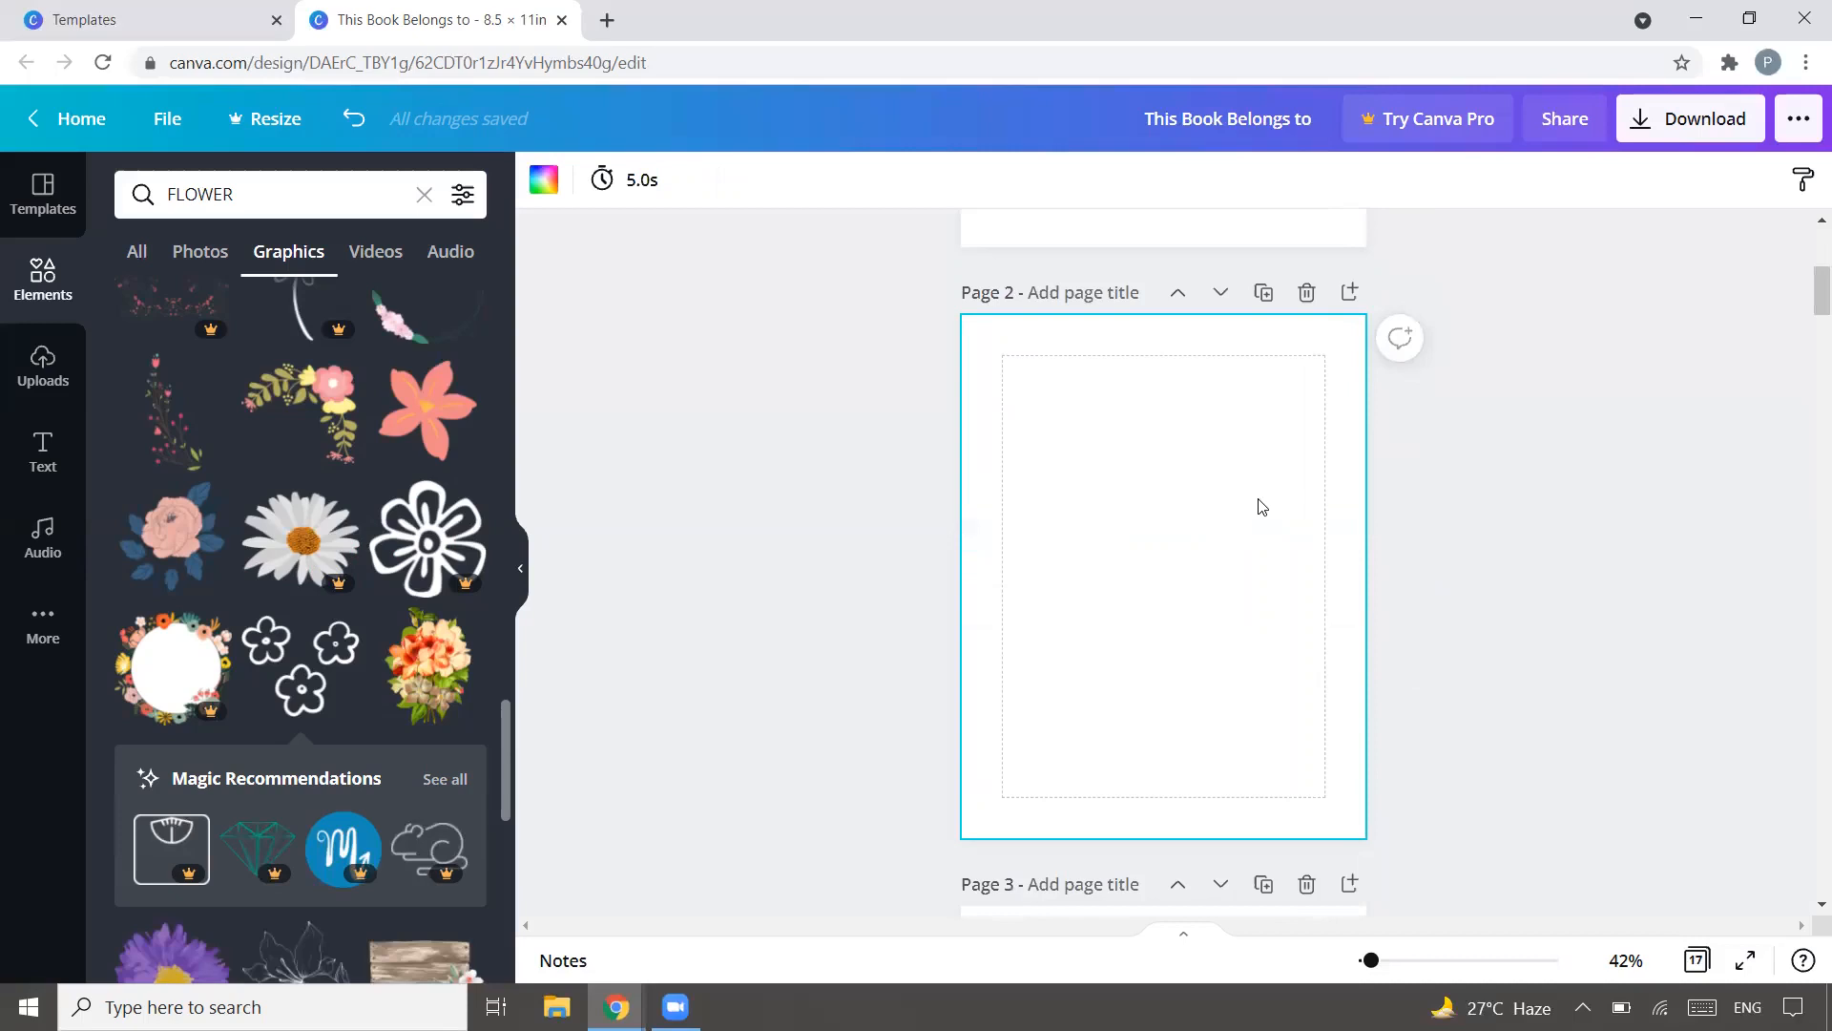
Step: Insert a blank page after each of the "LIFE IS A GIFT", "LIFE IS AWESOME" and "BELIEVE IN YOU" pages
scroll(1260, 507, down, 4)
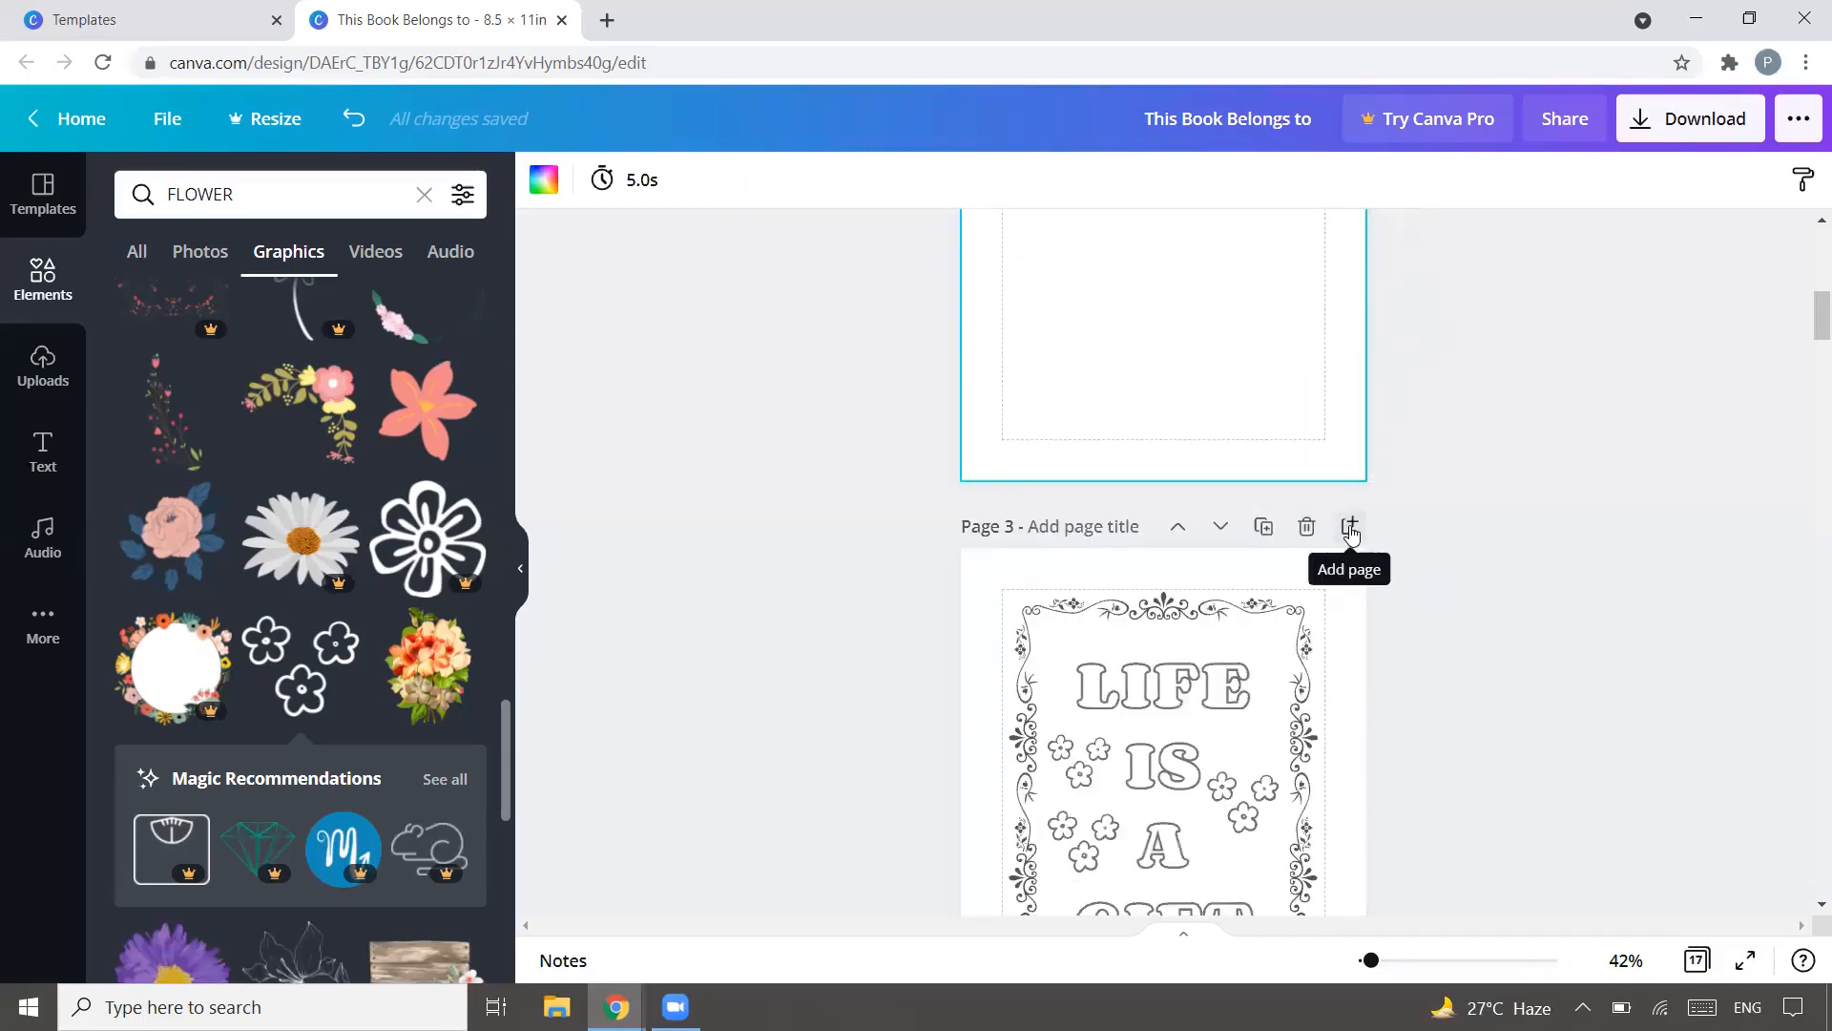
click(1349, 527)
scroll(1349, 525, down, 4)
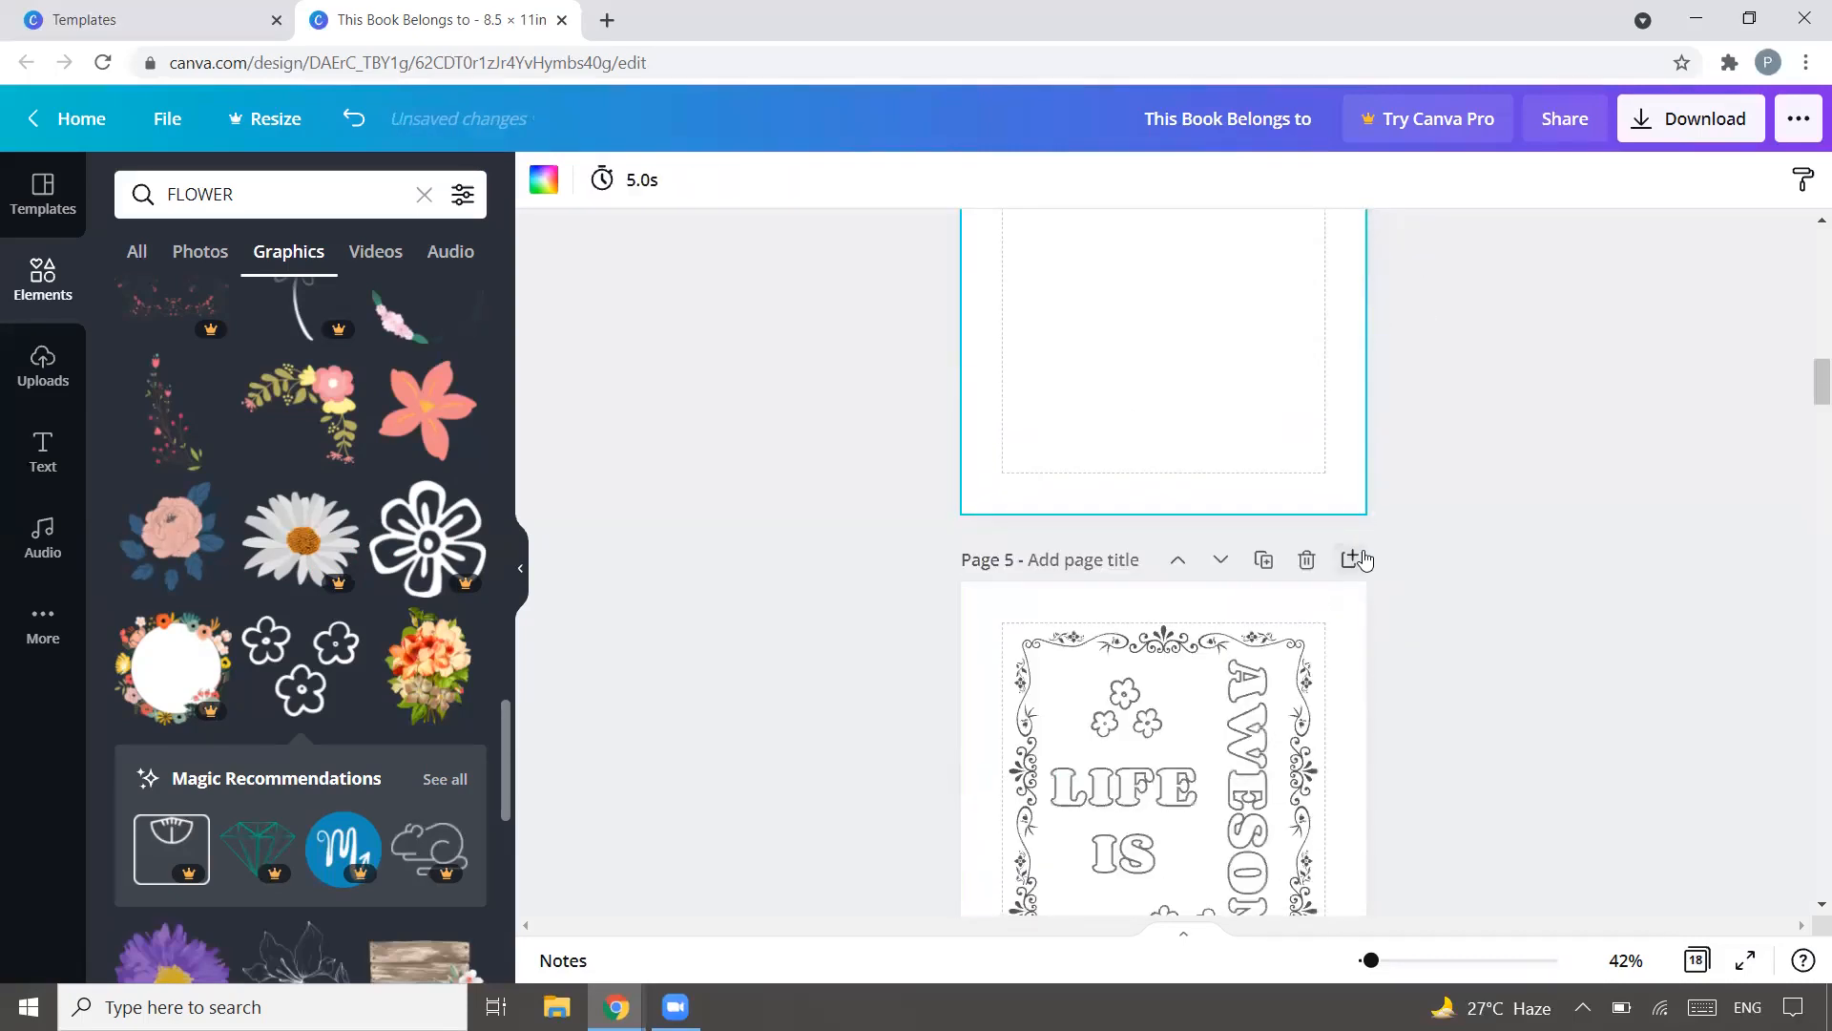
click(1349, 567)
scroll(1395, 558, down, 2)
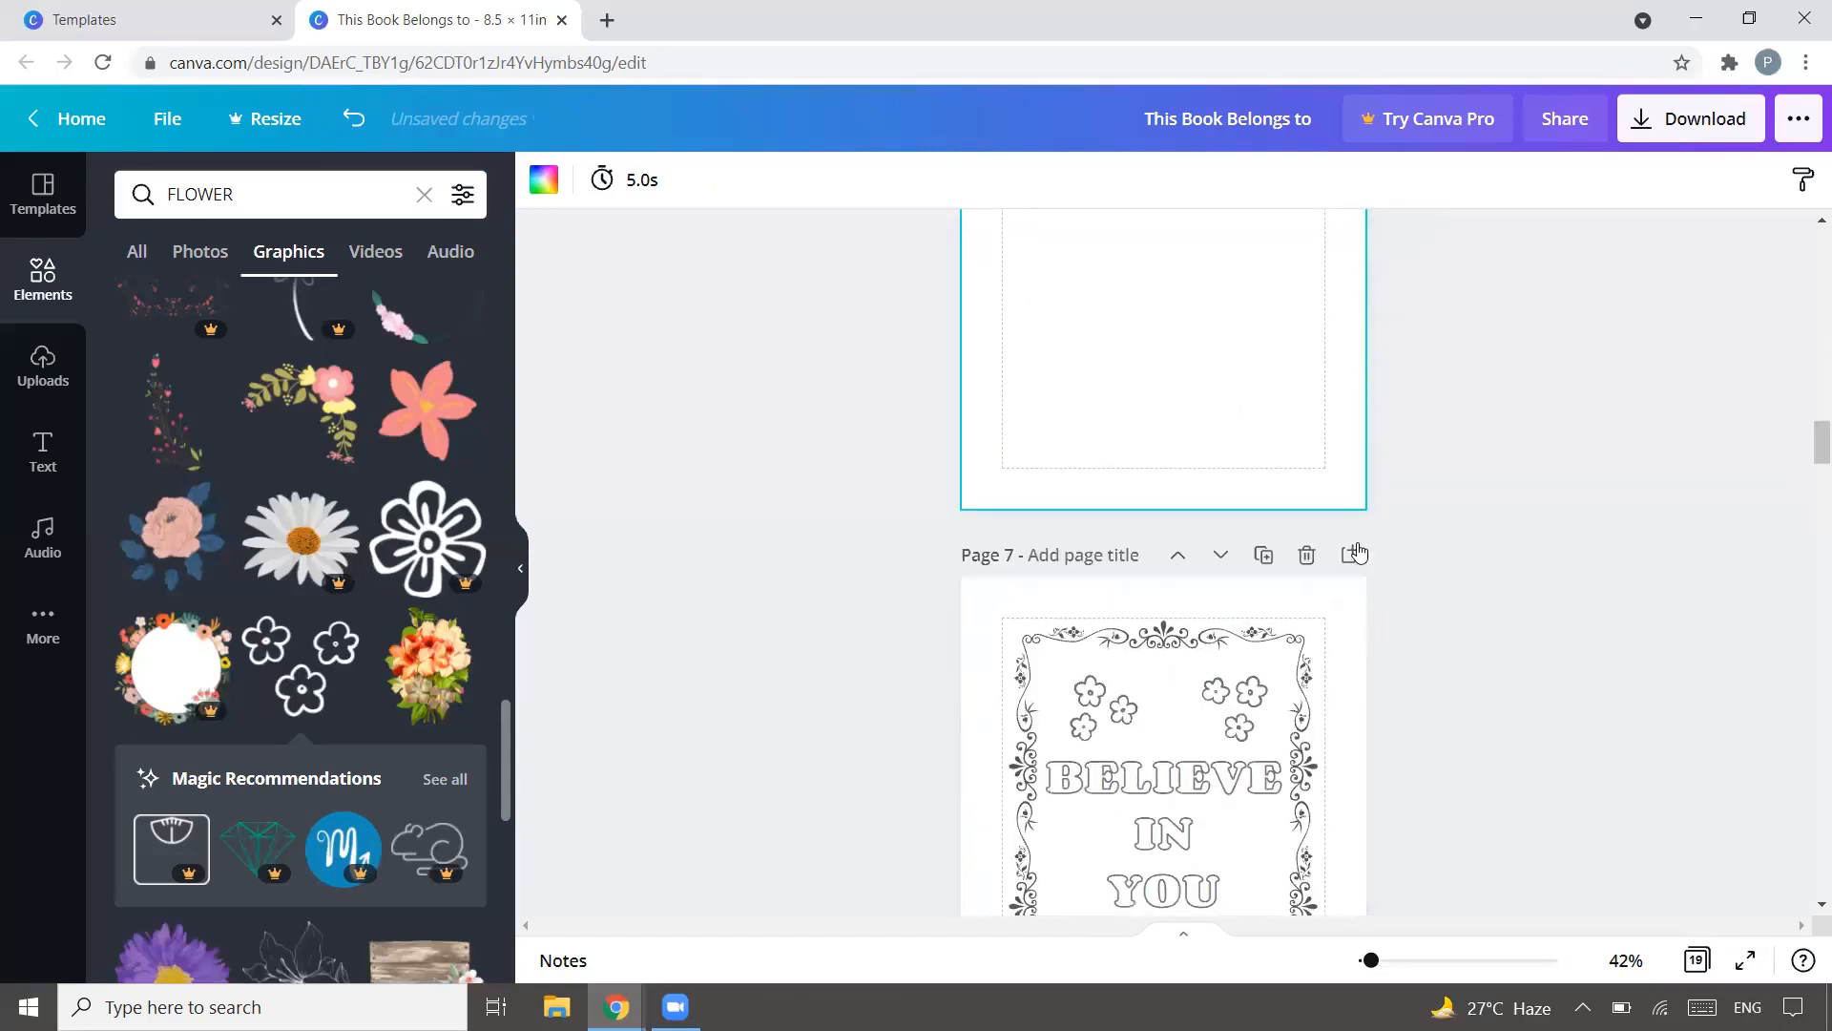
click(1350, 548)
Step: Insert a blank page after both the "TODAY IS A GREAT DAY" page and the "LIVE IN THE MOMENT" page
scroll(1441, 541, down, 2)
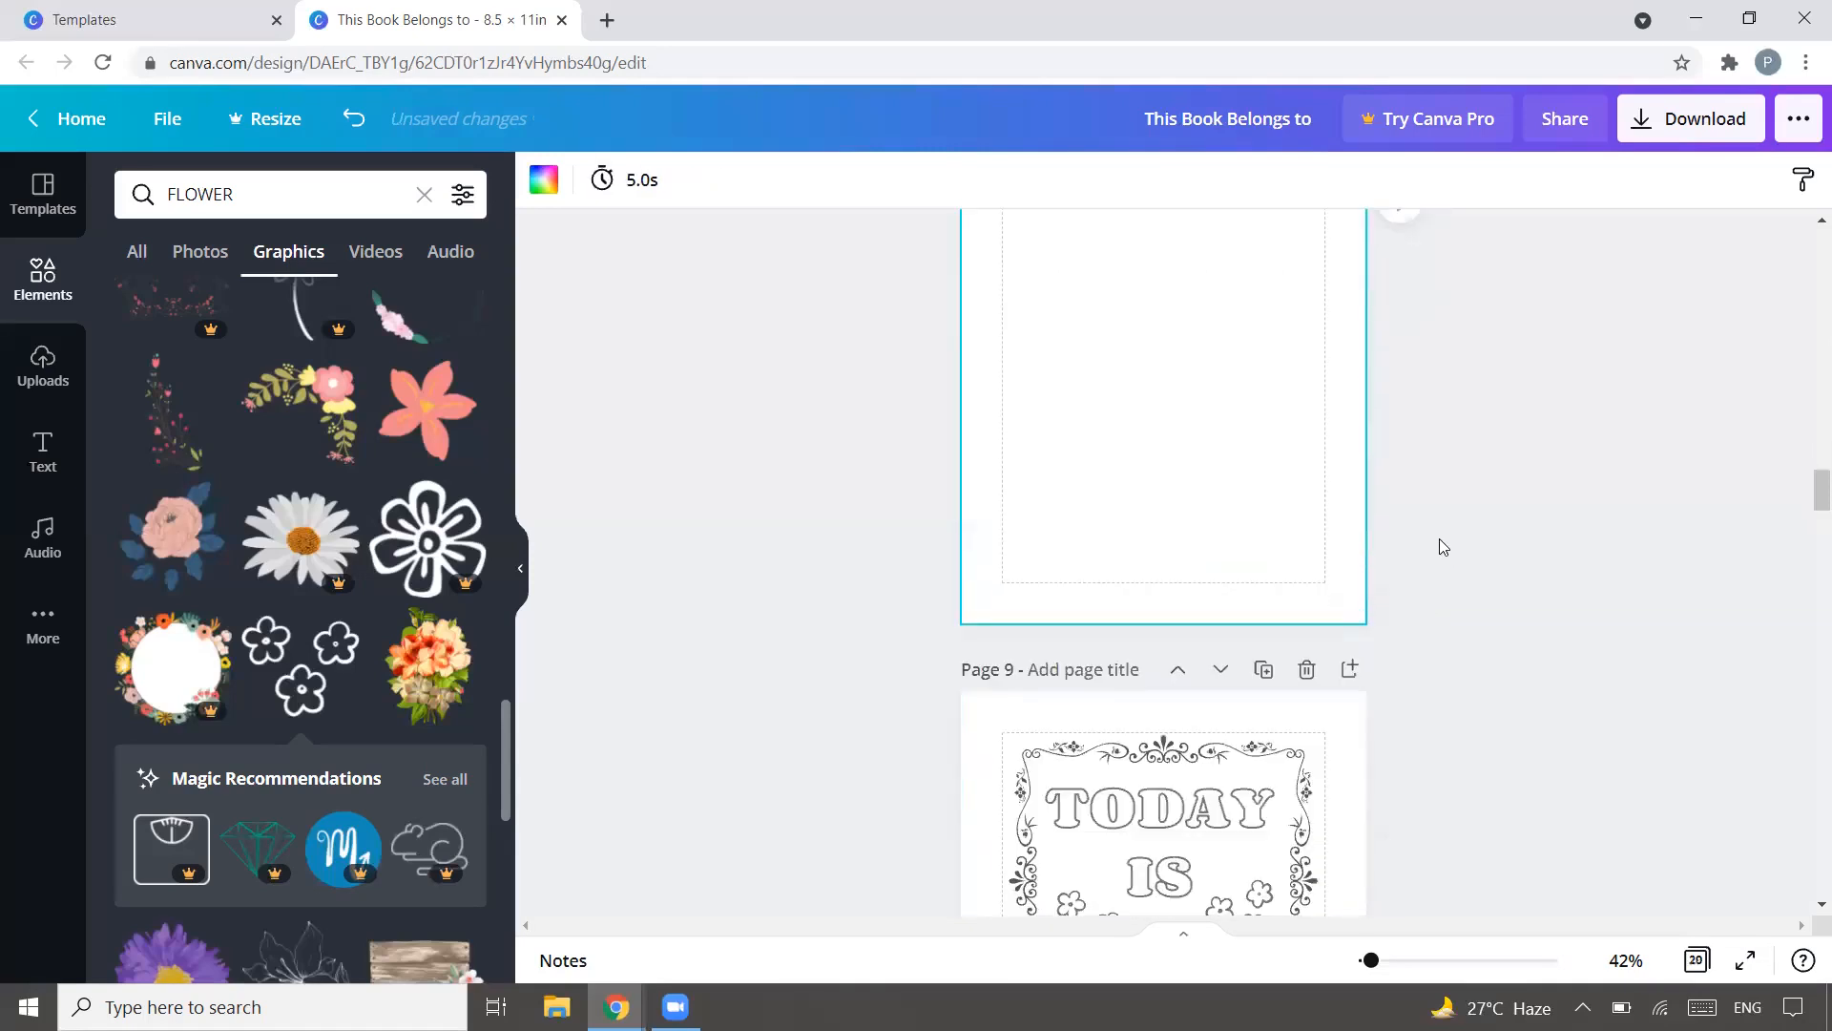
scroll(1361, 563, down, 2)
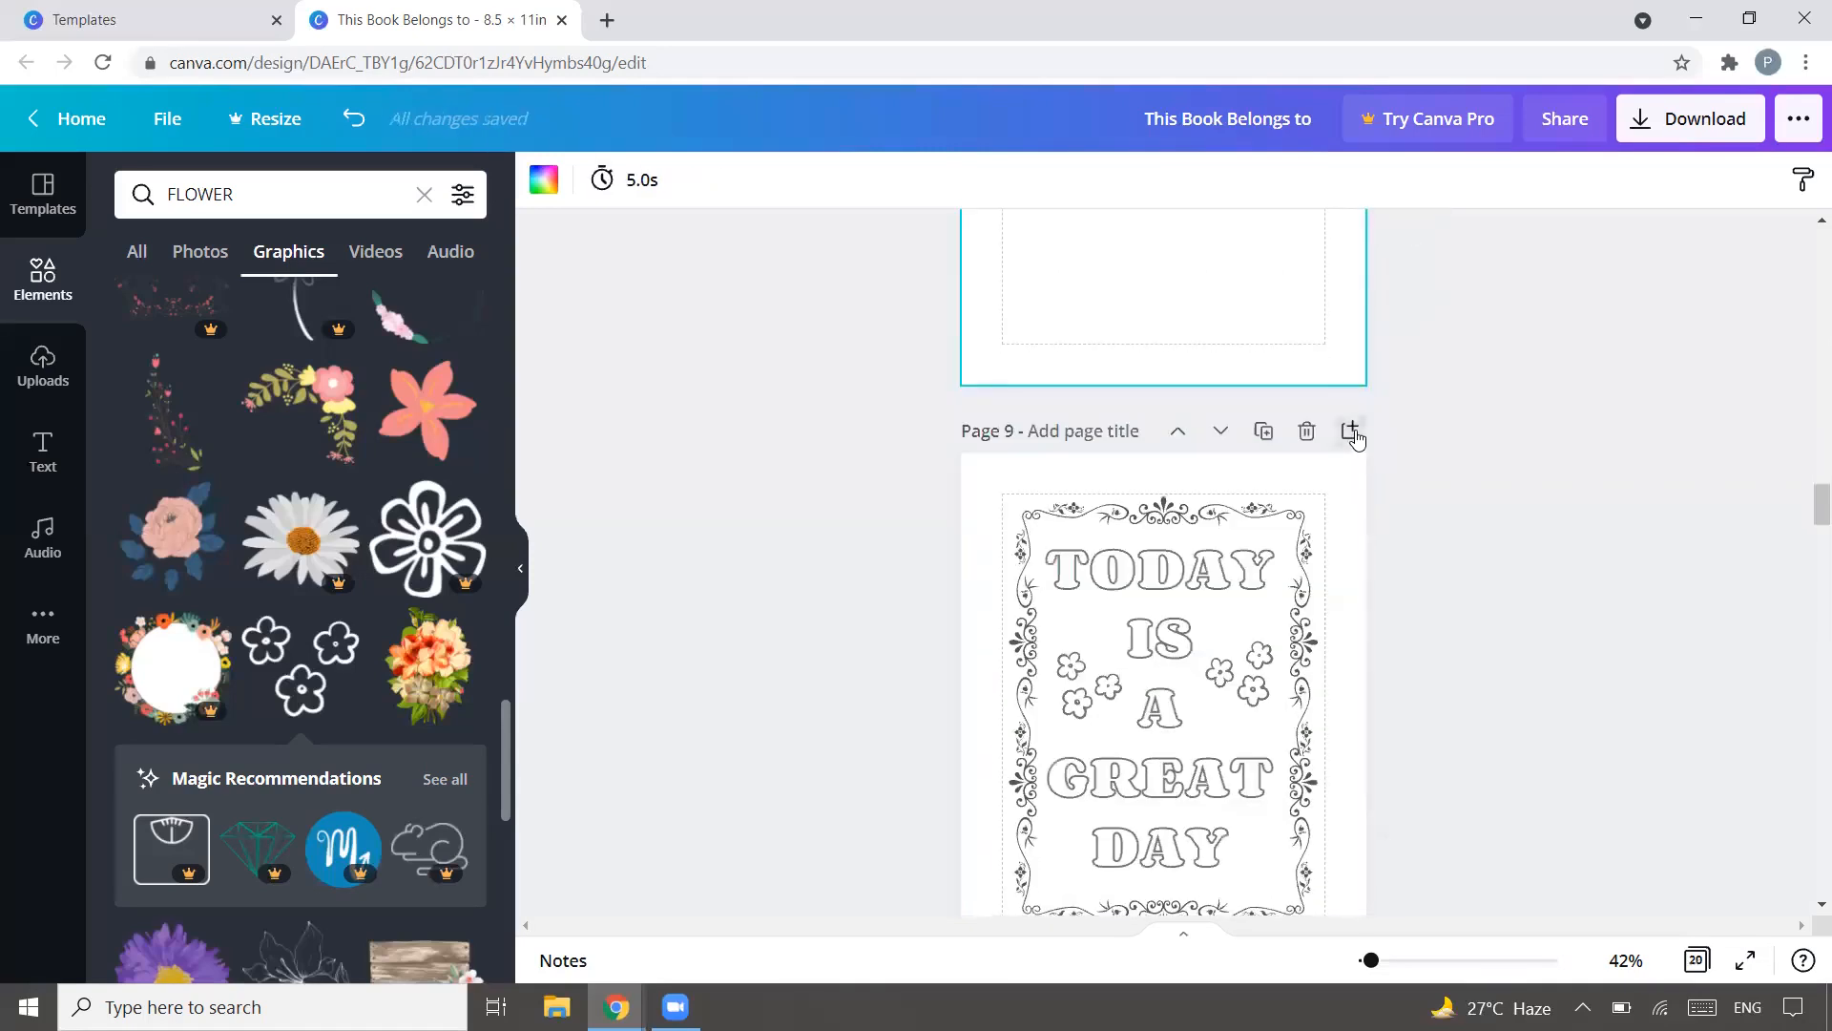
click(1350, 428)
scroll(1447, 538, down, 4)
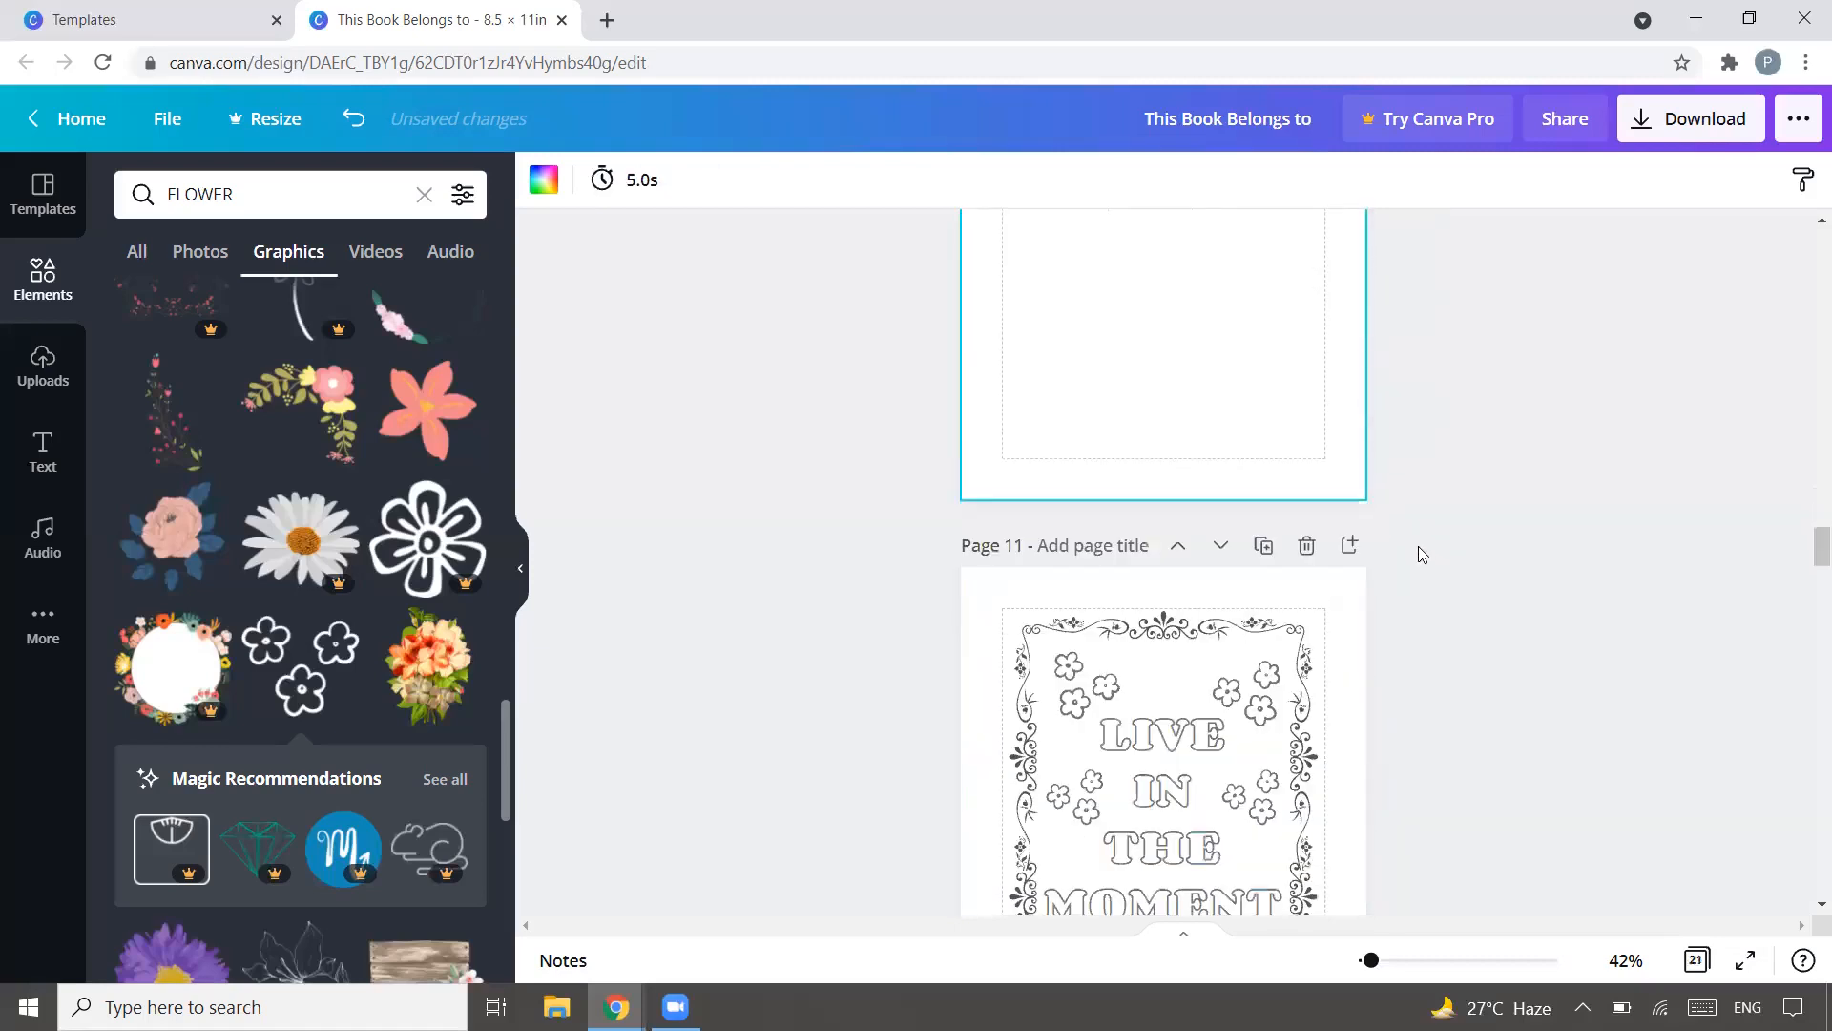
scroll(1403, 516, down, 1)
click(1350, 427)
Step: Insert a blank page after both the "LOVE YOURSELF" page and the "BE POSITIVE" page
scroll(1458, 506, down, 3)
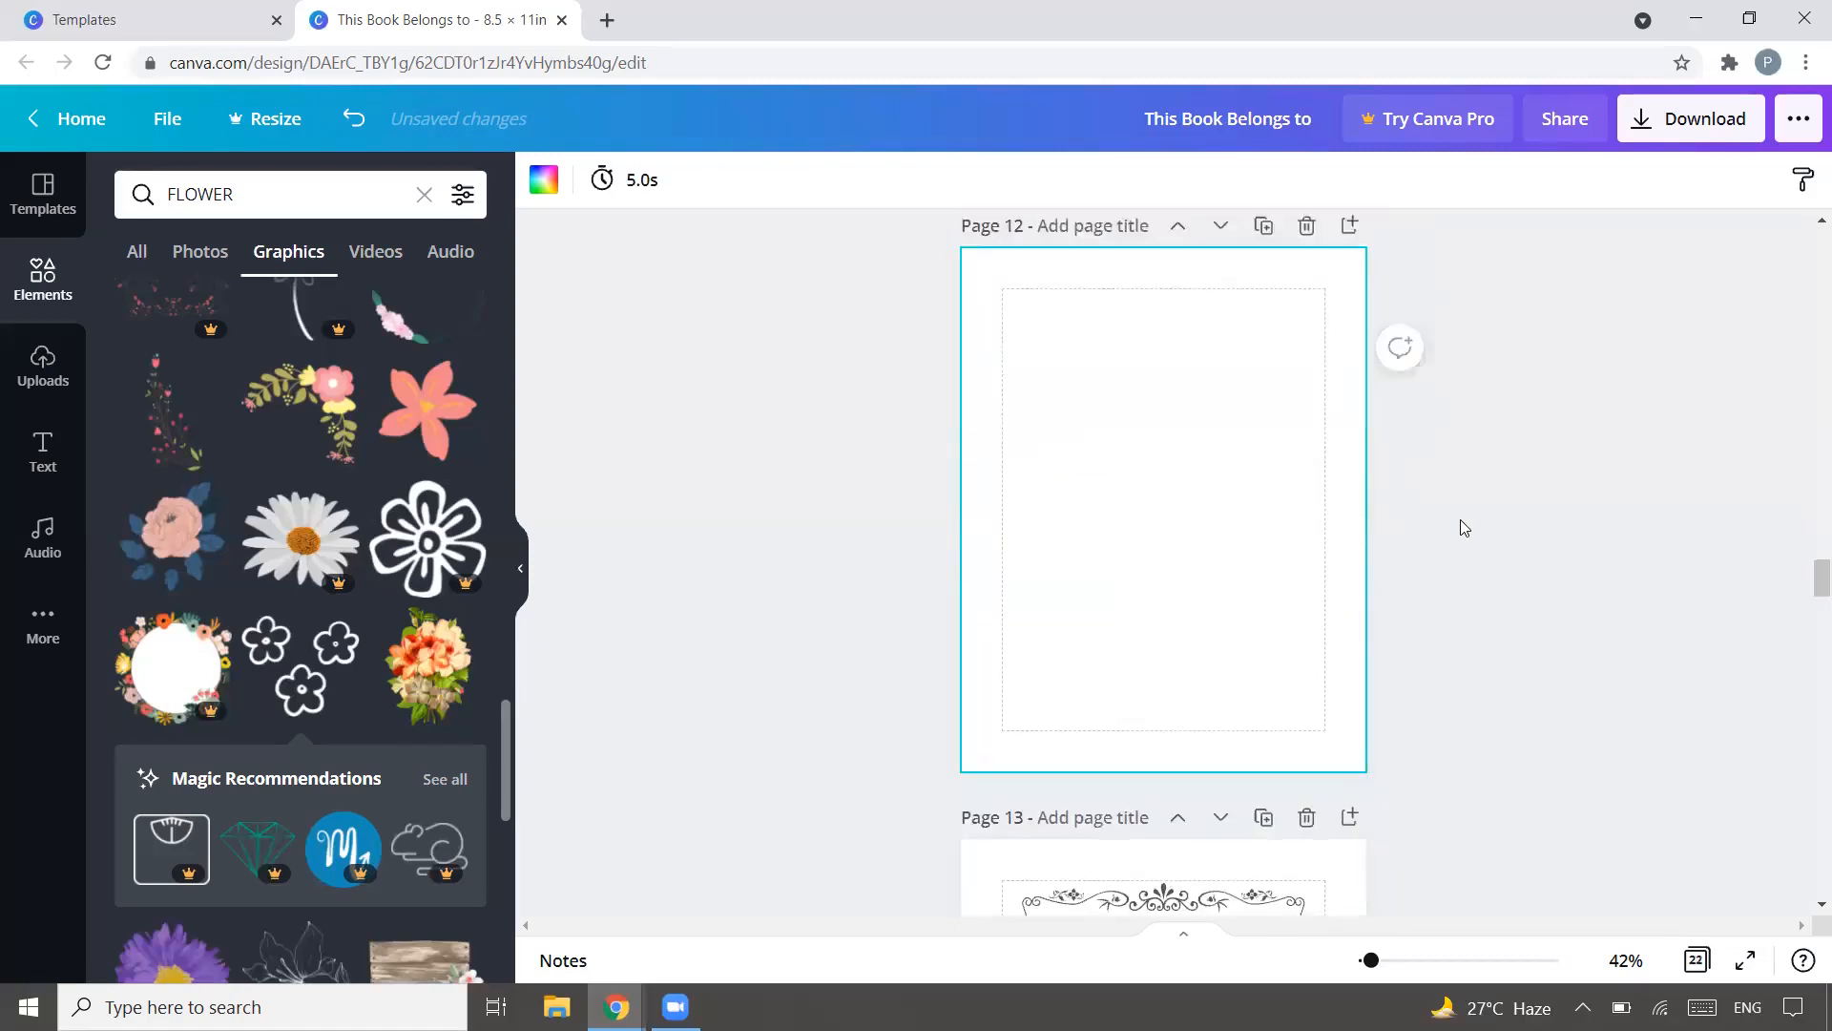
scroll(1432, 506, down, 2)
click(1350, 421)
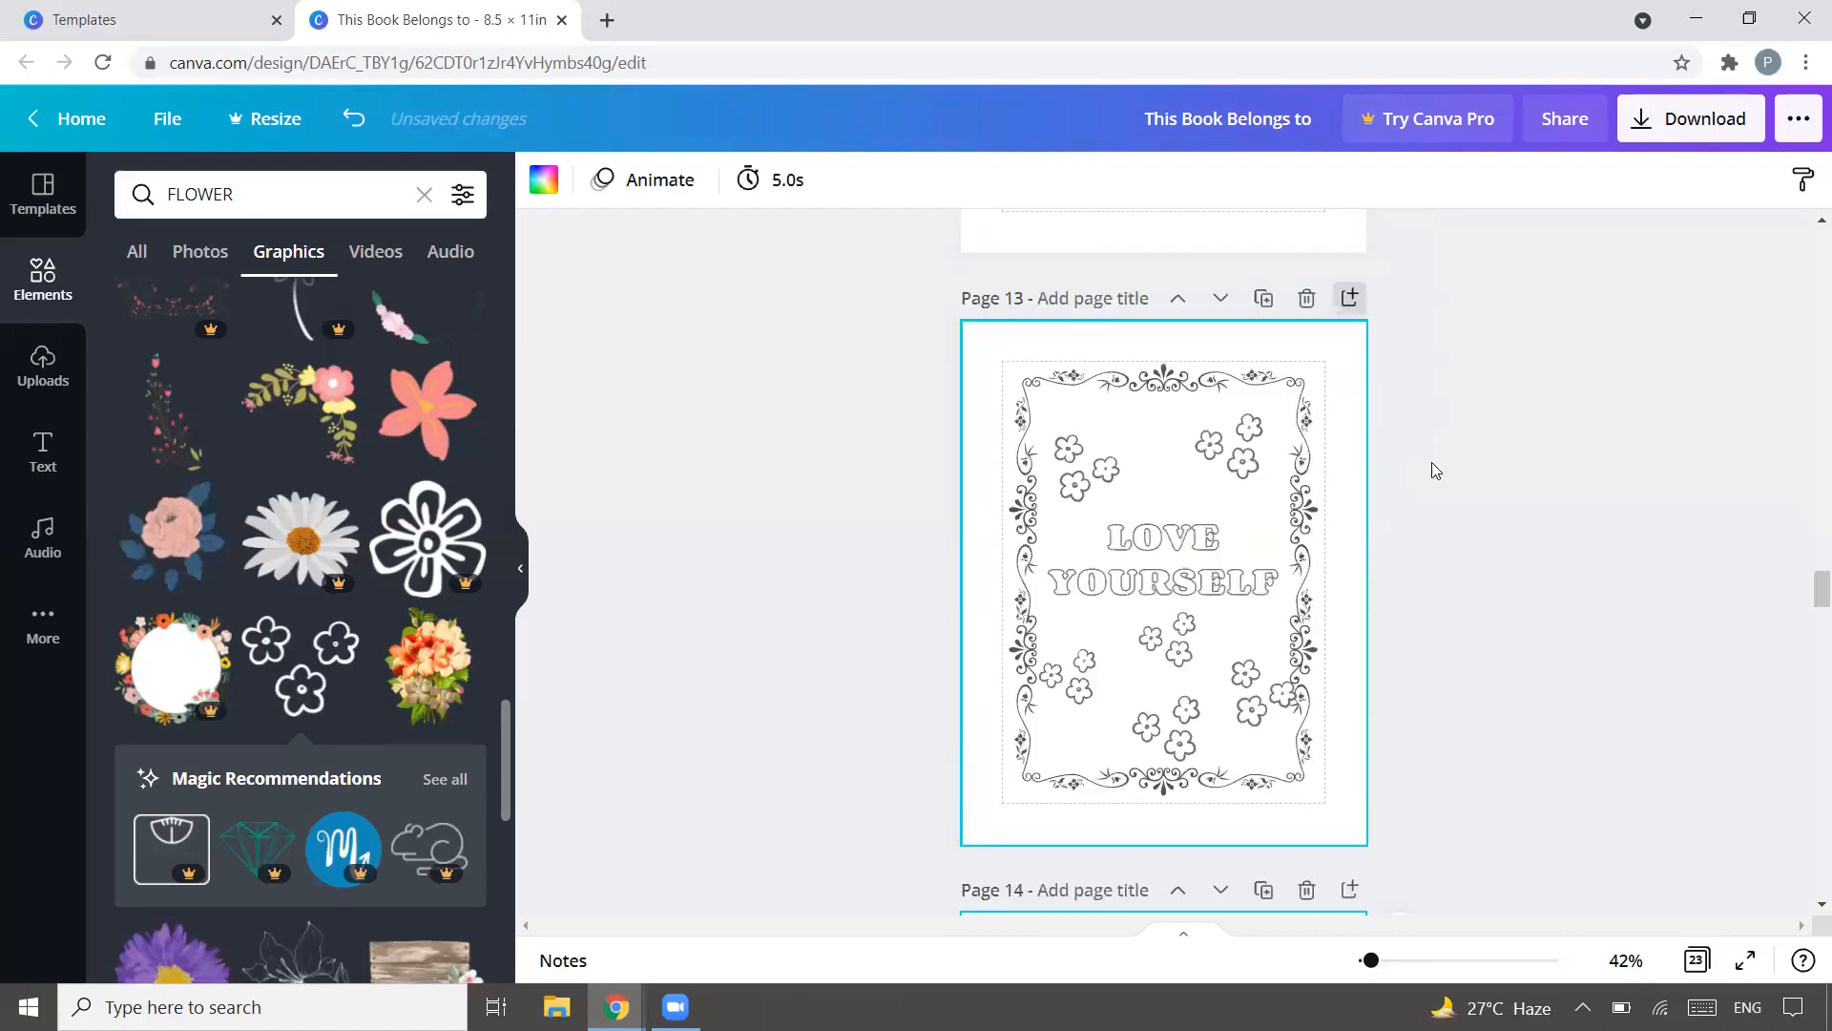
scroll(1441, 506, down, 4)
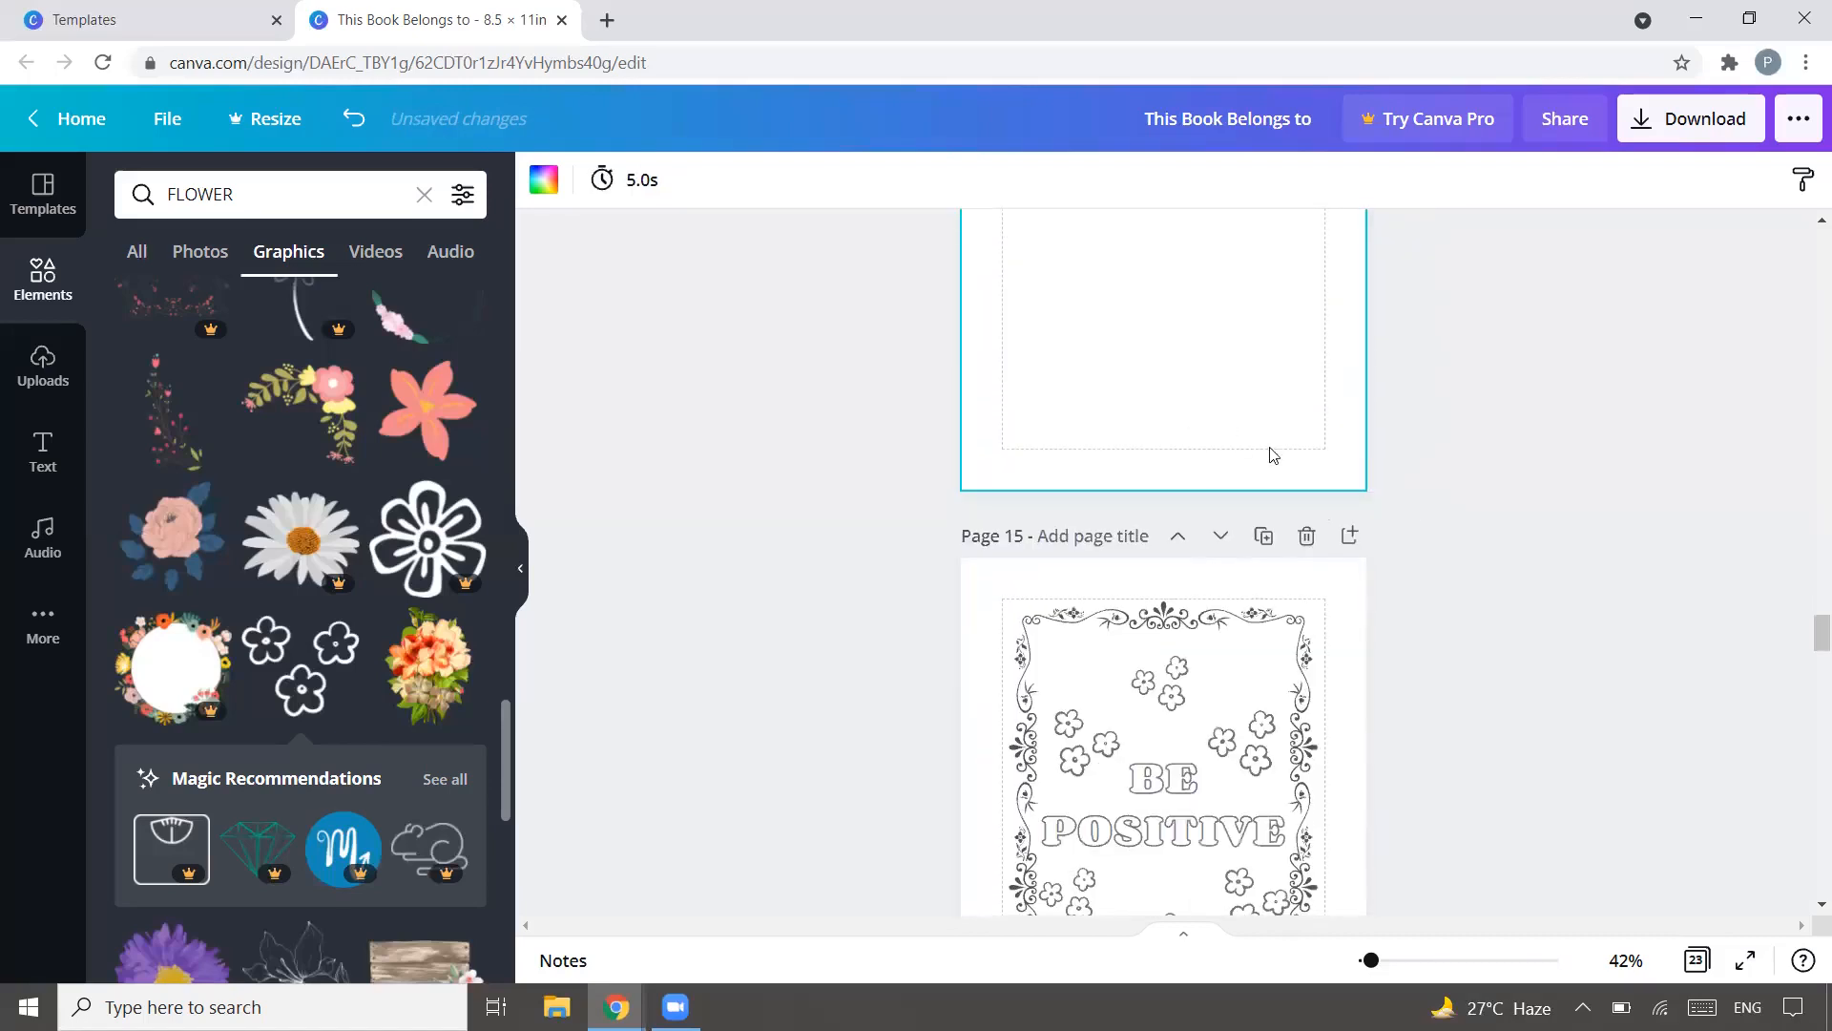
click(1352, 536)
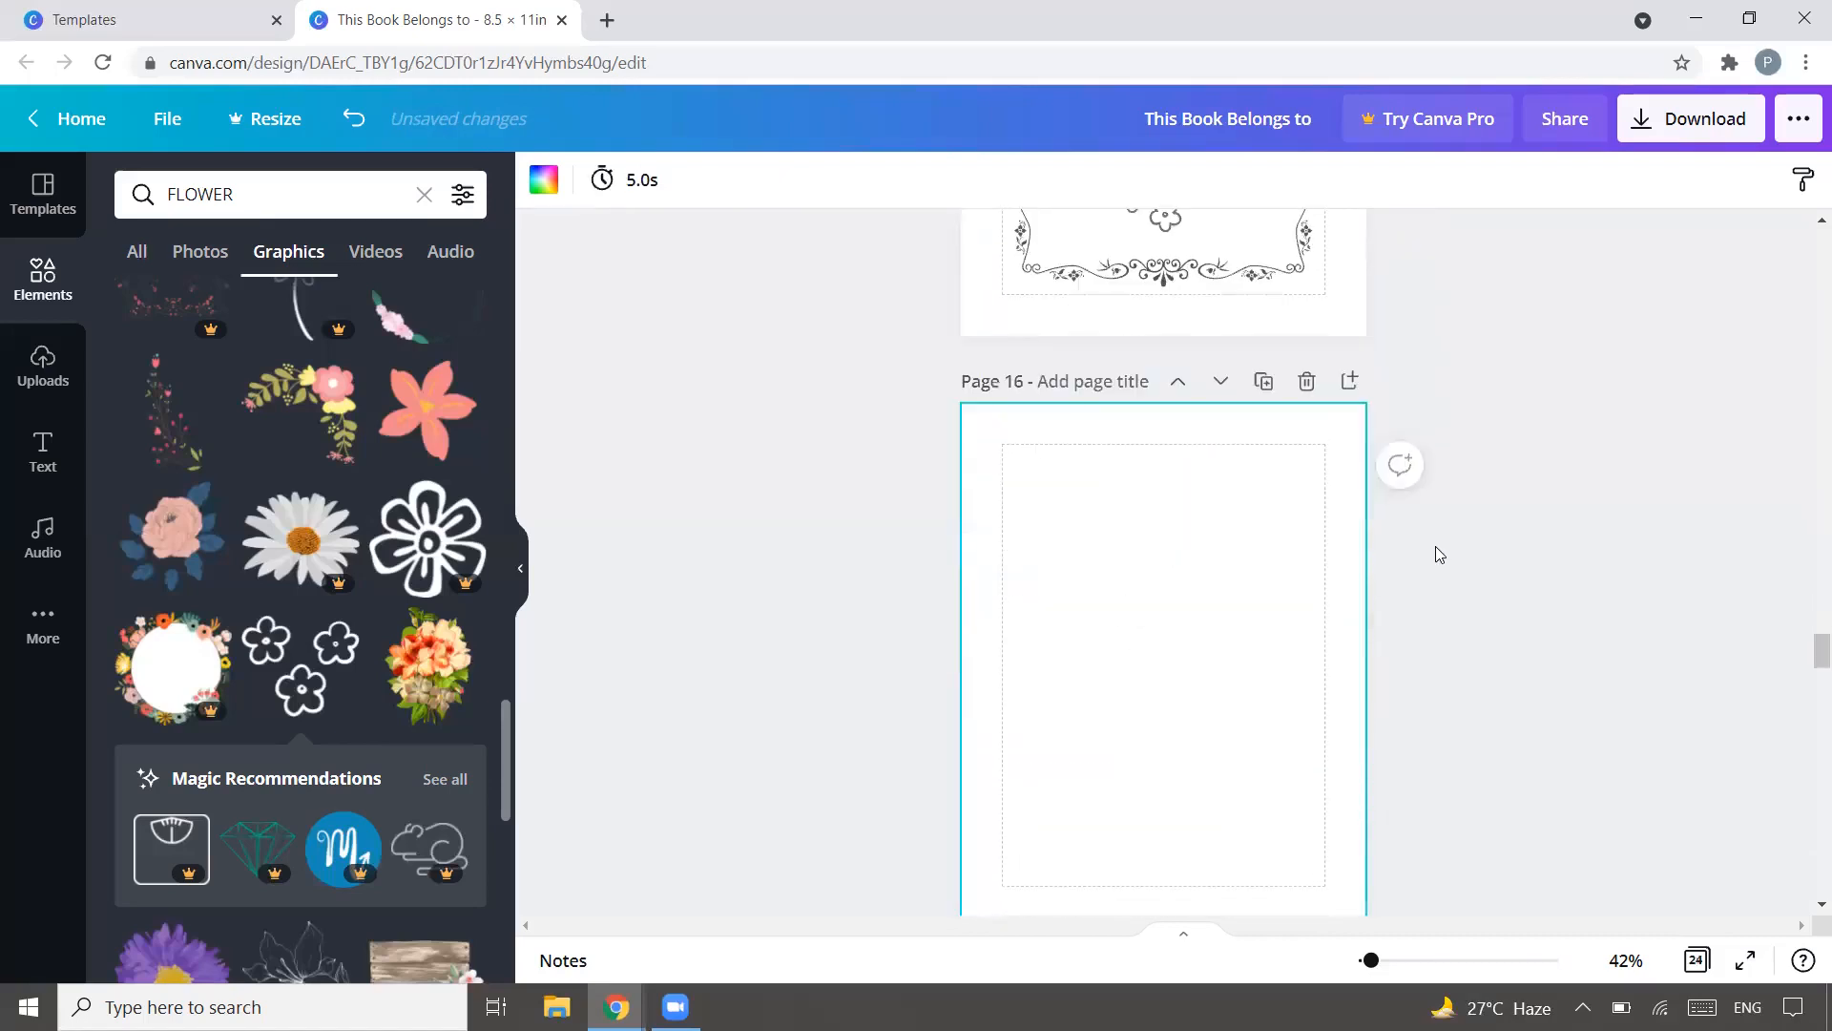
Step: Insert a blank page after each of the "YOU CAN DO IT", "DO YOUR BEST" and "THINK OUT SIDE THE BOX" pages
scroll(1429, 537, down, 4)
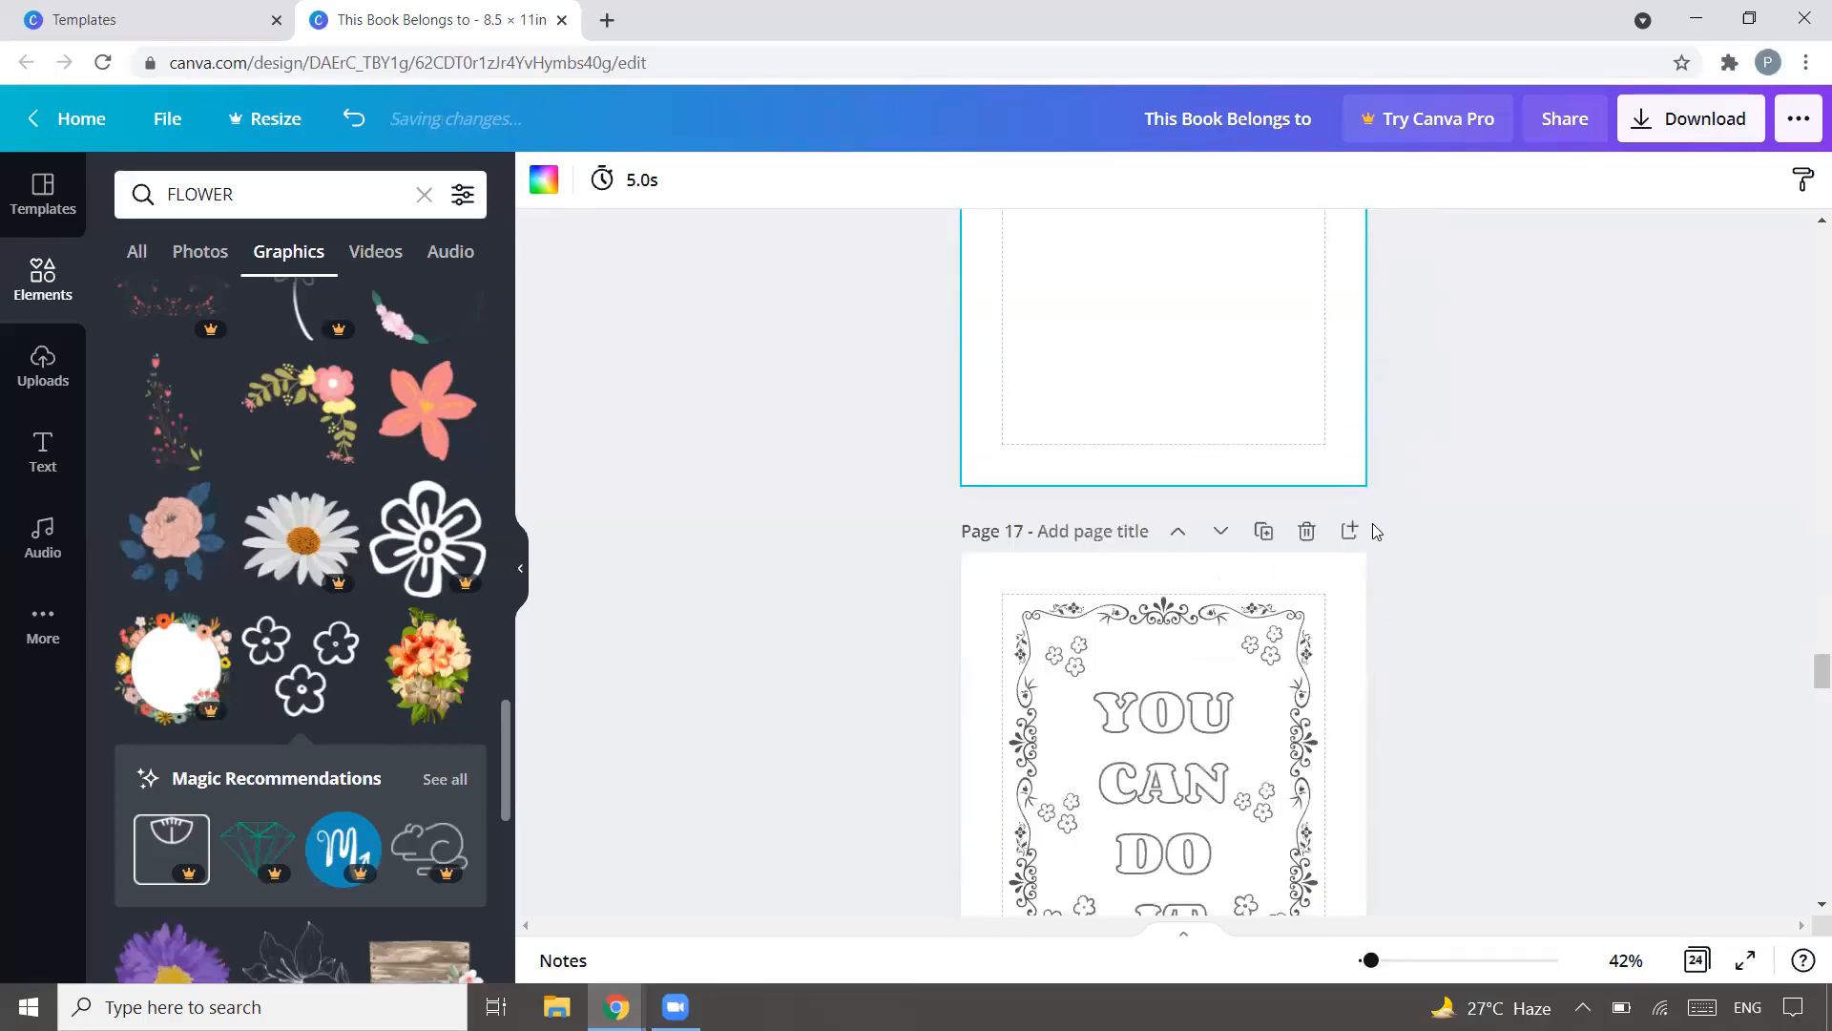
click(1351, 531)
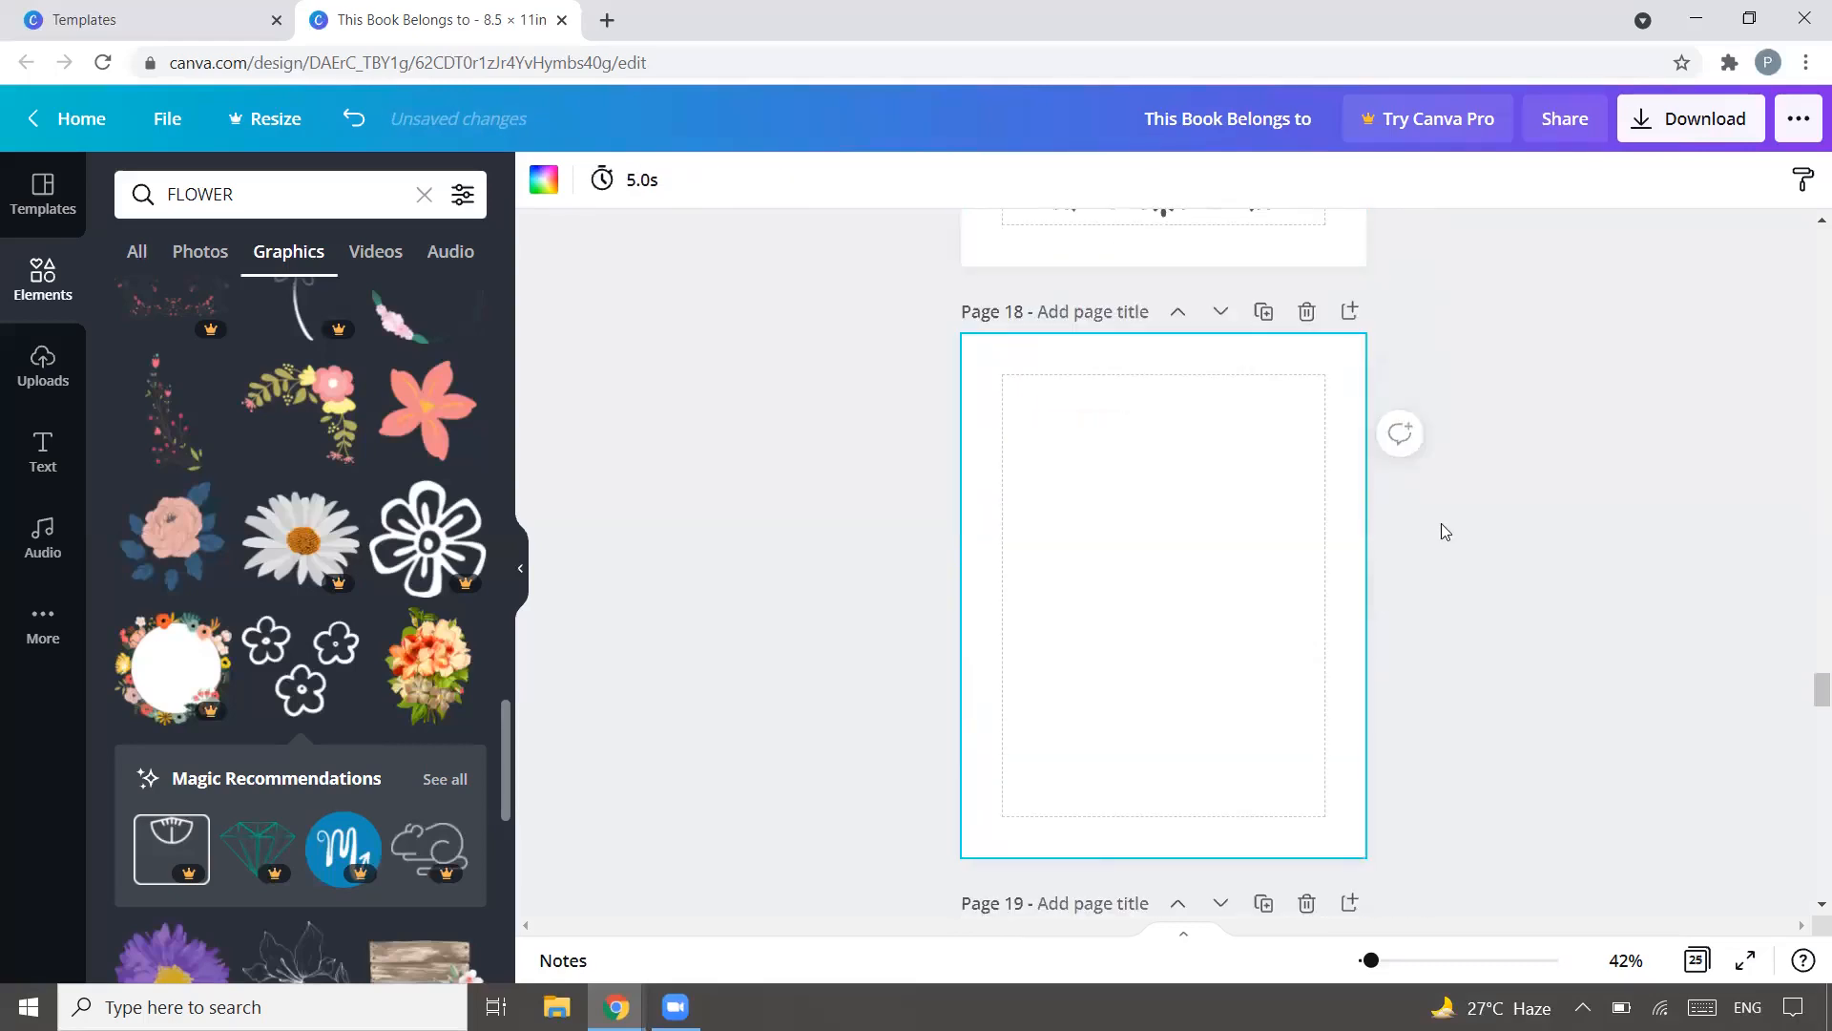
scroll(1443, 535, down, 4)
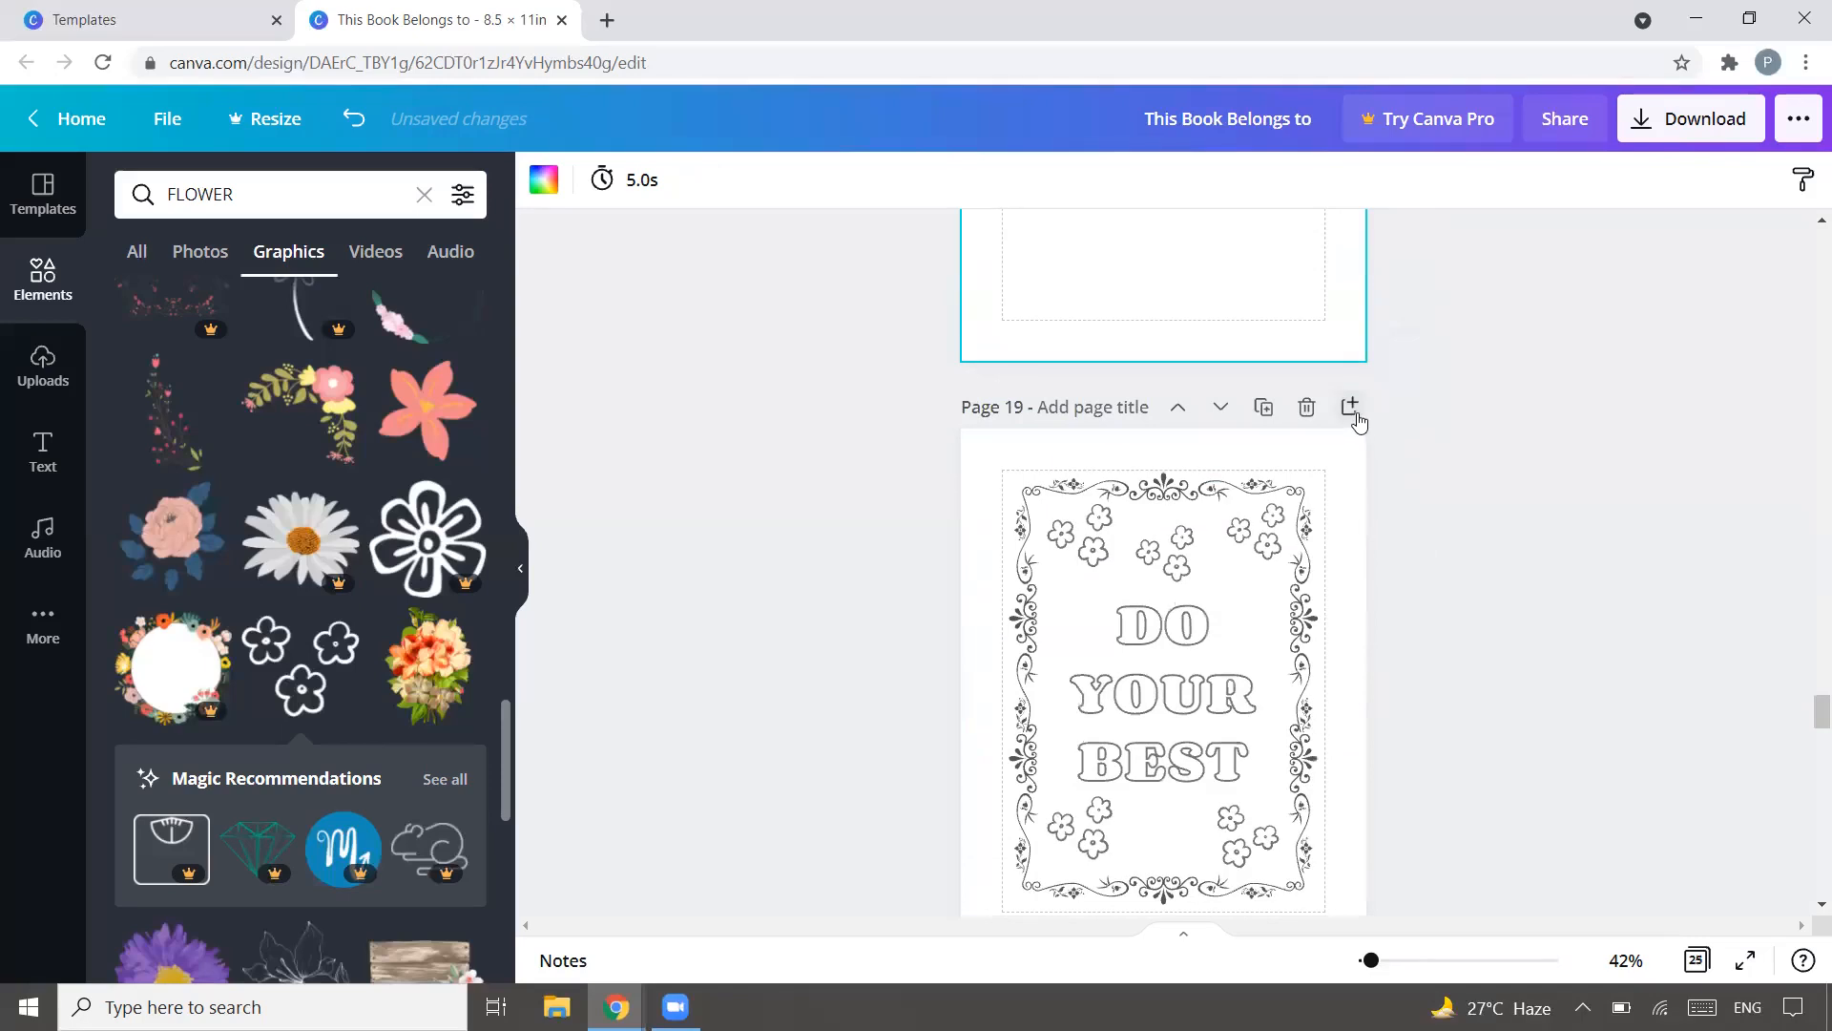
click(1351, 408)
scroll(1551, 508, down, 4)
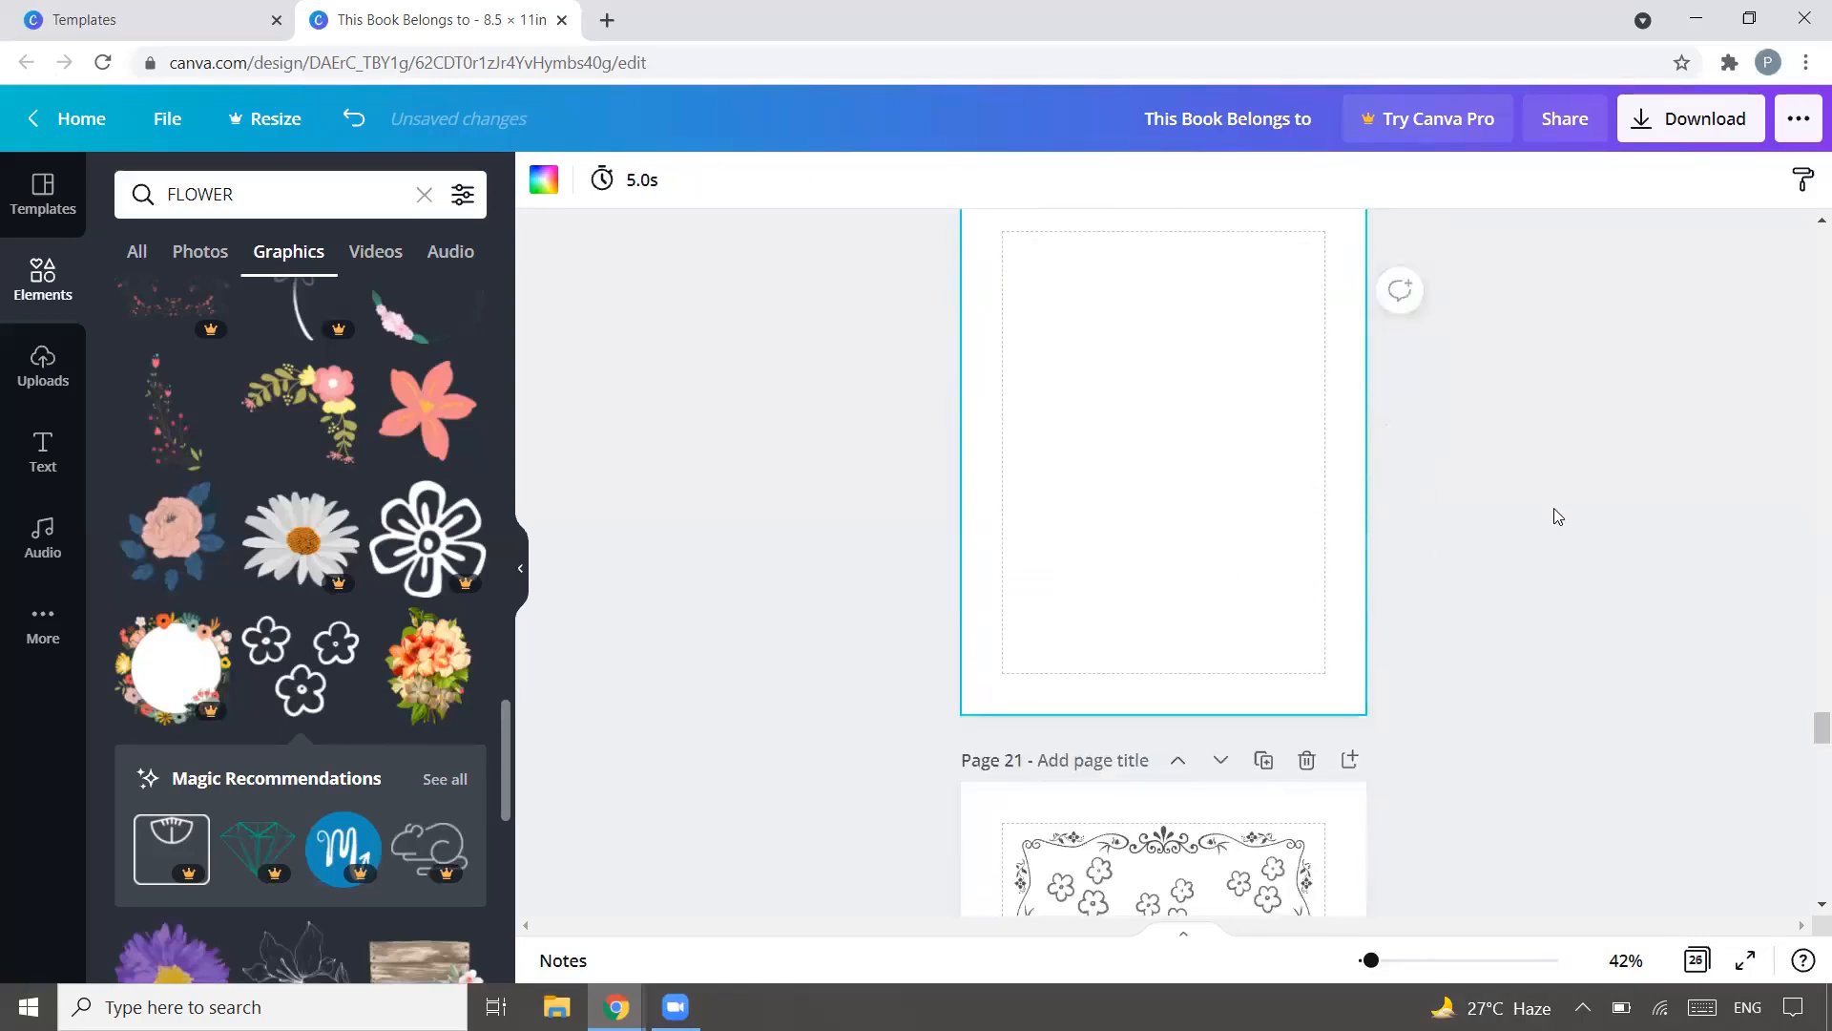
click(1349, 402)
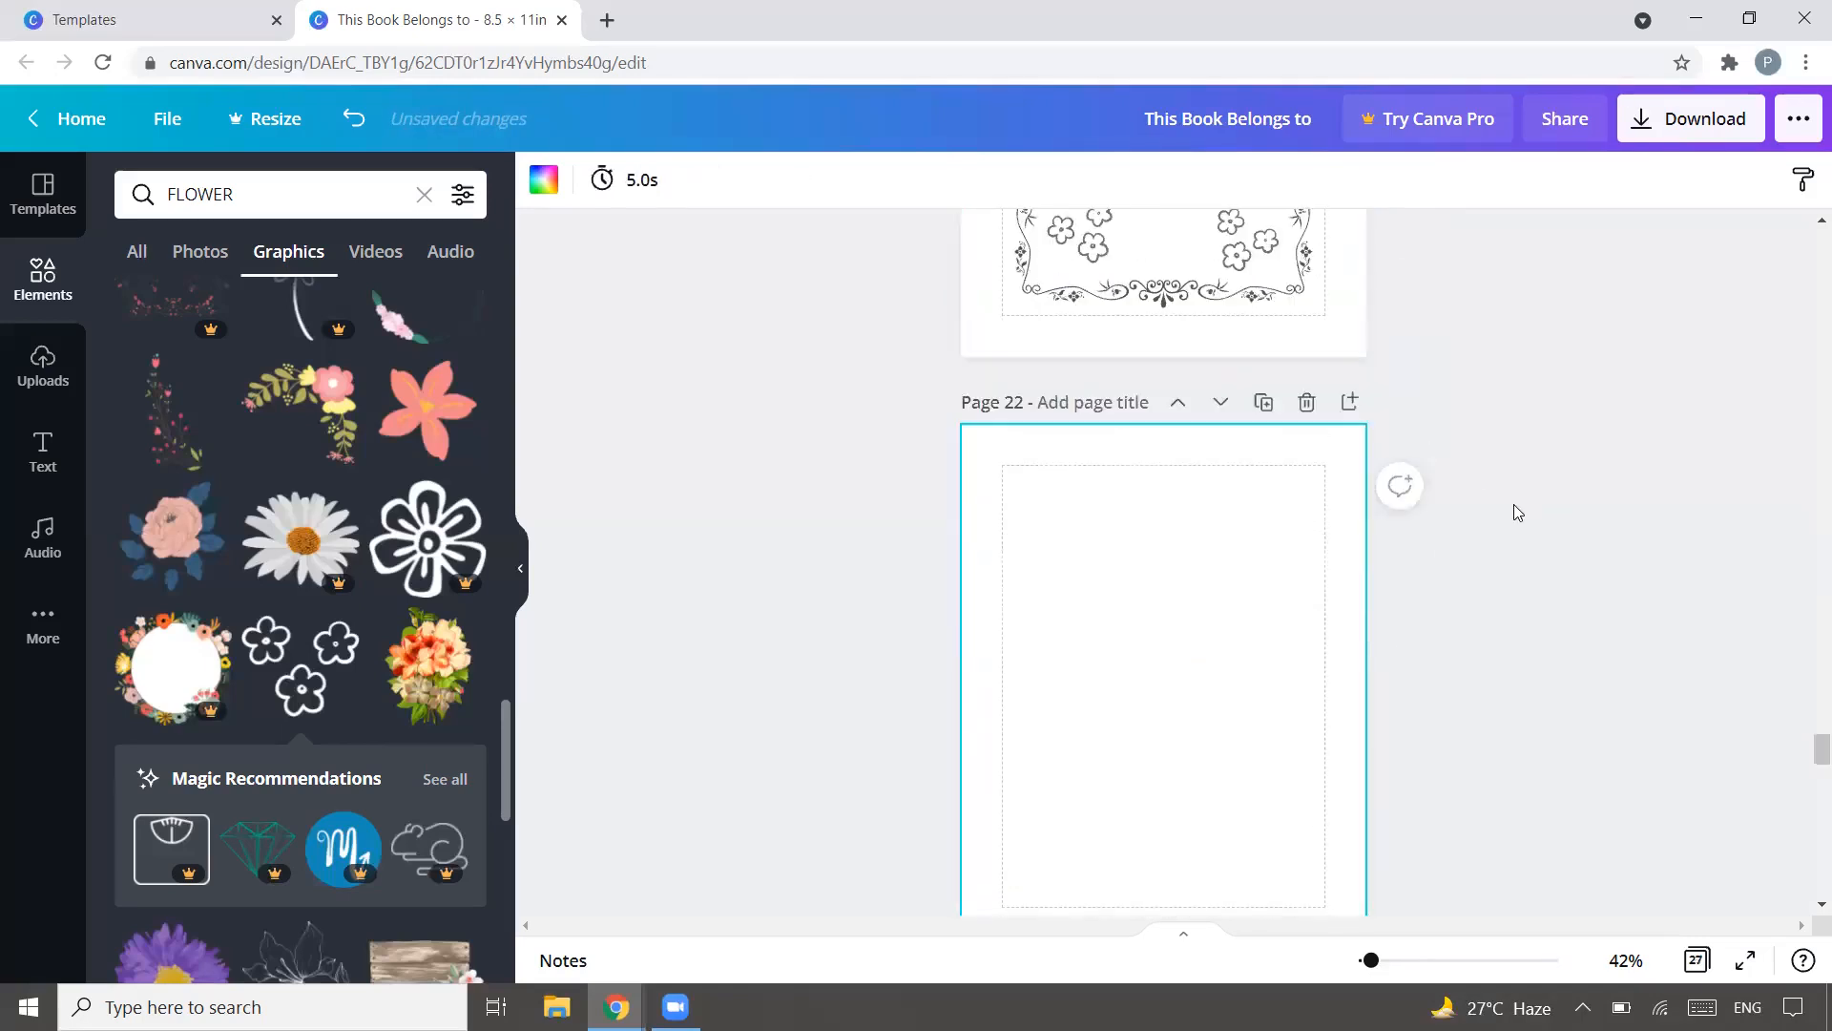
Step: Insert a blank page after both the "NEVER GIVE UP" page and the "NOTHING IS IMPOSSIBLE" page
scroll(1514, 511, down, 4)
click(1350, 515)
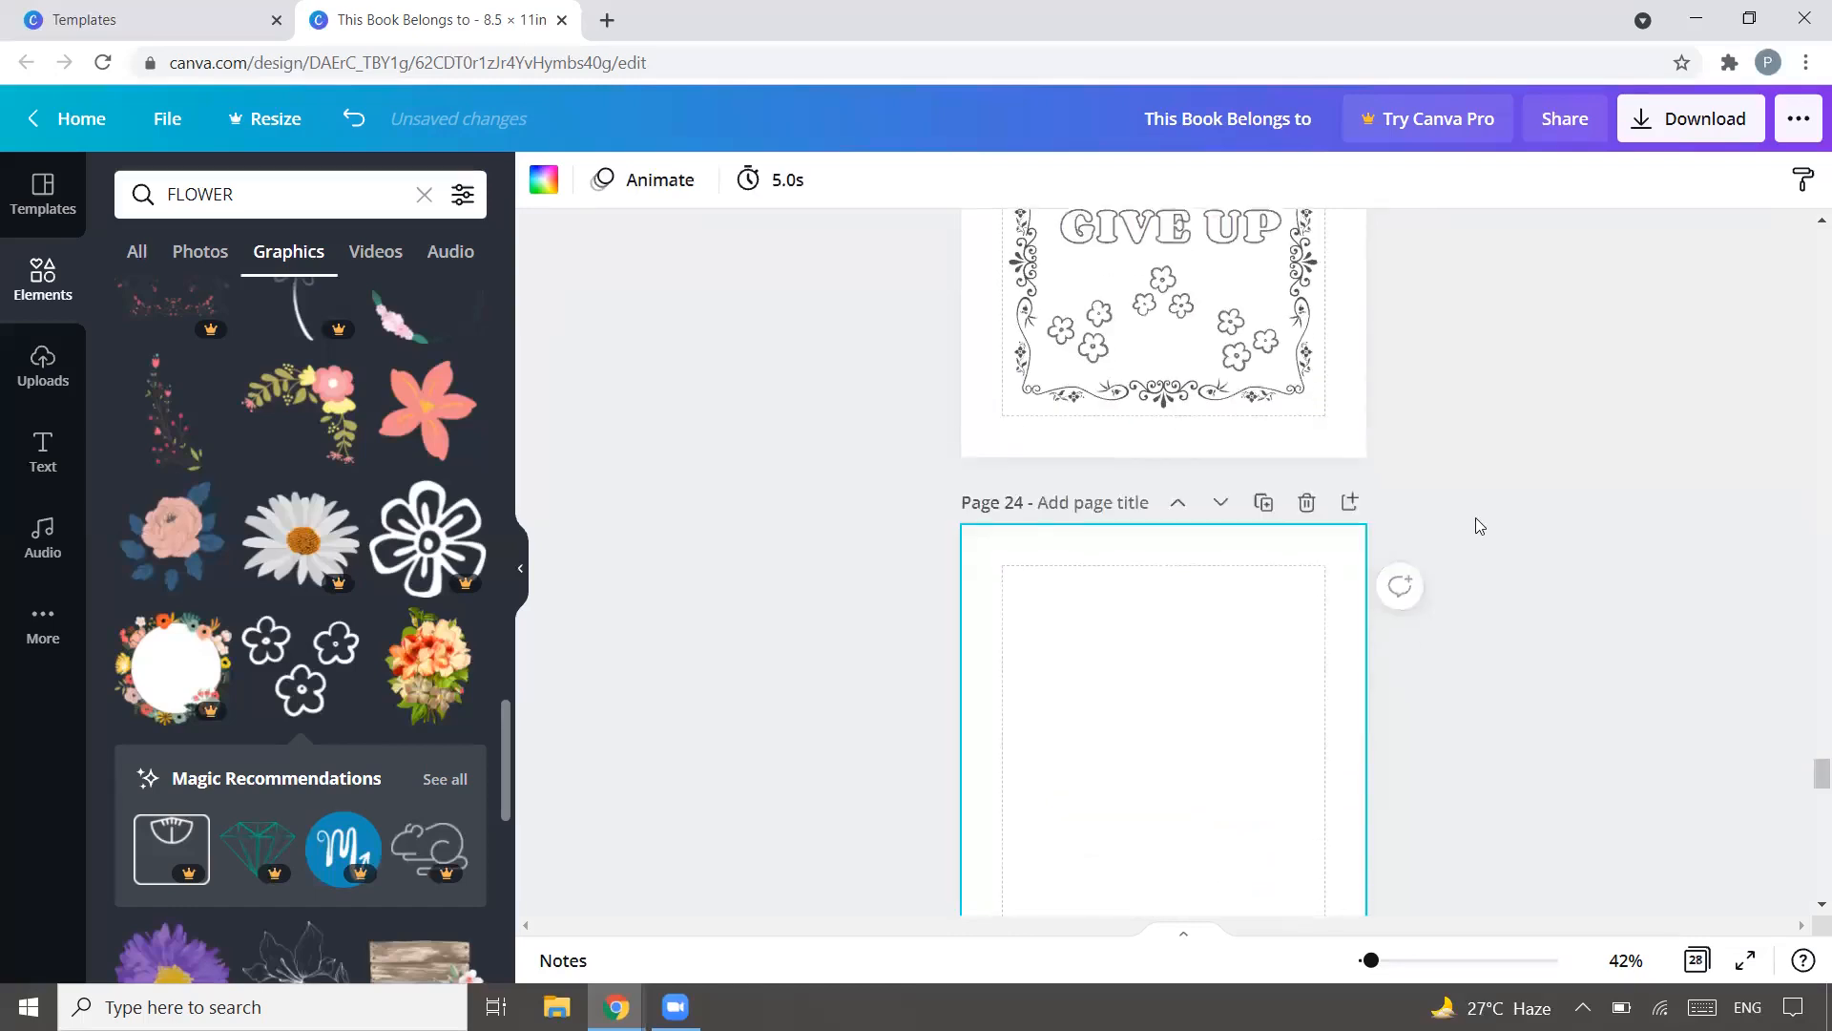
scroll(1608, 481, down, 4)
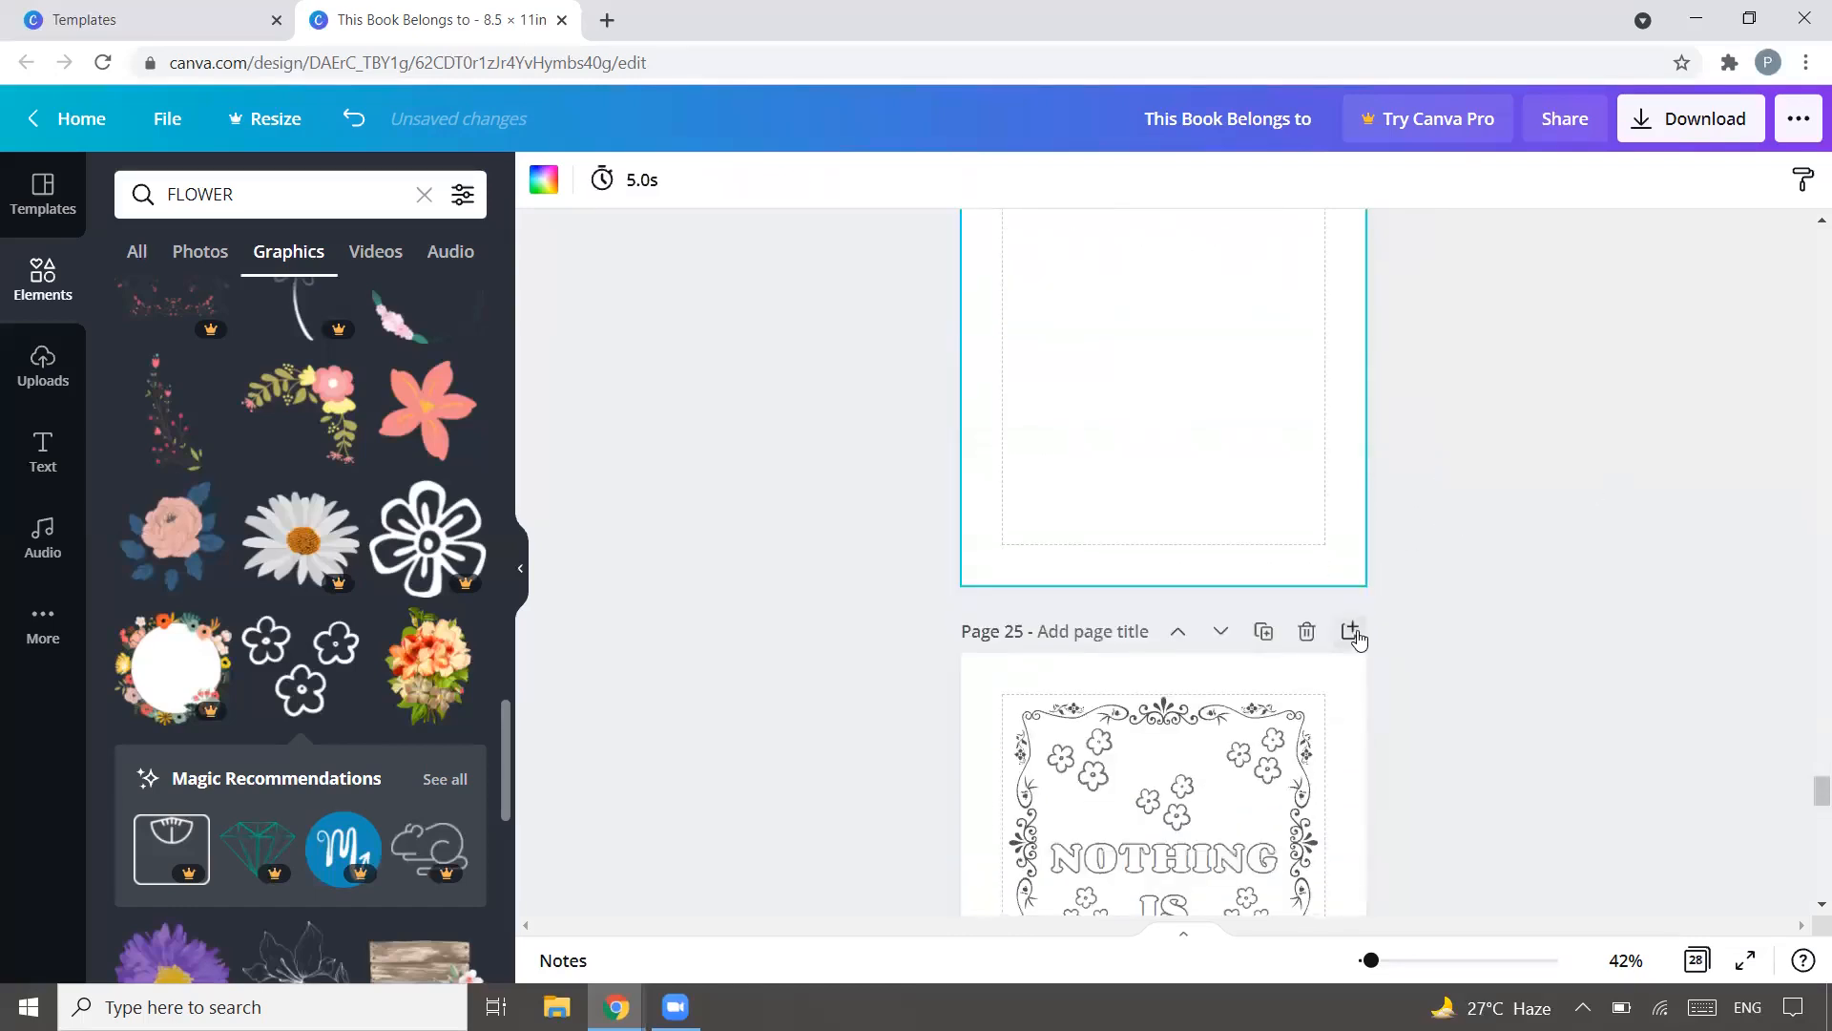
click(1349, 631)
Step: Insert a blank page after each of the "EXPERIENCE IS A GREAT TEACHER", "GOD BLESS YOU" and "MAY YOU GET ALL THE SUCCESS" pages
scroll(1486, 564, down, 4)
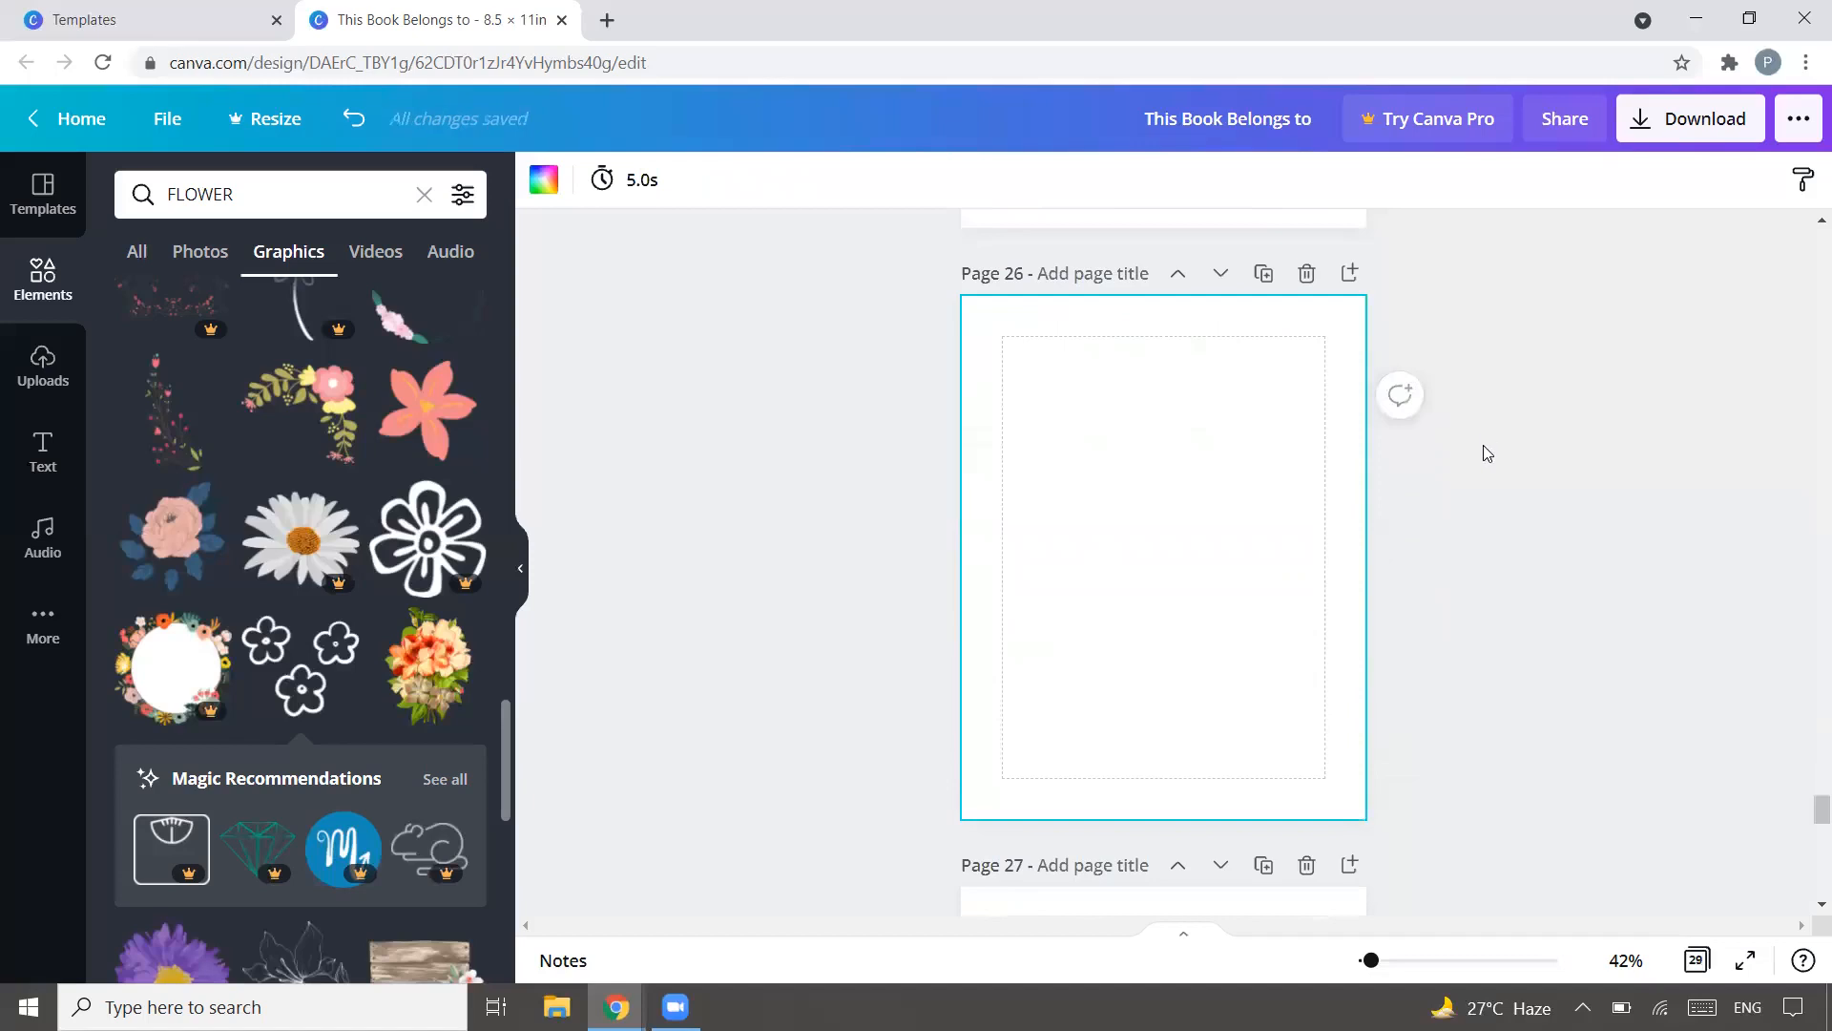
scroll(1461, 458, down, 5)
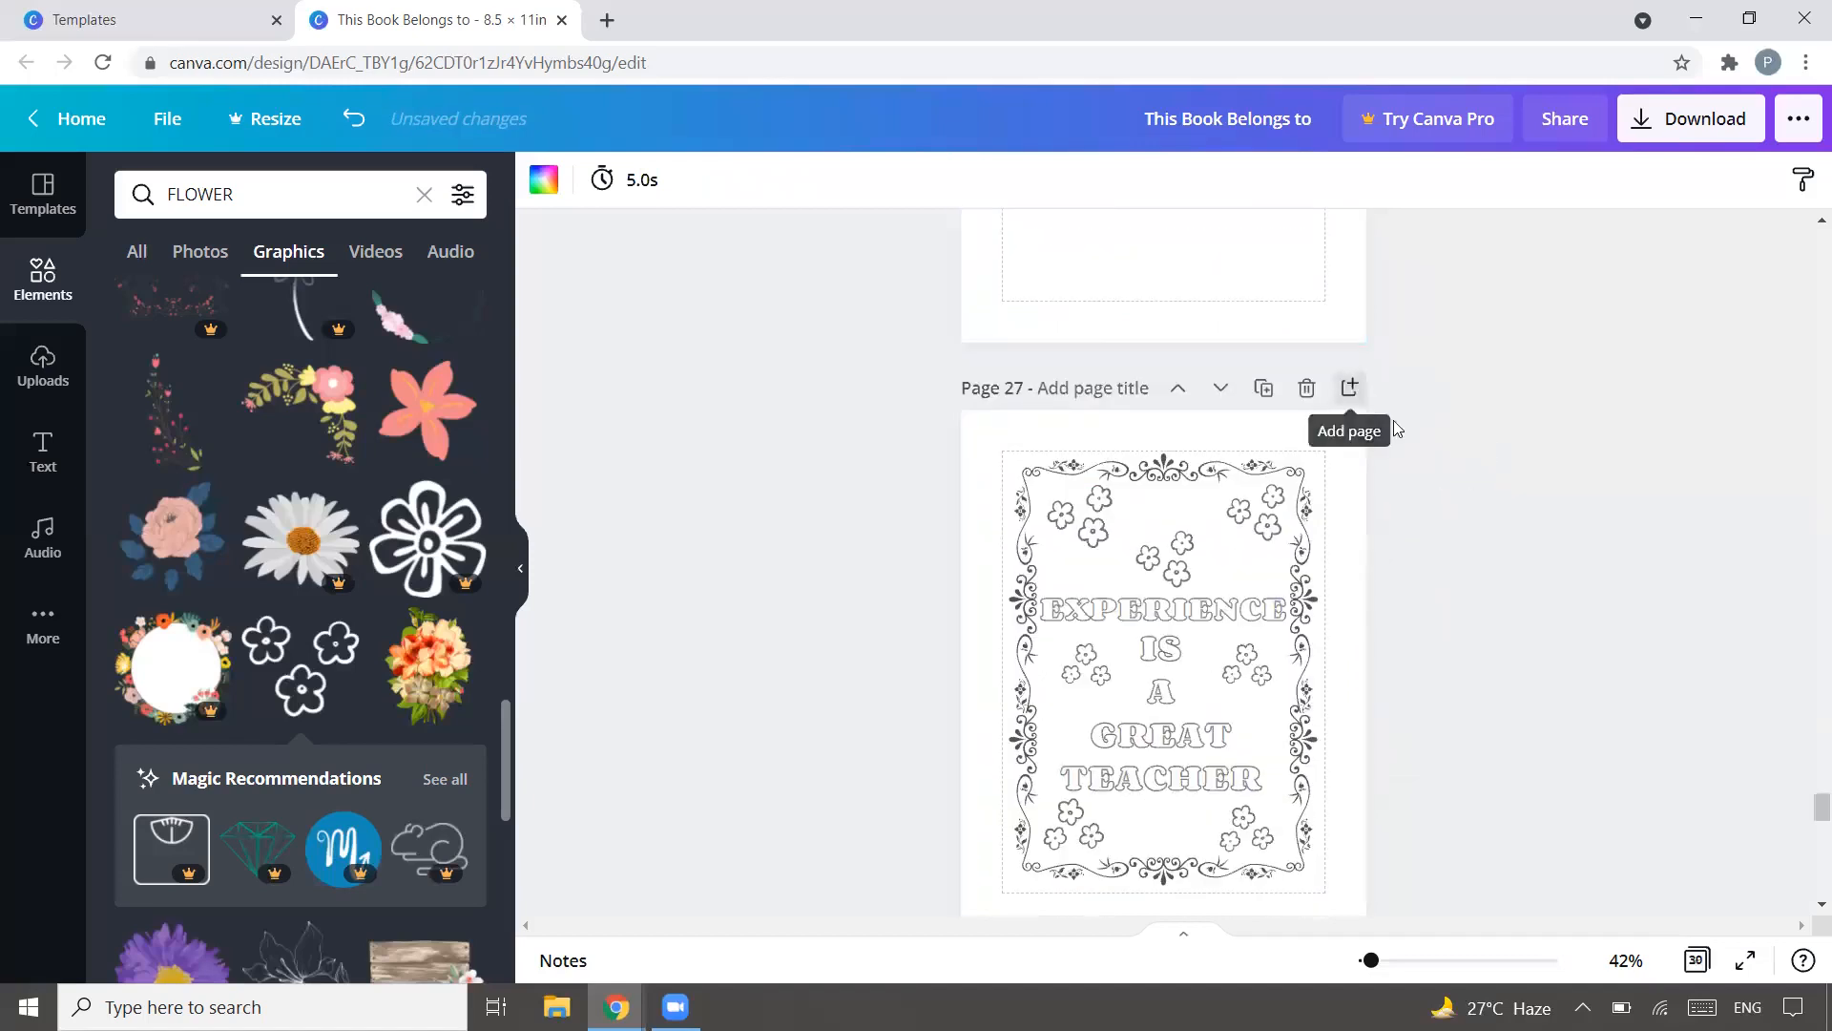
click(1350, 387)
scroll(1424, 494, down, 5)
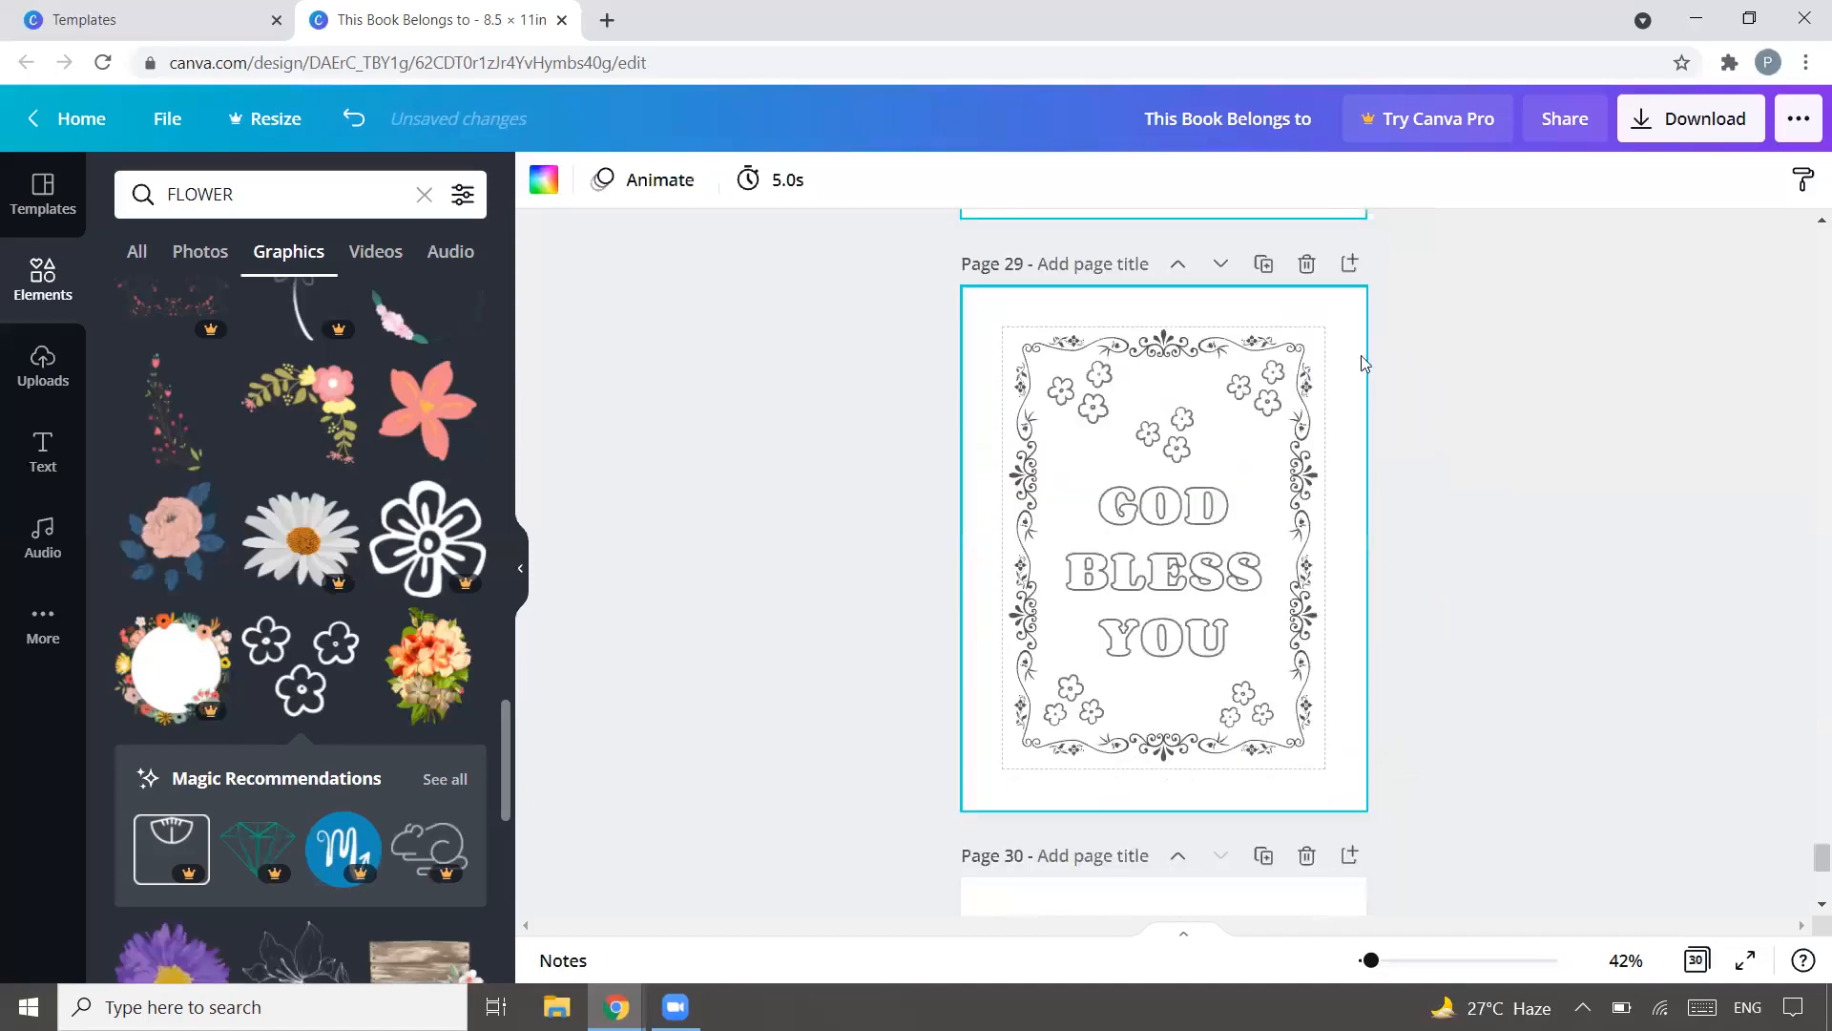
click(1358, 274)
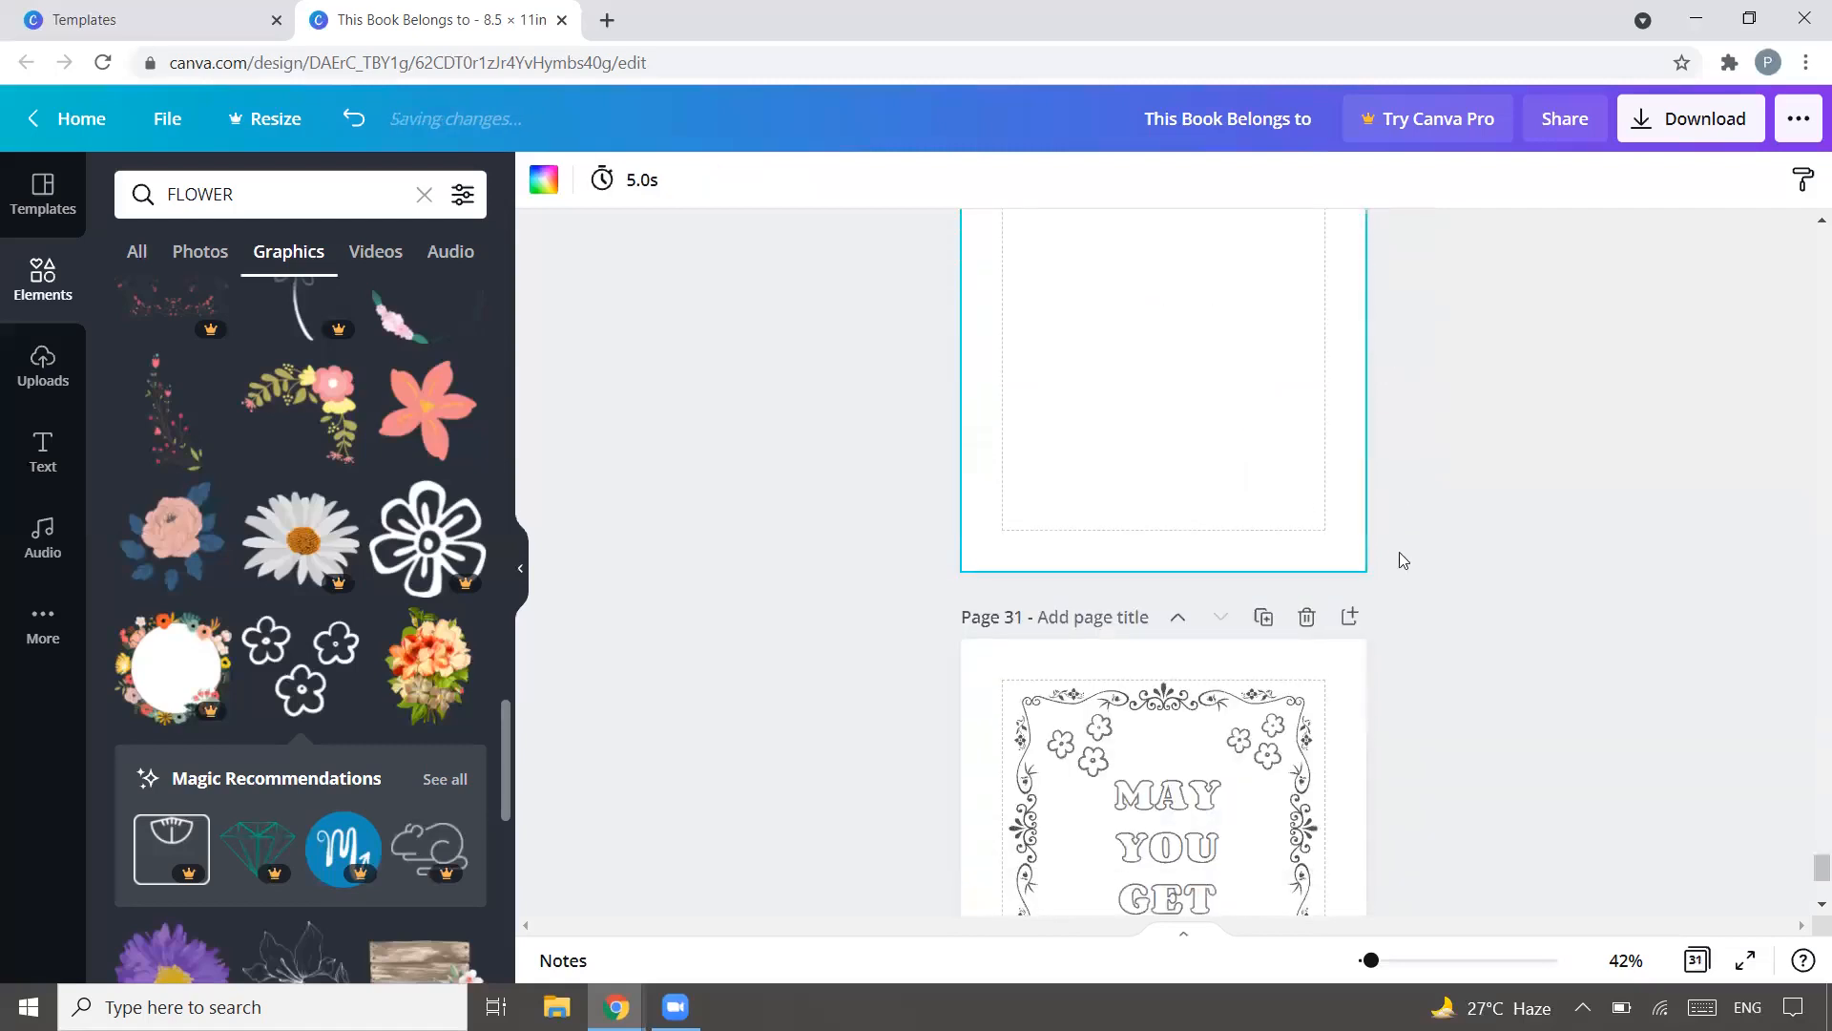
click(1352, 618)
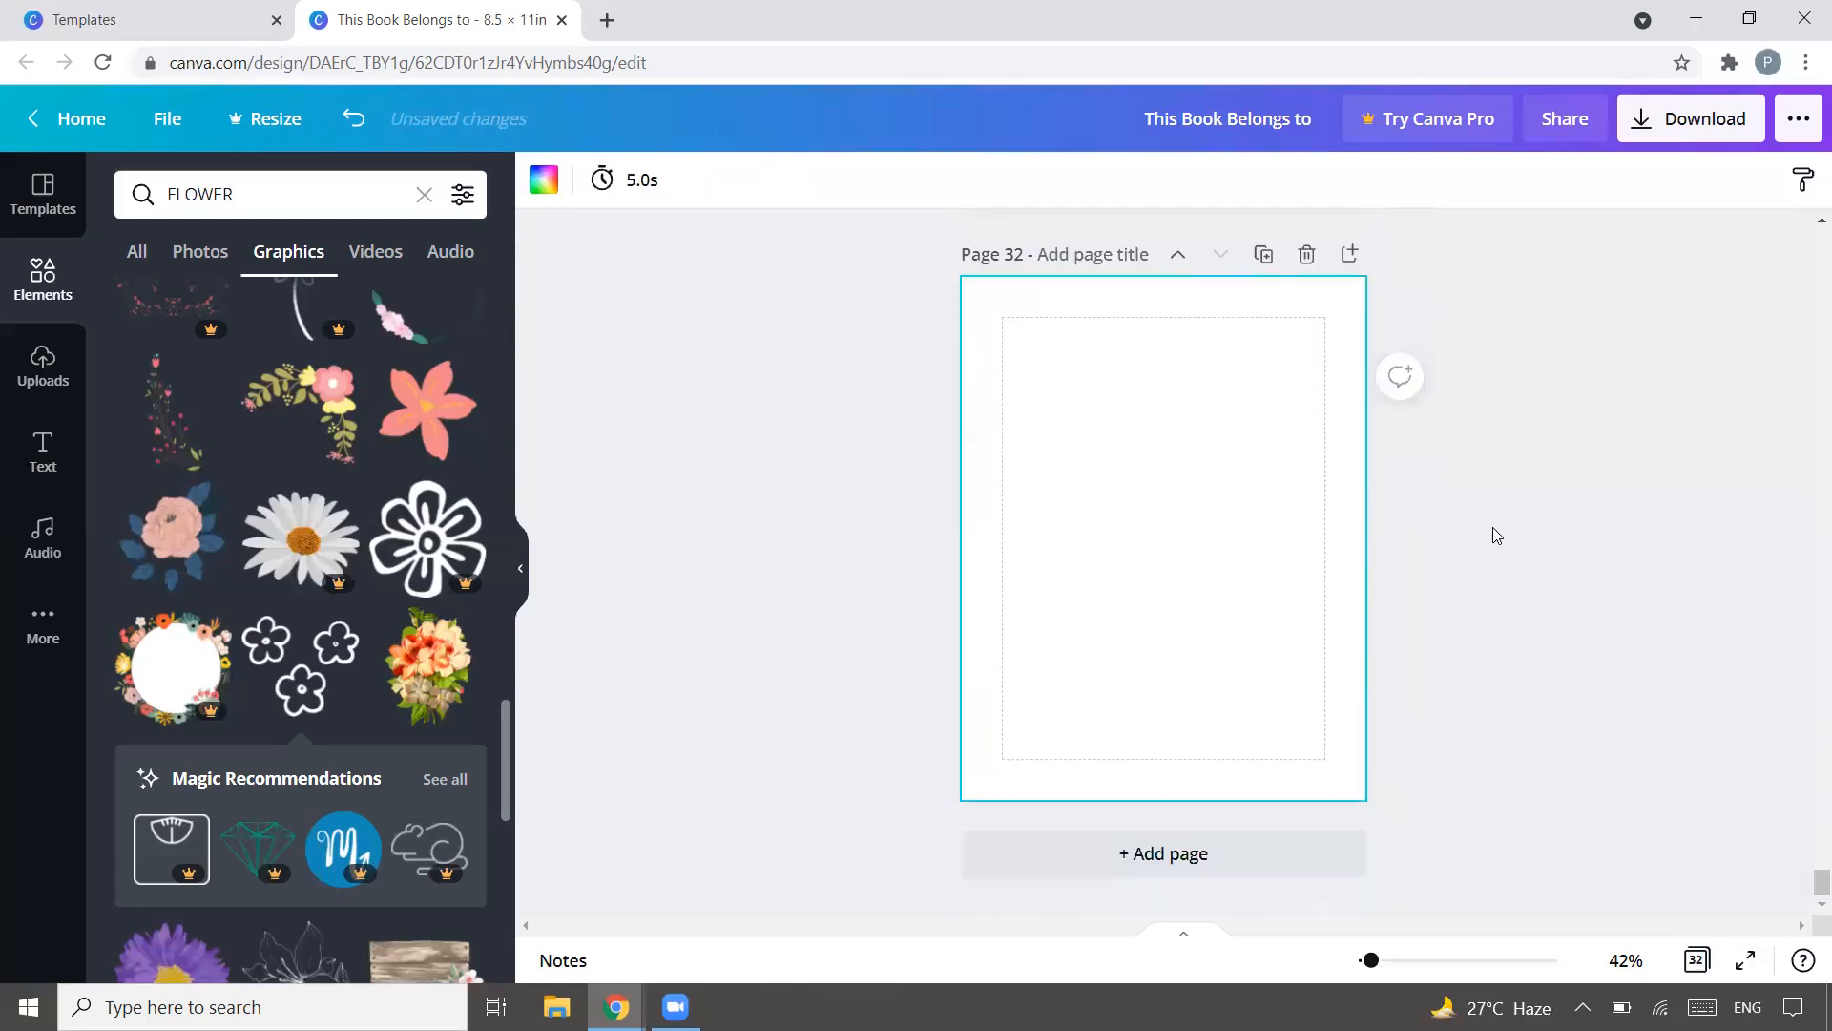
Step: Review the whole book in grid view, checking the order of the quote pages and blank pages, and return to the page editor
scroll(1508, 535, up, 3)
scroll(1556, 583, up, 4)
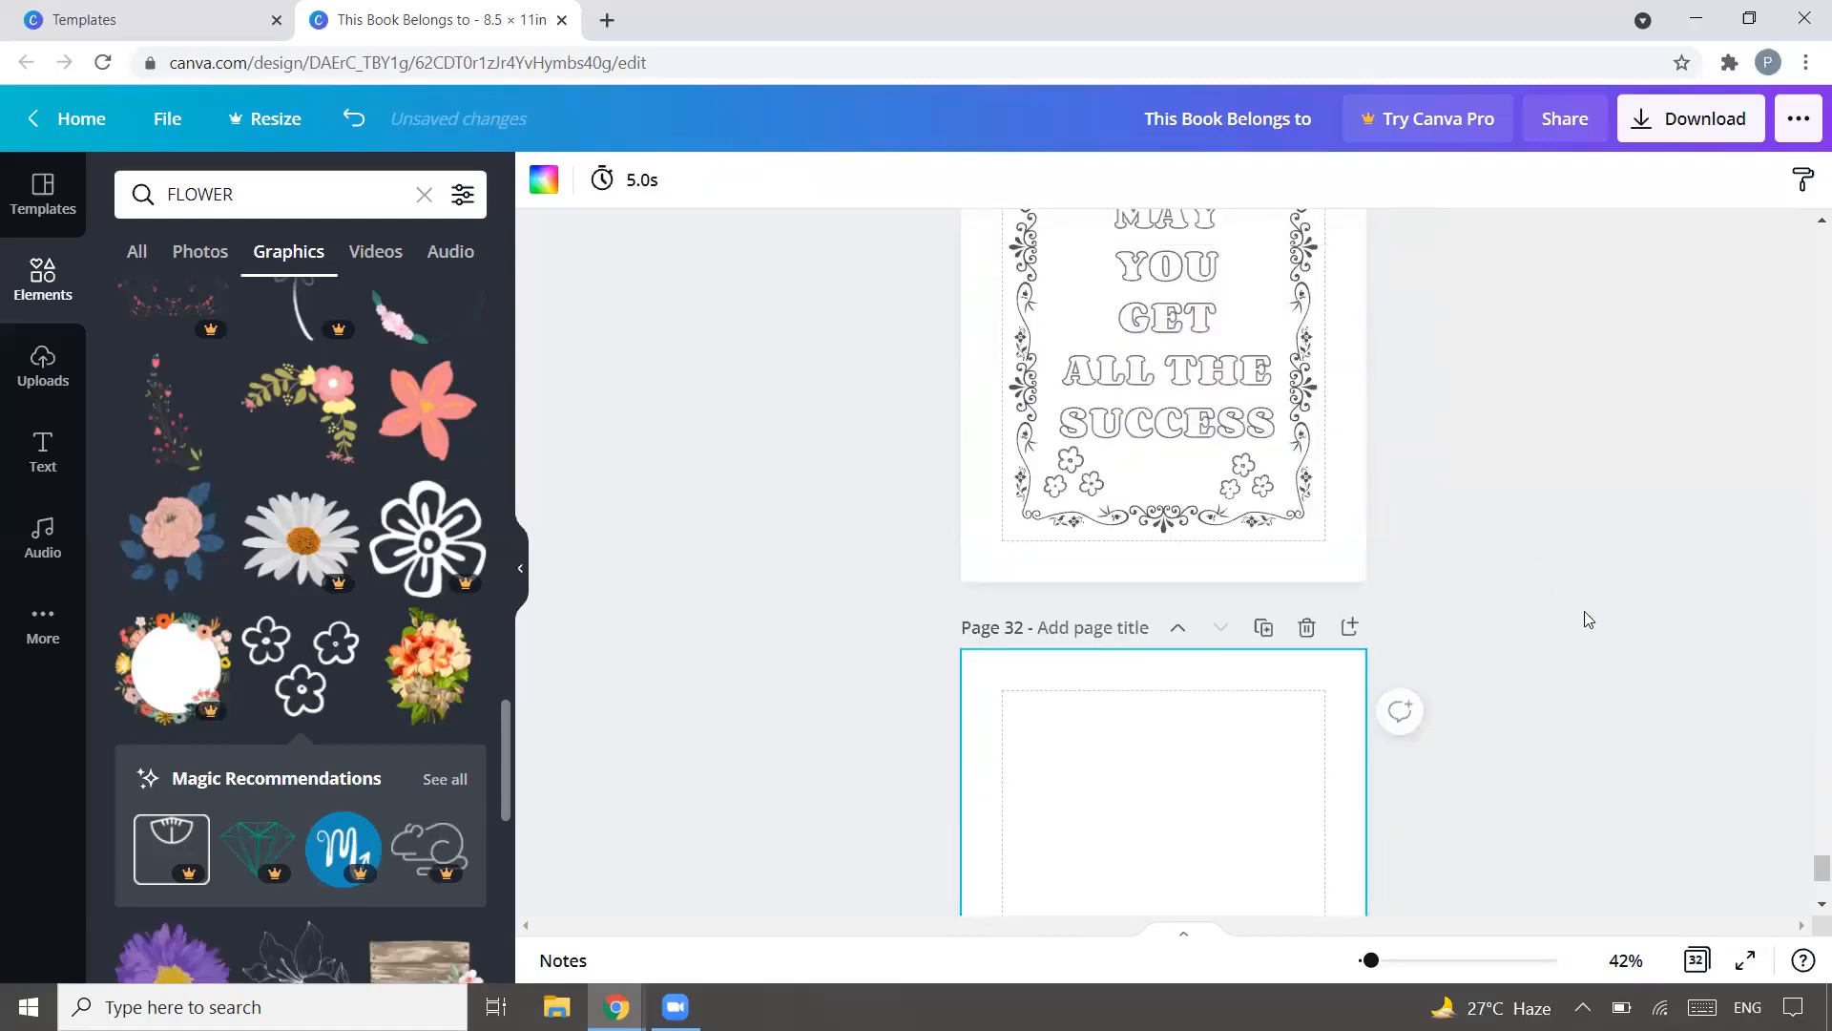
click(1697, 961)
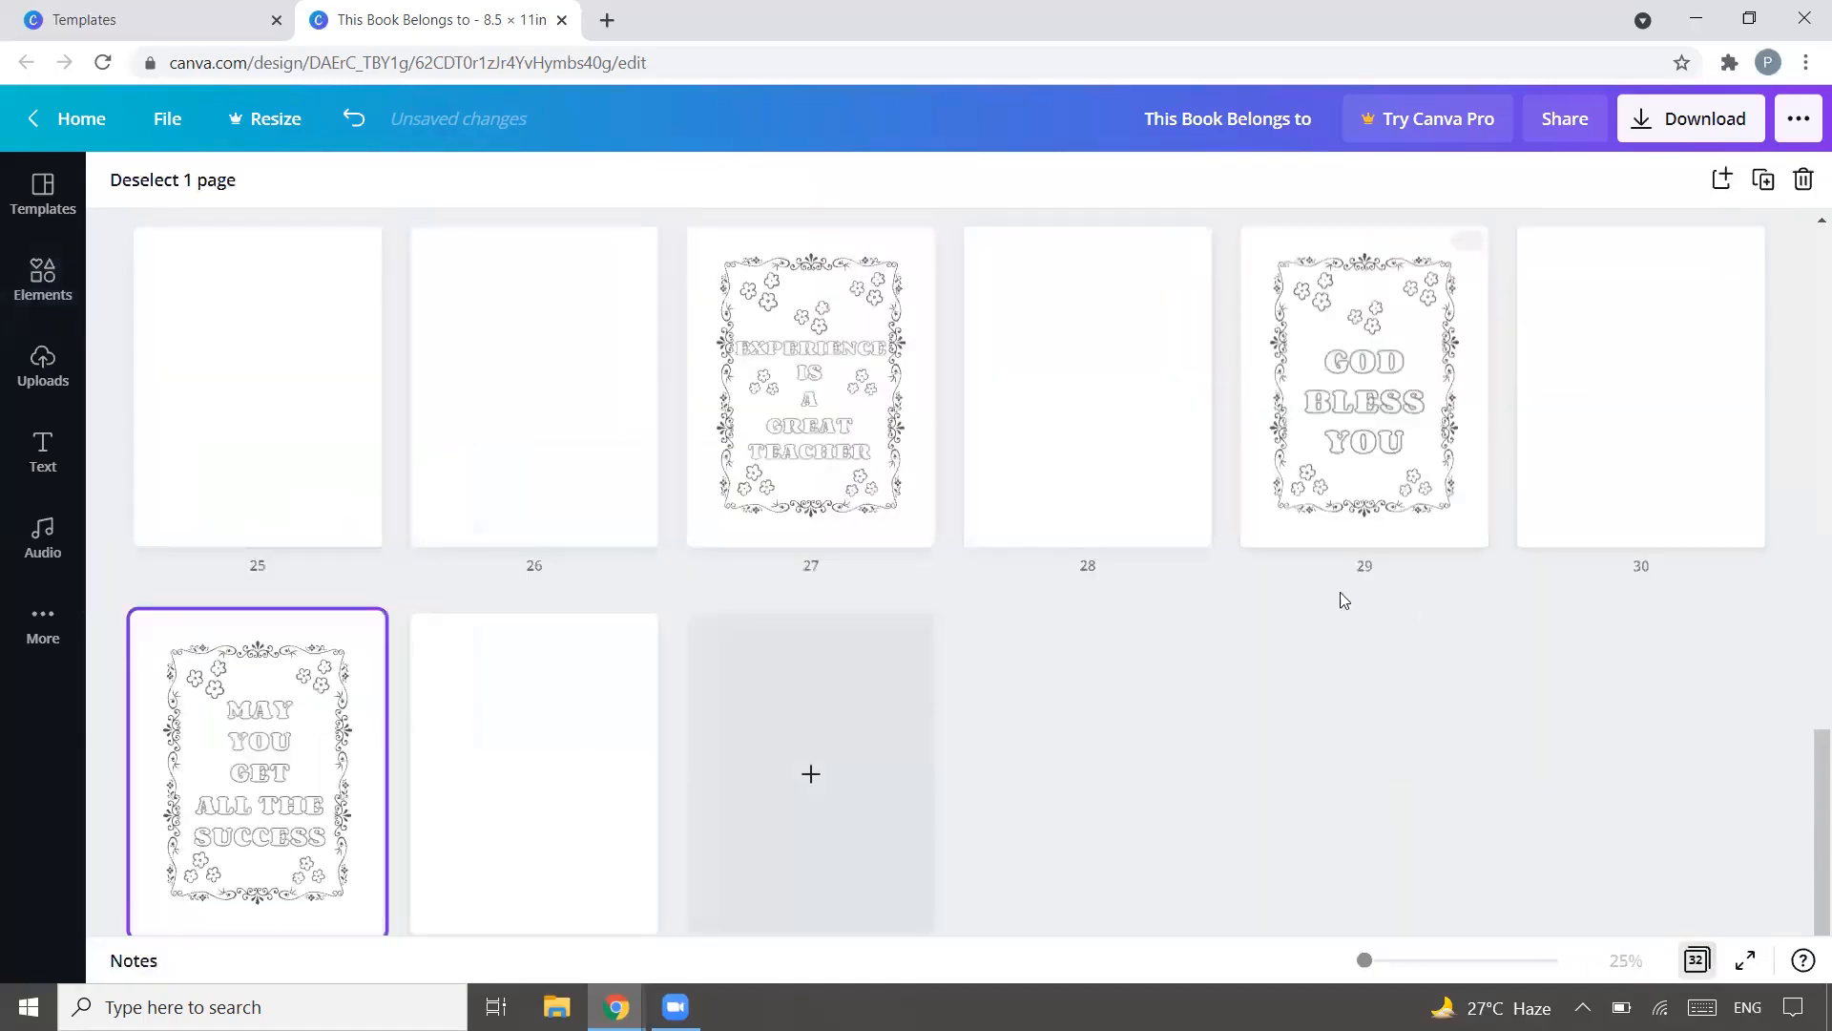
scroll(534, 549, up, 5)
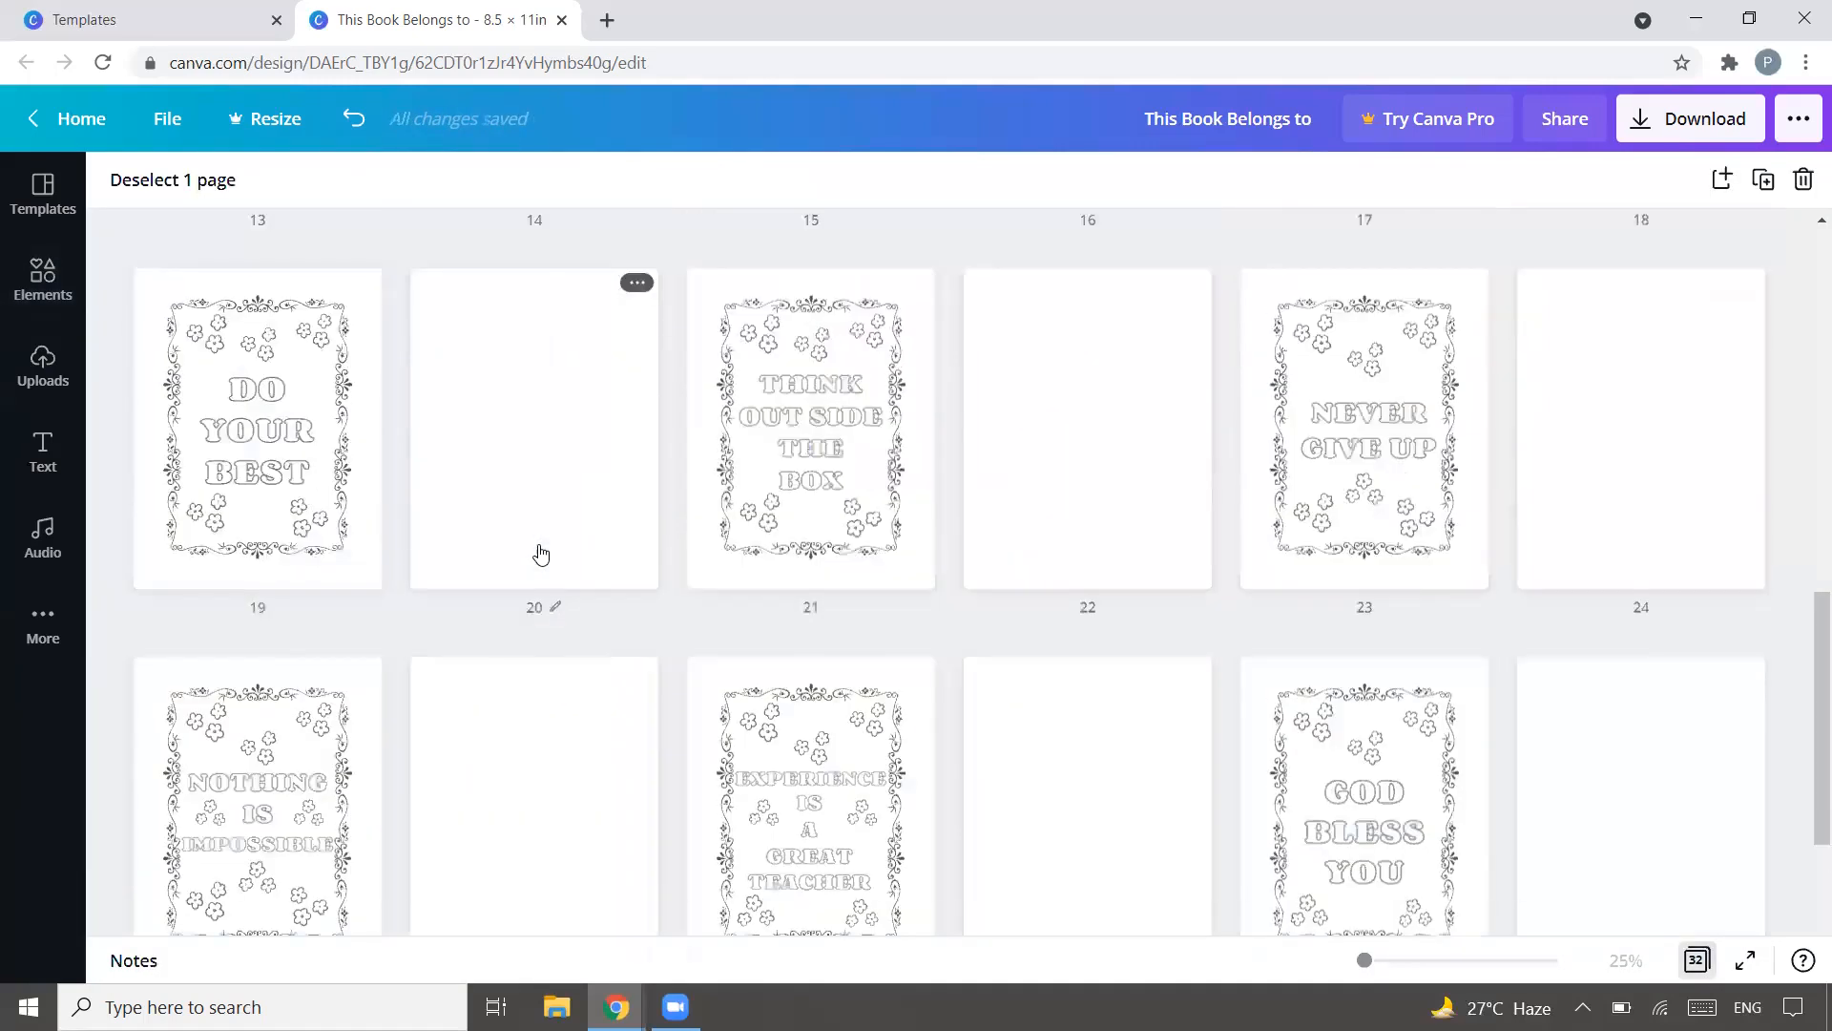
scroll(532, 539, up, 5)
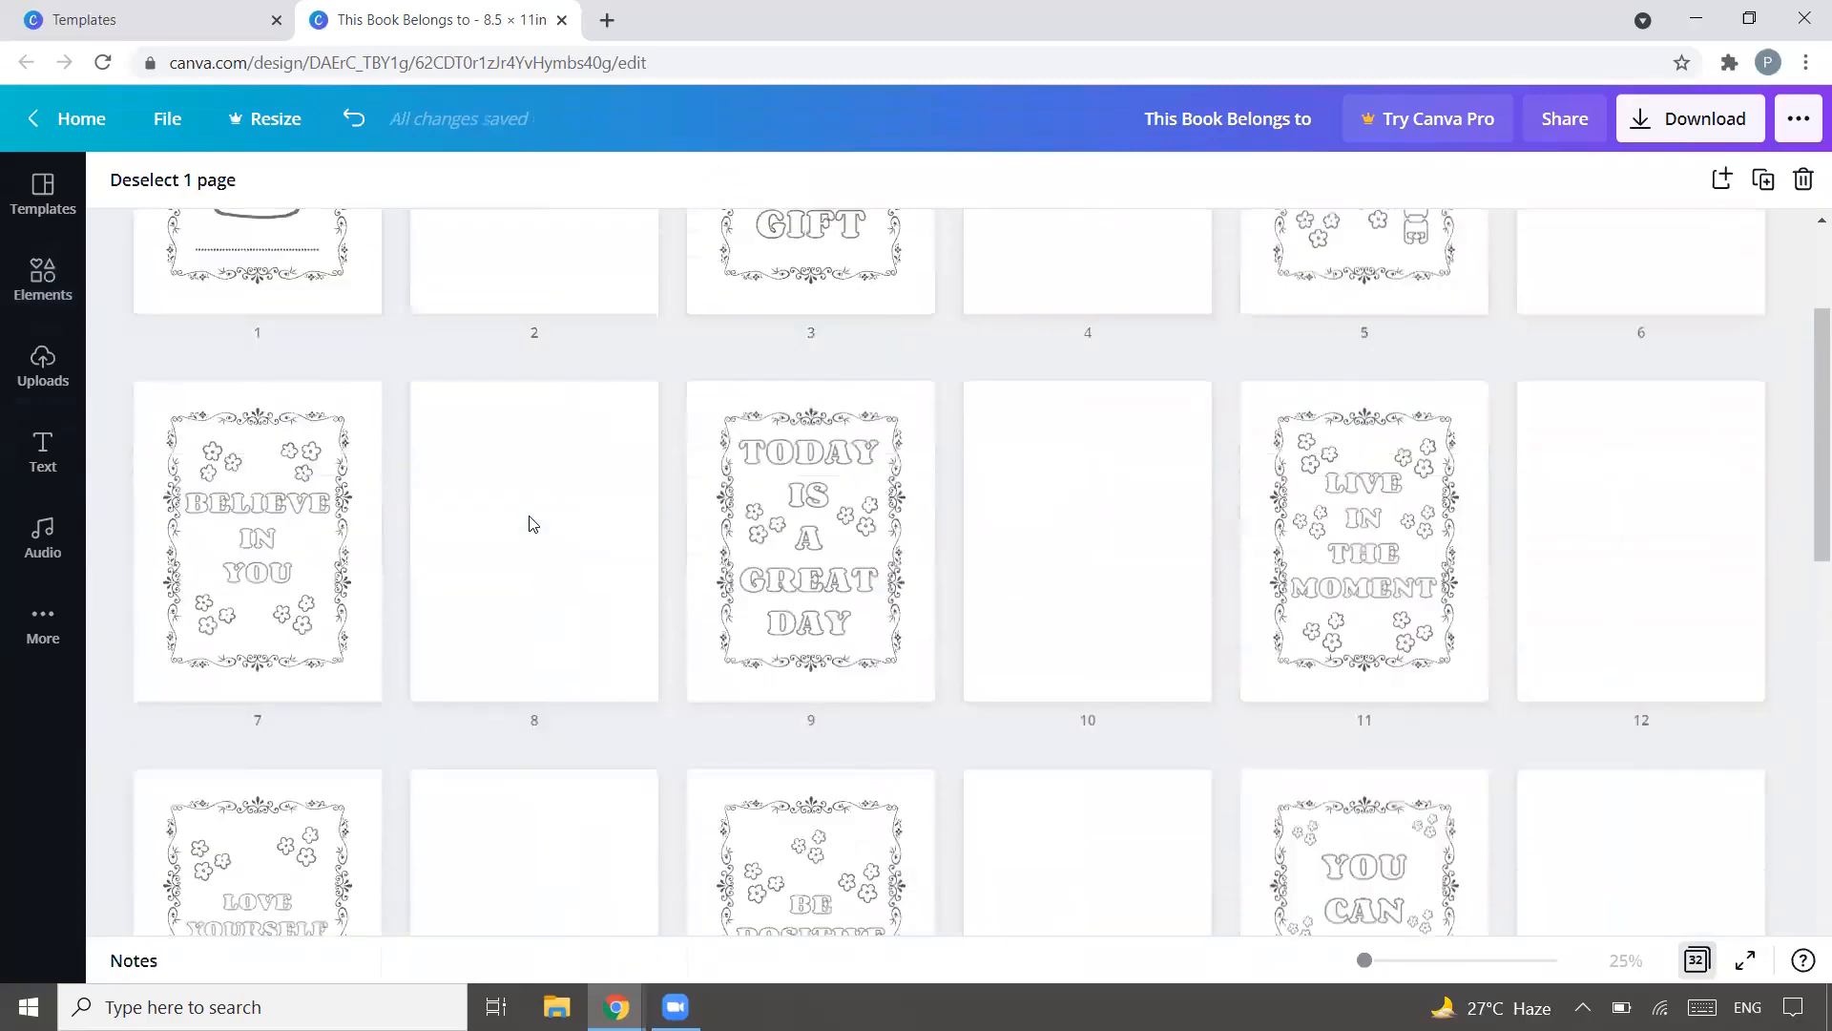
scroll(531, 527, up, 2)
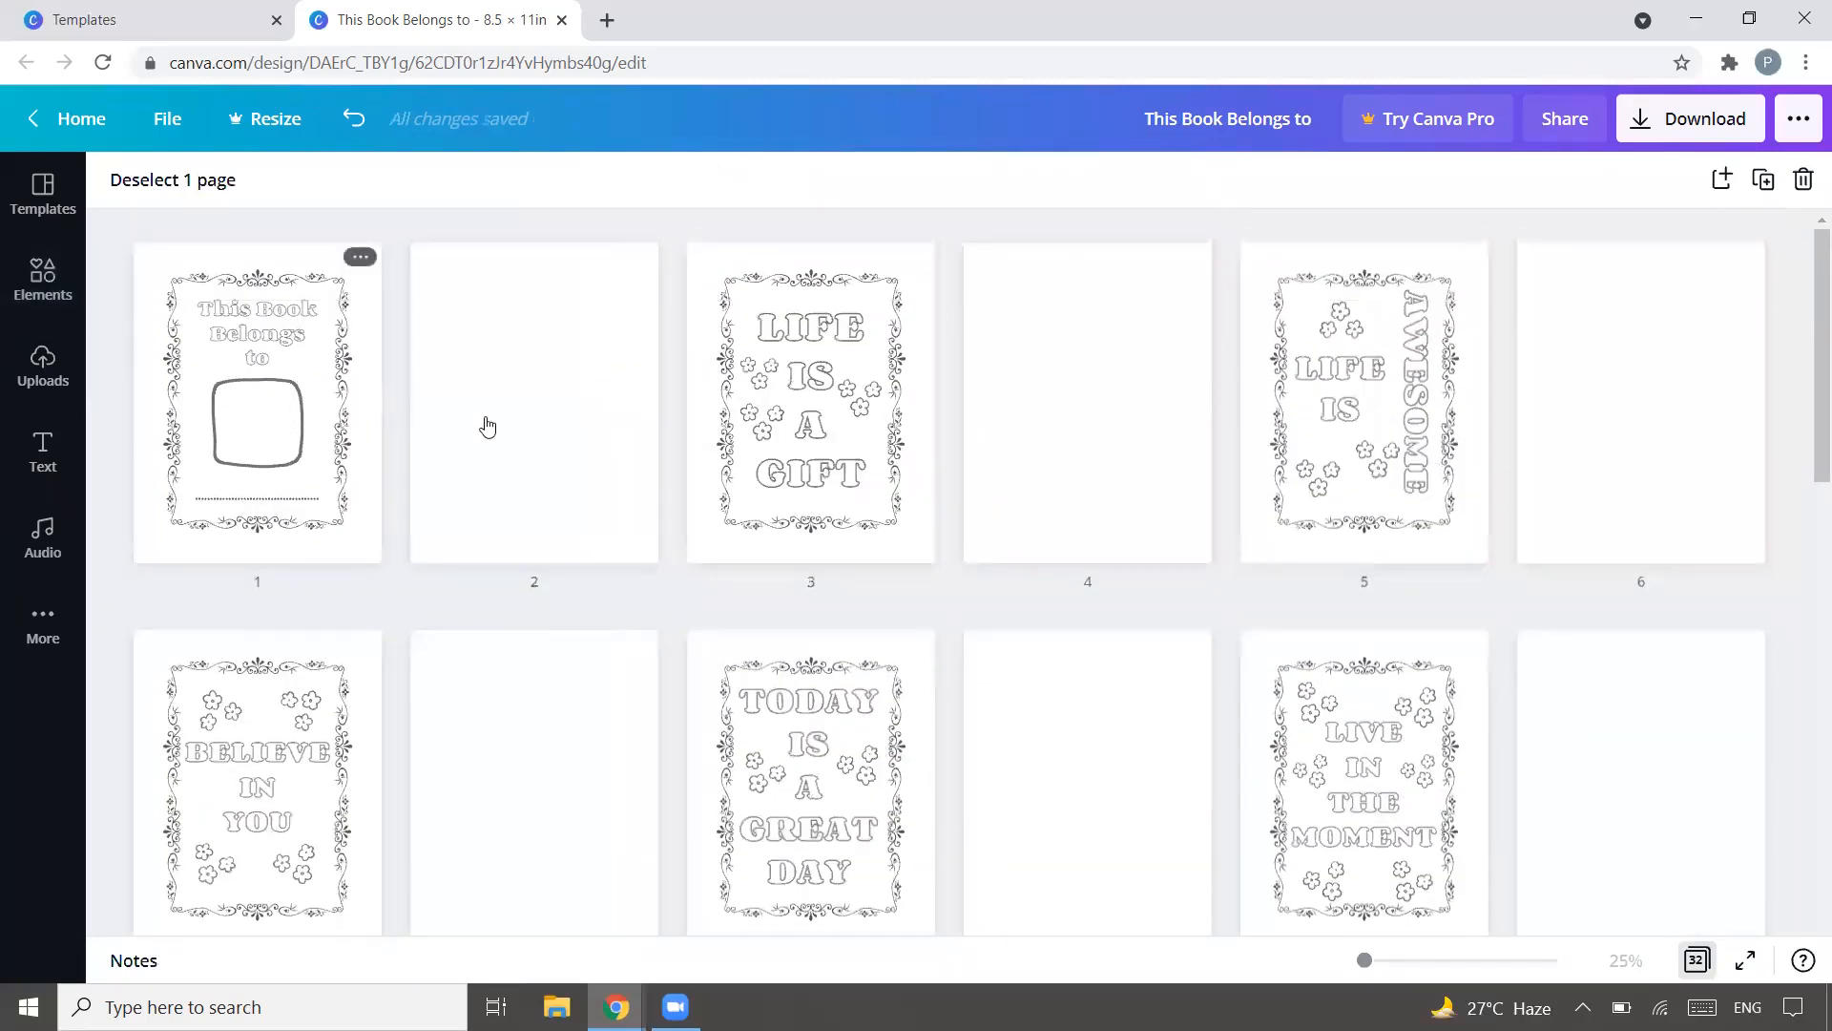
scroll(1593, 563, down, 3)
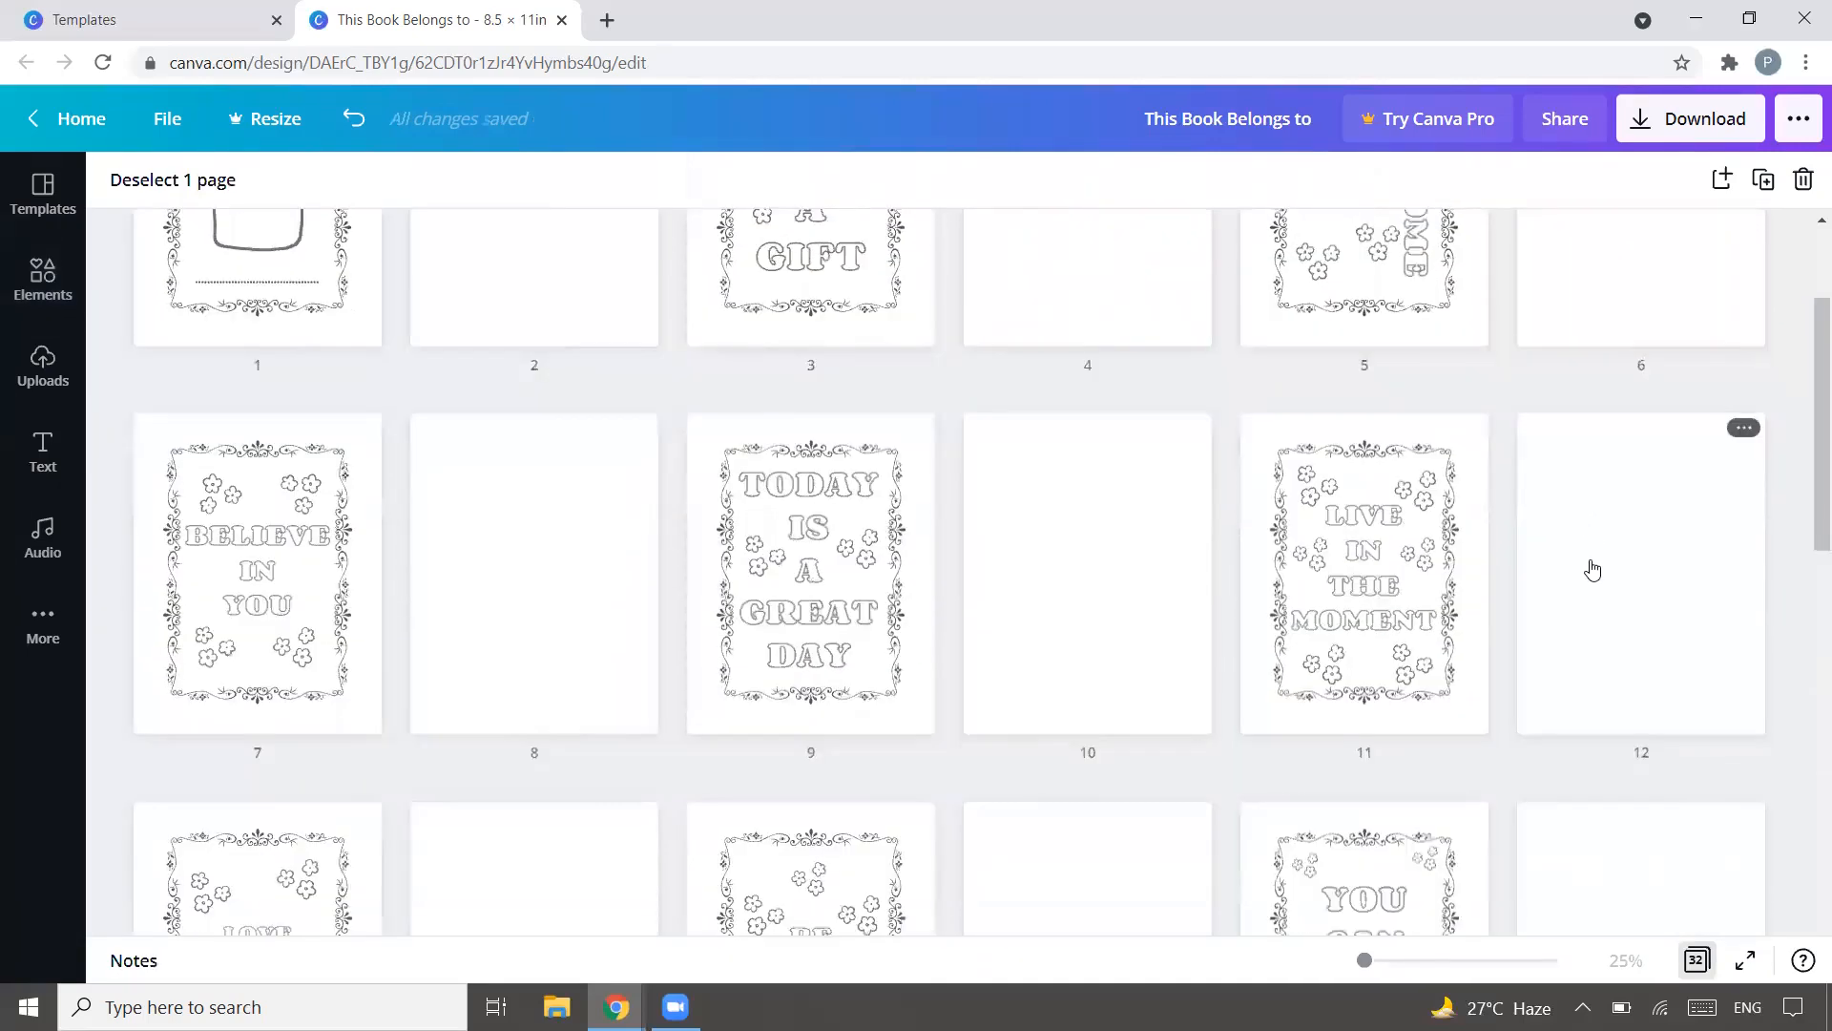
scroll(1590, 570, down, 10)
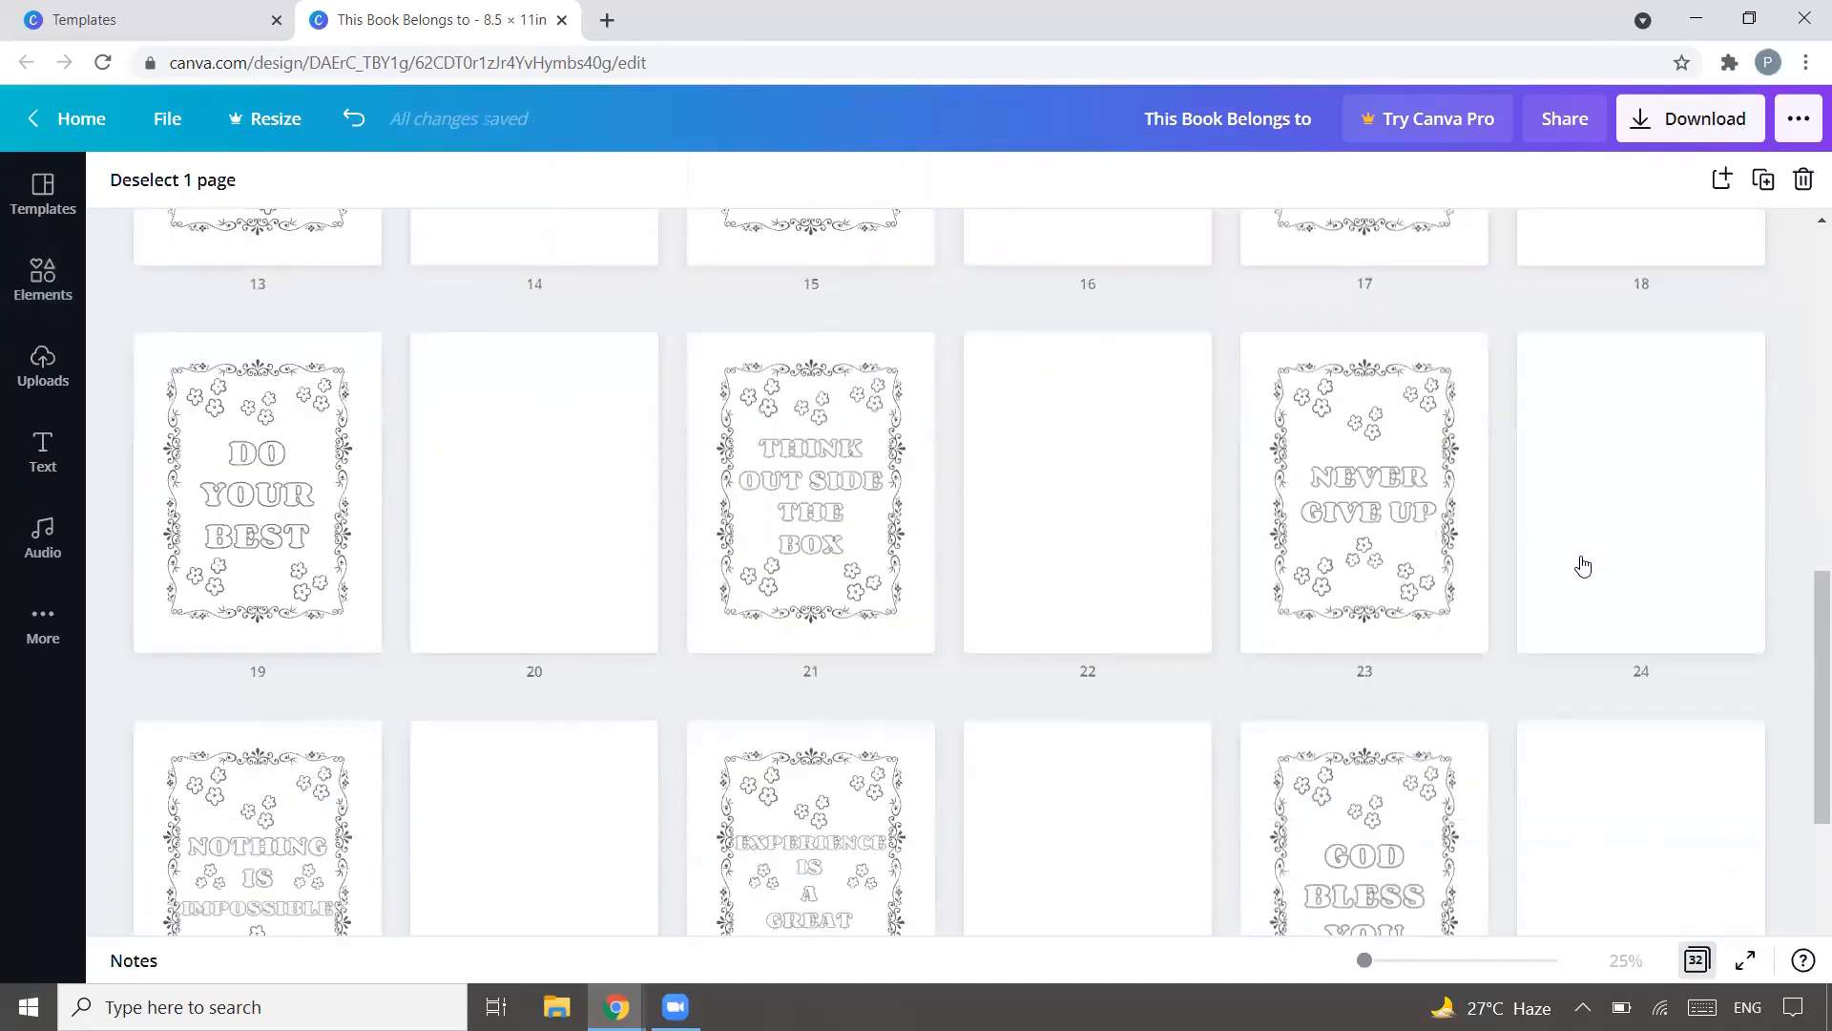
scroll(1636, 839, up, 3)
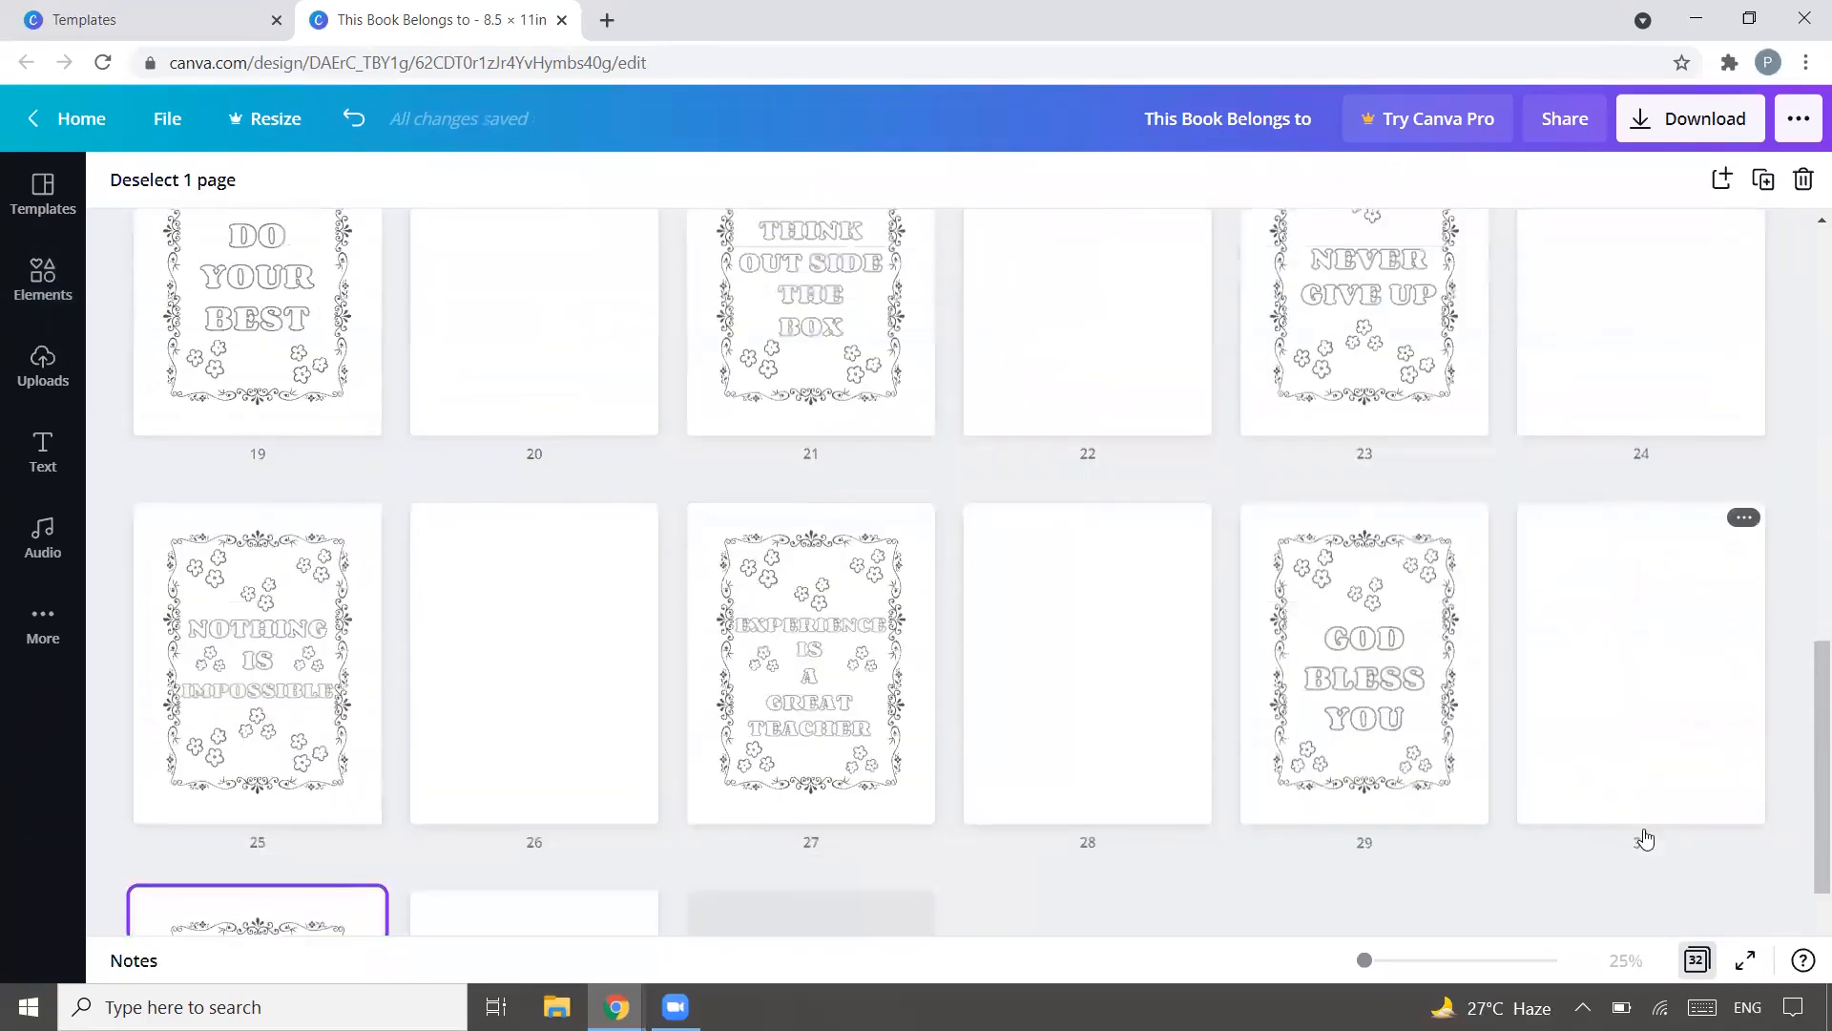
click(1696, 960)
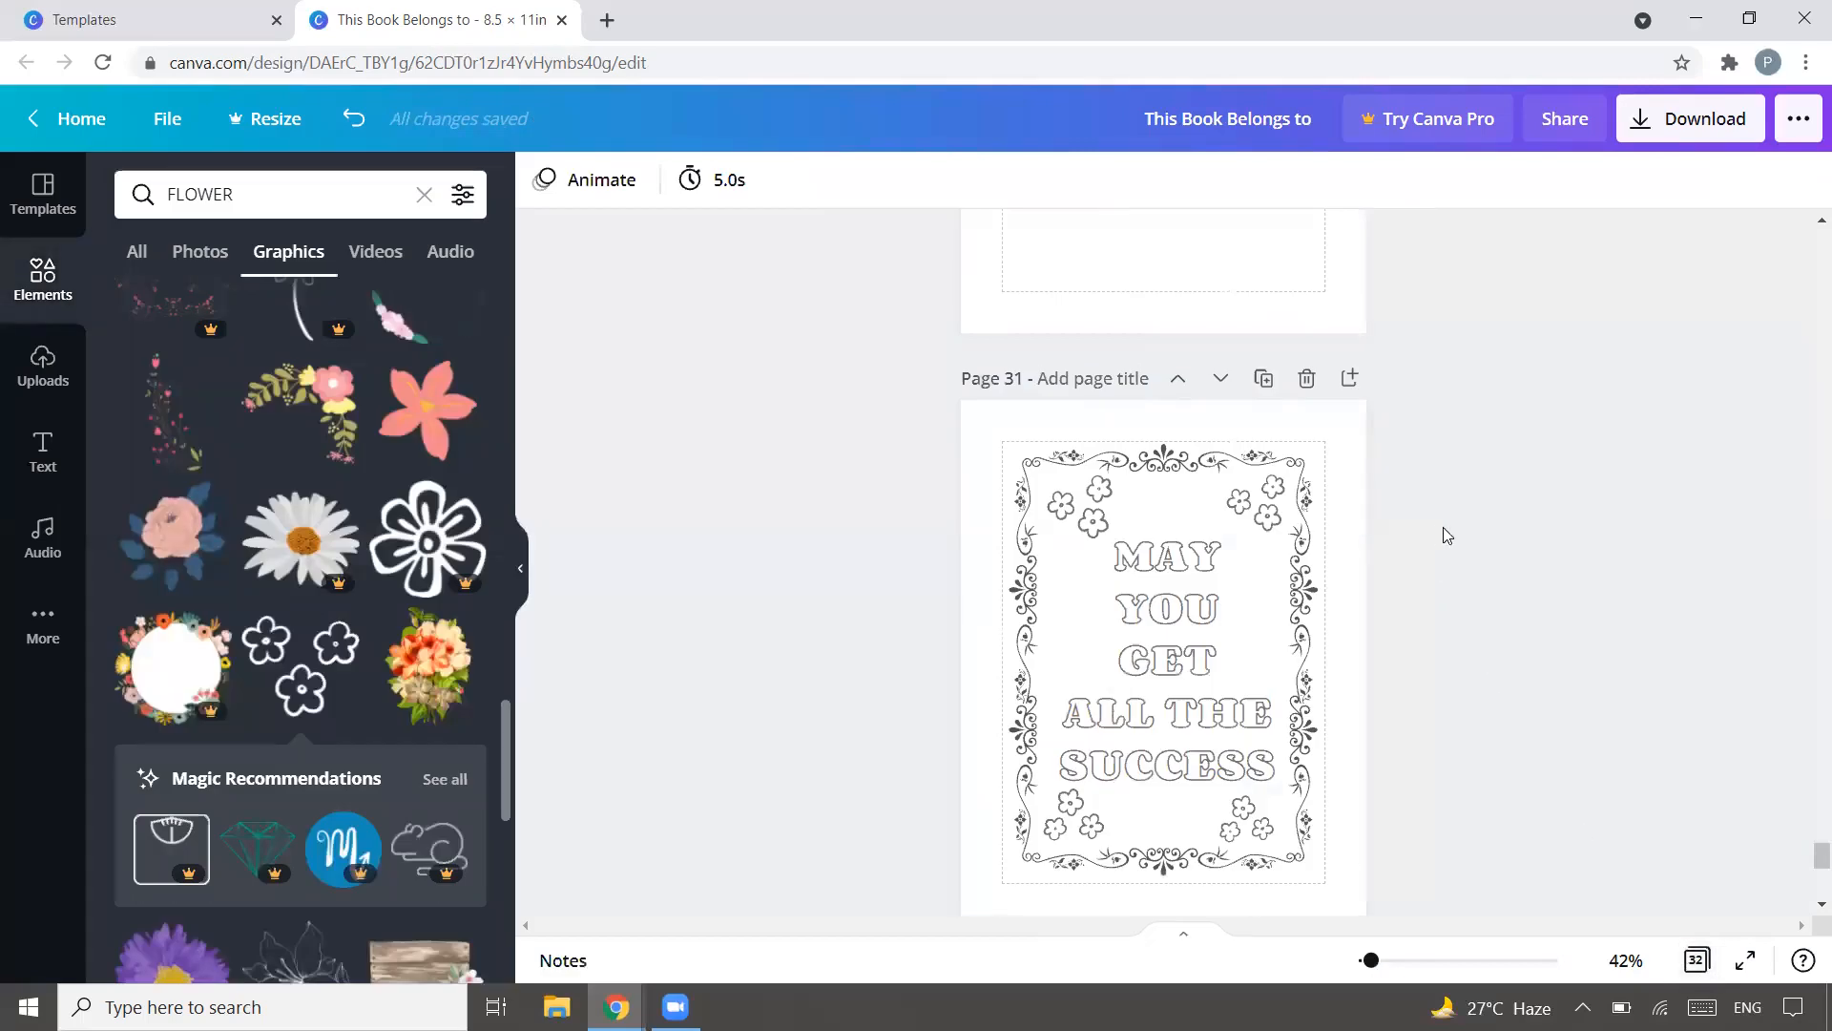
Step: Collapse the element library and hide the margin lines on the book's pages
click(520, 568)
scroll(1326, 502, up, 20)
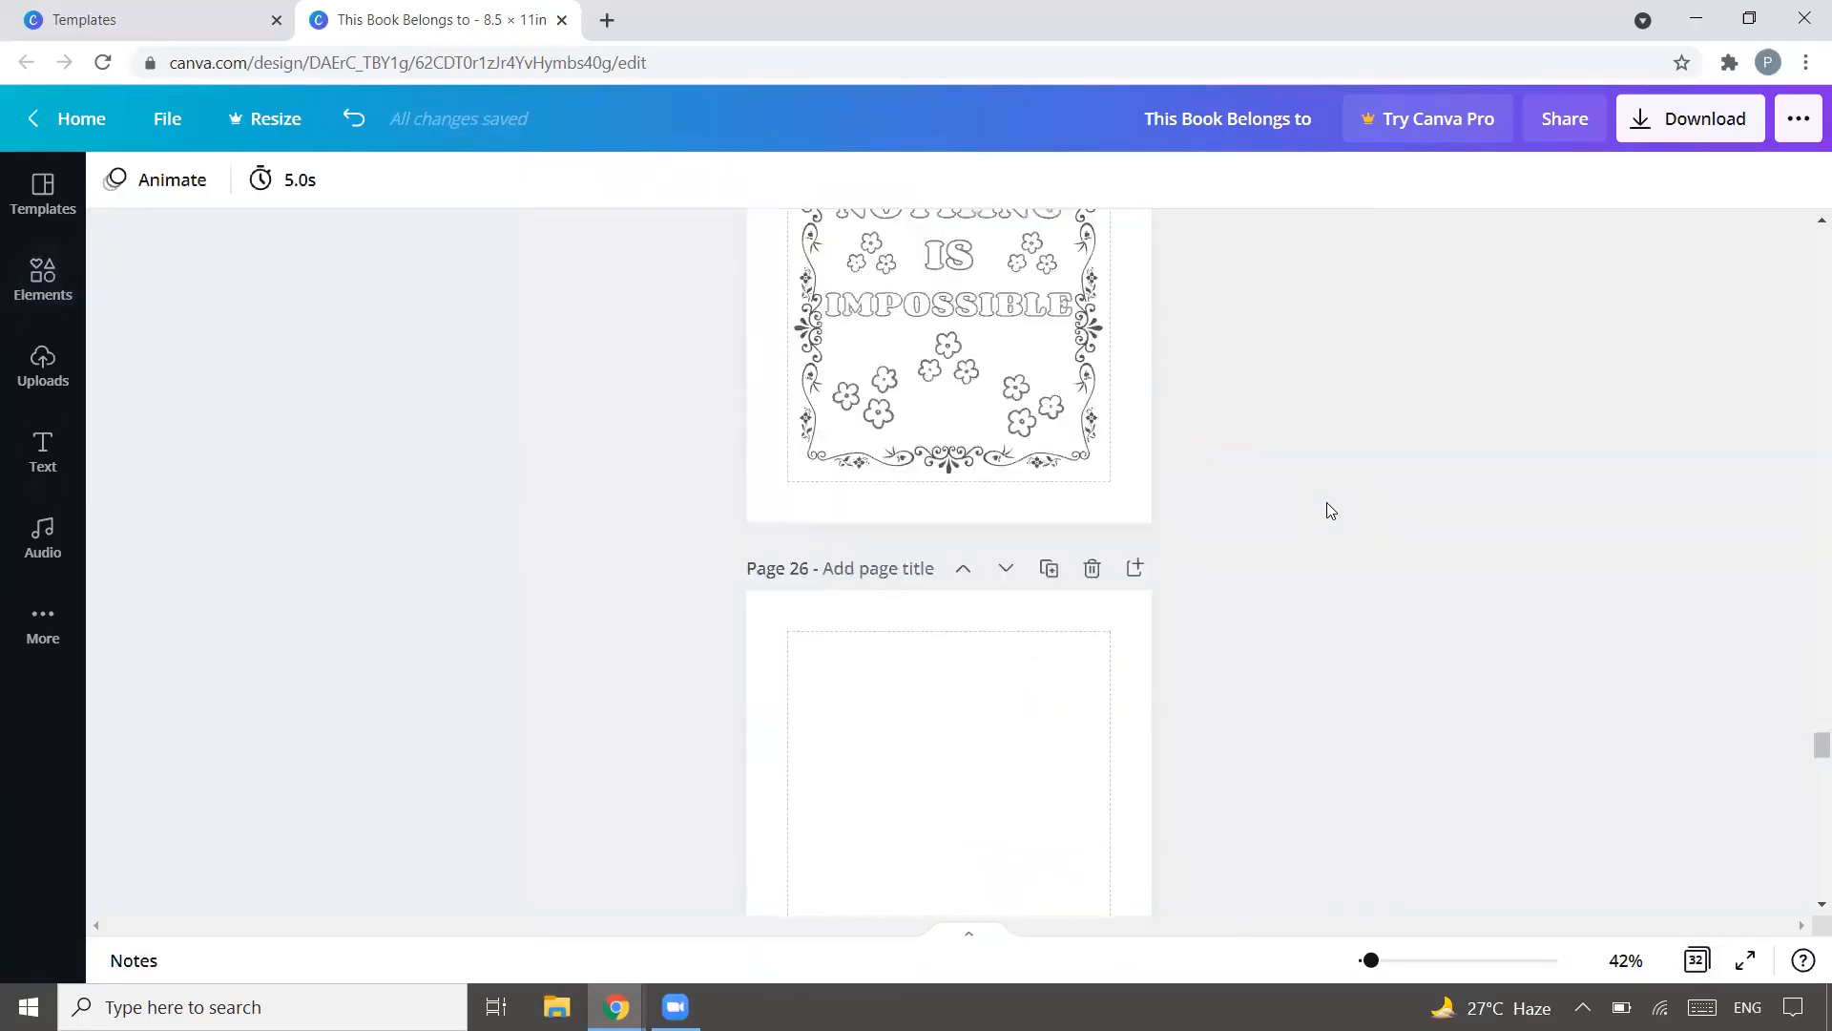
drag(1820, 711, 1802, 220)
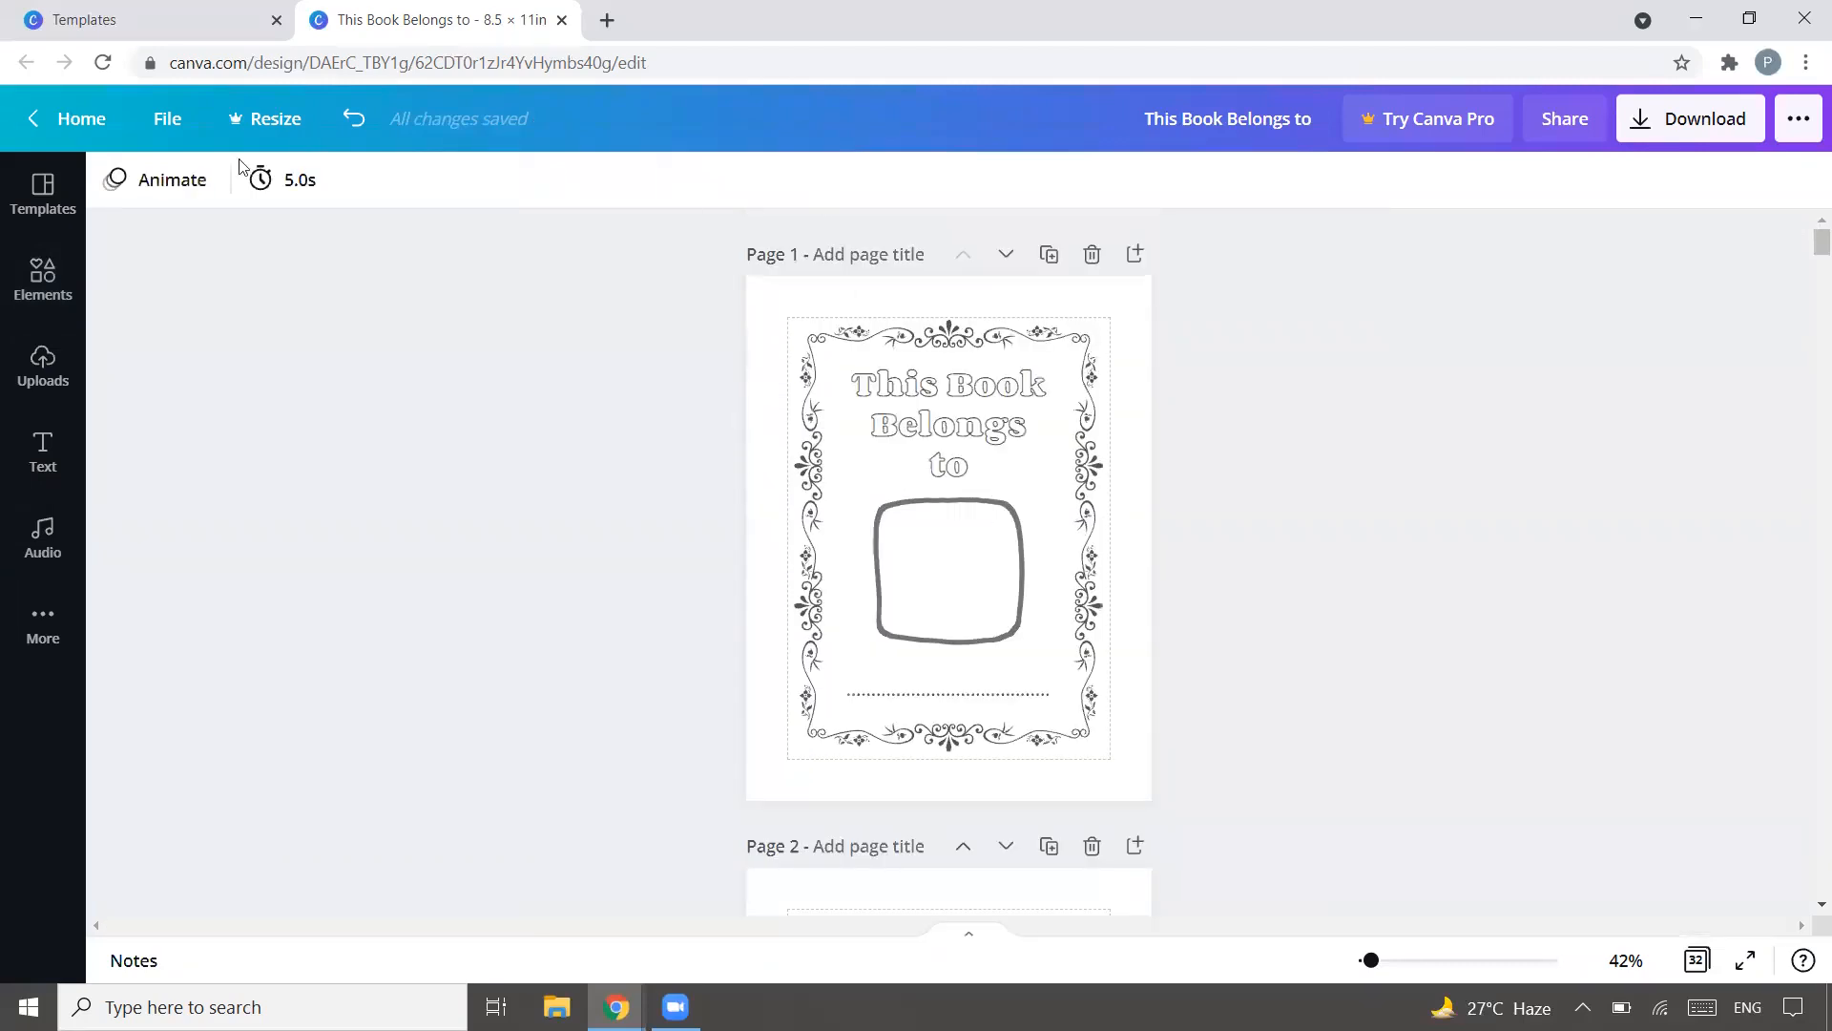
click(177, 126)
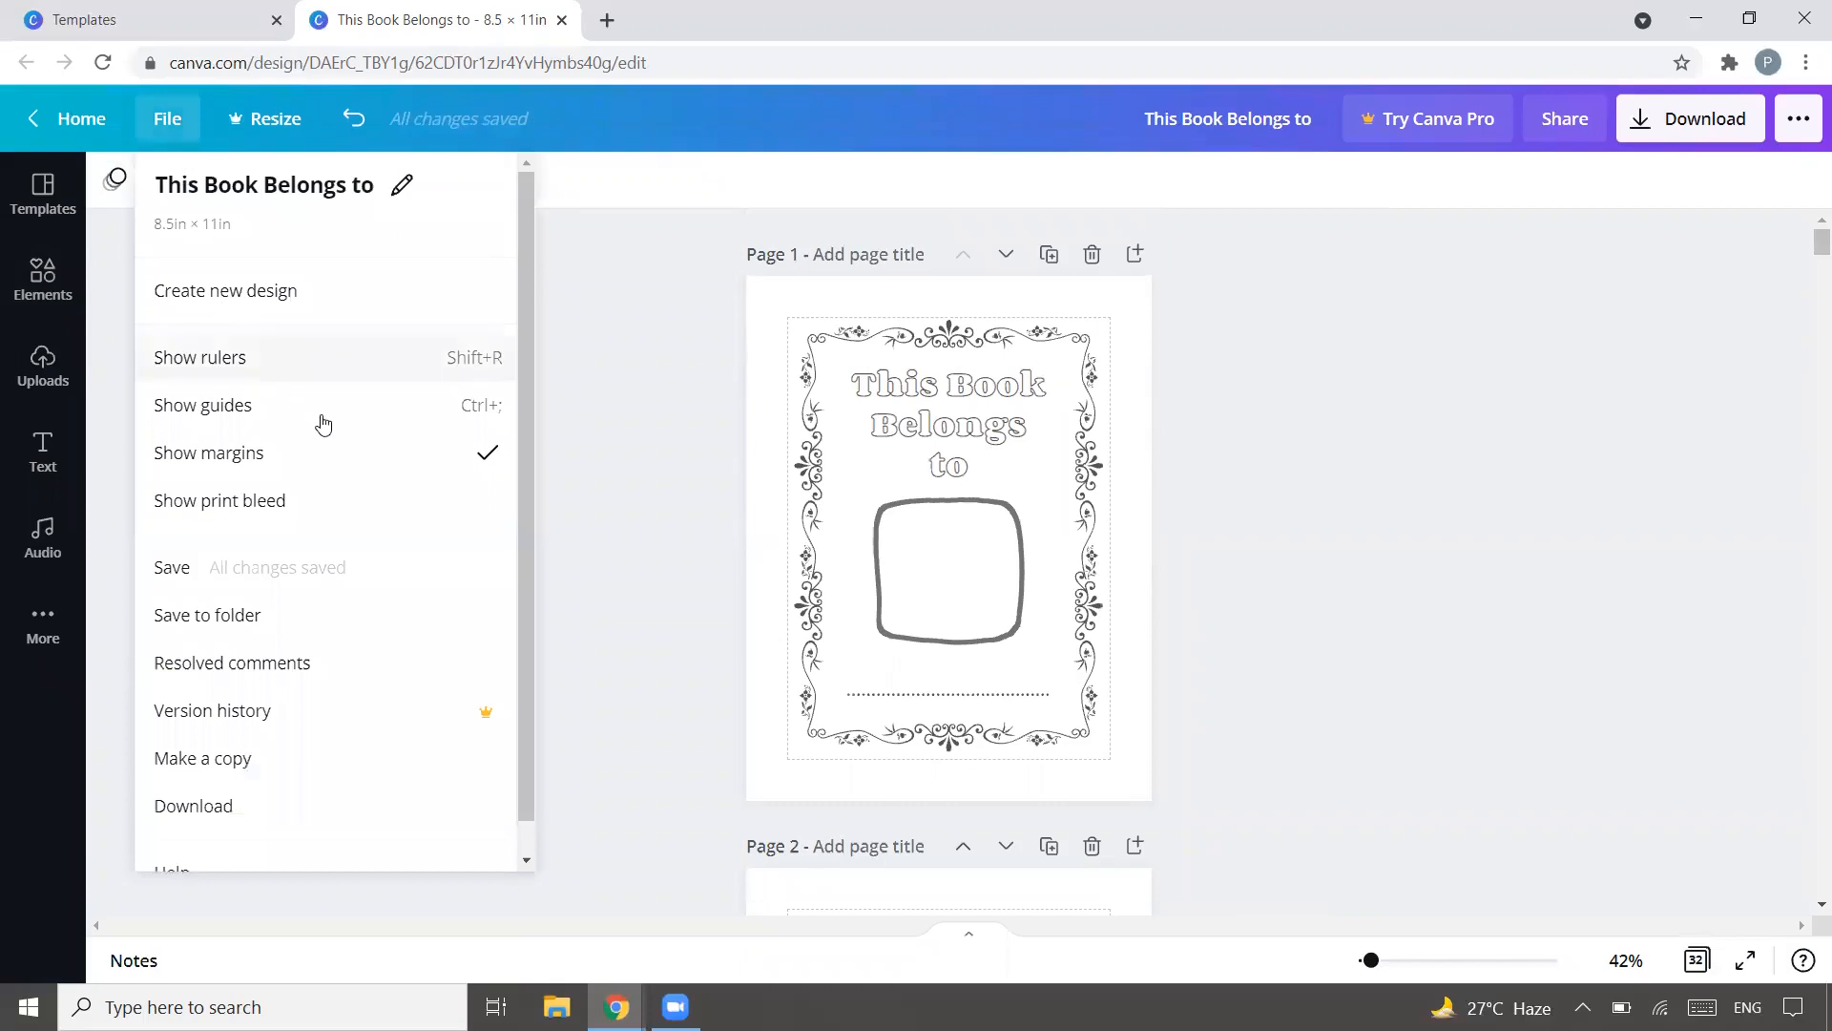
click(434, 471)
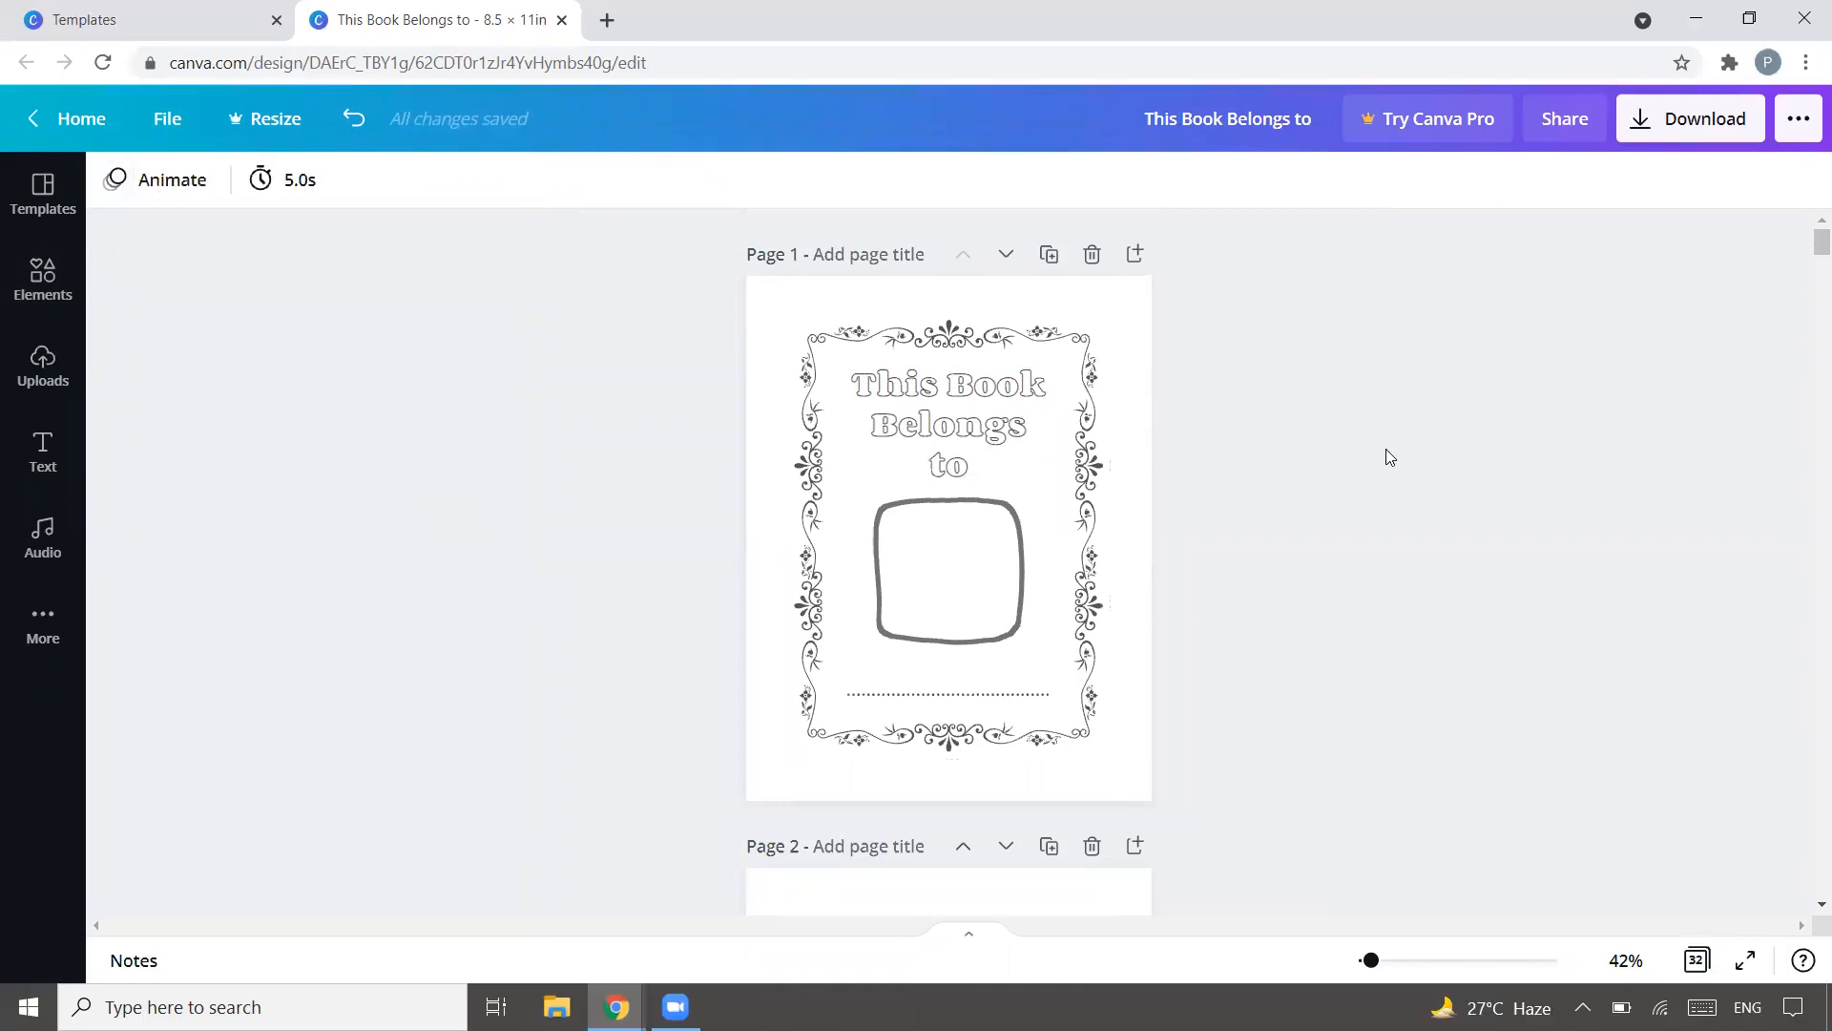